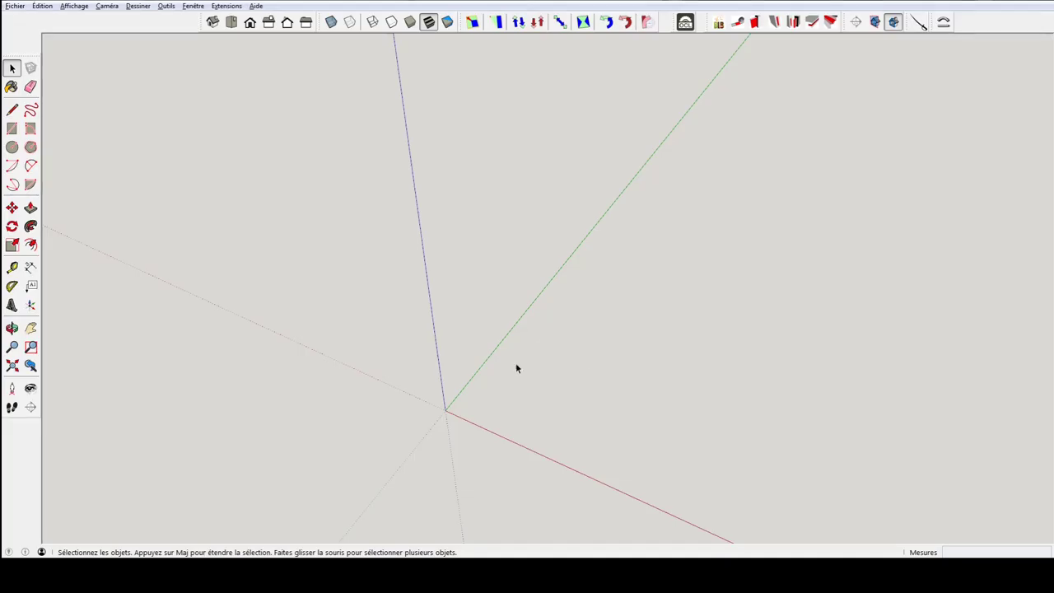
# - Draw a 40 by 20 mm rectangle starting at the origin
pyautogui.moveTo(464, 407)
pyautogui.mouseDown(button='middle')
pyautogui.moveTo(518, 358)
pyautogui.moveTo(543, 267)
pyautogui.moveTo(529, 271)
pyautogui.mouseUp(button='middle')
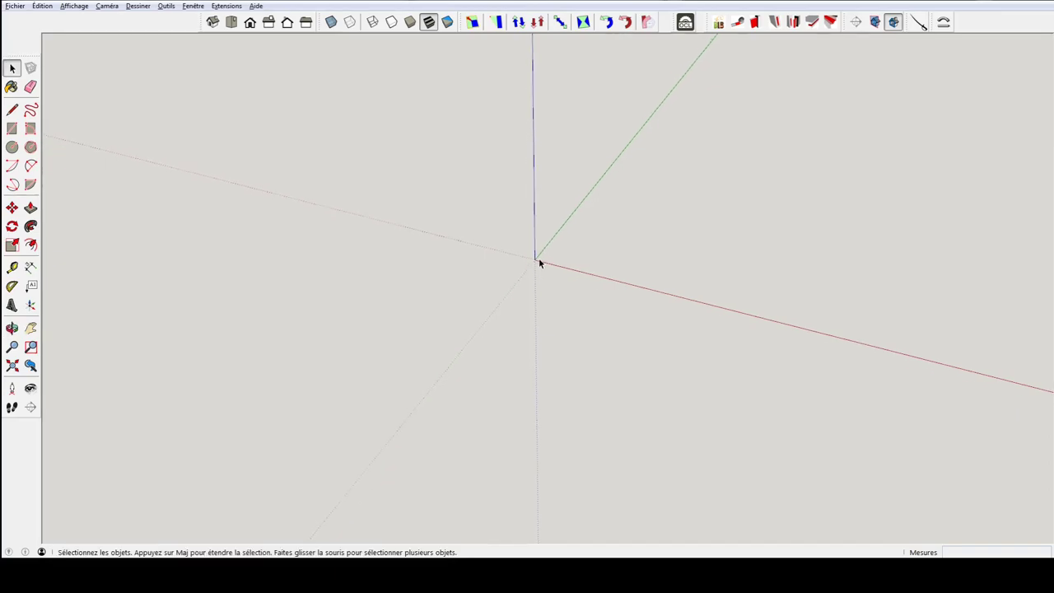
pyautogui.press('r')
pyautogui.click(535, 259)
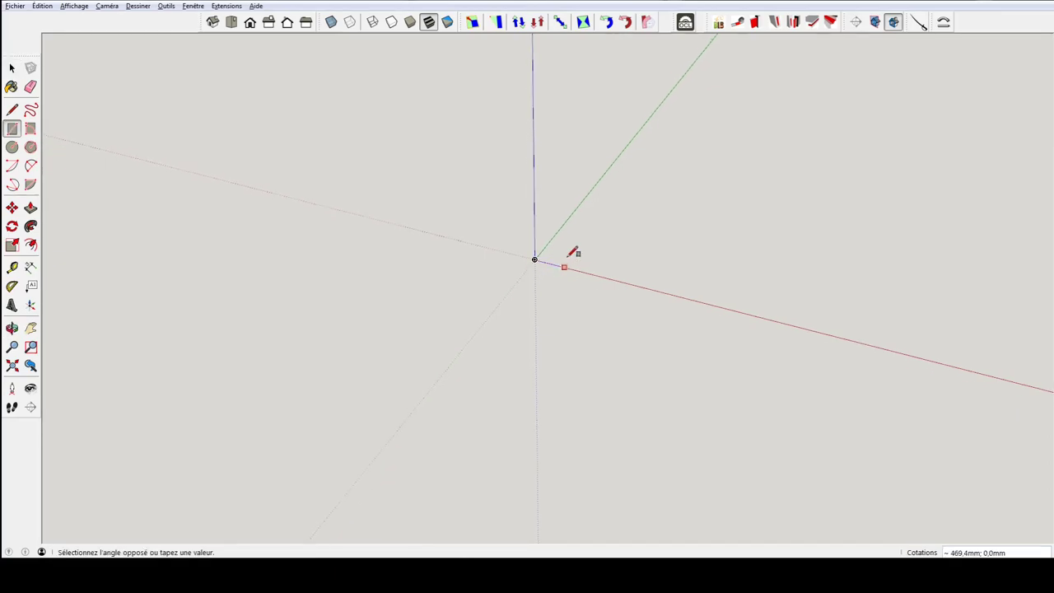
pyautogui.click(584, 256)
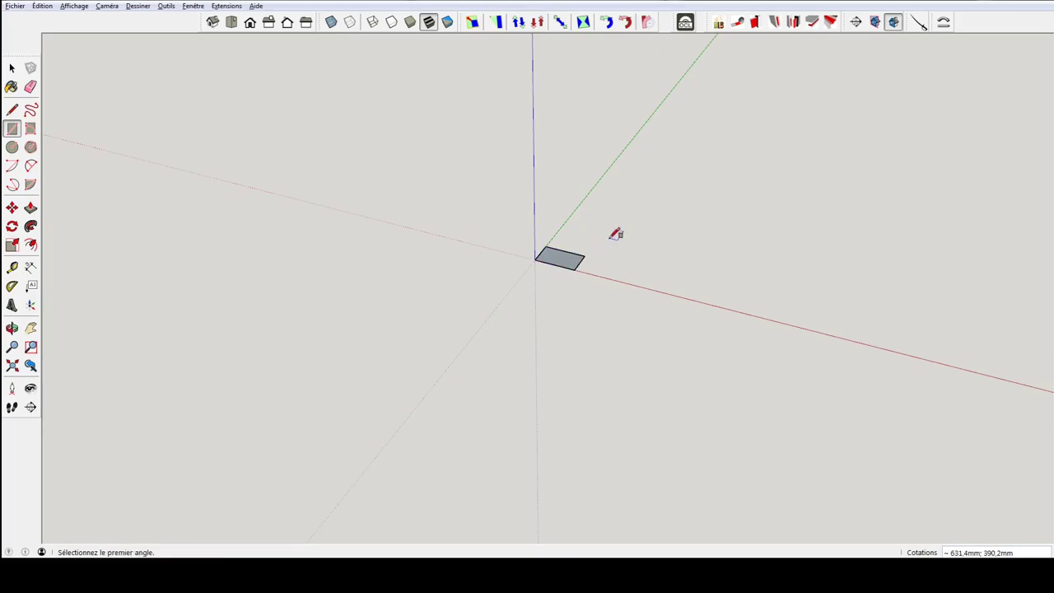
pyautogui.write('40;20')
pyautogui.press('Return')
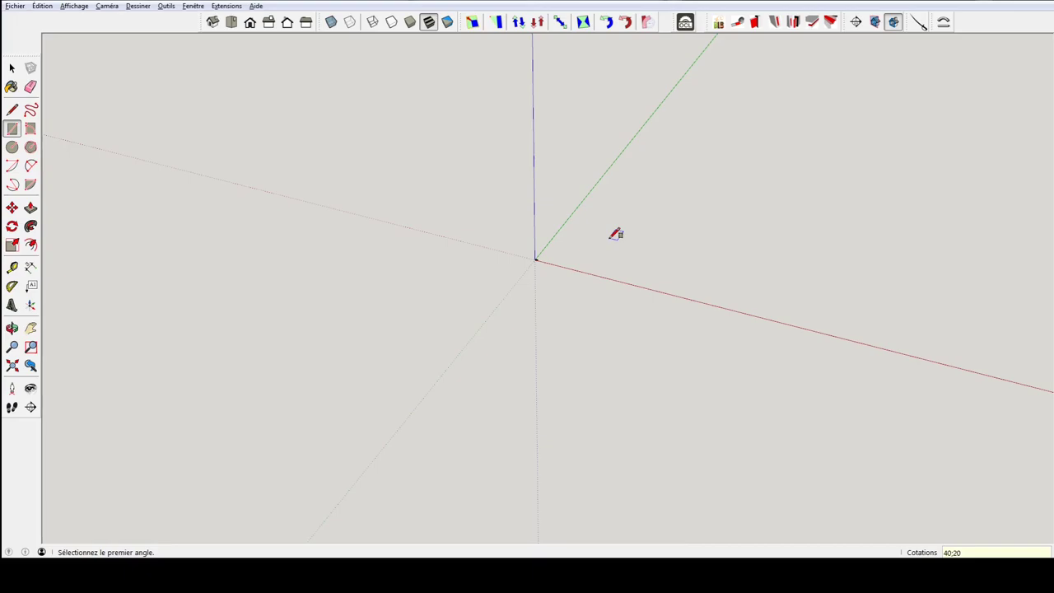
pyautogui.scroll(3, 537, 255)
pyautogui.scroll(2, 539, 257)
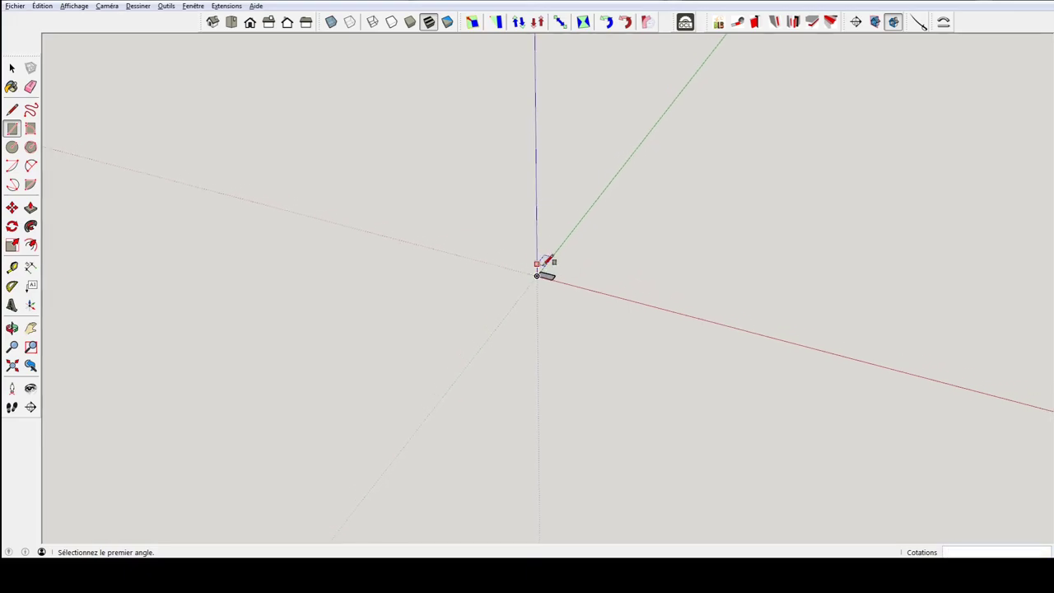
pyautogui.scroll(3, 544, 259)
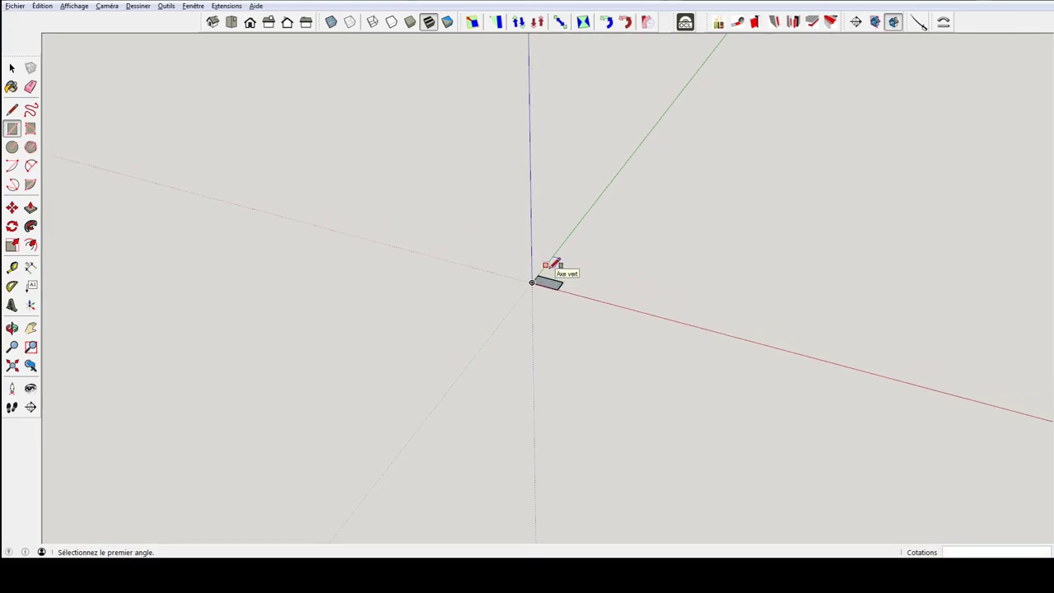
# - Pull the rectangle up 450 mm into a tall post
pyautogui.press('p')
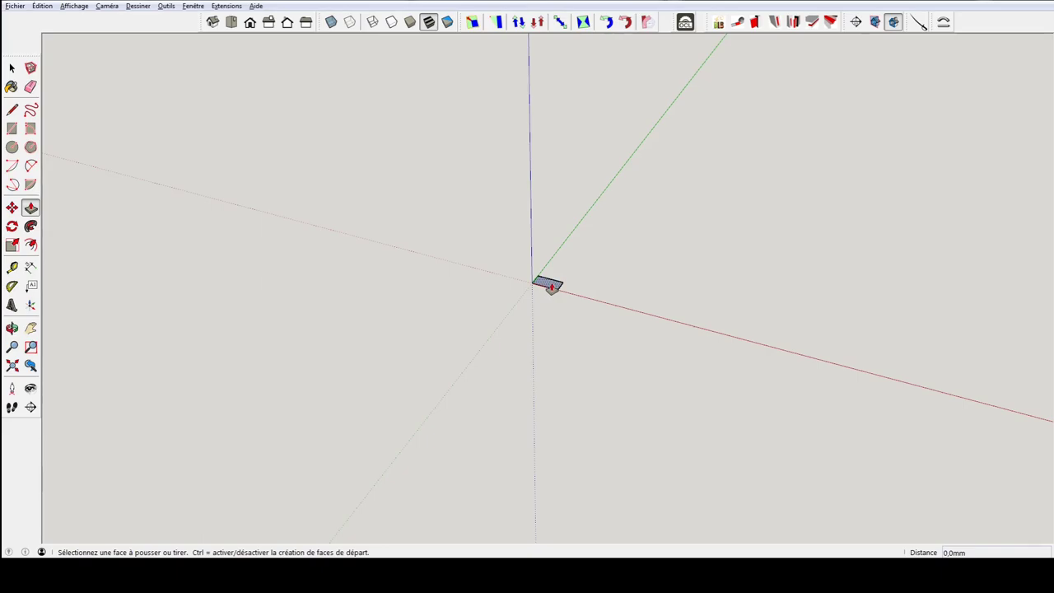
pyautogui.moveTo(551, 287); pyautogui.dragTo(547, 142)
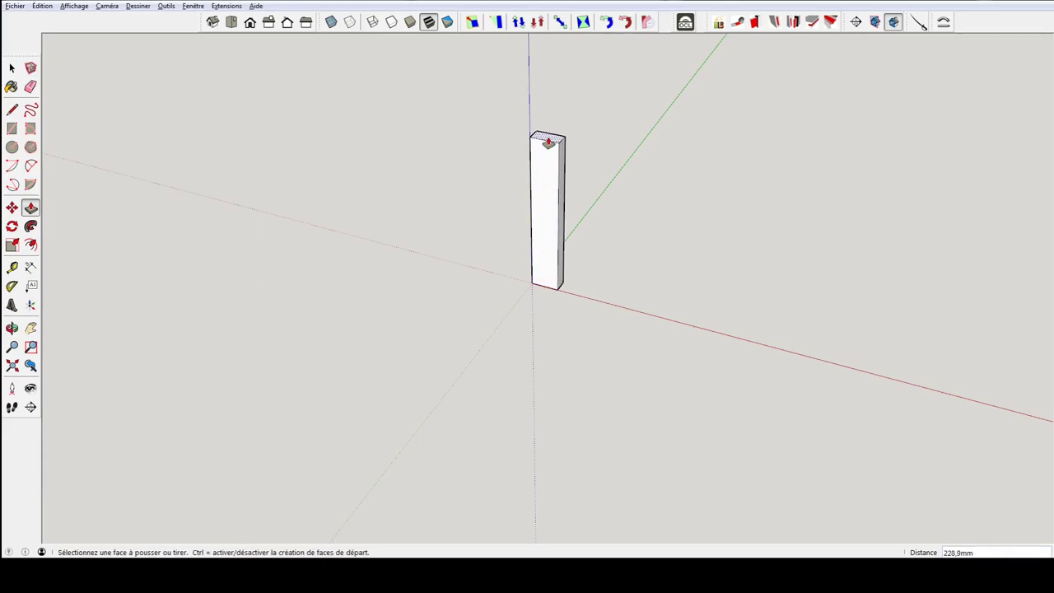
pyautogui.write('450')
pyautogui.press('Return')
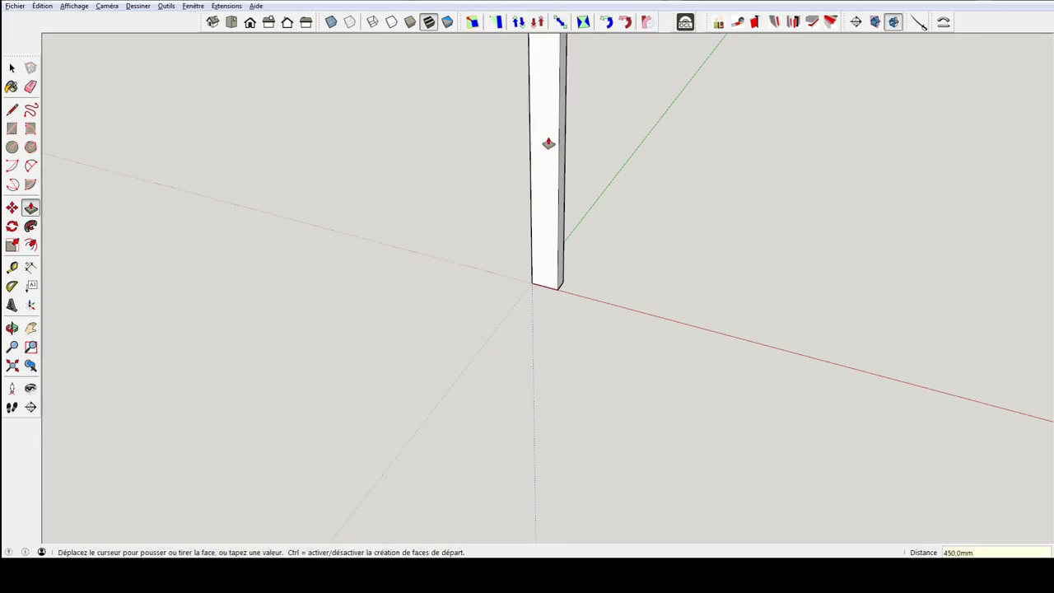
pyautogui.moveTo(542, 142)
pyautogui.mouseDown(button='middle')
pyautogui.moveTo(547, 119)
pyautogui.moveTo(512, 234)
pyautogui.moveTo(421, 271)
pyautogui.moveTo(430, 264)
pyautogui.mouseUp(button='middle')
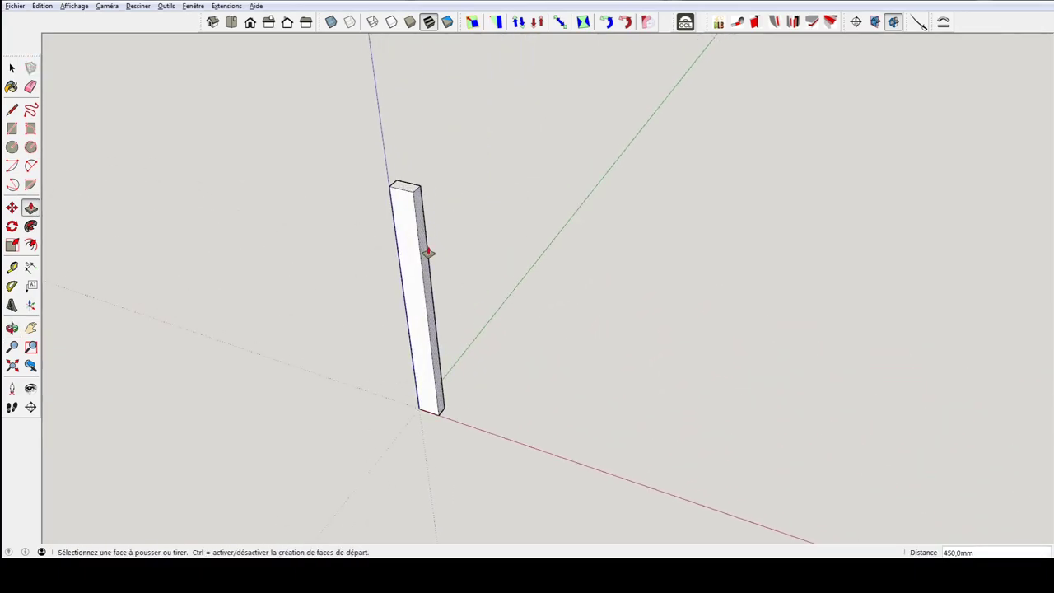
pyautogui.press('space')
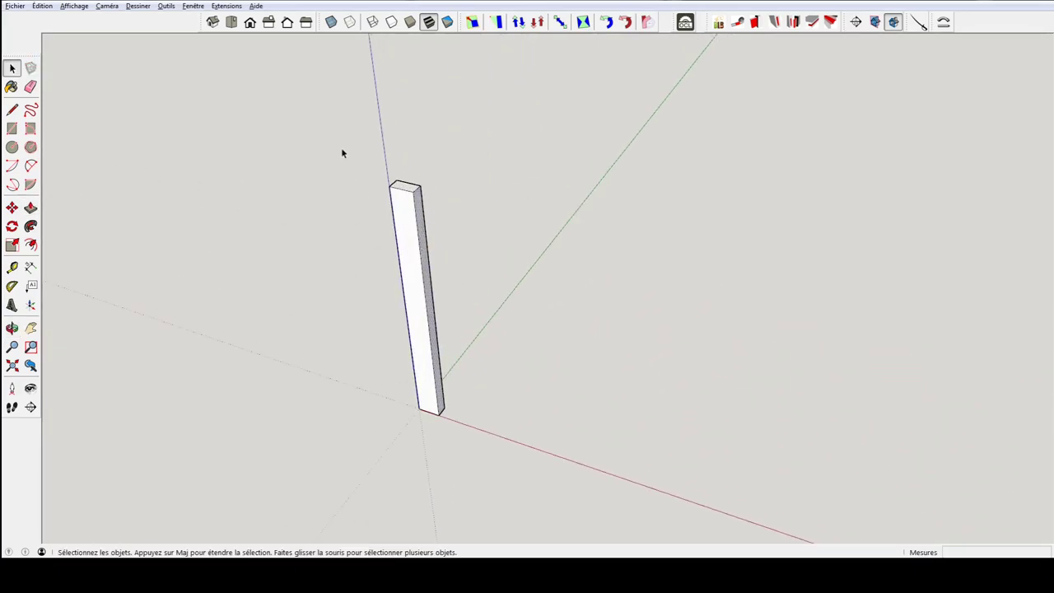
# - In Front view, draw the keyhole's slanted lower slot with lines near the post top
pyautogui.moveTo(341, 148); pyautogui.dragTo(515, 479)
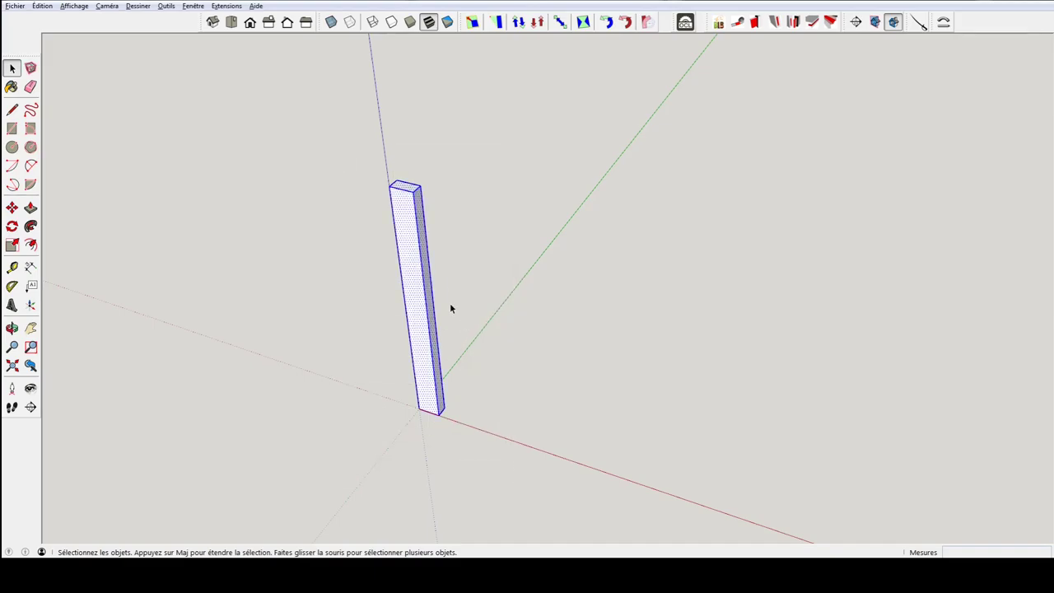
pyautogui.scroll(2, 407, 212)
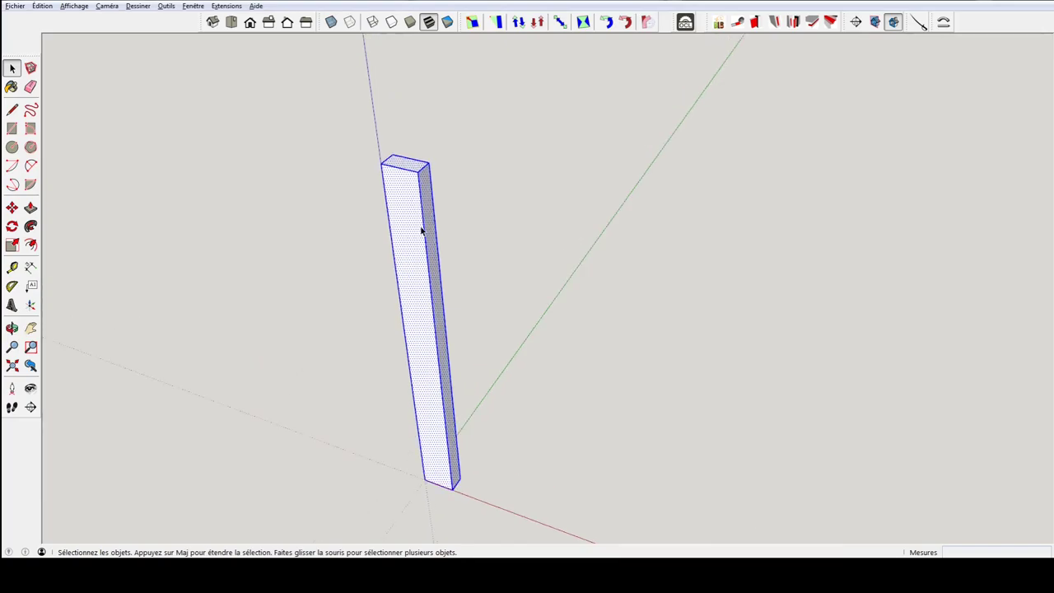
pyautogui.moveTo(419, 240); pyautogui.dragTo(426, 228, button='middle')
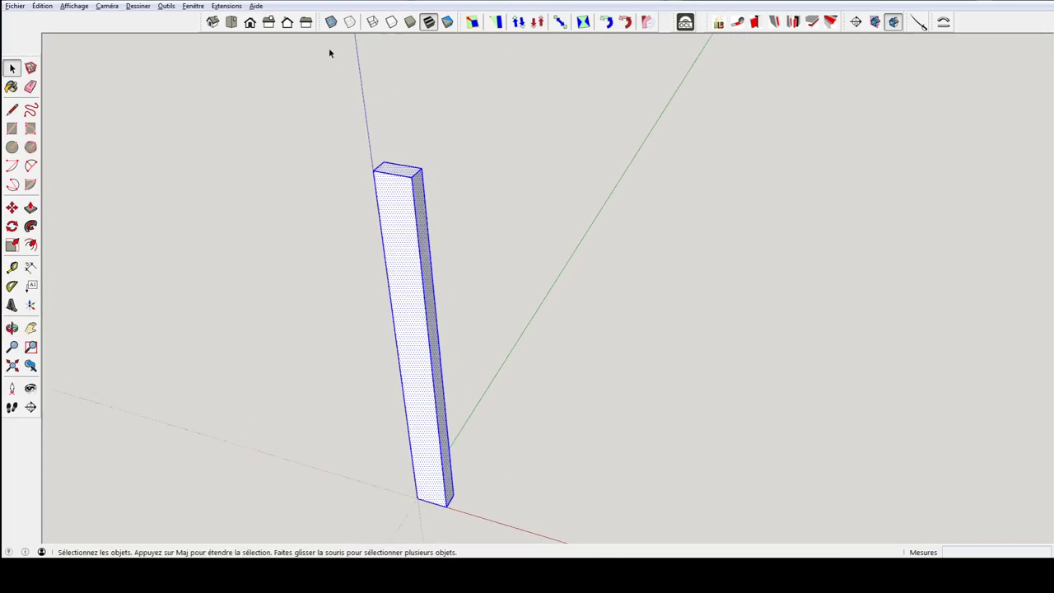
pyautogui.click(249, 22)
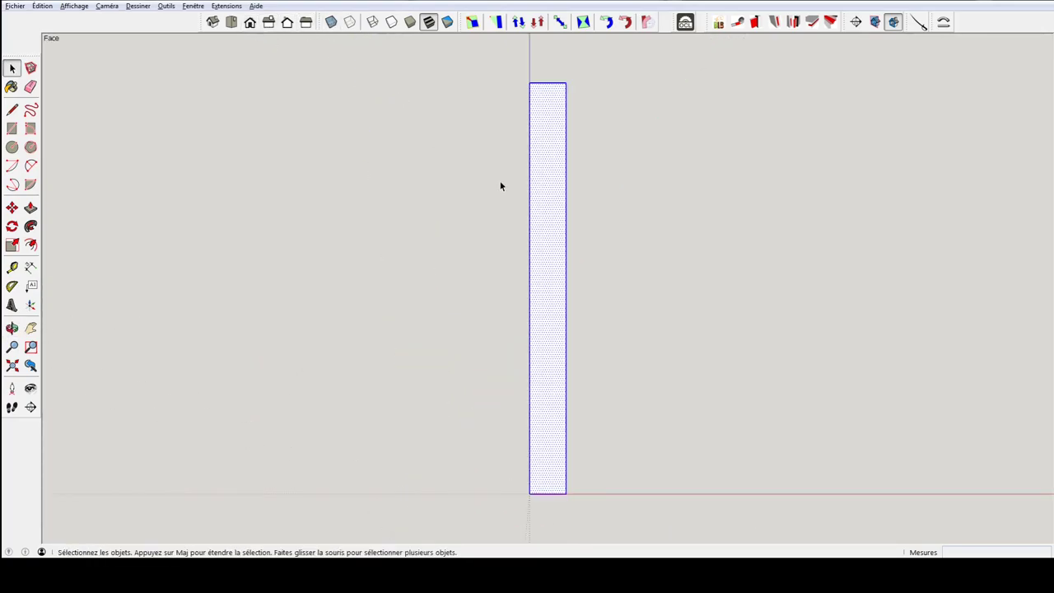
pyautogui.press('l')
pyautogui.click(561, 144)
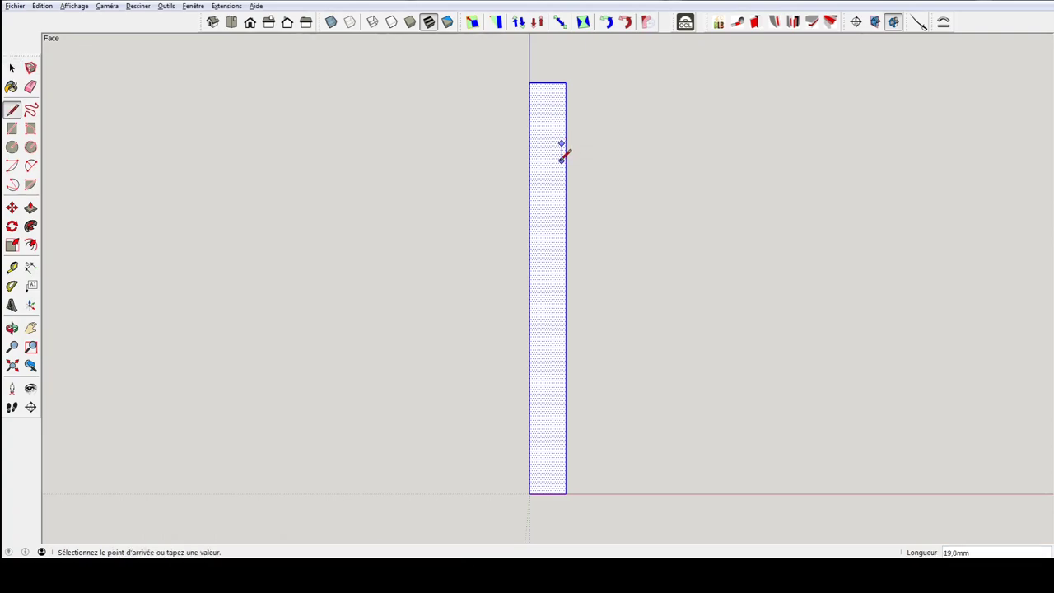
pyautogui.click(547, 184)
pyautogui.click(561, 185)
pyautogui.click(561, 144)
pyautogui.press('space')
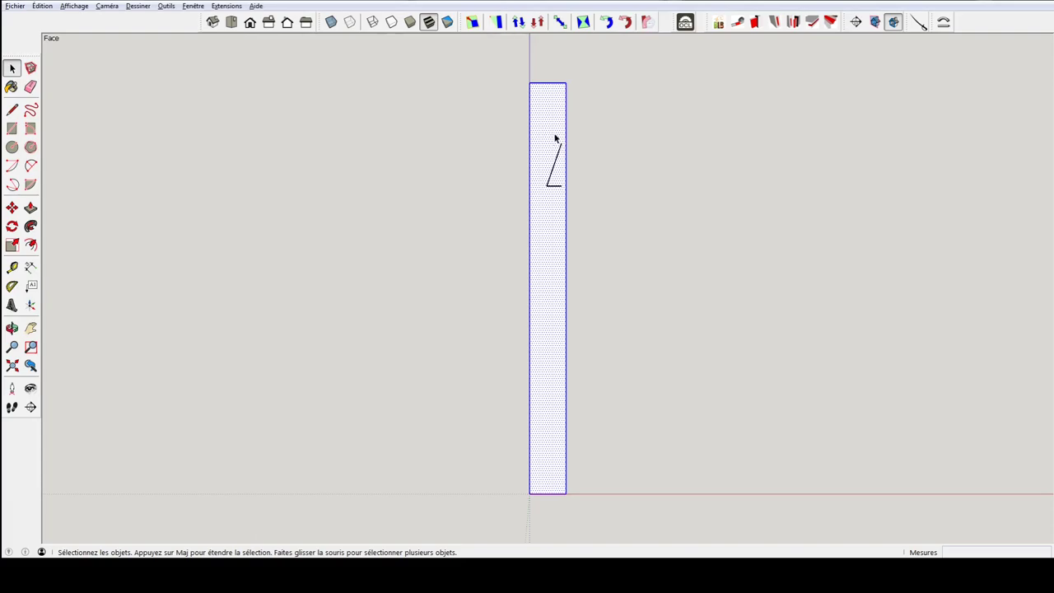
# - Add a 2-point arc bulging left above the slot to form the keyhole's round head
pyautogui.press('a')
pyautogui.click(560, 118)
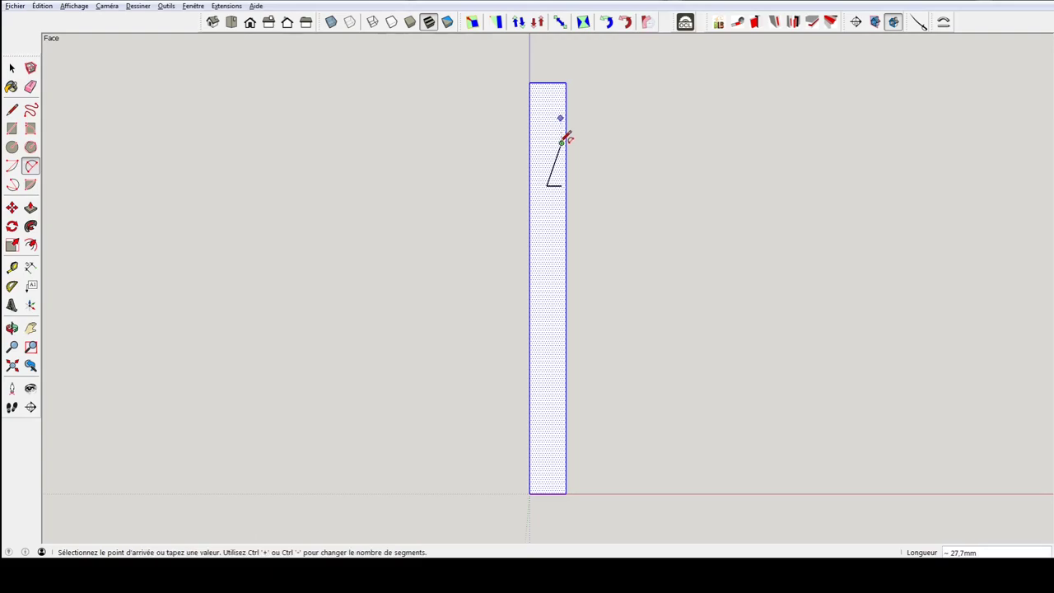
pyautogui.click(561, 142)
pyautogui.click(549, 130)
pyautogui.press('space')
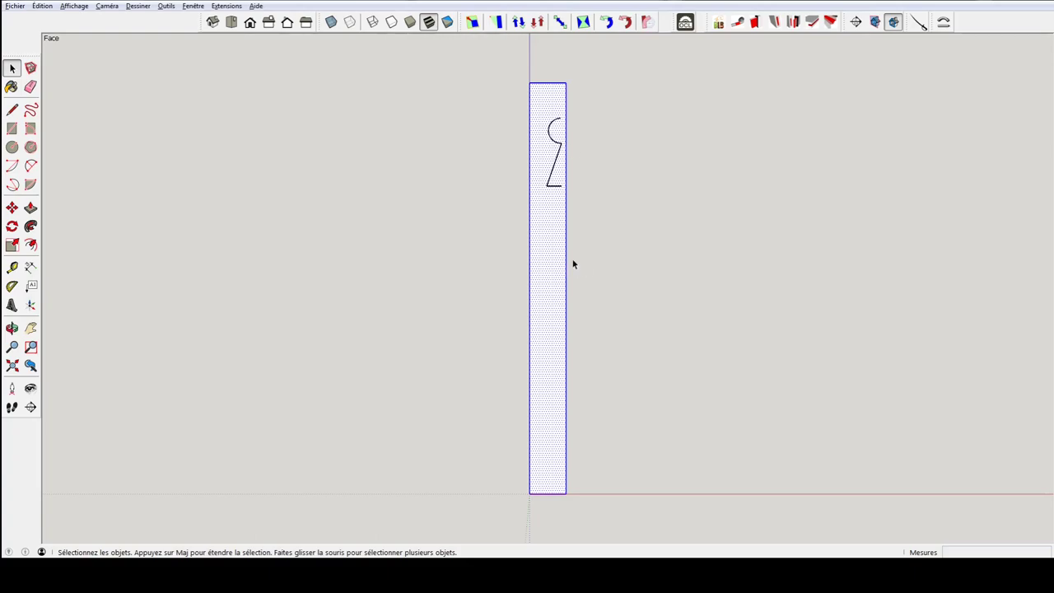
pyautogui.moveTo(574, 264); pyautogui.dragTo(578, 247, button='middle')
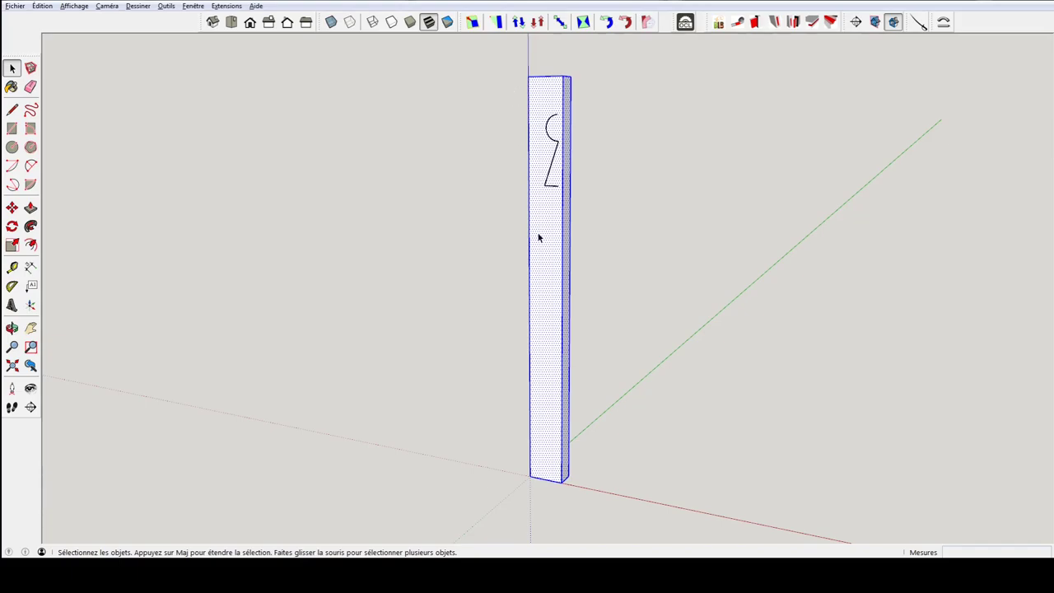
# - Make the post and its keyhole outline a component named 'Montant'
pyautogui.moveTo(486, 46); pyautogui.dragTo(657, 528)
pyautogui.press('g')
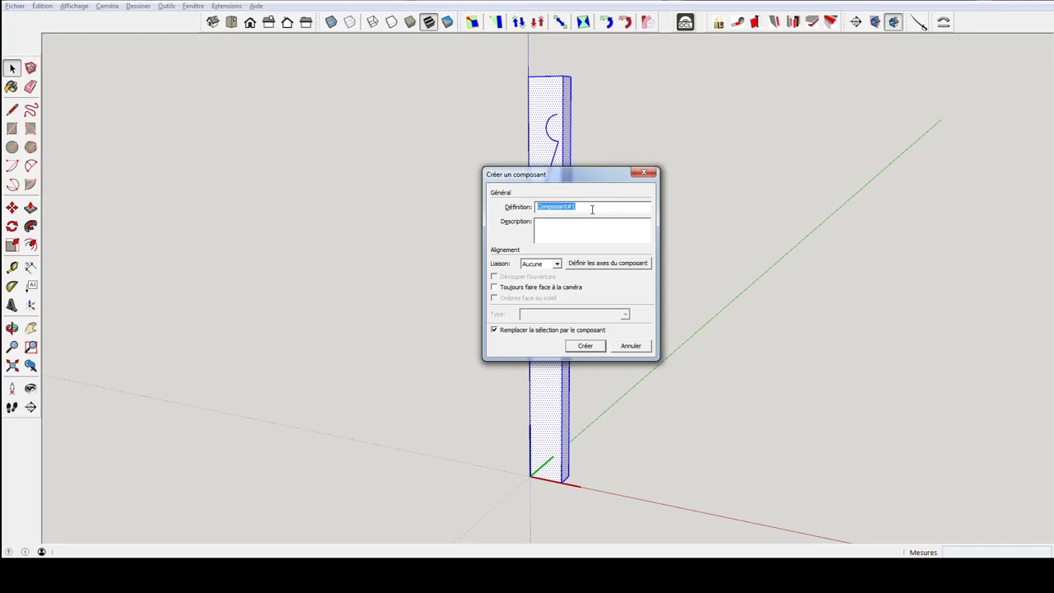
pyautogui.write('Montant')
pyautogui.press('Return')
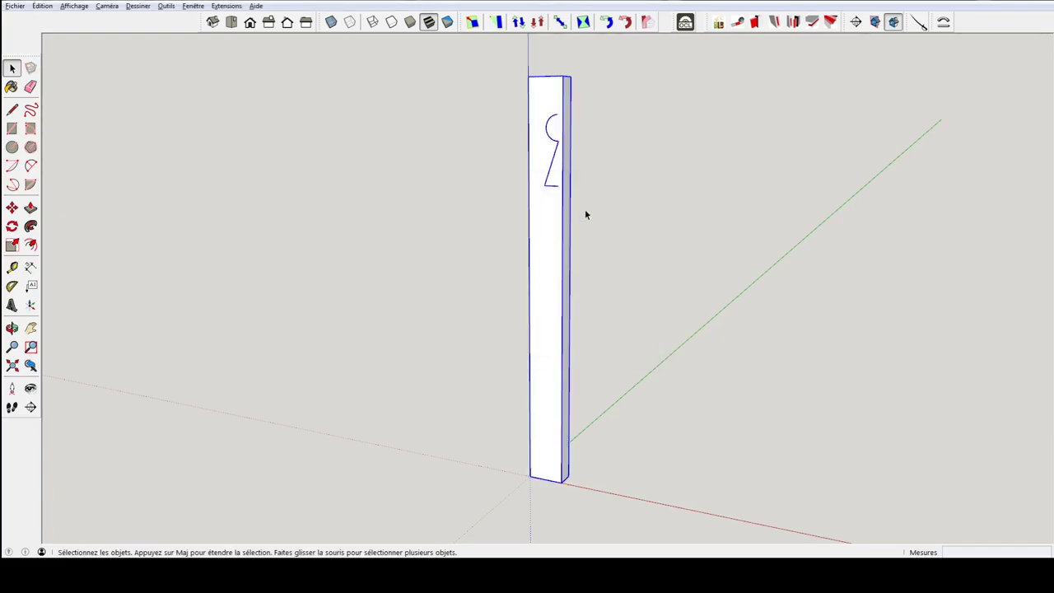
pyautogui.scroll(-2, 549, 381)
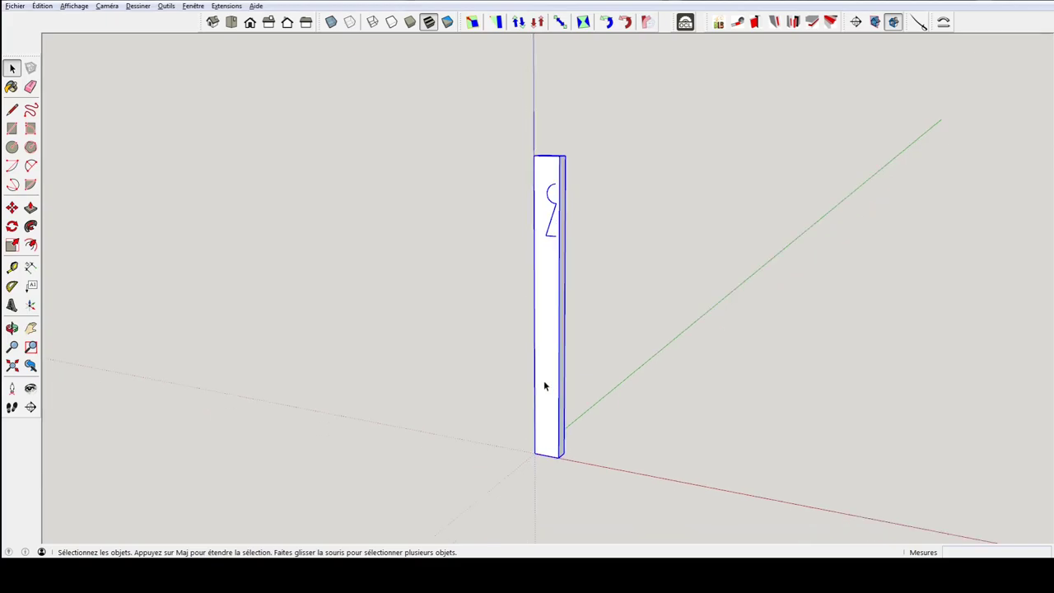
pyautogui.press('t')
pyautogui.click(535, 367)
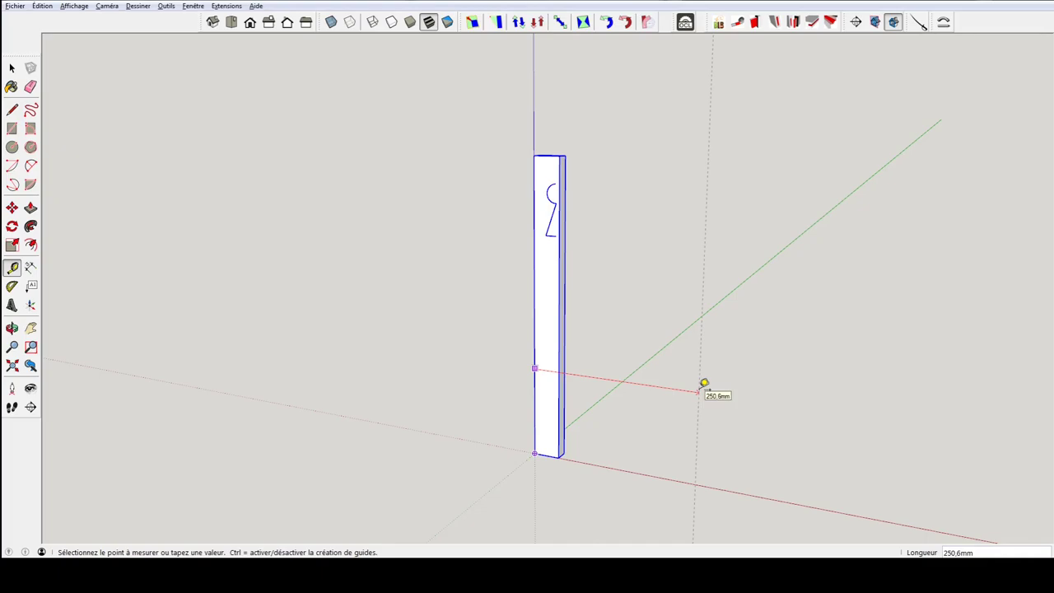
# - Place a 32 mm guide and copy the Montant post 280 mm along the red axis
pyautogui.write('320')
pyautogui.press('Return')
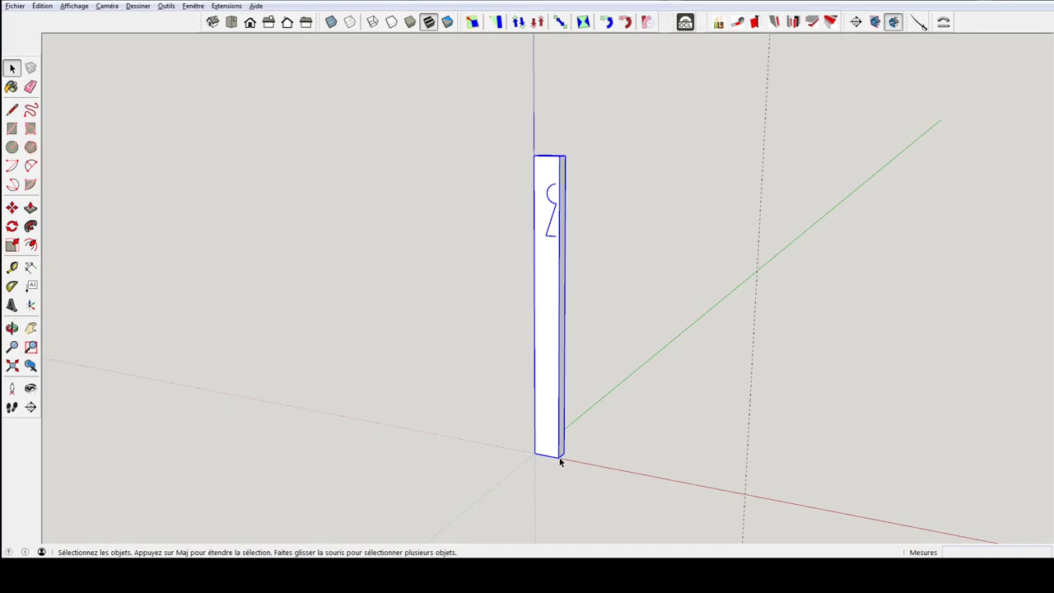
pyautogui.press('m')
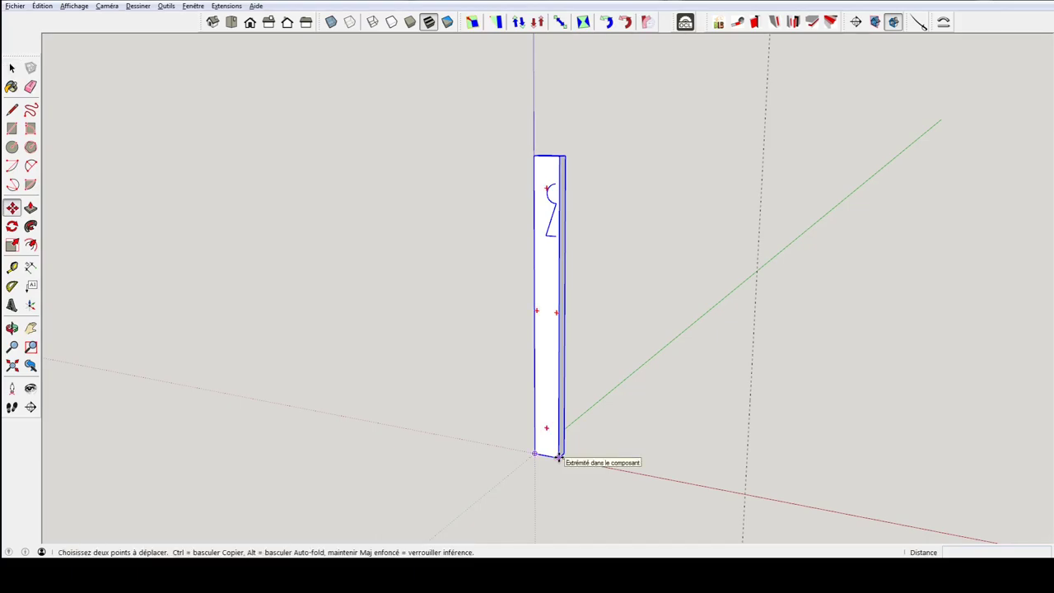
pyautogui.click(559, 457)
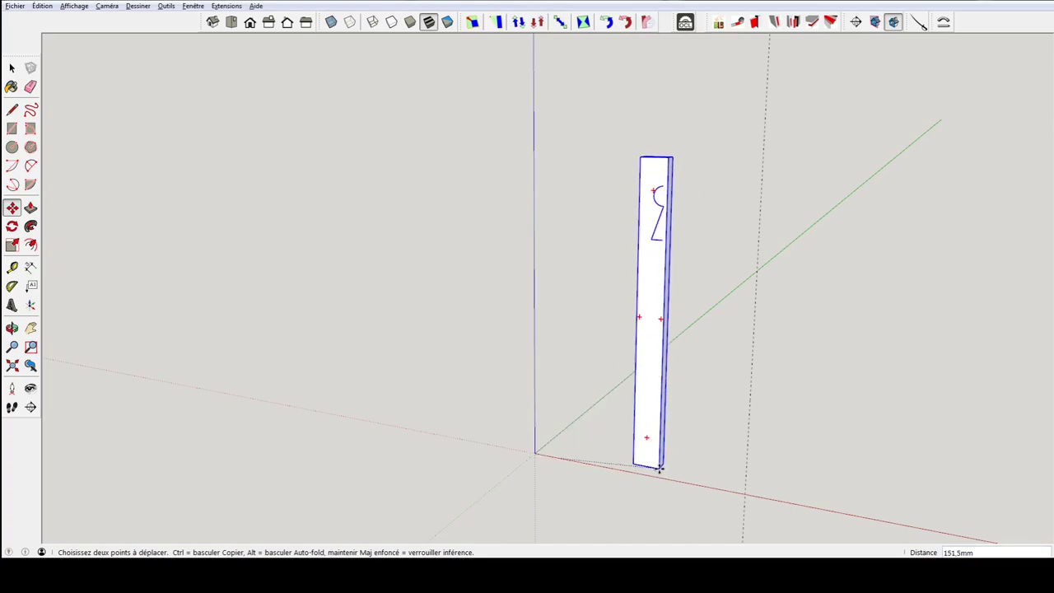
pyautogui.press('ctrl')
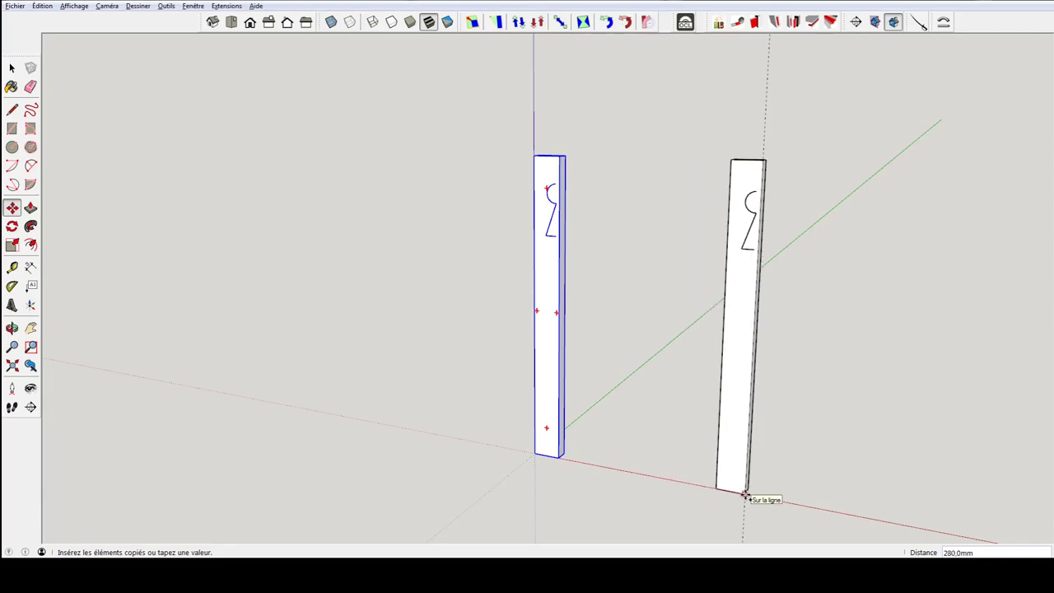
pyautogui.click(743, 495)
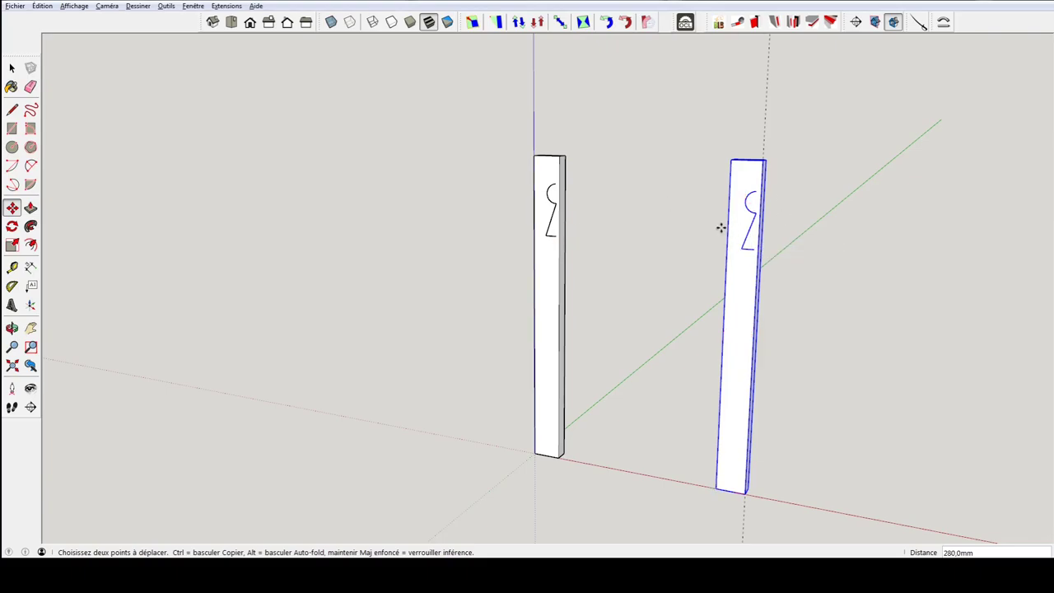
pyautogui.moveTo(763, 251)
pyautogui.mouseDown(button='middle')
pyautogui.moveTo(690, 281)
pyautogui.moveTo(677, 272)
pyautogui.mouseUp(button='middle')
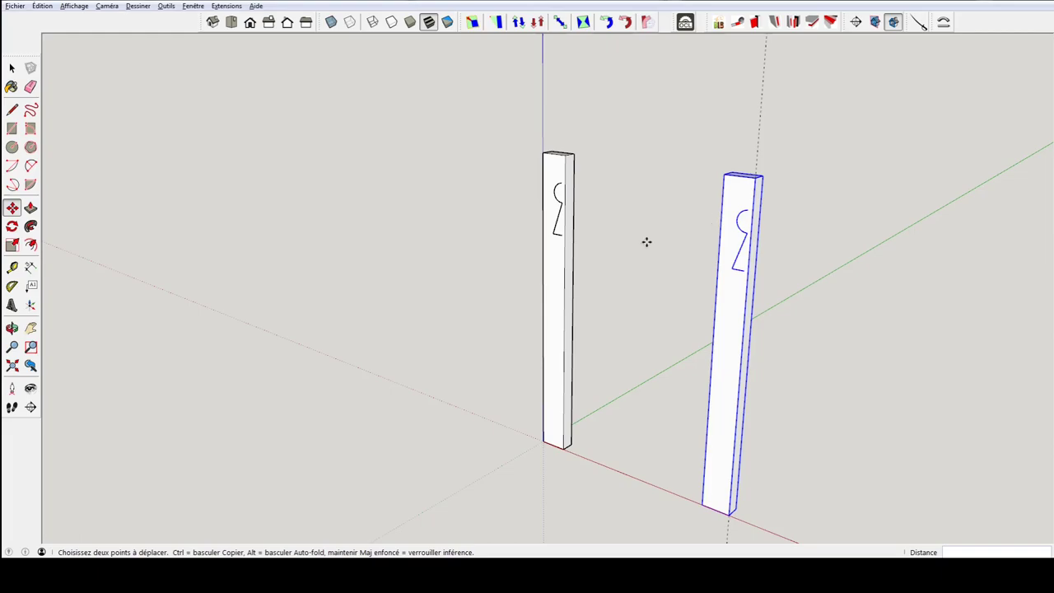
# - Draw a 40 mm-tall rectangle at the top of the left post's side face
pyautogui.press('r')
pyautogui.scroll(3, 568, 164)
pyautogui.scroll(1, 567, 163)
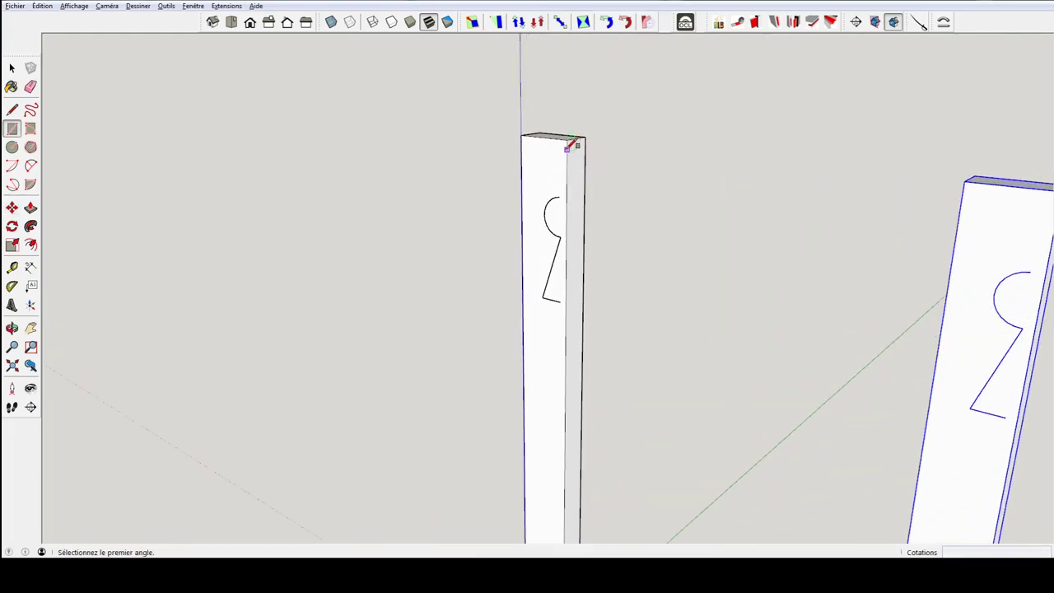
pyautogui.click(567, 139)
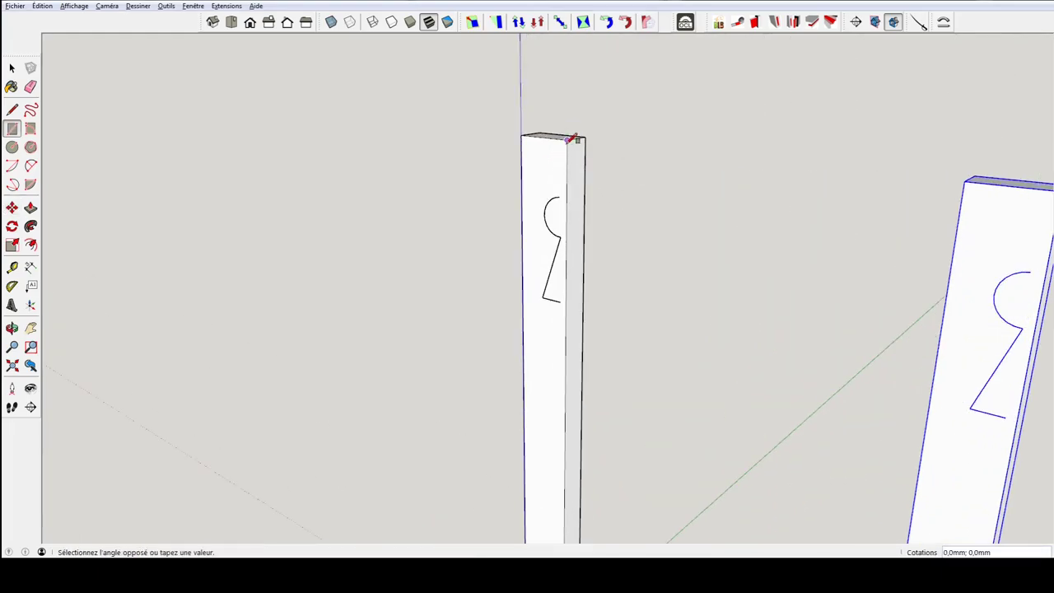
pyautogui.click(584, 223)
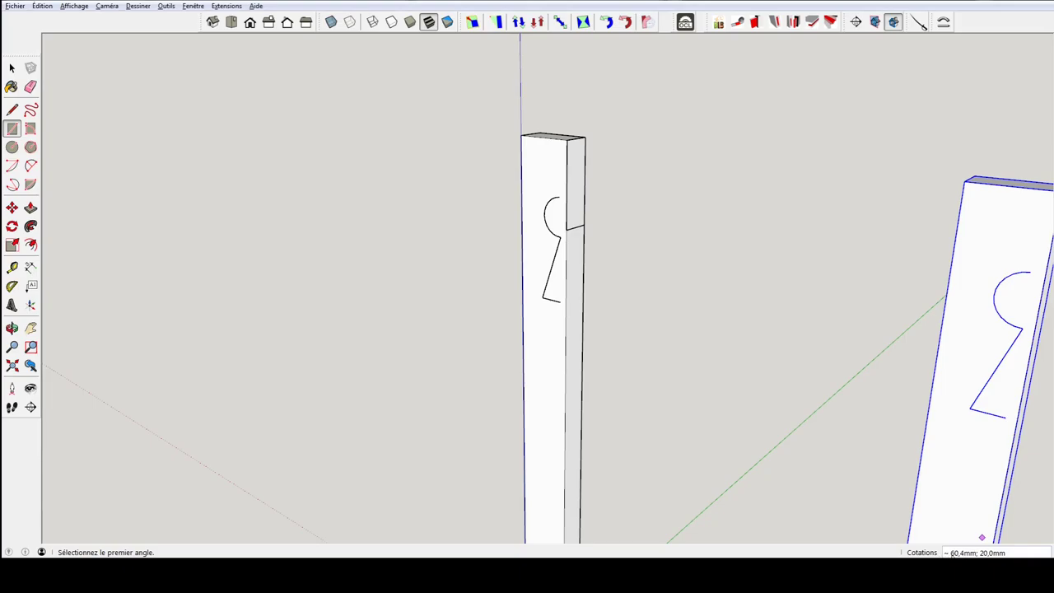
pyautogui.write('40')
pyautogui.press('Return')
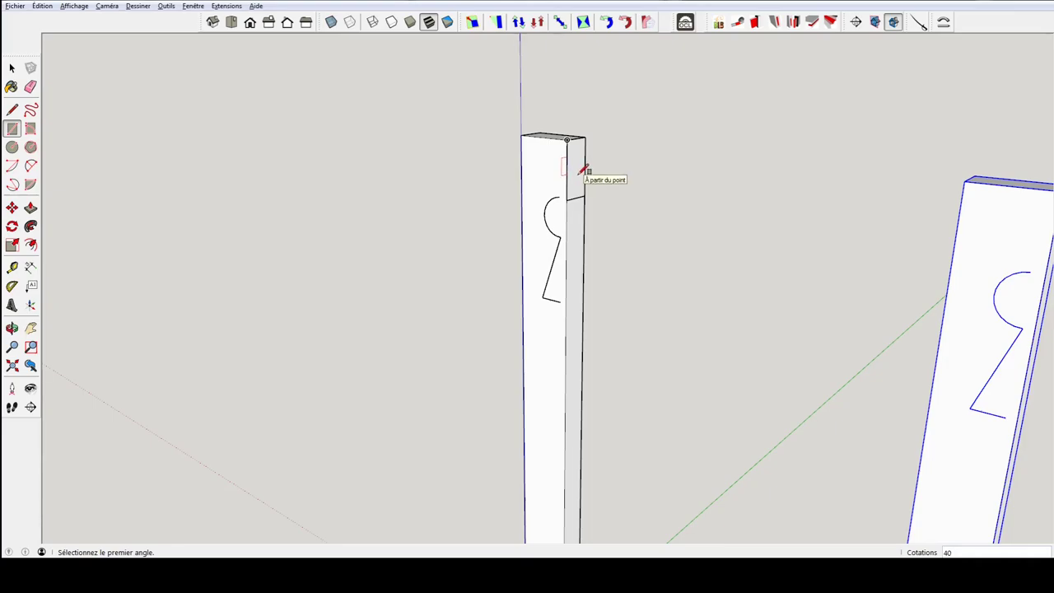
# - Pull the rectangle 240 mm across to the right post and select the crossbar
pyautogui.press('p')
pyautogui.click(577, 178)
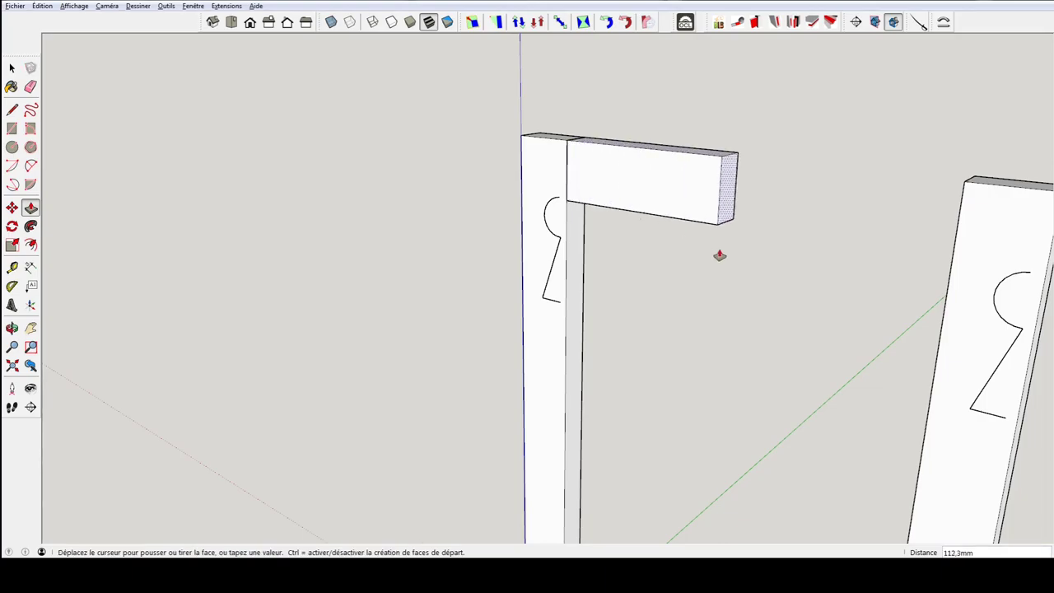
pyautogui.click(949, 272)
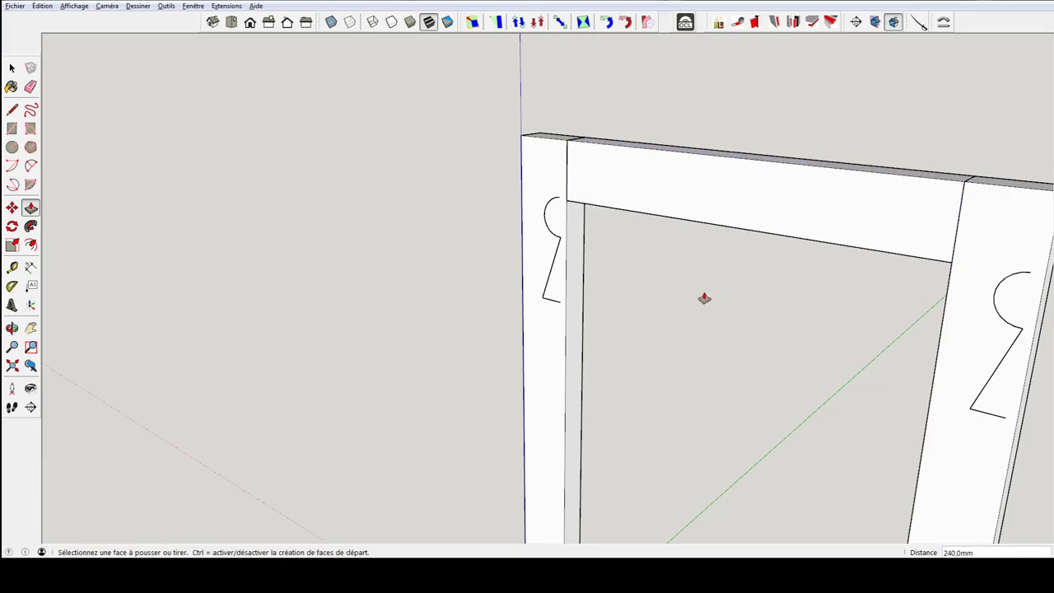
pyautogui.press('space')
pyautogui.scroll(-3, 754, 300)
pyautogui.moveTo(755, 303); pyautogui.dragTo(592, 219, button='middle')
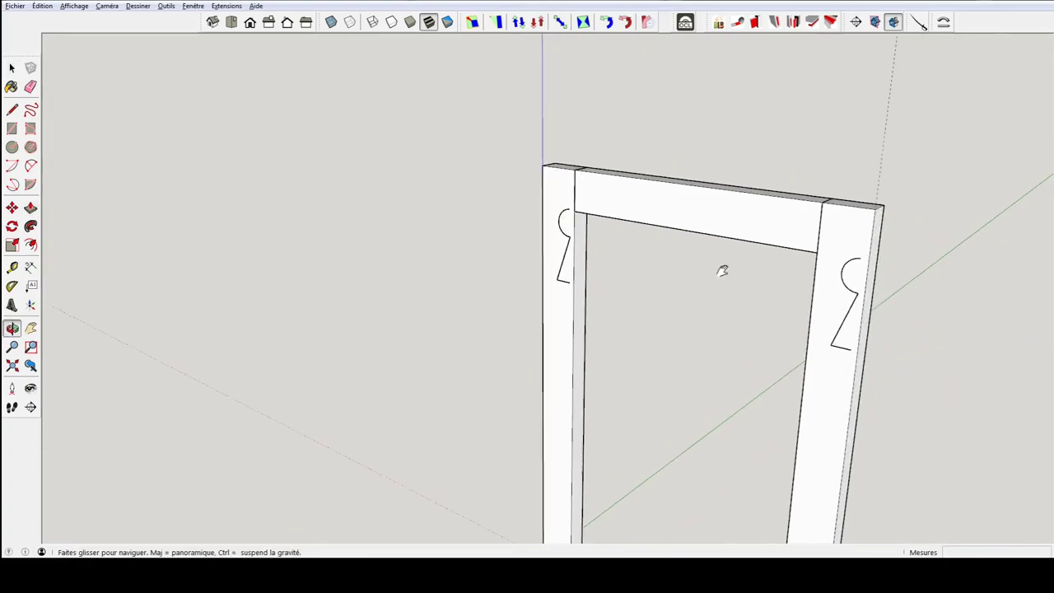
pyautogui.moveTo(448, 118); pyautogui.dragTo(837, 276)
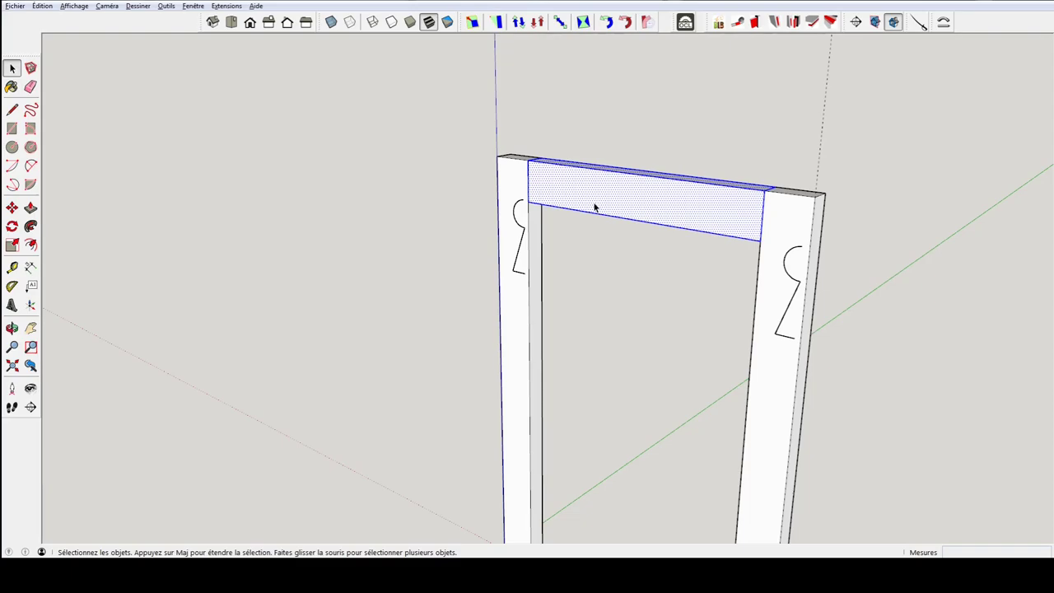
# - Make the selected top crossbar a component named 'Traverse'
pyautogui.press('g')
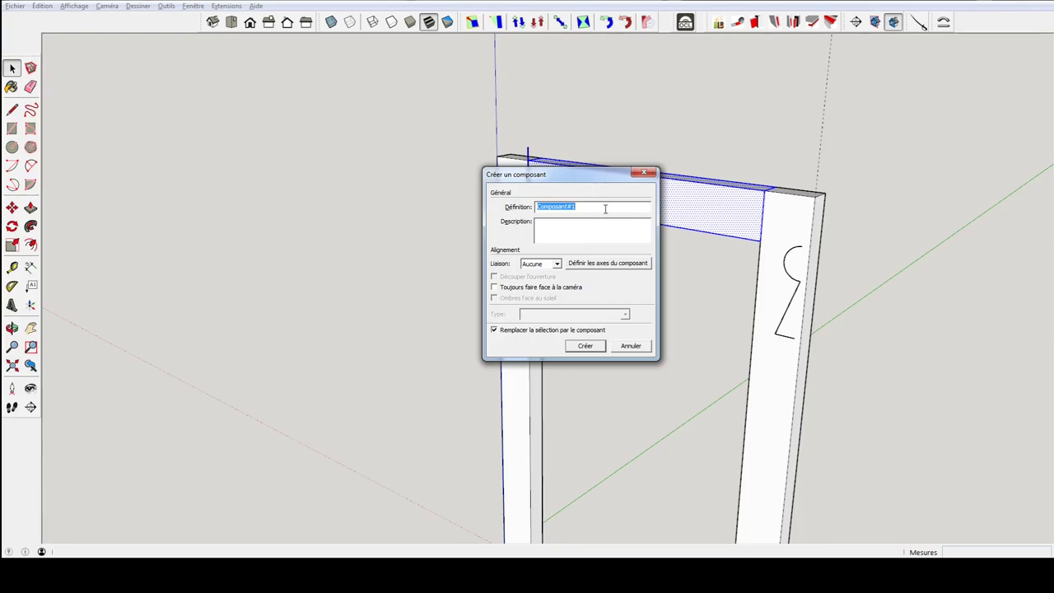
pyautogui.write('Trave')
pyautogui.write('se')
pyautogui.click(585, 346)
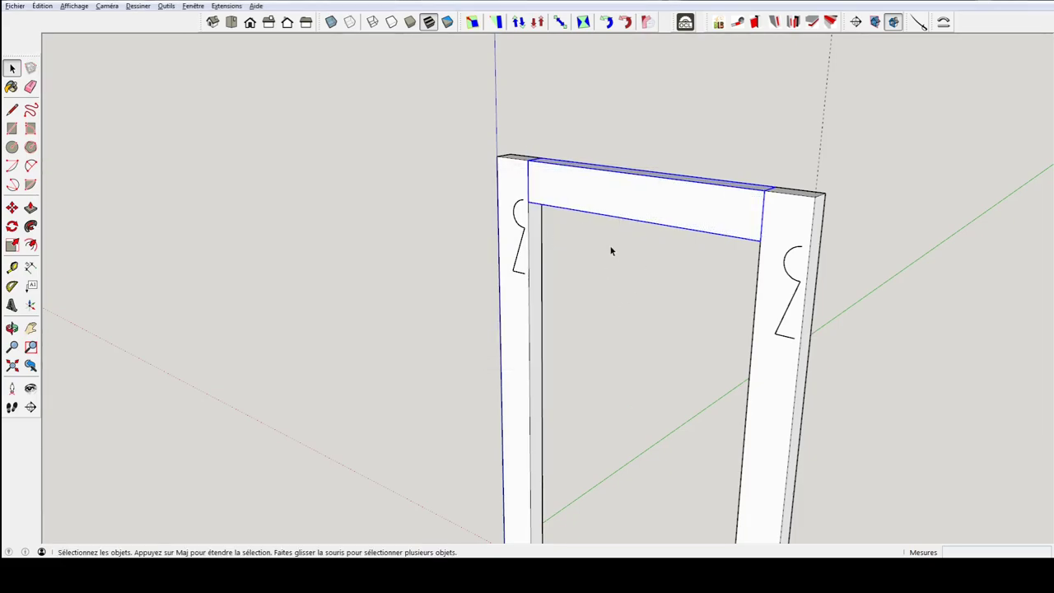
pyautogui.moveTo(611, 250); pyautogui.dragTo(612, 194, button='middle')
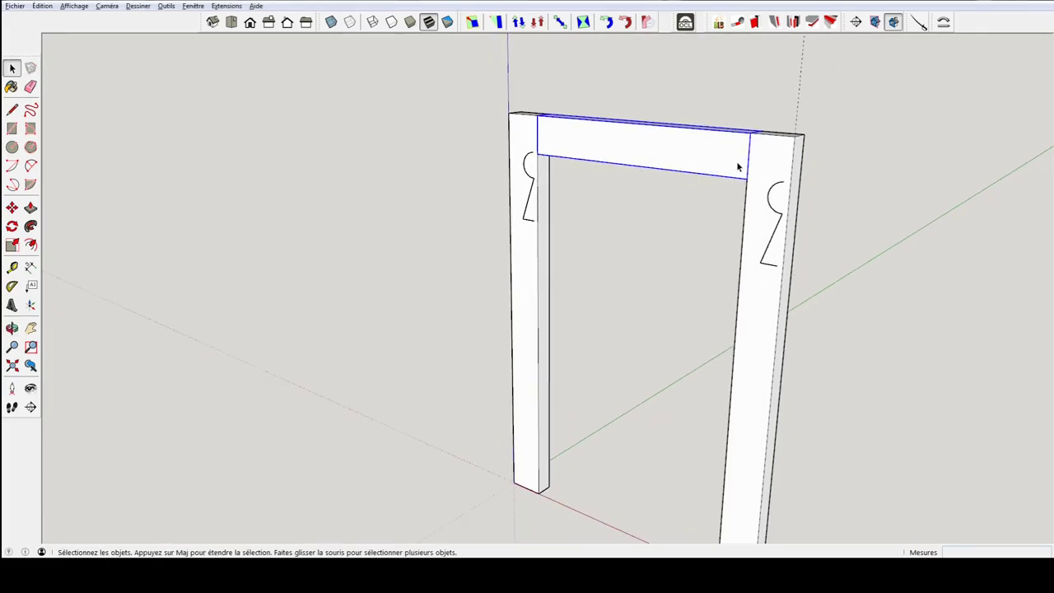
pyautogui.keyDown('shift'); pyautogui.moveTo(739, 169); pyautogui.dragTo(651, 133, button='middle'); pyautogui.keyUp('shift')
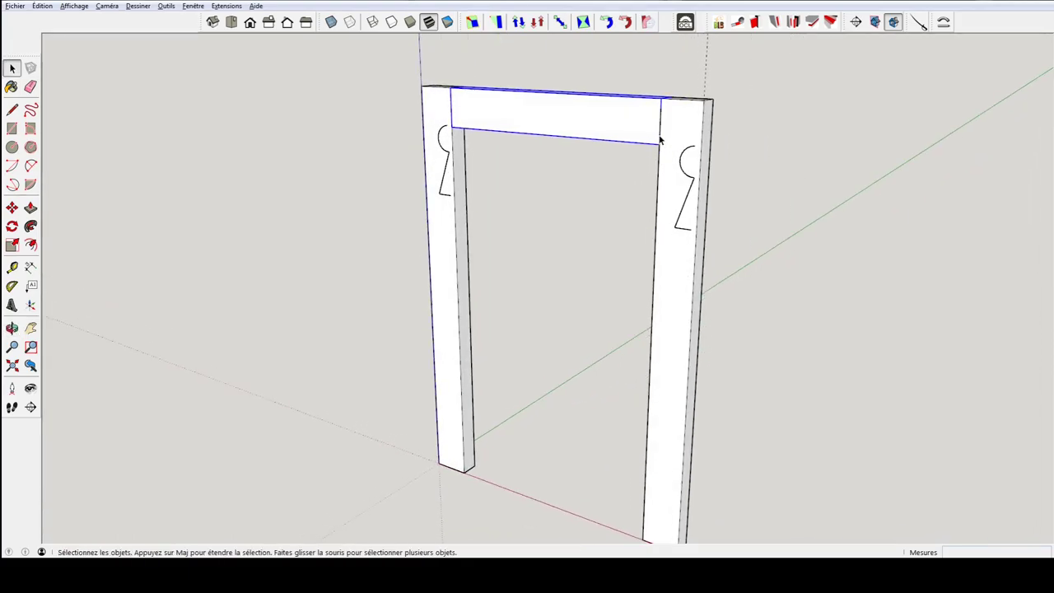
# - Copy the Traverse crossbar to the bottom of the frame, offset 20 mm
pyautogui.press('m')
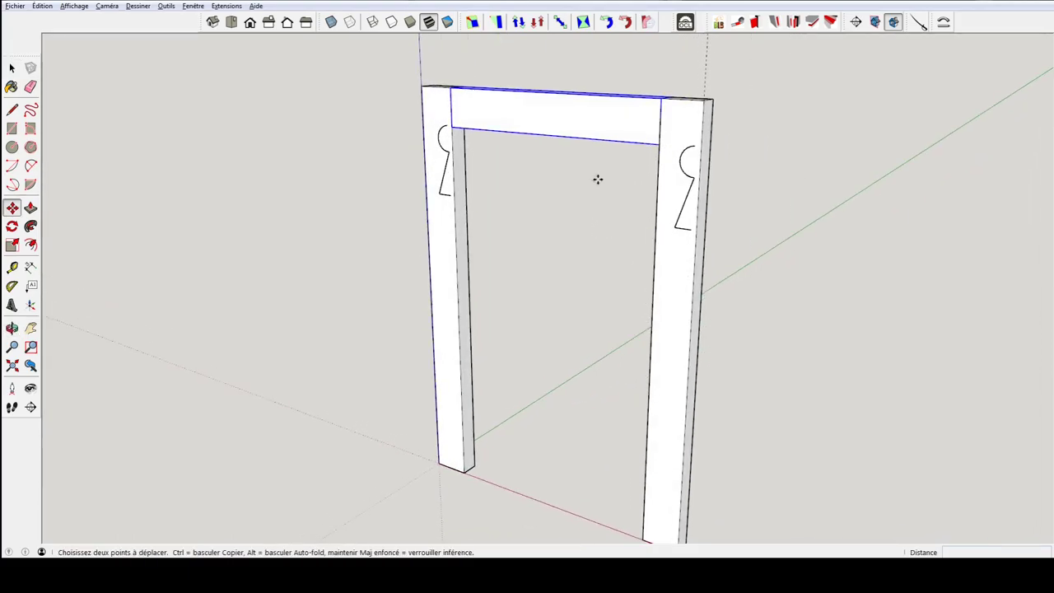
pyautogui.click(658, 145)
pyautogui.press('ctrl')
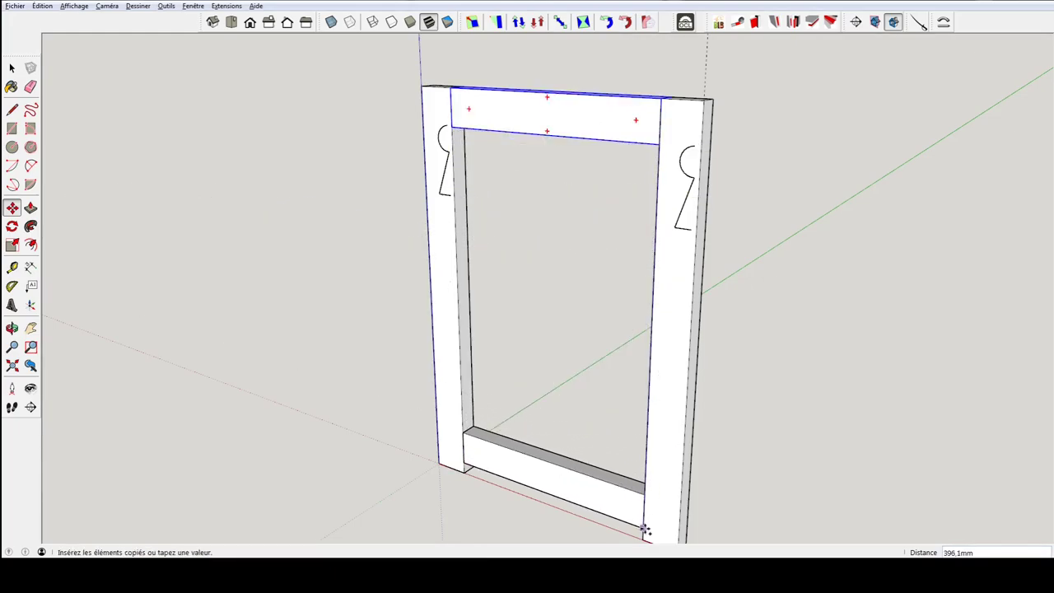
pyautogui.click(645, 537)
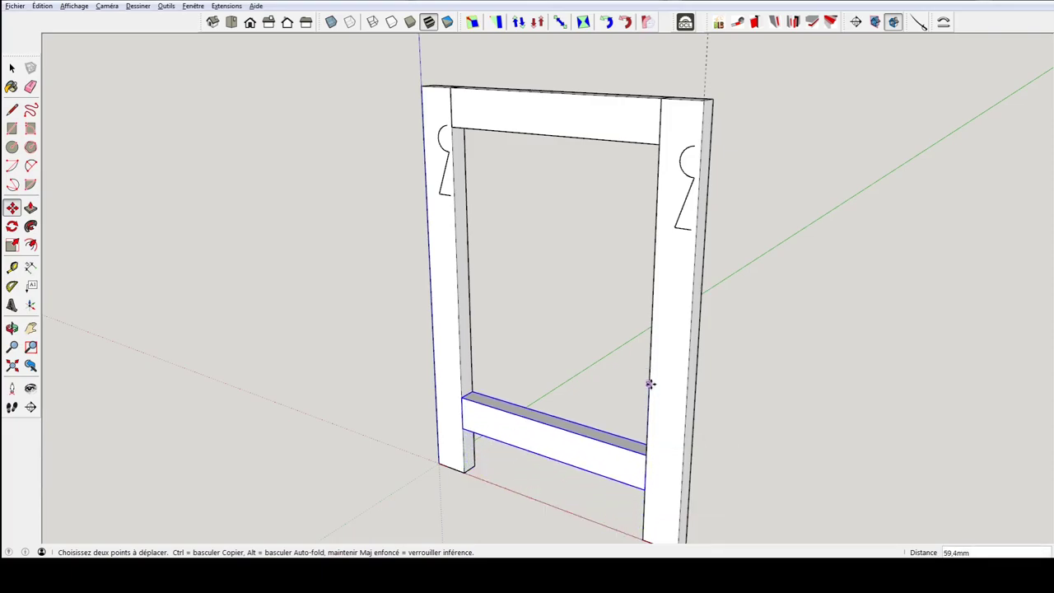
pyautogui.write('20')
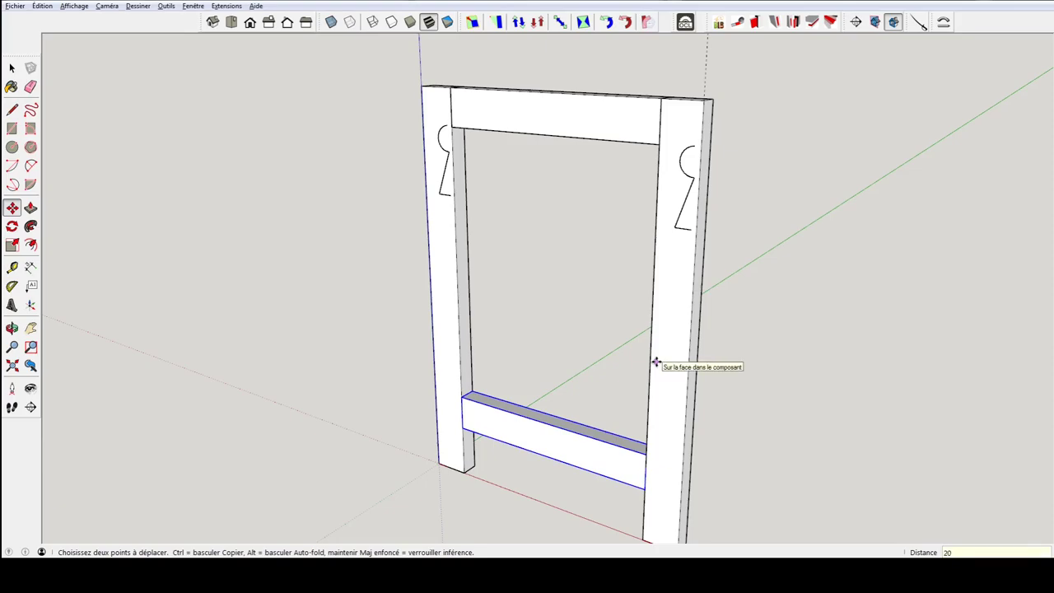
pyautogui.press('Return')
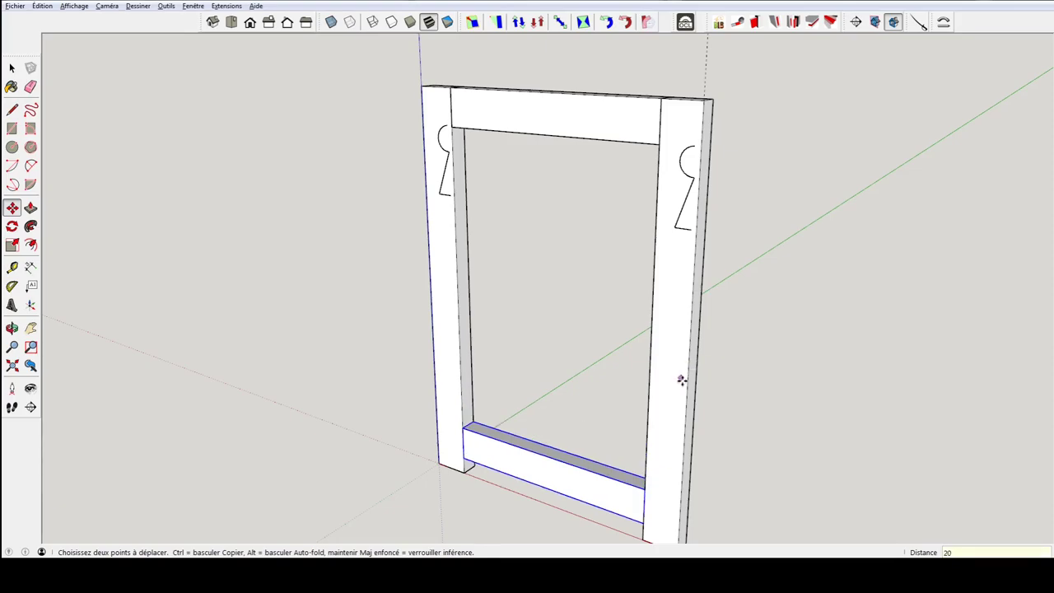
pyautogui.moveTo(616, 494); pyautogui.dragTo(568, 372, button='middle')
pyautogui.scroll(2, 568, 372)
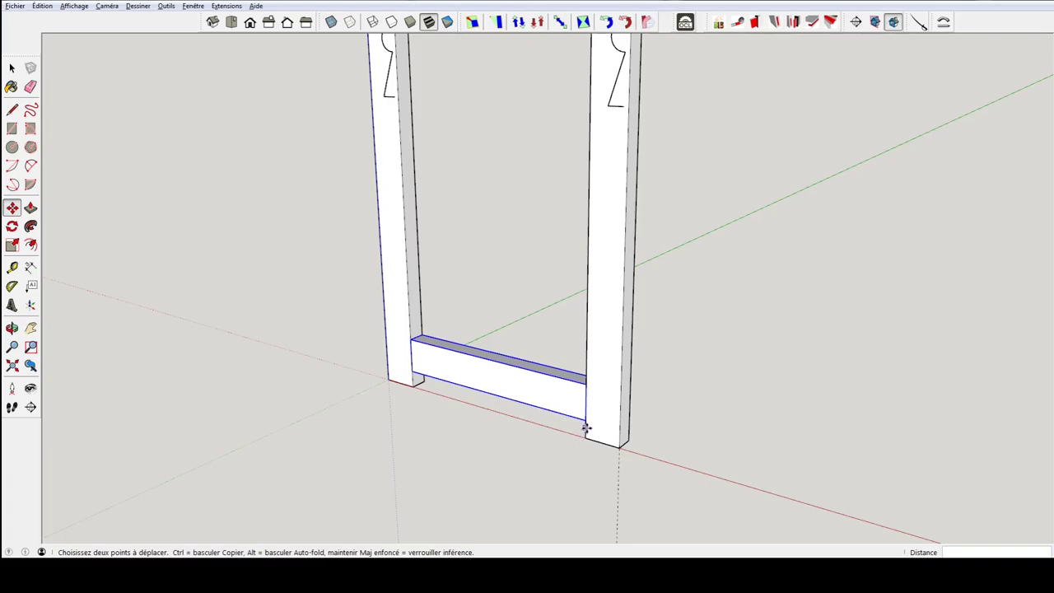
pyautogui.moveTo(588, 418)
pyautogui.keyDown('shift'); pyautogui.mouseDown(button='middle')
pyautogui.moveTo(503, 420)
pyautogui.moveTo(528, 371)
pyautogui.moveTo(466, 370)
pyautogui.mouseUp(button='middle'); pyautogui.keyUp('shift')
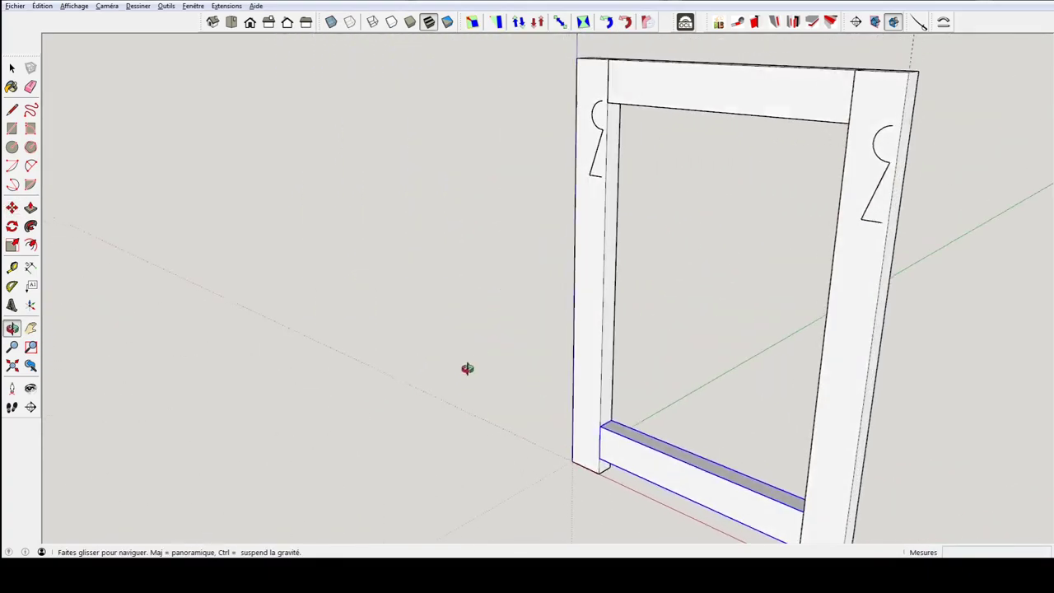
# - Select the left post and enable Masquer le reste du modèle for component editing
pyautogui.scroll(3, 595, 384)
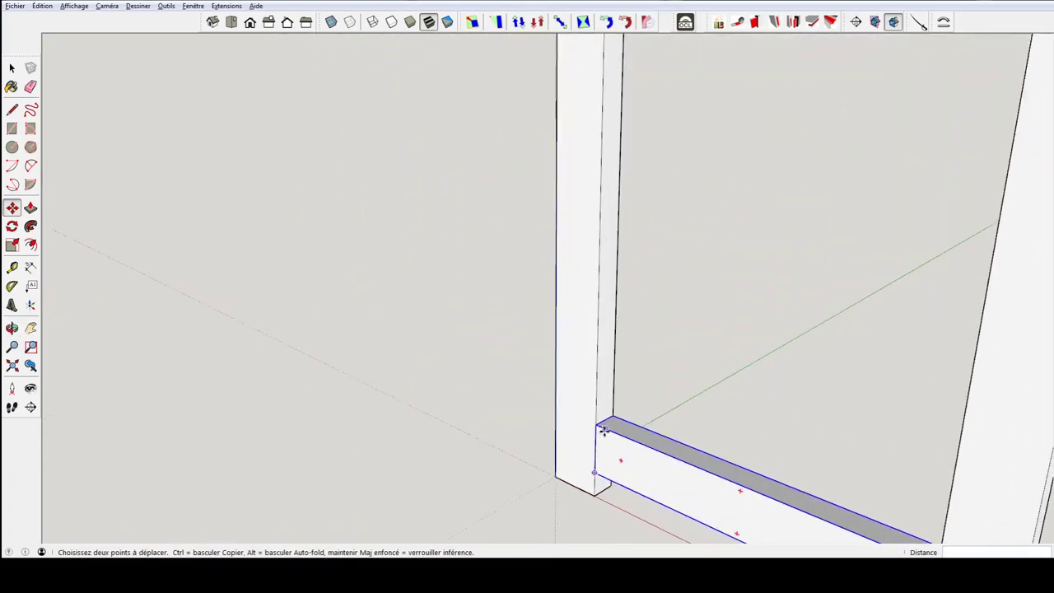
pyautogui.click(576, 385)
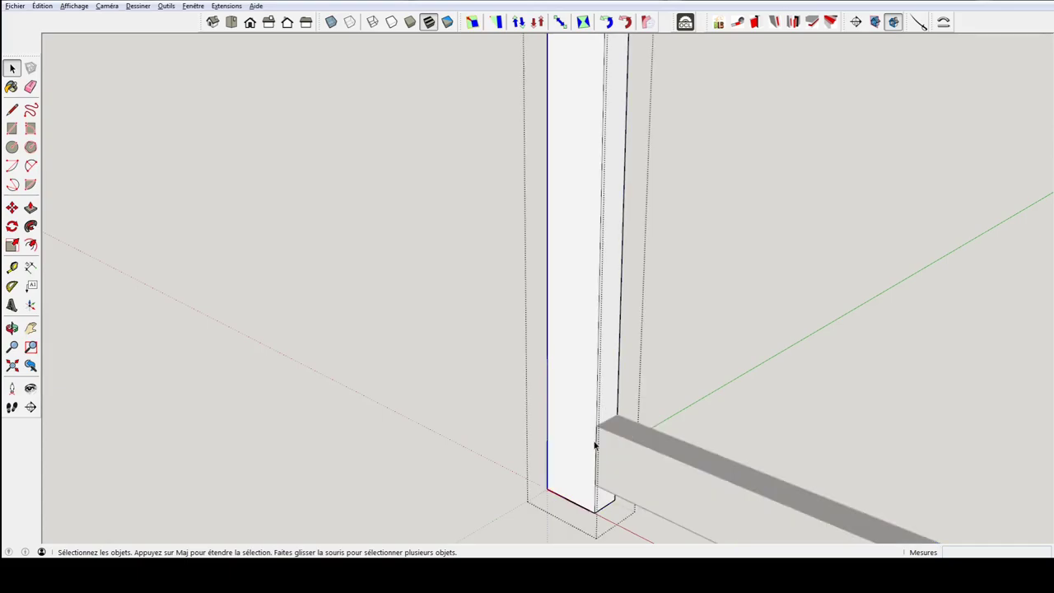
pyautogui.moveTo(612, 459)
pyautogui.mouseDown(button='middle')
pyautogui.moveTo(626, 377)
pyautogui.moveTo(604, 388)
pyautogui.mouseUp(button='middle')
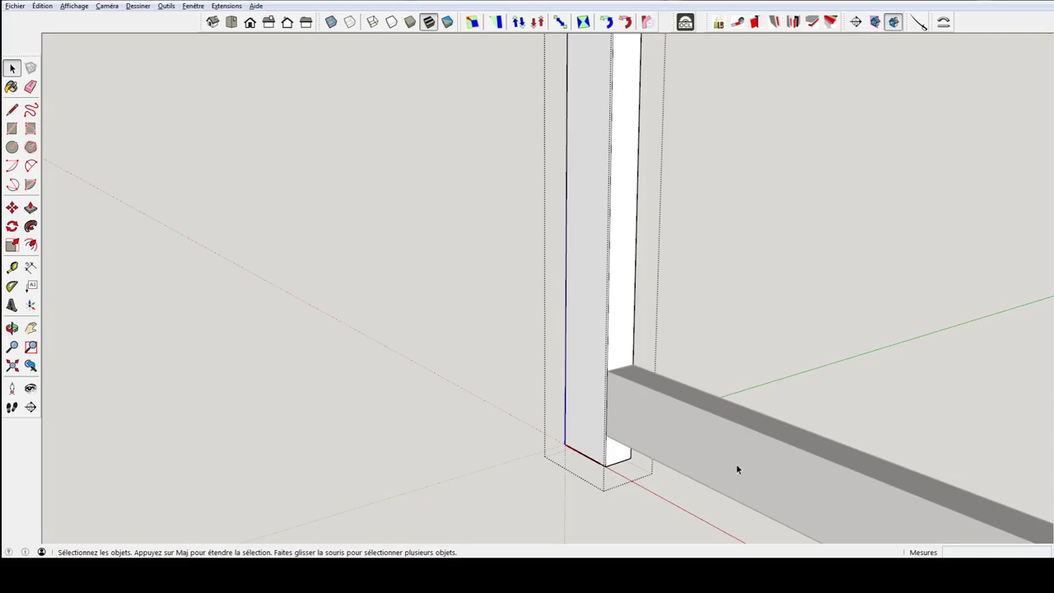
pyautogui.click(85, 6)
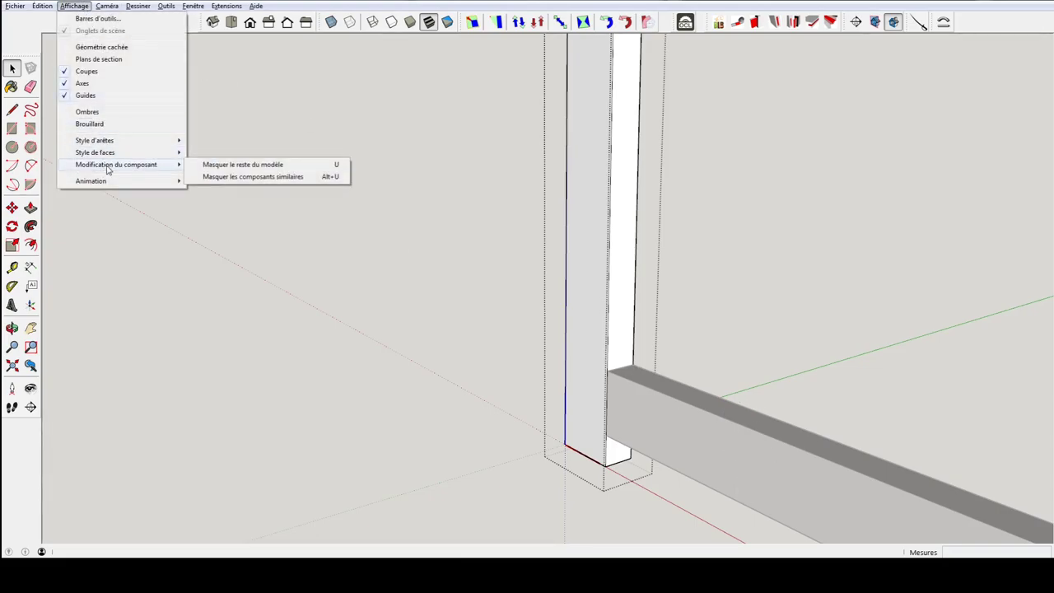
pyautogui.moveTo(116, 165)
pyautogui.click(477, 362)
pyautogui.click(472, 360)
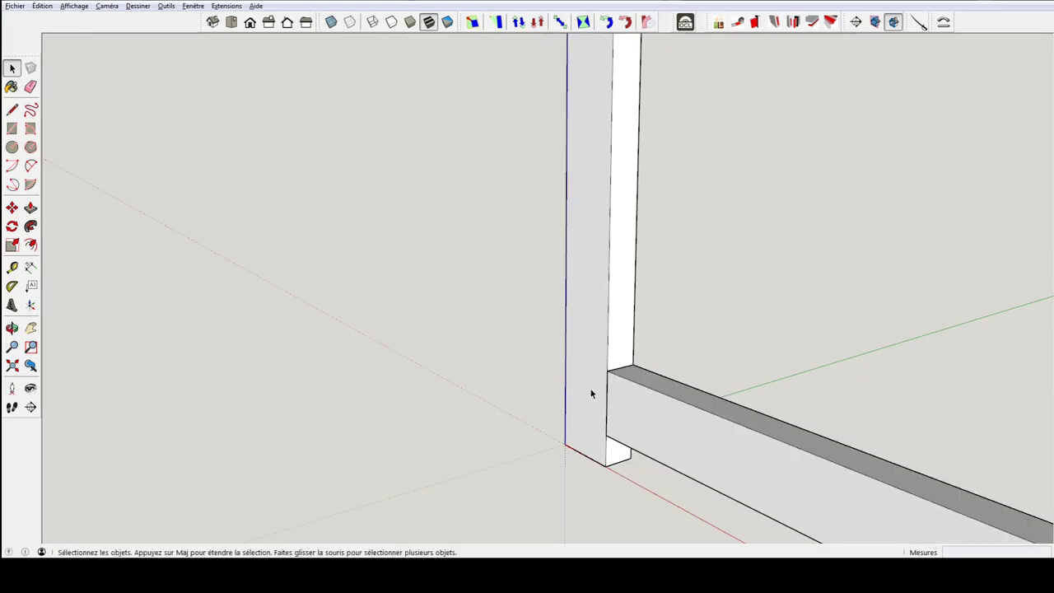
# - Edit the left post alone and add guide lines 7 mm and 8 mm across its front face
pyautogui.doubleClick(591, 330)
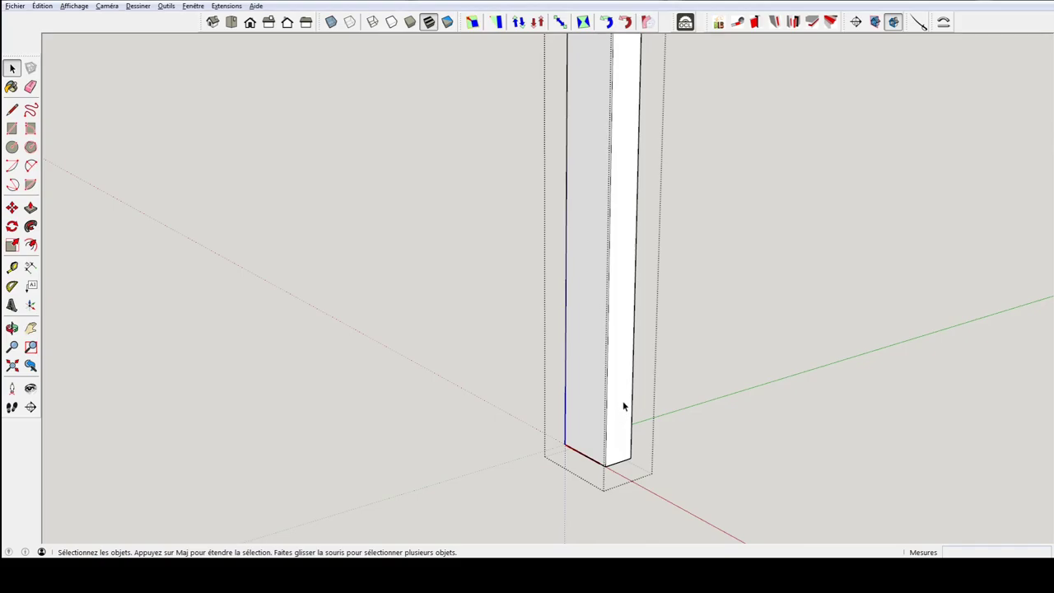
pyautogui.scroll(2, 622, 400)
pyautogui.moveTo(576, 376)
pyautogui.mouseDown(button='middle')
pyautogui.moveTo(609, 353)
pyautogui.moveTo(581, 332)
pyautogui.moveTo(567, 357)
pyautogui.mouseUp(button='middle')
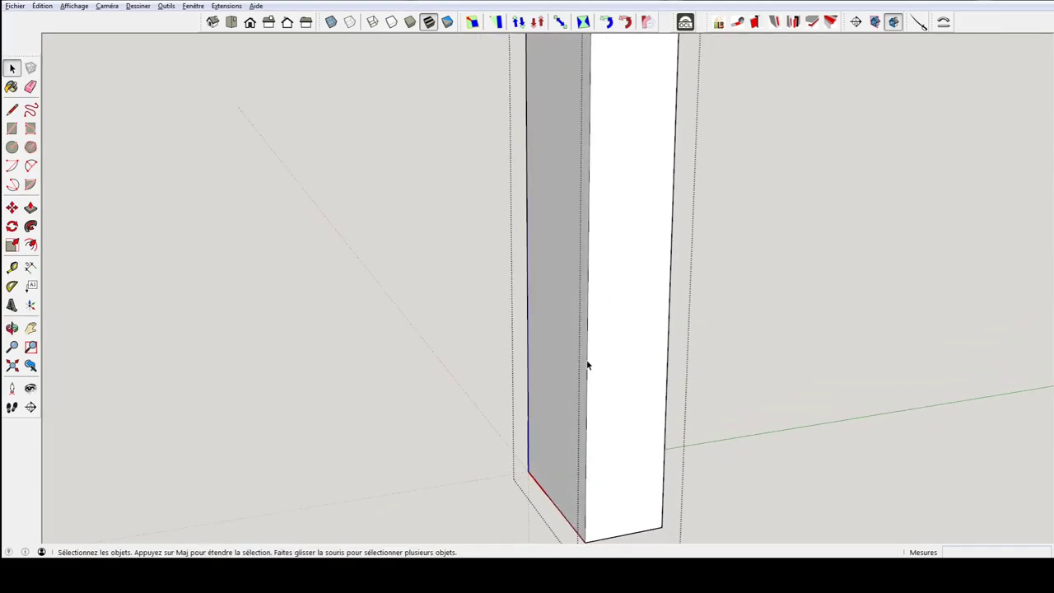
pyautogui.press('t')
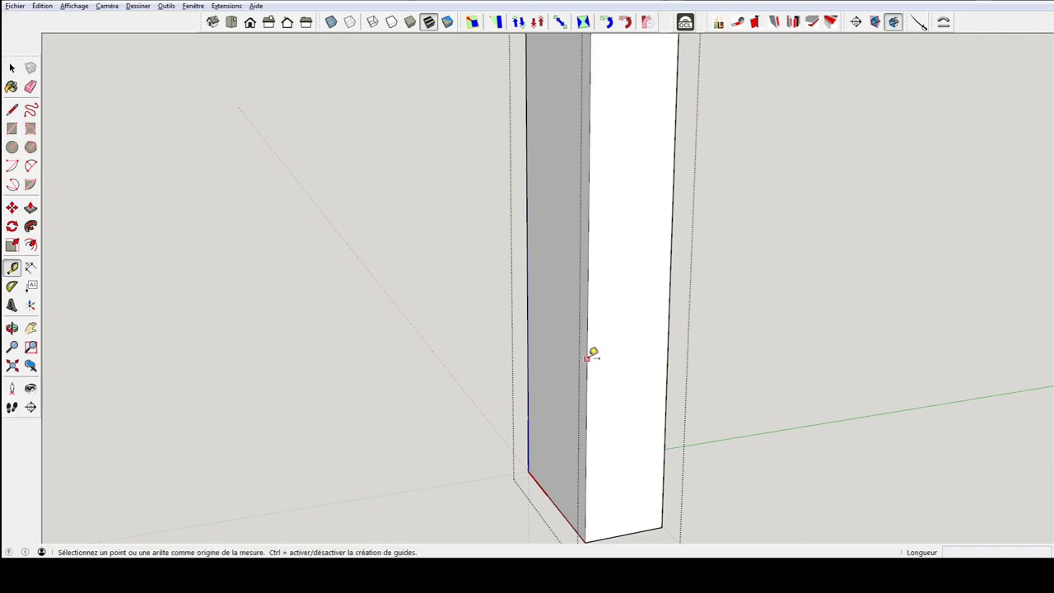
pyautogui.click(587, 348)
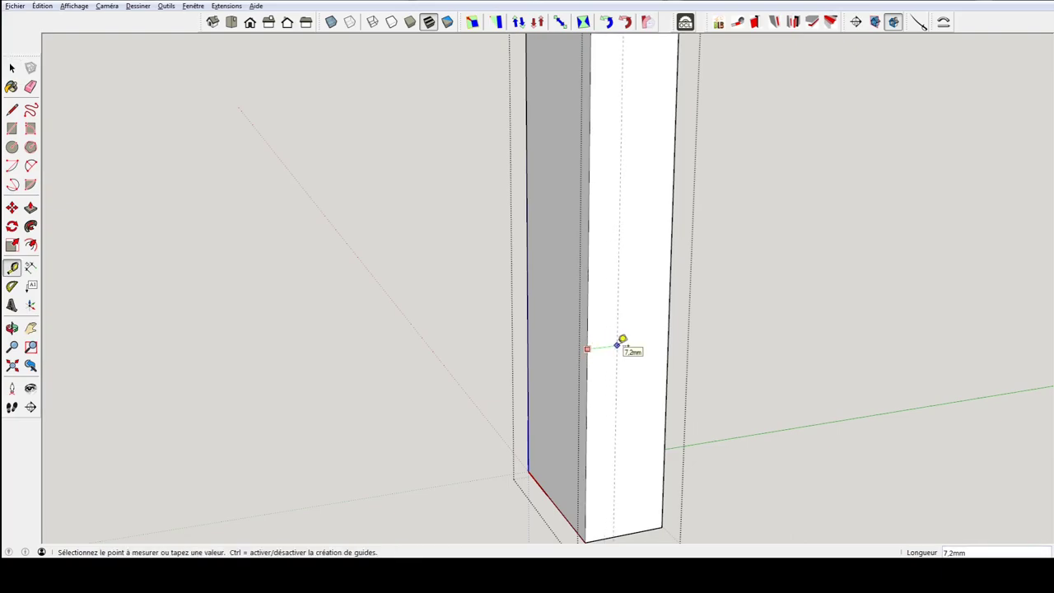
pyautogui.click(617, 345)
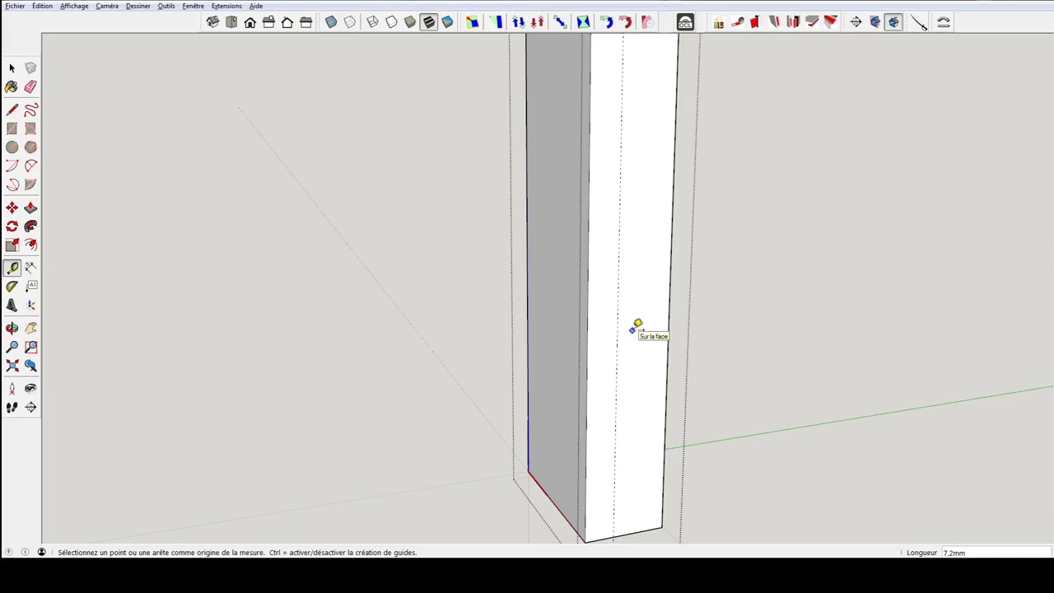
pyautogui.write('7')
pyautogui.click(617, 303)
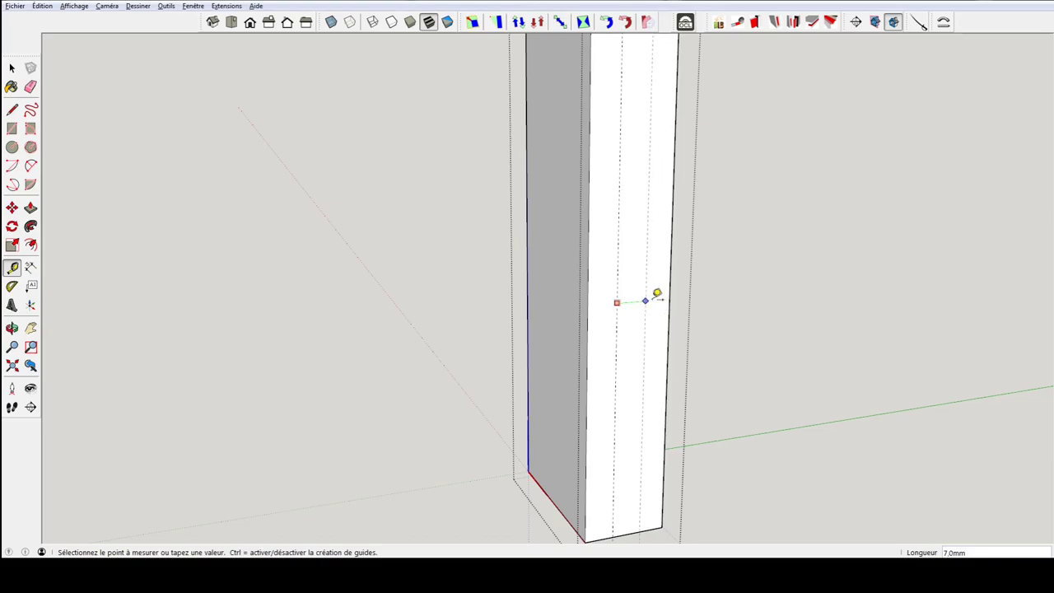
pyautogui.click(656, 297)
pyautogui.write('8')
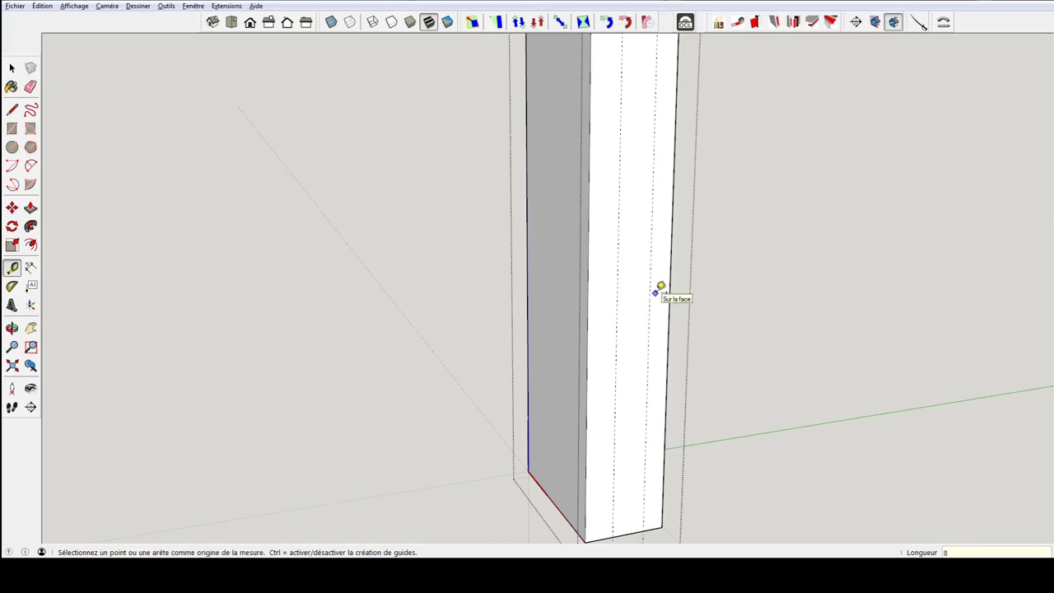
pyautogui.press('space')
pyautogui.moveTo(626, 371)
pyautogui.mouseDown(button='middle')
pyautogui.moveTo(612, 357)
pyautogui.moveTo(560, 360)
pyautogui.moveTo(616, 386)
pyautogui.mouseUp(button='middle')
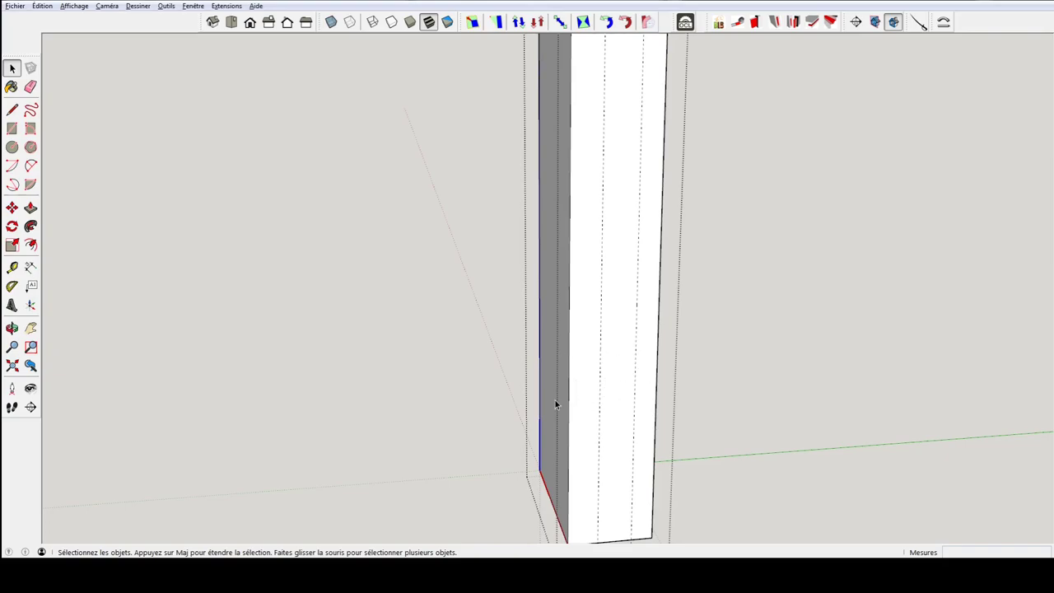
# - Orbit and zoom in on where the crossbar end meets the post's inner face
pyautogui.moveTo(572, 312); pyautogui.dragTo(635, 322, button='middle')
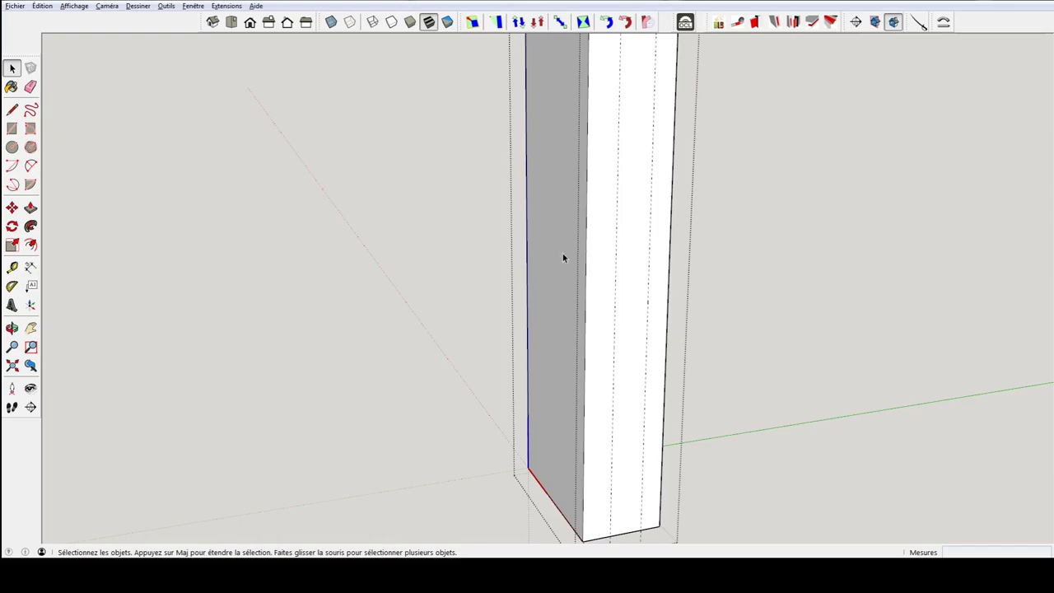
pyautogui.moveTo(569, 254); pyautogui.dragTo(622, 368, button='middle')
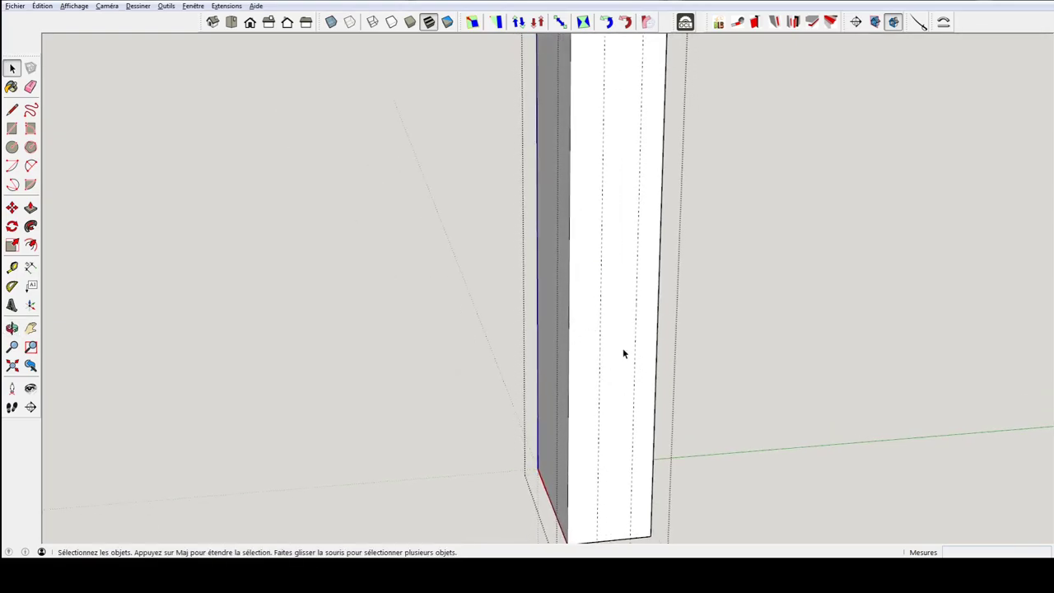
pyautogui.moveTo(624, 334); pyautogui.dragTo(676, 334, button='middle')
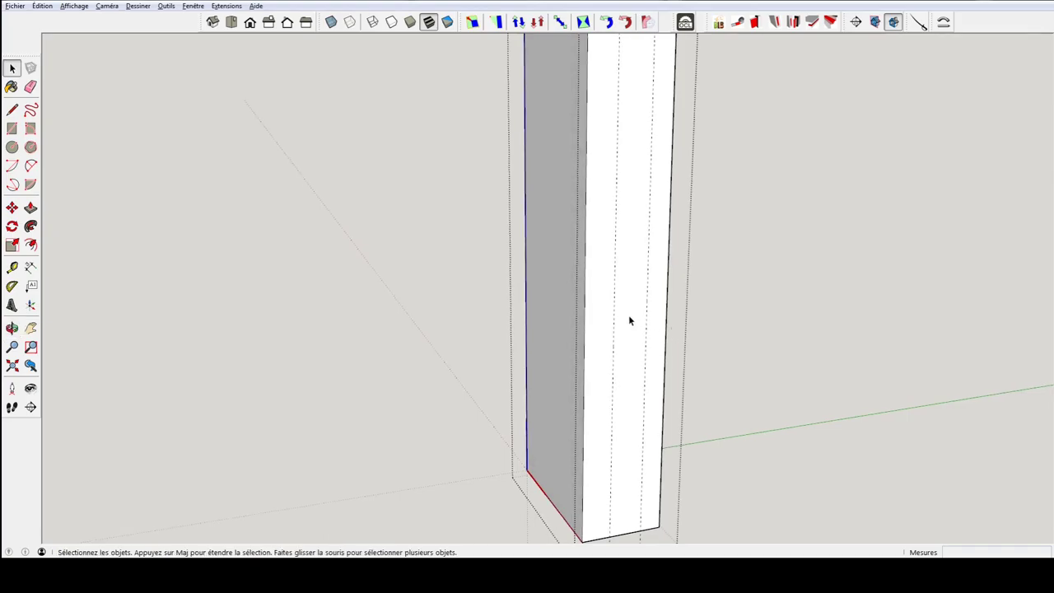
pyautogui.hotkey('ctrl', 'z')
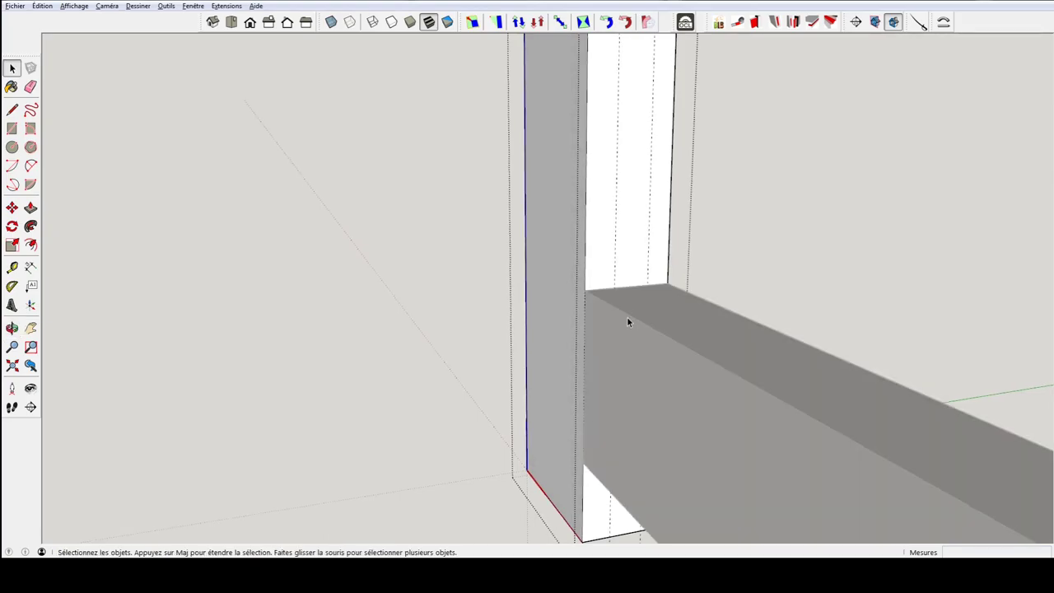
pyautogui.scroll(2, 614, 290)
pyautogui.scroll(2, 618, 293)
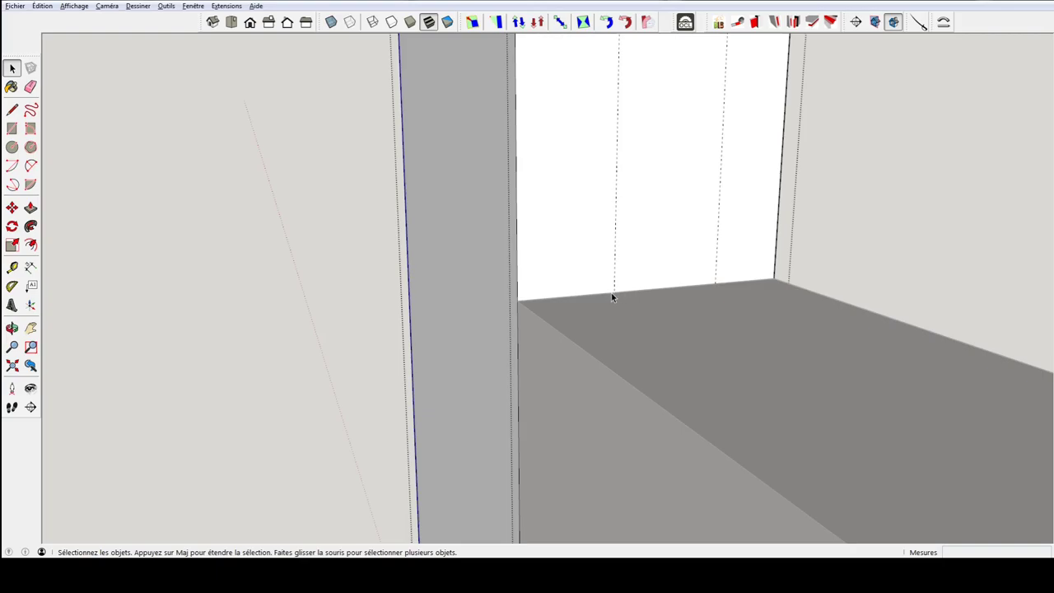
pyautogui.hotkey('ctrl', 'y')
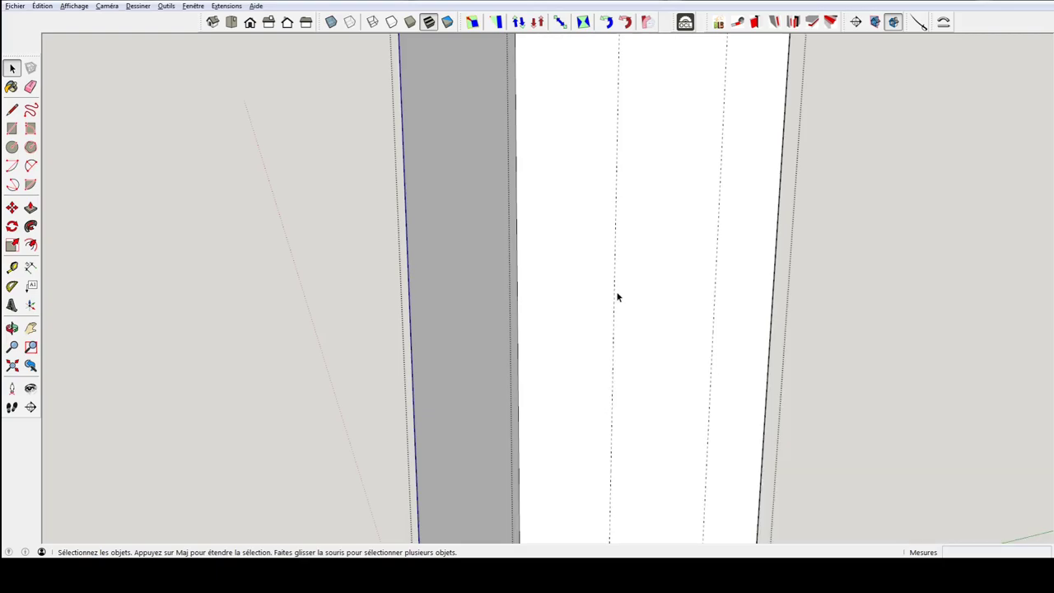
pyautogui.press('r')
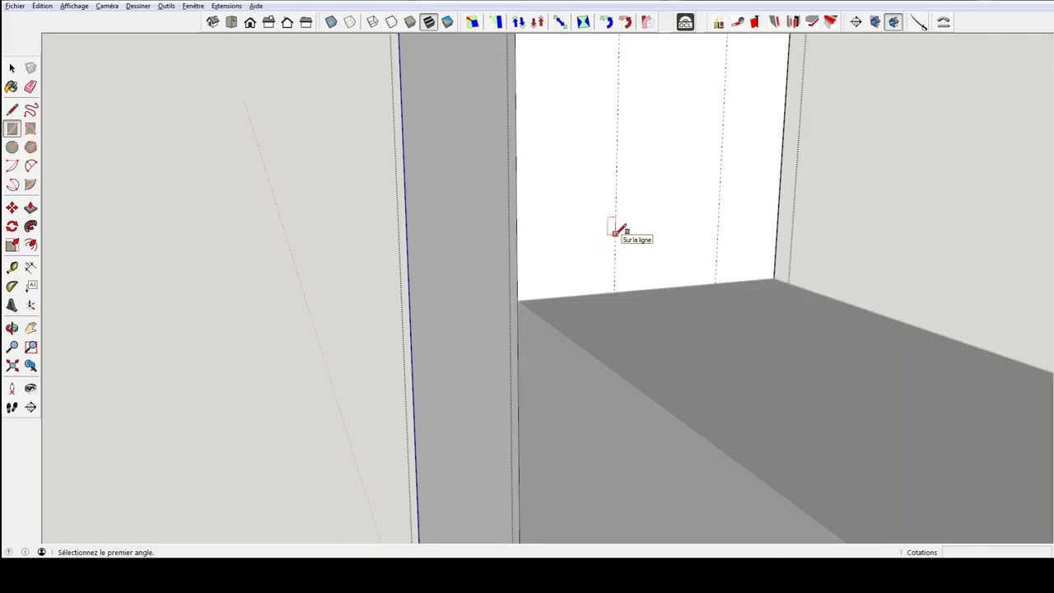
# - Draw the mortise rectangle on the post face where the crossbar meets it
pyautogui.click(613, 291)
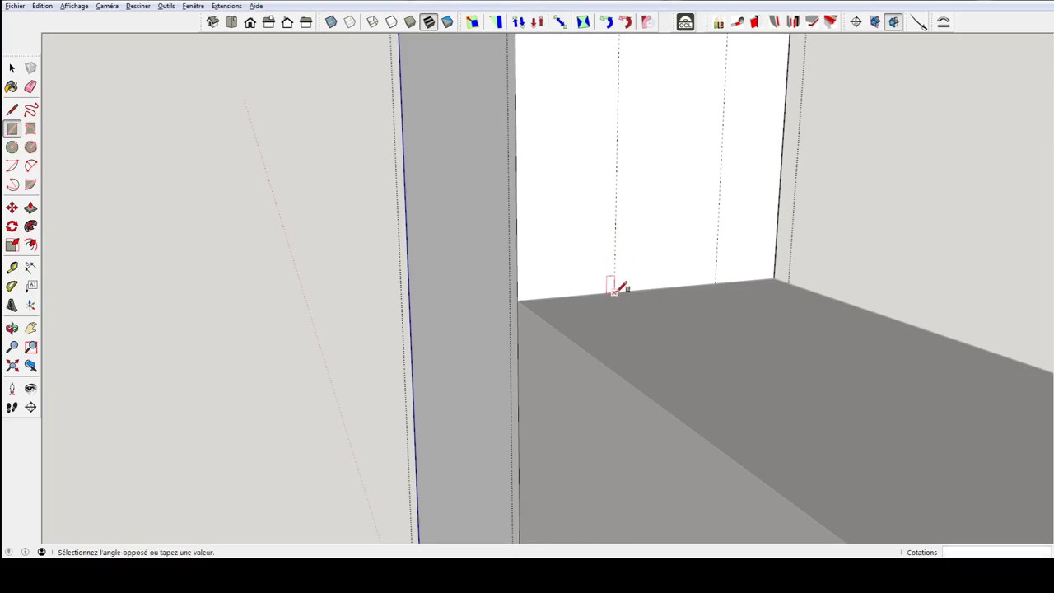
pyautogui.scroll(-1, 647, 303)
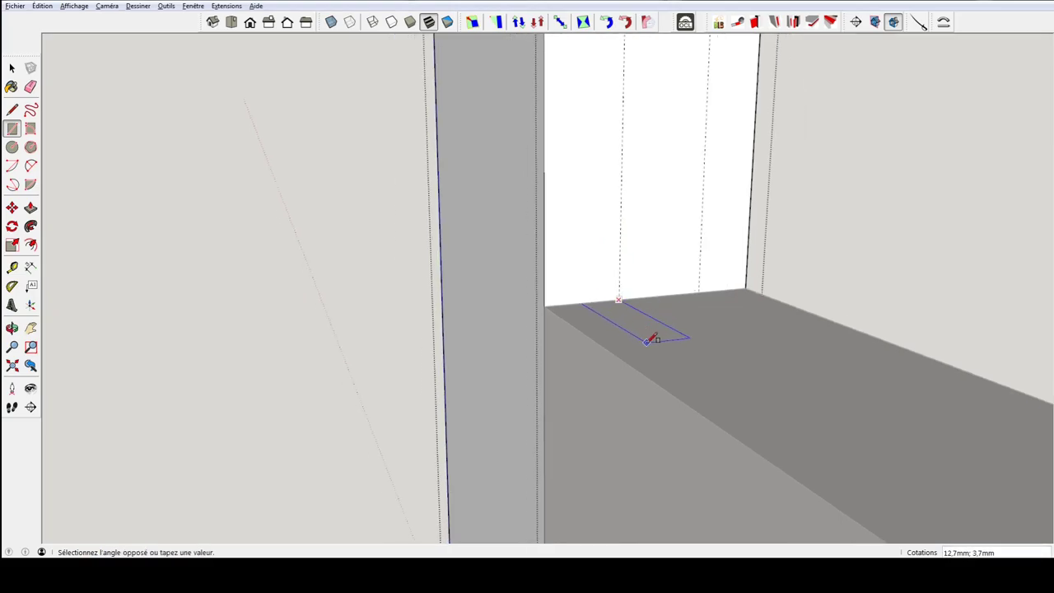
pyautogui.moveTo(654, 336)
pyautogui.mouseDown(button='middle')
pyautogui.moveTo(651, 243)
pyautogui.moveTo(684, 306)
pyautogui.moveTo(666, 239)
pyautogui.moveTo(673, 212)
pyautogui.moveTo(665, 378)
pyautogui.moveTo(659, 192)
pyautogui.mouseUp(button='middle')
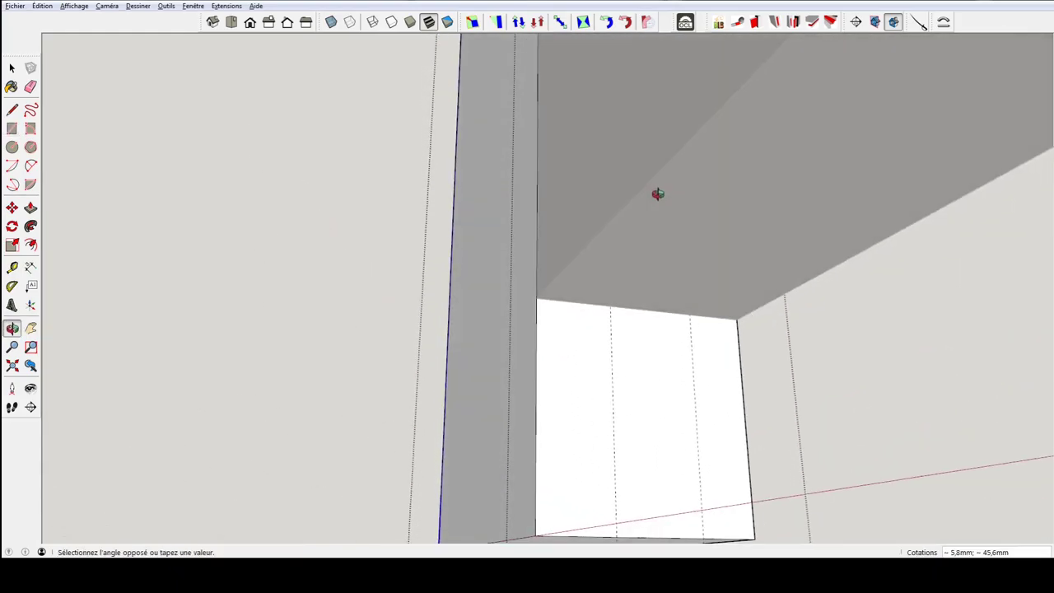
pyautogui.click(690, 313)
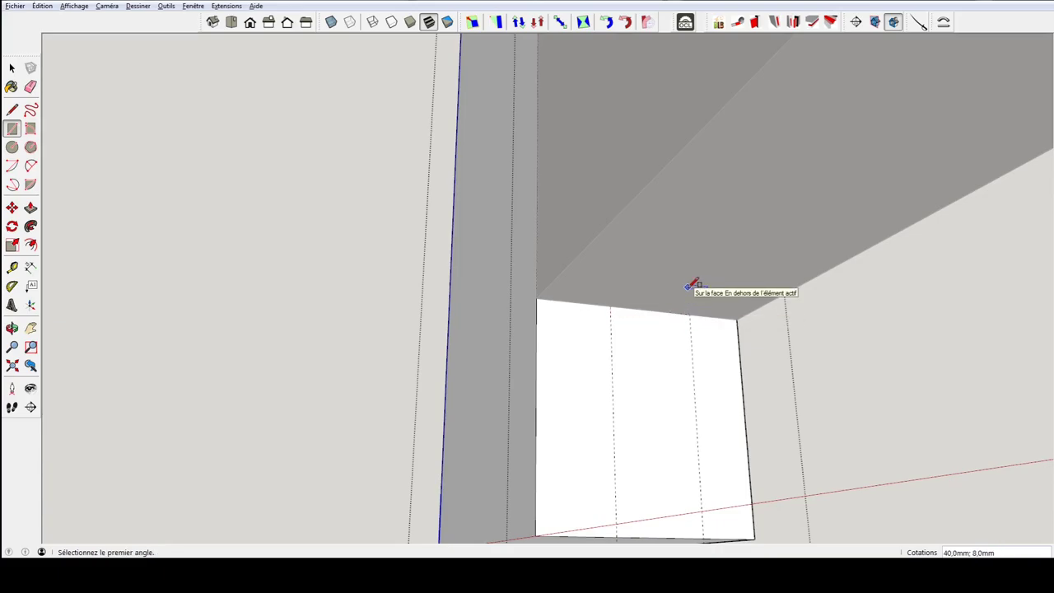
pyautogui.scroll(-3, 690, 286)
pyautogui.scroll(-3, 650, 247)
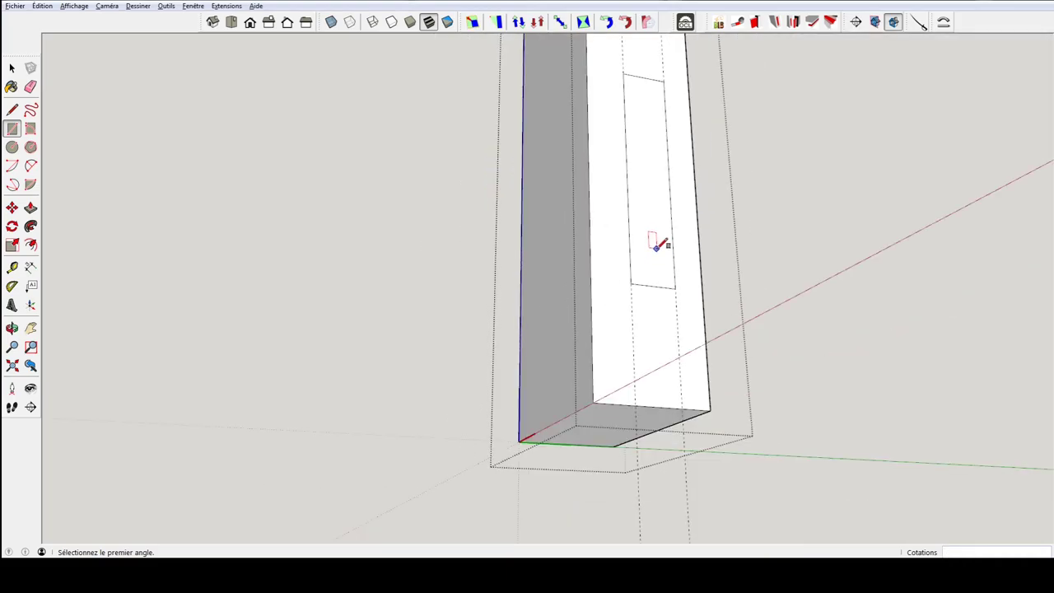
pyautogui.moveTo(665, 254)
pyautogui.mouseDown(button='middle')
pyautogui.moveTo(656, 341)
pyautogui.moveTo(651, 220)
pyautogui.mouseUp(button='middle')
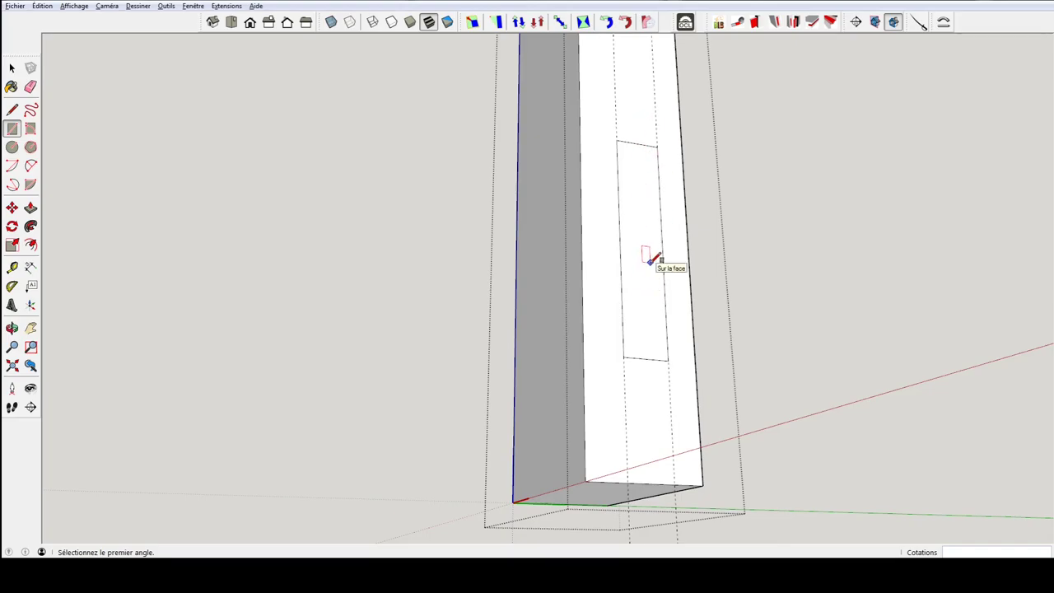
pyautogui.moveTo(640, 249); pyautogui.dragTo(661, 303, button='middle')
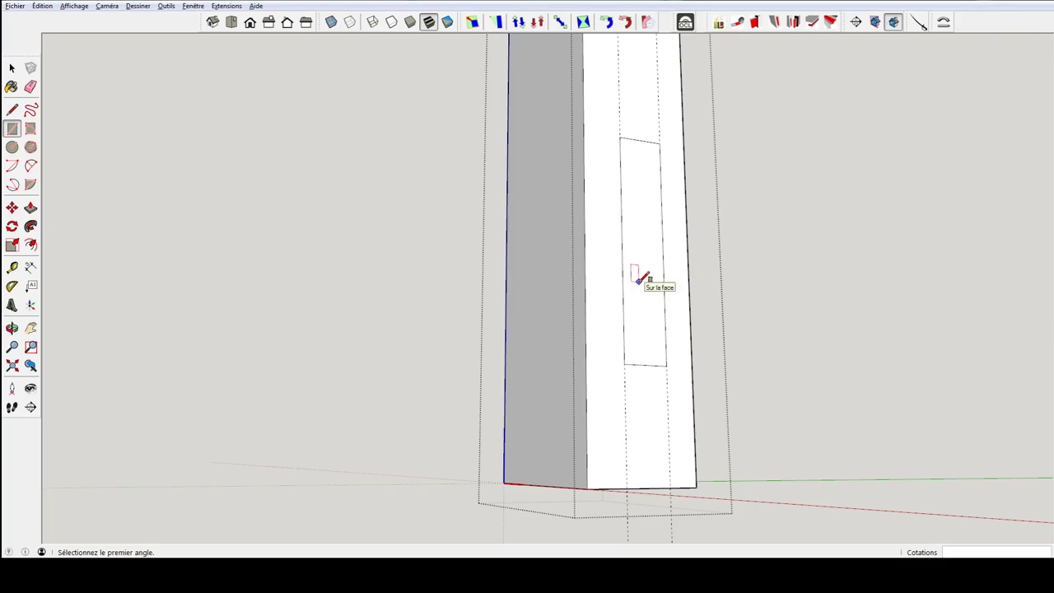
# - Push the rectangle 33 mm into the post to cut the mortise
pyautogui.press('p')
pyautogui.click(635, 282)
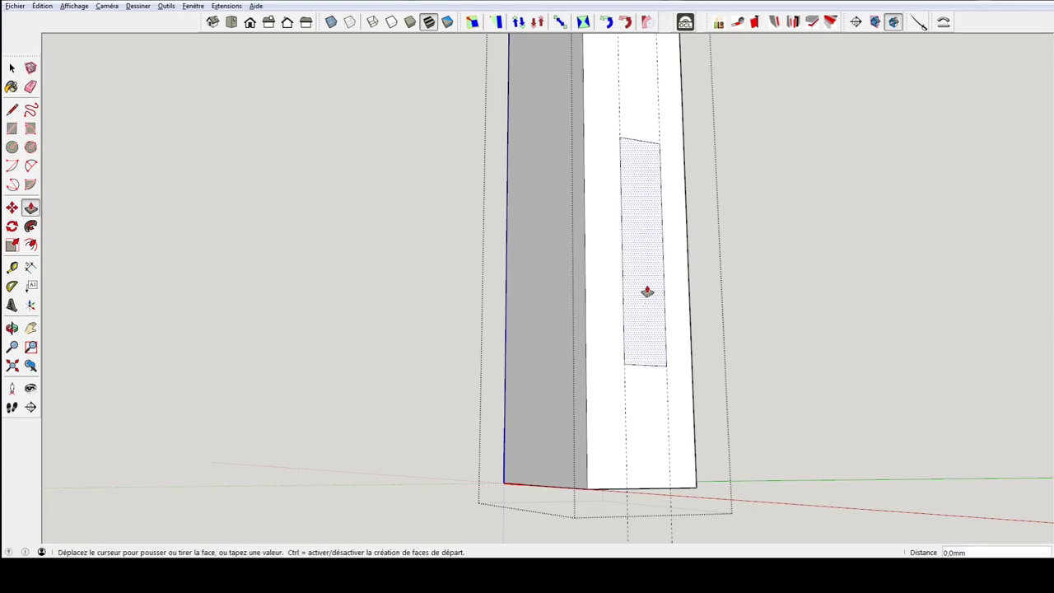
pyautogui.click(633, 292)
pyautogui.write('33')
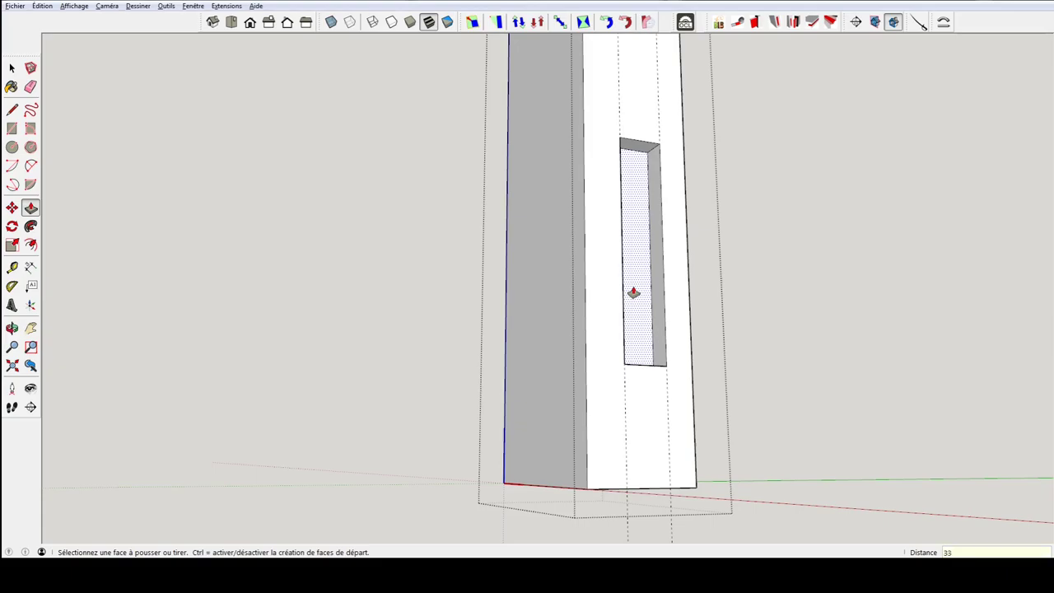
pyautogui.click(633, 292)
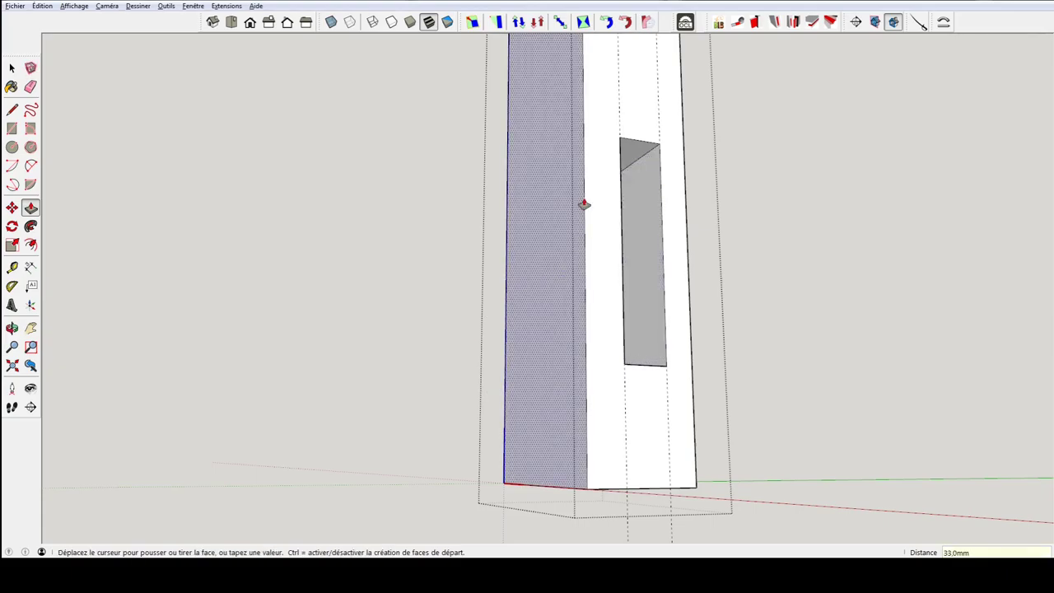
pyautogui.moveTo(591, 273)
pyautogui.mouseDown(button='middle')
pyautogui.moveTo(546, 313)
pyautogui.moveTo(675, 304)
pyautogui.mouseUp(button='middle')
pyautogui.click(631, 336)
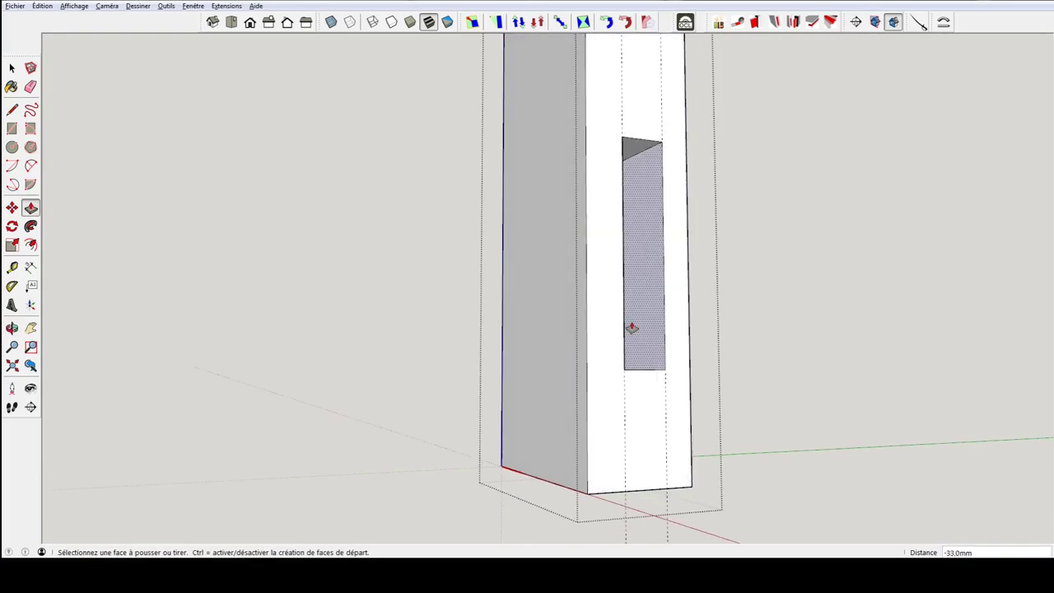
# - Exit the post's editing so the whole frame shows again
pyautogui.moveTo(672, 411); pyautogui.dragTo(616, 341, button='middle')
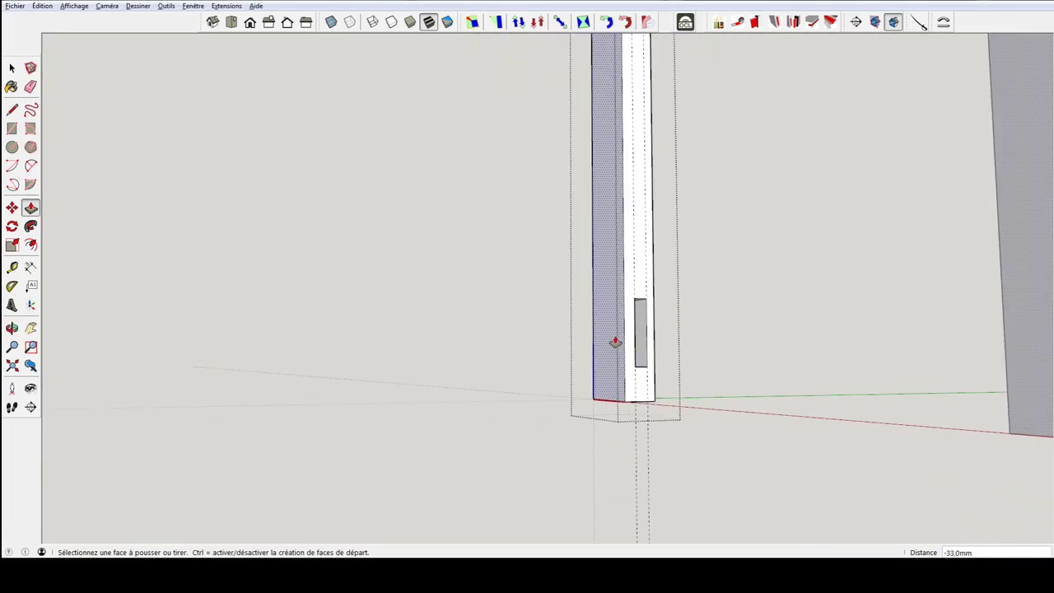
pyautogui.scroll(-3, 618, 307)
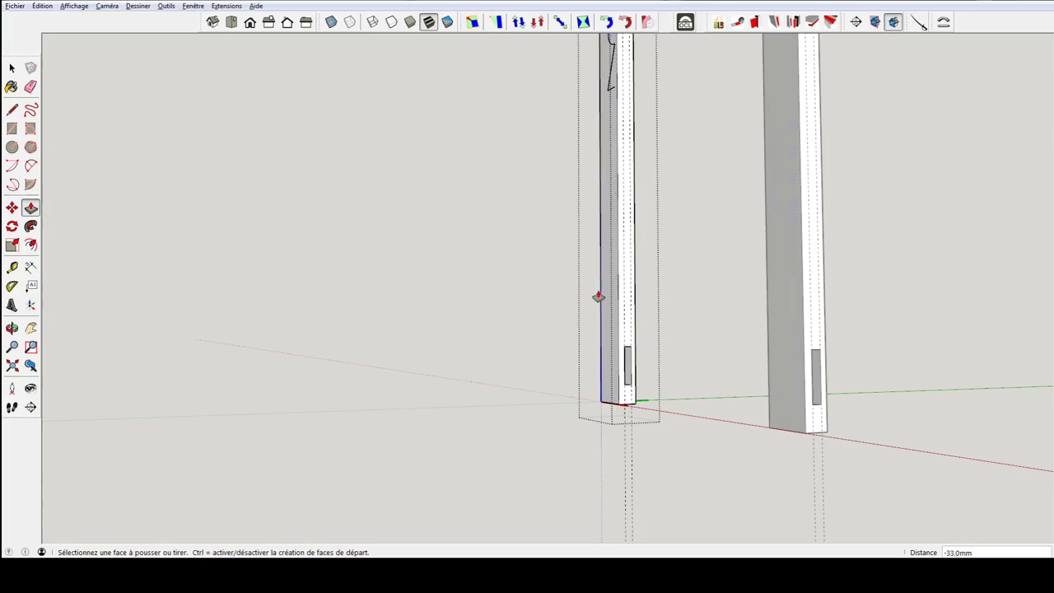
pyautogui.press('space')
pyautogui.click(547, 373)
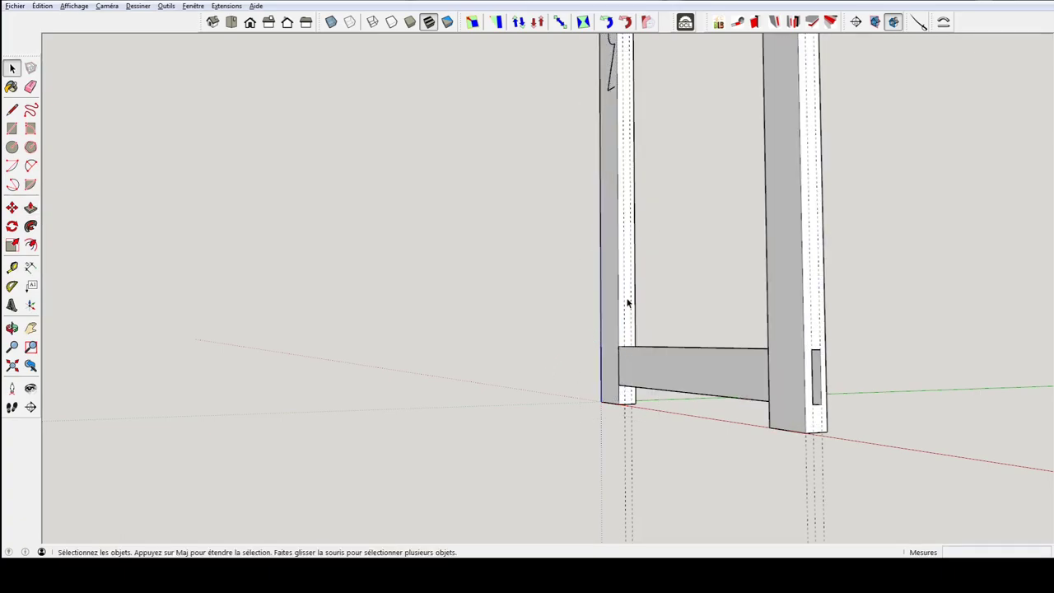
pyautogui.scroll(2, 624, 294)
pyautogui.scroll(1, 625, 271)
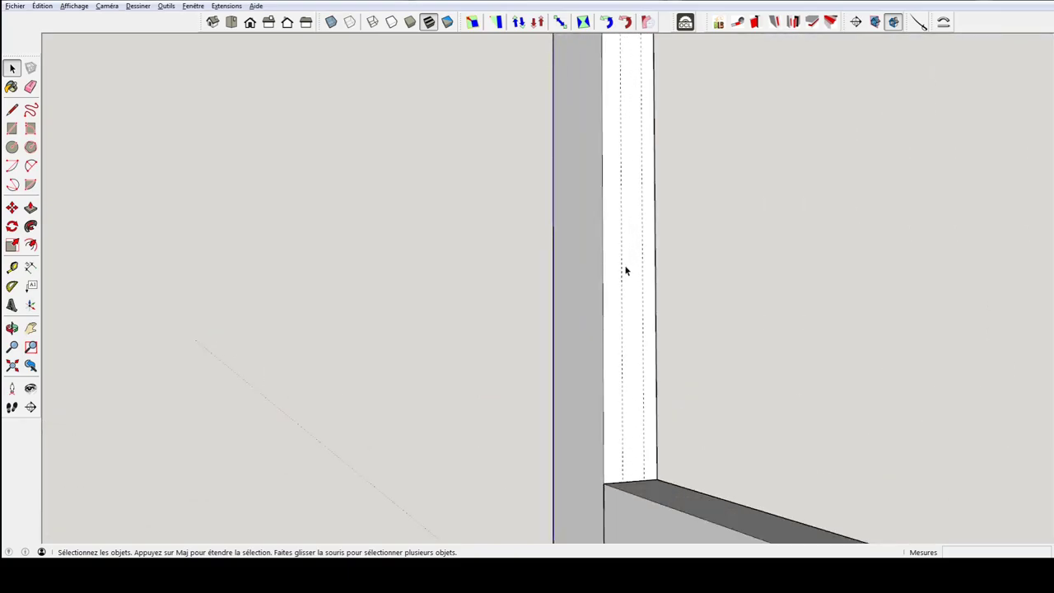
pyautogui.press('r')
pyautogui.click(621, 212)
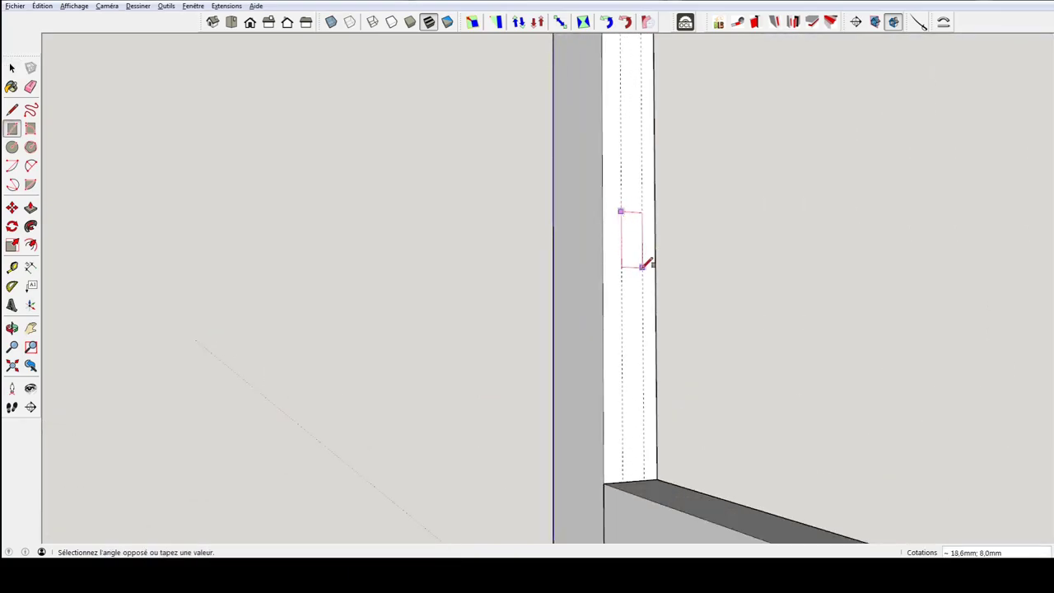
pyautogui.click(643, 290)
pyautogui.press('p')
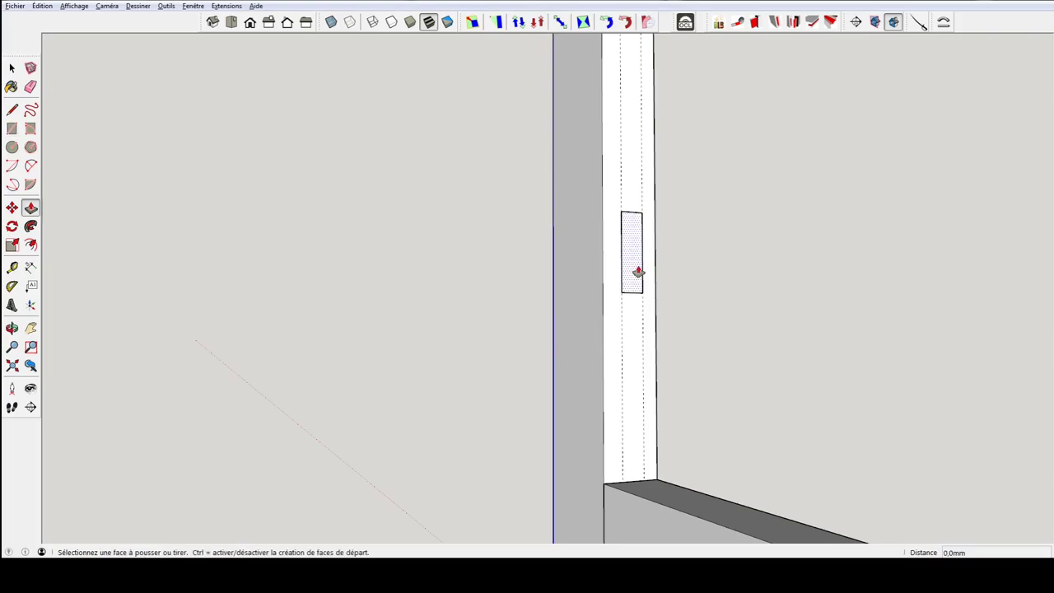
pyautogui.click(634, 273)
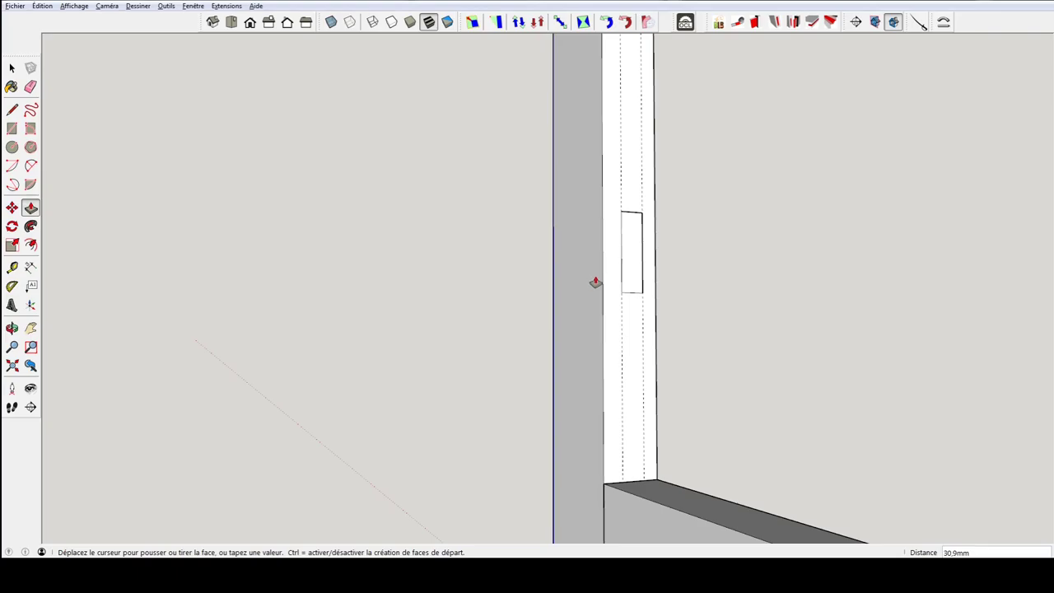
pyautogui.click(594, 283)
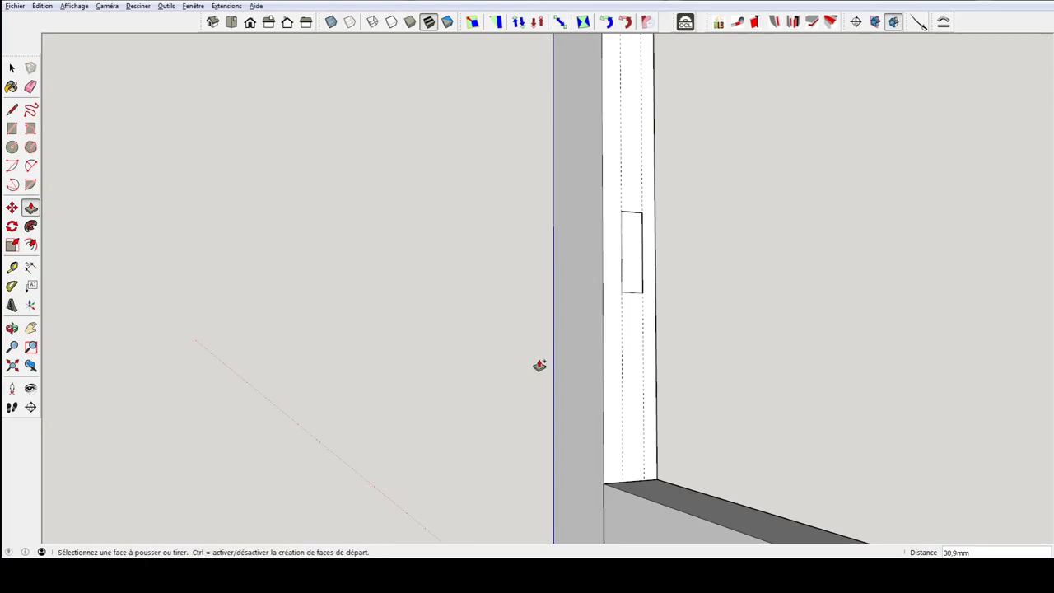
pyautogui.moveTo(601, 389)
pyautogui.mouseDown(button='middle')
pyautogui.moveTo(557, 243)
pyautogui.moveTo(581, 365)
pyautogui.mouseUp(button='middle')
pyautogui.press('space')
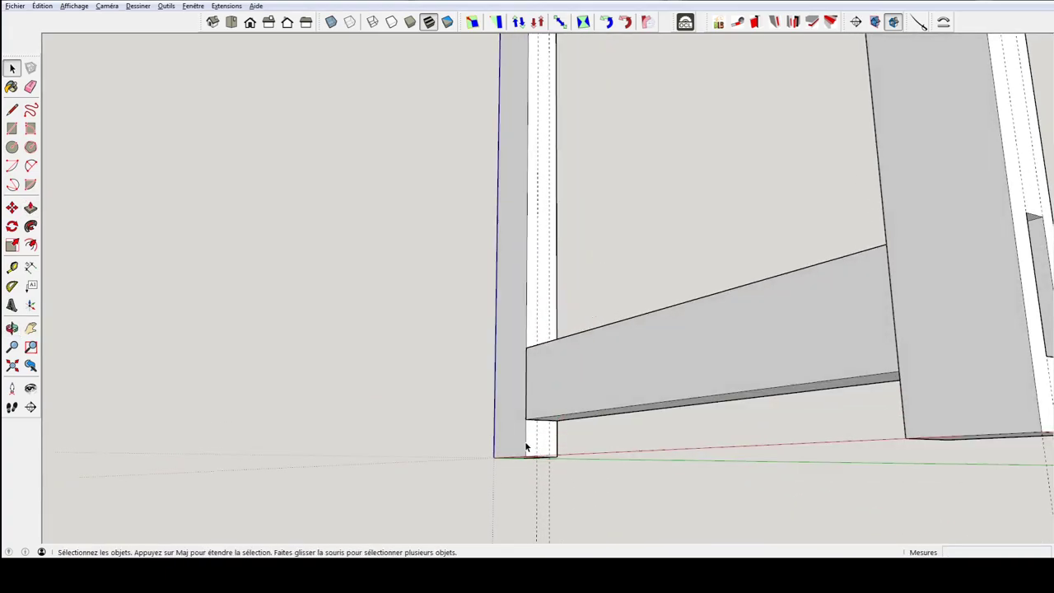
pyautogui.scroll(3, 536, 444)
pyautogui.tripleClick(527, 396)
pyautogui.scroll(2, 527, 395)
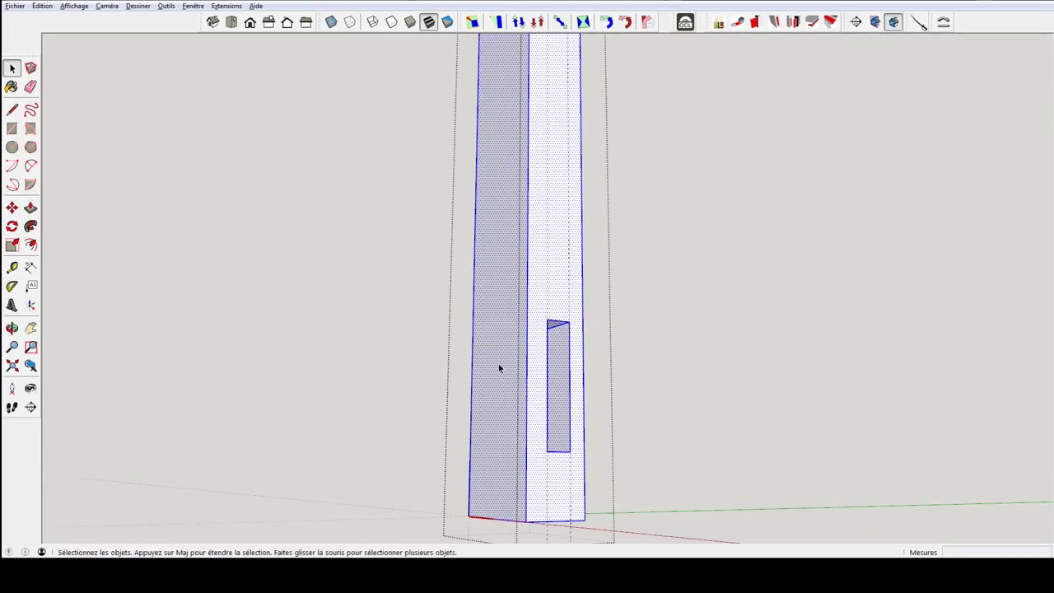
pyautogui.click(544, 267)
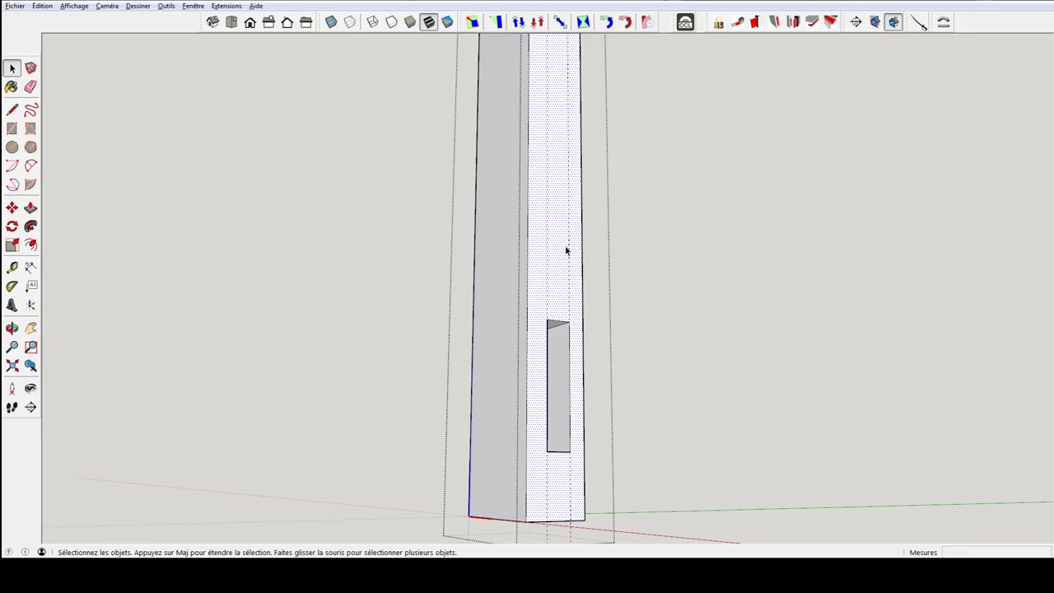
pyautogui.click(503, 325)
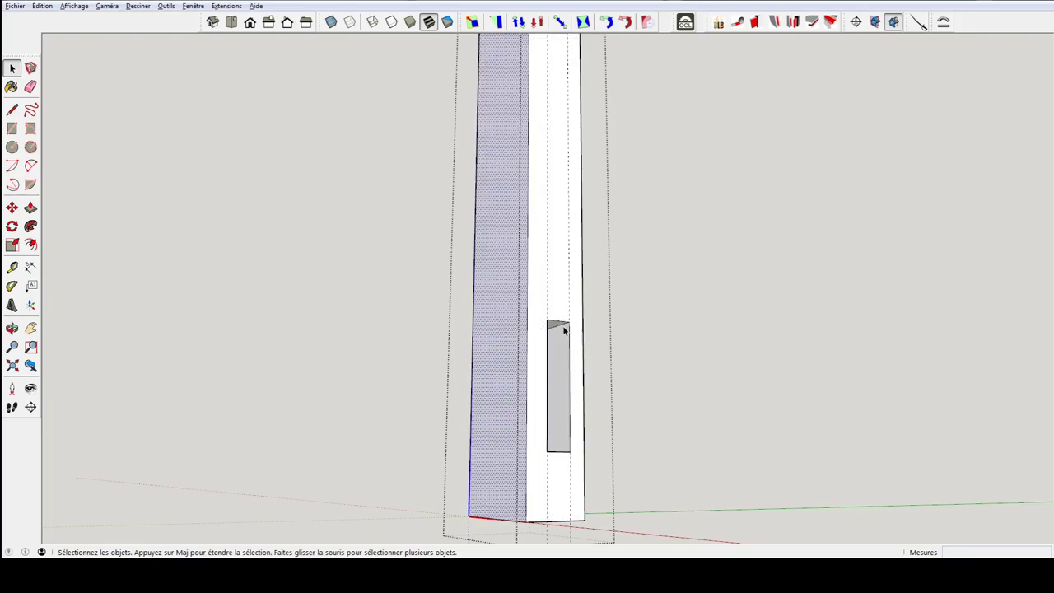
pyautogui.moveTo(548, 324)
pyautogui.mouseDown(button='middle')
pyautogui.moveTo(552, 302)
pyautogui.moveTo(493, 247)
pyautogui.mouseUp(button='middle')
pyautogui.scroll(-1, 555, 329)
pyautogui.scroll(-1, 542, 336)
pyautogui.scroll(-1, 549, 354)
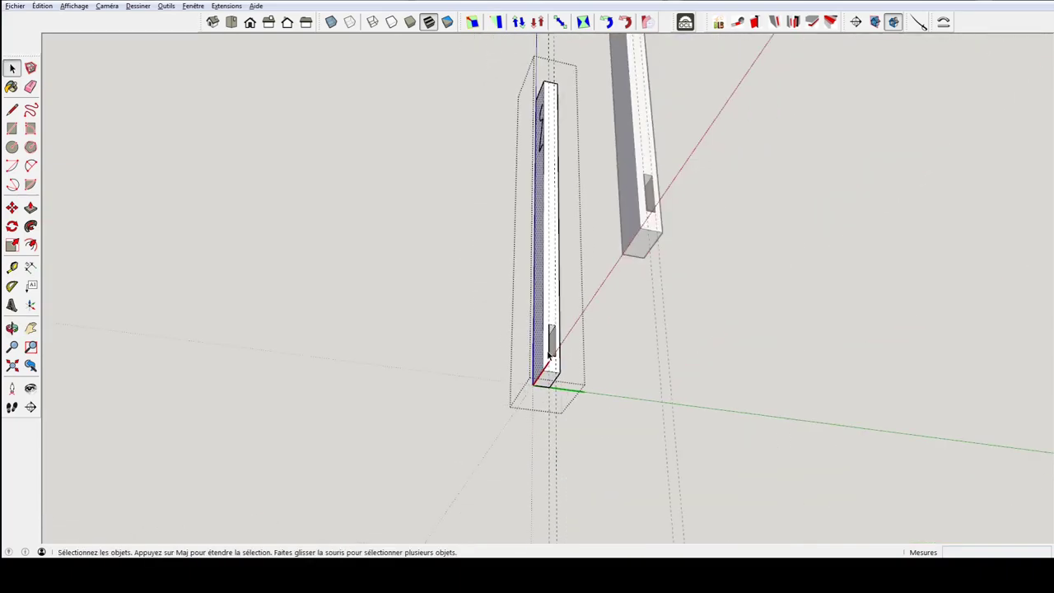
pyautogui.click(439, 356)
pyautogui.moveTo(465, 292)
pyautogui.mouseDown(button='middle')
pyautogui.moveTo(535, 381)
pyautogui.moveTo(619, 347)
pyautogui.mouseUp(button='middle')
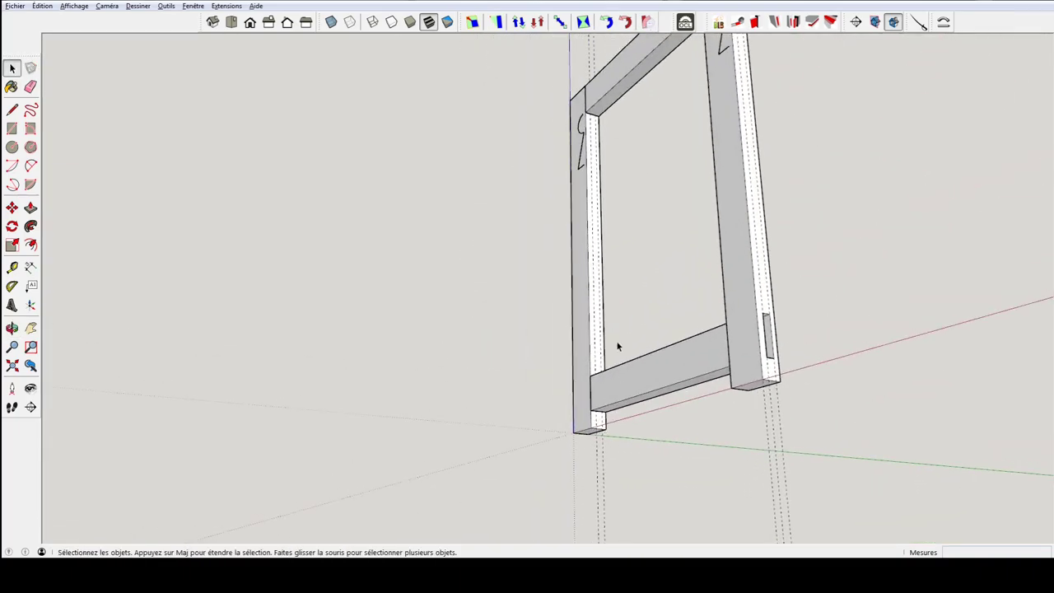
pyautogui.moveTo(656, 306)
pyautogui.mouseDown(button='middle')
pyautogui.moveTo(482, 259)
pyautogui.moveTo(623, 376)
pyautogui.mouseUp(button='middle')
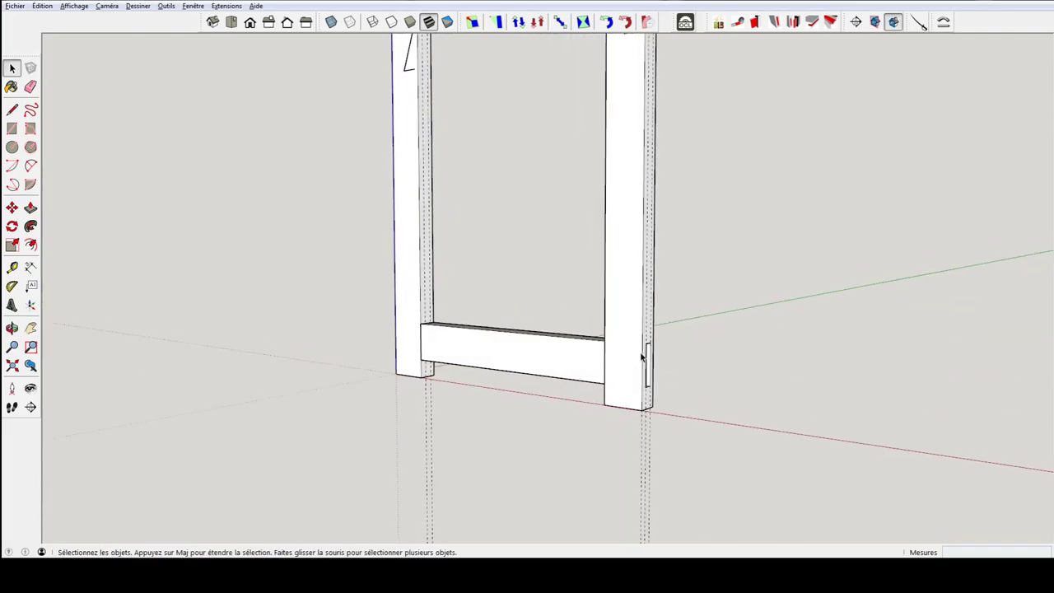
pyautogui.scroll(-3, 628, 354)
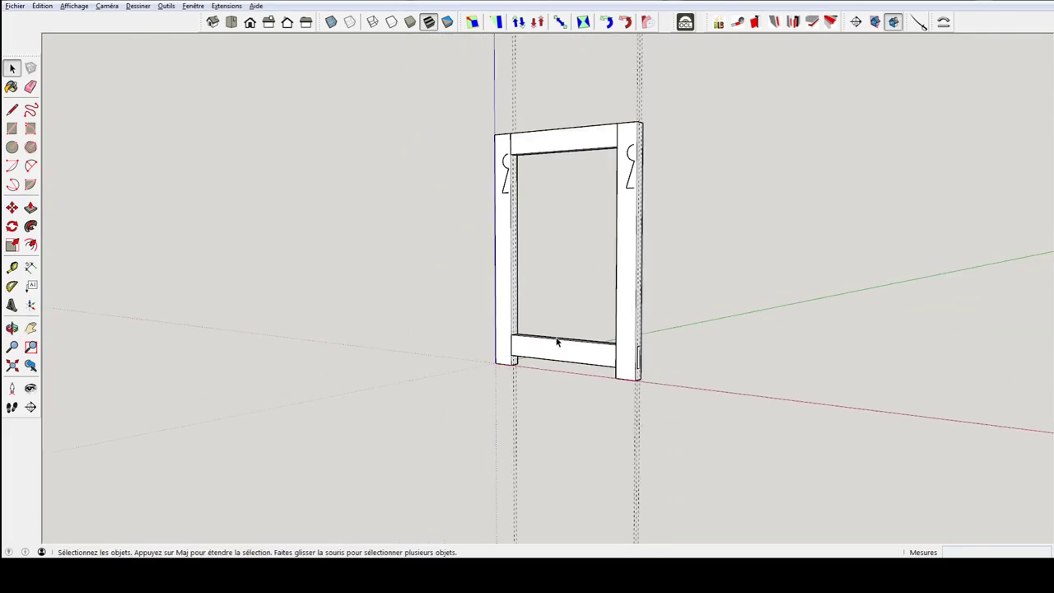
pyautogui.moveTo(562, 258); pyautogui.dragTo(473, 308, button='middle')
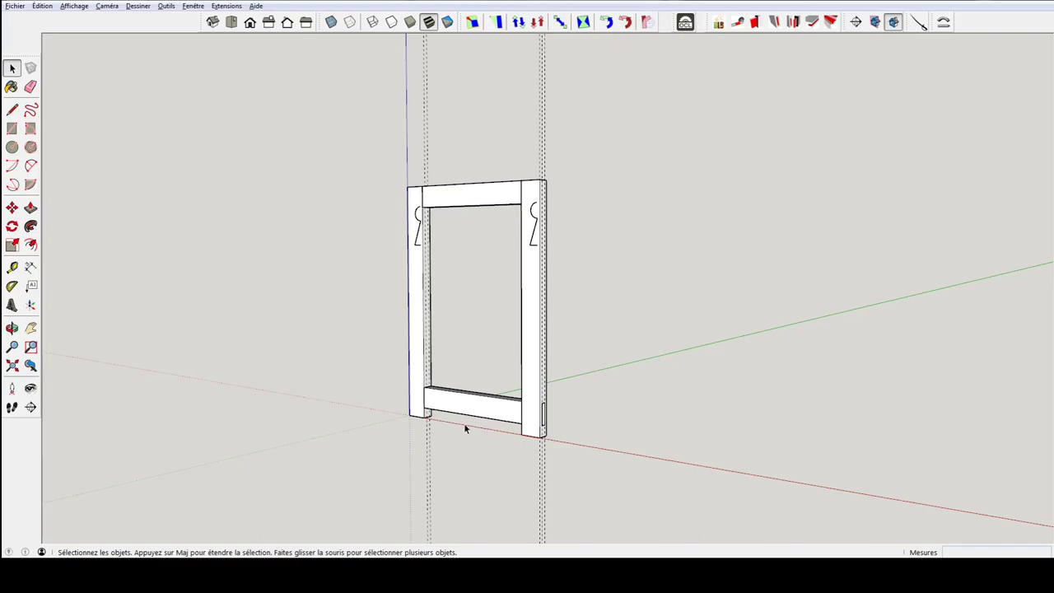
# - Scale the right post by -1 along the red axis to mirror its keyhole outline
pyautogui.scroll(2, 521, 320)
pyautogui.scroll(3, 527, 312)
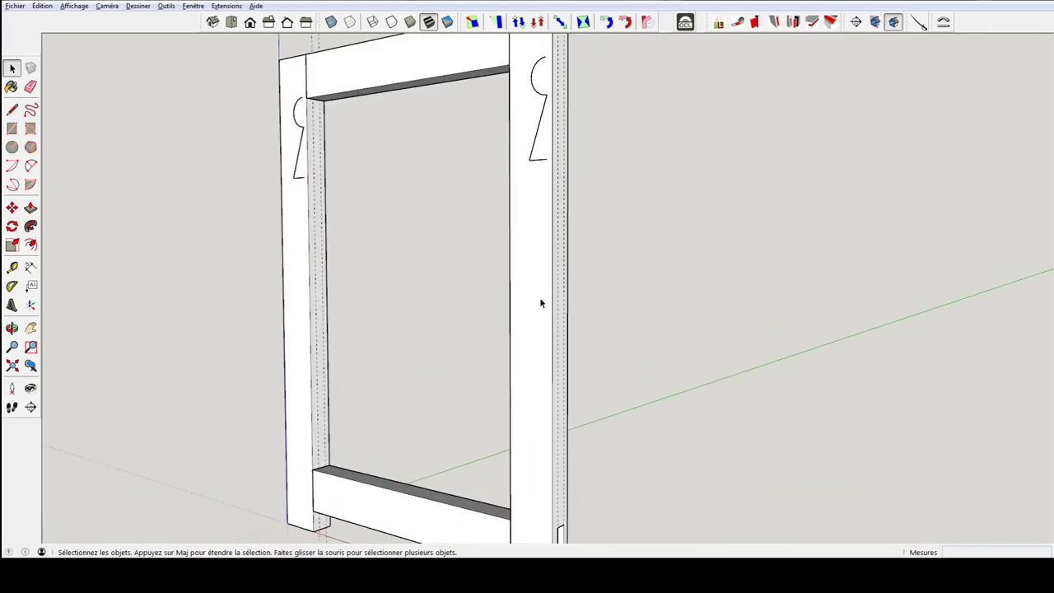
pyautogui.click(543, 311)
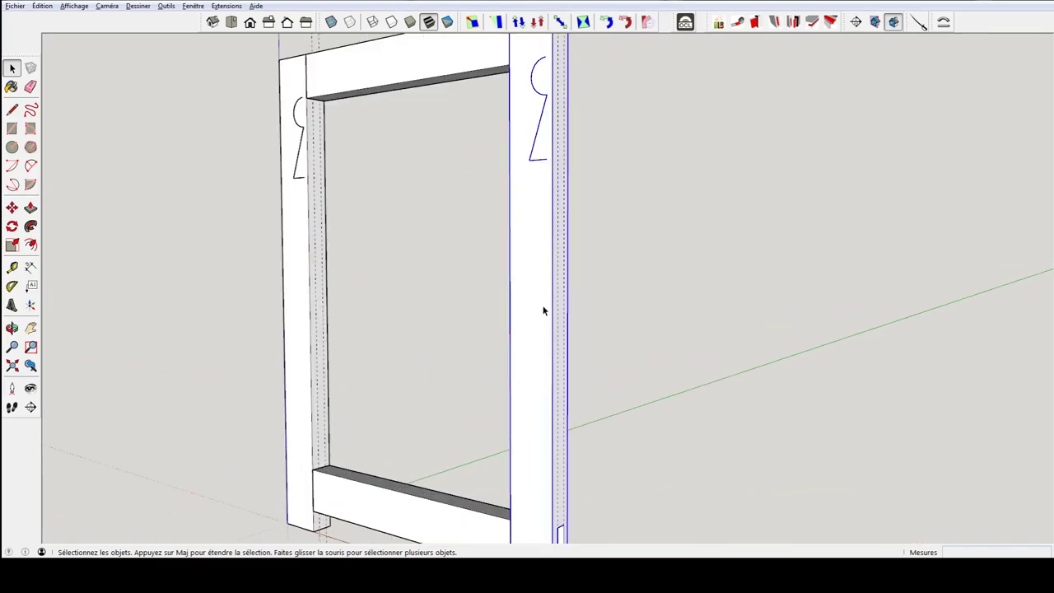
pyautogui.press('s')
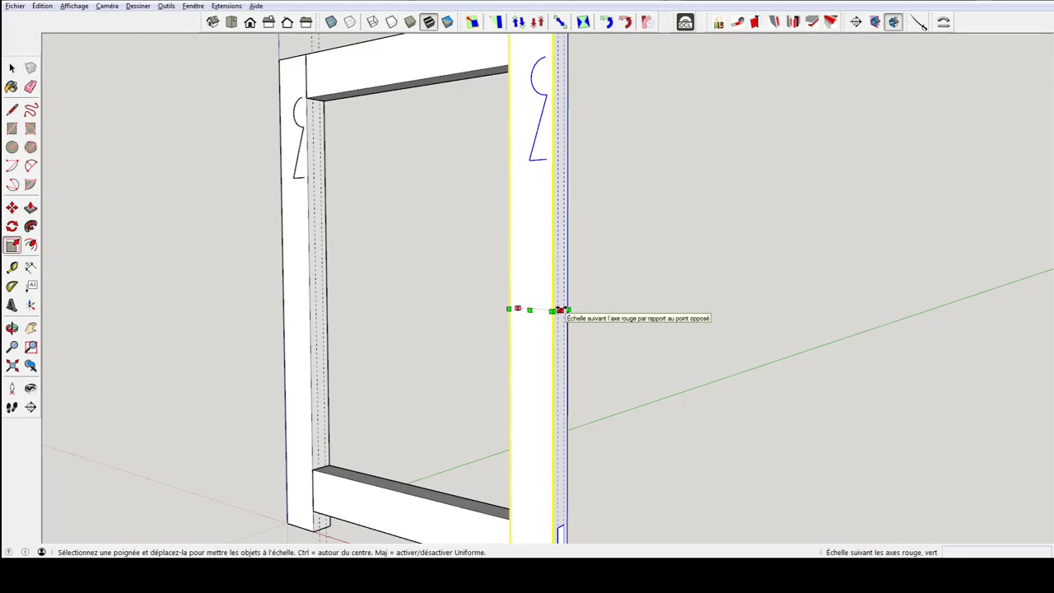
pyautogui.scroll(-2, 560, 311)
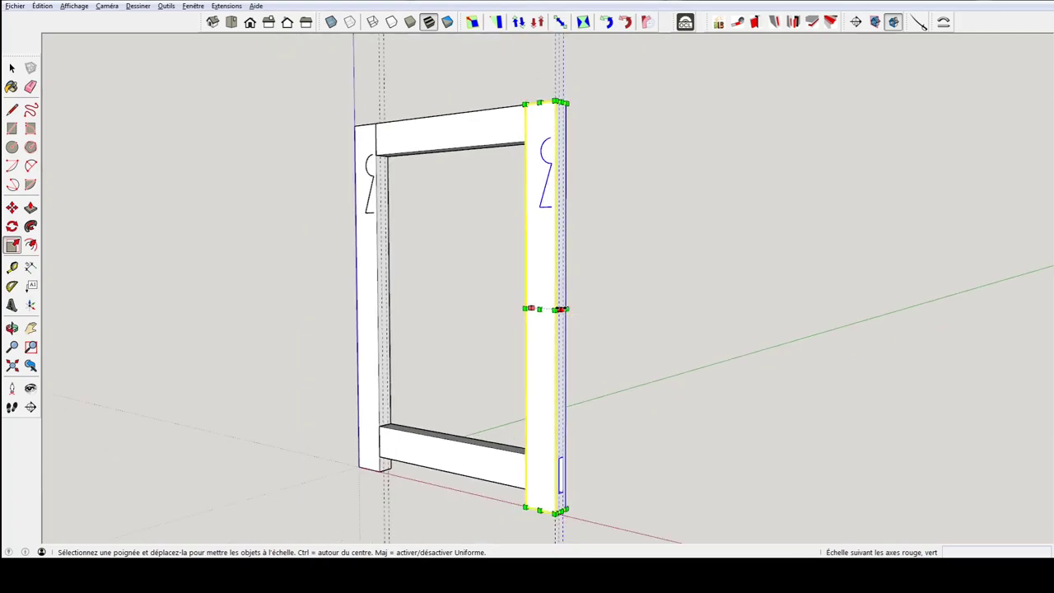
pyautogui.scroll(2, 560, 309)
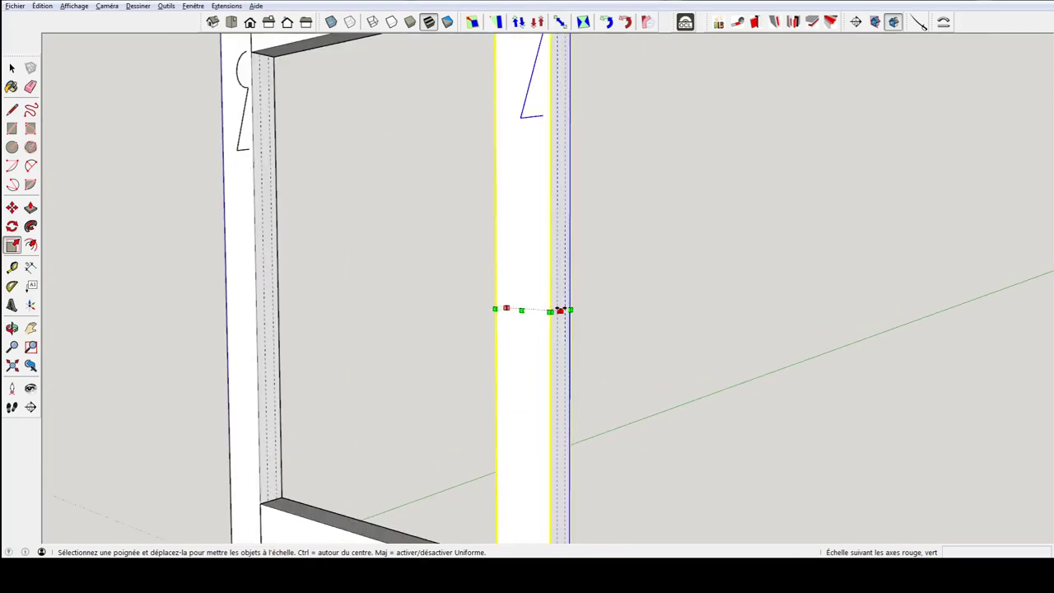
pyautogui.scroll(1, 560, 310)
pyautogui.scroll(-1, 567, 315)
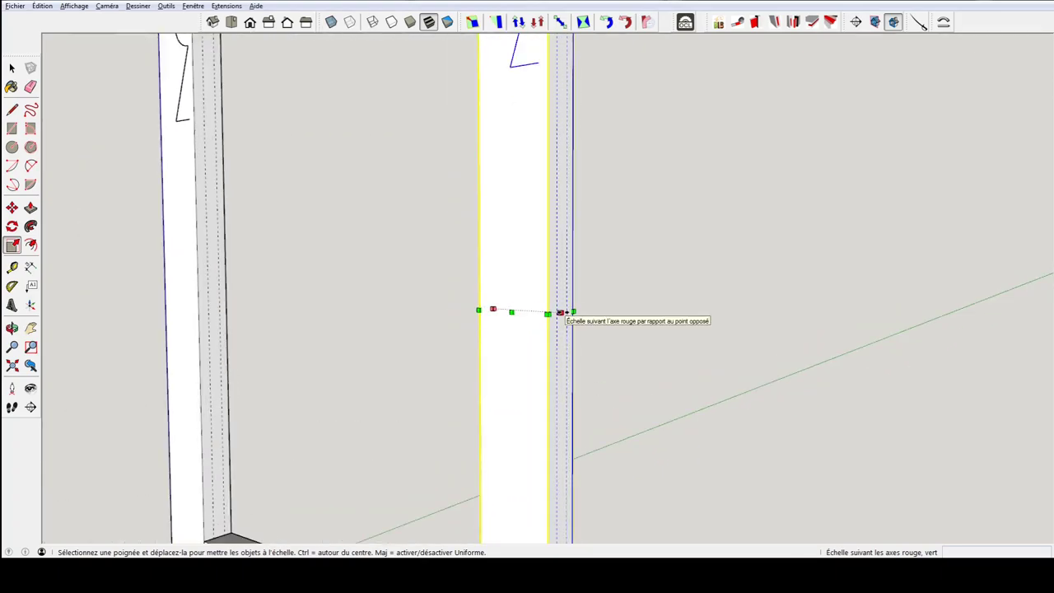
pyautogui.scroll(-1, 566, 315)
pyautogui.click(560, 312)
pyautogui.write('-1')
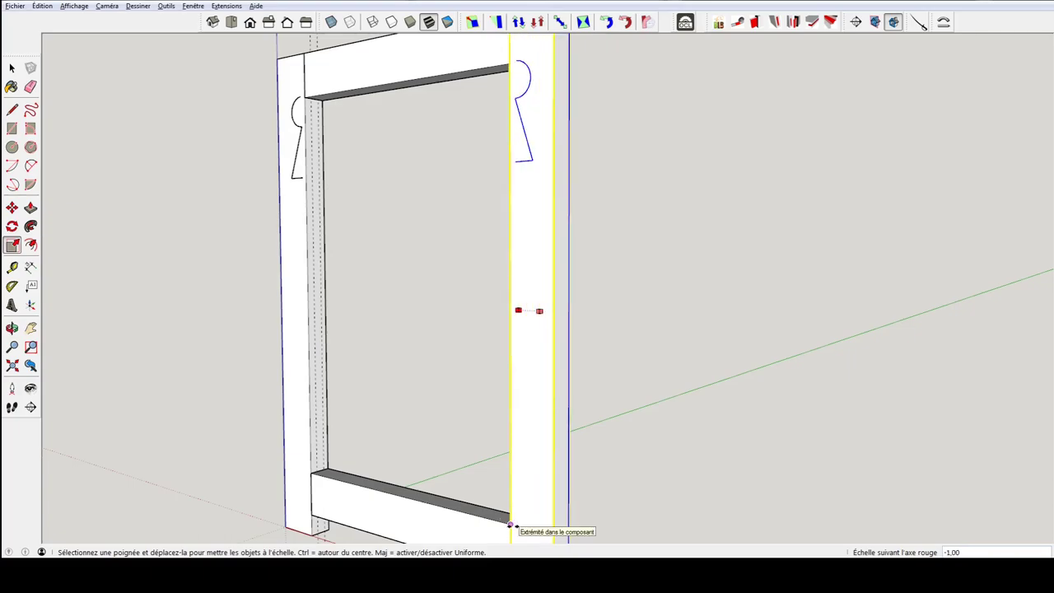
pyautogui.click(509, 524)
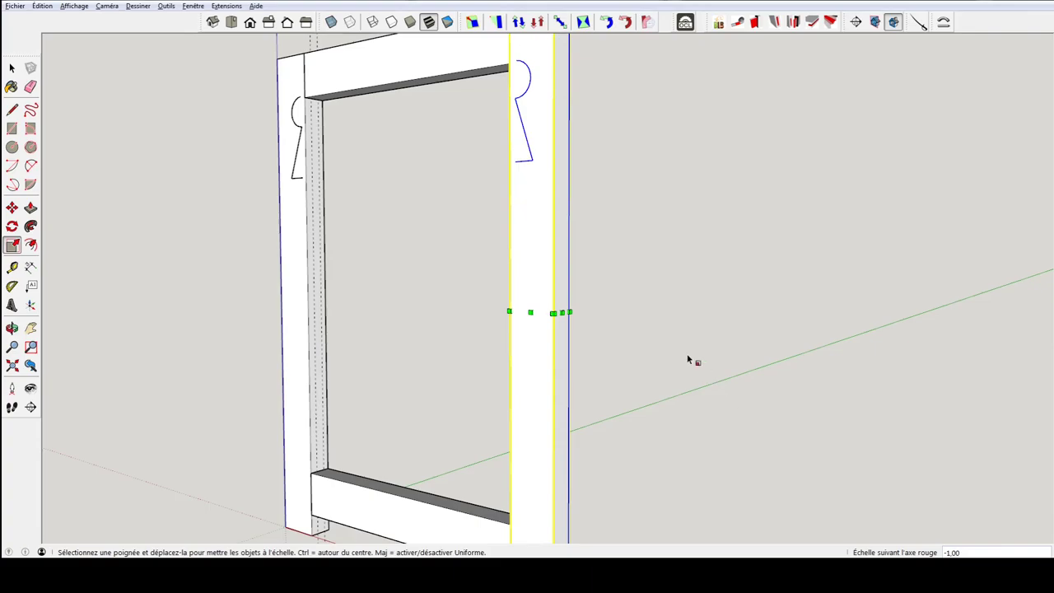
pyautogui.moveTo(687, 356)
pyautogui.mouseDown(button='middle')
pyautogui.moveTo(830, 349)
pyautogui.moveTo(647, 358)
pyautogui.moveTo(624, 346)
pyautogui.moveTo(670, 266)
pyautogui.moveTo(529, 307)
pyautogui.mouseUp(button='middle')
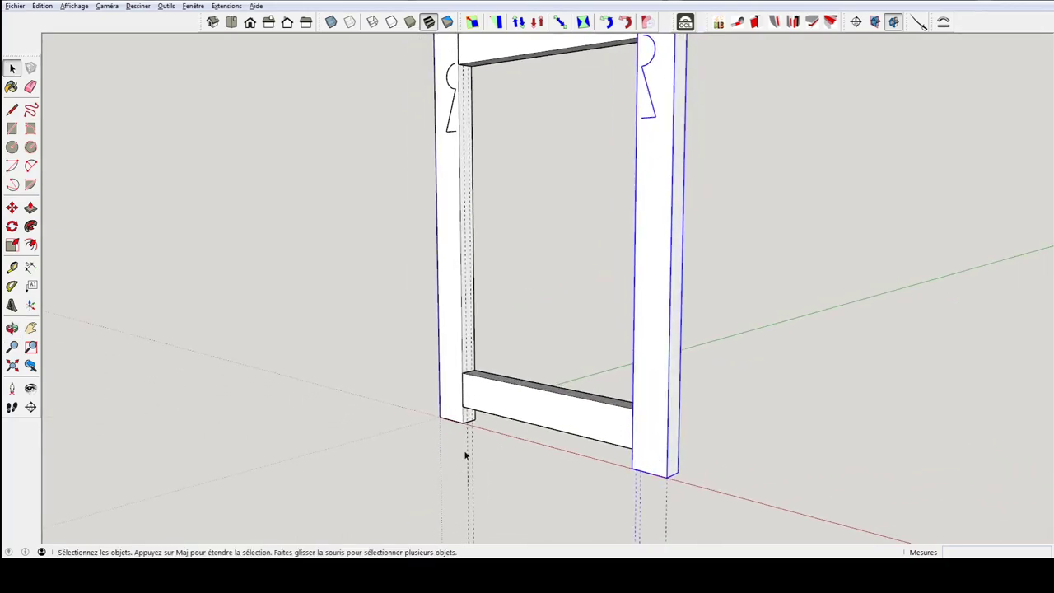
# - Deselect the post and delete every construction guide with Édition > Supprimer les guides
pyautogui.press('s')
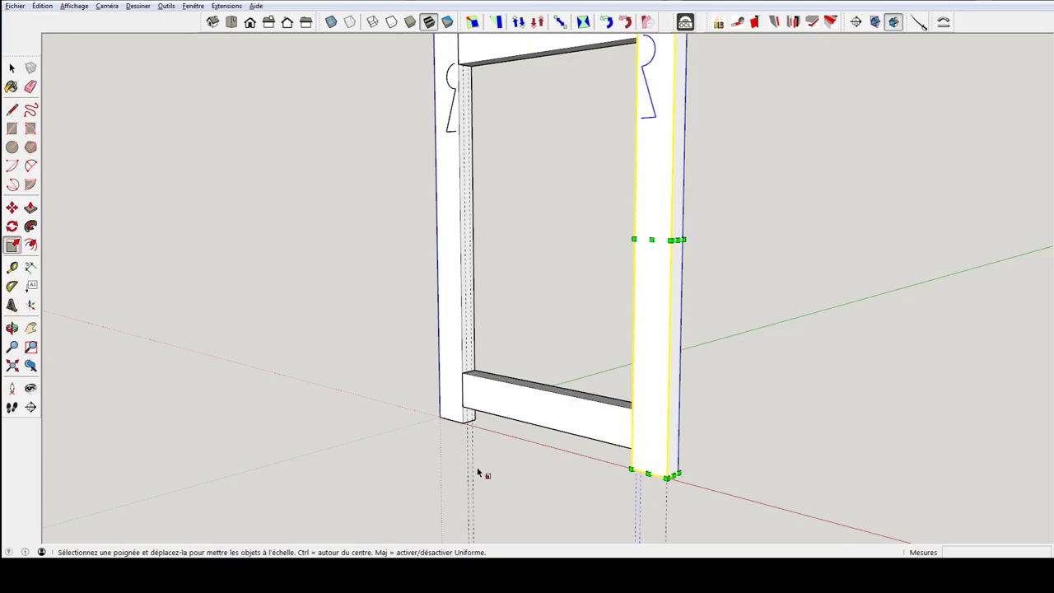
pyautogui.press('space')
pyautogui.click(544, 468)
pyautogui.moveTo(576, 454); pyautogui.dragTo(600, 452, button='middle')
pyautogui.click(42, 5)
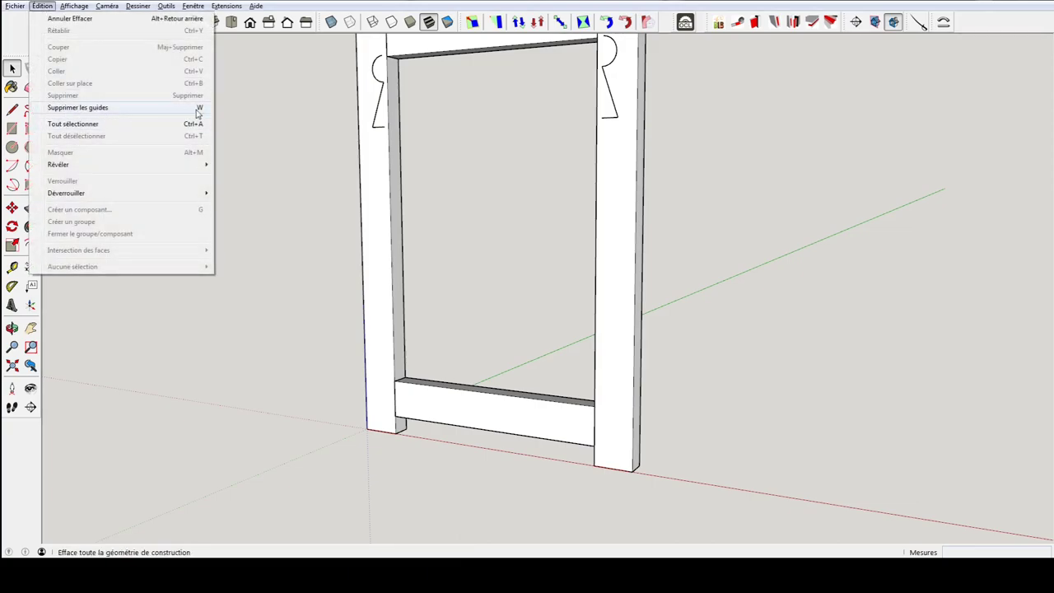
pyautogui.click(428, 216)
pyautogui.scroll(-3, 443, 216)
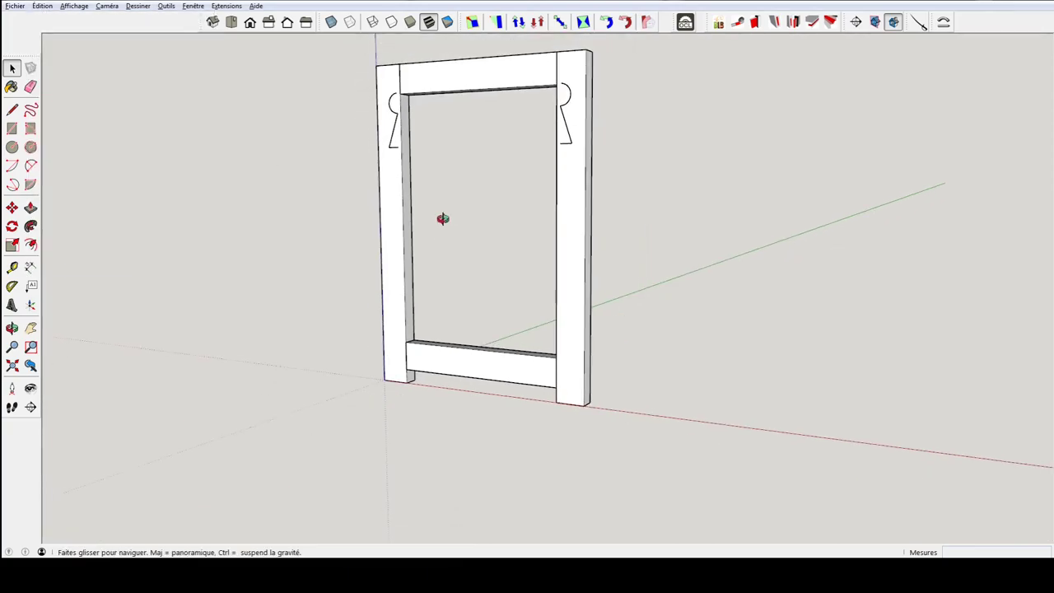
pyautogui.moveTo(437, 219)
pyautogui.mouseDown(button='middle')
pyautogui.moveTo(451, 247)
pyautogui.moveTo(446, 319)
pyautogui.mouseUp(button='middle')
pyautogui.moveTo(451, 393); pyautogui.dragTo(512, 306, button='middle')
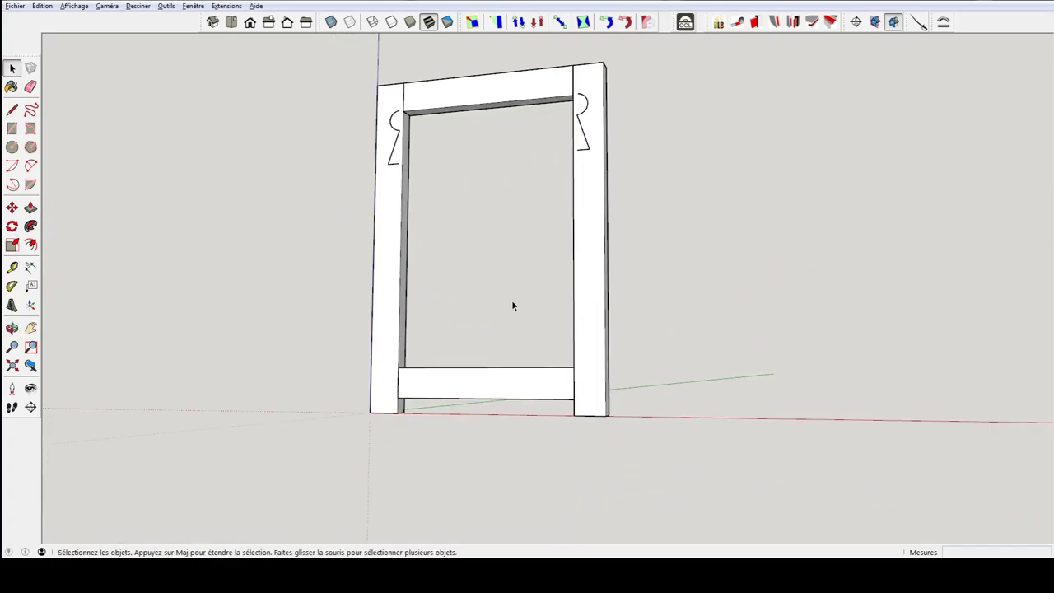
pyautogui.scroll(5, 383, 346)
pyautogui.scroll(2, 384, 346)
pyautogui.doubleClick(385, 346)
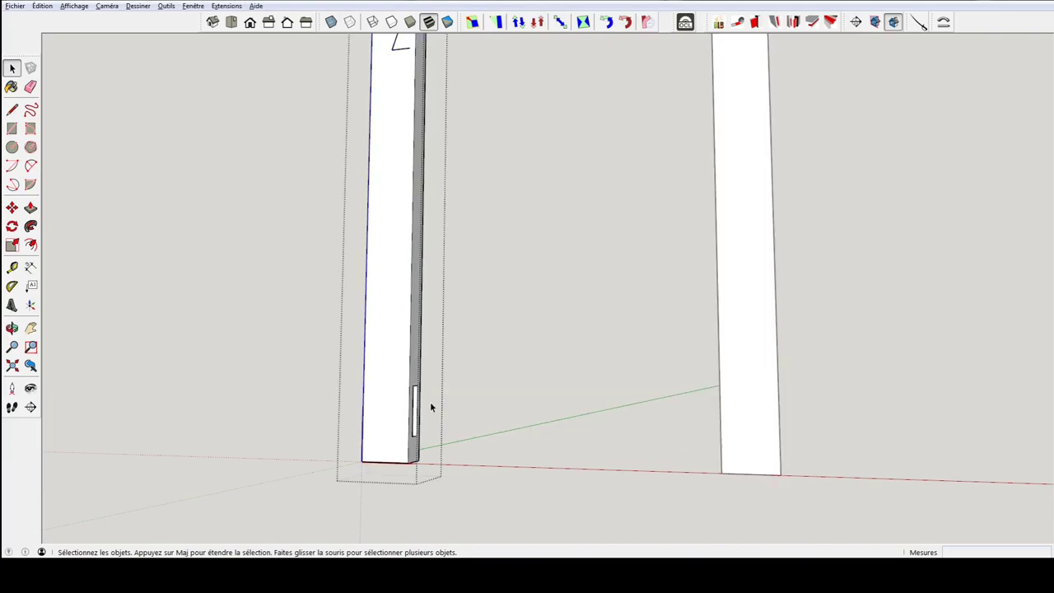
pyautogui.moveTo(431, 402)
pyautogui.mouseDown(button='middle')
pyautogui.moveTo(447, 403)
pyautogui.moveTo(431, 388)
pyautogui.moveTo(428, 329)
pyautogui.moveTo(461, 304)
pyautogui.moveTo(428, 252)
pyautogui.mouseUp(button='middle')
pyautogui.scroll(3, 427, 396)
pyautogui.scroll(2, 424, 401)
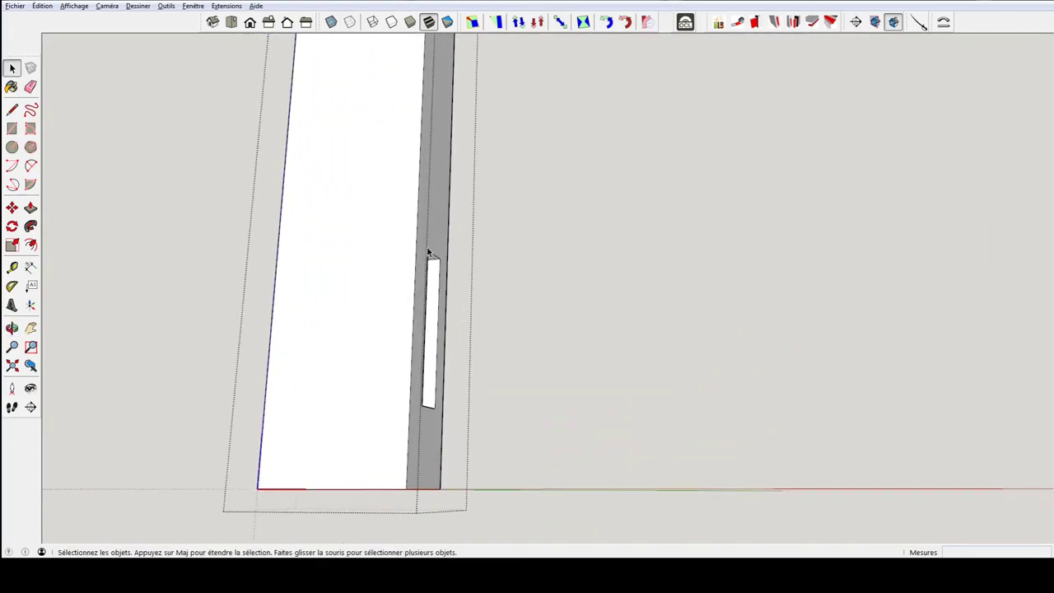
pyautogui.moveTo(419, 296); pyautogui.dragTo(477, 419)
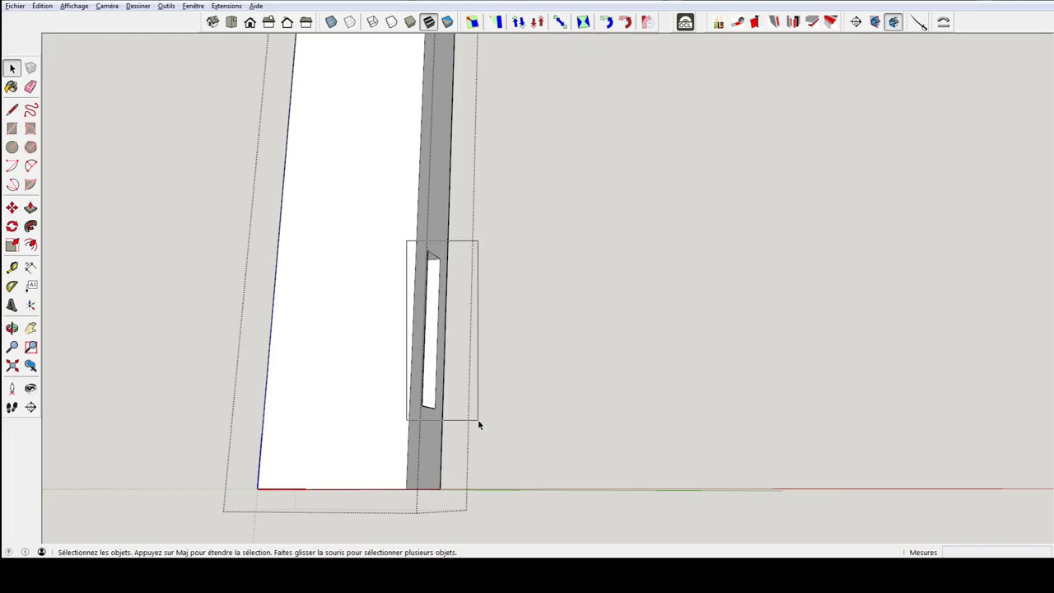
pyautogui.moveTo(404, 256)
pyautogui.mouseDown(button='middle')
pyautogui.moveTo(395, 305)
pyautogui.moveTo(235, 299)
pyautogui.moveTo(357, 329)
pyautogui.moveTo(277, 331)
pyautogui.moveTo(626, 358)
pyautogui.moveTo(590, 376)
pyautogui.mouseUp(button='middle')
pyautogui.moveTo(455, 252); pyautogui.dragTo(510, 436)
pyautogui.moveTo(256, 220)
pyautogui.mouseDown()
pyautogui.moveTo(624, 486)
pyautogui.moveTo(619, 467)
pyautogui.mouseUp()
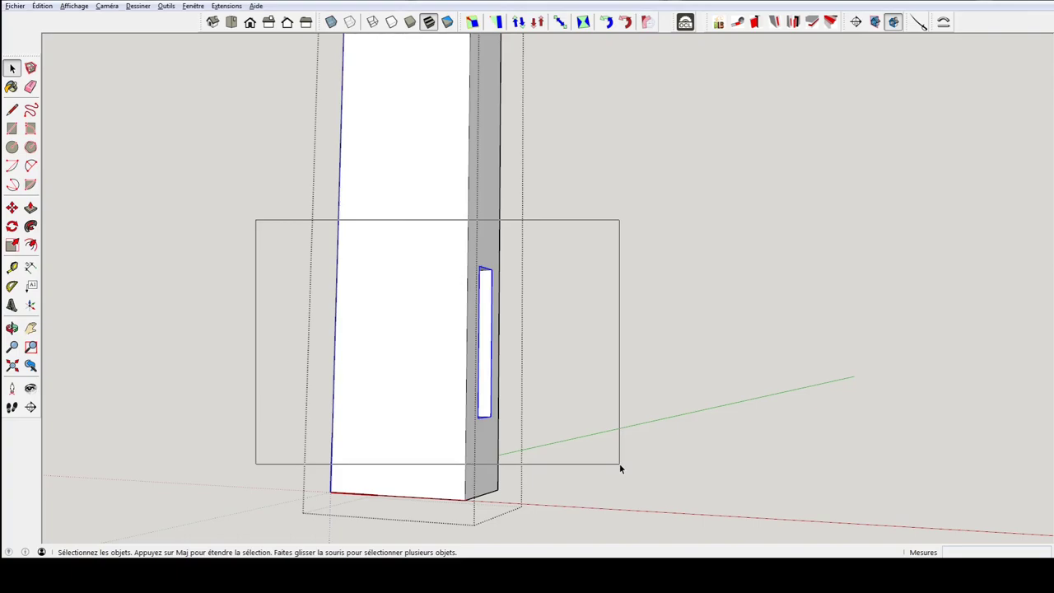
pyautogui.moveTo(620, 467); pyautogui.dragTo(620, 466)
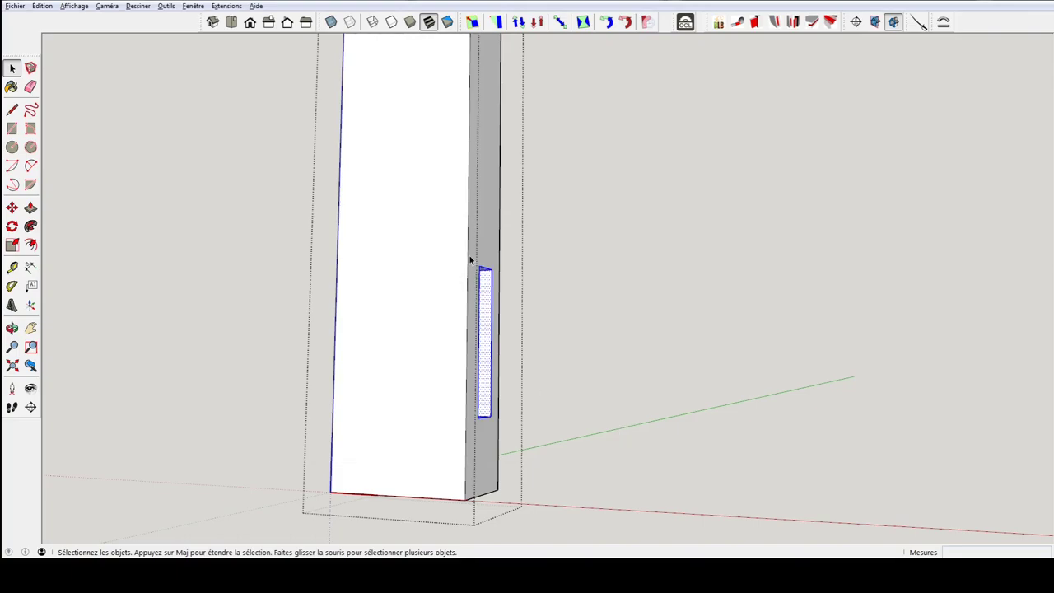
pyautogui.moveTo(470, 260); pyautogui.dragTo(510, 438)
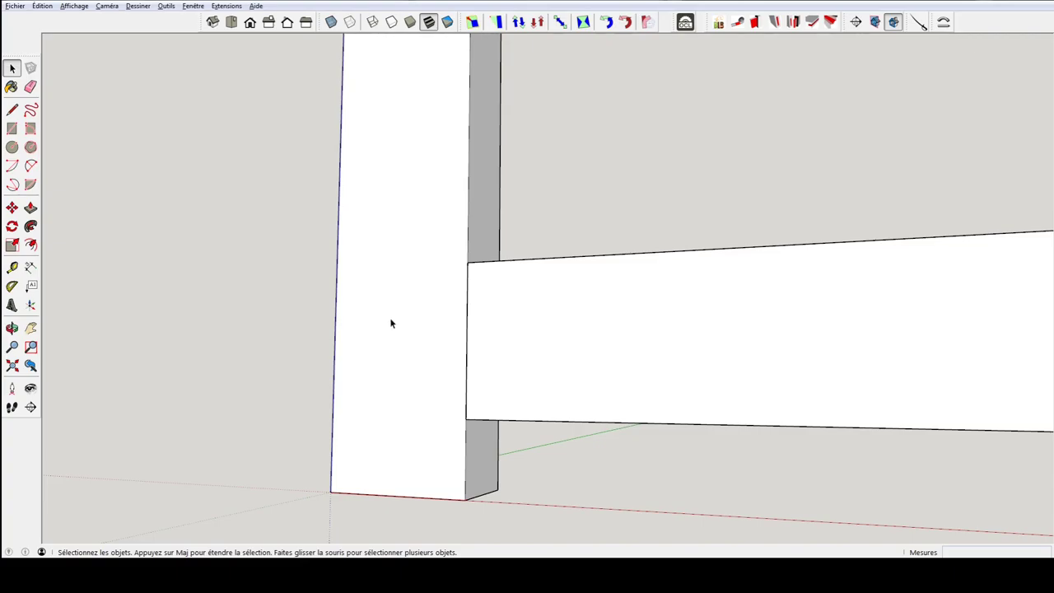
pyautogui.moveTo(529, 340)
pyautogui.mouseDown(button='middle')
pyautogui.moveTo(459, 306)
pyautogui.moveTo(620, 316)
pyautogui.mouseUp(button='middle')
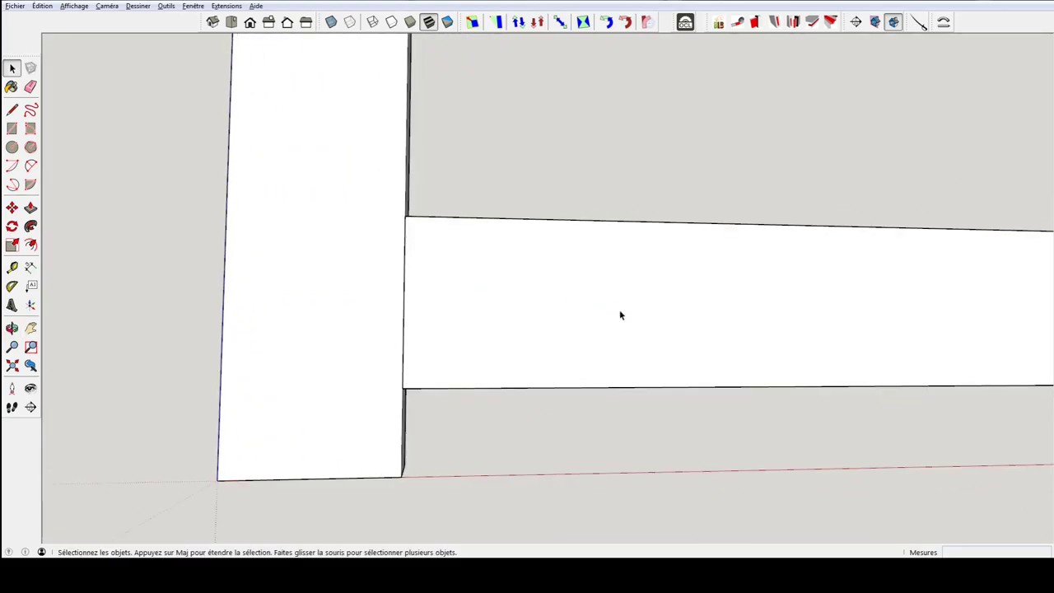
# - Open the crossbar for editing and paste the outline in place with Édition > Coller sur place
pyautogui.doubleClick(476, 290)
pyautogui.moveTo(456, 303)
pyautogui.mouseDown(button='middle')
pyautogui.moveTo(602, 337)
pyautogui.moveTo(527, 297)
pyautogui.mouseUp(button='middle')
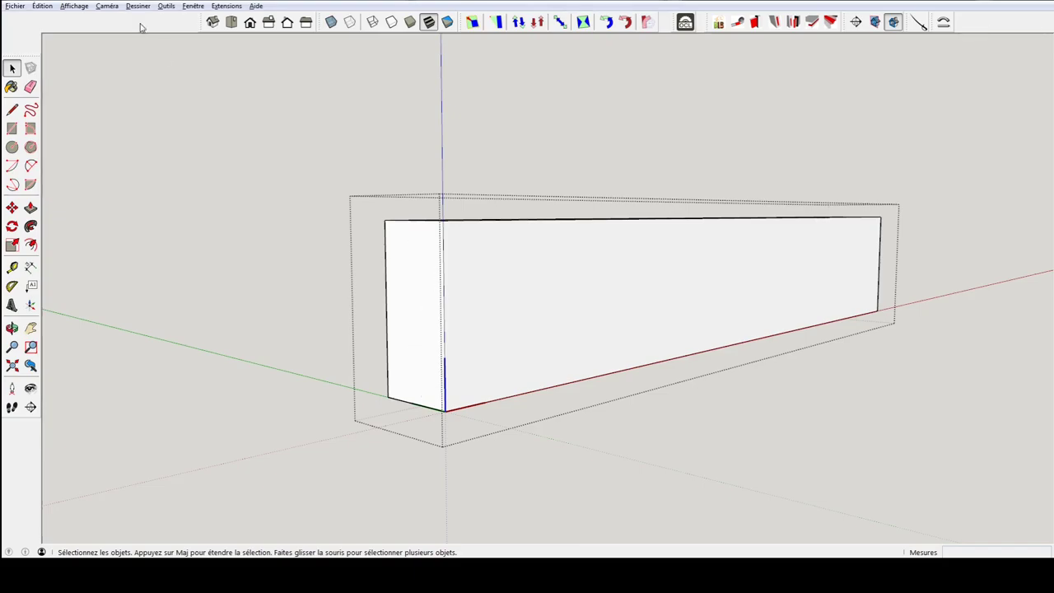
pyautogui.click(43, 7)
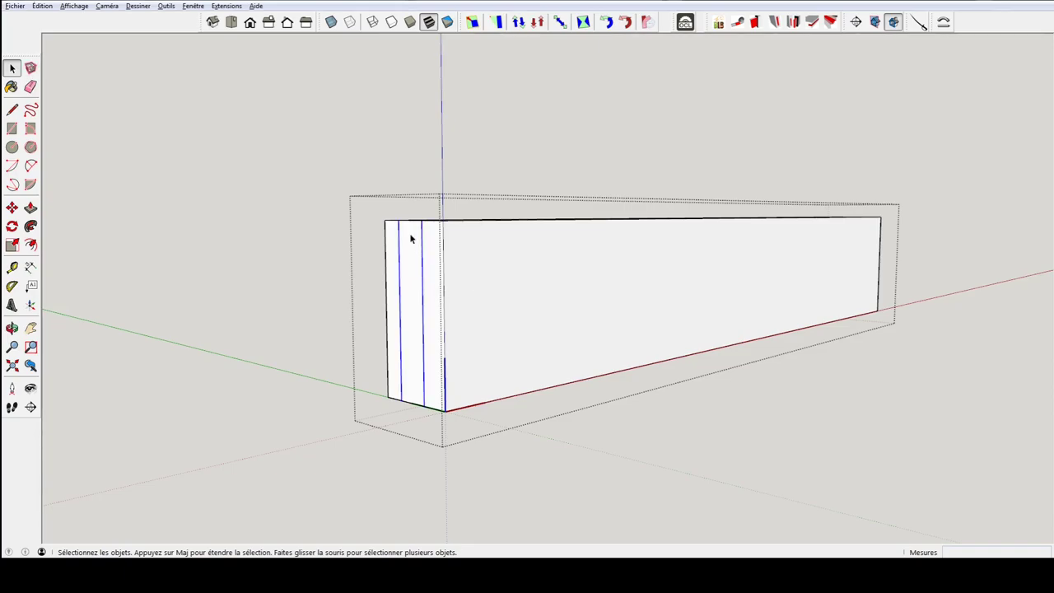
pyautogui.moveTo(411, 280); pyautogui.dragTo(497, 385, button='middle')
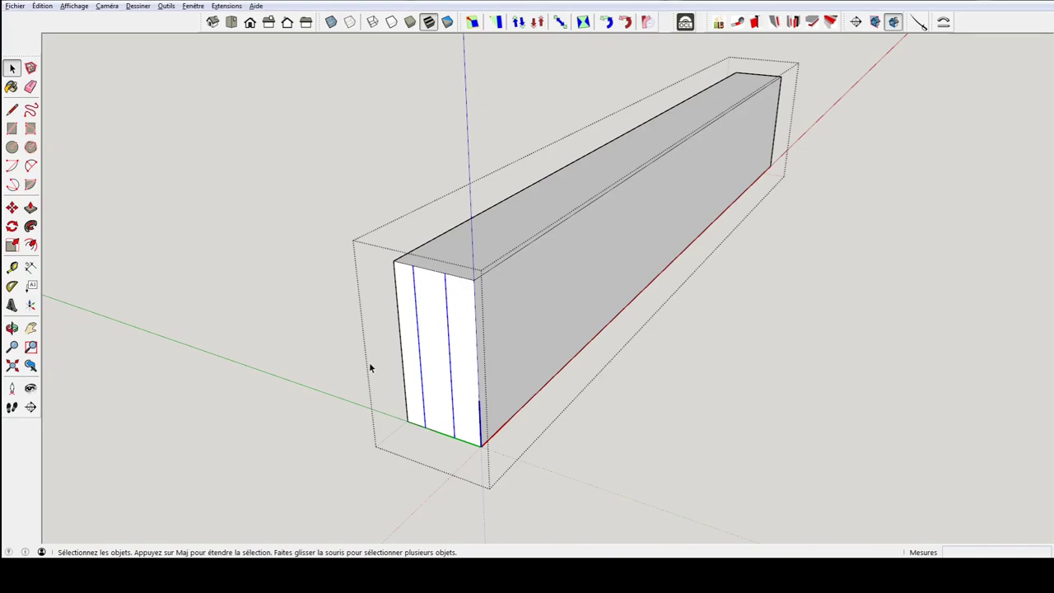
# - Pull the end face's middle strip out 30 mm to form the tenon, and select the block
pyautogui.press('p')
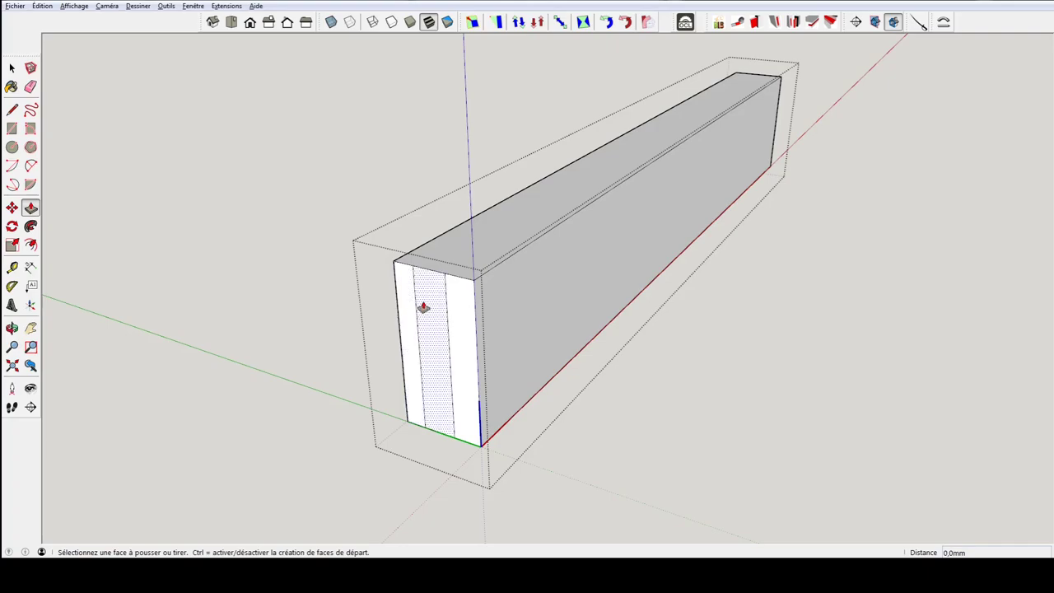
pyautogui.click(424, 306)
pyautogui.click(385, 360)
pyautogui.write('30')
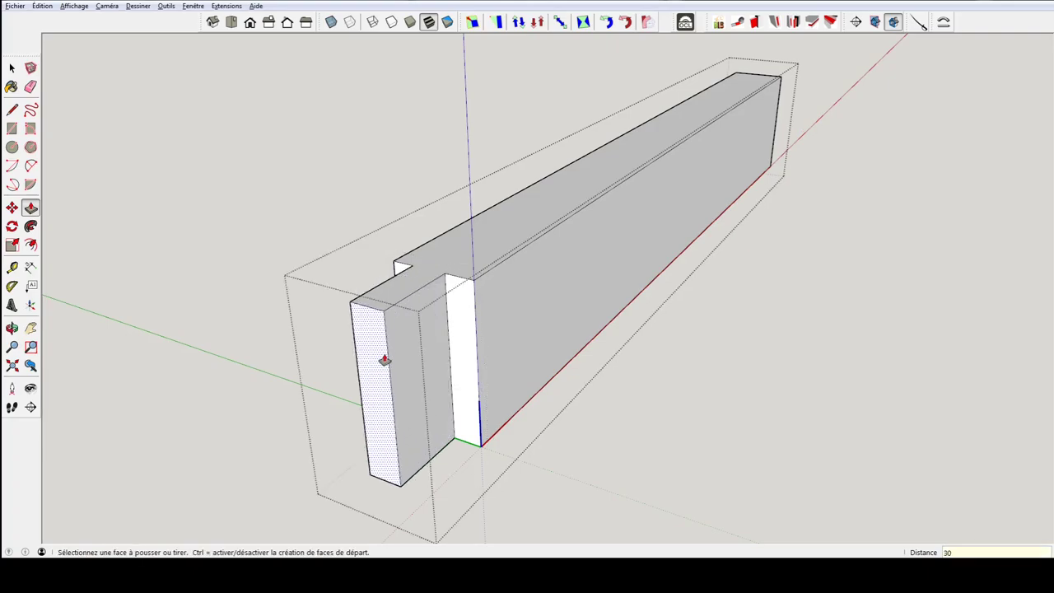
pyautogui.click(384, 359)
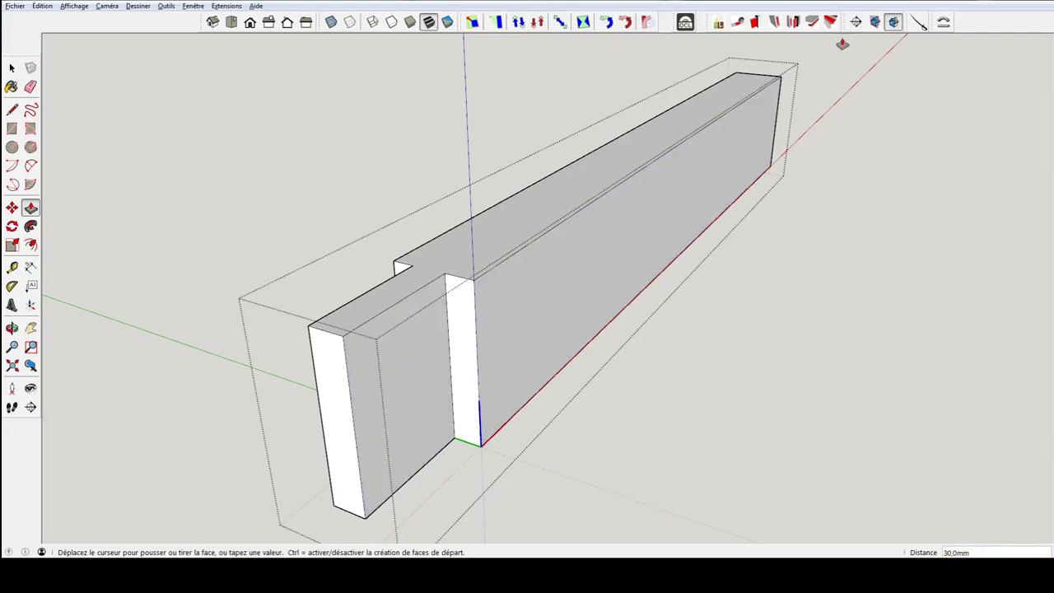
pyautogui.moveTo(715, 272); pyautogui.dragTo(588, 331, button='middle')
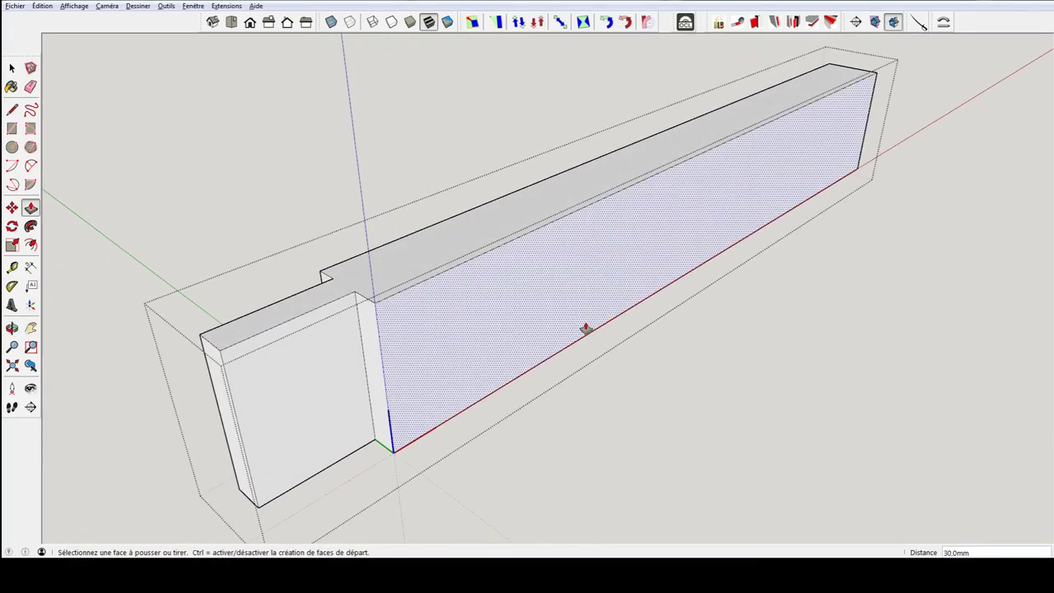
pyautogui.moveTo(458, 370)
pyautogui.mouseDown(button='middle')
pyautogui.moveTo(438, 329)
pyautogui.moveTo(258, 211)
pyautogui.mouseUp(button='middle')
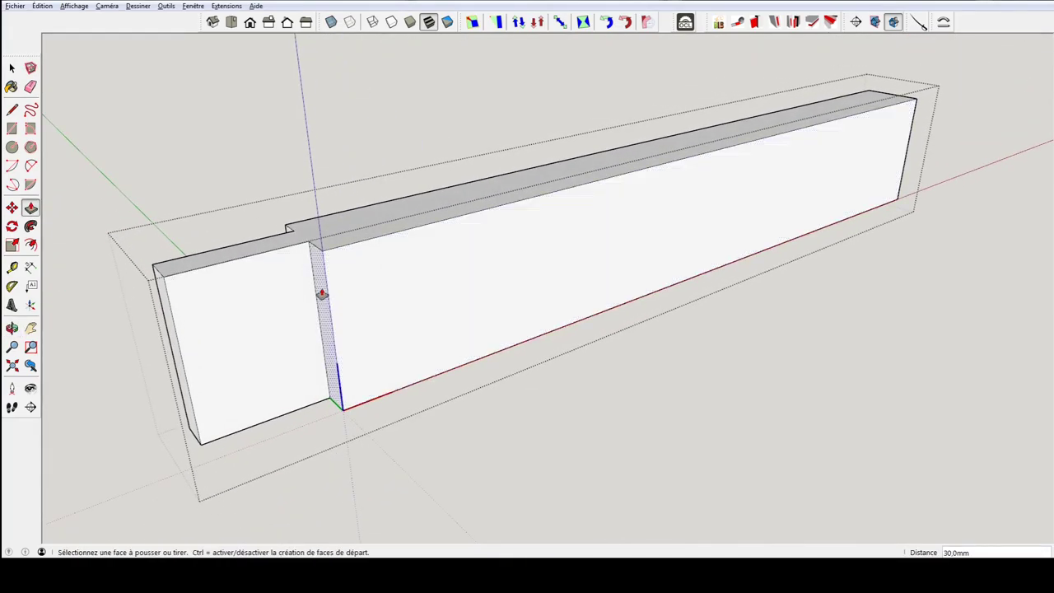
pyautogui.moveTo(104, 199); pyautogui.dragTo(388, 462)
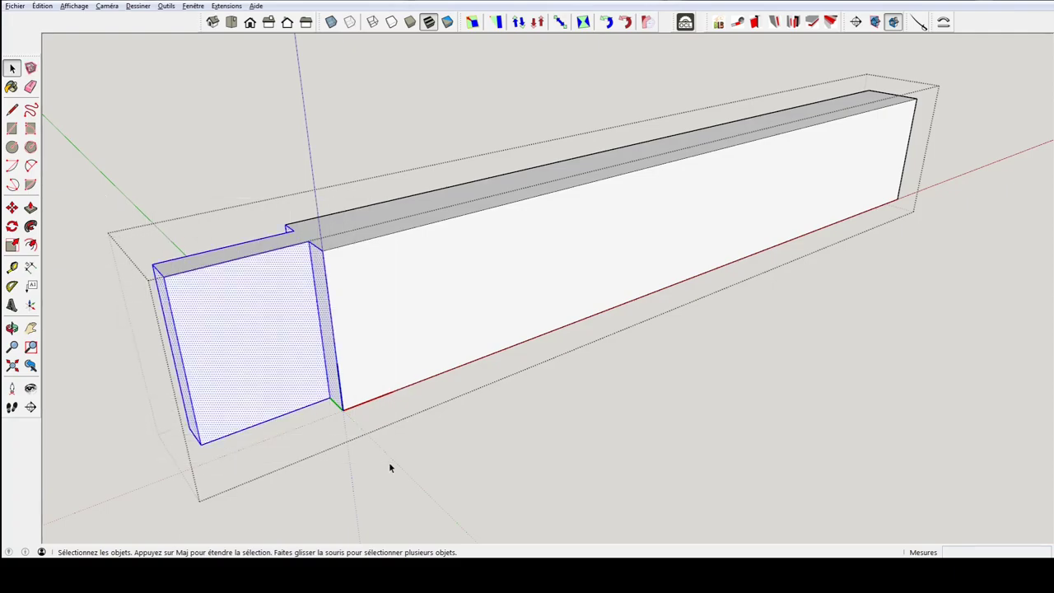
# - Copy the tenon end block to a spot past the beam's far end
pyautogui.press('m')
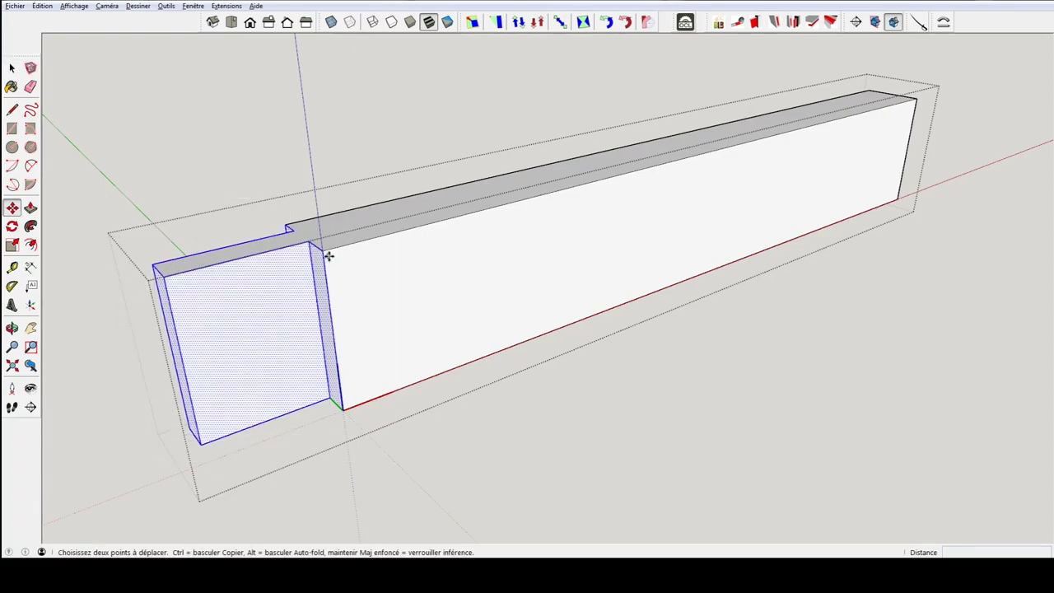
pyautogui.click(323, 249)
pyautogui.press('ctrl')
pyautogui.scroll(2, 442, 196)
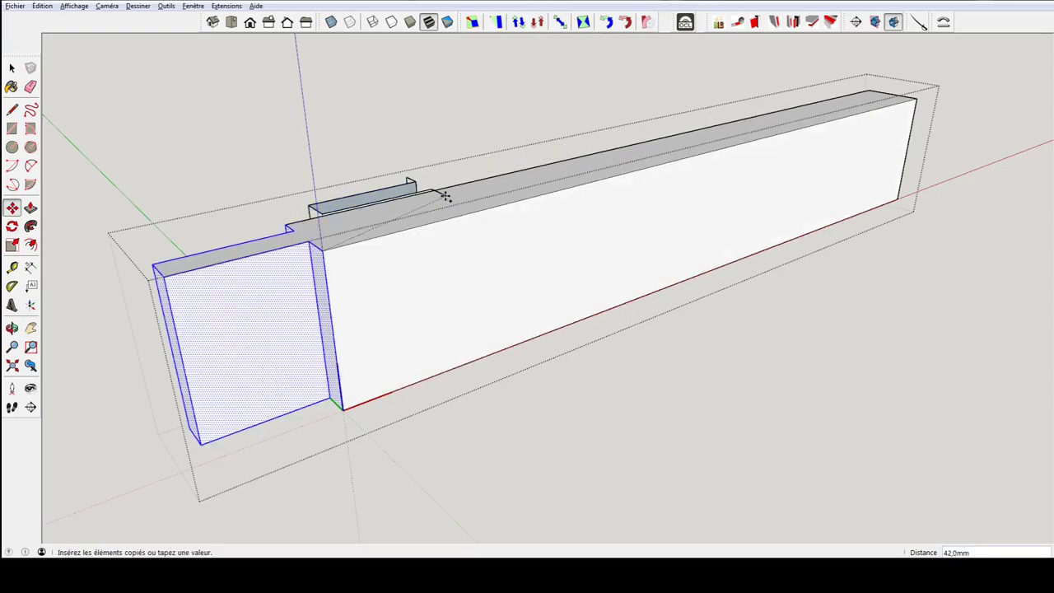
pyautogui.scroll(3, 646, 195)
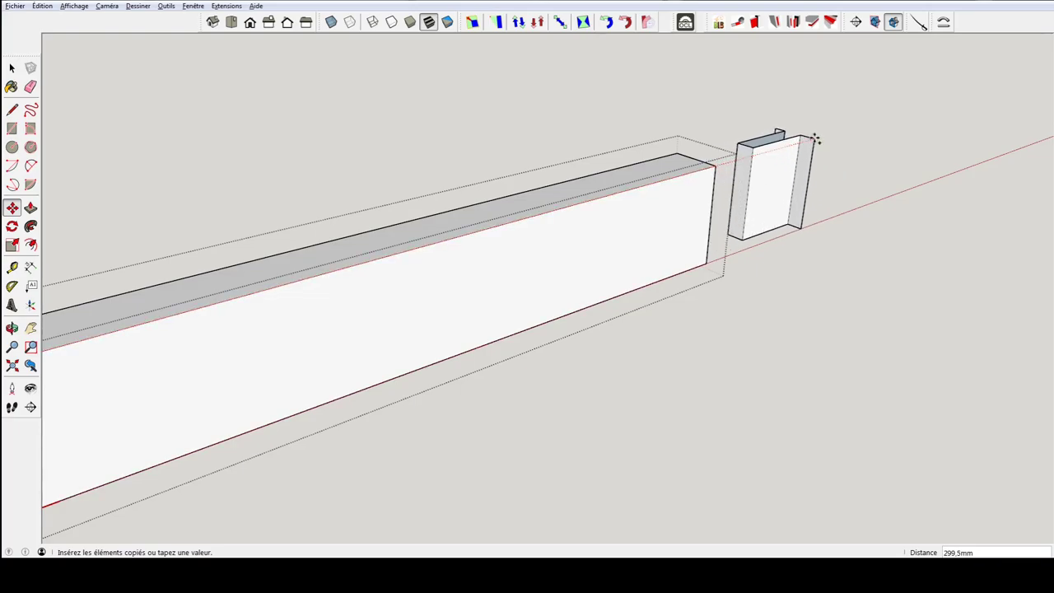
pyautogui.click(814, 138)
pyautogui.moveTo(816, 146)
pyautogui.mouseDown(button='middle')
pyautogui.moveTo(773, 205)
pyautogui.moveTo(696, 237)
pyautogui.moveTo(637, 181)
pyautogui.mouseUp(button='middle')
pyautogui.moveTo(818, 282); pyautogui.dragTo(626, 194, button='middle')
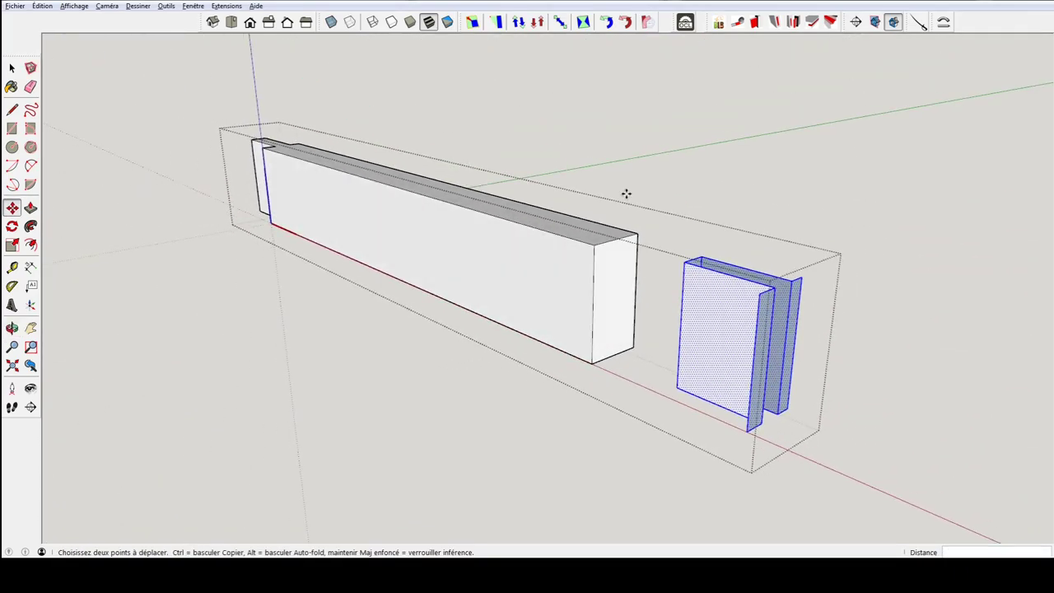
# - Mirror the copy with a -1 scale along red and butt it against the far end
pyautogui.press('s')
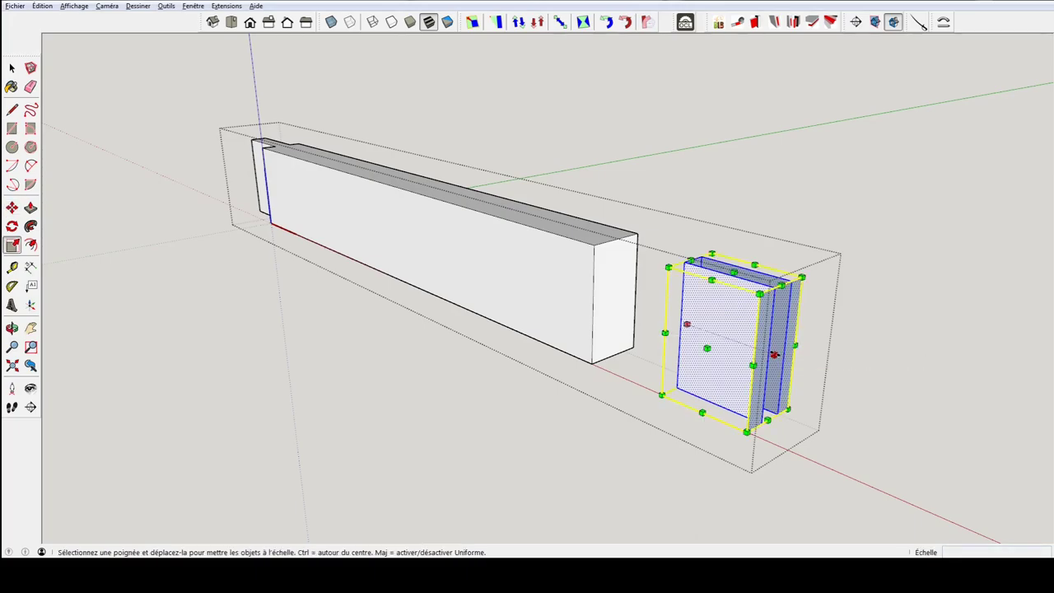
pyautogui.moveTo(773, 354); pyautogui.dragTo(677, 319)
pyautogui.write('-1')
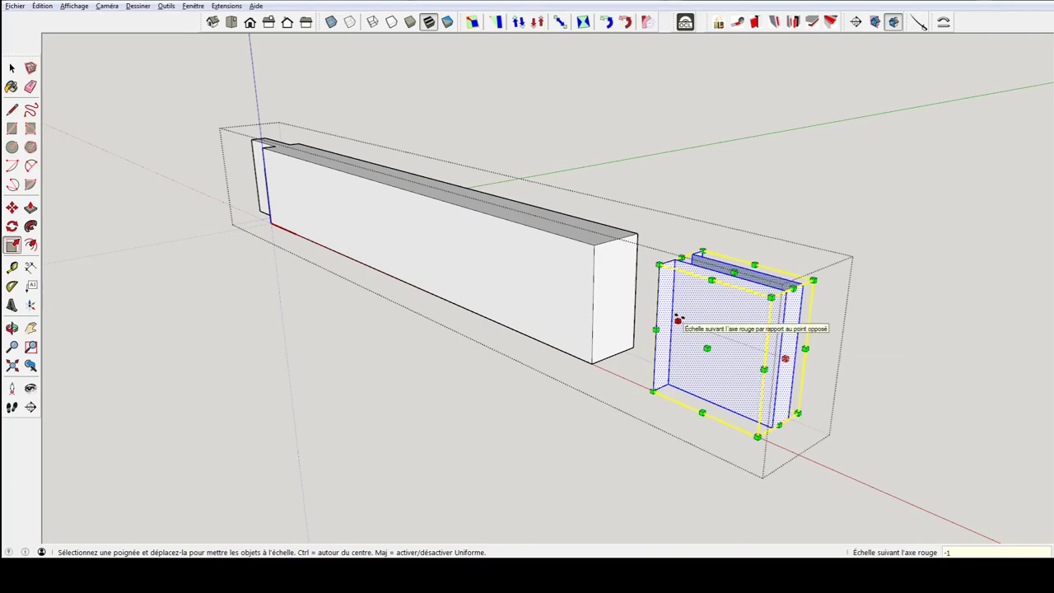
pyautogui.press('Return')
pyautogui.press('m')
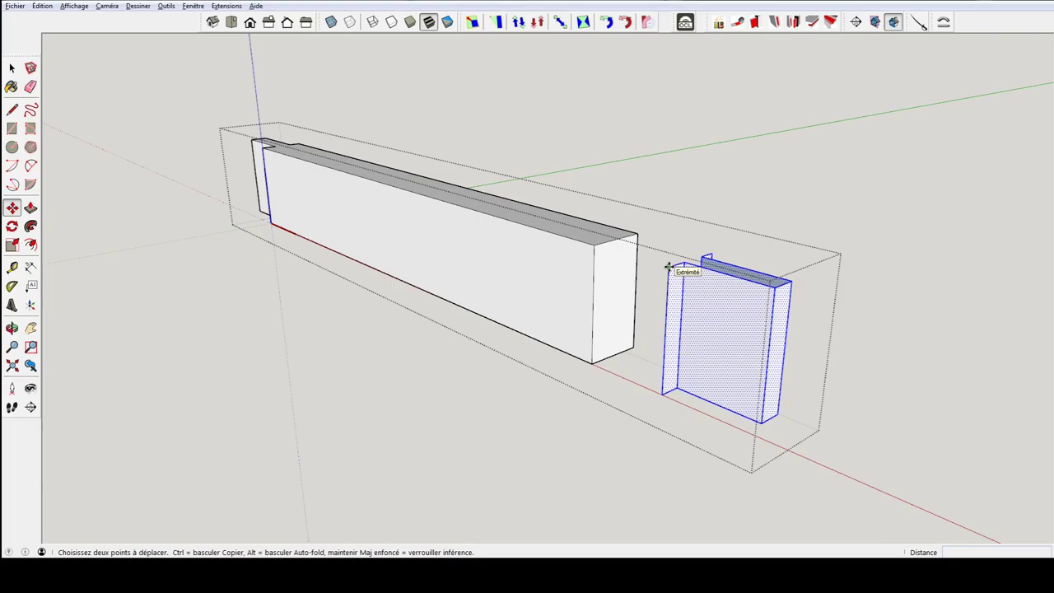
pyautogui.moveTo(668, 266); pyautogui.dragTo(708, 270)
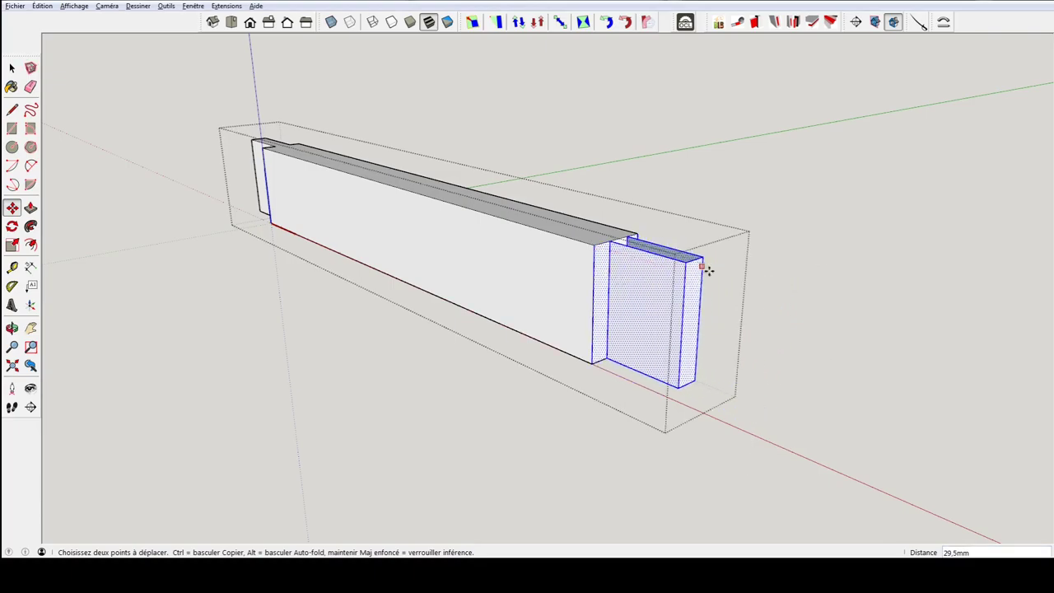
pyautogui.moveTo(708, 270)
pyautogui.mouseDown(button='middle')
pyautogui.moveTo(849, 261)
pyautogui.moveTo(842, 363)
pyautogui.mouseUp(button='middle')
pyautogui.scroll(3, 729, 302)
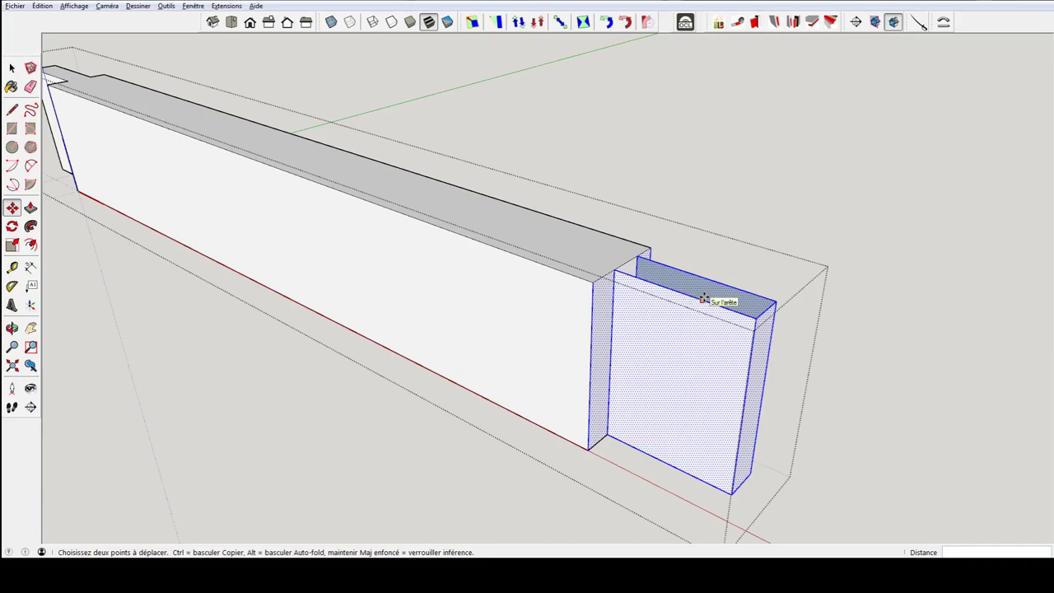
# - Draw a line across the block's end to close its open top face
pyautogui.press('l')
pyautogui.click(756, 317)
pyautogui.click(774, 303)
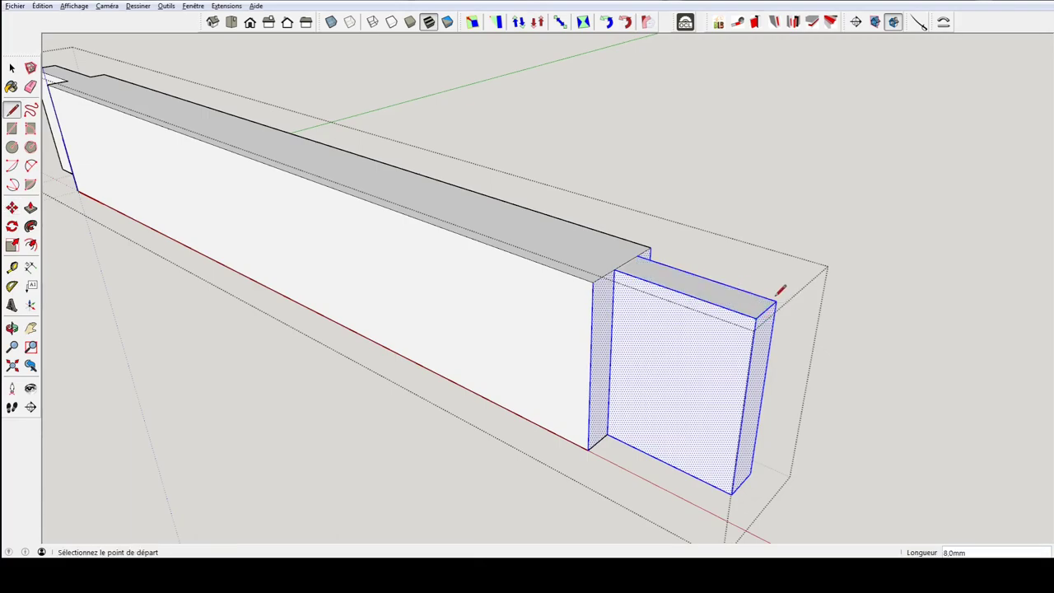
pyautogui.press('e')
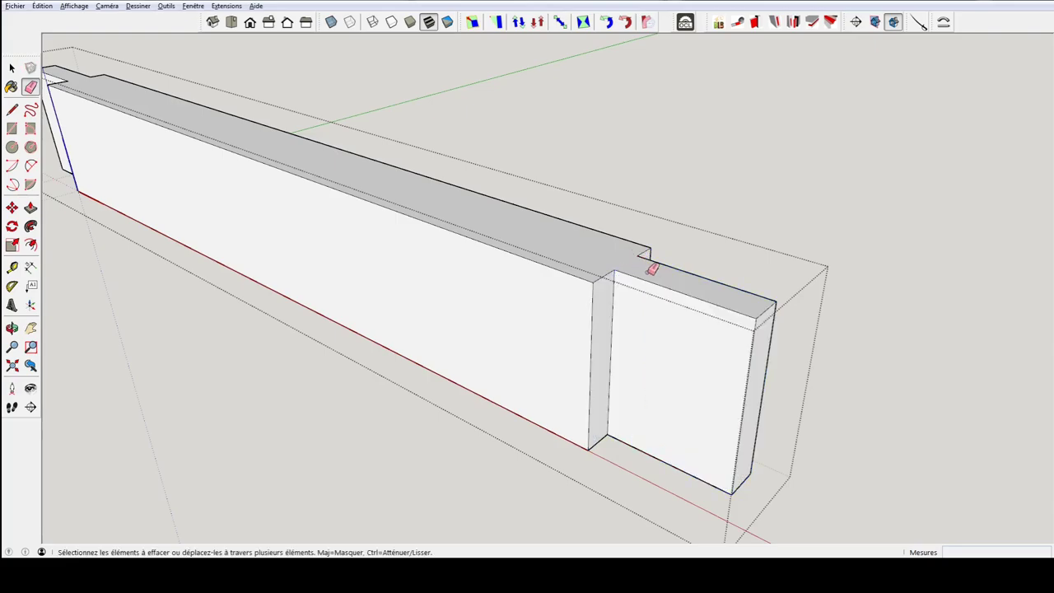
pyautogui.moveTo(759, 340)
pyautogui.mouseDown(button='middle')
pyautogui.moveTo(732, 307)
pyautogui.moveTo(748, 238)
pyautogui.moveTo(782, 373)
pyautogui.mouseUp(button='middle')
# - Close the block's underside face with a line and erase the leftover underside edge
pyautogui.press('l')
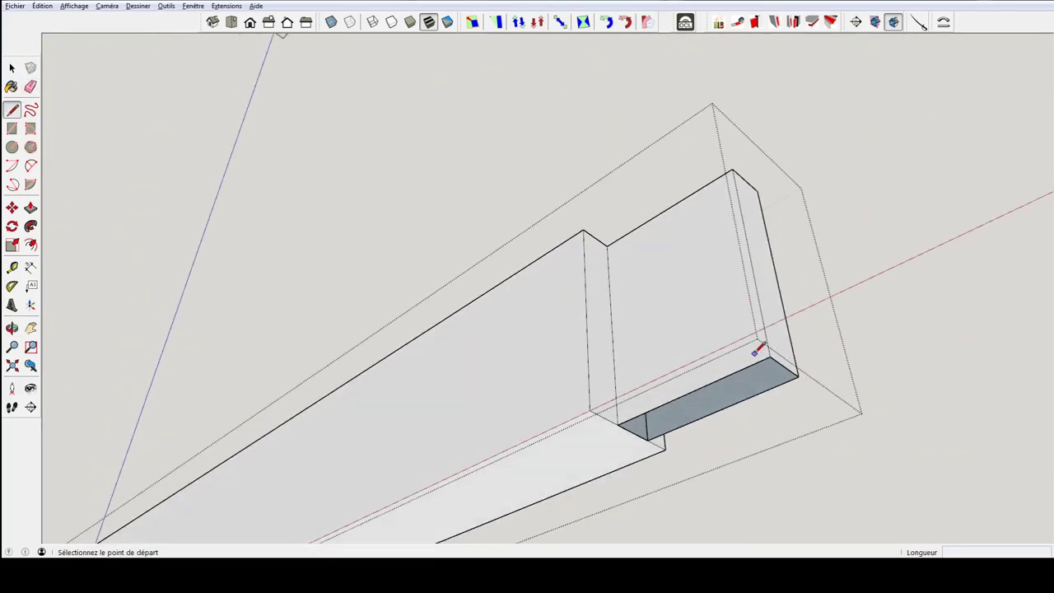
pyautogui.click(769, 354)
pyautogui.click(797, 375)
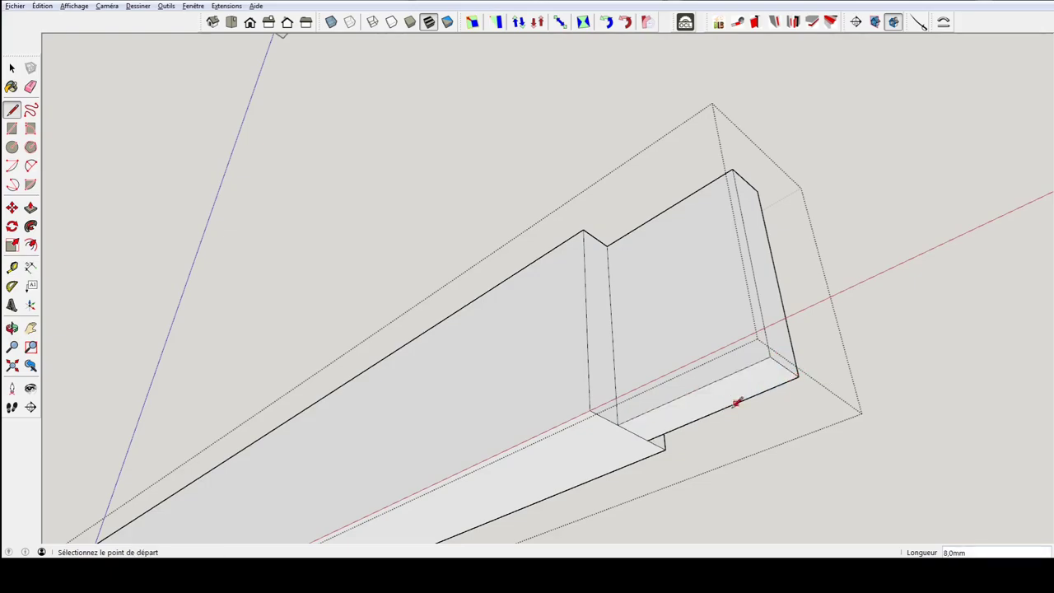
pyautogui.press('e')
pyautogui.click(646, 434)
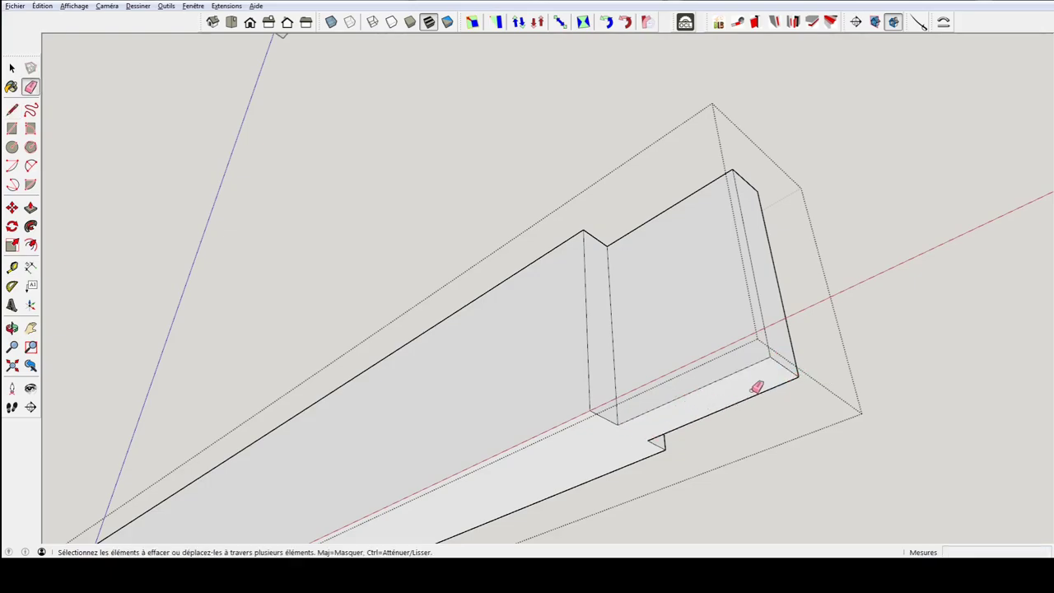
pyautogui.press('space')
pyautogui.scroll(-3, 645, 357)
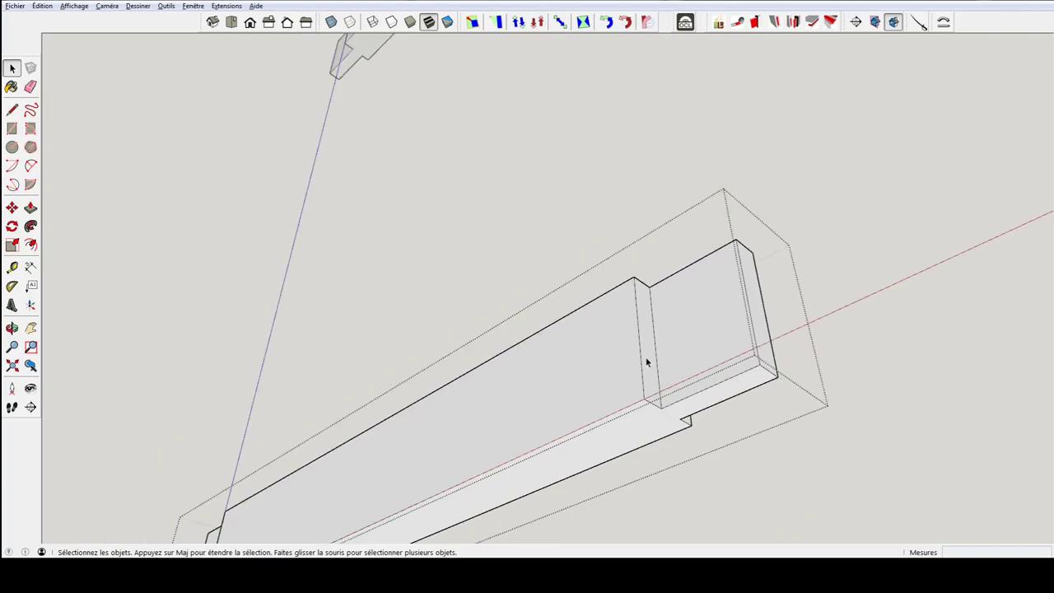
pyautogui.scroll(-2, 625, 366)
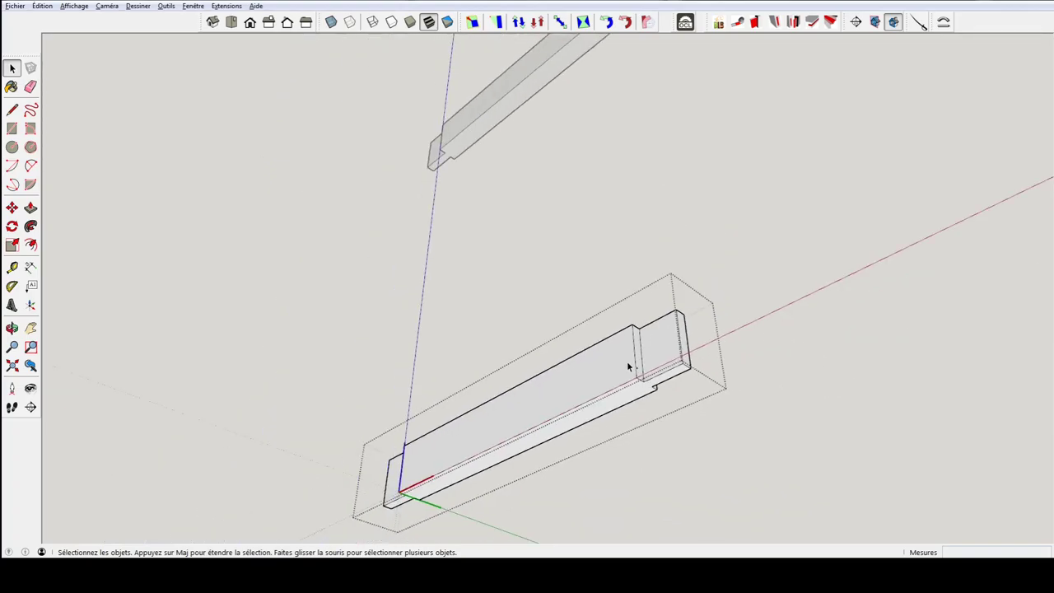
pyautogui.scroll(3, 675, 344)
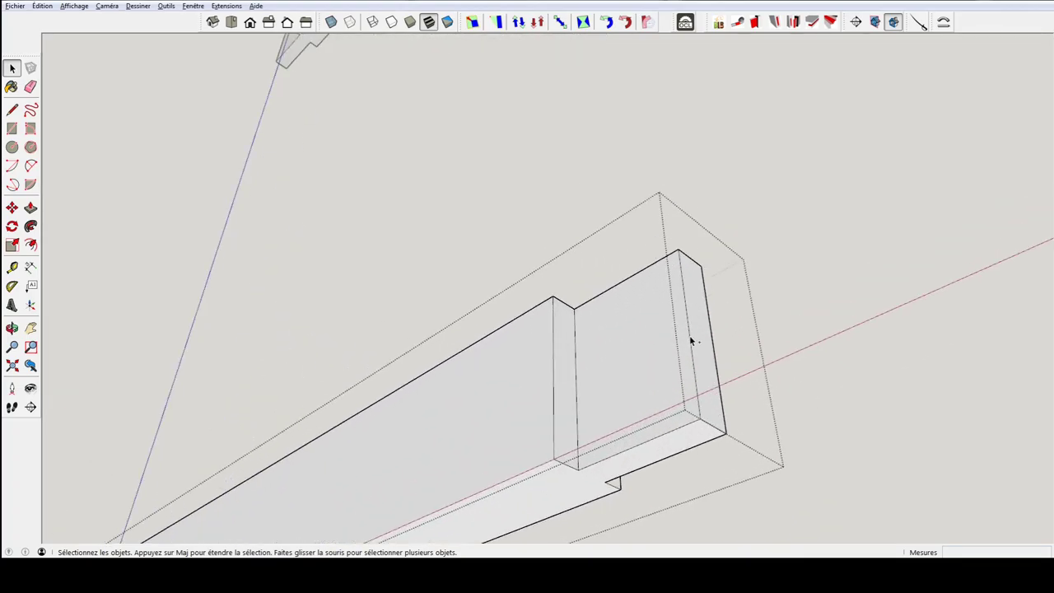
# - Push the beam's narrow far-end face back 30 mm
pyautogui.click(693, 342)
pyautogui.press('p')
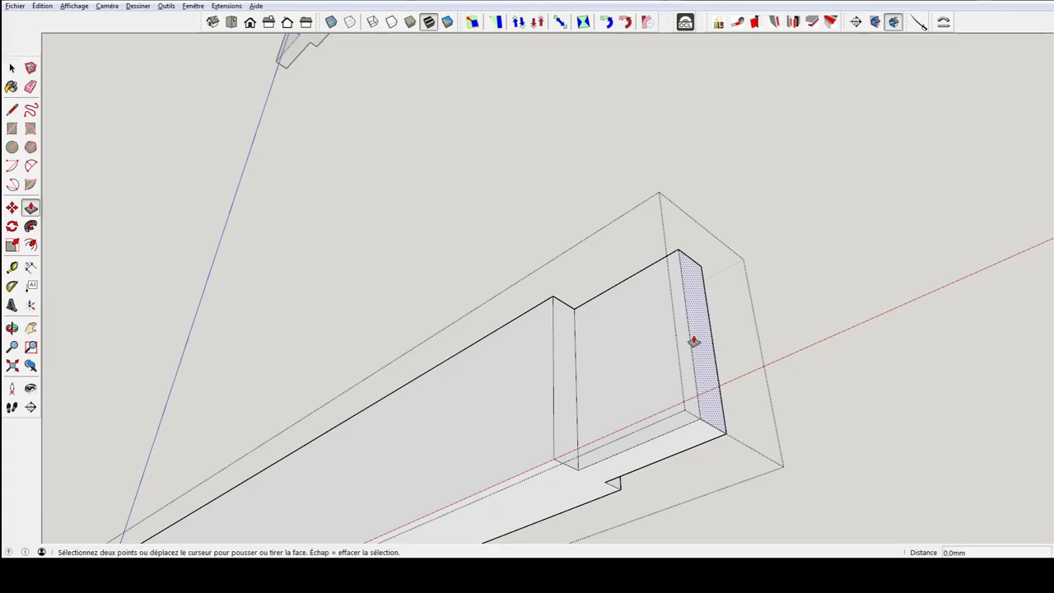
pyautogui.moveTo(693, 342)
pyautogui.mouseDown()
pyautogui.moveTo(570, 366)
pyautogui.moveTo(600, 357)
pyautogui.mouseUp()
pyautogui.press('e')
pyautogui.scroll(-2, 543, 354)
# - Orbit around the beam to check the cut end, then select the edges at the near-end step
pyautogui.moveTo(543, 354)
pyautogui.mouseDown(button='middle')
pyautogui.moveTo(635, 324)
pyautogui.moveTo(716, 356)
pyautogui.moveTo(709, 389)
pyautogui.moveTo(628, 450)
pyautogui.moveTo(601, 404)
pyautogui.moveTo(635, 329)
pyautogui.moveTo(529, 369)
pyautogui.mouseUp(button='middle')
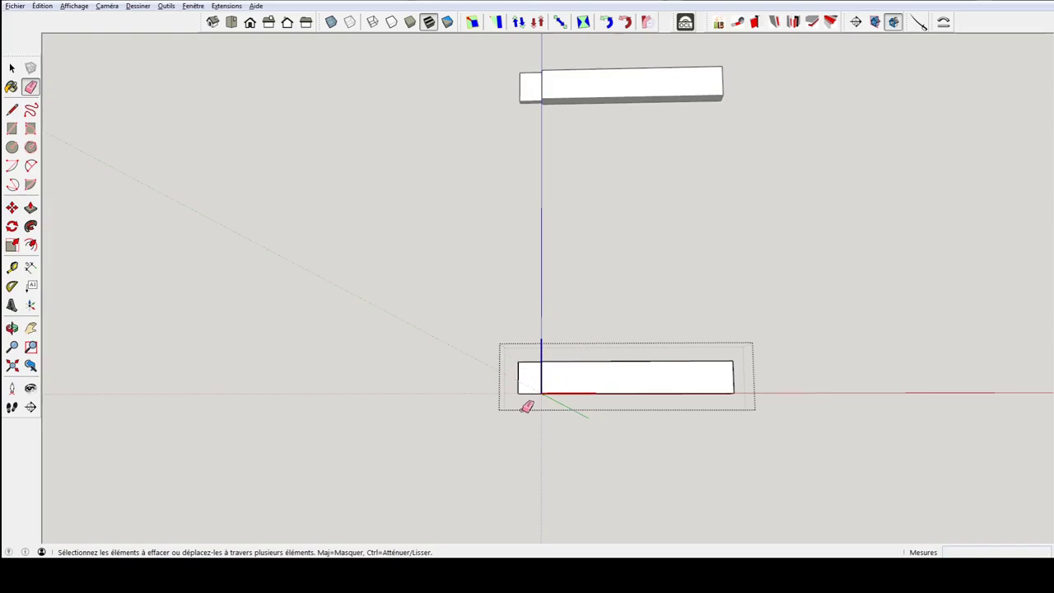
pyautogui.scroll(3, 568, 401)
pyautogui.scroll(2, 519, 378)
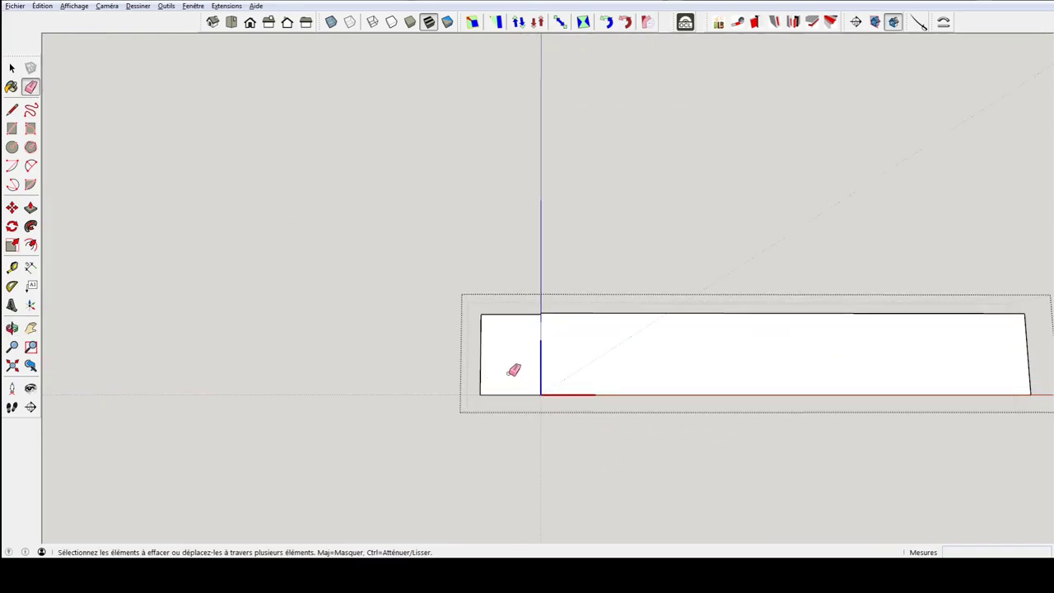
pyautogui.scroll(2, 515, 370)
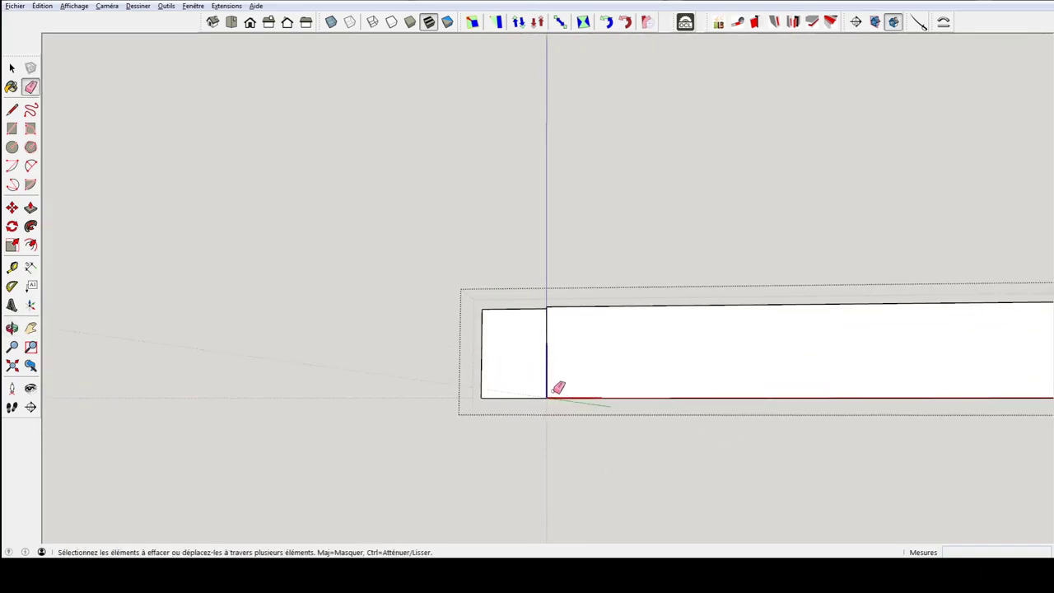
pyautogui.moveTo(557, 388); pyautogui.dragTo(683, 414, button='middle')
pyautogui.moveTo(586, 376)
pyautogui.mouseDown(button='middle')
pyautogui.moveTo(652, 439)
pyautogui.moveTo(548, 435)
pyautogui.moveTo(563, 415)
pyautogui.mouseUp(button='middle')
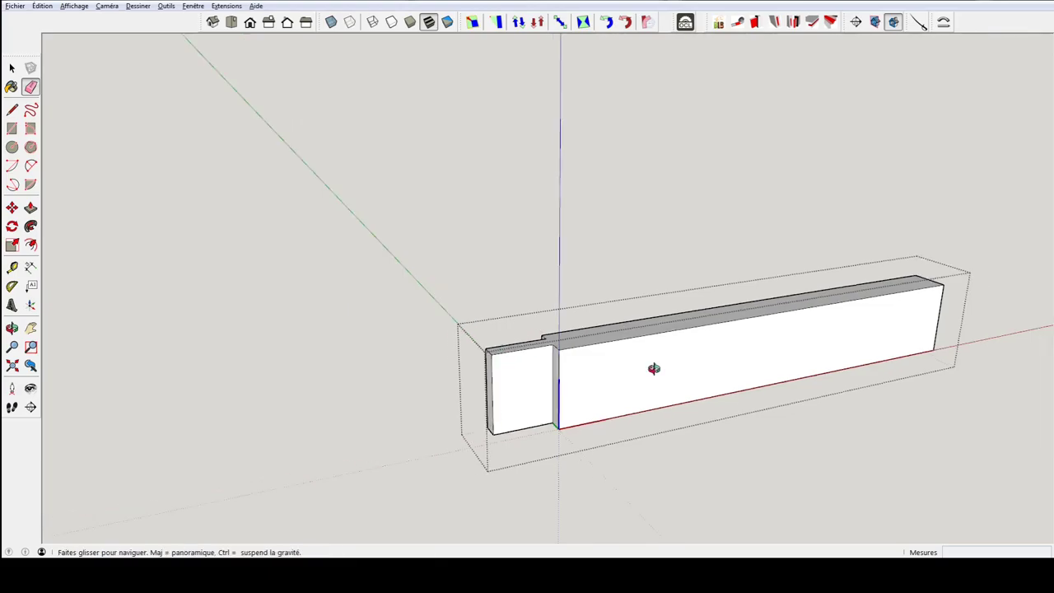
pyautogui.moveTo(545, 376)
pyautogui.mouseDown(button='middle')
pyautogui.moveTo(775, 374)
pyautogui.moveTo(731, 383)
pyautogui.mouseUp(button='middle')
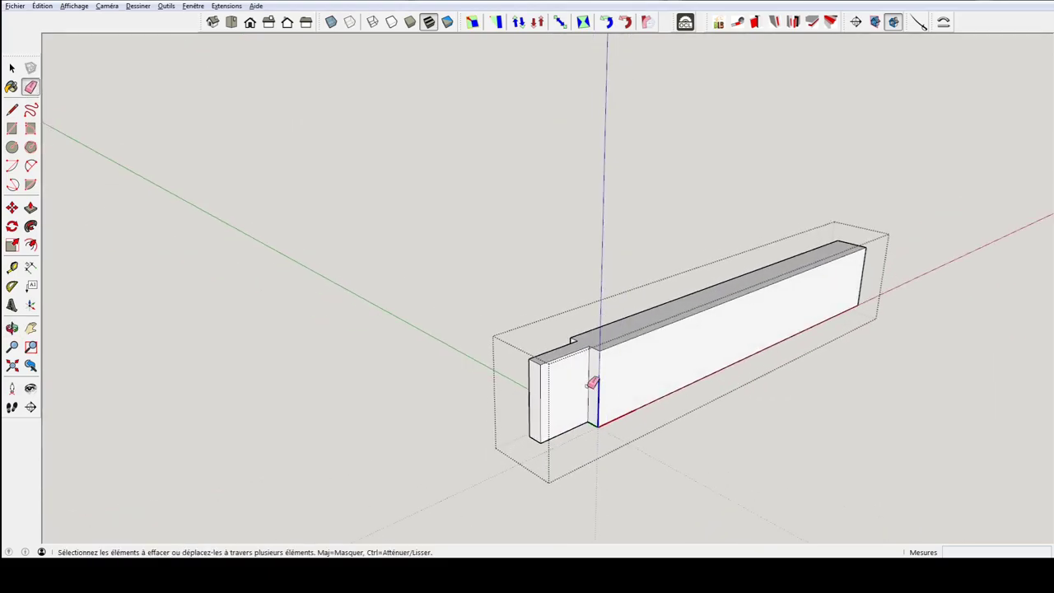
pyautogui.moveTo(592, 384)
pyautogui.mouseDown(button='middle')
pyautogui.moveTo(612, 371)
pyautogui.moveTo(521, 360)
pyautogui.moveTo(552, 357)
pyautogui.moveTo(501, 325)
pyautogui.mouseUp(button='middle')
pyautogui.press('space')
pyautogui.moveTo(477, 306); pyautogui.dragTo(547, 438)
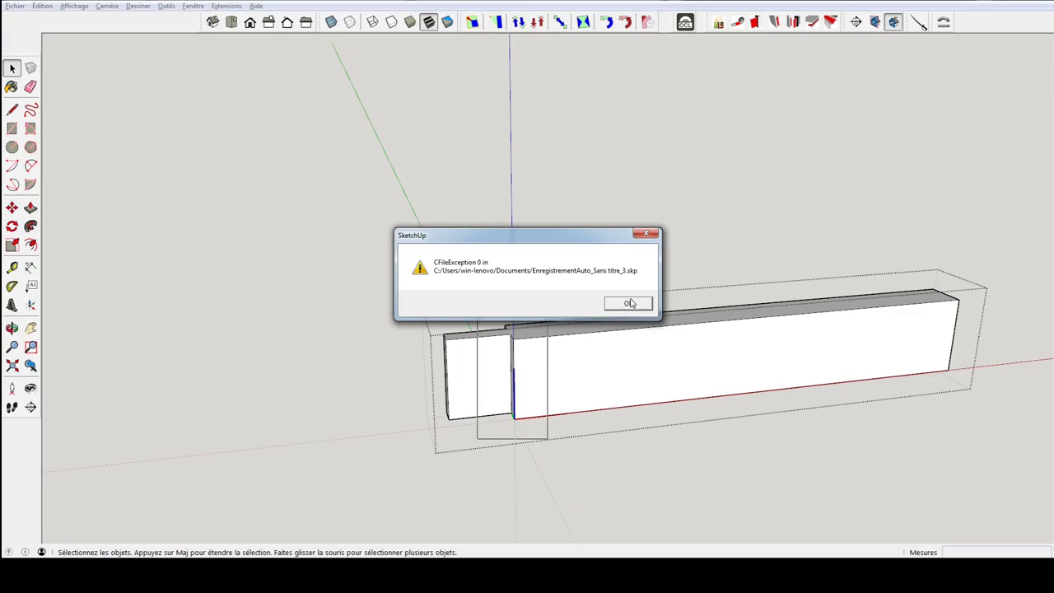
# - Dismiss the autosave error and copy the near-end step edge toward the beam's far end
pyautogui.click(628, 305)
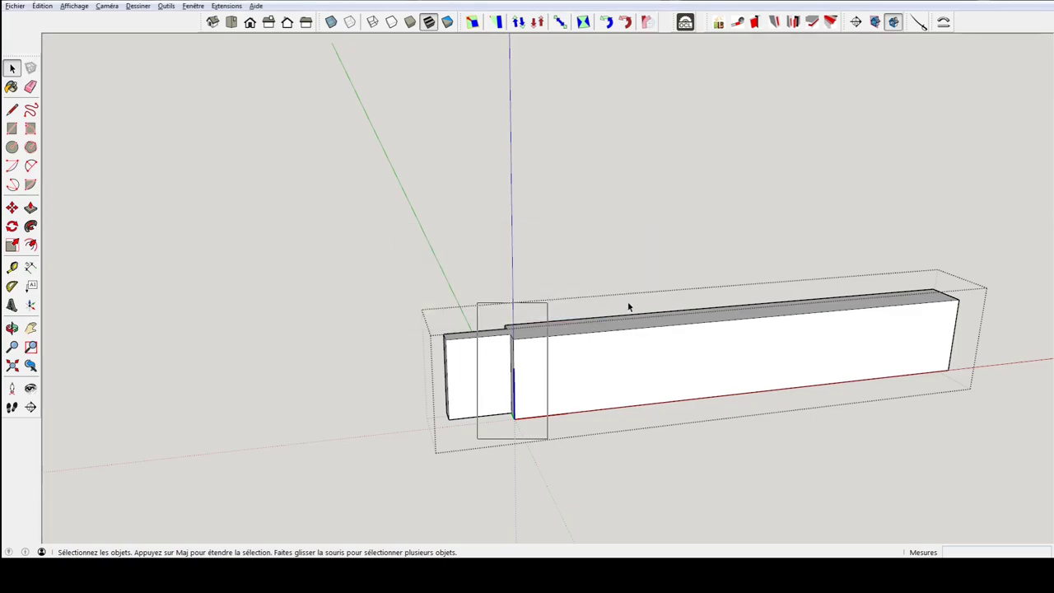
pyautogui.moveTo(486, 320); pyautogui.dragTo(556, 448)
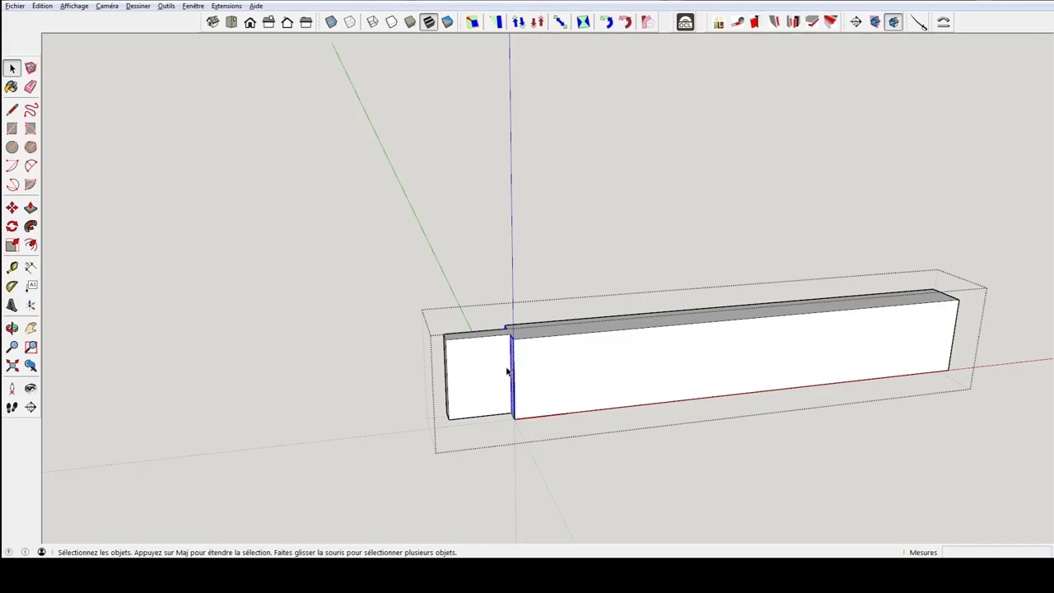
pyautogui.press('m')
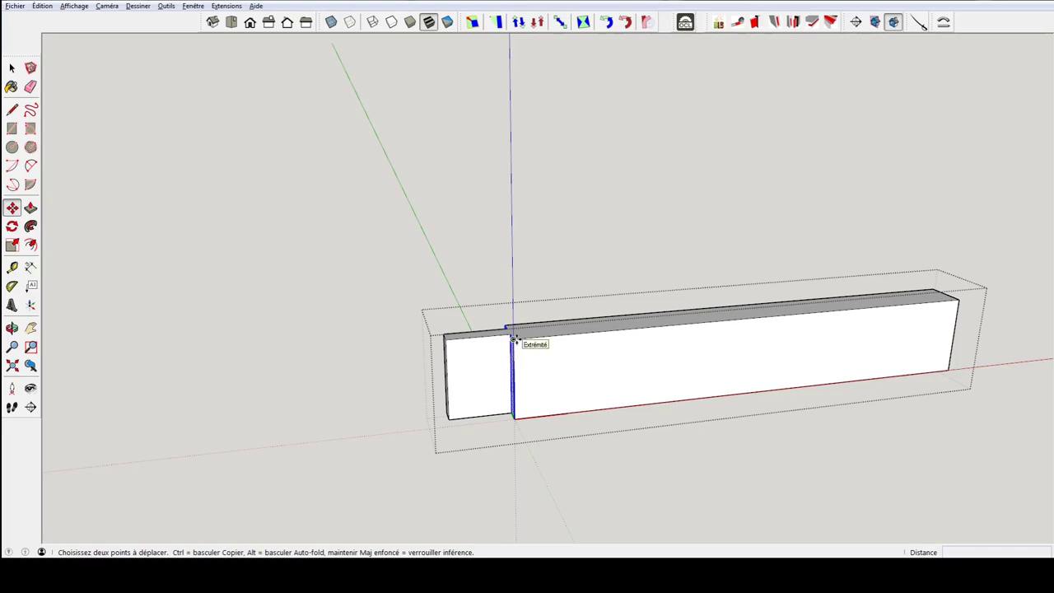
pyautogui.keyDown('ctrl'); pyautogui.click(516, 338); pyautogui.keyUp('ctrl')
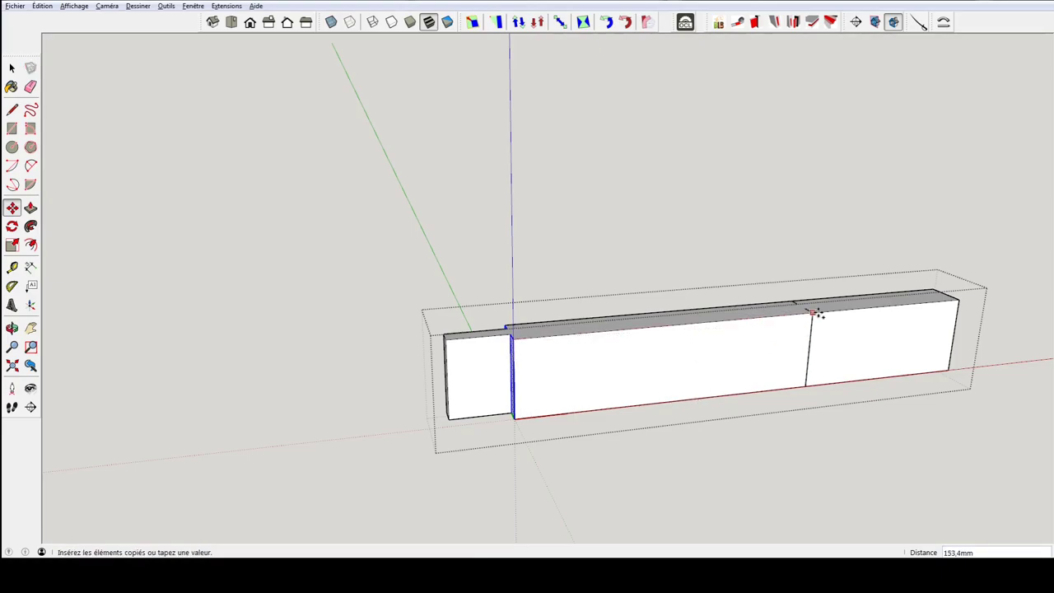
pyautogui.click(955, 300)
pyautogui.moveTo(956, 300); pyautogui.dragTo(572, 221, button='middle')
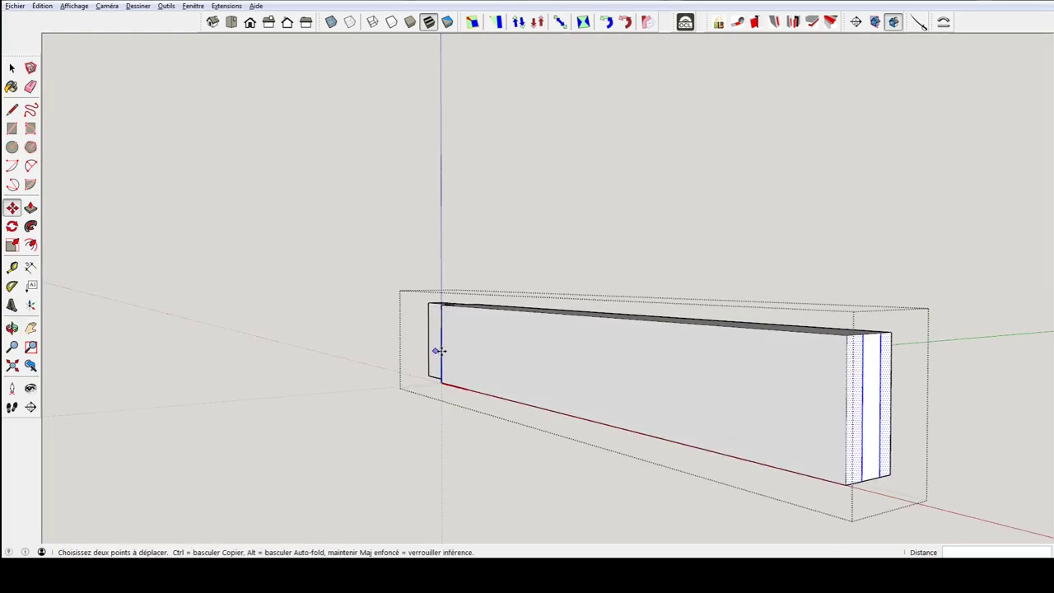
# - Pull the beam's narrow far-end face out 30 mm
pyautogui.press('space')
pyautogui.click(878, 387)
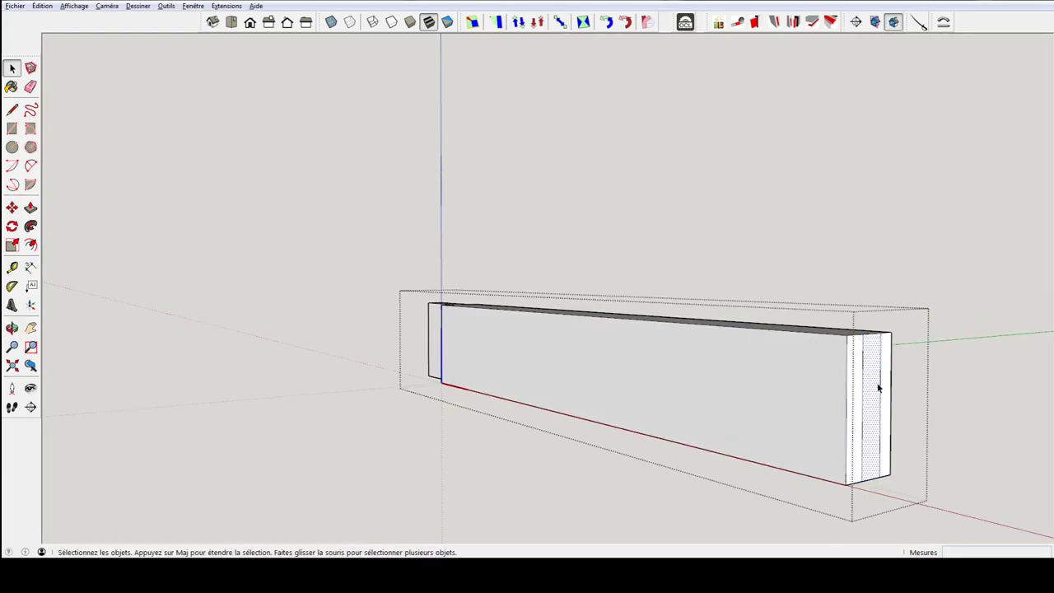
pyautogui.press('p')
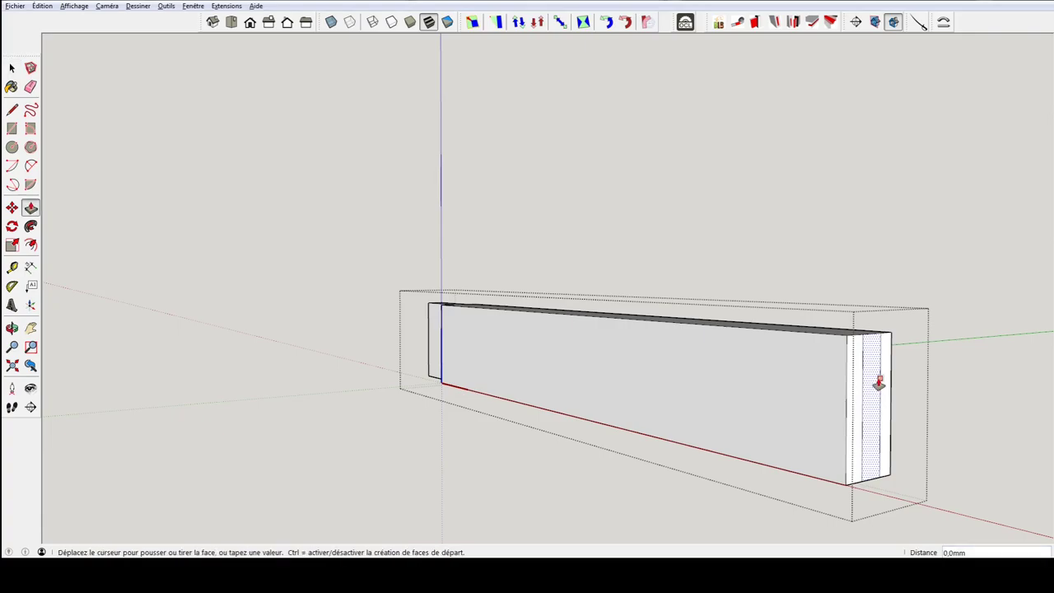
pyautogui.moveTo(875, 381); pyautogui.dragTo(934, 394)
pyautogui.write('30')
pyautogui.press('Return')
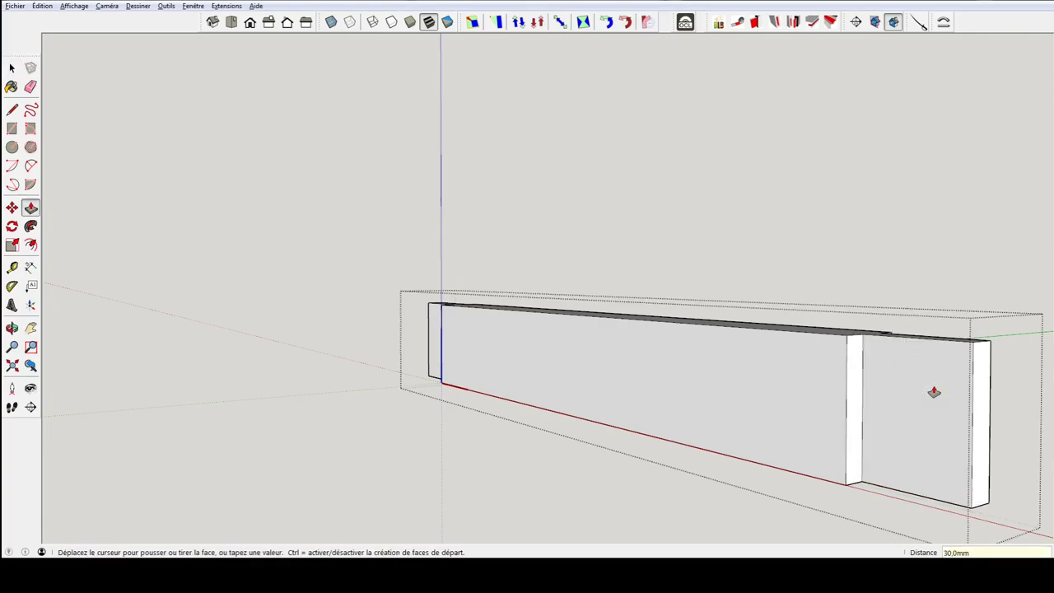
pyautogui.moveTo(934, 390)
pyautogui.mouseDown(button='middle')
pyautogui.moveTo(792, 299)
pyautogui.moveTo(923, 403)
pyautogui.moveTo(700, 275)
pyautogui.moveTo(772, 313)
pyautogui.moveTo(743, 304)
pyautogui.mouseUp(button='middle')
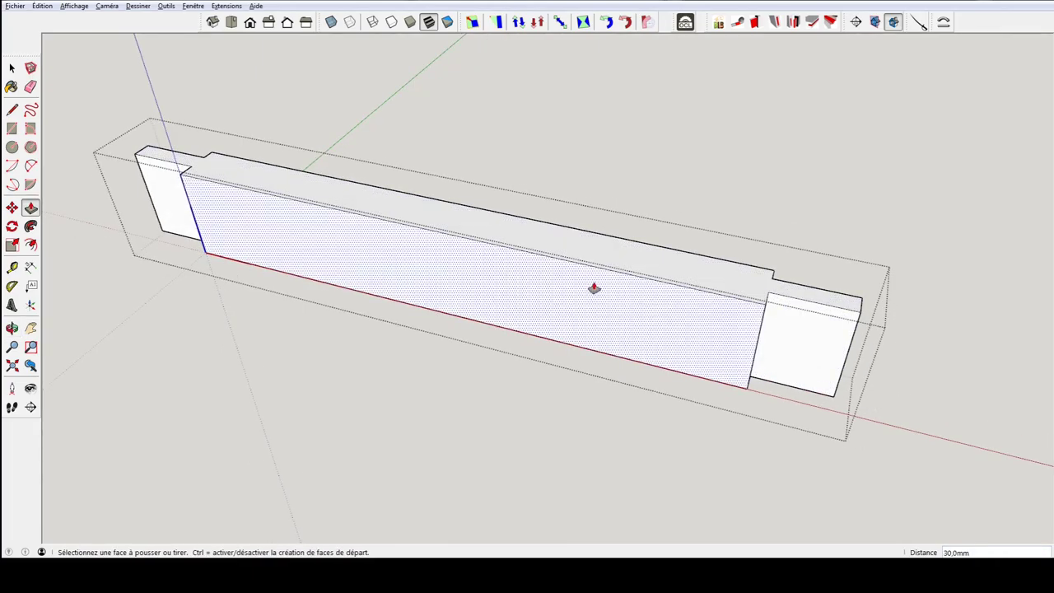
# - Orbit and zoom around the lower crossbar between the posts to inspect its stepped ends
pyautogui.scroll(1, 577, 266)
pyautogui.scroll(2, 564, 260)
pyautogui.scroll(-2, 563, 257)
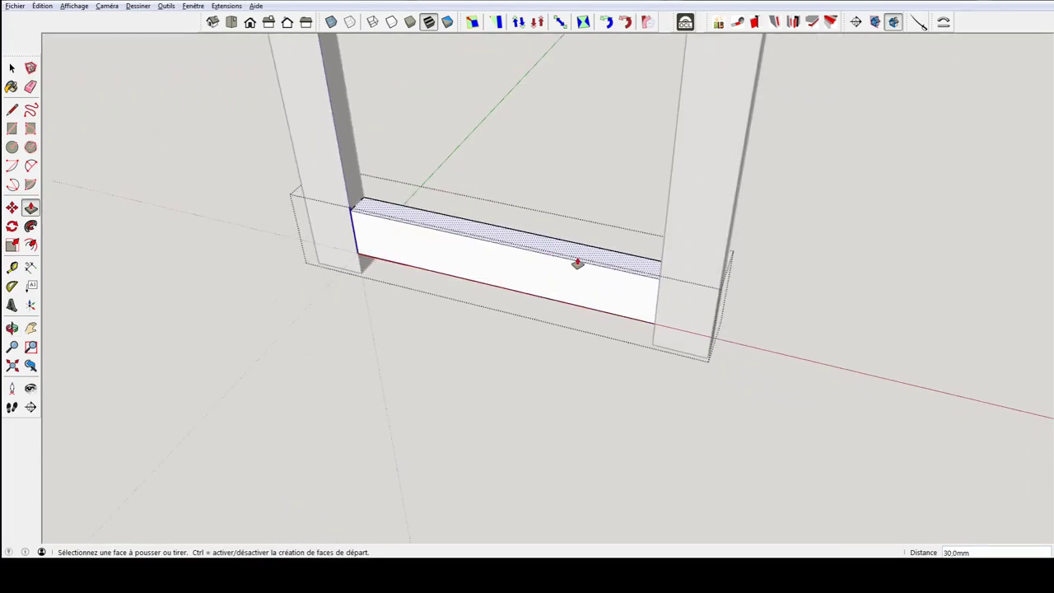
pyautogui.moveTo(576, 261)
pyautogui.mouseDown(button='middle')
pyautogui.moveTo(623, 228)
pyautogui.moveTo(634, 240)
pyautogui.mouseUp(button='middle')
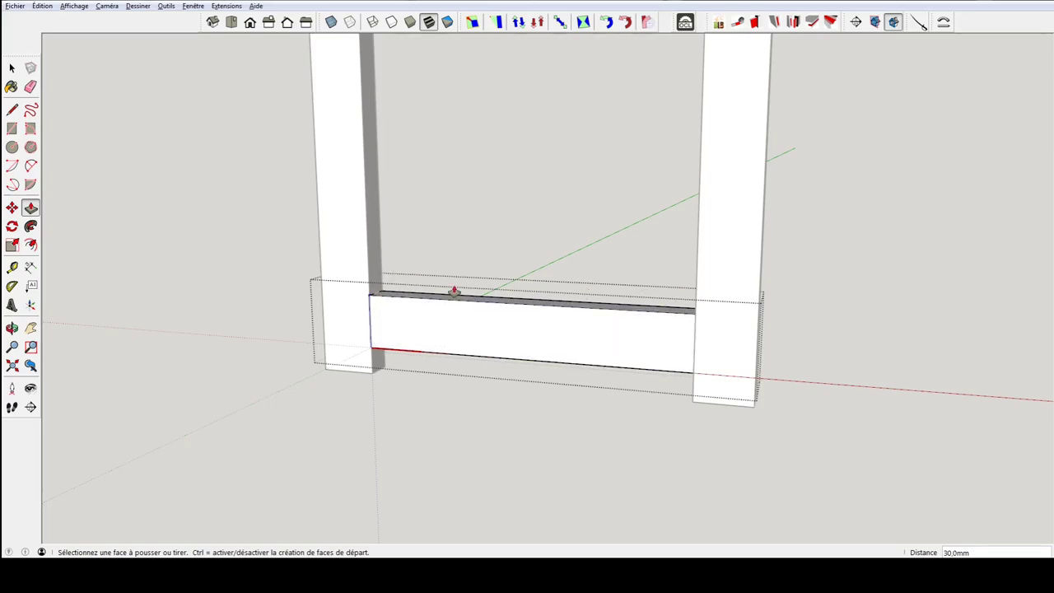
pyautogui.moveTo(453, 290); pyautogui.dragTo(983, 308, button='middle')
pyautogui.scroll(3, 671, 286)
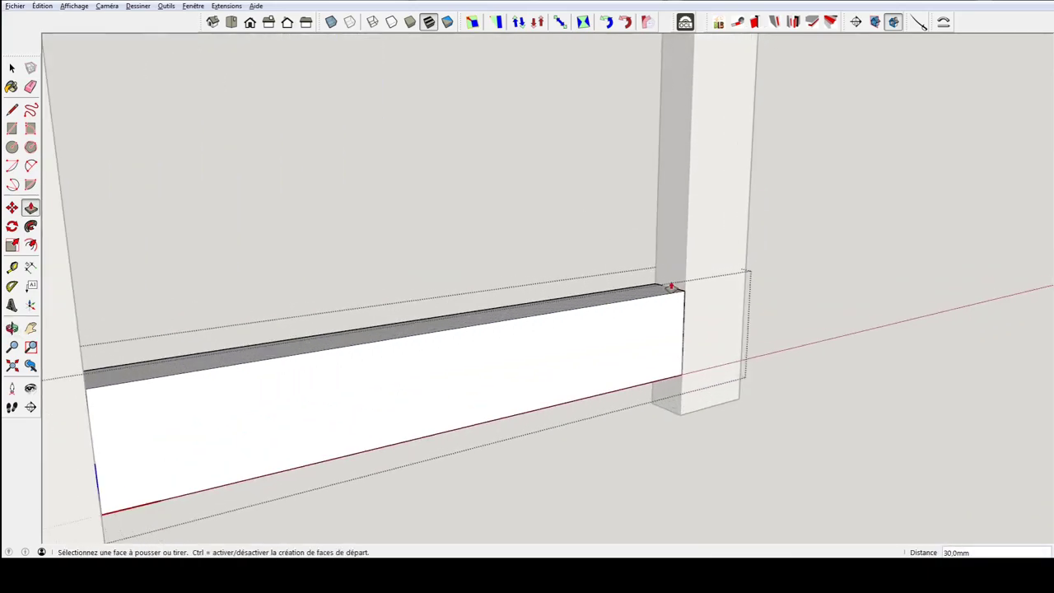
pyautogui.scroll(2, 671, 286)
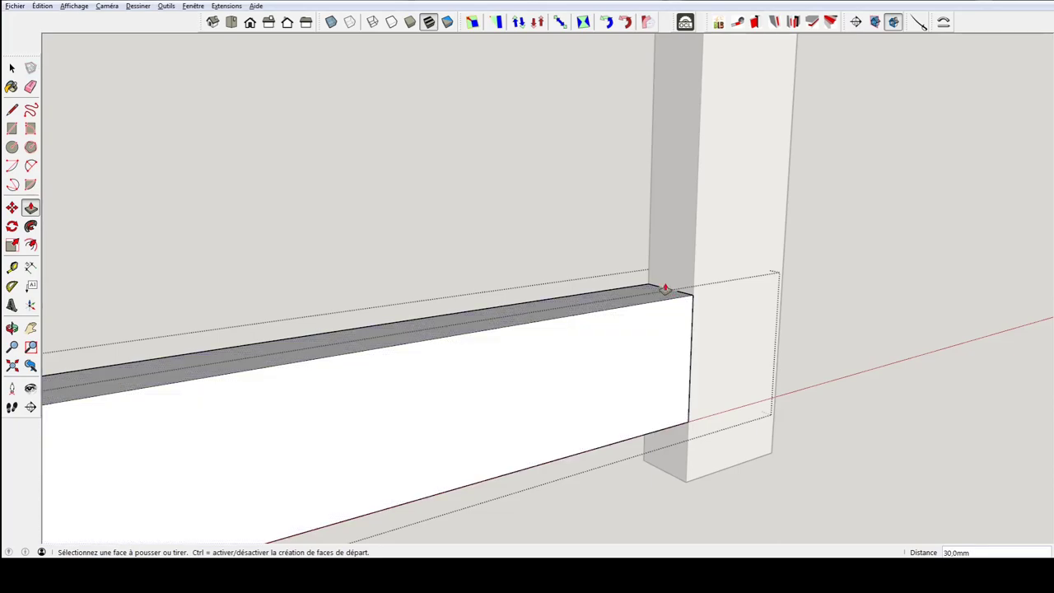
pyautogui.scroll(-2, 671, 288)
pyautogui.scroll(-3, 601, 255)
pyautogui.scroll(-1, 601, 346)
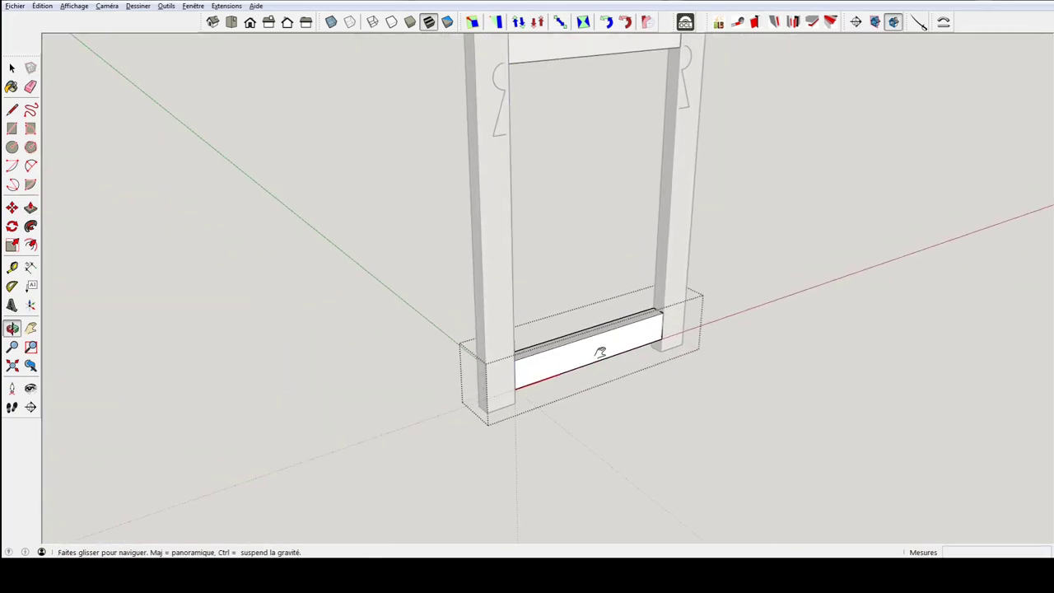
pyautogui.moveTo(627, 290)
pyautogui.mouseDown(button='middle')
pyautogui.moveTo(630, 340)
pyautogui.moveTo(621, 150)
pyautogui.moveTo(647, 62)
pyautogui.moveTo(656, 278)
pyautogui.moveTo(637, 332)
pyautogui.moveTo(640, 285)
pyautogui.mouseUp(button='middle')
pyautogui.scroll(3, 651, 290)
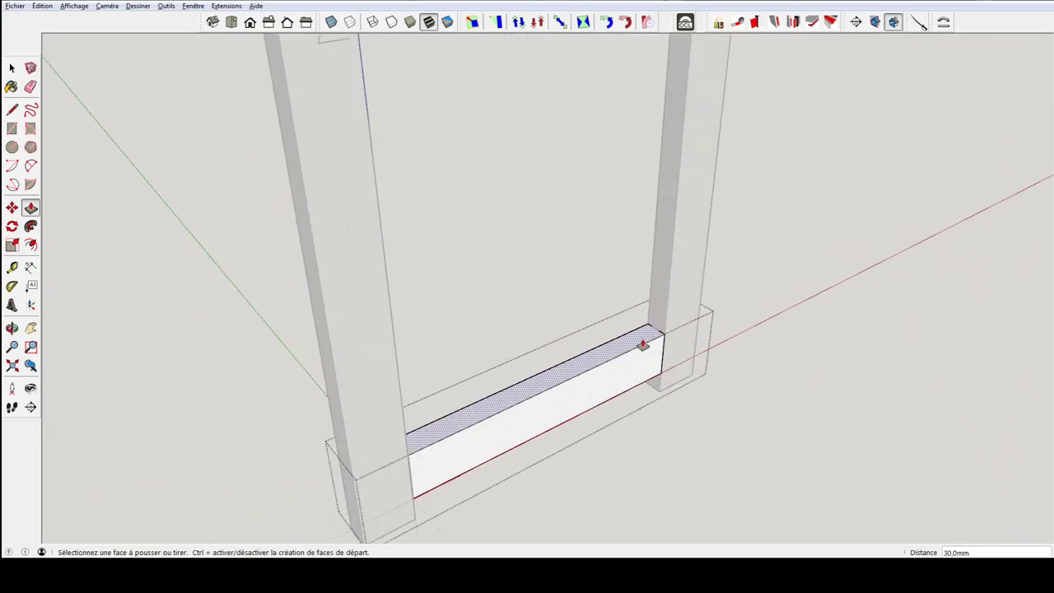
pyautogui.scroll(-3, 638, 338)
pyautogui.scroll(5, 650, 333)
# - Draw a line across the right end block and push its tenon top down 3 mm
pyautogui.scroll(1, 655, 329)
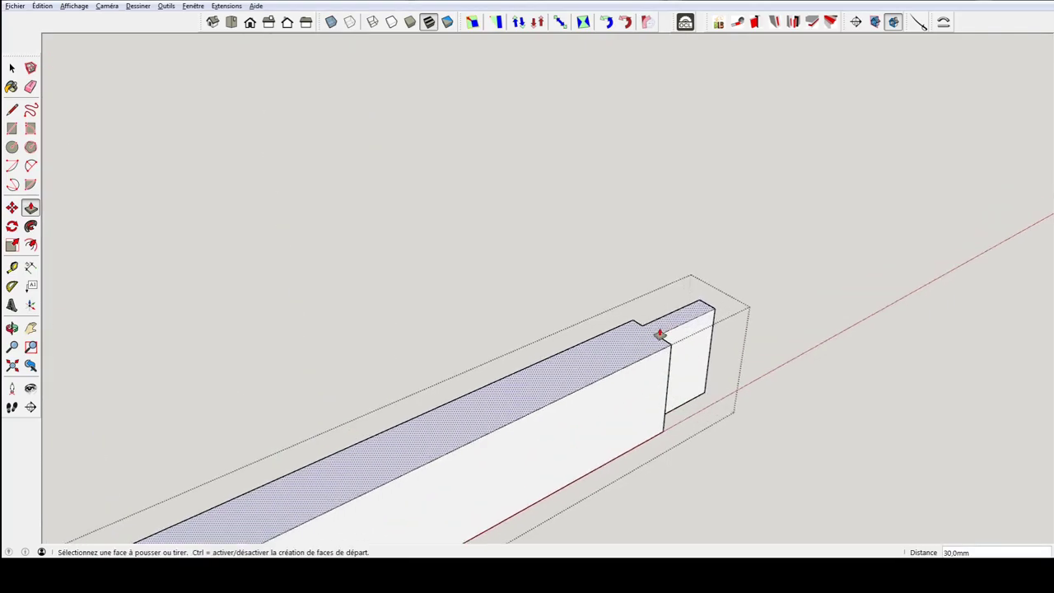
pyautogui.press('l')
pyautogui.click(641, 324)
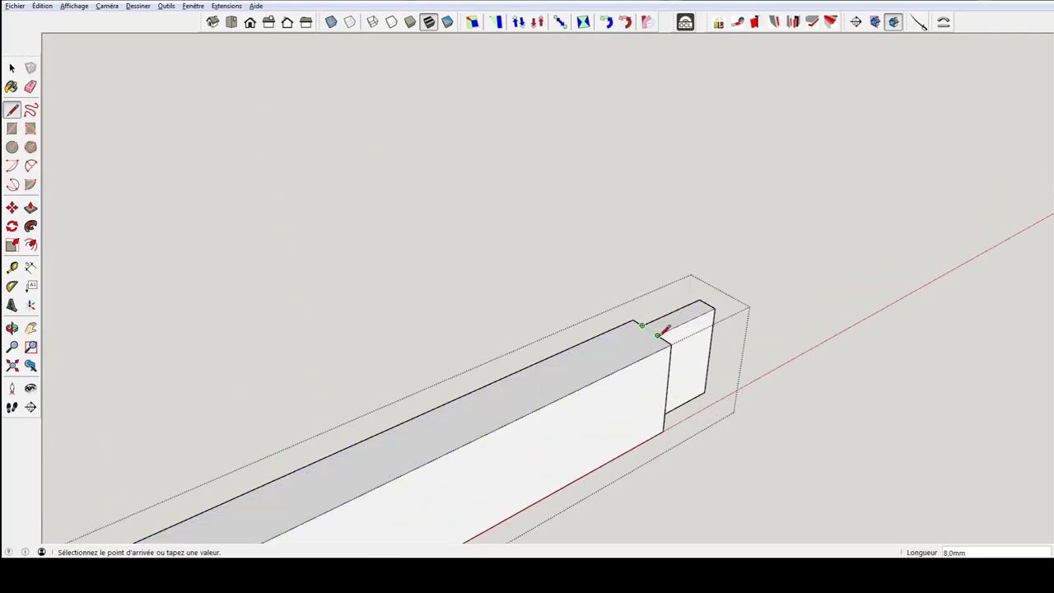
pyautogui.click(659, 334)
pyautogui.moveTo(682, 306)
pyautogui.mouseDown(button='middle')
pyautogui.moveTo(595, 318)
pyautogui.moveTo(628, 334)
pyautogui.mouseUp(button='middle')
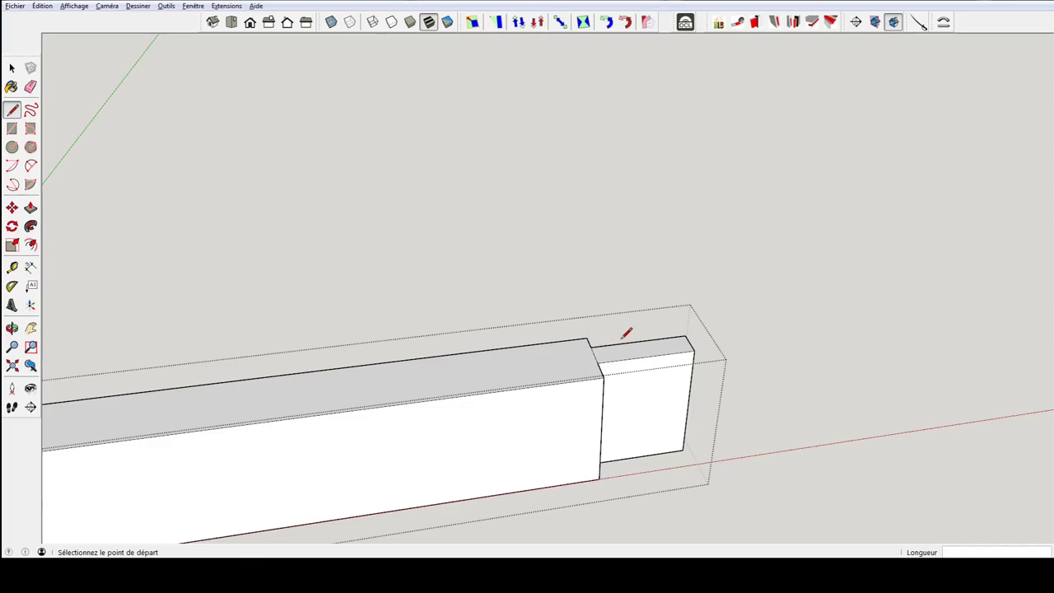
pyautogui.press('p')
pyautogui.click(680, 356)
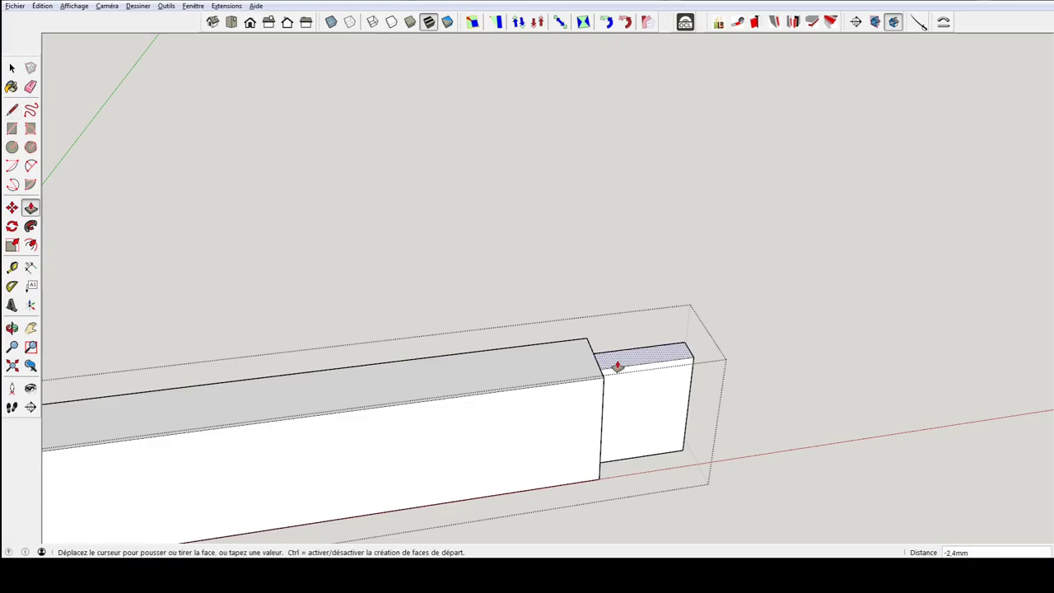
pyautogui.click(618, 365)
pyautogui.click(618, 364)
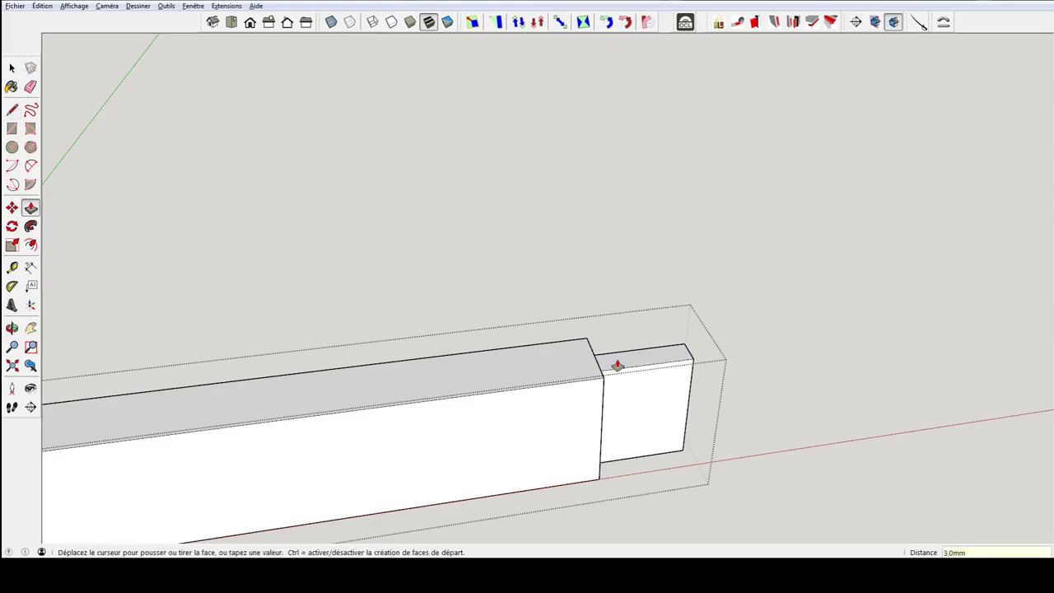
pyautogui.click(618, 365)
pyautogui.moveTo(618, 365)
pyautogui.mouseDown(button='middle')
pyautogui.moveTo(430, 329)
pyautogui.moveTo(598, 411)
pyautogui.moveTo(513, 365)
pyautogui.mouseUp(button='middle')
pyautogui.scroll(3, 598, 412)
pyautogui.scroll(-2, 505, 370)
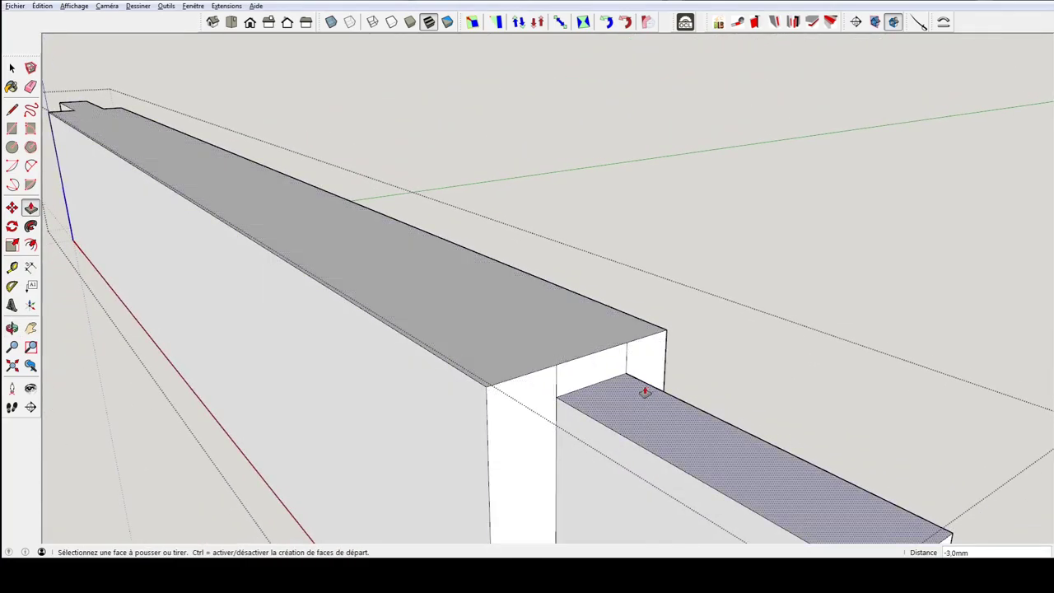
# - Lower the left tenon's top face to match the right end
pyautogui.press('e')
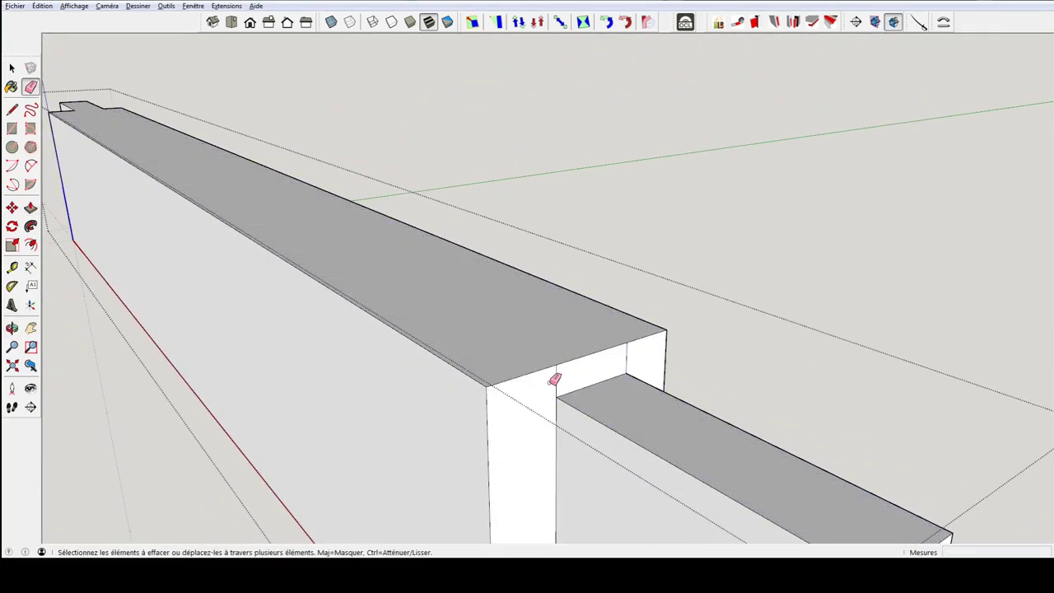
pyautogui.scroll(-3, 643, 362)
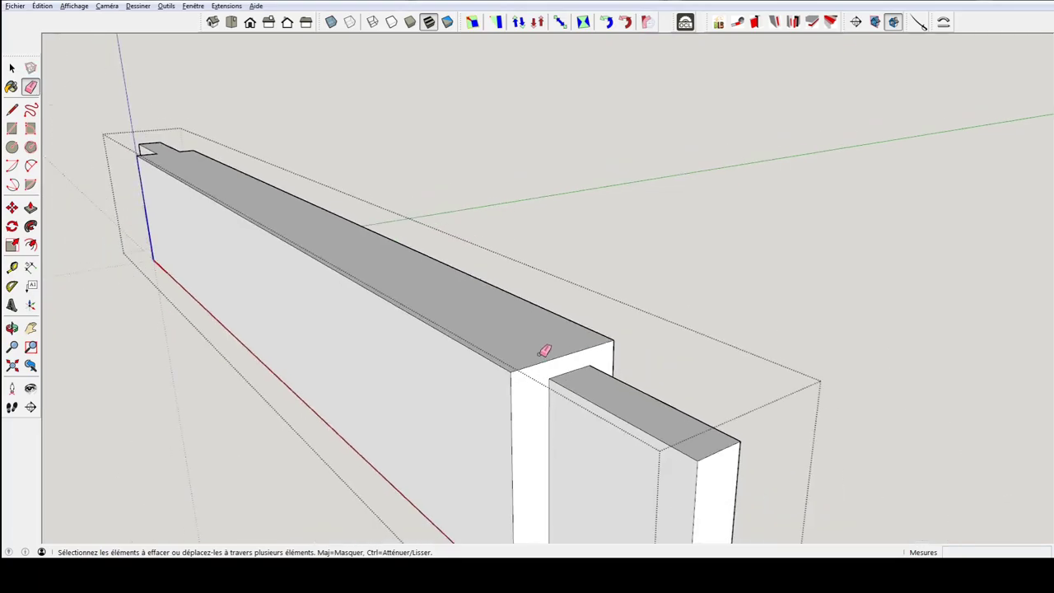
pyautogui.scroll(-3, 546, 356)
pyautogui.scroll(-2, 546, 357)
pyautogui.moveTo(336, 285)
pyautogui.mouseDown(button='middle')
pyautogui.moveTo(562, 329)
pyautogui.moveTo(678, 371)
pyautogui.moveTo(506, 338)
pyautogui.mouseUp(button='middle')
pyautogui.scroll(3, 458, 327)
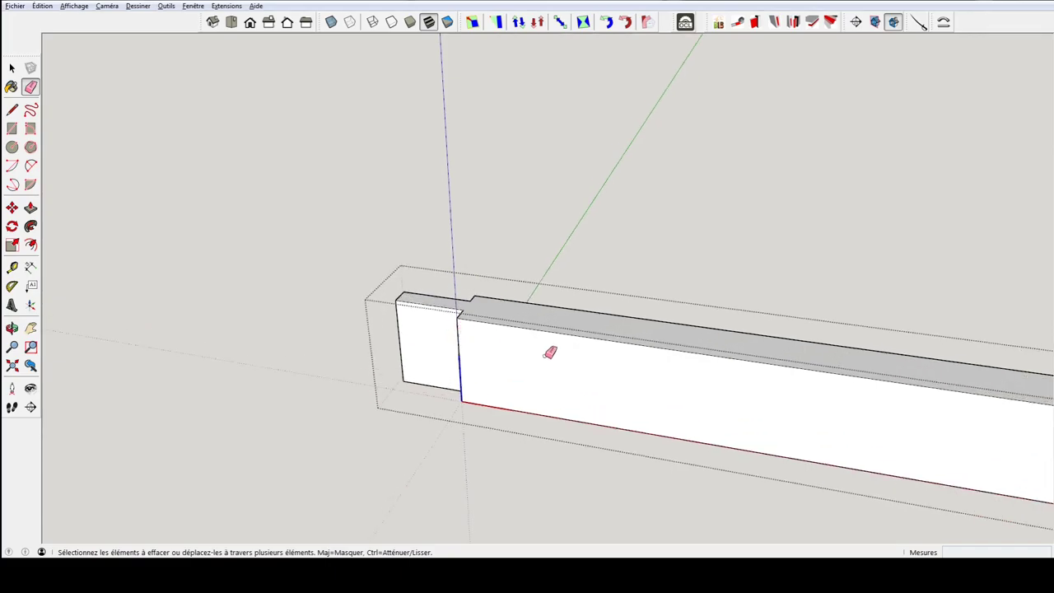
pyautogui.scroll(-2, 470, 343)
pyautogui.scroll(-2, 431, 324)
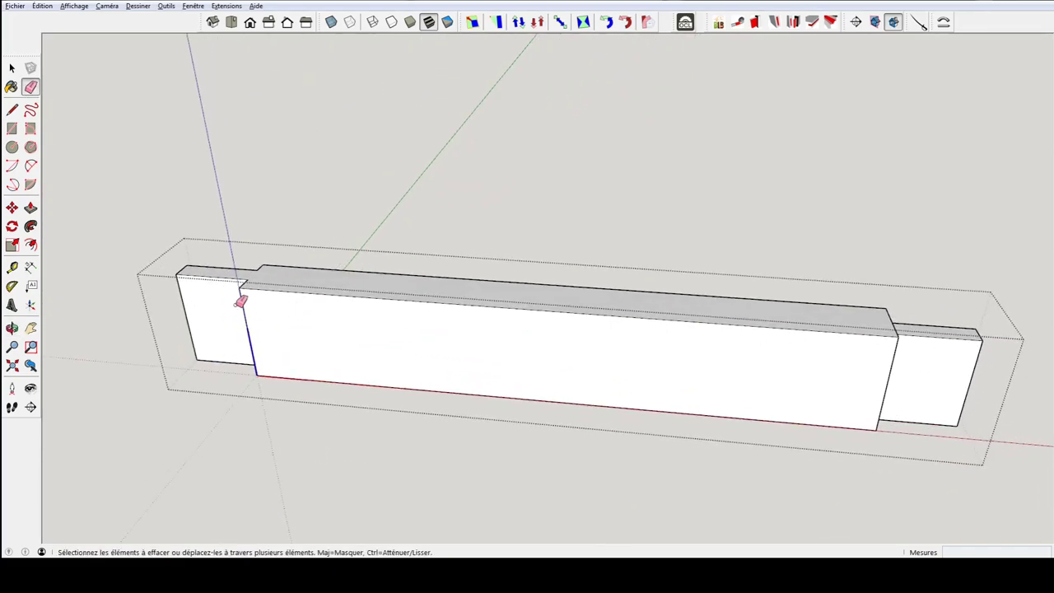
pyautogui.press('l')
pyautogui.click(258, 267)
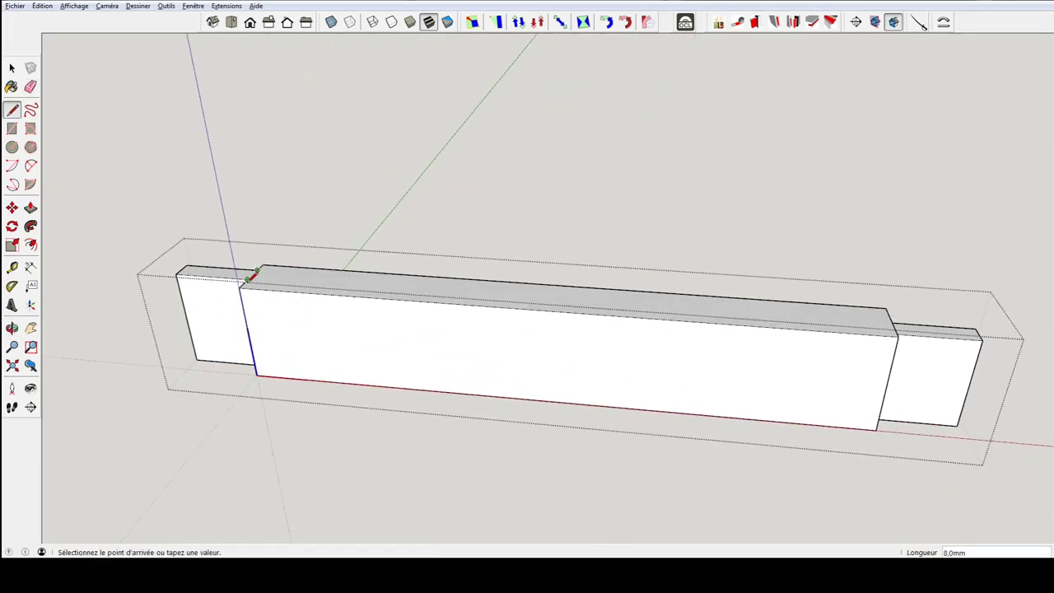
pyautogui.press('Escape')
pyautogui.press('space')
pyautogui.press('p')
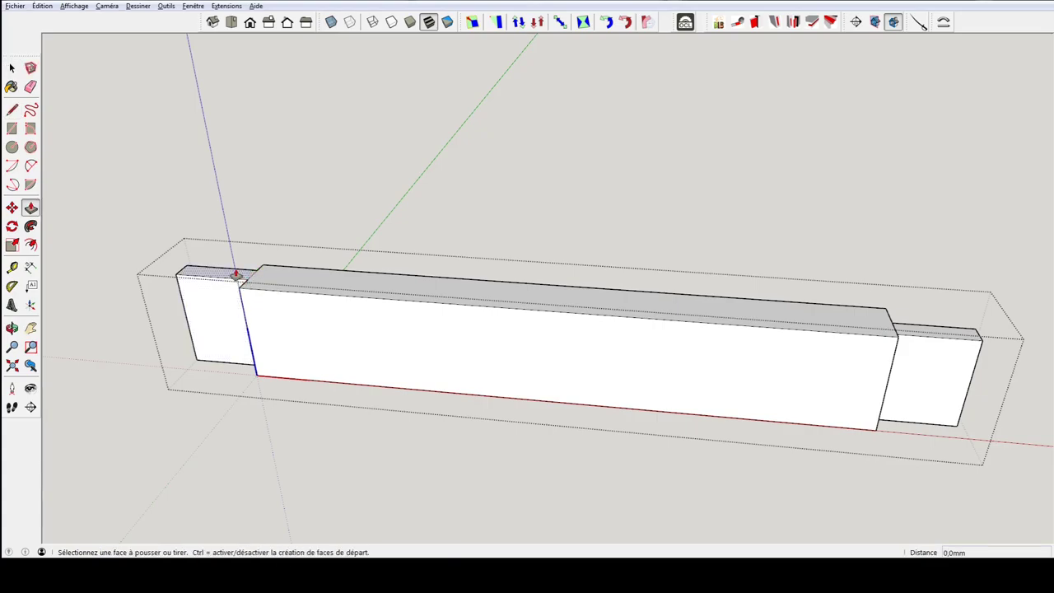
pyautogui.click(233, 275)
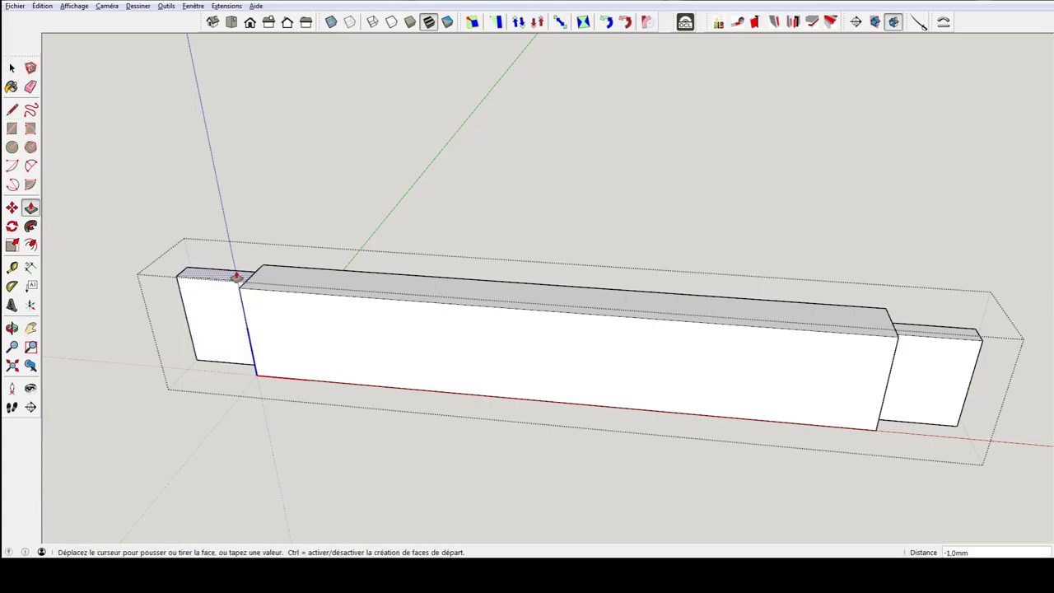
pyautogui.click(941, 337)
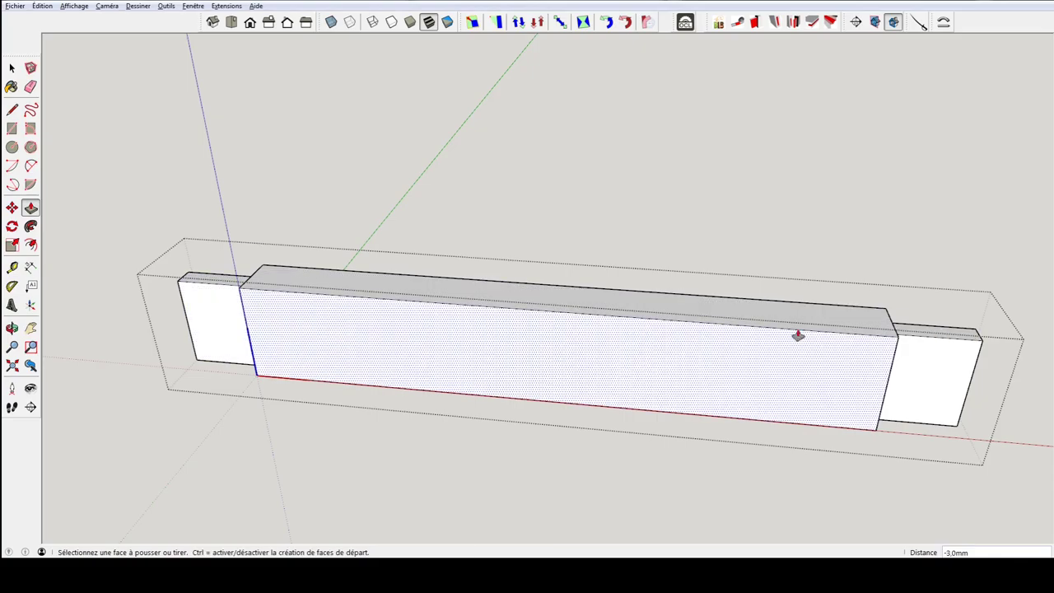
pyautogui.moveTo(233, 261); pyautogui.dragTo(628, 249, button='middle')
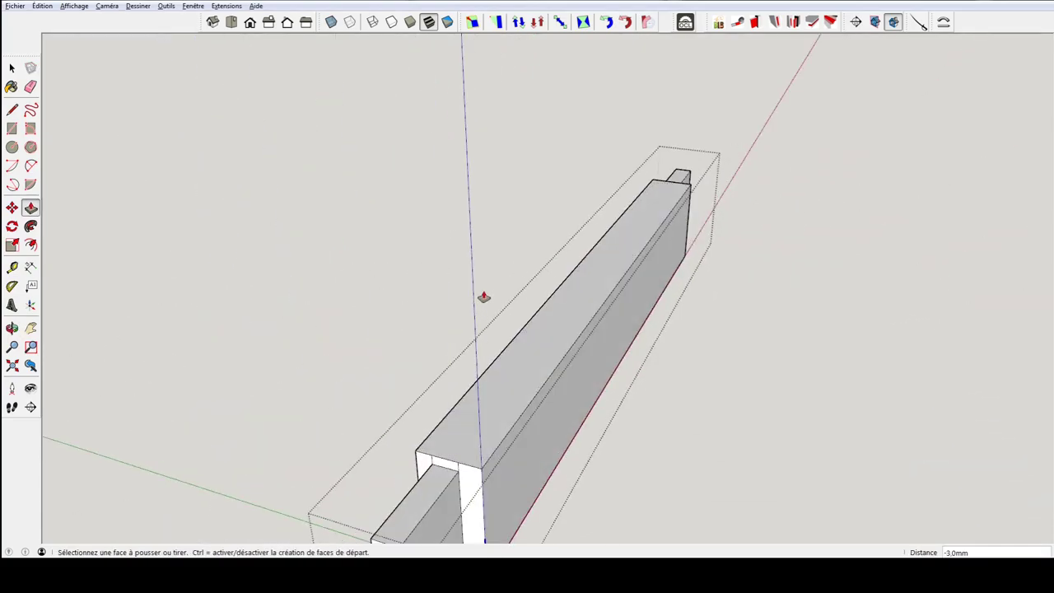
pyautogui.moveTo(482, 299)
pyautogui.mouseDown(button='middle')
pyautogui.moveTo(438, 140)
pyautogui.moveTo(428, 192)
pyautogui.moveTo(393, 238)
pyautogui.mouseUp(button='middle')
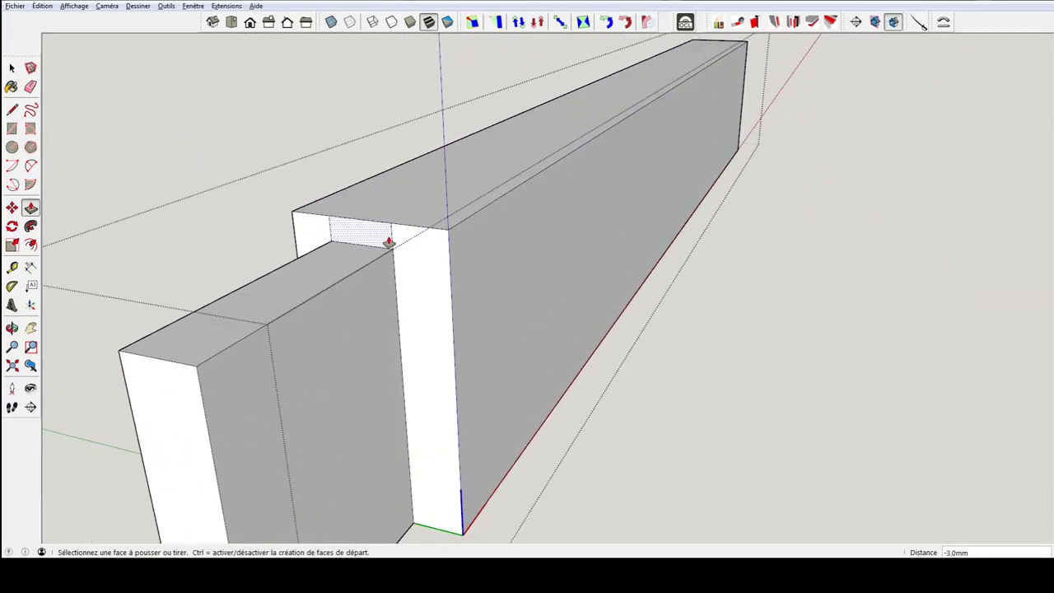
# - Erase the leftover edge at the crossbar's inner top corner
pyautogui.press('e')
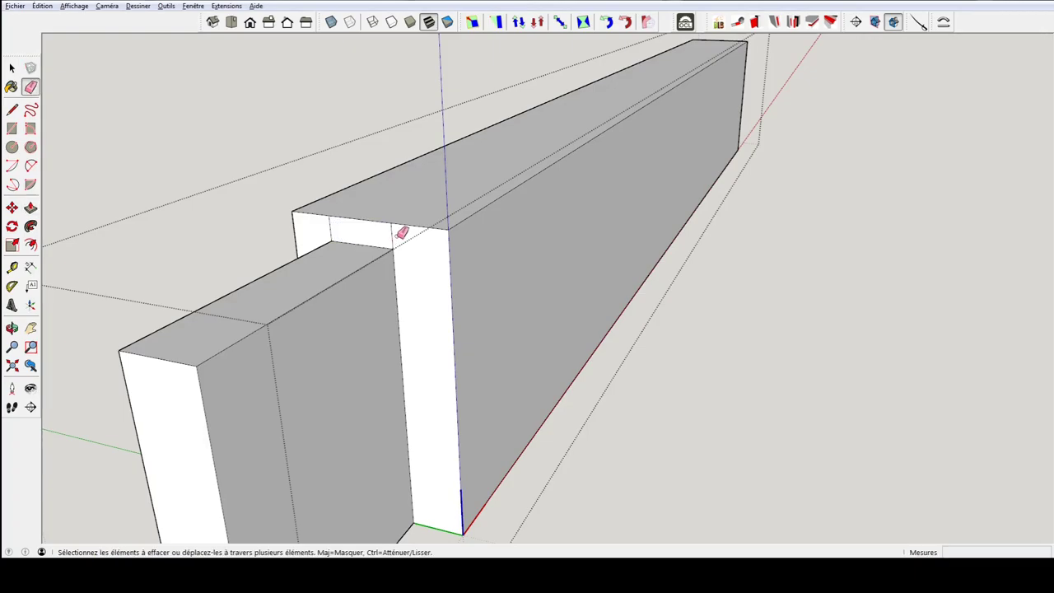
pyautogui.moveTo(395, 233); pyautogui.dragTo(344, 230)
pyautogui.scroll(-3, 438, 242)
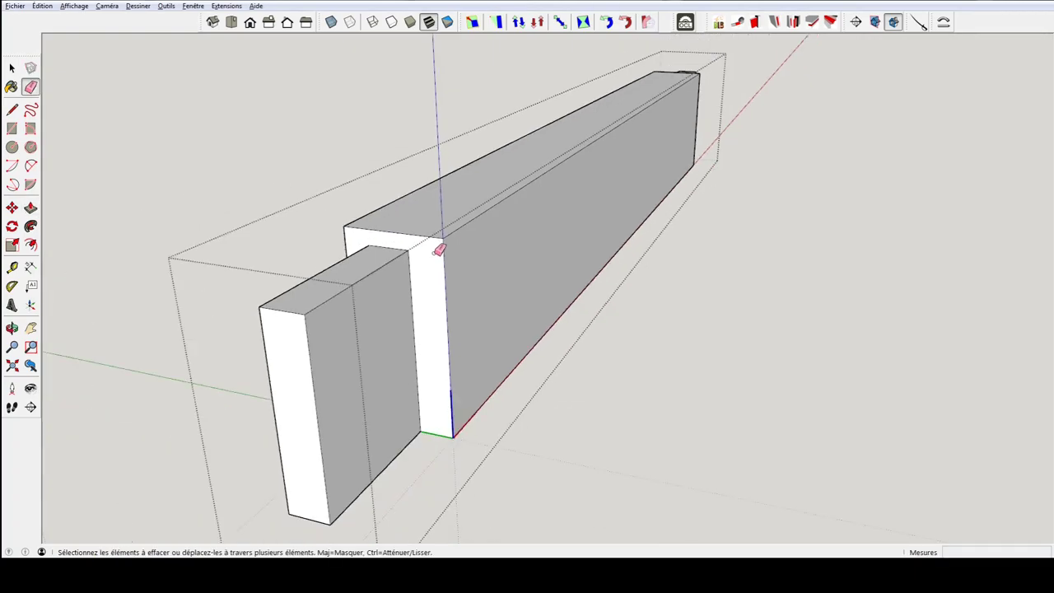
pyautogui.scroll(-3, 438, 242)
pyautogui.press('space')
pyautogui.scroll(10, 625, 305)
pyautogui.scroll(-3, 626, 304)
# - Inspect the top crossbar's mortise joint in the top-left post with X-ray toggled on, then off
pyautogui.moveTo(631, 308); pyautogui.dragTo(420, 263, button='middle')
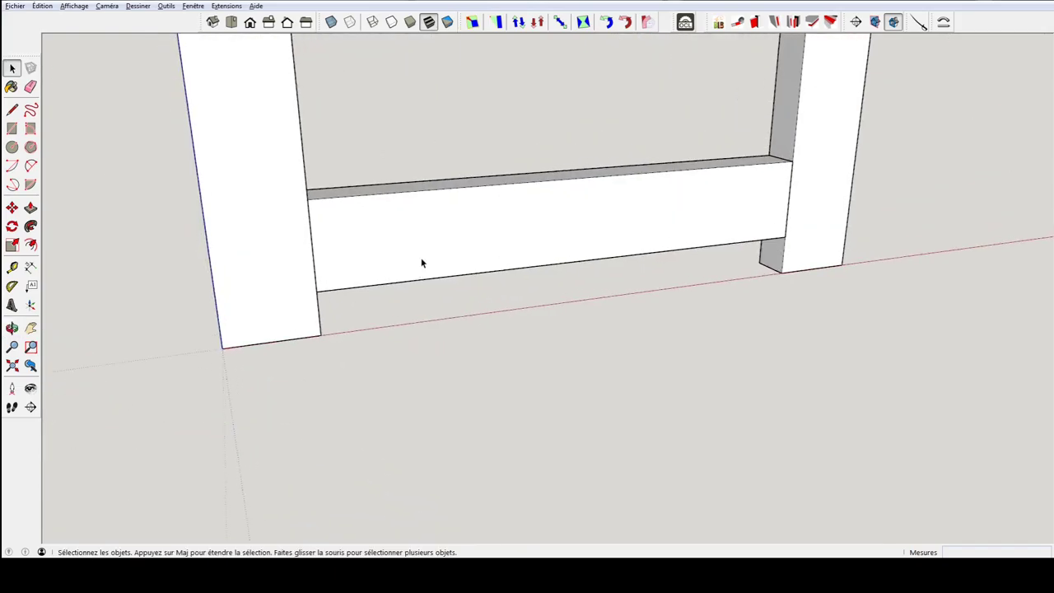
pyautogui.scroll(-3, 433, 247)
pyautogui.scroll(-3, 434, 189)
pyautogui.scroll(-2, 433, 155)
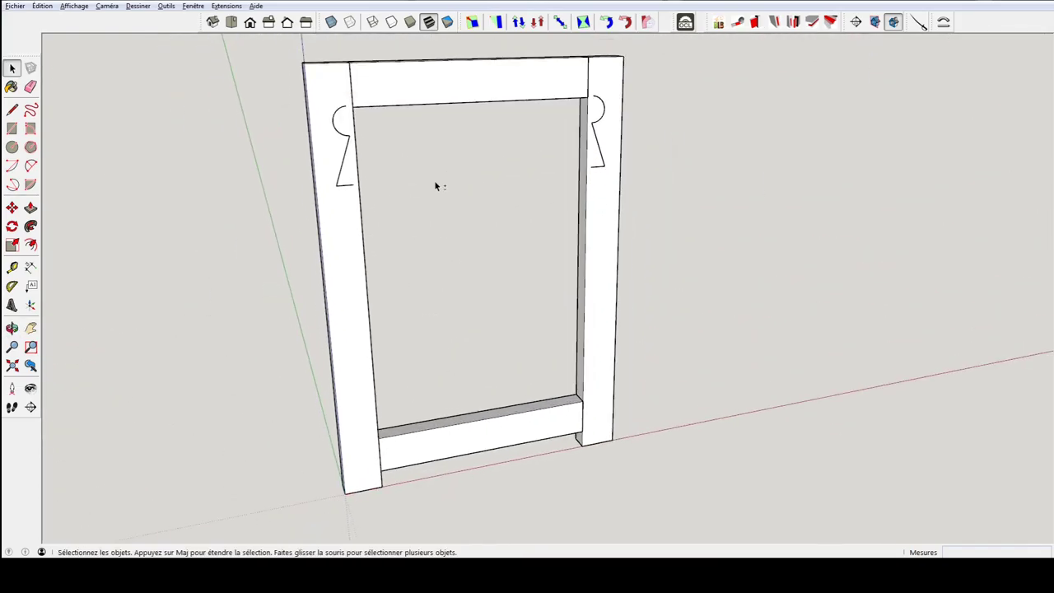
pyautogui.moveTo(435, 184)
pyautogui.mouseDown(button='middle')
pyautogui.moveTo(414, 224)
pyautogui.moveTo(361, 230)
pyautogui.mouseUp(button='middle')
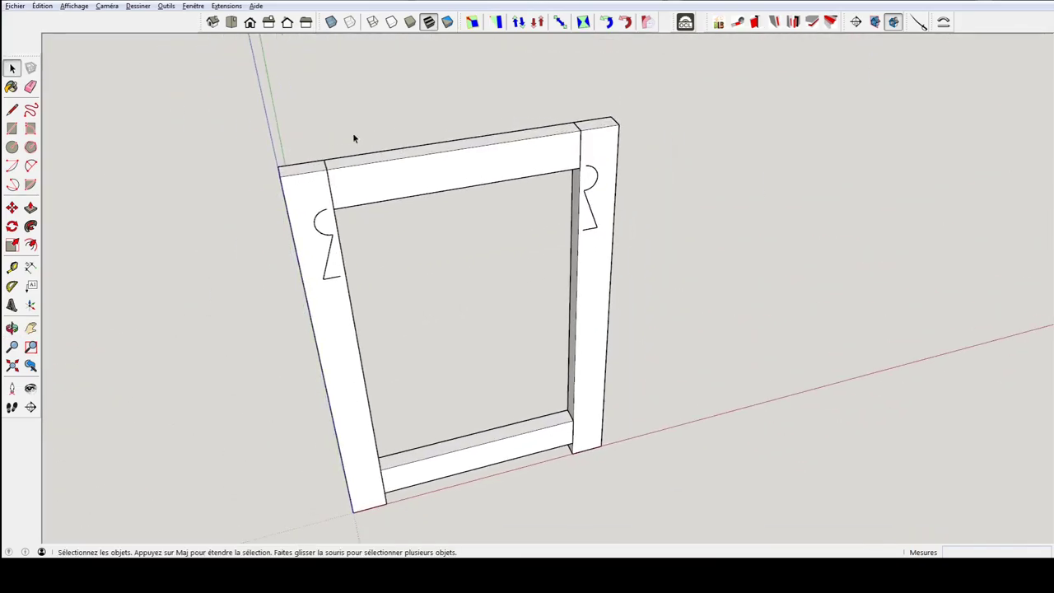
pyautogui.scroll(2, 317, 175)
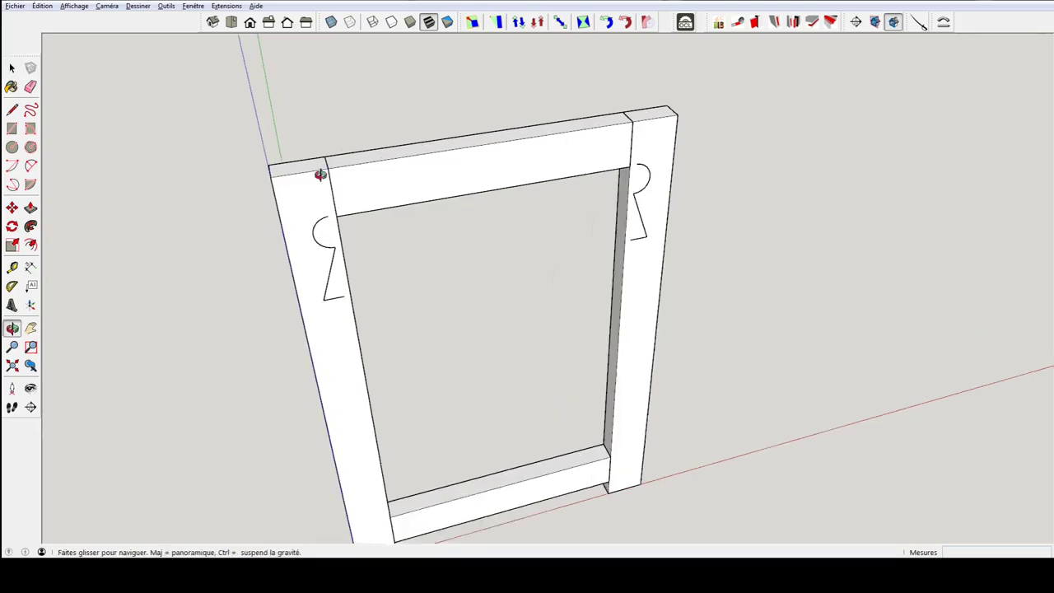
pyautogui.scroll(3, 332, 171)
pyautogui.scroll(2, 206, 212)
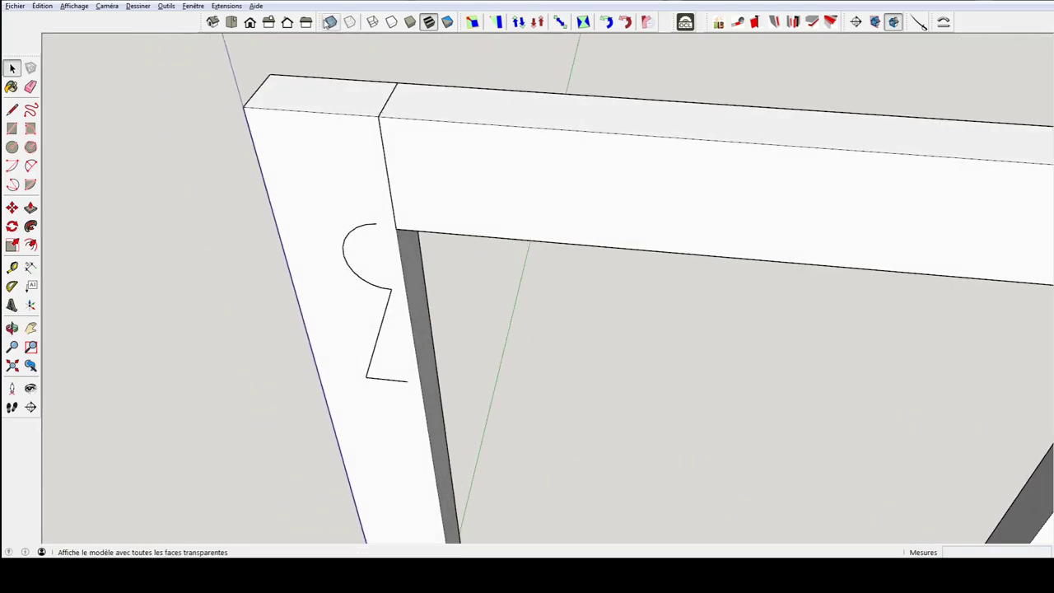
pyautogui.click(331, 22)
pyautogui.moveTo(382, 140)
pyautogui.mouseDown(button='middle')
pyautogui.moveTo(247, 83)
pyautogui.moveTo(430, 99)
pyautogui.mouseUp(button='middle')
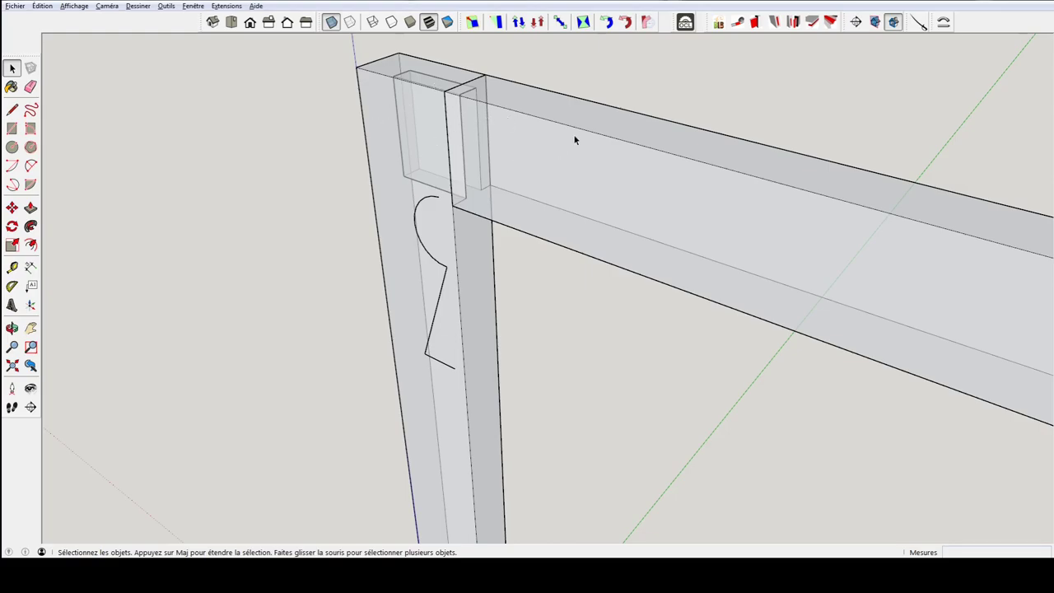
pyautogui.click(331, 22)
# - Select the top crossbar and view the whole frame
pyautogui.click(631, 175)
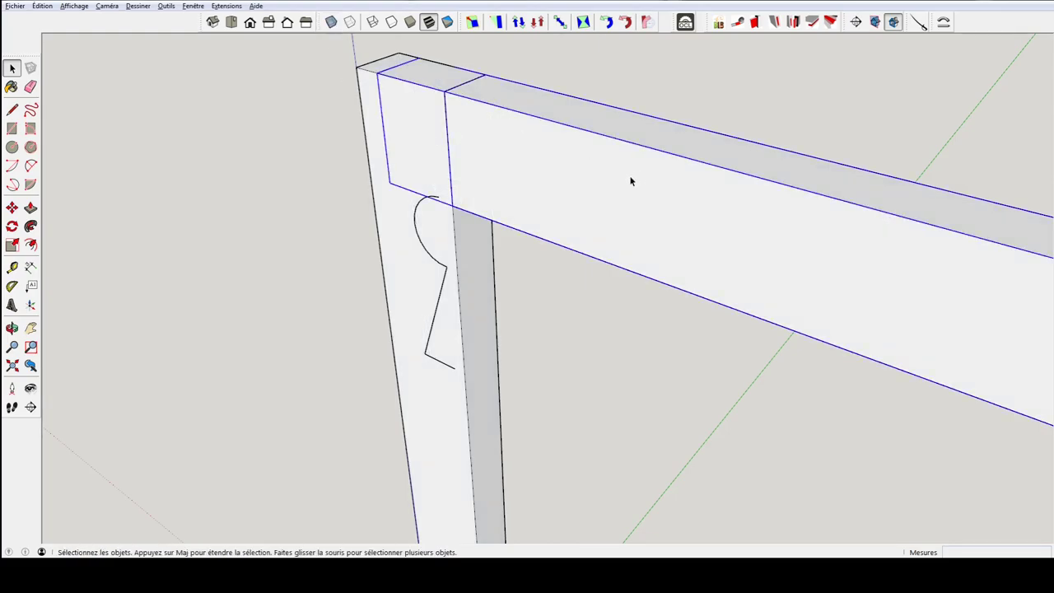
pyautogui.moveTo(630, 174); pyautogui.dragTo(621, 216, button='middle')
pyautogui.scroll(-3, 620, 215)
pyautogui.moveTo(411, 94); pyautogui.dragTo(466, 94, button='middle')
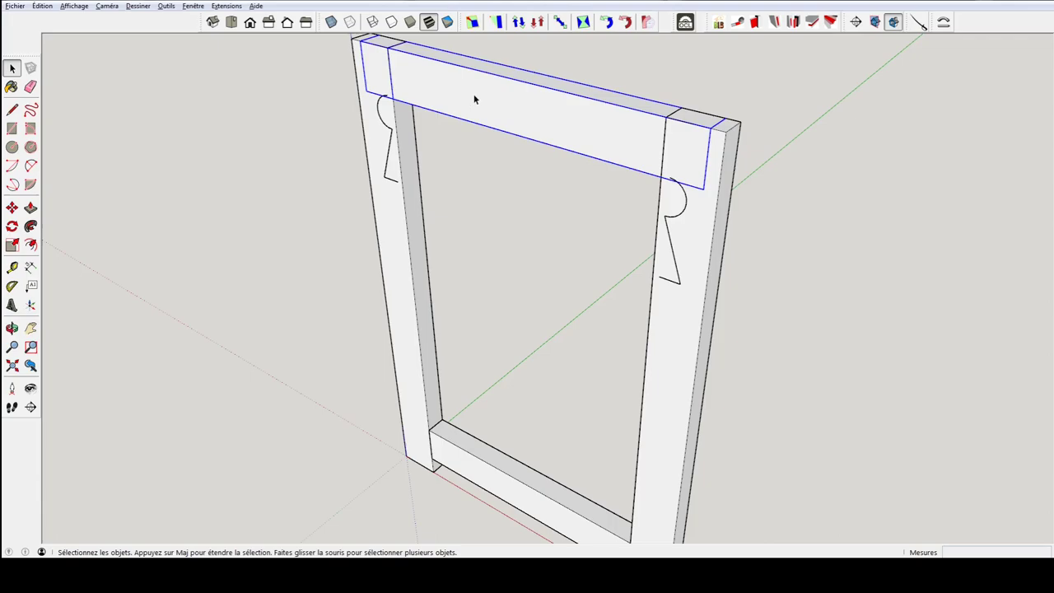
# - Make the top crossbar component unique (Rendre unique) and open it for editing
pyautogui.rightClick(475, 100)
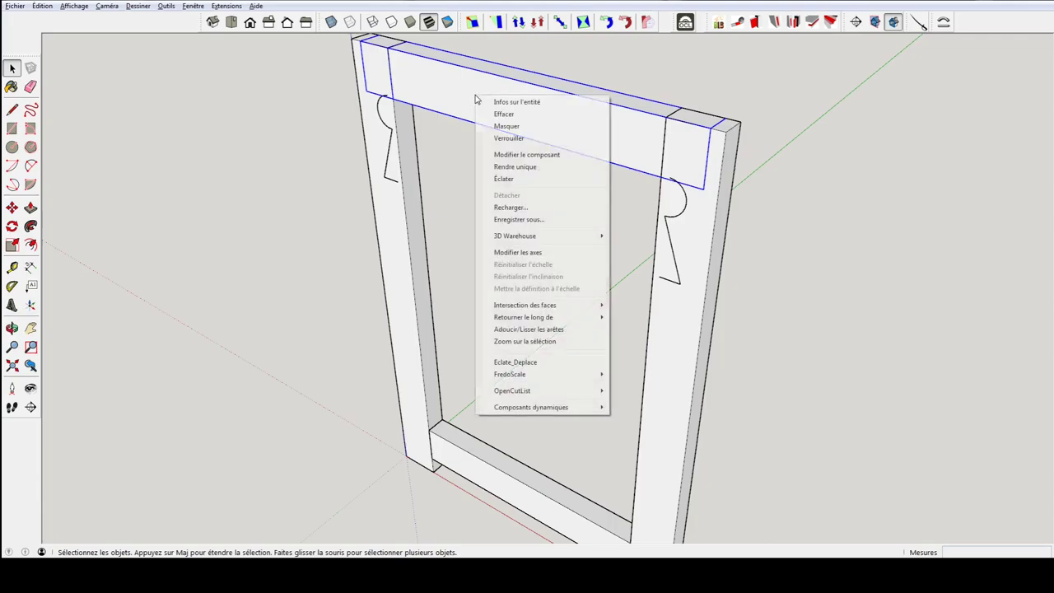
pyautogui.click(508, 168)
pyautogui.doubleClick(482, 118)
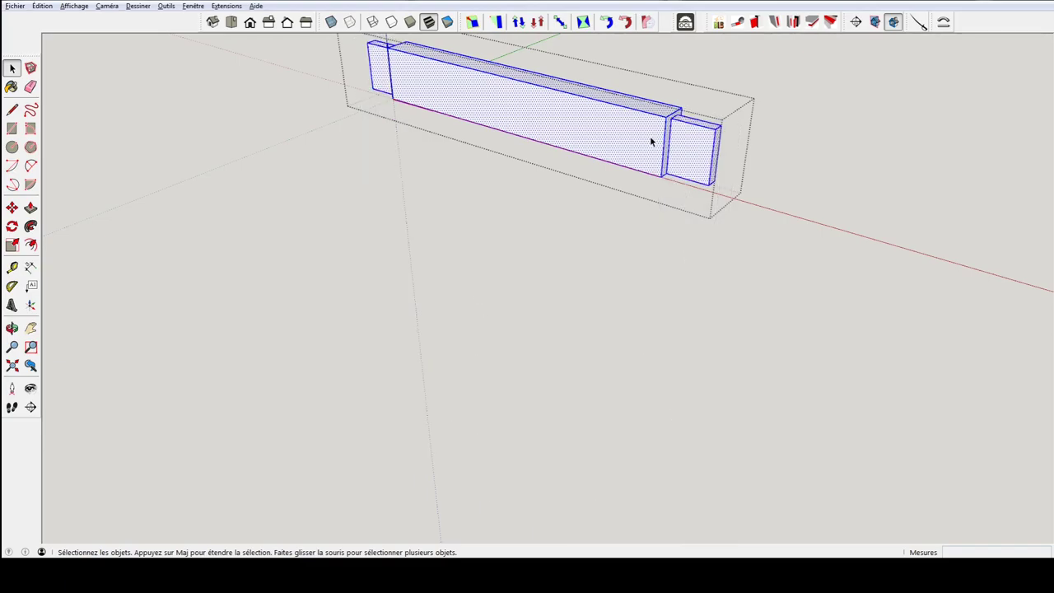
# - Push the right tenon's top face down 10 mm
pyautogui.moveTo(647, 148); pyautogui.dragTo(606, 211, button='middle')
pyautogui.scroll(3, 606, 211)
pyautogui.scroll(2, 635, 219)
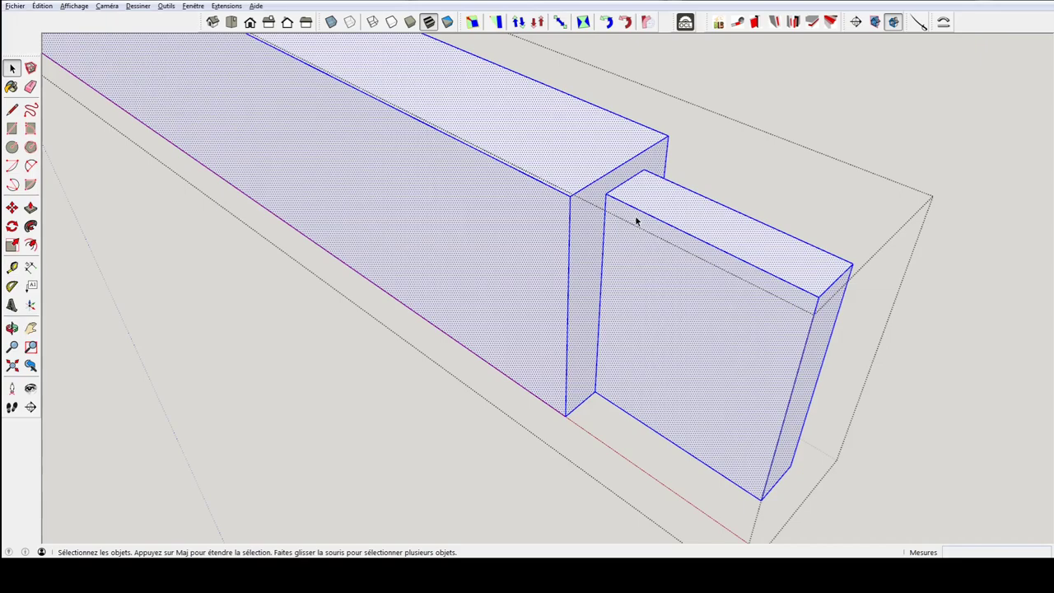
pyautogui.scroll(2, 634, 219)
pyautogui.scroll(2, 640, 203)
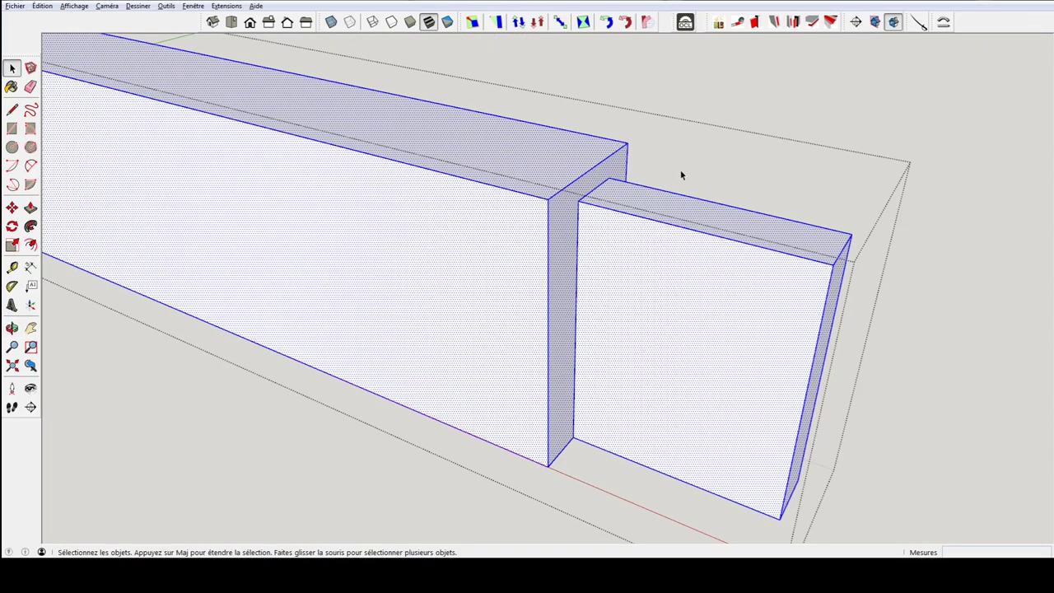
pyautogui.click(637, 205)
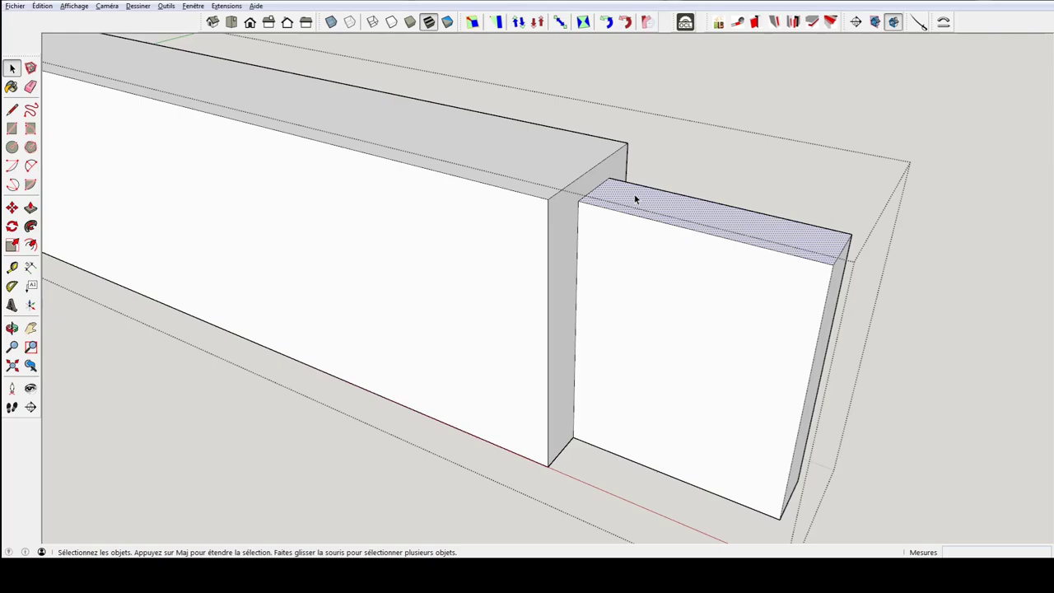
pyautogui.press('p')
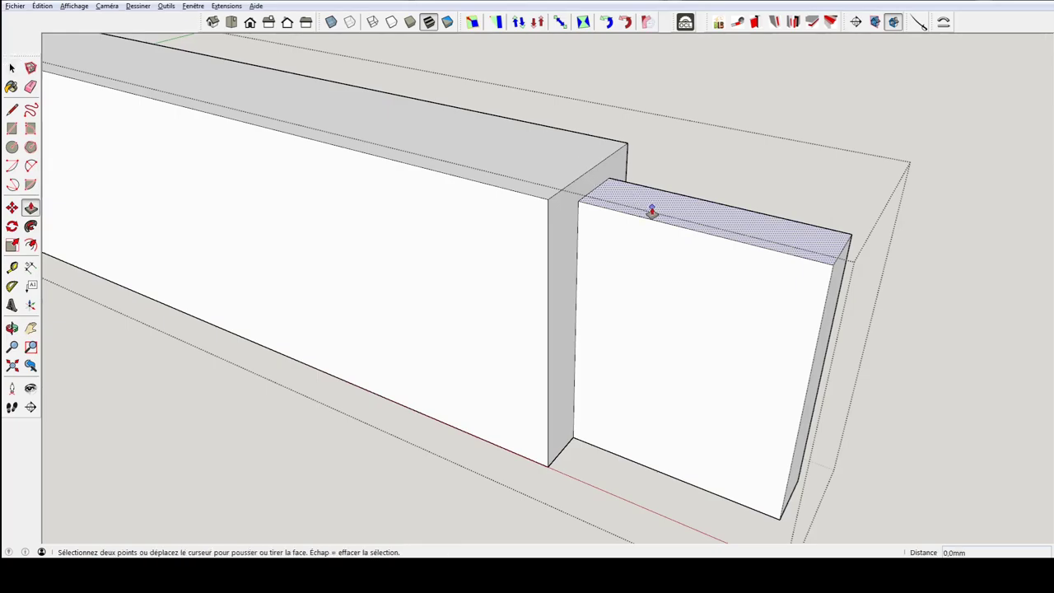
pyautogui.click(651, 211)
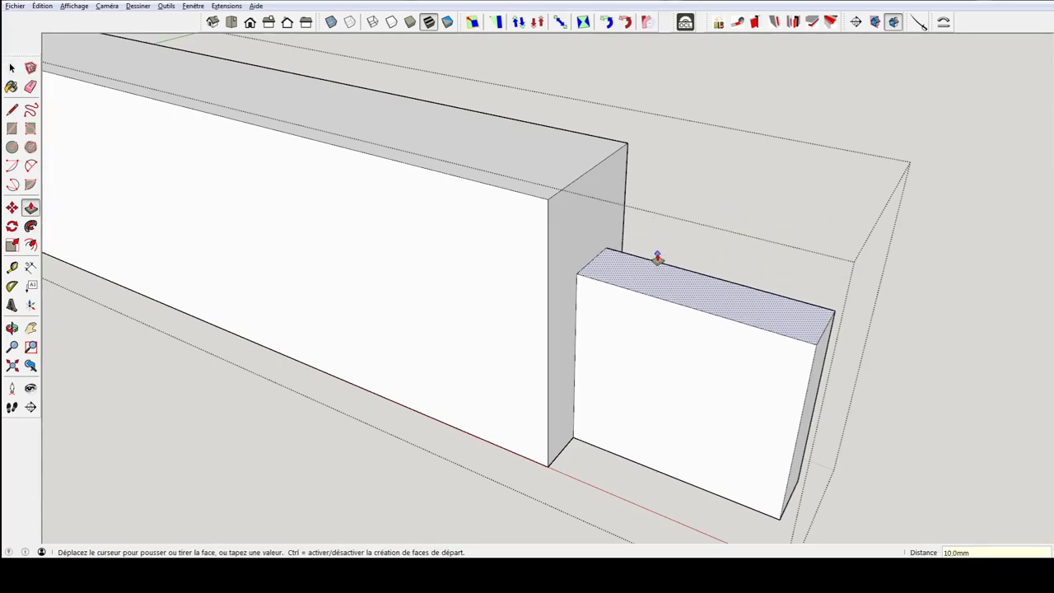
pyautogui.click(623, 254)
# - Push the left tenon's top face down 10 mm
pyautogui.scroll(-3, 494, 273)
pyautogui.moveTo(482, 271); pyautogui.dragTo(266, 213, button='middle')
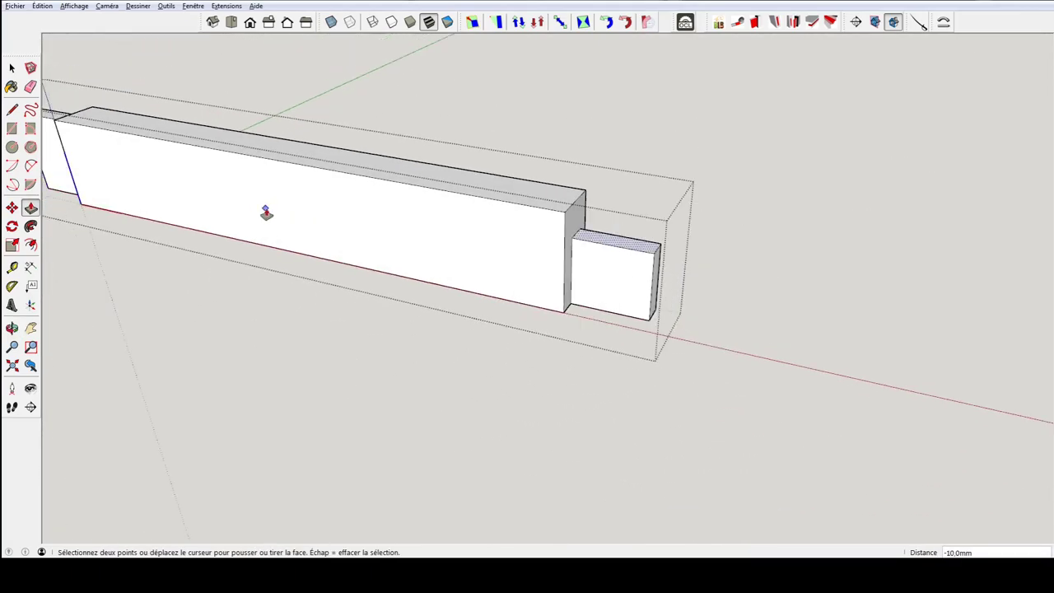
pyautogui.scroll(-3, 376, 219)
pyautogui.scroll(5, 216, 153)
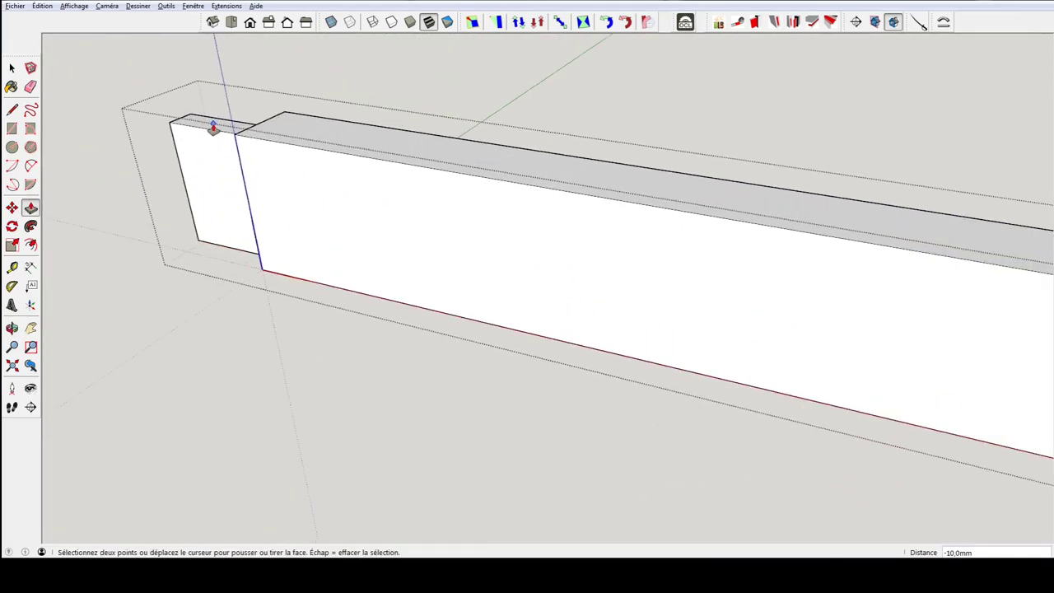
pyautogui.click(213, 129)
pyautogui.moveTo(213, 132); pyautogui.dragTo(207, 131, button='middle')
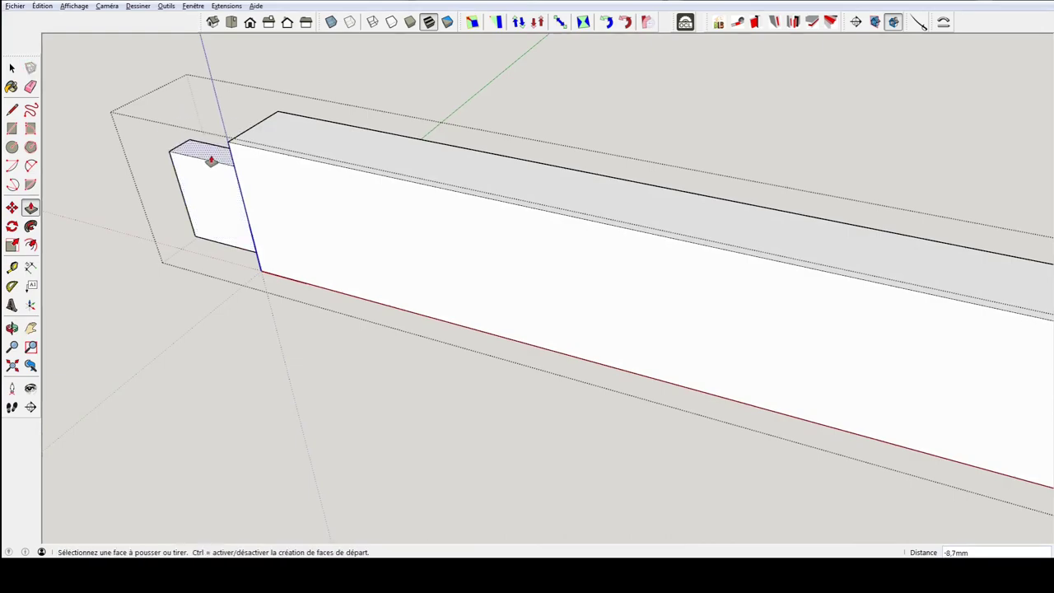
pyautogui.click(212, 159)
pyautogui.scroll(-5, 212, 159)
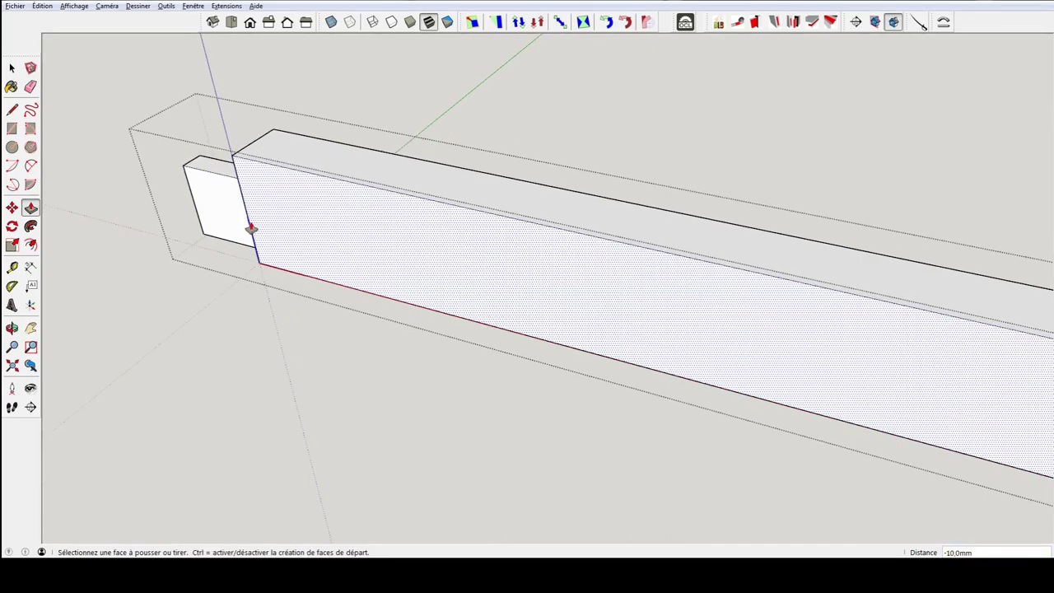
# - Select the right keyhole post and zoom toward it
pyautogui.press('space')
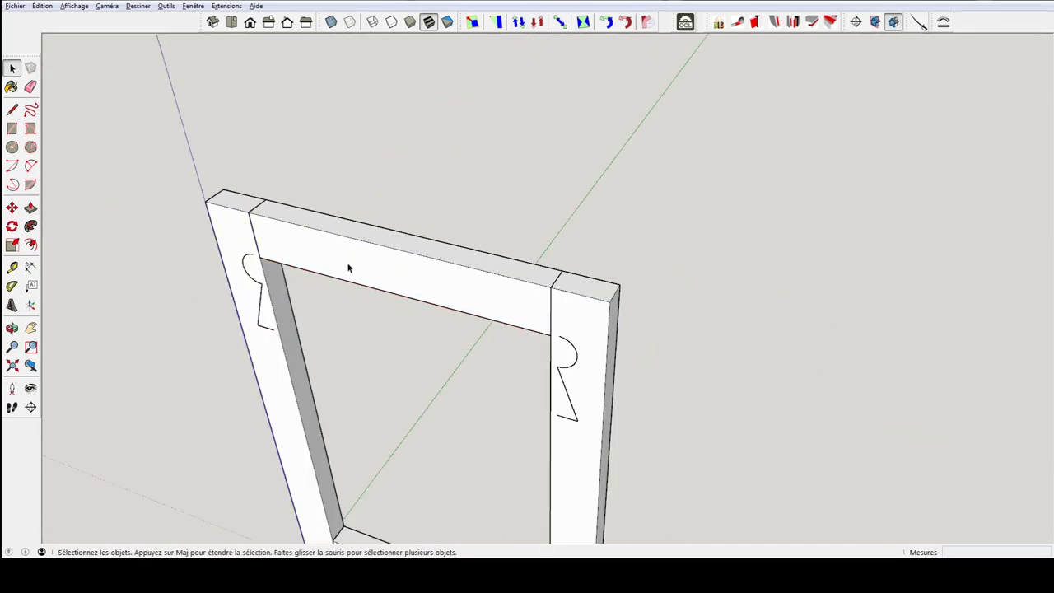
pyautogui.moveTo(348, 268)
pyautogui.mouseDown(button='middle')
pyautogui.moveTo(411, 250)
pyautogui.moveTo(584, 233)
pyautogui.moveTo(694, 250)
pyautogui.moveTo(683, 254)
pyautogui.moveTo(651, 237)
pyautogui.moveTo(732, 221)
pyautogui.moveTo(652, 218)
pyautogui.moveTo(700, 206)
pyautogui.mouseUp(button='middle')
pyautogui.click(682, 245)
pyautogui.scroll(3, 651, 215)
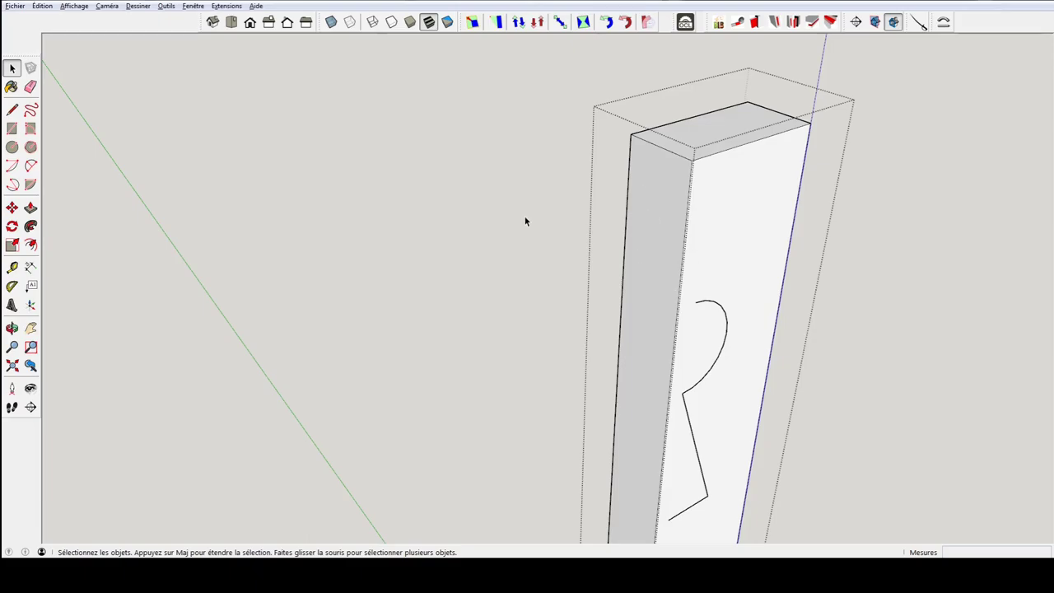
pyautogui.moveTo(525, 220); pyautogui.dragTo(485, 151, button='middle')
pyautogui.moveTo(567, 209)
pyautogui.mouseDown(button='middle')
pyautogui.moveTo(591, 210)
pyautogui.moveTo(549, 218)
pyautogui.moveTo(354, 122)
pyautogui.moveTo(536, 170)
pyautogui.moveTo(601, 207)
pyautogui.mouseUp(button='middle')
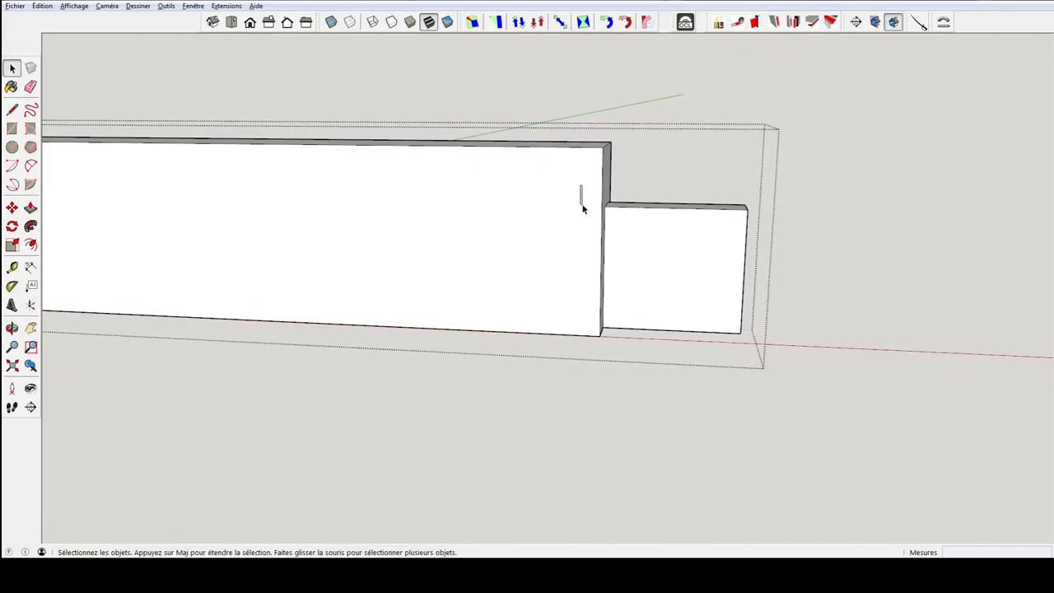
pyautogui.moveTo(582, 208); pyautogui.dragTo(631, 331)
pyautogui.moveTo(581, 199); pyautogui.dragTo(643, 357)
pyautogui.moveTo(625, 292)
pyautogui.mouseDown(button='middle')
pyautogui.moveTo(489, 254)
pyautogui.moveTo(588, 220)
pyautogui.mouseUp(button='middle')
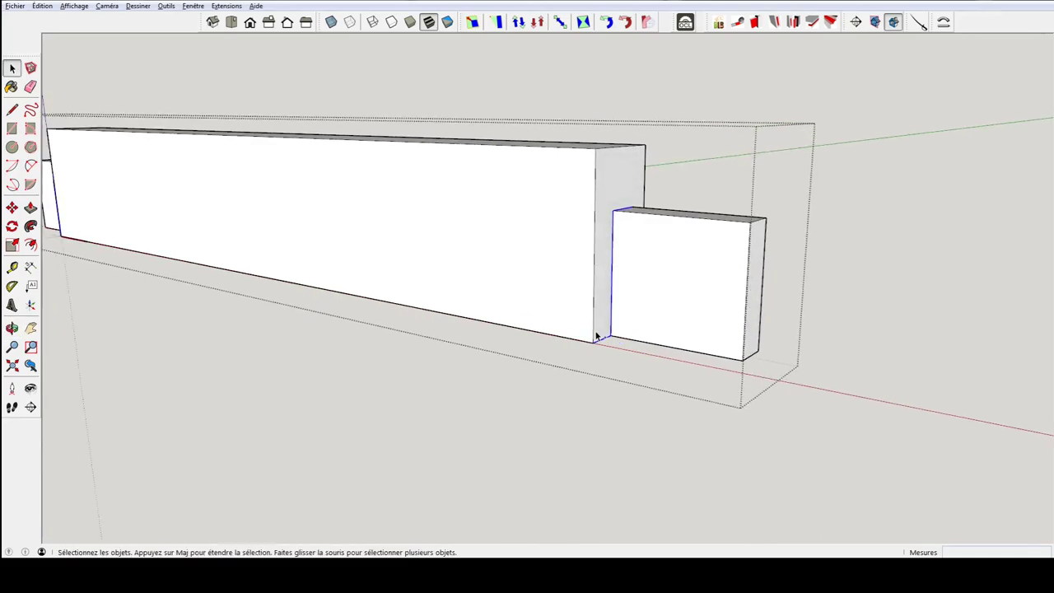
pyautogui.moveTo(513, 236); pyautogui.dragTo(508, 360, button='middle')
pyautogui.moveTo(588, 305)
pyautogui.mouseDown(button='middle')
pyautogui.moveTo(773, 300)
pyautogui.moveTo(663, 261)
pyautogui.moveTo(818, 280)
pyautogui.moveTo(607, 247)
pyautogui.moveTo(431, 254)
pyautogui.mouseUp(button='middle')
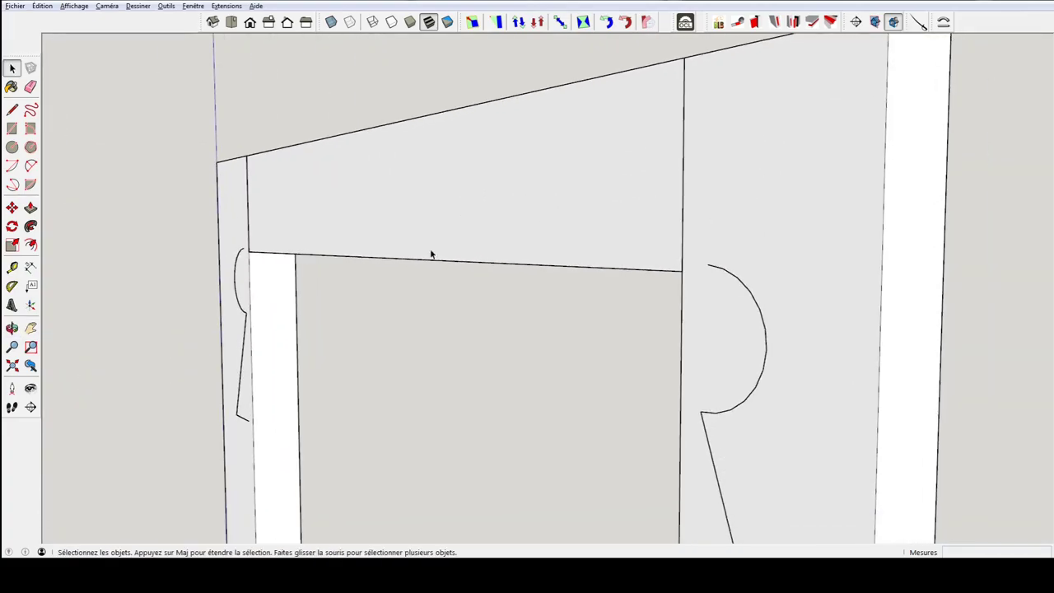
pyautogui.moveTo(503, 247)
pyautogui.mouseDown(button='middle')
pyautogui.moveTo(503, 235)
pyautogui.moveTo(548, 266)
pyautogui.moveTo(670, 256)
pyautogui.moveTo(633, 245)
pyautogui.mouseUp(button='middle')
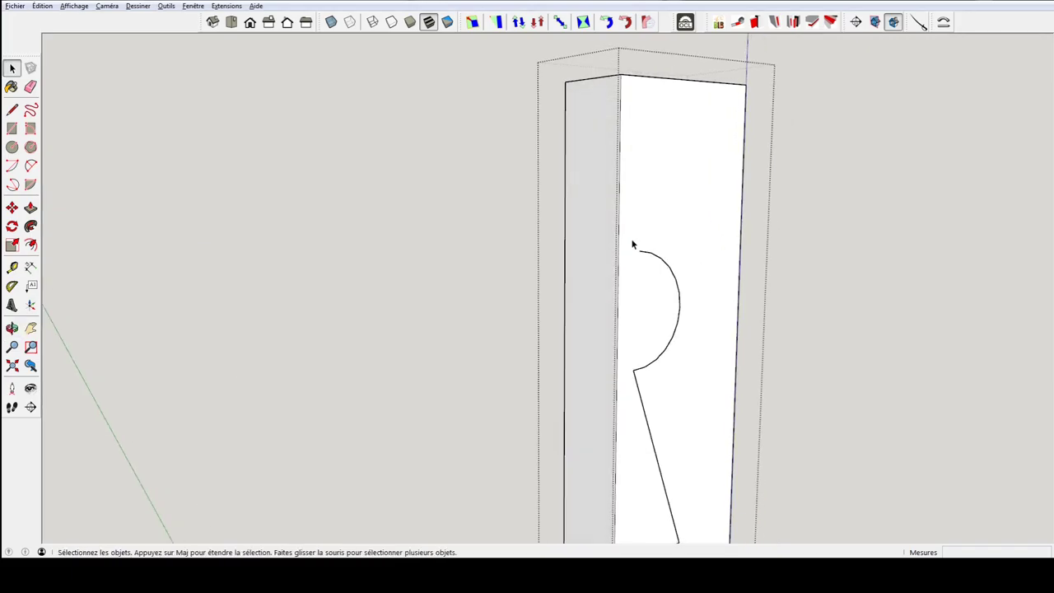
# - Close the post's notch outline into a rectangle and erase the leftover edges
pyautogui.click(633, 244)
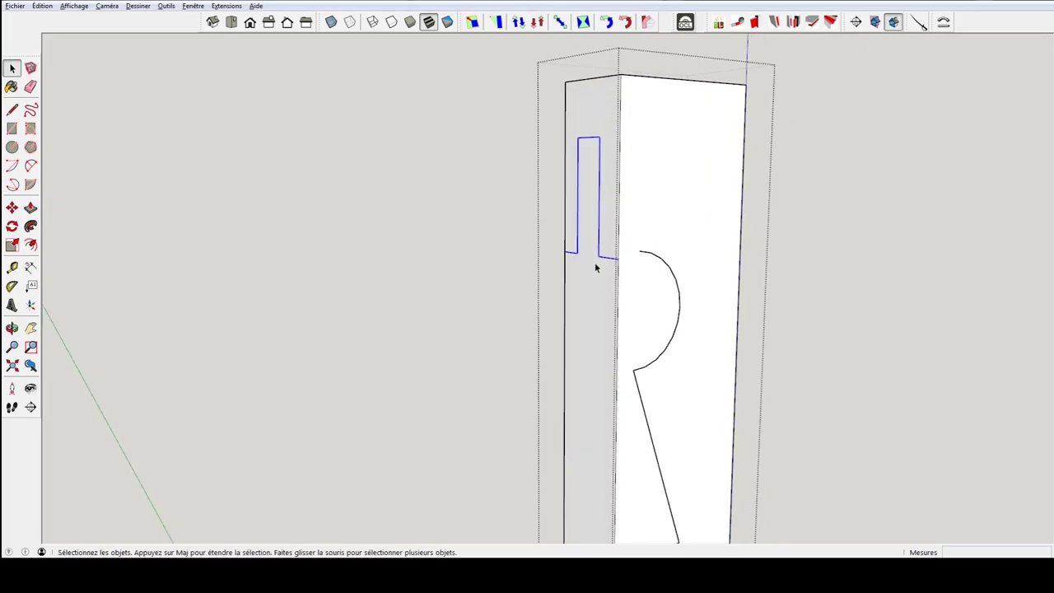
pyautogui.scroll(3, 594, 261)
pyautogui.moveTo(590, 260)
pyautogui.mouseDown(button='middle')
pyautogui.moveTo(581, 263)
pyautogui.moveTo(653, 299)
pyautogui.moveTo(595, 74)
pyautogui.mouseUp(button='middle')
pyautogui.moveTo(661, 299)
pyautogui.mouseDown(button='middle')
pyautogui.moveTo(650, 332)
pyautogui.moveTo(609, 284)
pyautogui.moveTo(586, 331)
pyautogui.mouseUp(button='middle')
pyautogui.press('l')
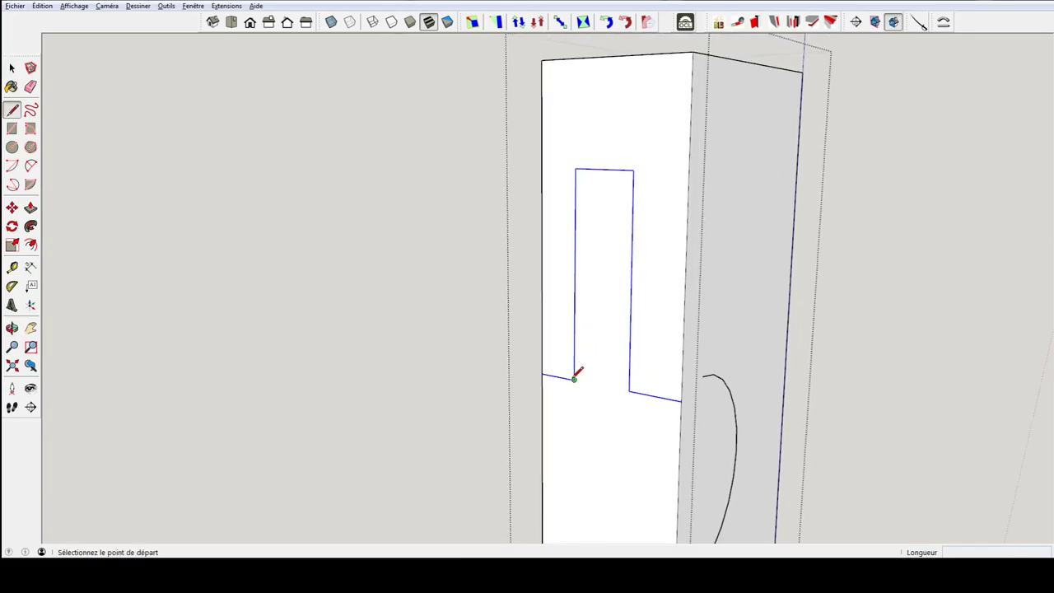
pyautogui.click(574, 378)
pyautogui.click(629, 390)
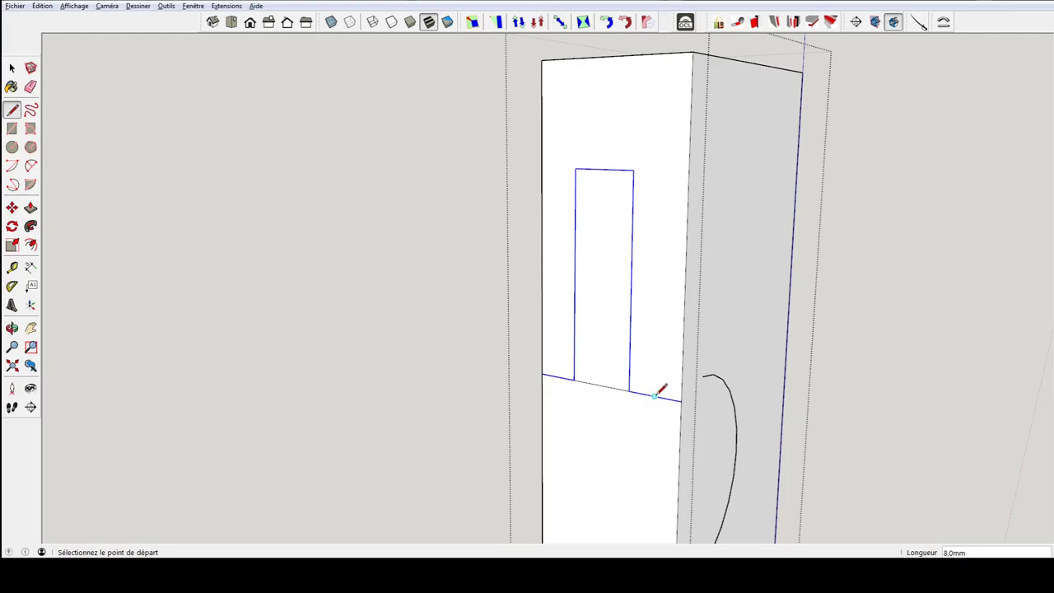
pyautogui.press('e')
pyautogui.click(655, 396)
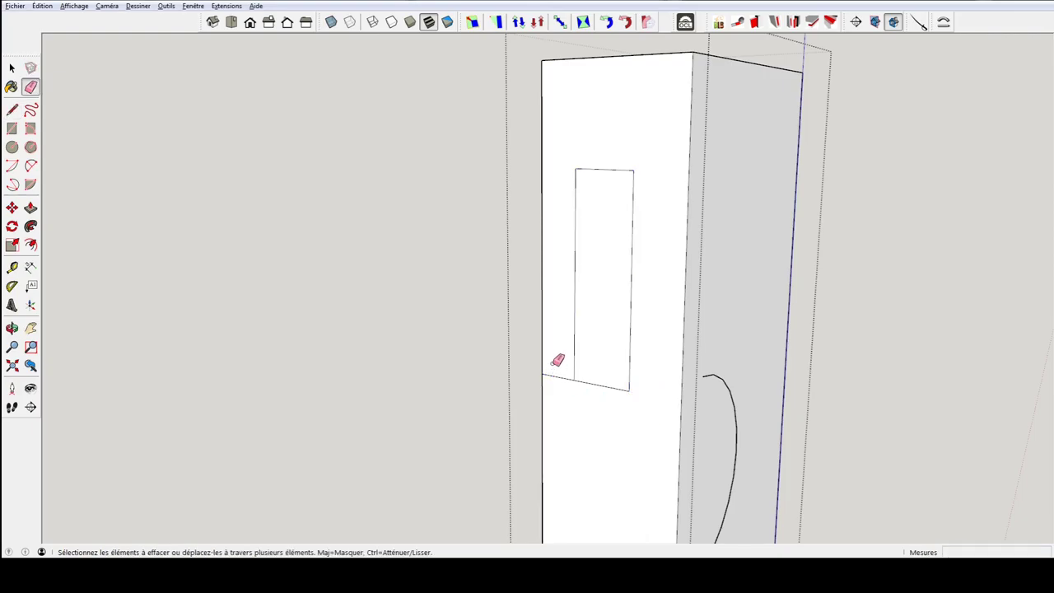
pyautogui.click(563, 377)
pyautogui.moveTo(595, 393); pyautogui.dragTo(597, 334, button='middle')
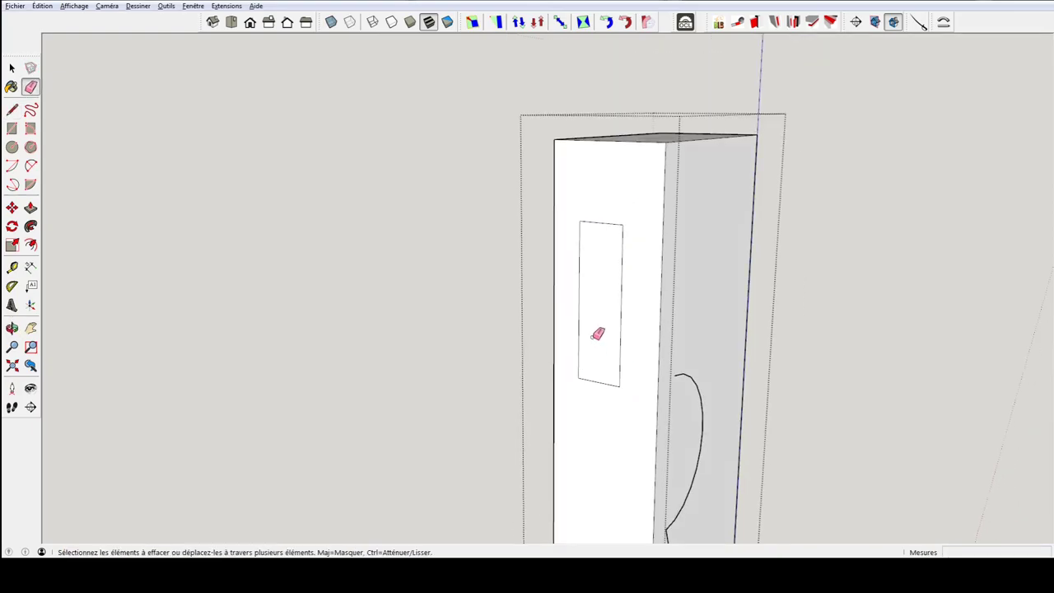
pyautogui.press('space')
# - Push the rectangle 33 mm into the post as a mortise and exit the post's editing
pyautogui.click(597, 326)
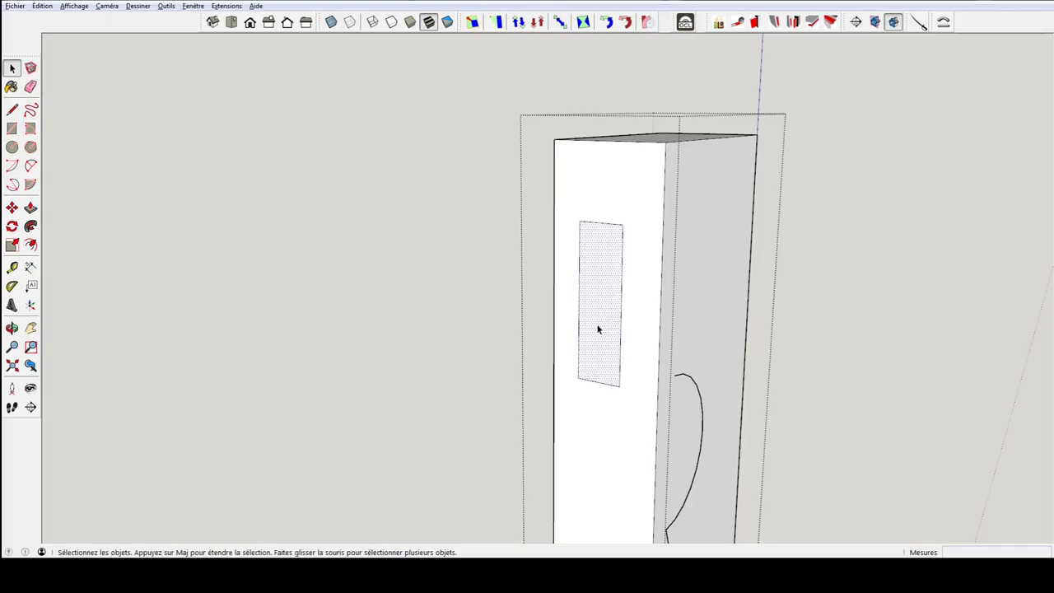
pyautogui.press('p')
pyautogui.moveTo(597, 327); pyautogui.dragTo(610, 322)
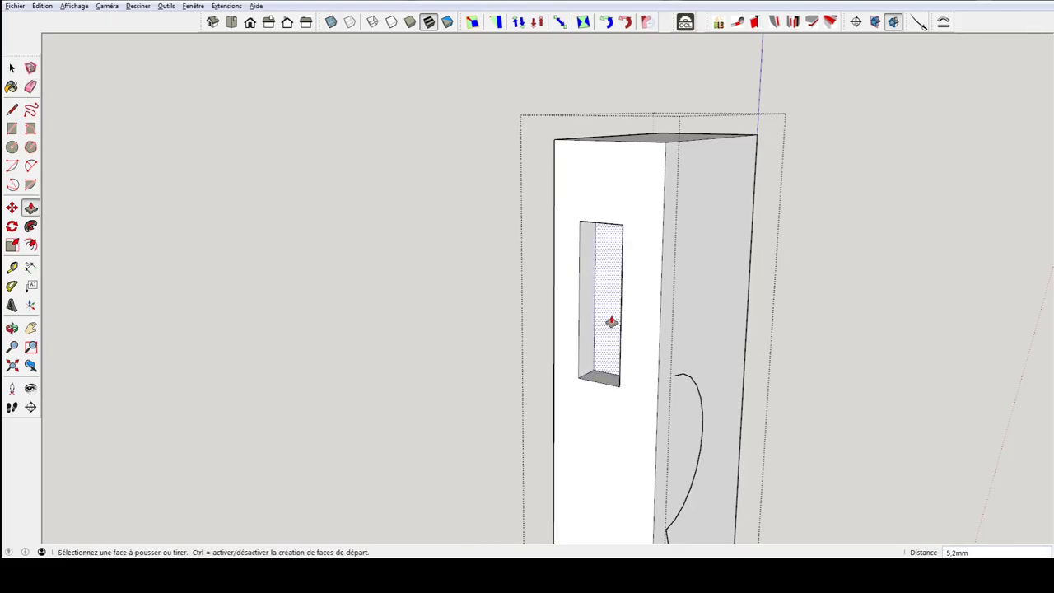
pyautogui.write('33')
pyautogui.press('Return')
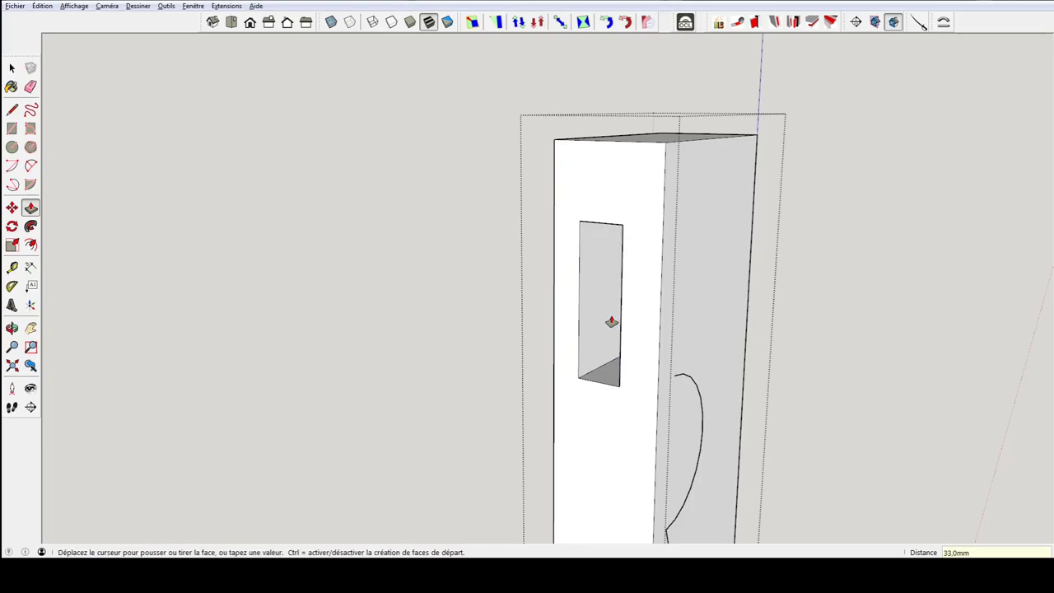
pyautogui.moveTo(595, 324)
pyautogui.mouseDown(button='middle')
pyautogui.moveTo(785, 331)
pyautogui.moveTo(113, 313)
pyautogui.moveTo(10, 300)
pyautogui.moveTo(113, 207)
pyautogui.mouseUp(button='middle')
pyautogui.moveTo(164, 301)
pyautogui.mouseDown(button='middle')
pyautogui.moveTo(287, 341)
pyautogui.moveTo(623, 346)
pyautogui.moveTo(658, 354)
pyautogui.moveTo(650, 369)
pyautogui.mouseUp(button='middle')
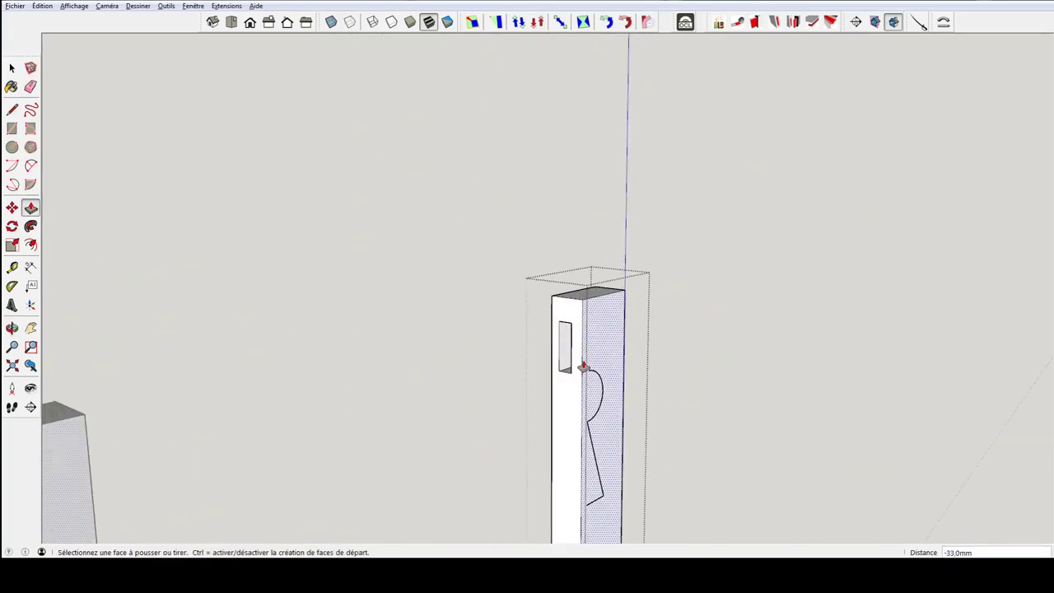
pyautogui.press('space')
pyautogui.click(464, 336)
# - Box-select every frame piece and combine them with Créer un groupe (Make Group)
pyautogui.scroll(-1, 646, 357)
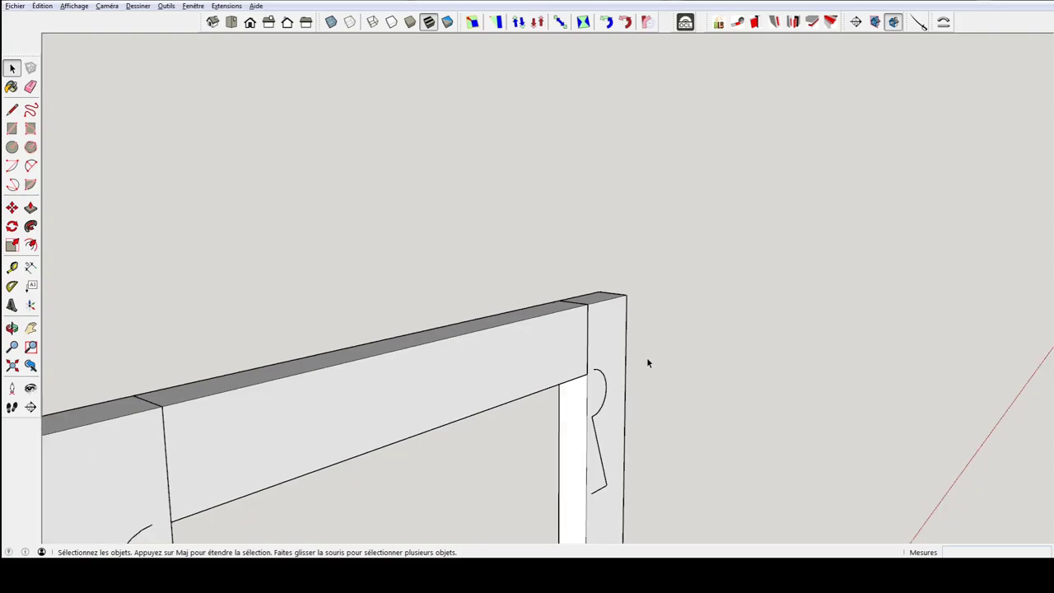
pyautogui.scroll(-2, 647, 356)
pyautogui.moveTo(636, 387)
pyautogui.mouseDown(button='middle')
pyautogui.moveTo(560, 264)
pyautogui.moveTo(546, 324)
pyautogui.moveTo(465, 235)
pyautogui.moveTo(571, 382)
pyautogui.moveTo(485, 302)
pyautogui.moveTo(600, 280)
pyautogui.moveTo(467, 299)
pyautogui.mouseUp(button='middle')
pyautogui.scroll(-2, 543, 282)
pyautogui.moveTo(364, 98)
pyautogui.mouseDown()
pyautogui.moveTo(698, 507)
pyautogui.moveTo(666, 504)
pyautogui.mouseUp()
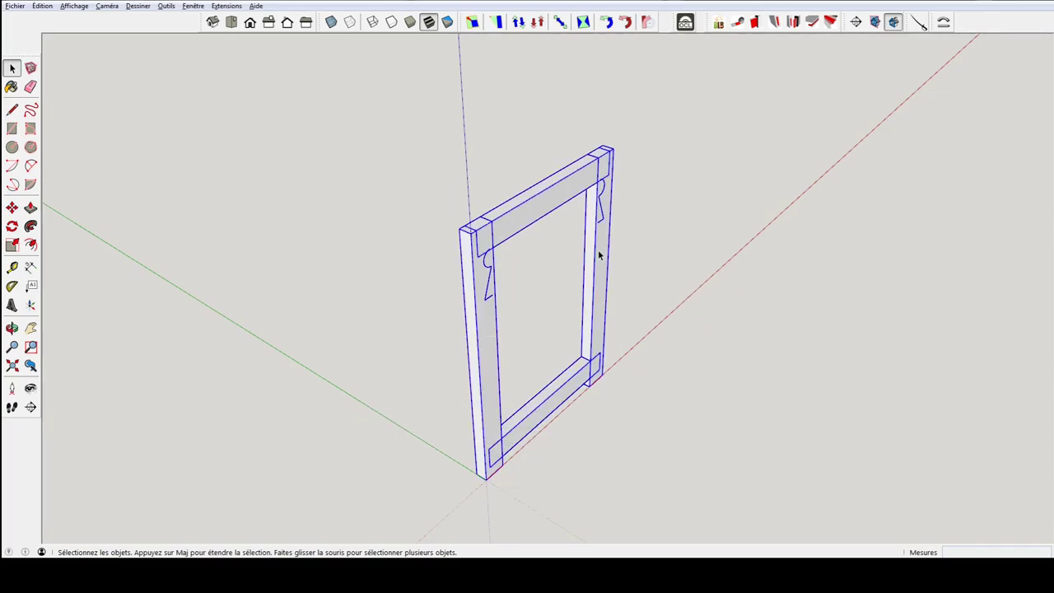
pyautogui.rightClick(504, 233)
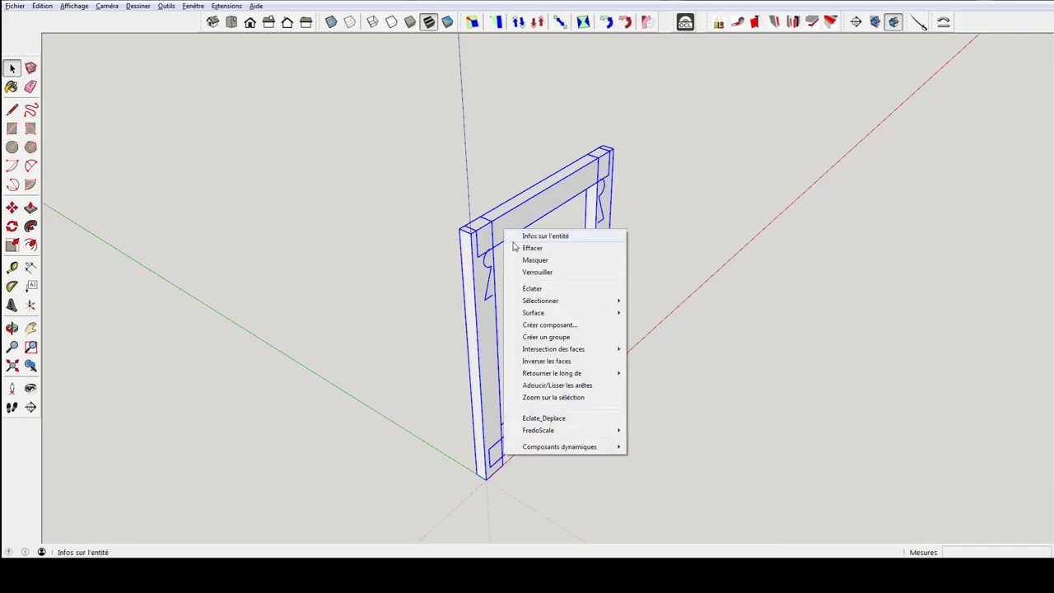
pyautogui.click(541, 337)
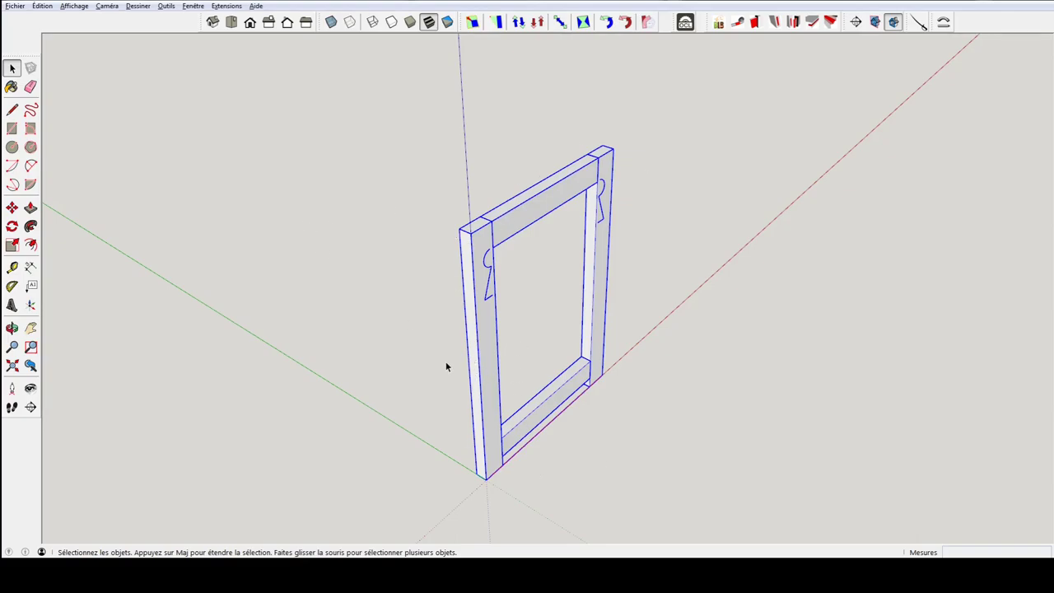
# - Place a guide line 320 mm out from the leg frame's post along the green axis
pyautogui.press('t')
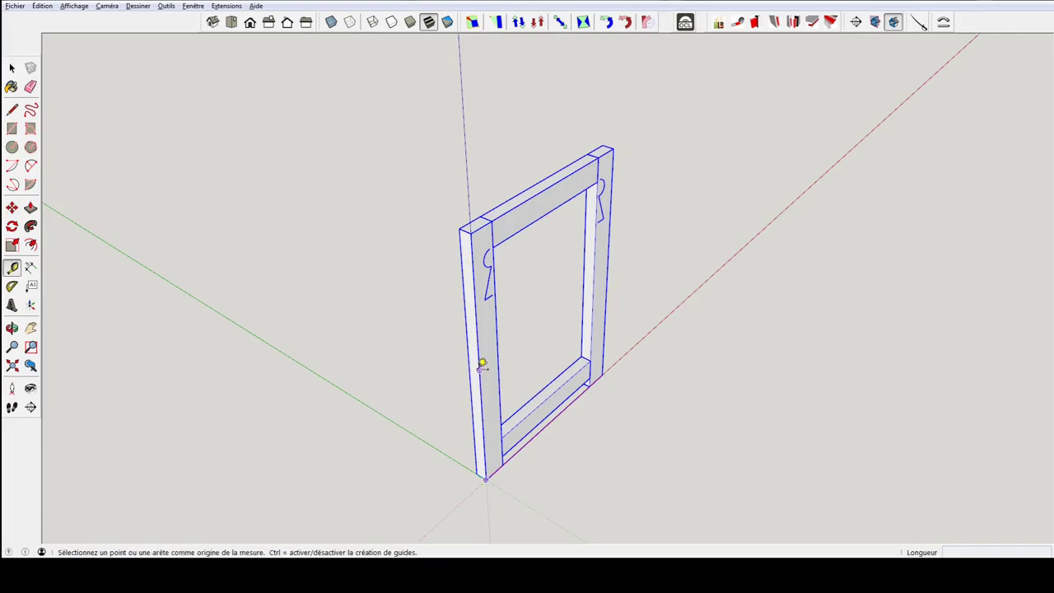
pyautogui.click(478, 370)
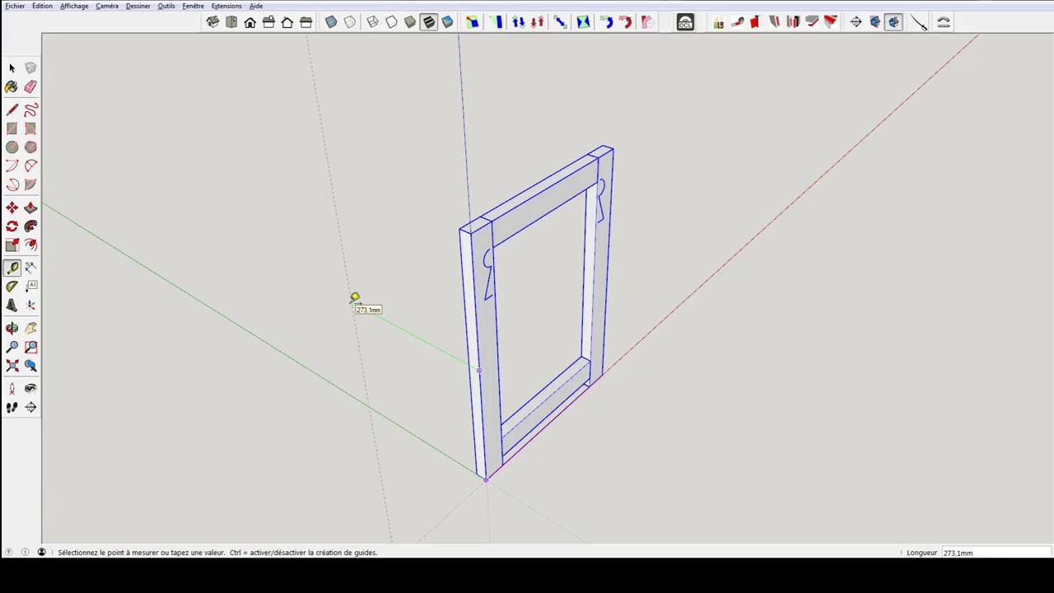
pyautogui.click(352, 298)
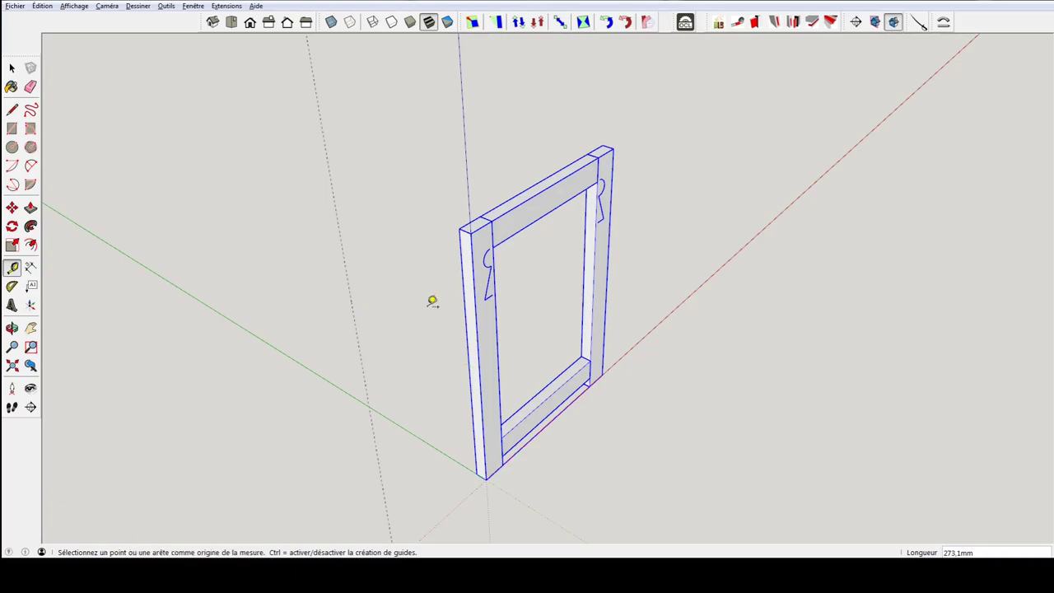
pyautogui.write('320')
pyautogui.press('space')
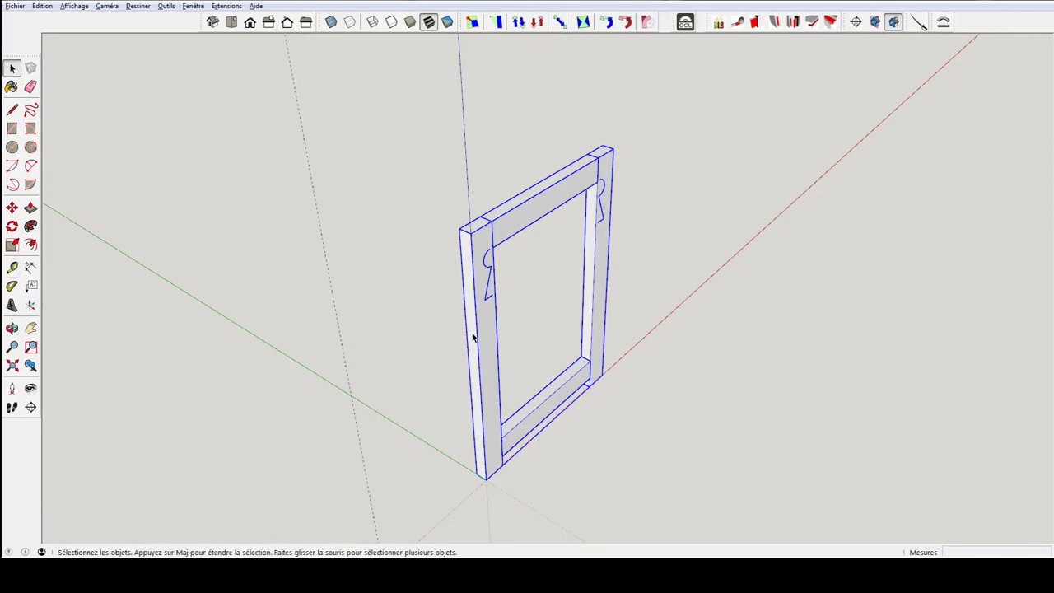
pyautogui.press('m')
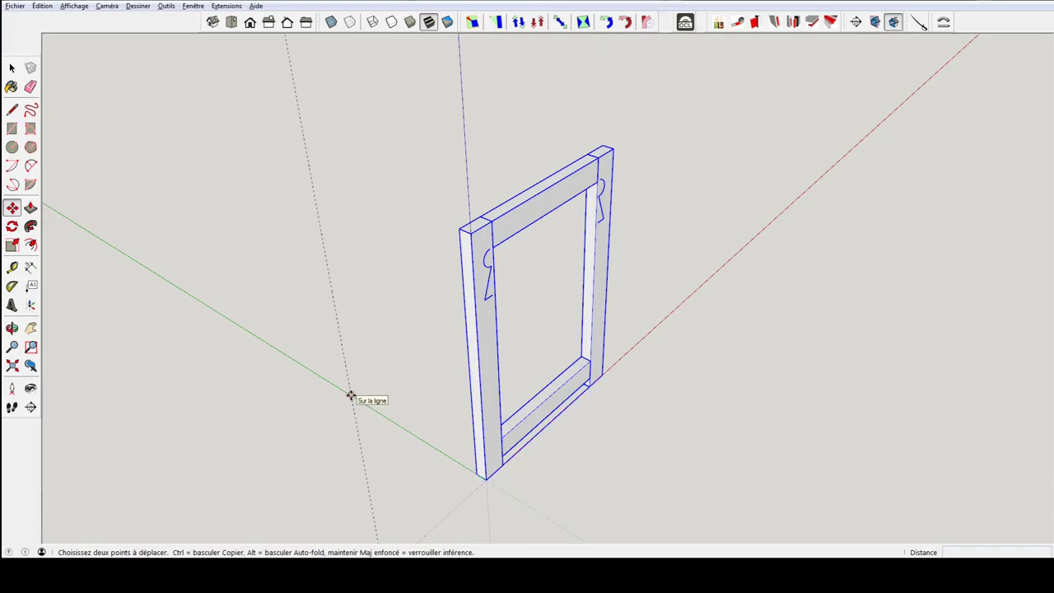
# - Copy the leg frame onto the 320 mm guide line
pyautogui.click(479, 475)
pyautogui.press('ctrl')
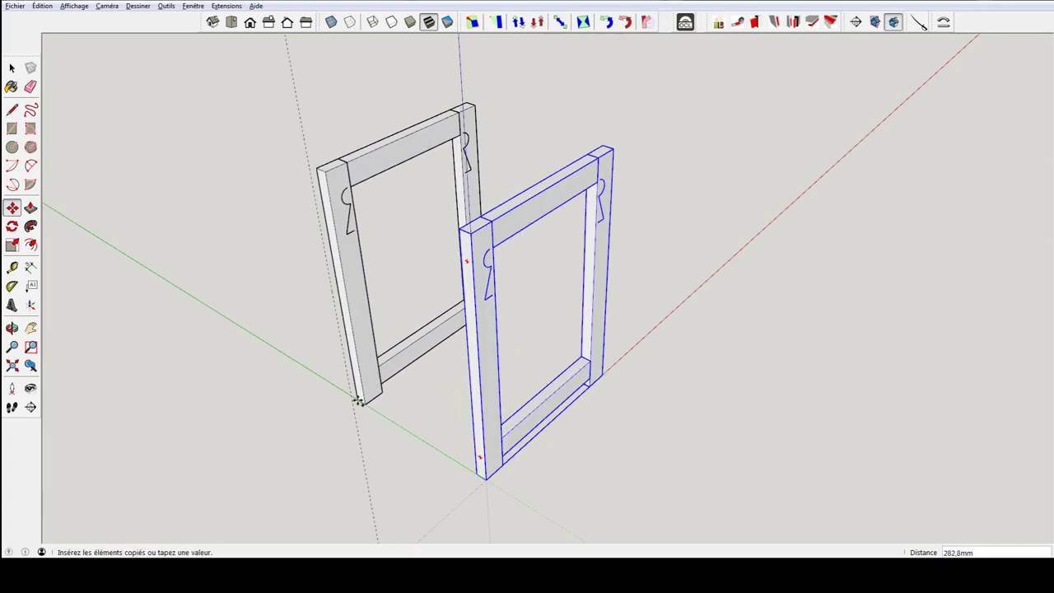
pyautogui.click(354, 398)
pyautogui.moveTo(318, 400)
pyautogui.mouseDown(button='middle')
pyautogui.moveTo(450, 427)
pyautogui.moveTo(736, 423)
pyautogui.moveTo(501, 423)
pyautogui.moveTo(266, 336)
pyautogui.mouseUp(button='middle')
pyautogui.press('q')
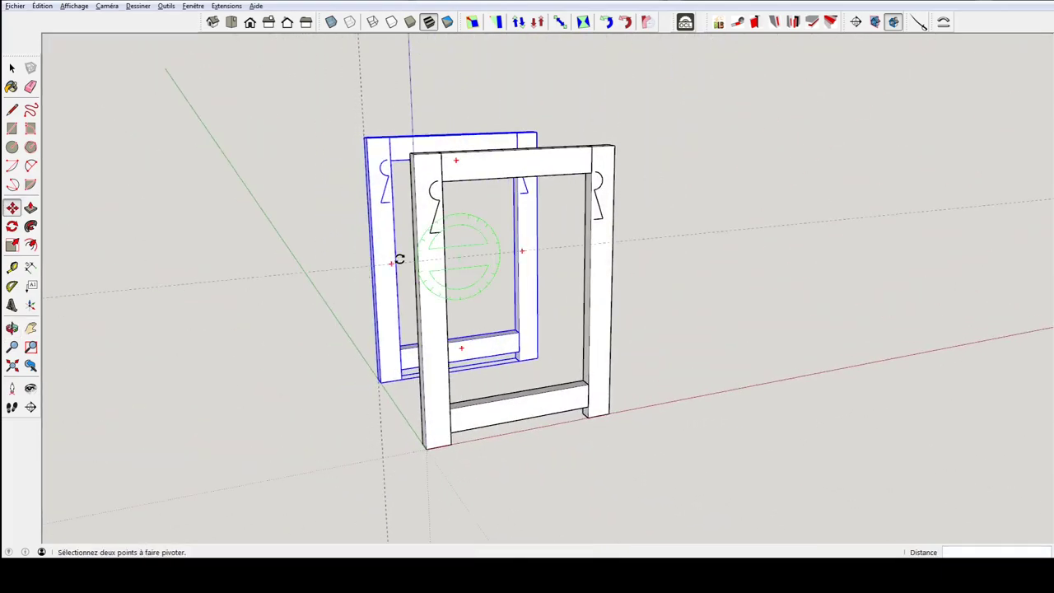
pyautogui.moveTo(399, 259); pyautogui.dragTo(565, 294, button='middle')
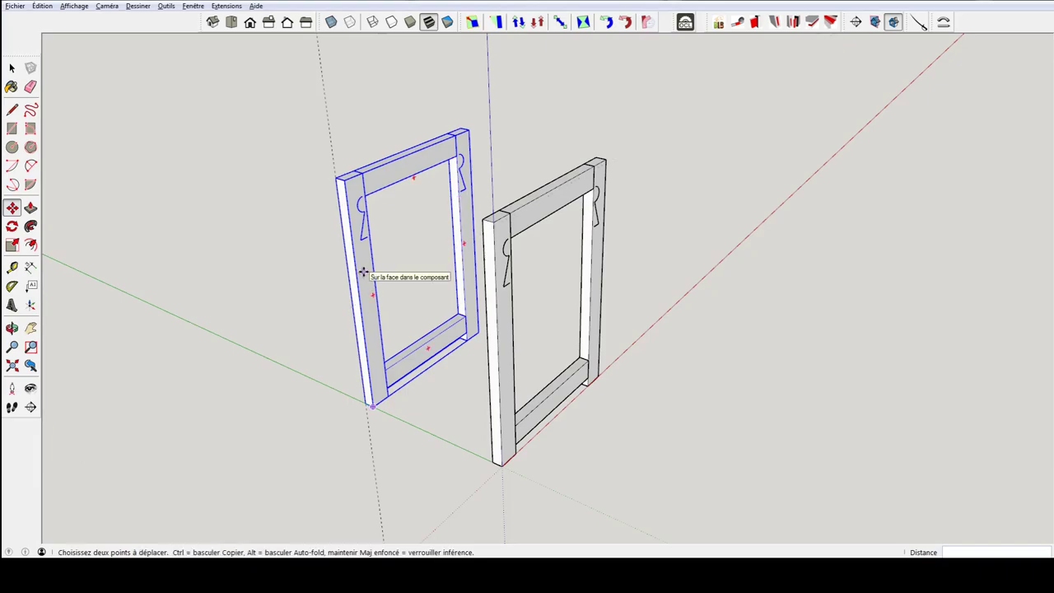
# - Mirror the copied frame by scaling it -1 along the green axis
pyautogui.press('s')
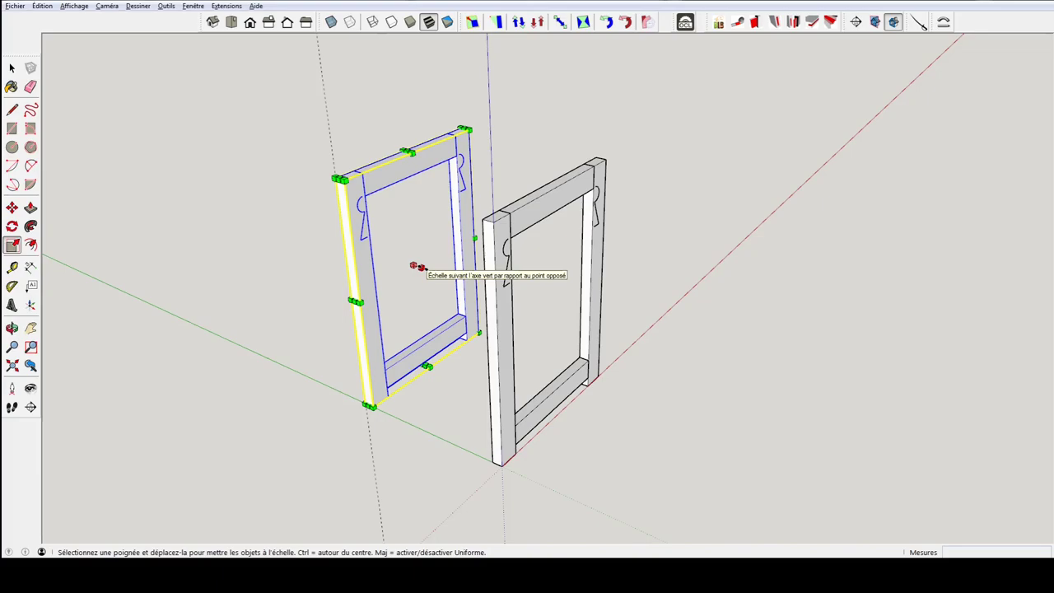
pyautogui.press('ctrl')
pyautogui.moveTo(417, 266); pyautogui.dragTo(402, 263)
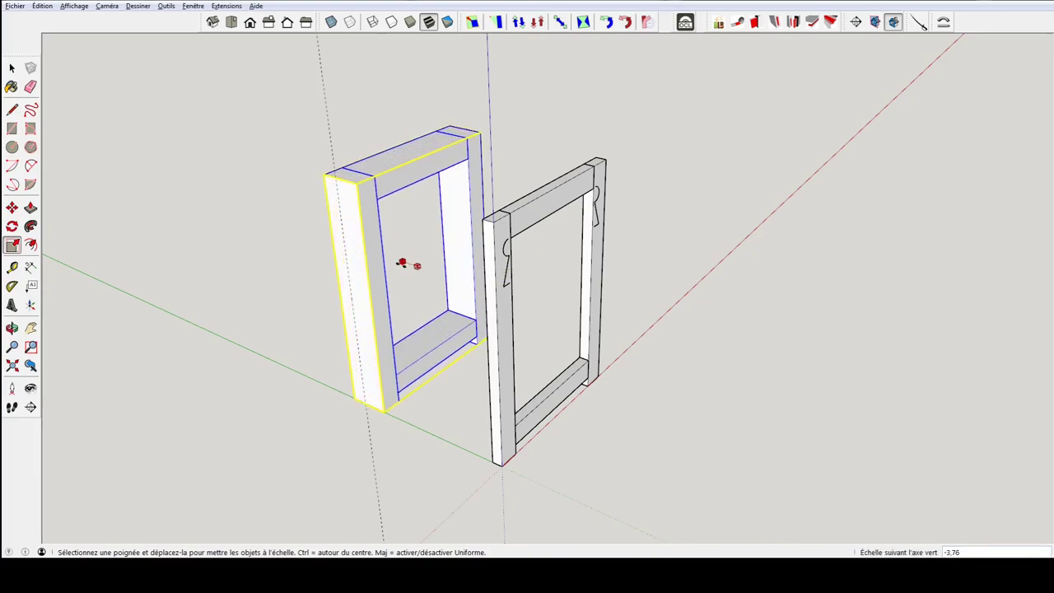
pyautogui.write('-1')
pyautogui.press('Return')
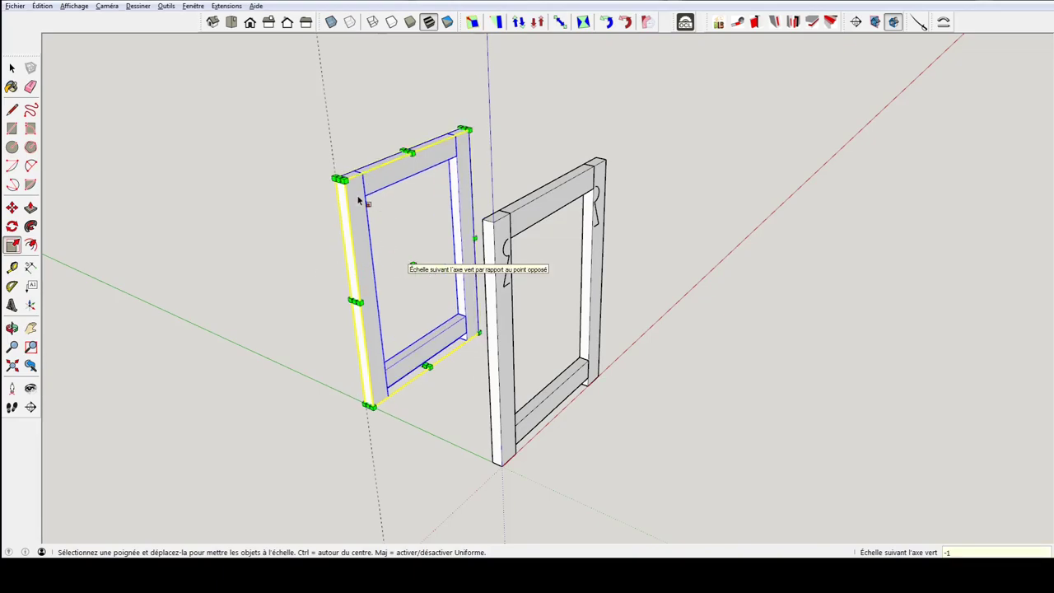
pyautogui.moveTo(362, 204)
pyautogui.mouseDown(button='middle')
pyautogui.moveTo(483, 278)
pyautogui.moveTo(799, 299)
pyautogui.moveTo(383, 261)
pyautogui.moveTo(270, 272)
pyautogui.mouseUp(button='middle')
pyautogui.click(269, 271)
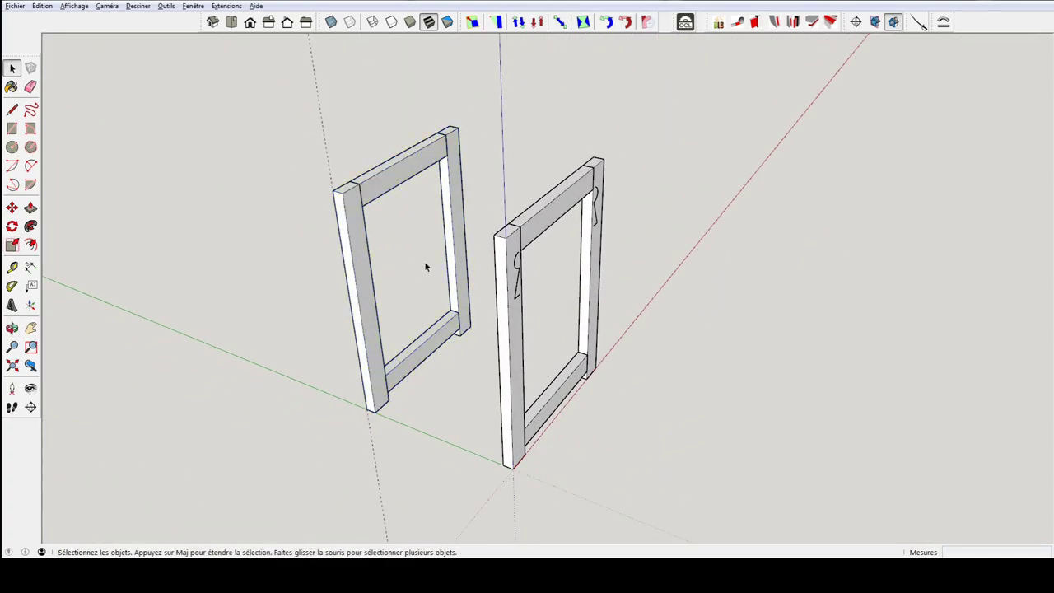
# - Place a guide 150 mm up from the front post's bottom corner
pyautogui.moveTo(472, 357)
pyautogui.mouseDown(button='middle')
pyautogui.moveTo(369, 277)
pyautogui.moveTo(461, 271)
pyautogui.moveTo(494, 234)
pyautogui.moveTo(439, 325)
pyautogui.moveTo(414, 321)
pyautogui.mouseUp(button='middle')
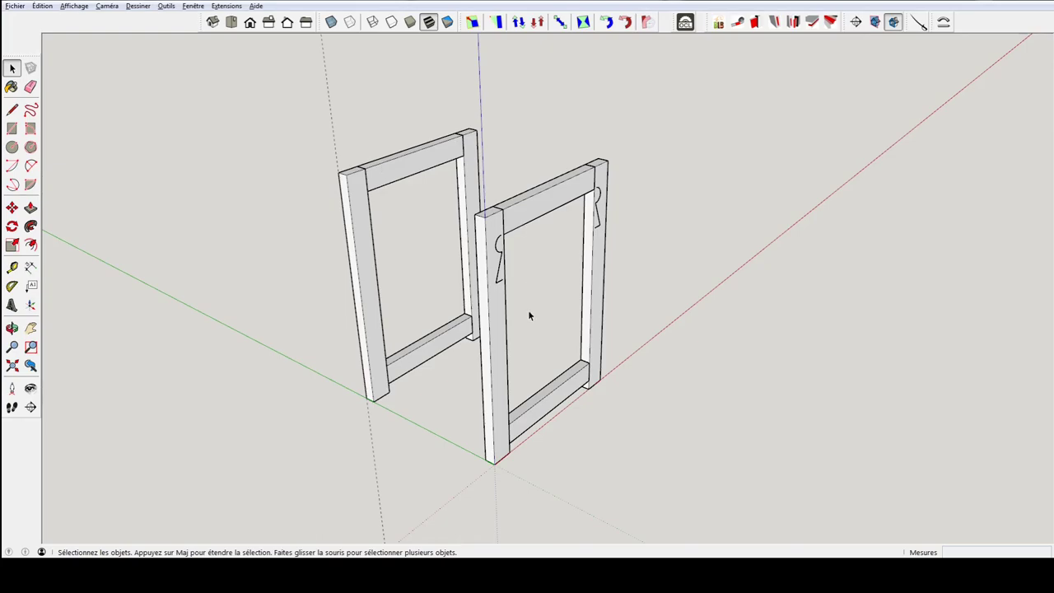
pyautogui.scroll(2, 380, 284)
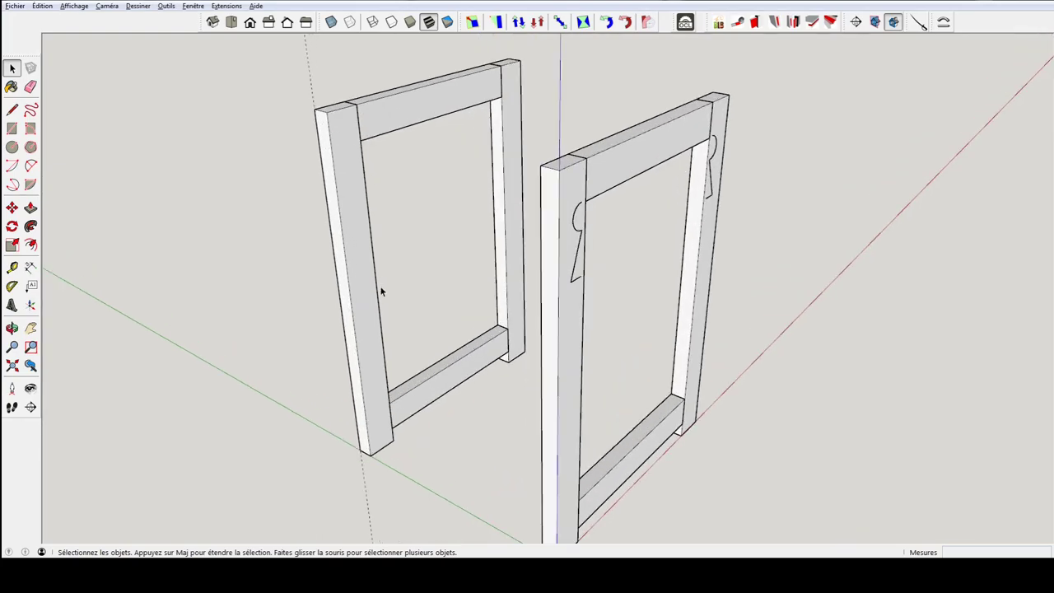
pyautogui.scroll(-2, 416, 316)
pyautogui.press('t')
pyautogui.scroll(2, 516, 428)
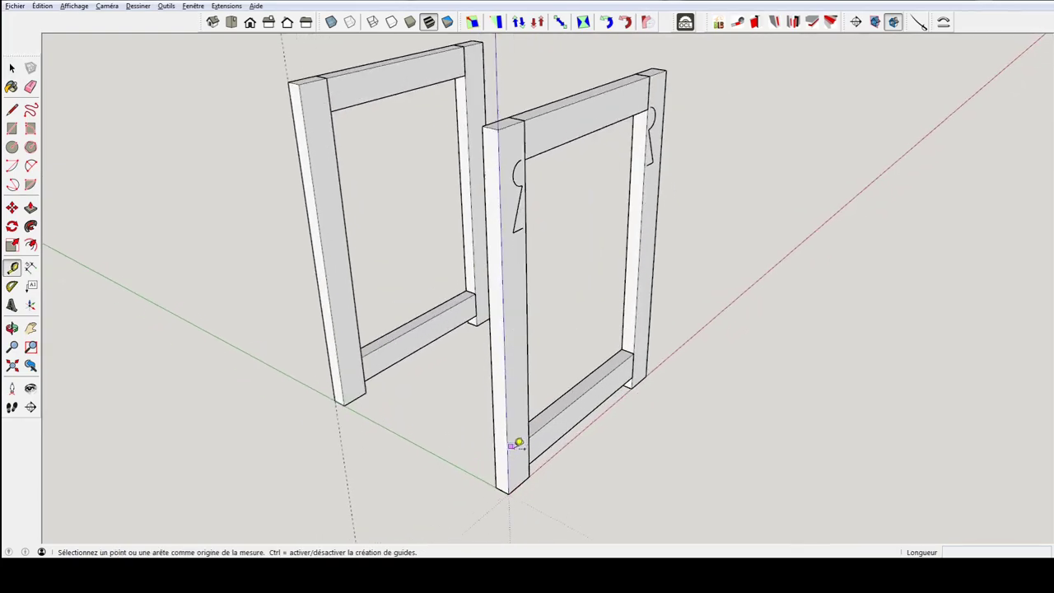
pyautogui.scroll(1, 502, 469)
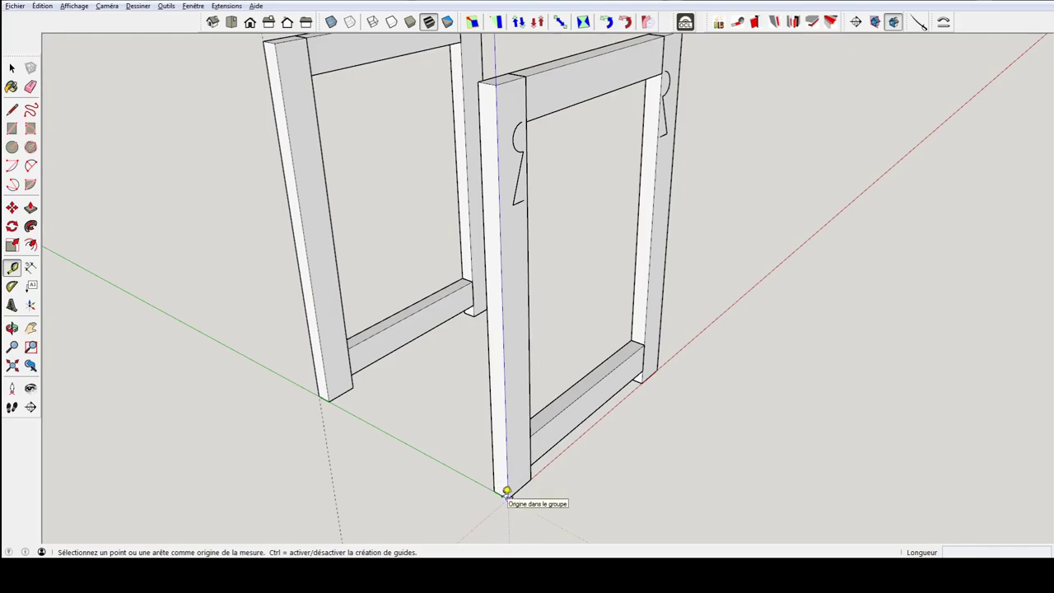
pyautogui.scroll(2, 504, 489)
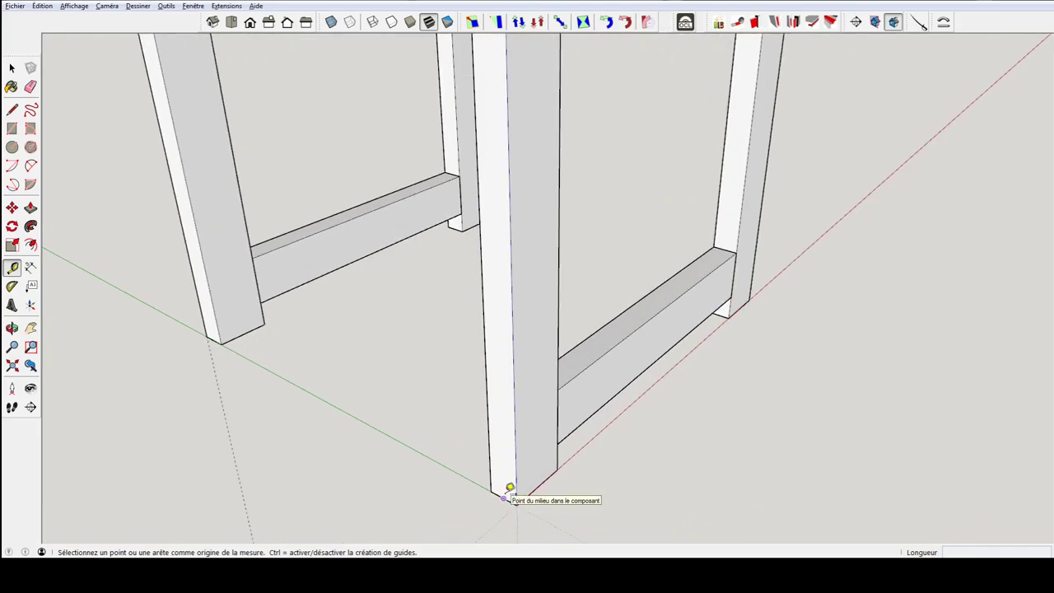
pyautogui.click(504, 497)
pyautogui.write('150')
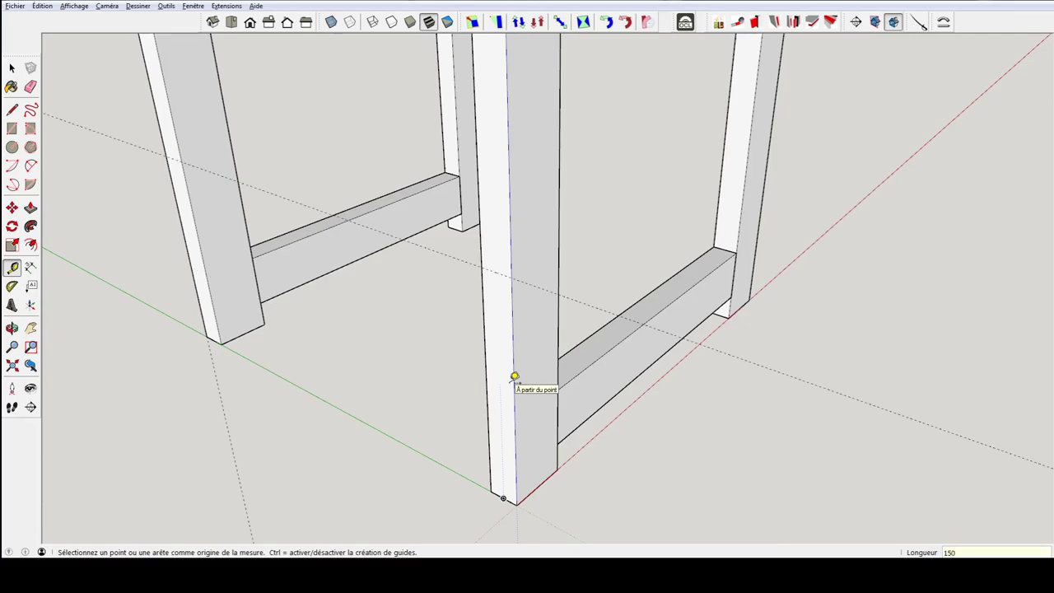
pyautogui.press('Return')
pyautogui.scroll(-2, 407, 268)
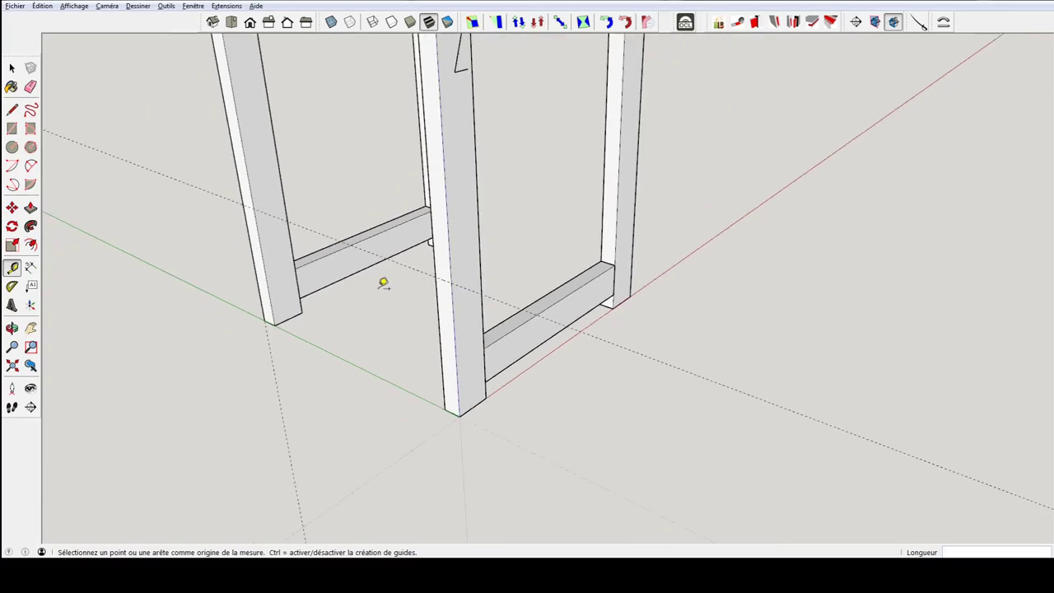
pyautogui.scroll(-2, 417, 336)
pyautogui.scroll(-3, 558, 483)
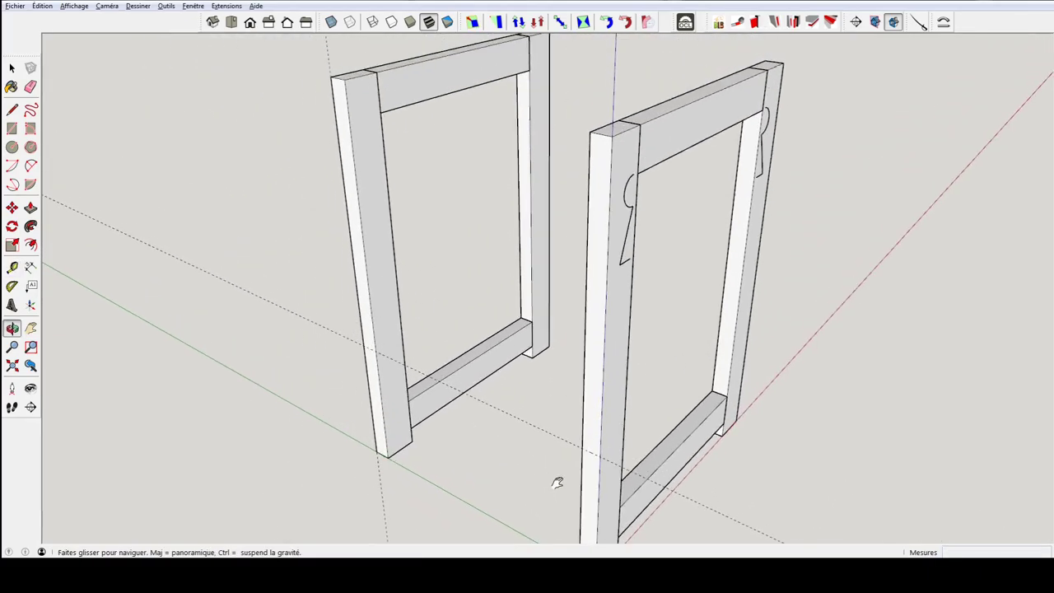
pyautogui.scroll(-1, 522, 389)
# - Draw the side panel from the 150 mm guide to the post top, 16 mm thick
pyautogui.press('r')
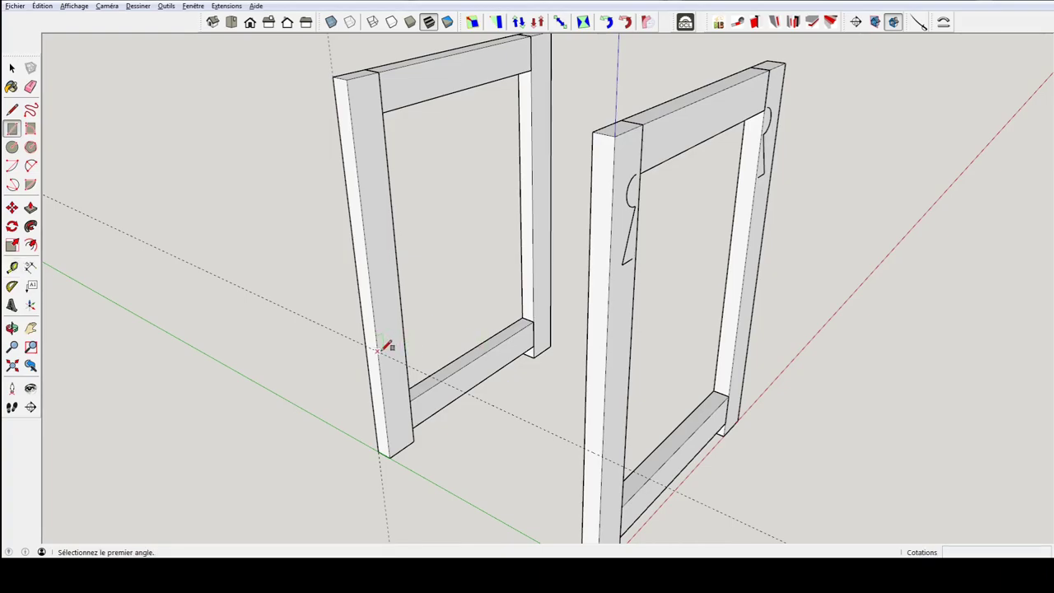
pyautogui.click(376, 350)
pyautogui.click(592, 130)
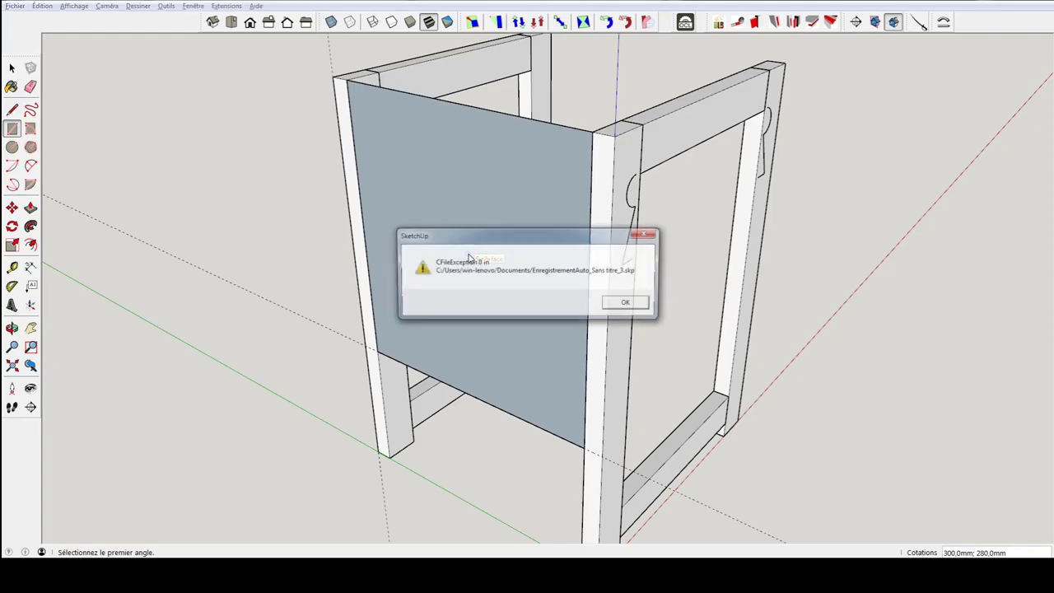
pyautogui.click(628, 303)
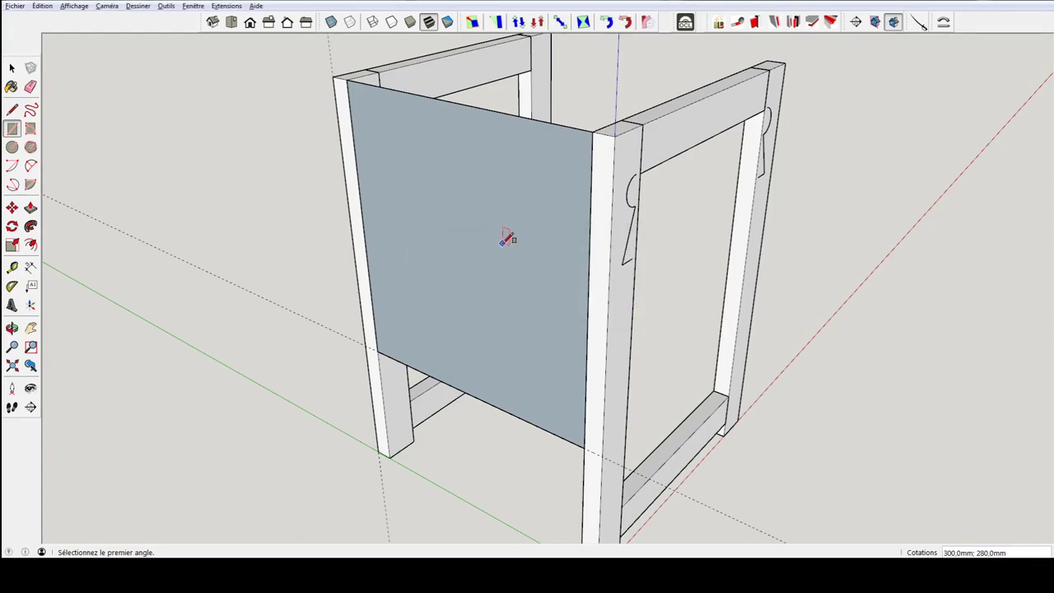
pyautogui.press('p')
pyautogui.click(505, 249)
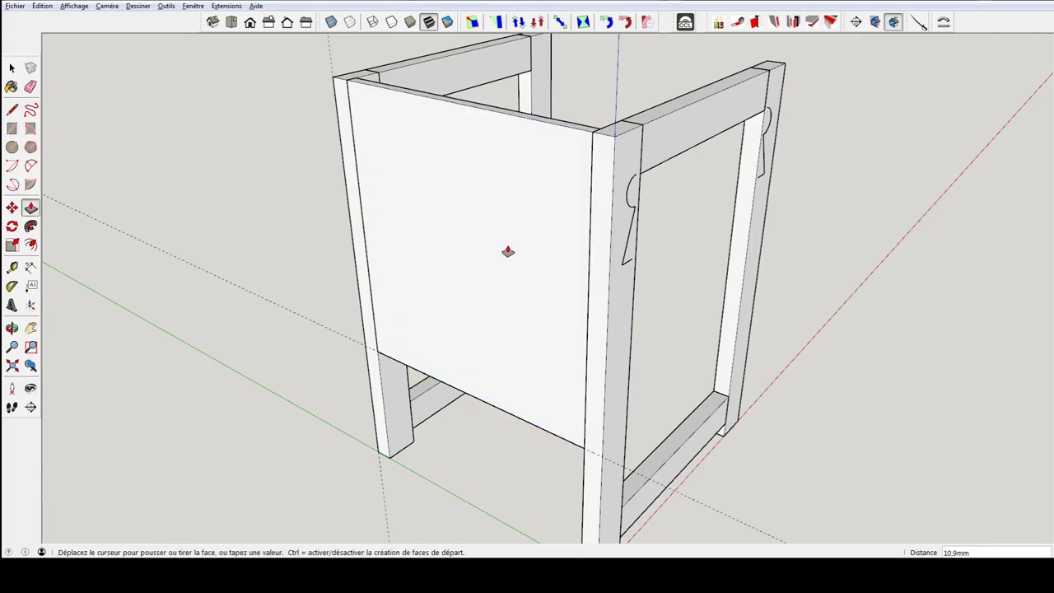
pyautogui.click(508, 251)
pyautogui.write('16')
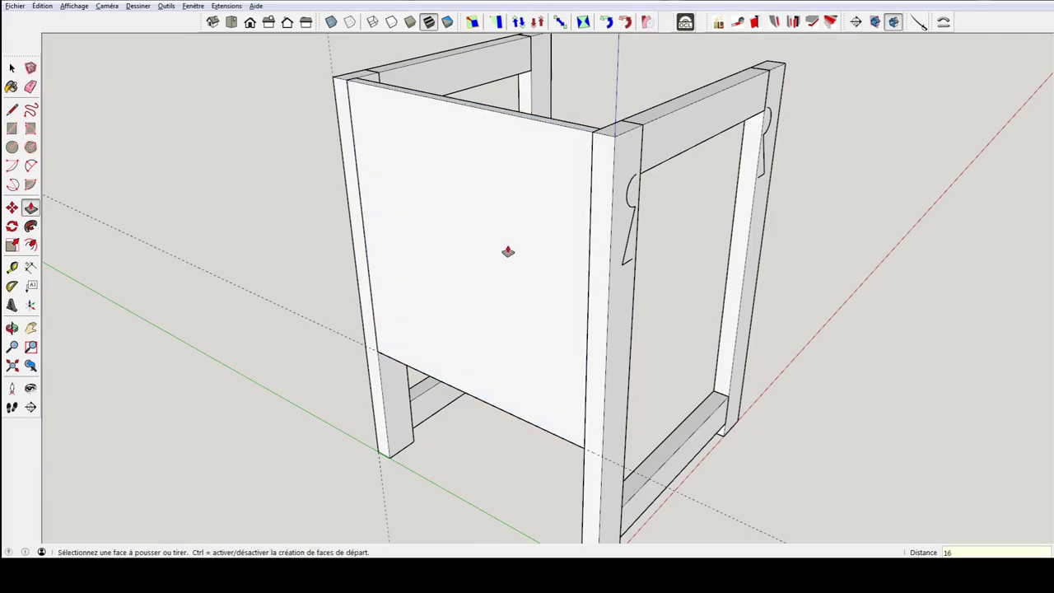
pyautogui.press('Return')
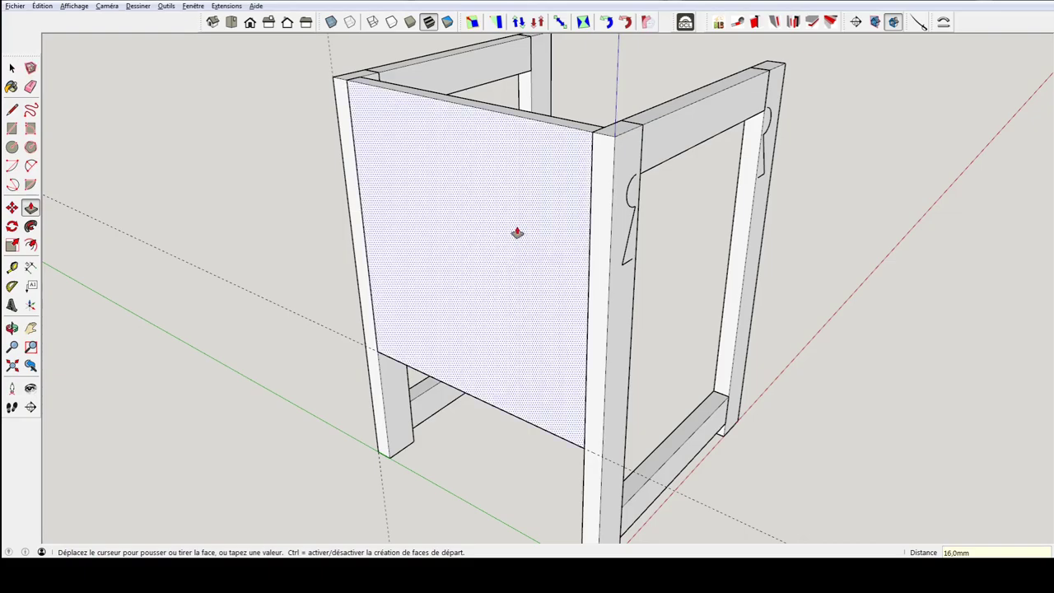
# - Window-select the left side panel
pyautogui.press('space')
pyautogui.moveTo(457, 204); pyautogui.dragTo(451, 283, button='middle')
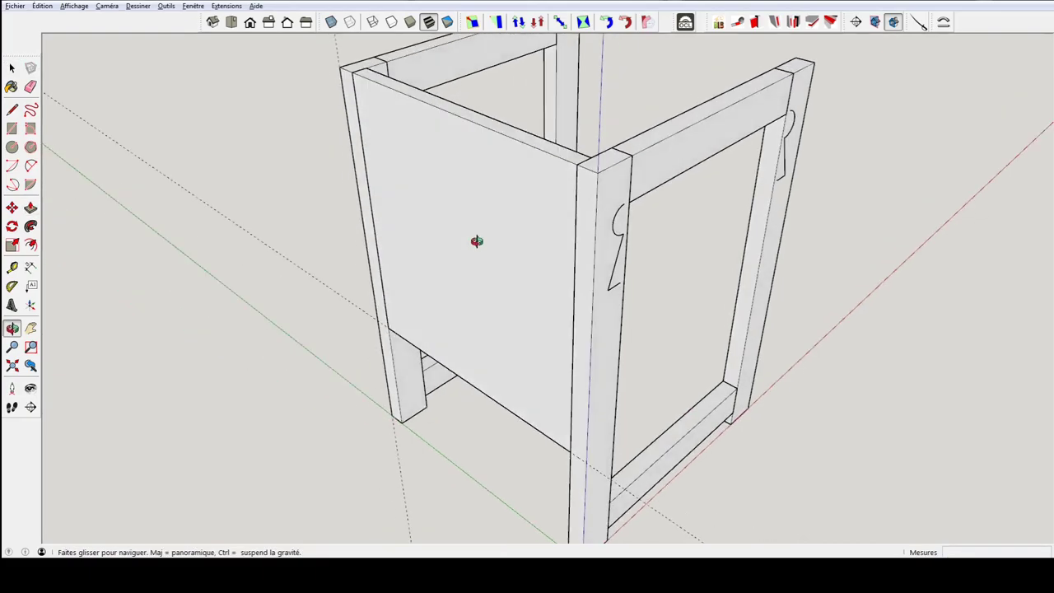
pyautogui.moveTo(489, 235)
pyautogui.mouseDown(button='middle')
pyautogui.moveTo(506, 285)
pyautogui.moveTo(461, 248)
pyautogui.mouseUp(button='middle')
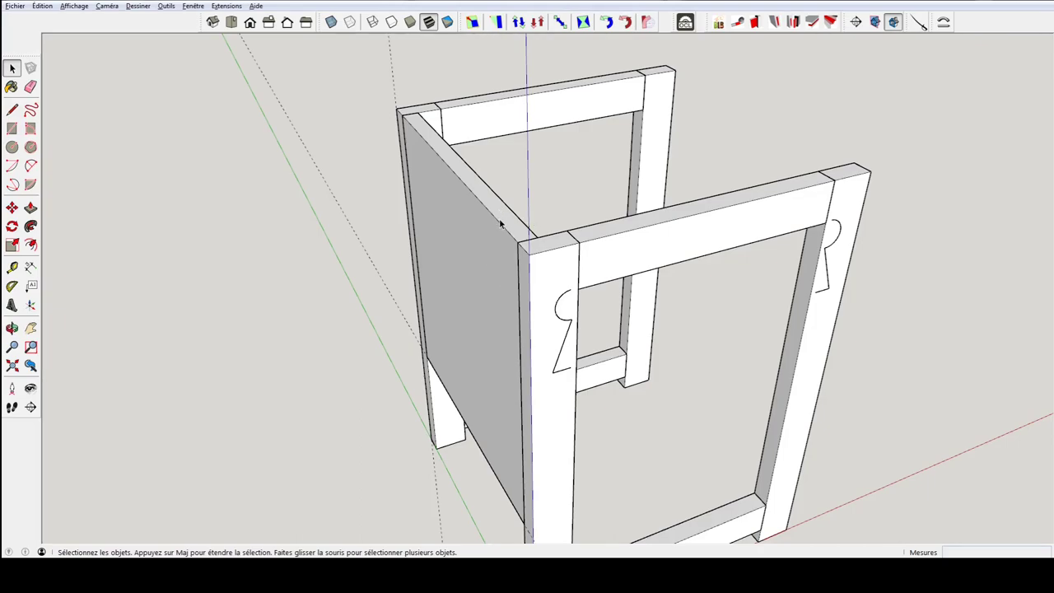
pyautogui.scroll(-3, 483, 270)
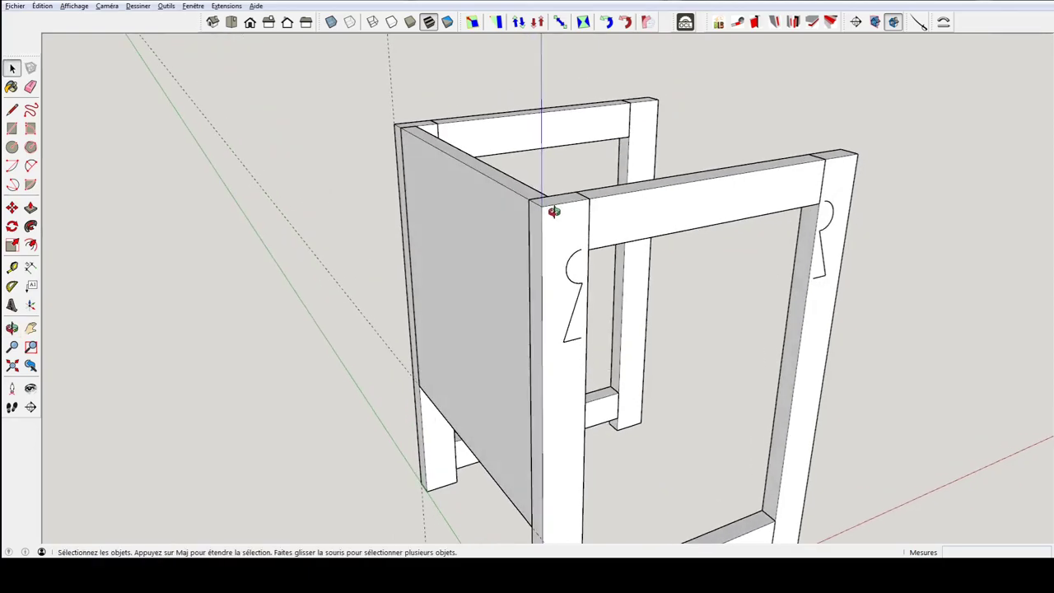
pyautogui.moveTo(555, 211)
pyautogui.mouseDown(button='middle')
pyautogui.moveTo(587, 336)
pyautogui.moveTo(349, 88)
pyautogui.mouseUp(button='middle')
pyautogui.moveTo(349, 88); pyautogui.dragTo(561, 406)
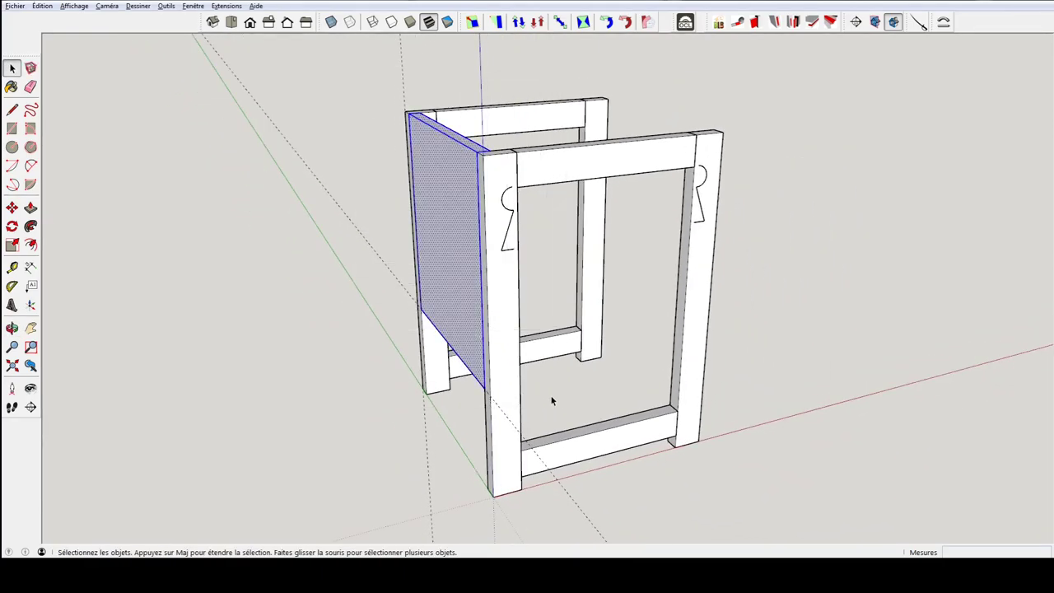
# - Make the left side panel a component named PanoCoté
pyautogui.press('g')
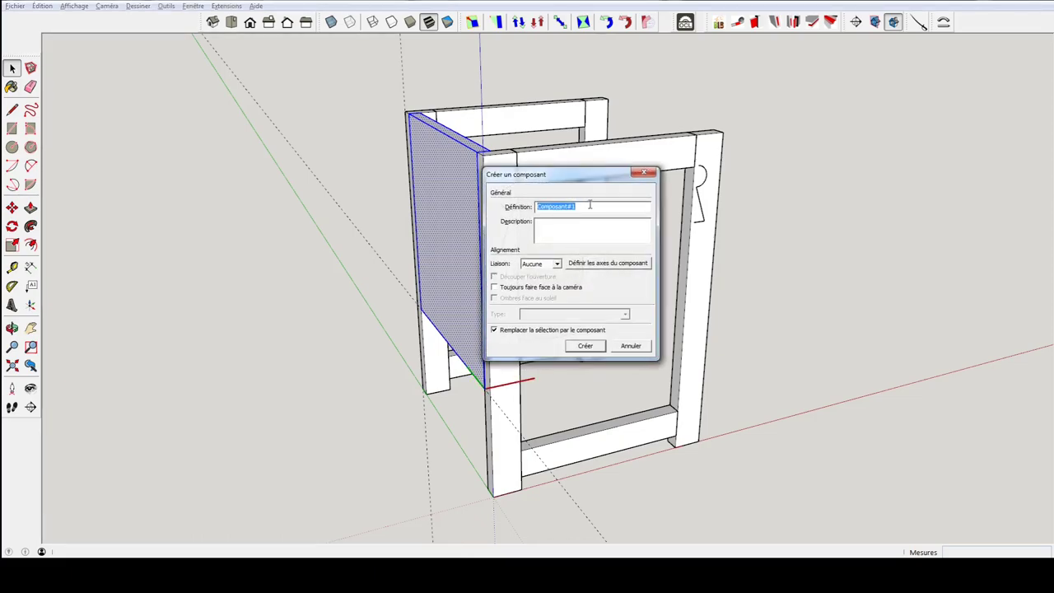
pyautogui.write('pAN')
pyautogui.press('BackSpace')
pyautogui.press('BackSpace')
pyautogui.press('BackSpace')
pyautogui.click(583, 346)
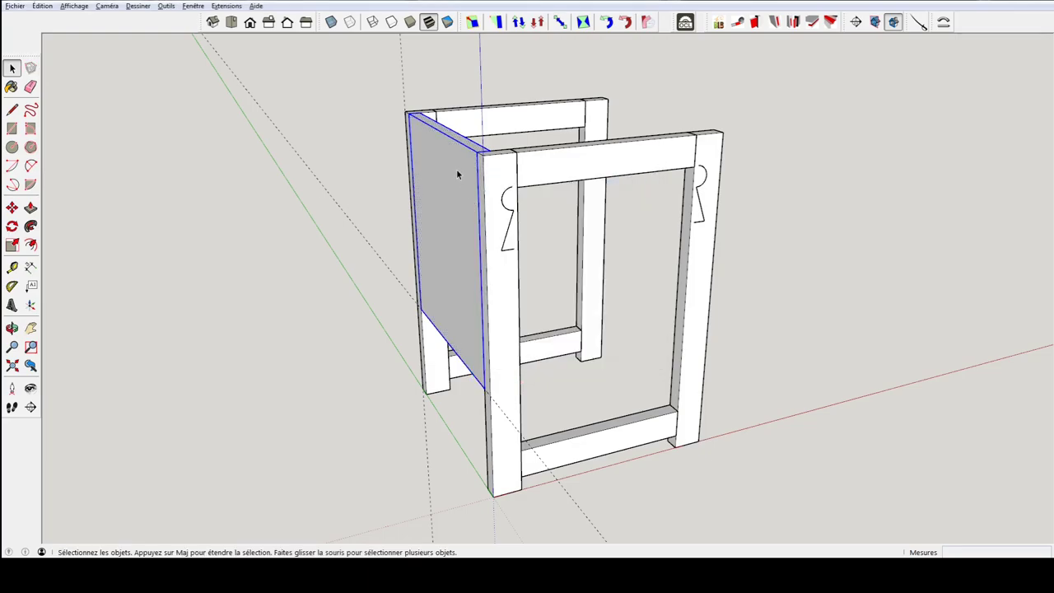
pyautogui.moveTo(457, 174); pyautogui.dragTo(746, 195, button='middle')
pyautogui.scroll(1, 746, 195)
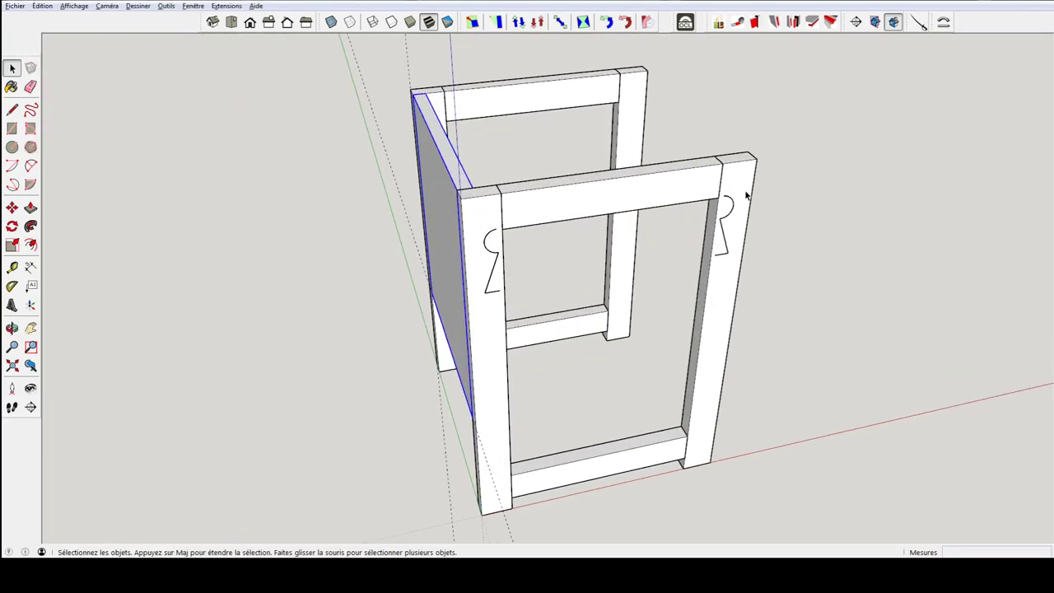
# - Copy the side panel to the frame's right rear corner
pyautogui.press('m')
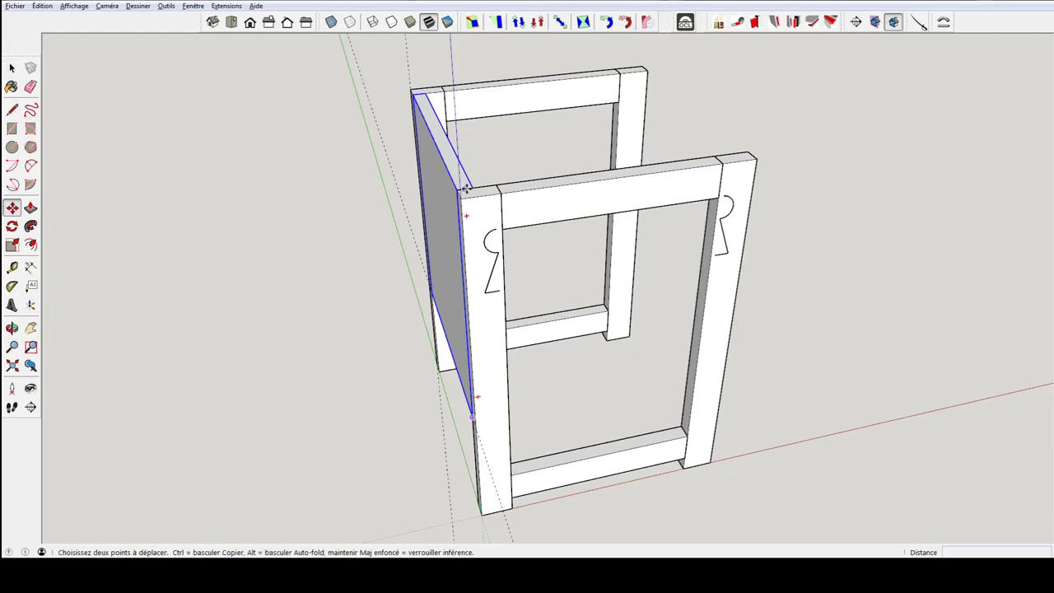
pyautogui.press('ctrl')
pyautogui.click(476, 188)
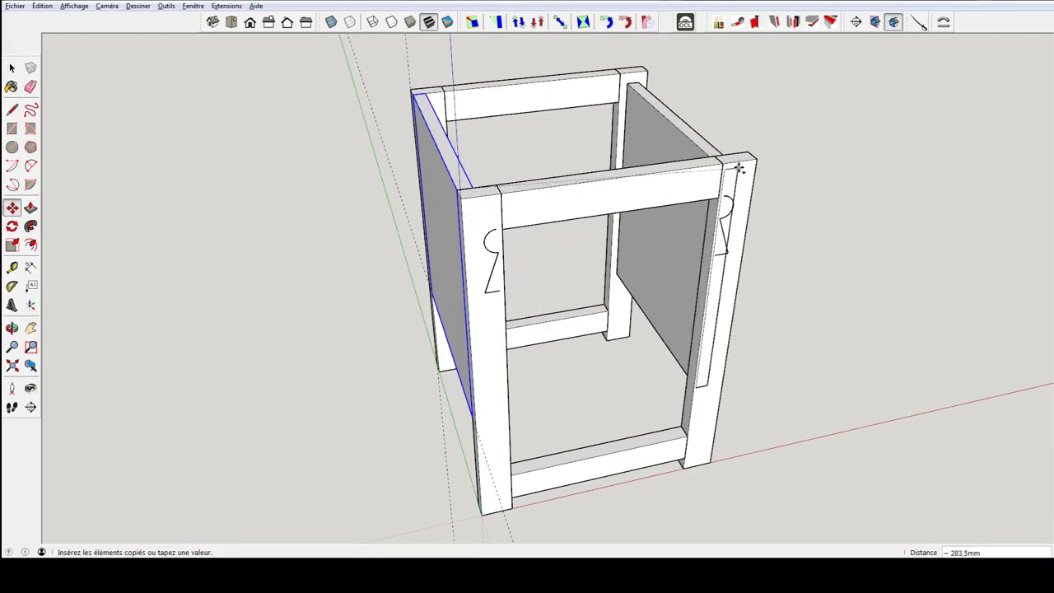
pyautogui.click(749, 151)
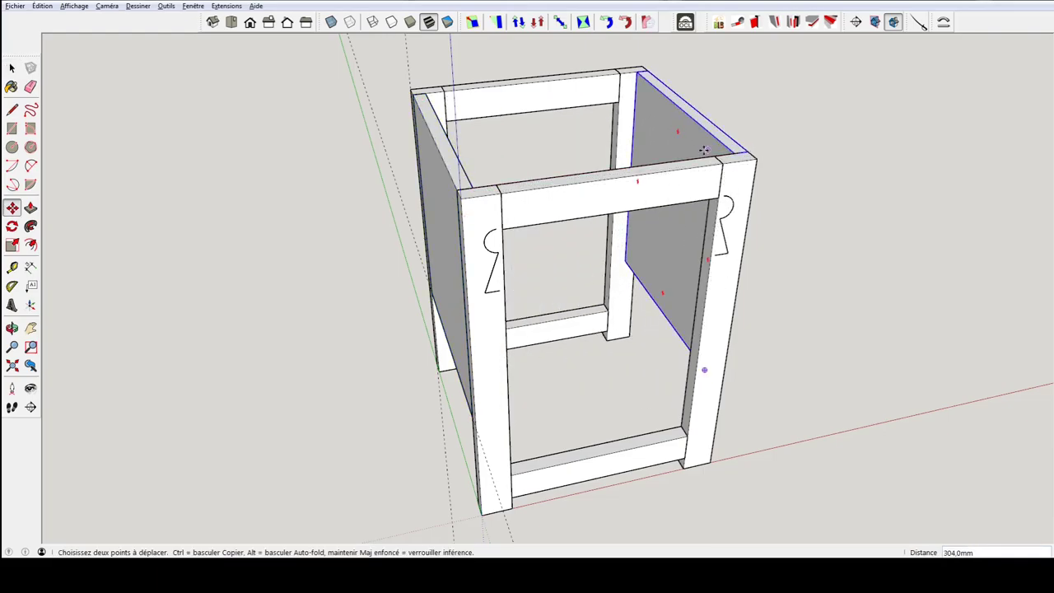
pyautogui.moveTo(635, 176)
pyautogui.mouseDown(button='middle')
pyautogui.moveTo(342, 138)
pyautogui.moveTo(606, 141)
pyautogui.mouseUp(button='middle')
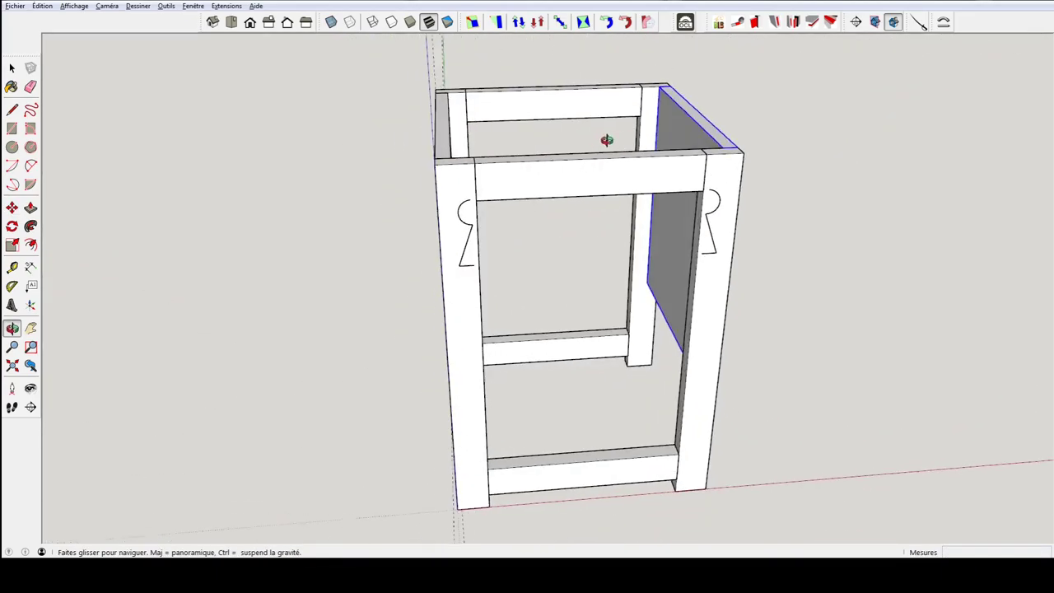
pyautogui.moveTo(442, 98)
pyautogui.mouseDown(button='middle')
pyautogui.moveTo(403, 231)
pyautogui.moveTo(420, 146)
pyautogui.mouseUp(button='middle')
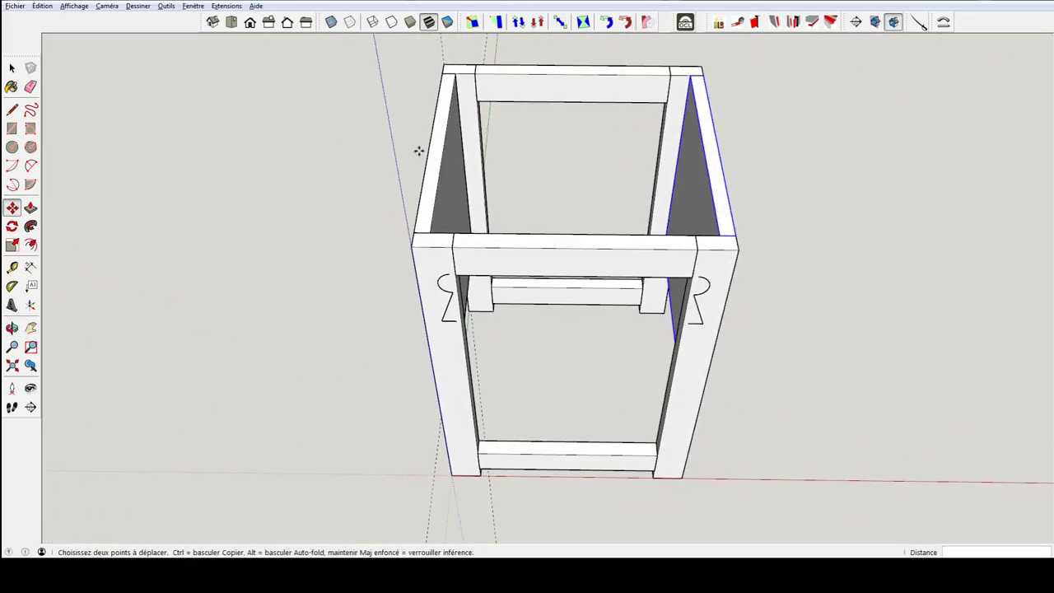
# - Draw a top panel across the frames' upper edges, 16 mm thick
pyautogui.press('r')
pyautogui.click(442, 67)
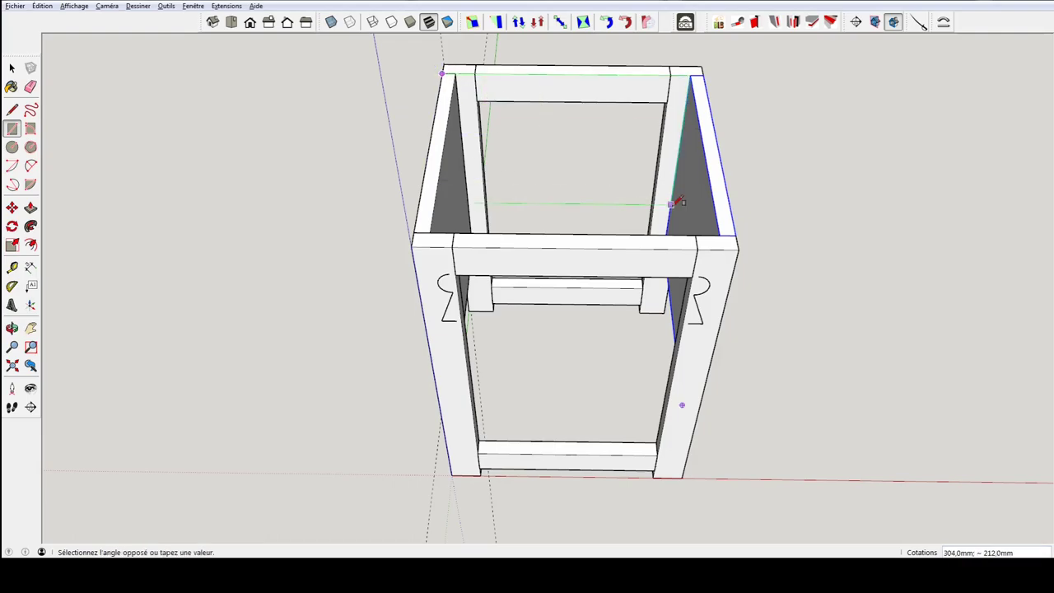
pyautogui.click(737, 235)
pyautogui.press('p')
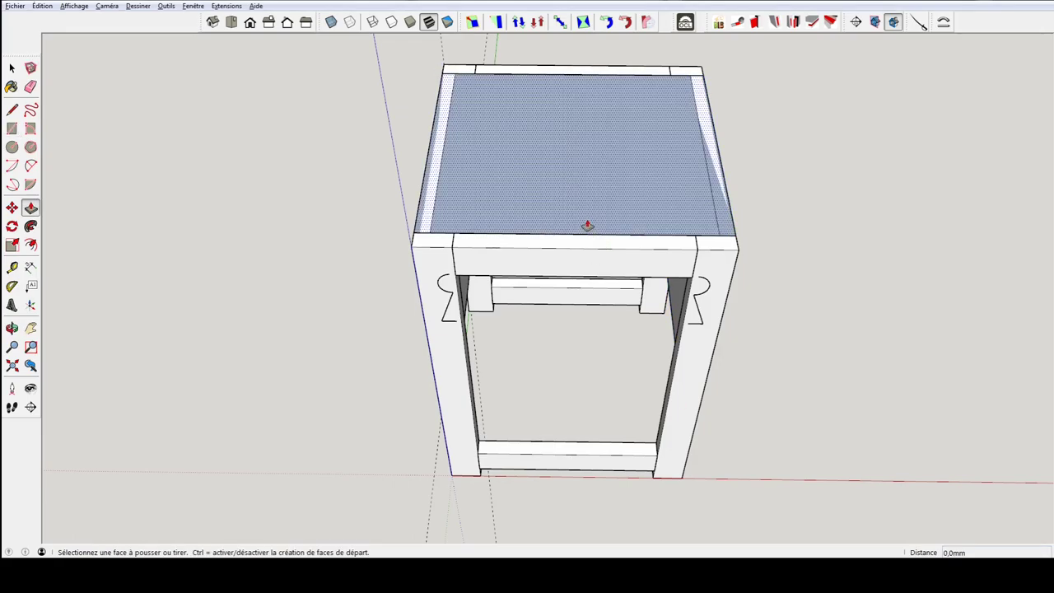
pyautogui.click(586, 264)
pyautogui.click(581, 329)
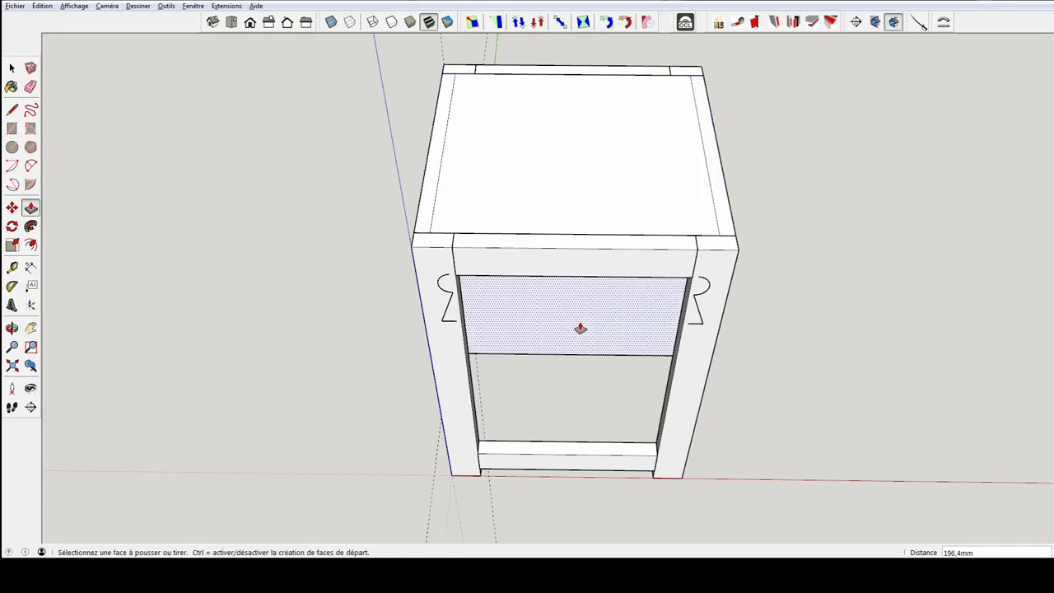
pyautogui.write('16')
pyautogui.press('Return')
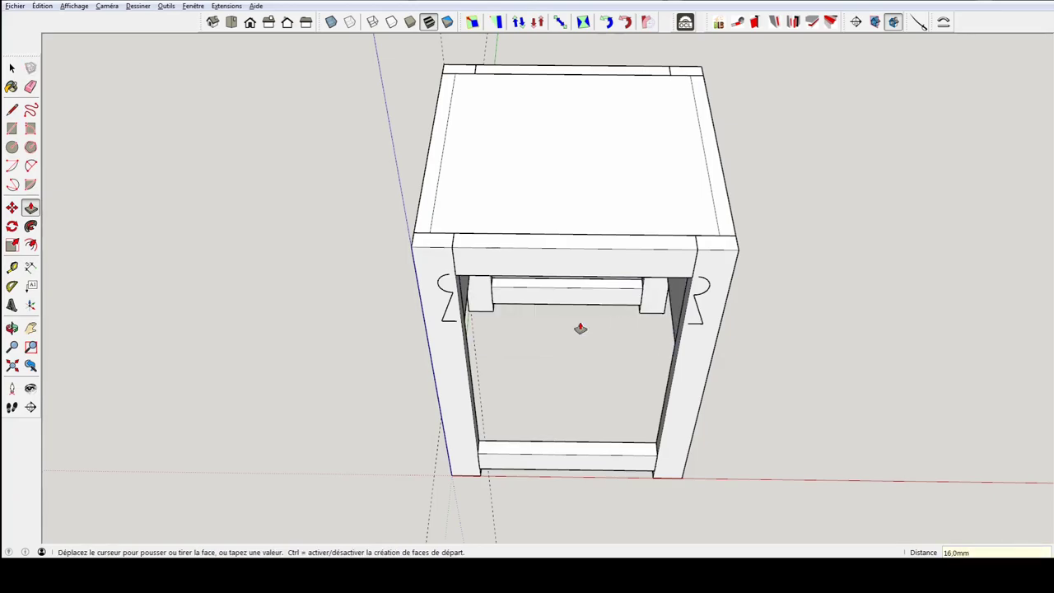
pyautogui.press('space')
pyautogui.click(585, 189)
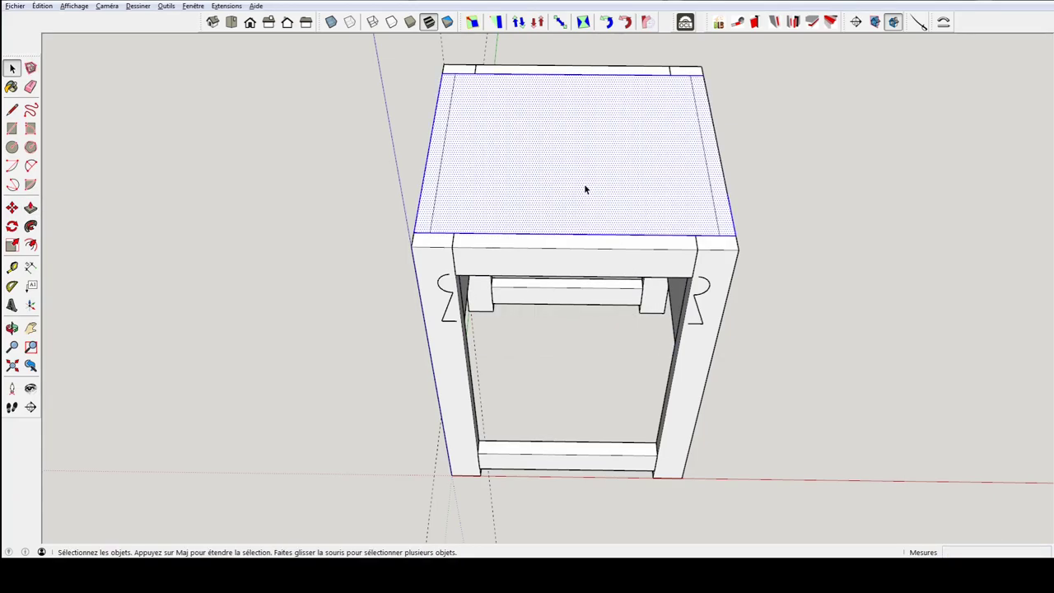
pyautogui.moveTo(579, 230)
pyautogui.mouseDown(button='middle')
pyautogui.moveTo(599, 340)
pyautogui.moveTo(560, 136)
pyautogui.moveTo(560, 266)
pyautogui.moveTo(553, 101)
pyautogui.moveTo(564, 449)
pyautogui.mouseUp(button='middle')
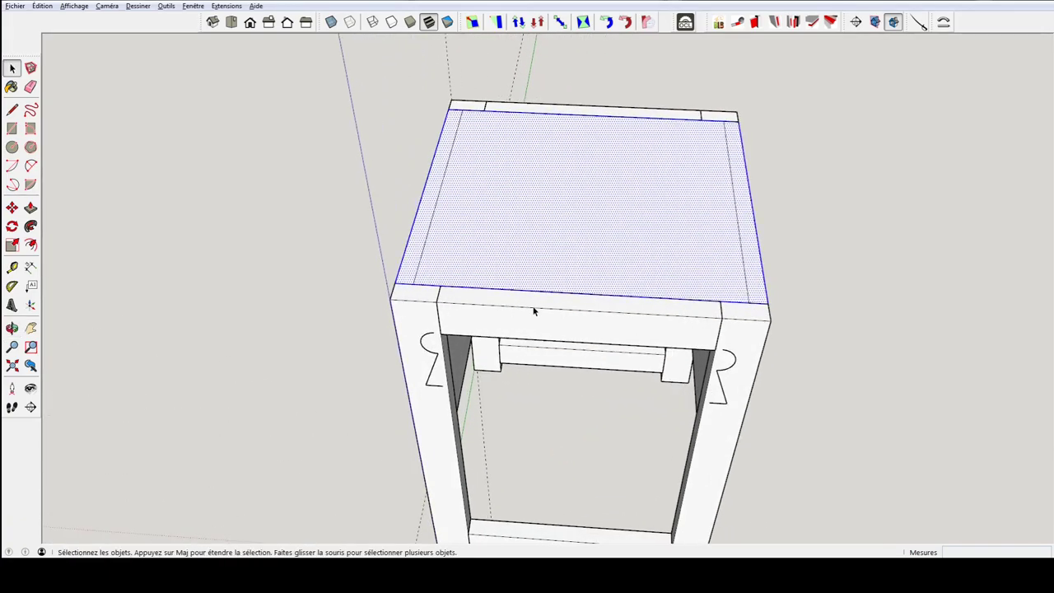
pyautogui.moveTo(528, 317); pyautogui.dragTo(485, 173, button='middle')
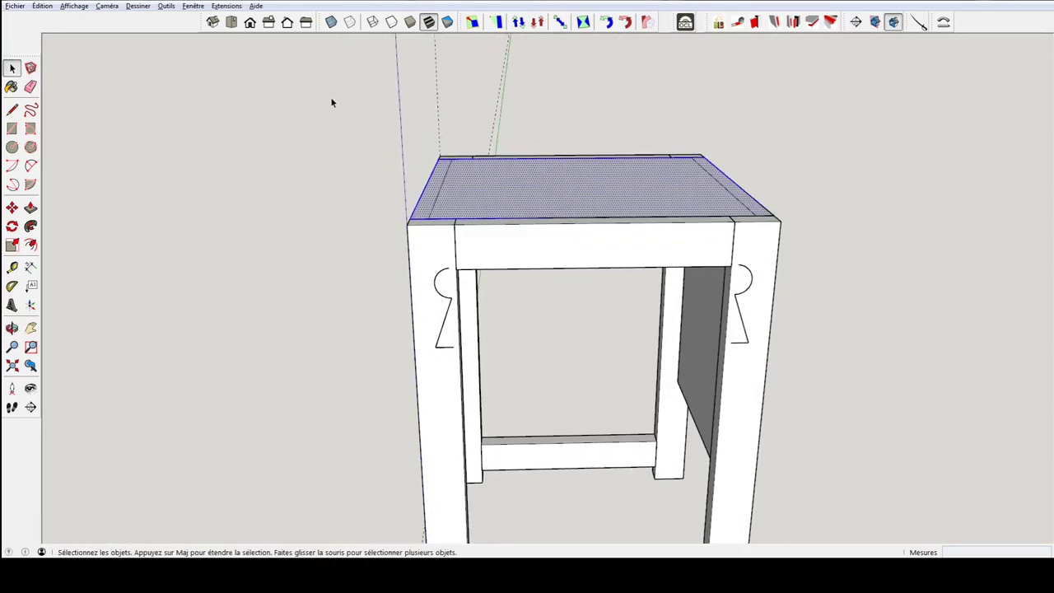
pyautogui.moveTo(323, 89); pyautogui.dragTo(841, 290)
pyautogui.moveTo(301, 72); pyautogui.dragTo(854, 323)
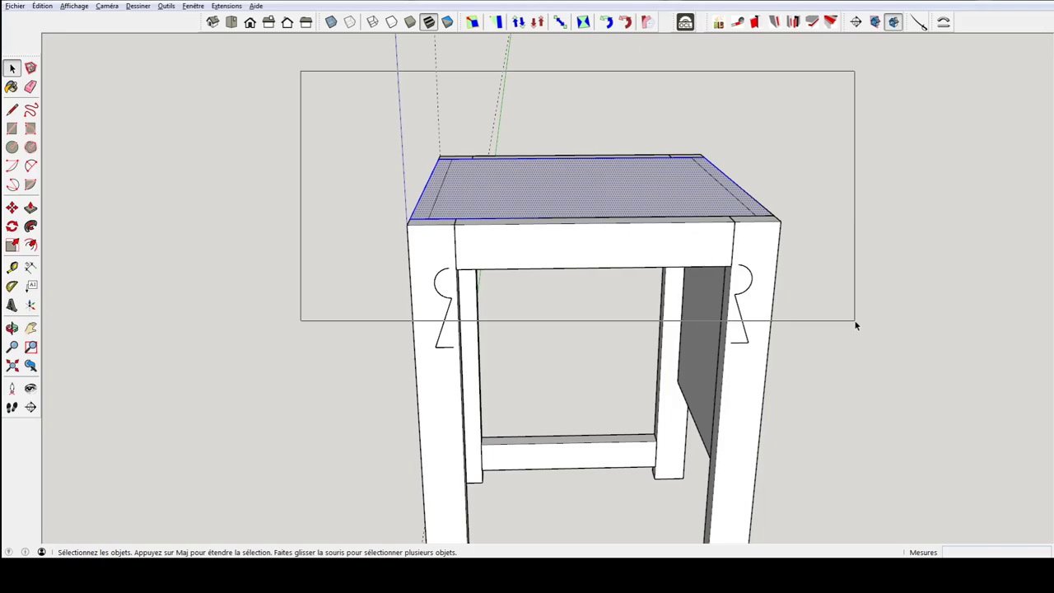
pyautogui.moveTo(856, 325); pyautogui.dragTo(853, 323)
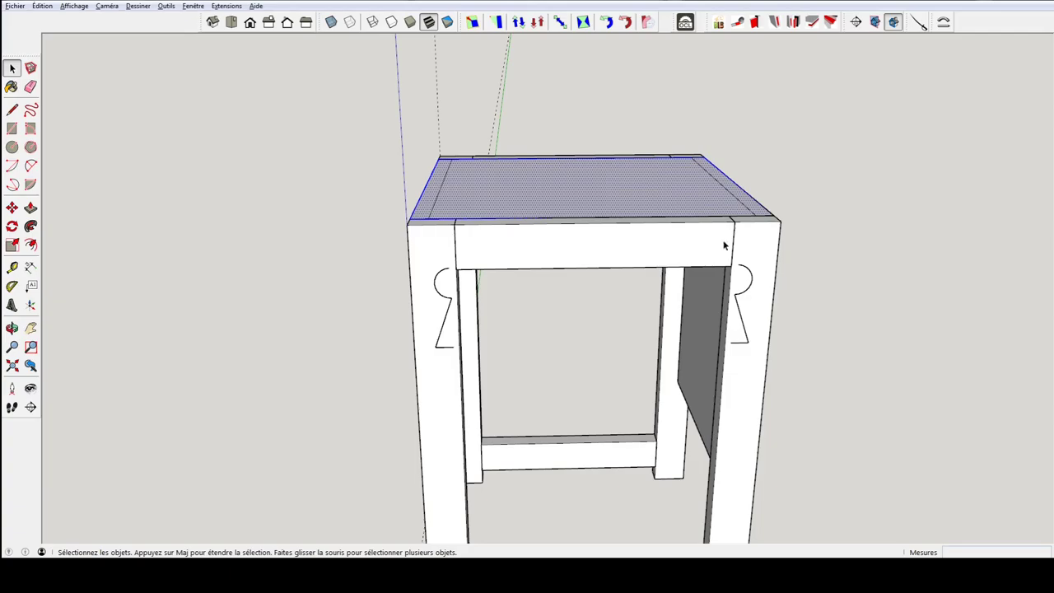
pyautogui.scroll(-1, 448, 303)
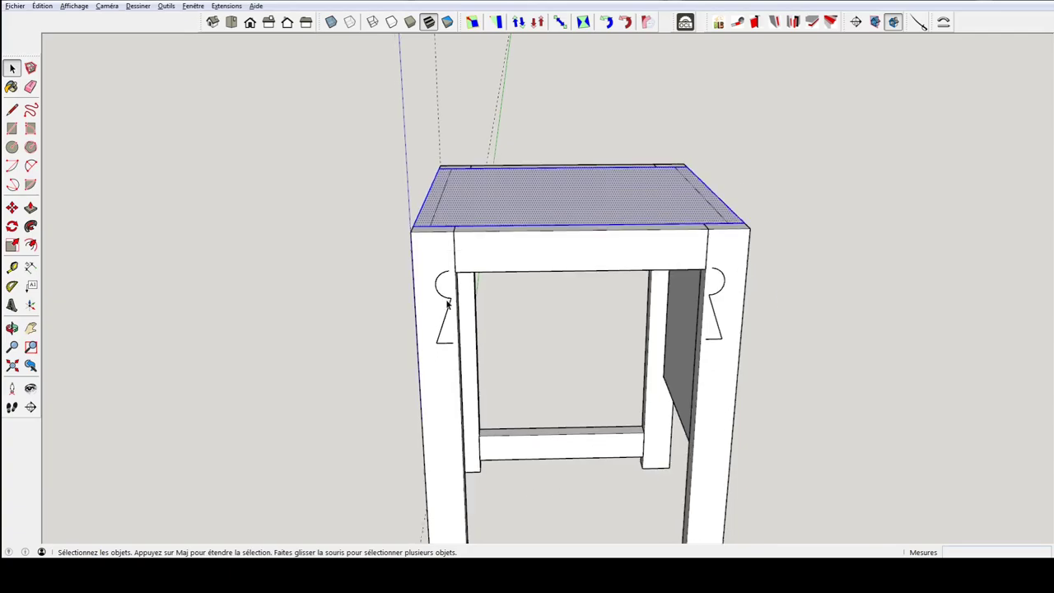
pyautogui.scroll(-3, 446, 299)
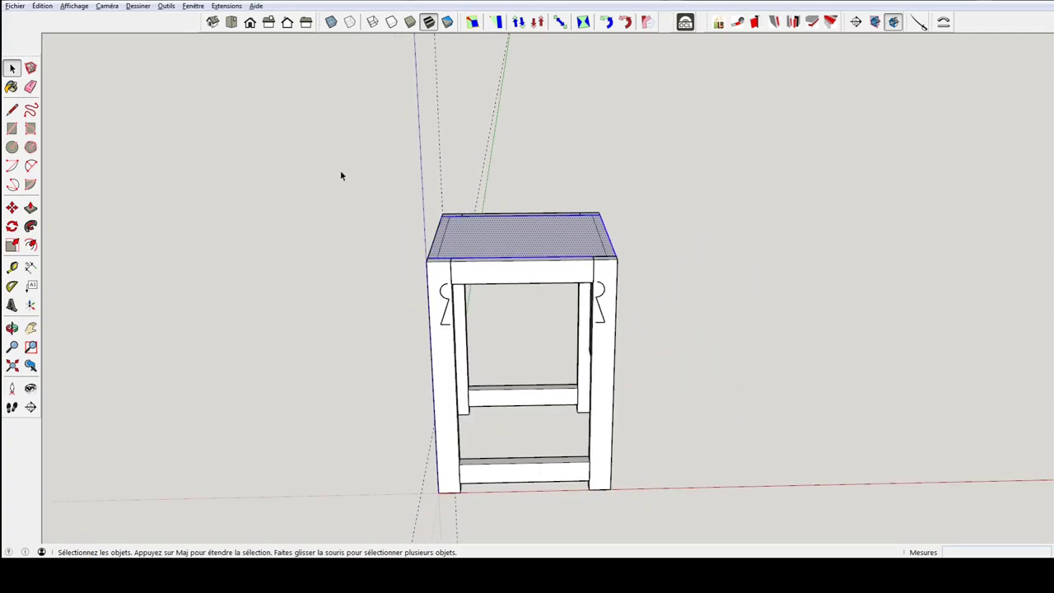
pyautogui.moveTo(335, 173); pyautogui.dragTo(658, 523)
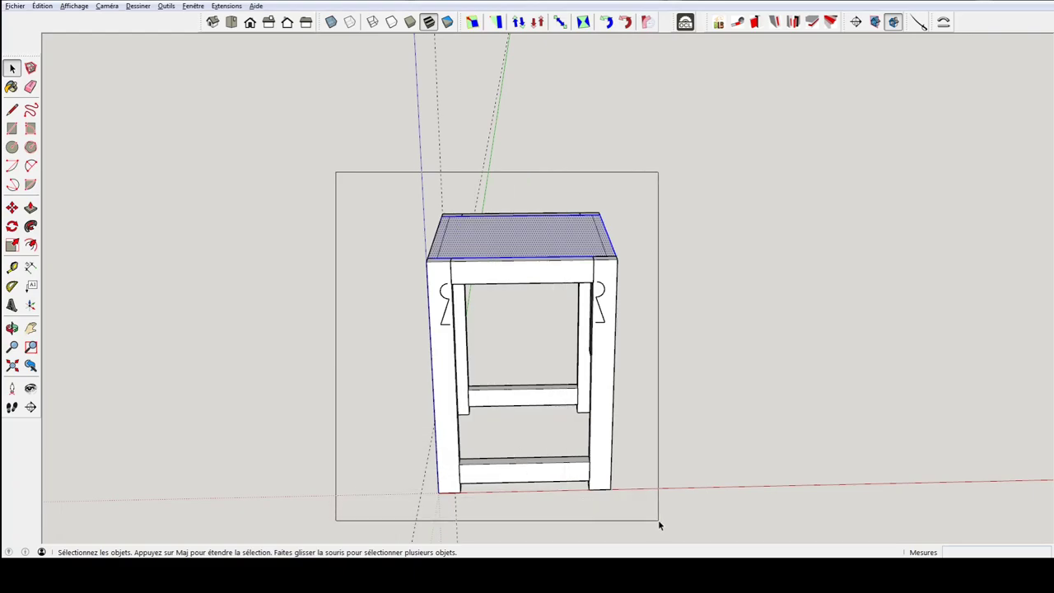
pyautogui.moveTo(658, 523); pyautogui.dragTo(661, 301)
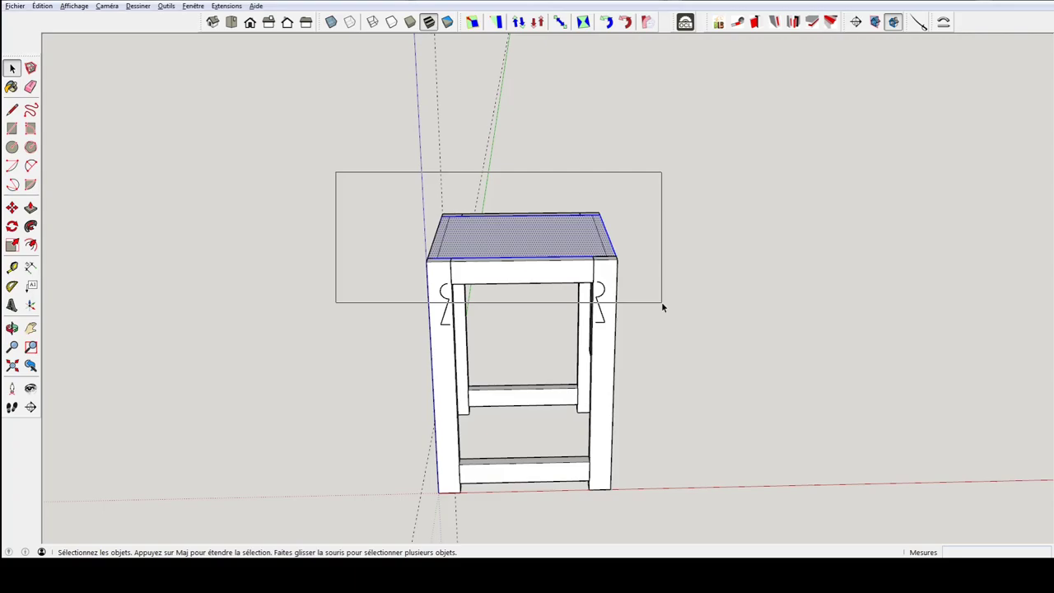
pyautogui.moveTo(661, 301); pyautogui.dragTo(661, 302)
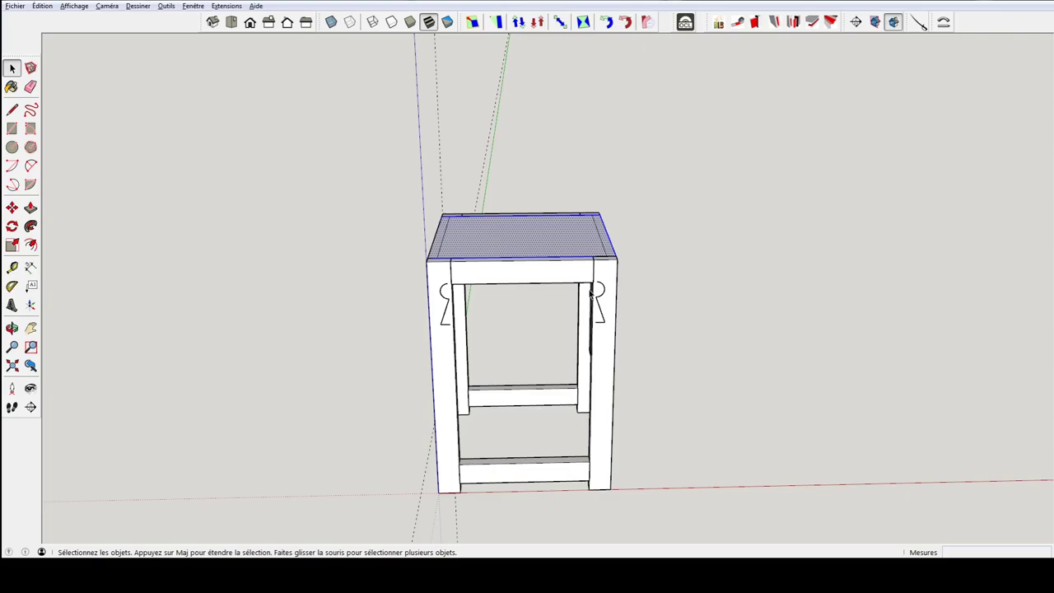
pyautogui.scroll(2, 556, 256)
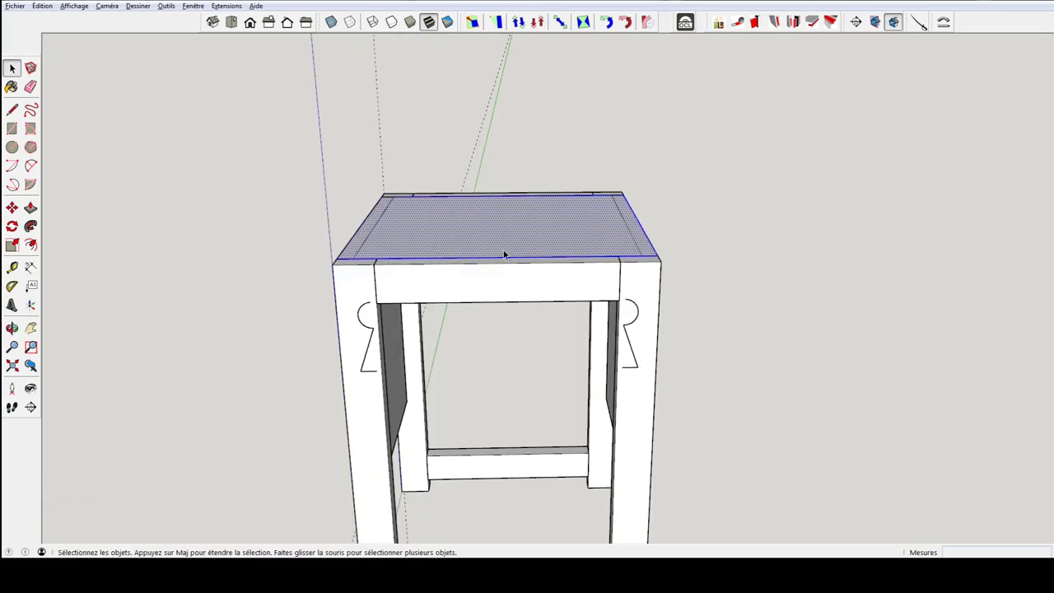
# - Turn the top panel into a component
pyautogui.write('g')
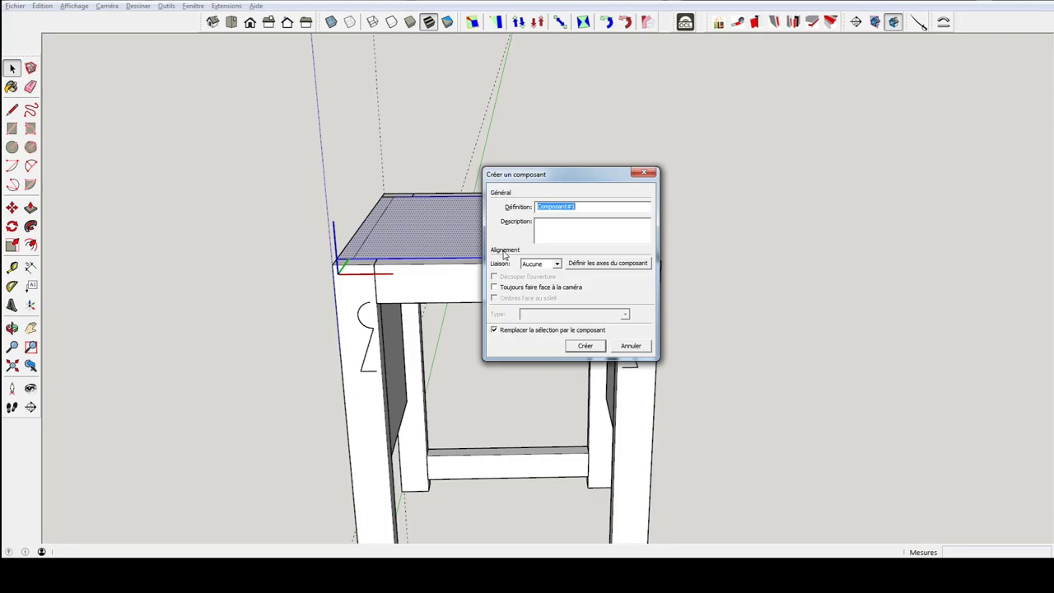
pyautogui.write('Pa')
pyautogui.click(585, 345)
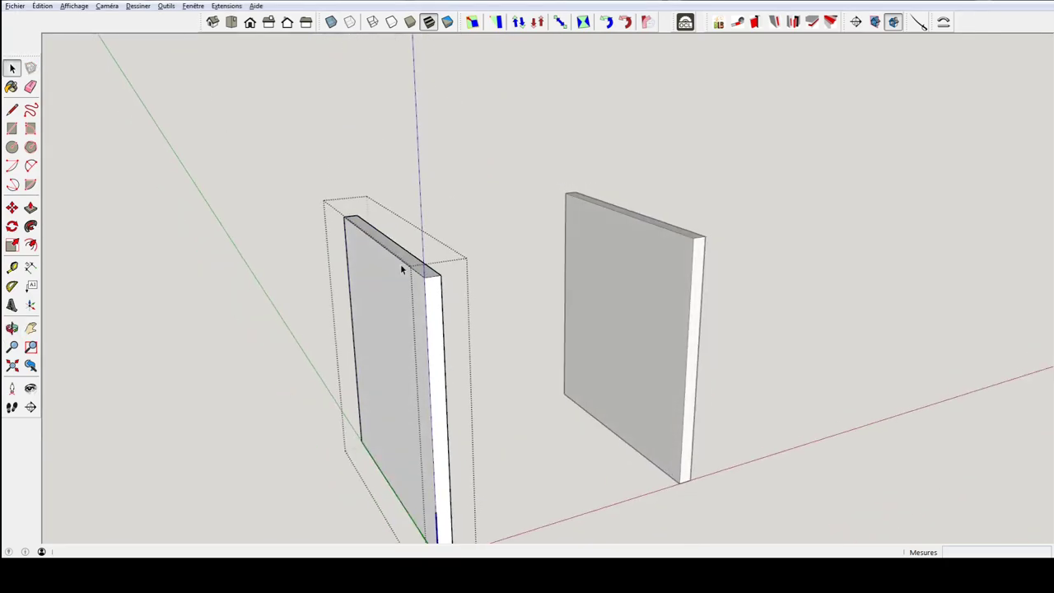
pyautogui.moveTo(400, 263)
pyautogui.mouseDown(button='middle')
pyautogui.moveTo(349, 211)
pyautogui.moveTo(353, 195)
pyautogui.mouseUp(button='middle')
pyautogui.scroll(2, 348, 212)
pyautogui.scroll(2, 365, 204)
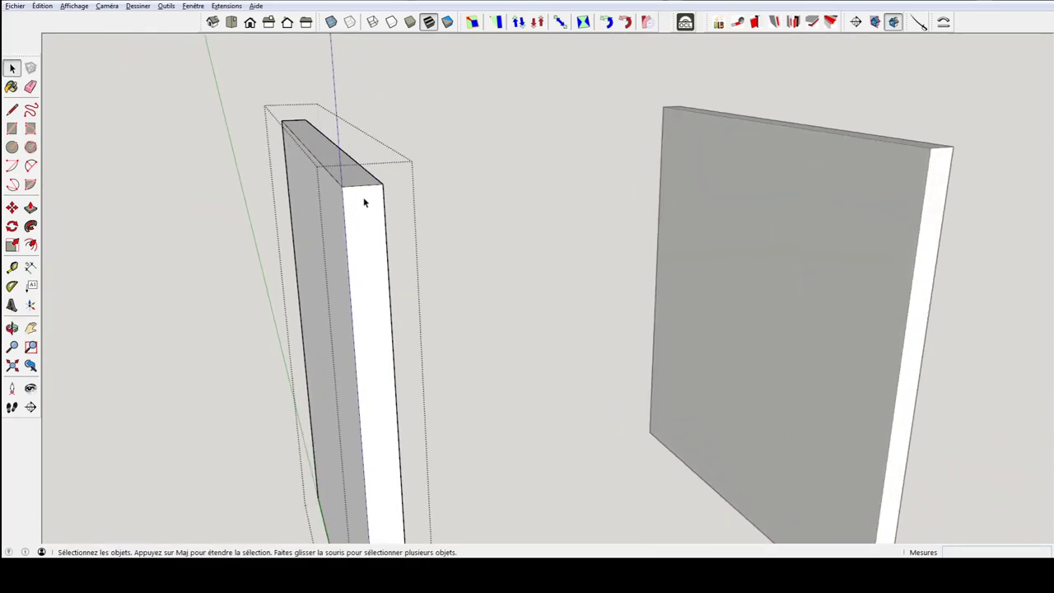
# - Cut a 16 mm diagonal chamfer through the side panel's top edge
pyautogui.press('t')
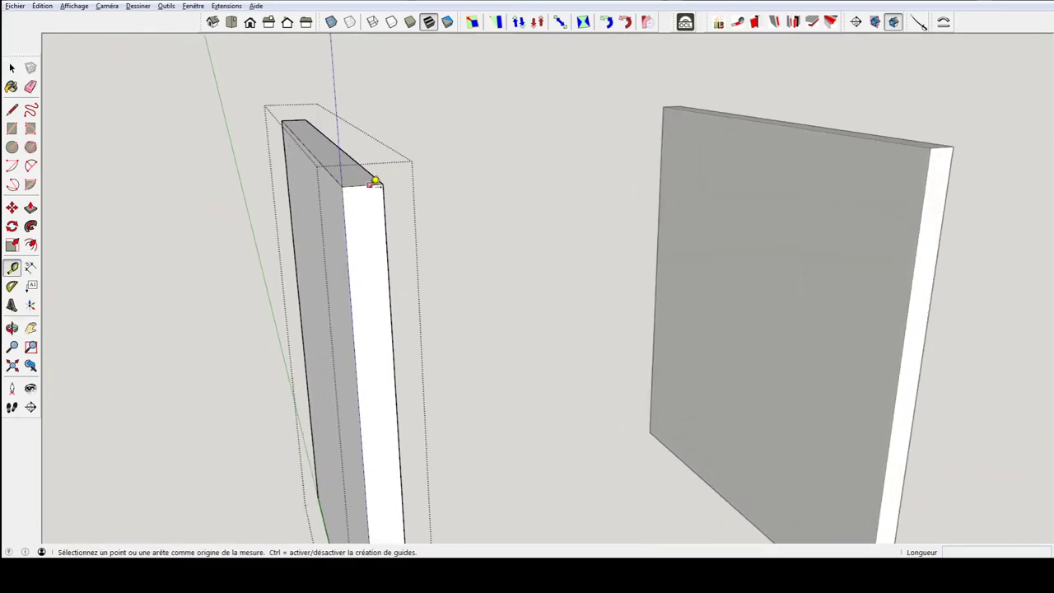
pyautogui.click(372, 183)
pyautogui.click(379, 206)
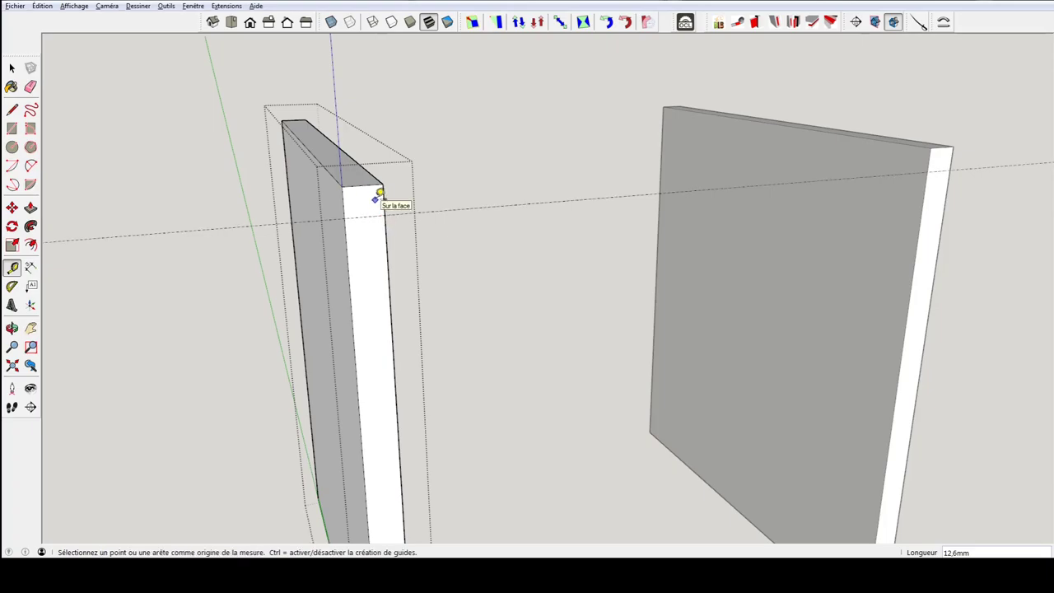
pyautogui.write('16')
pyautogui.press('Return')
pyautogui.press('l')
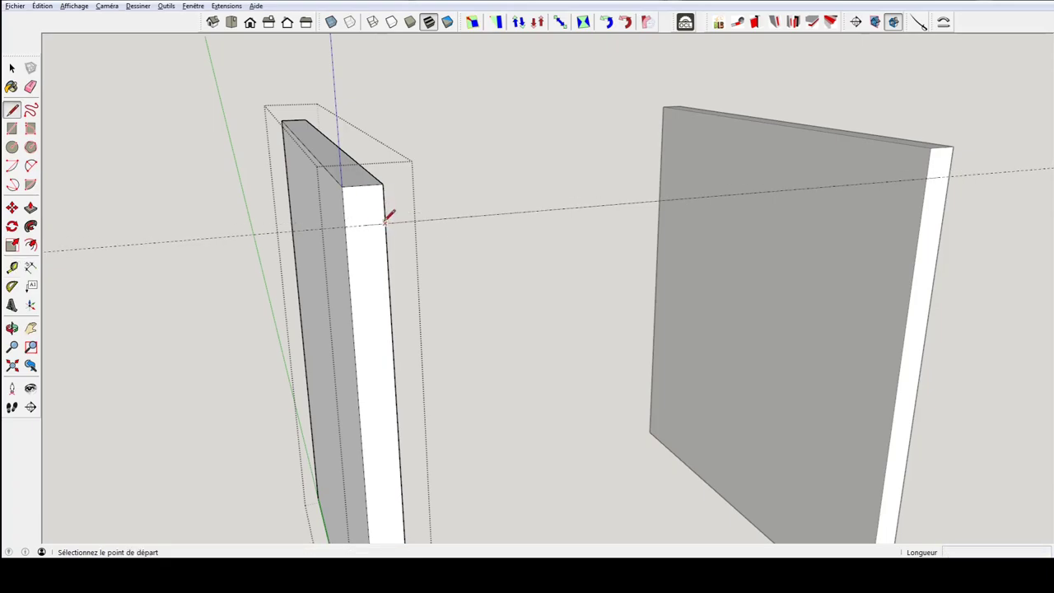
pyautogui.click(384, 222)
pyautogui.click(346, 186)
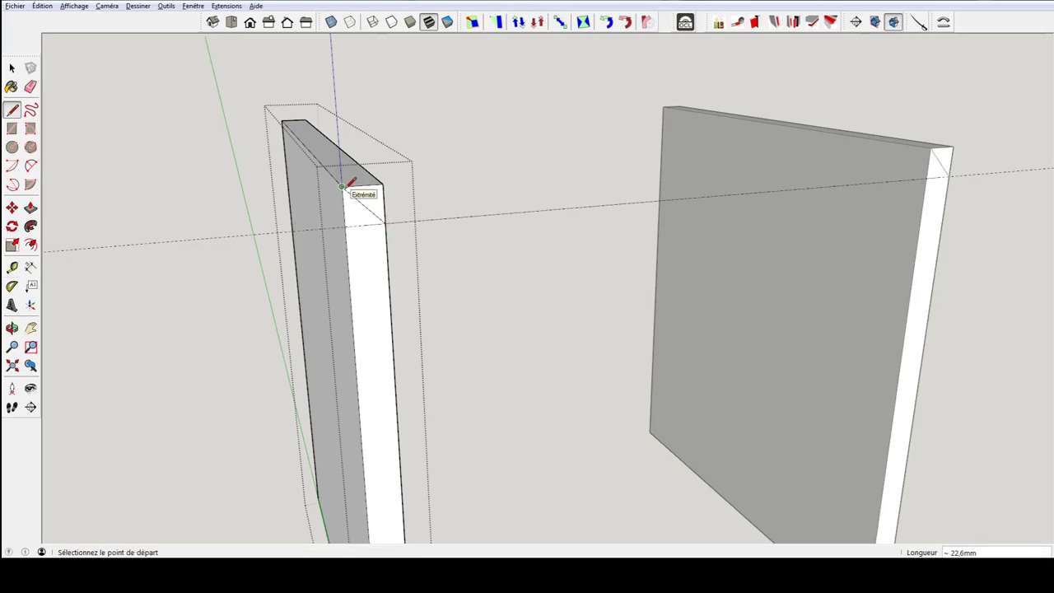
pyautogui.press('p')
pyautogui.click(354, 200)
pyautogui.click(288, 128)
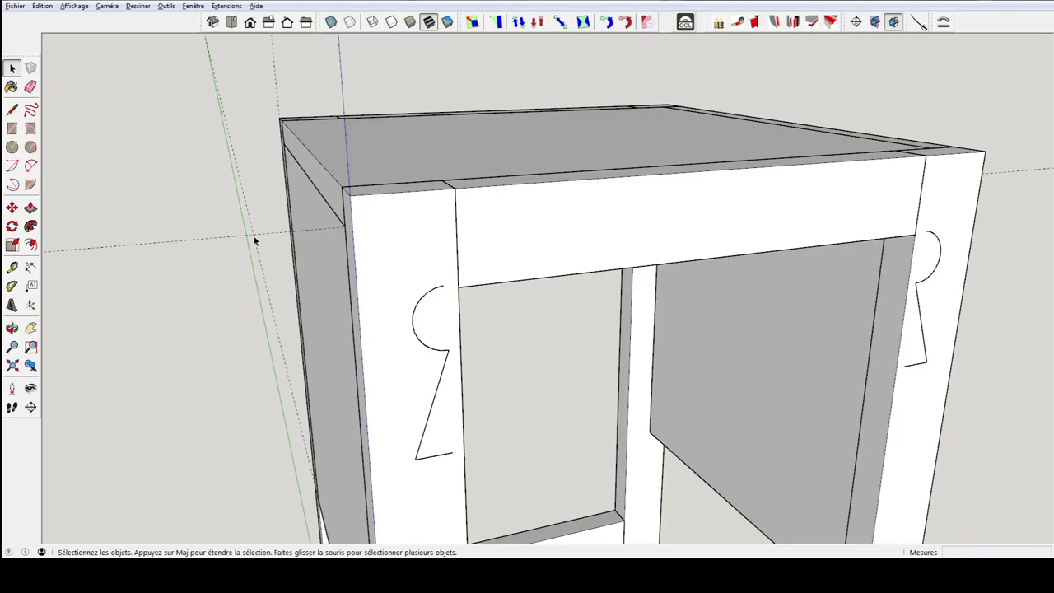
# - In the tabletop slab, shift the bottom edge at the first end inward
pyautogui.doubleClick(469, 152)
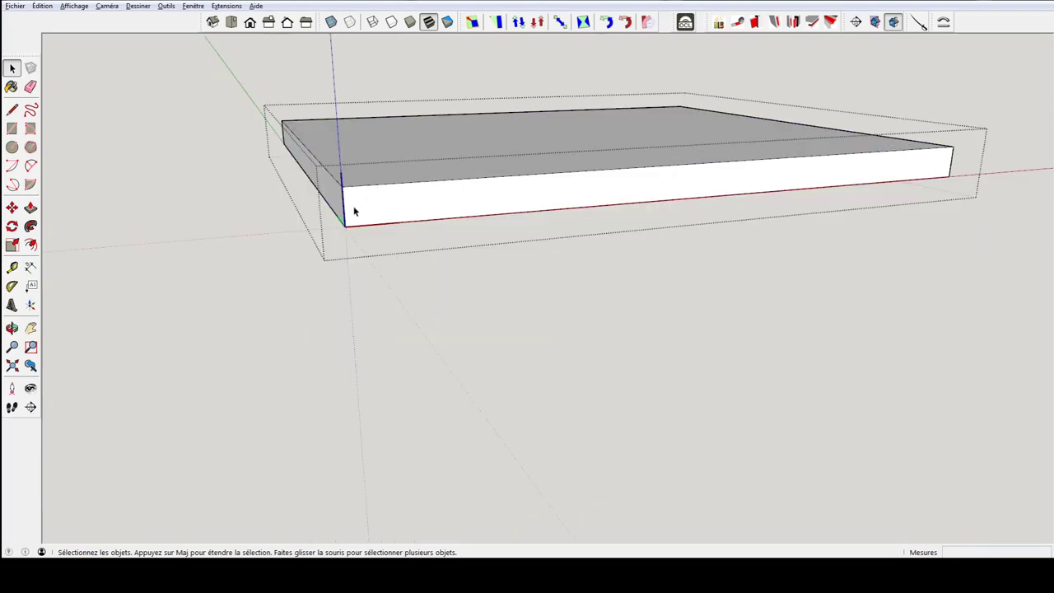
pyautogui.moveTo(354, 211); pyautogui.dragTo(362, 183, button='middle')
pyautogui.scroll(3, 343, 193)
pyautogui.scroll(2, 354, 162)
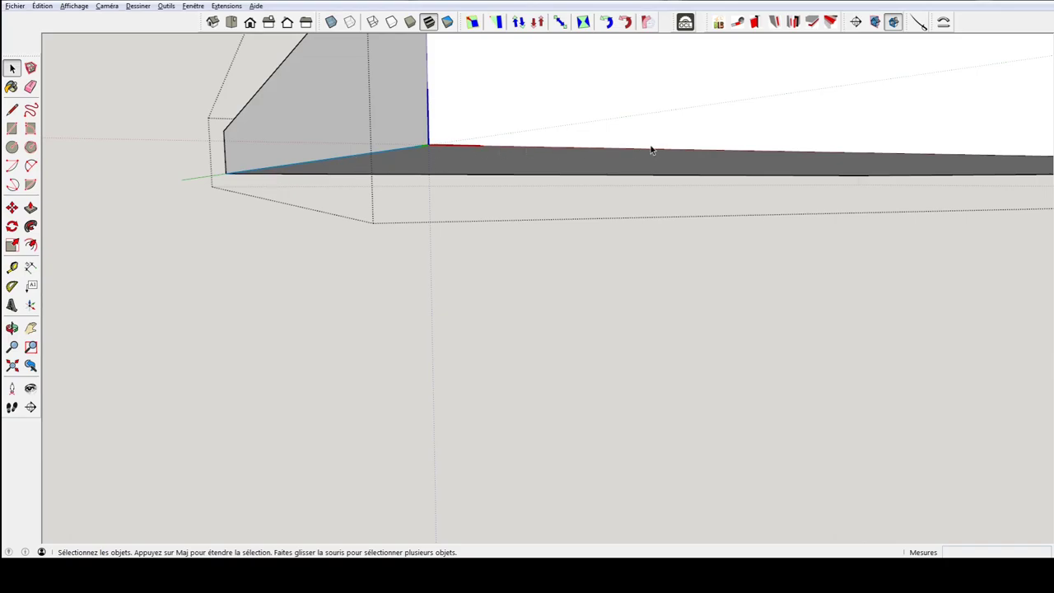
pyautogui.press('m')
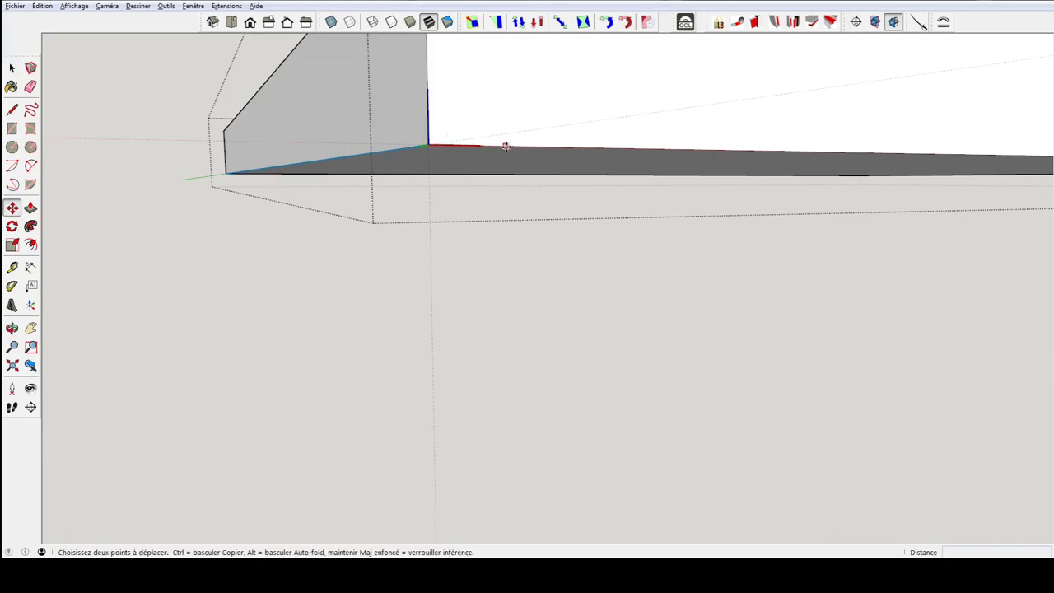
pyautogui.click(619, 146)
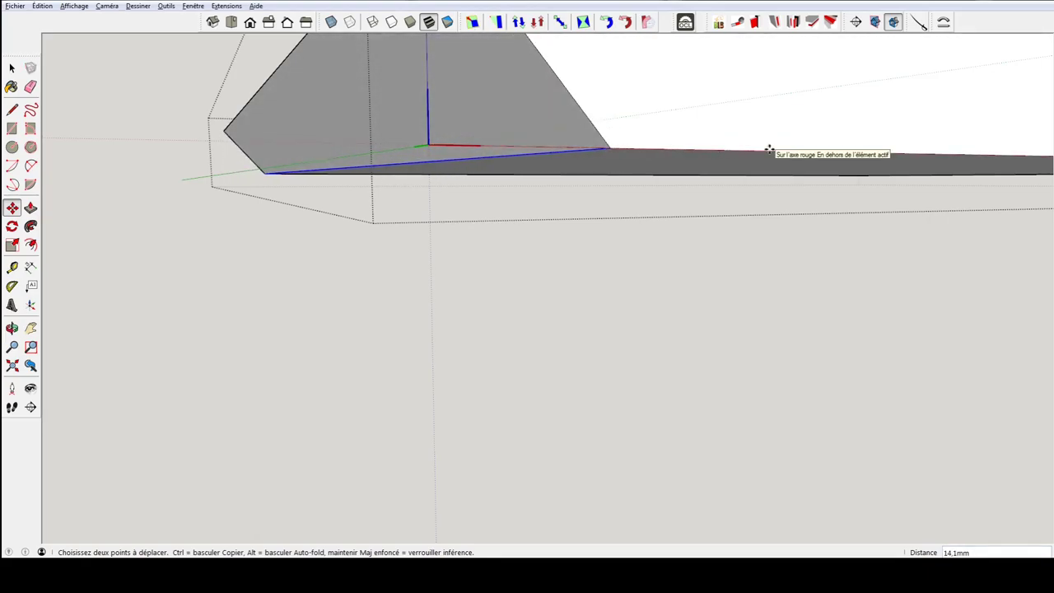
pyautogui.moveTo(766, 148)
pyautogui.mouseDown(button='middle')
pyautogui.moveTo(570, 256)
pyautogui.moveTo(439, 233)
pyautogui.mouseUp(button='middle')
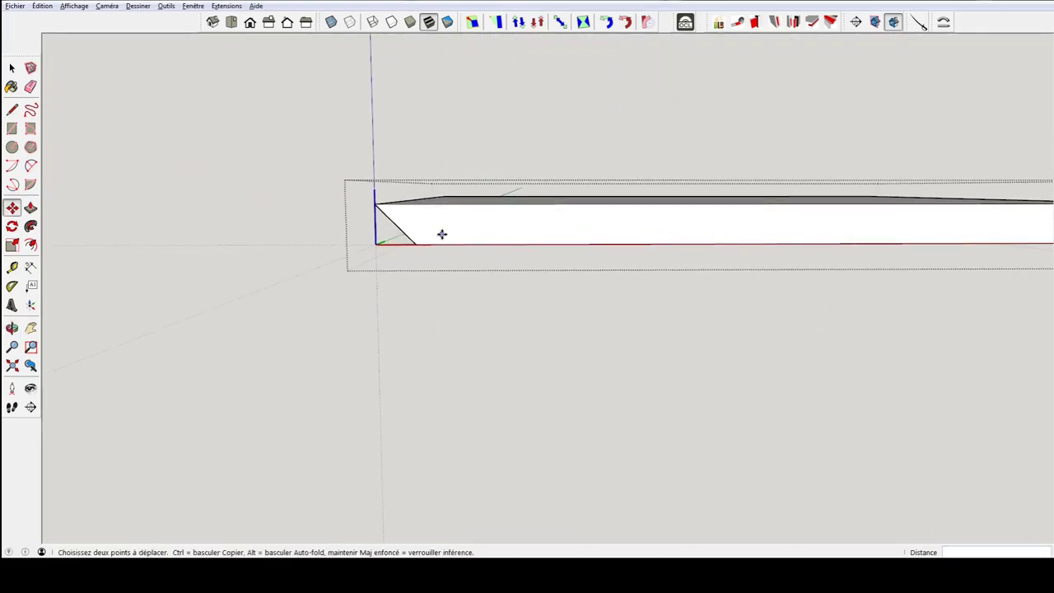
pyautogui.scroll(-3, 528, 262)
# - Shift the bottom edge at the slab's other end inward by 16 mm
pyautogui.moveTo(528, 262)
pyautogui.mouseDown(button='middle')
pyautogui.moveTo(511, 252)
pyautogui.moveTo(536, 242)
pyautogui.mouseUp(button='middle')
pyautogui.scroll(3, 536, 242)
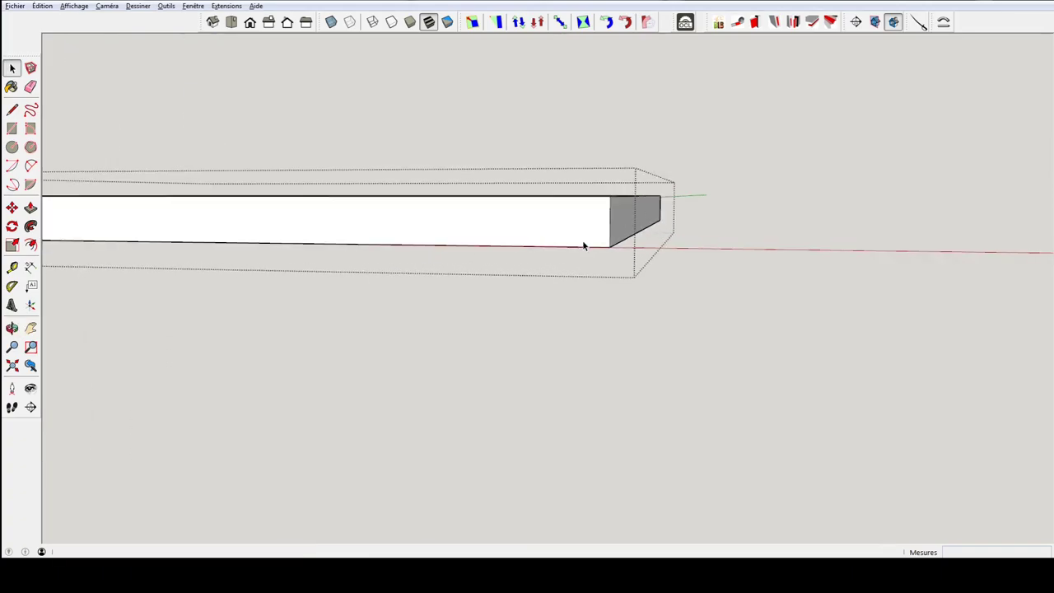
pyautogui.scroll(2, 583, 242)
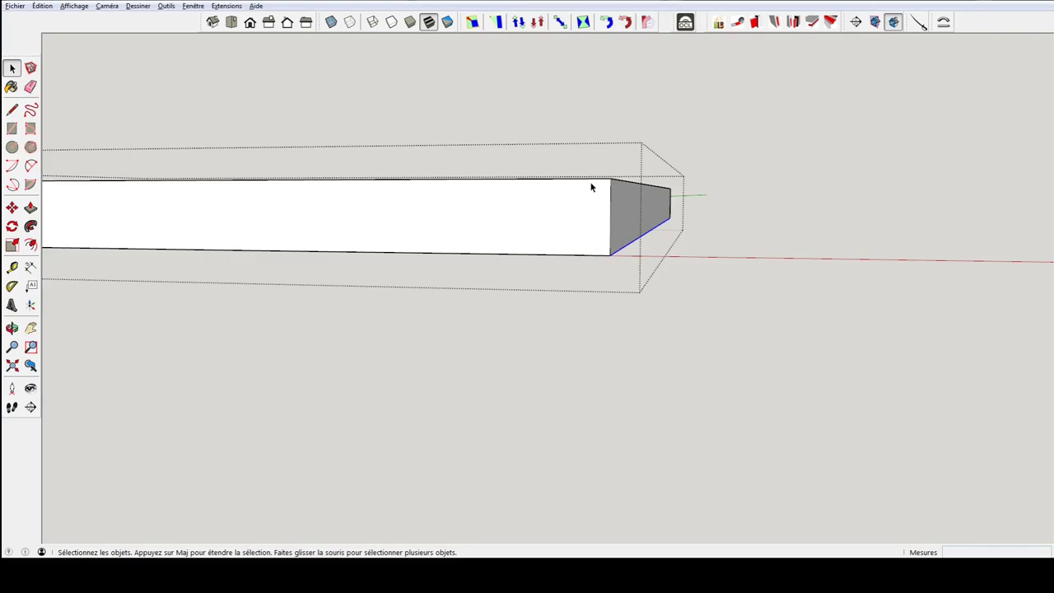
pyautogui.moveTo(628, 192)
pyautogui.mouseDown(button='middle')
pyautogui.moveTo(658, 258)
pyautogui.moveTo(618, 228)
pyautogui.mouseUp(button='middle')
pyautogui.moveTo(630, 280); pyautogui.dragTo(619, 192, button='middle')
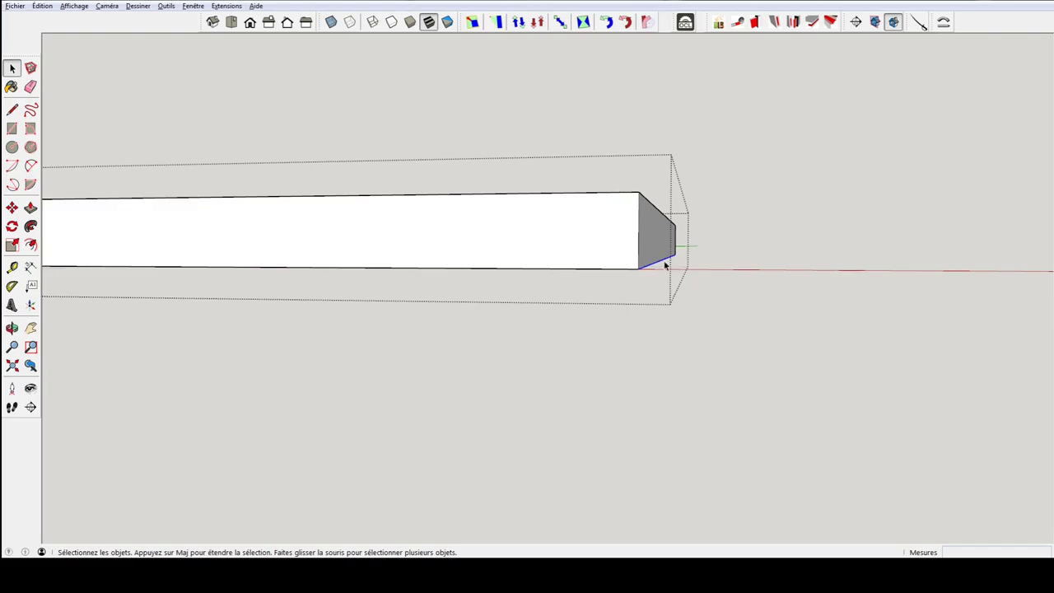
pyautogui.moveTo(665, 265)
pyautogui.mouseDown(button='middle')
pyautogui.moveTo(656, 167)
pyautogui.moveTo(671, 271)
pyautogui.moveTo(619, 333)
pyautogui.moveTo(619, 321)
pyautogui.mouseUp(button='middle')
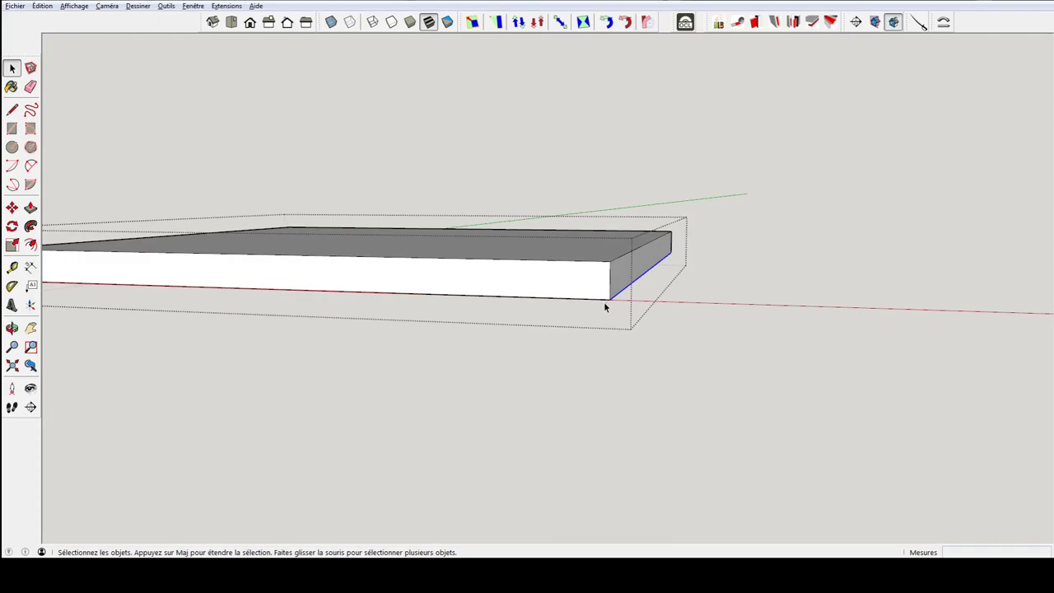
pyautogui.press('m')
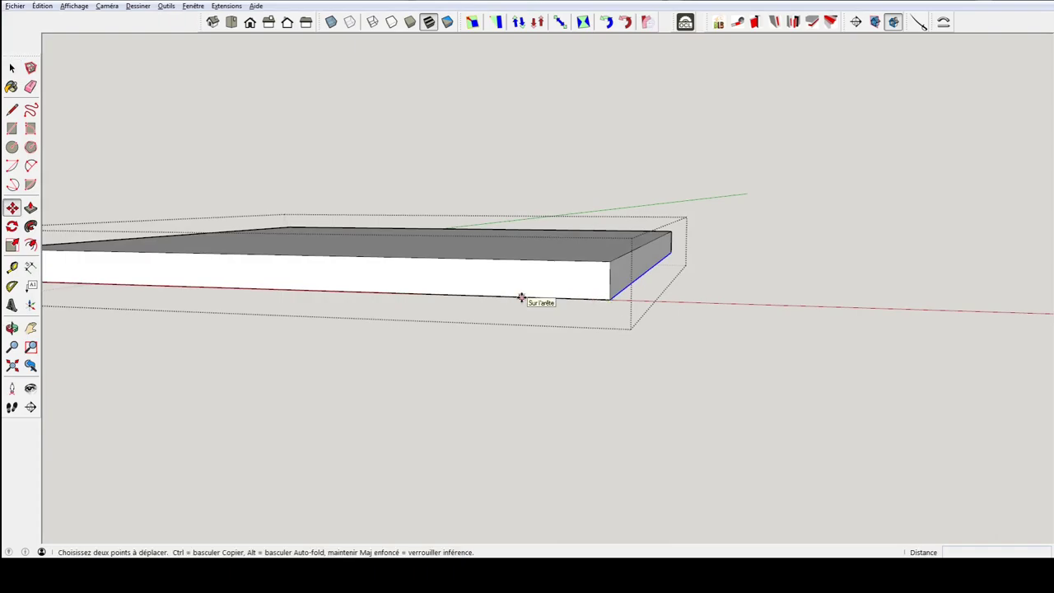
pyautogui.click(523, 295)
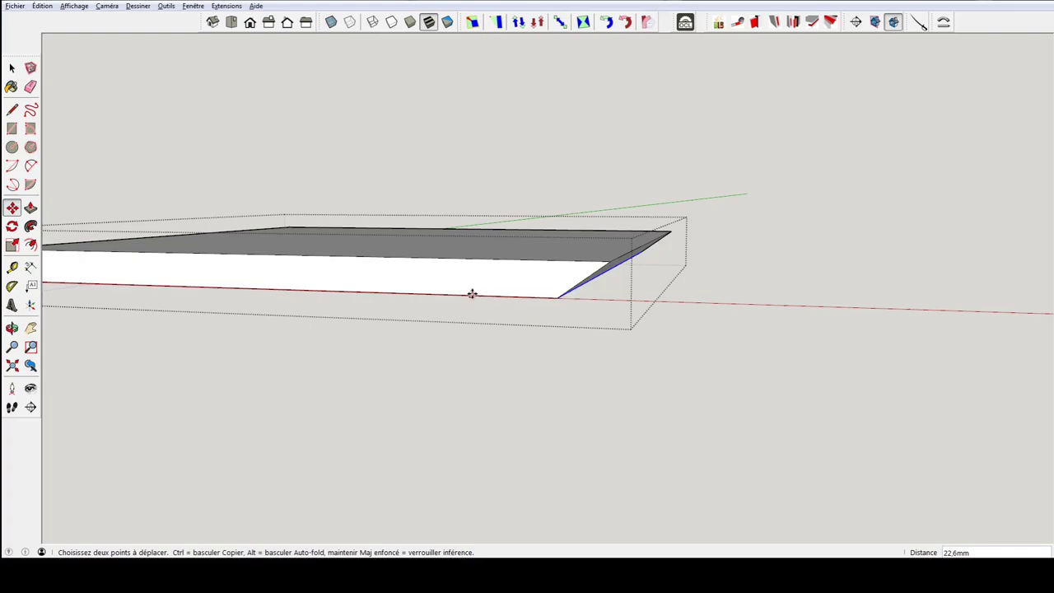
pyautogui.write('16')
pyautogui.press('Return')
pyautogui.press('o')
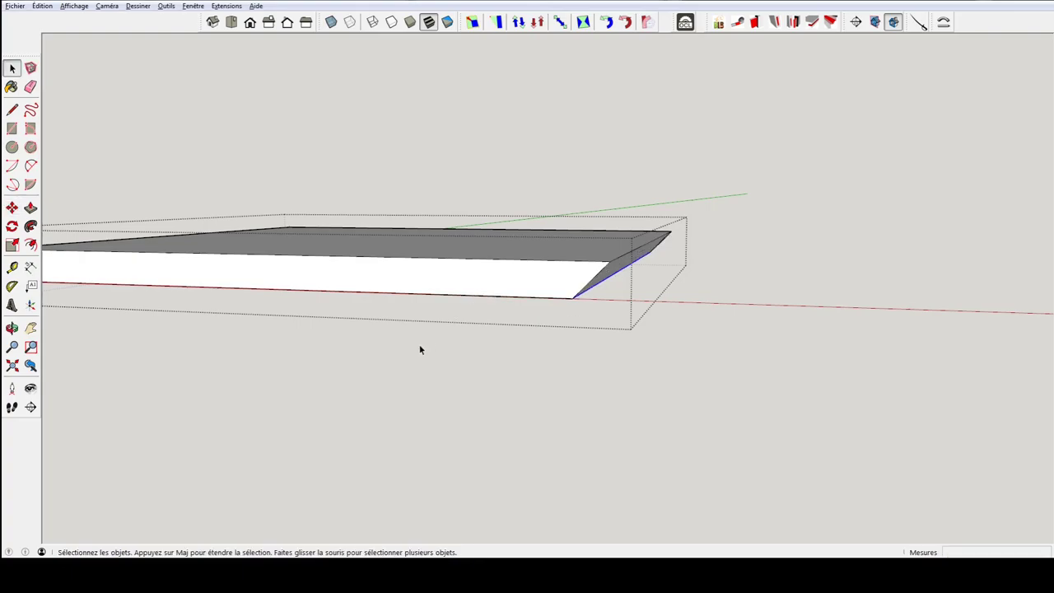
pyautogui.moveTo(419, 349)
pyautogui.mouseDown()
pyautogui.moveTo(559, 320)
pyautogui.moveTo(358, 303)
pyautogui.mouseUp()
pyautogui.moveTo(358, 303)
pyautogui.mouseDown(button='middle')
pyautogui.moveTo(555, 360)
pyautogui.moveTo(365, 388)
pyautogui.moveTo(372, 420)
pyautogui.mouseUp(button='middle')
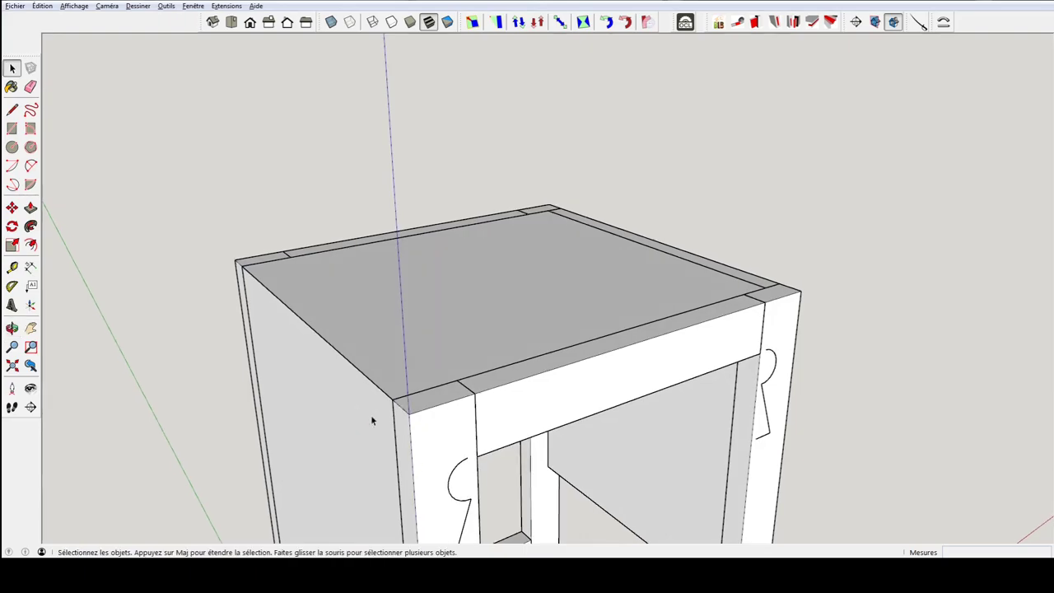
# - Hide the front leg frame with Masquer to view the mitred corners
pyautogui.click(470, 431)
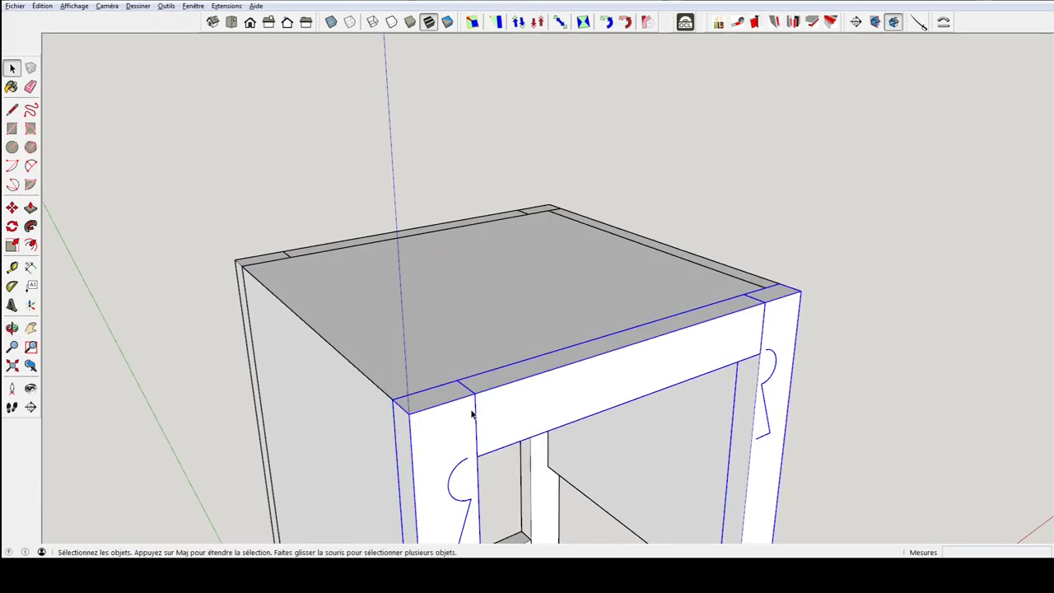
pyautogui.rightClick(414, 414)
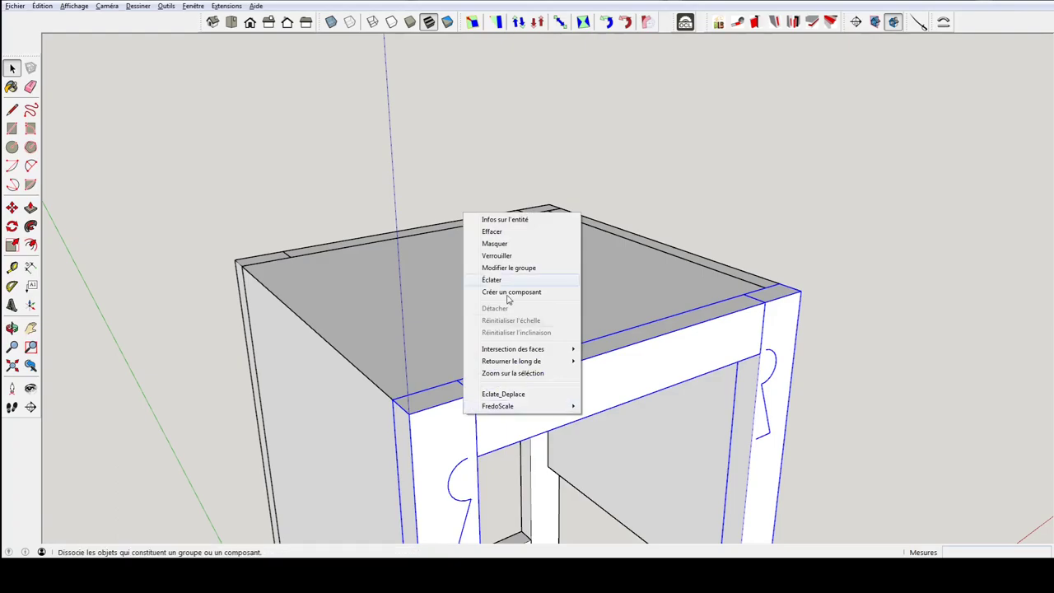
pyautogui.click(505, 247)
pyautogui.moveTo(405, 426)
pyautogui.mouseDown(button='middle')
pyautogui.moveTo(362, 387)
pyautogui.moveTo(294, 283)
pyautogui.mouseUp(button='middle')
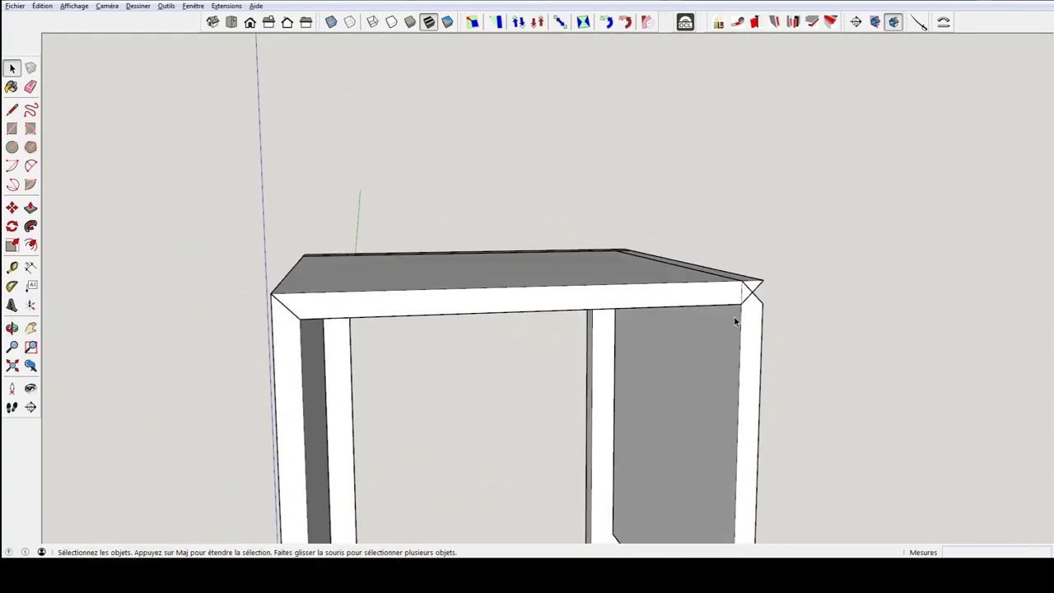
pyautogui.moveTo(735, 321); pyautogui.dragTo(558, 300, button='middle')
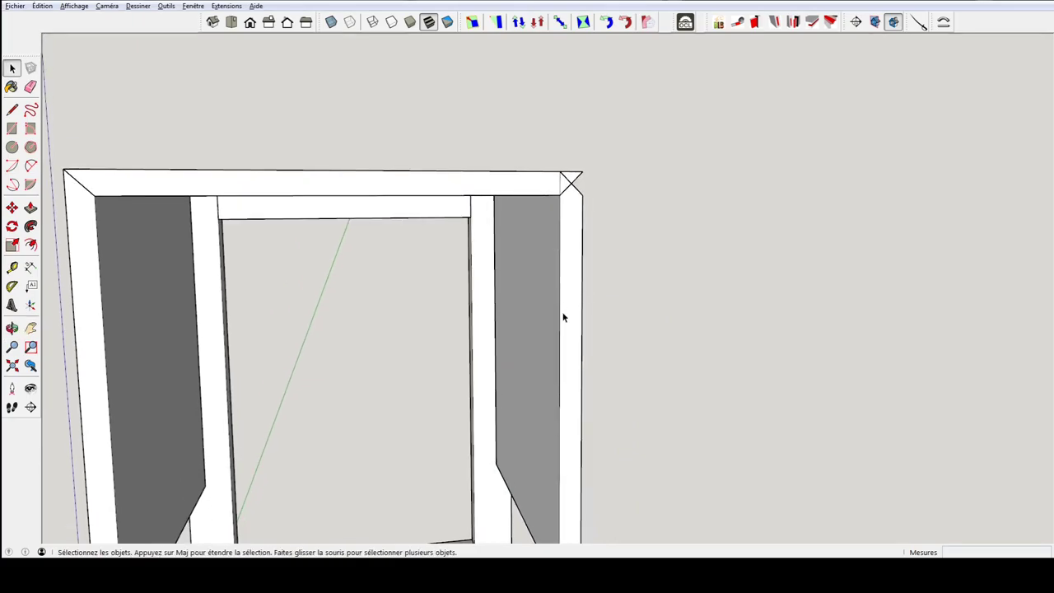
pyautogui.scroll(-2, 563, 317)
pyautogui.scroll(-2, 560, 314)
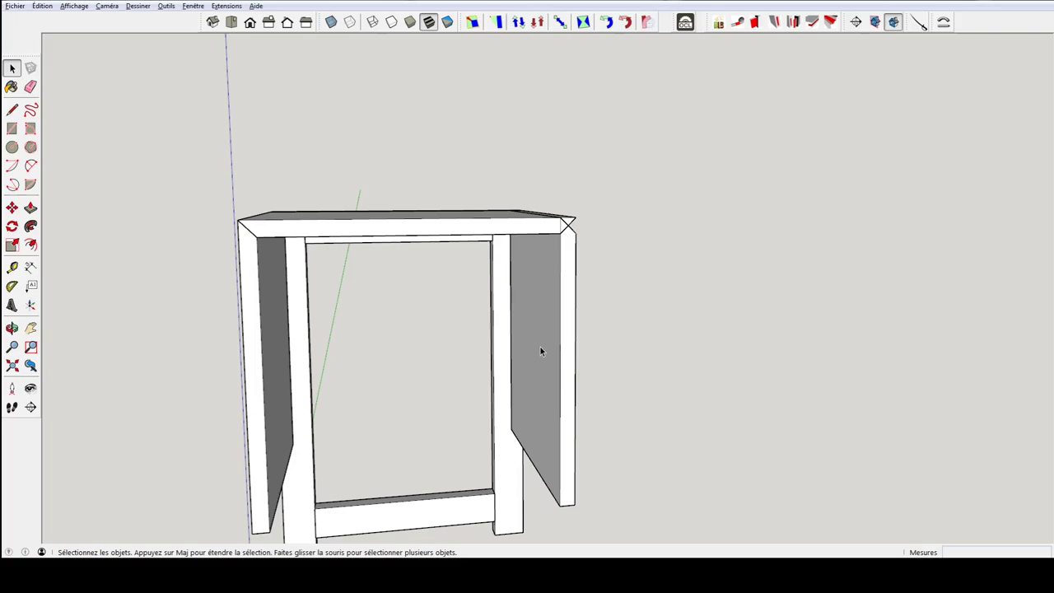
pyautogui.press('s')
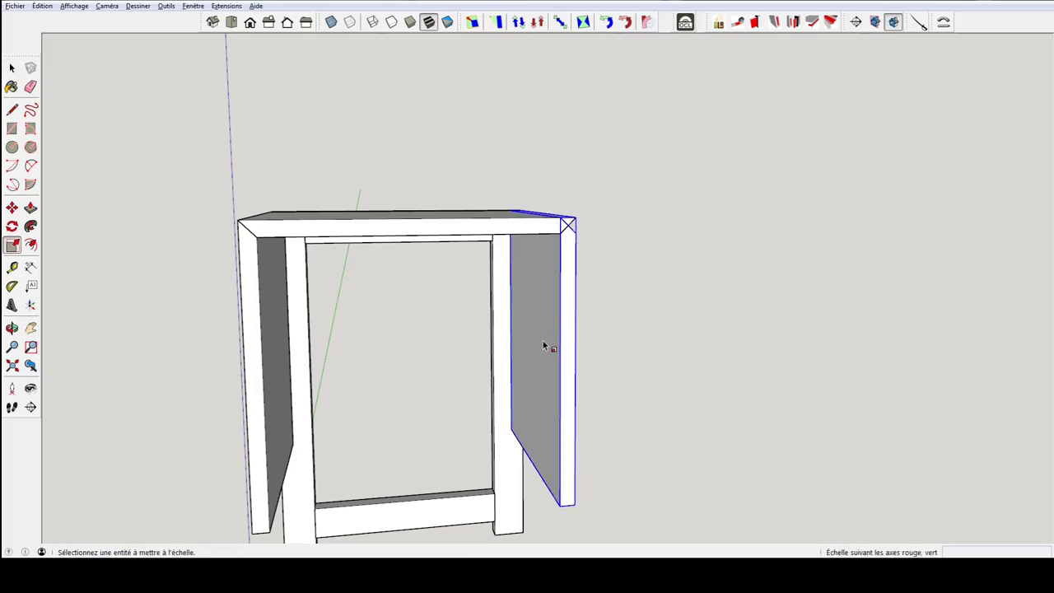
pyautogui.press('space')
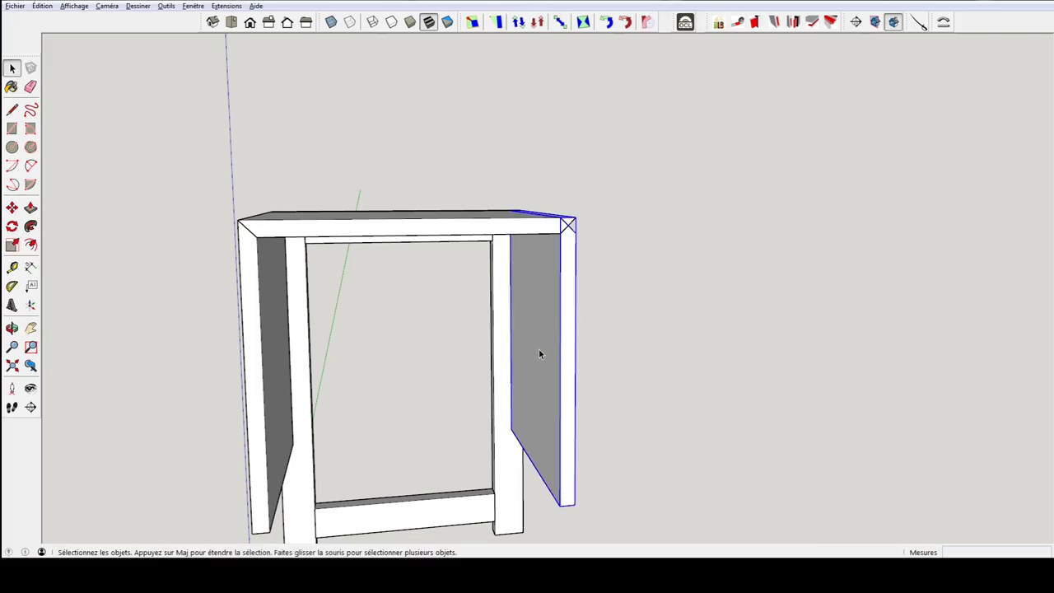
pyautogui.press('s')
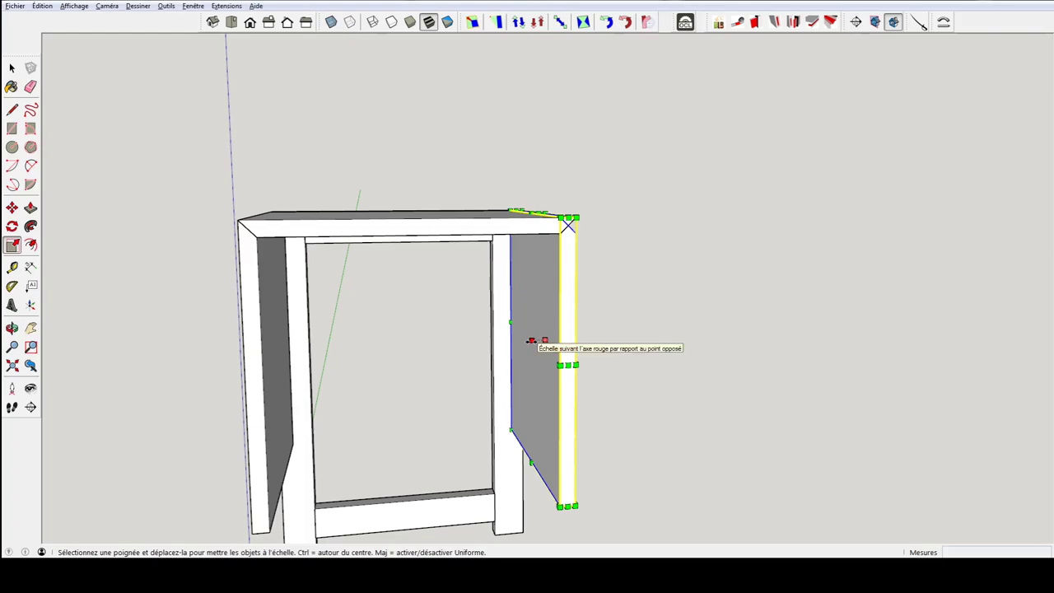
pyautogui.moveTo(532, 340); pyautogui.dragTo(579, 341)
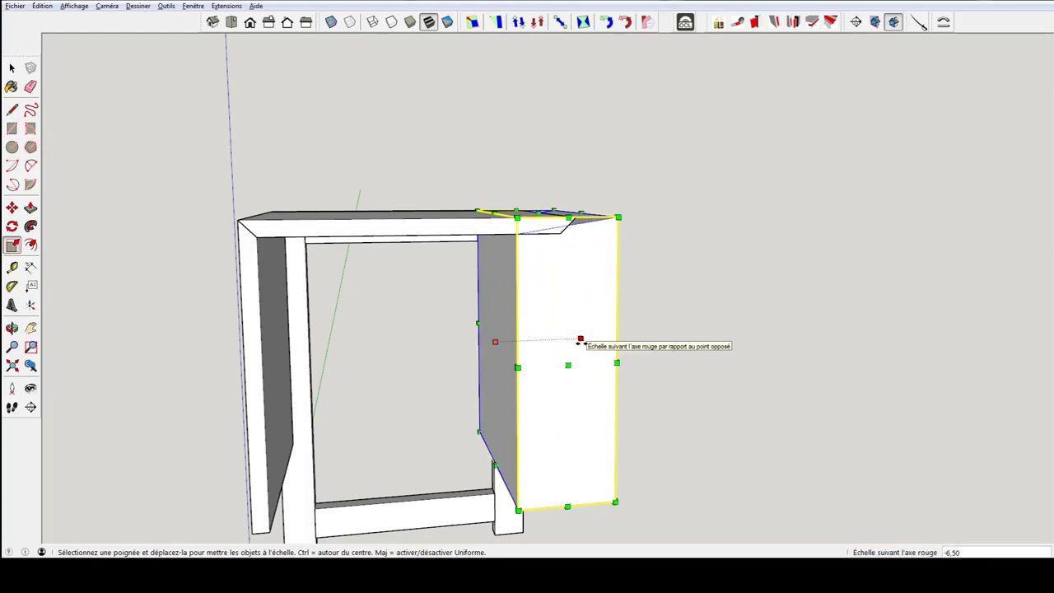
pyautogui.write('-1')
pyautogui.press('Return')
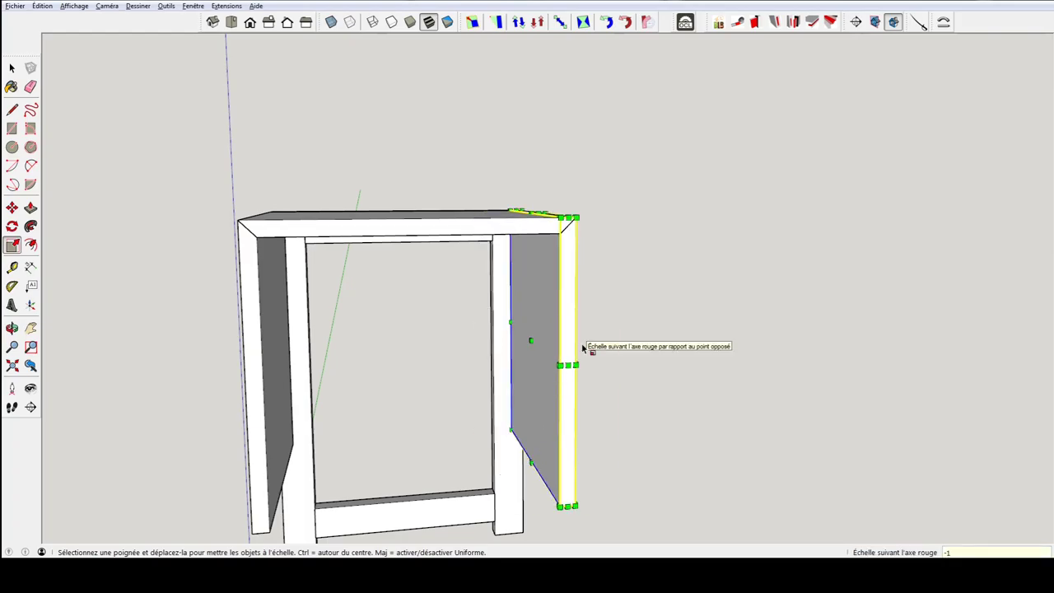
pyautogui.press('space')
pyautogui.click(646, 327)
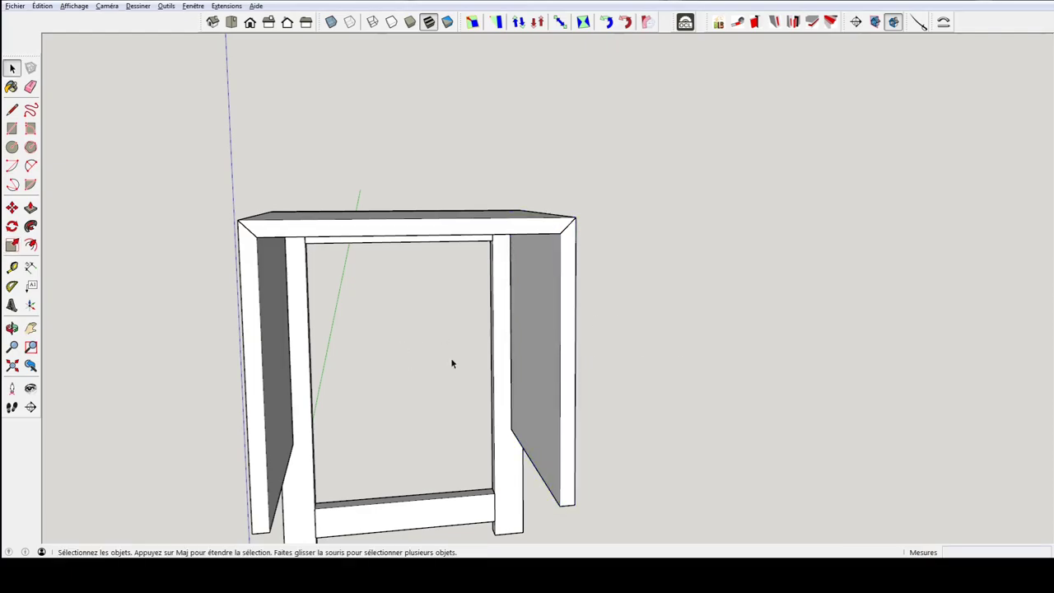
pyautogui.moveTo(452, 363)
pyautogui.mouseDown(button='middle')
pyautogui.moveTo(482, 382)
pyautogui.moveTo(694, 431)
pyautogui.moveTo(498, 451)
pyautogui.mouseUp(button='middle')
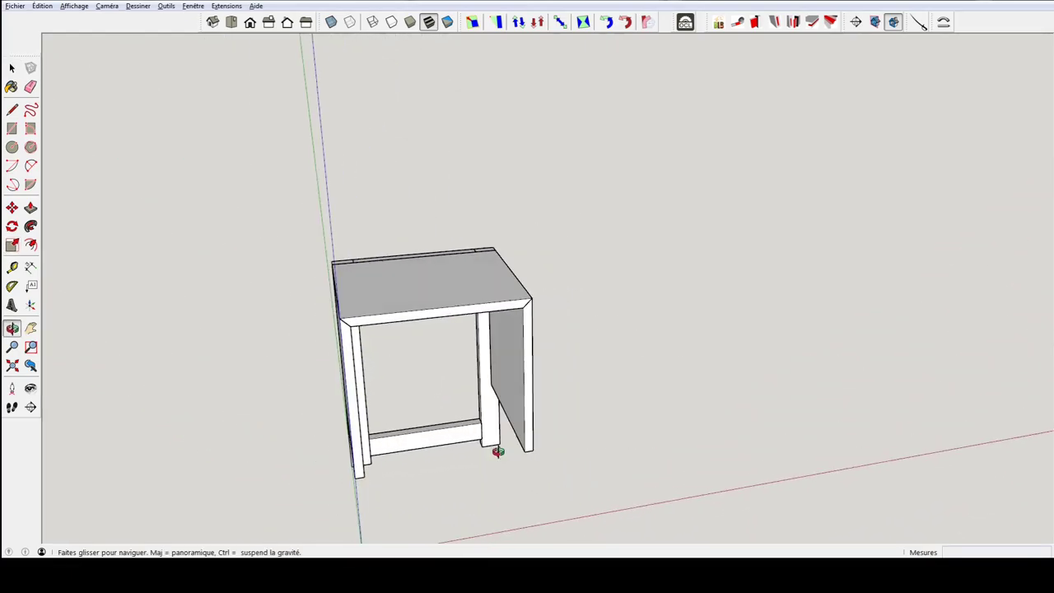
pyautogui.moveTo(444, 336)
pyautogui.mouseDown(button='middle')
pyautogui.moveTo(437, 343)
pyautogui.moveTo(546, 358)
pyautogui.moveTo(457, 368)
pyautogui.mouseUp(button='middle')
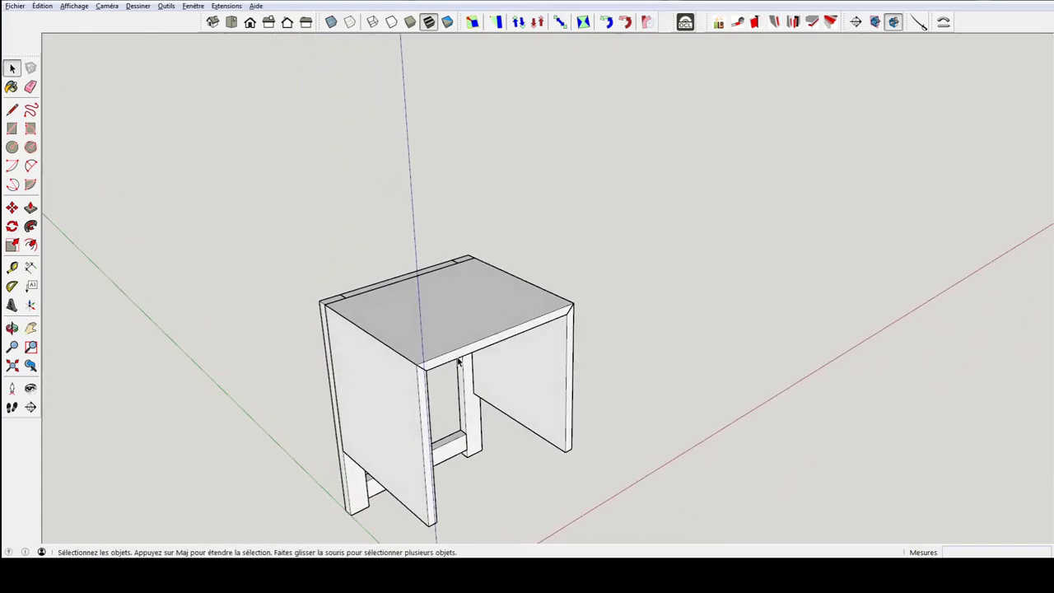
pyautogui.hotkey('alt', 'Tab')
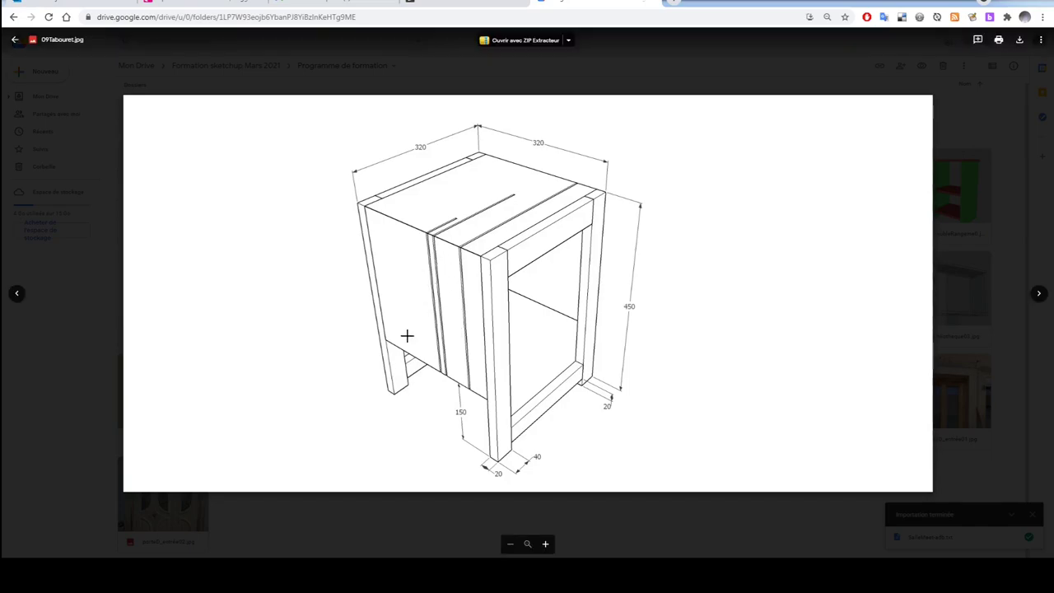
pyautogui.hotkey('alt', 'Tab')
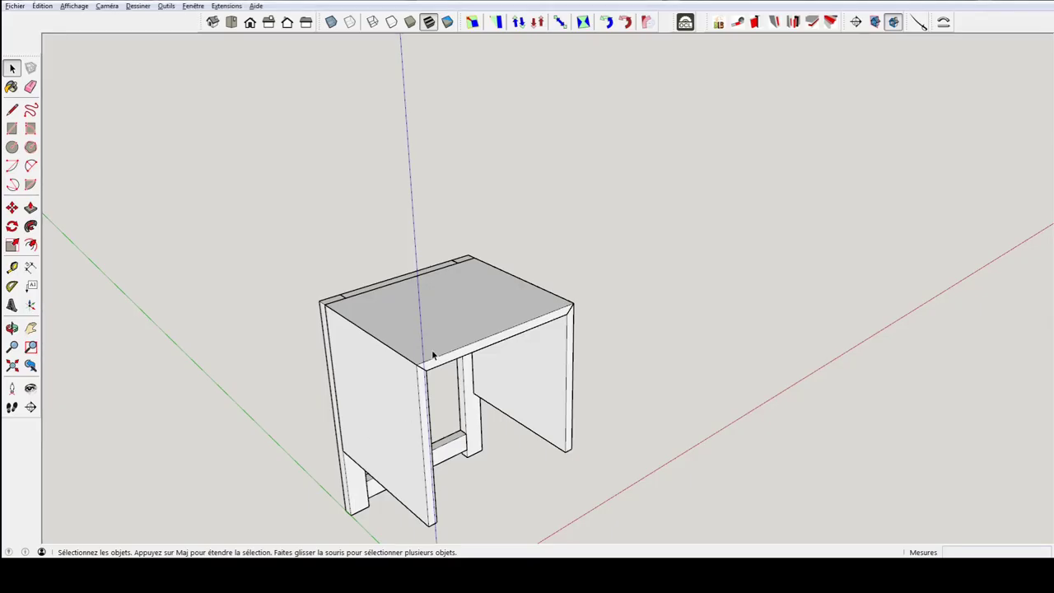
# - Place a guide line 30 mm in from the top board's long edge
pyautogui.moveTo(433, 355)
pyautogui.mouseDown(button='middle')
pyautogui.moveTo(483, 358)
pyautogui.moveTo(501, 436)
pyautogui.moveTo(518, 445)
pyautogui.mouseUp(button='middle')
pyautogui.scroll(3, 459, 384)
pyautogui.scroll(3, 486, 438)
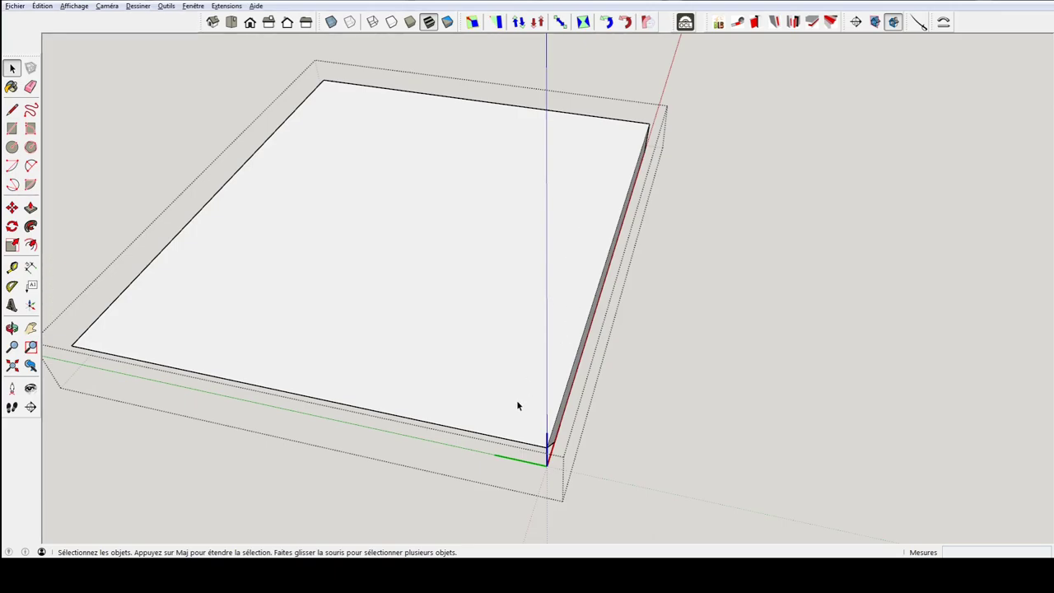
pyautogui.moveTo(494, 437)
pyautogui.mouseDown(button='middle')
pyautogui.moveTo(505, 404)
pyautogui.moveTo(520, 434)
pyautogui.mouseUp(button='middle')
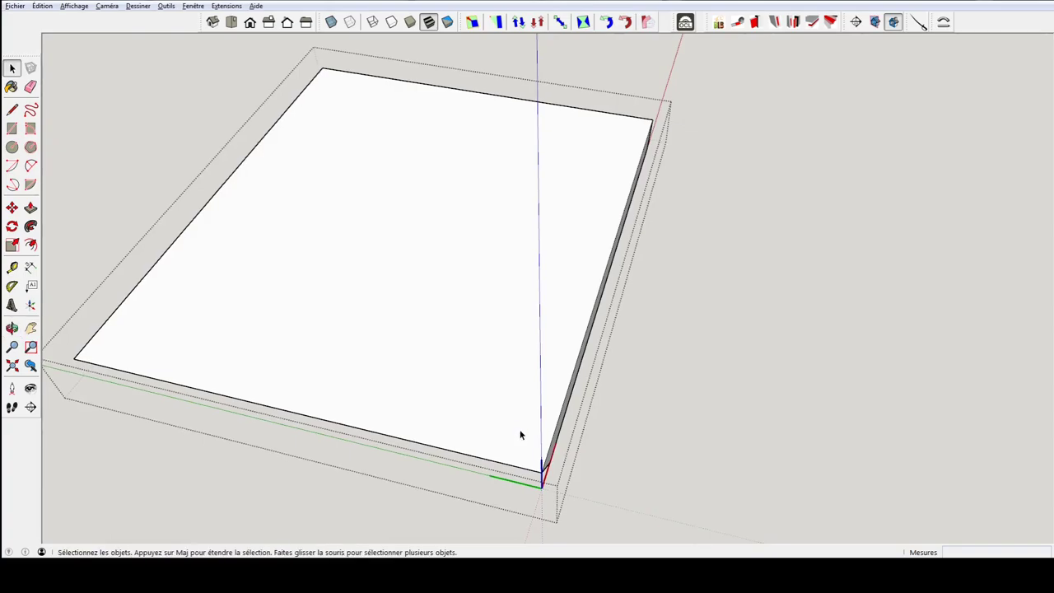
pyautogui.press('r')
pyautogui.press('t')
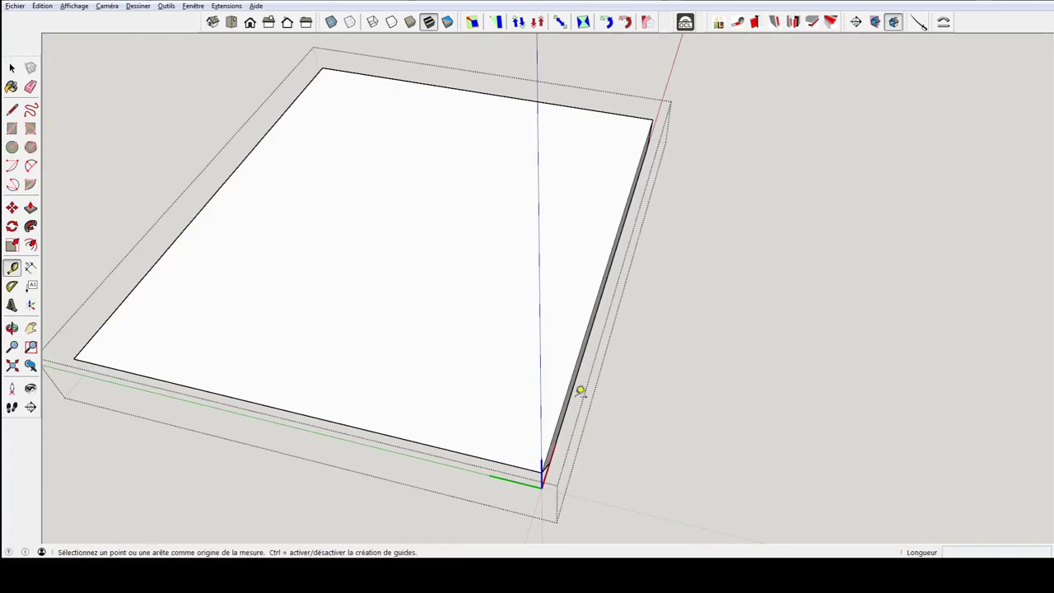
pyautogui.click(567, 393)
pyautogui.click(524, 376)
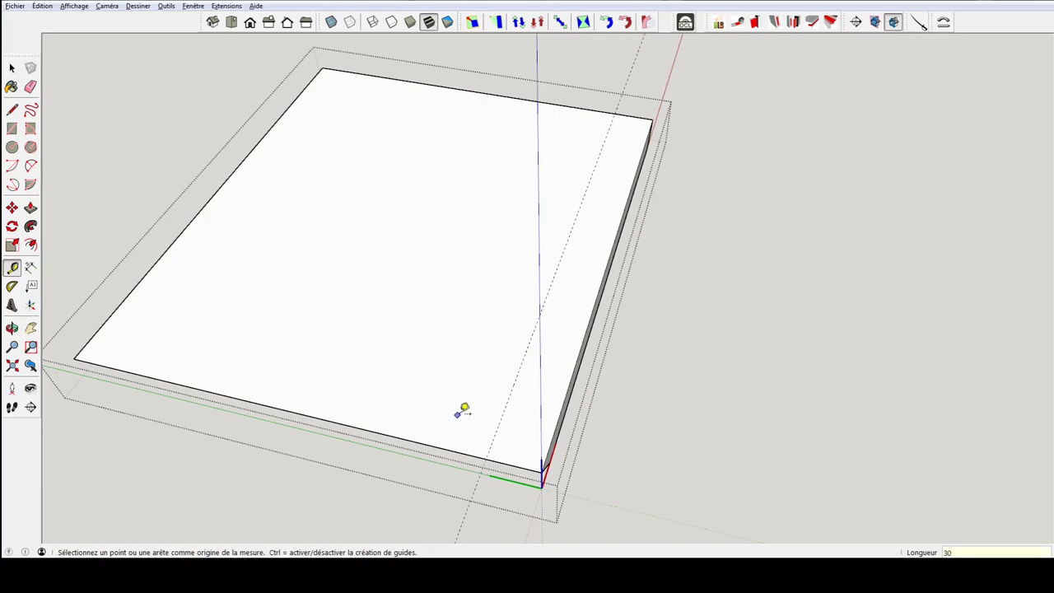
# - Draw a long thin rectangular strip along the 30 mm guide on the top board and select it
pyautogui.press('r')
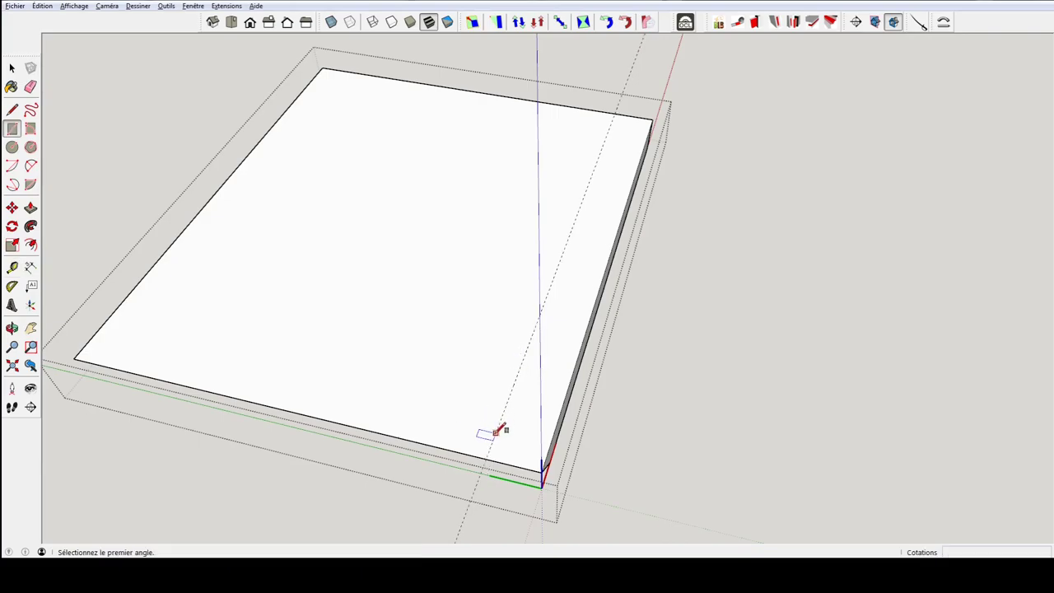
pyautogui.click(495, 434)
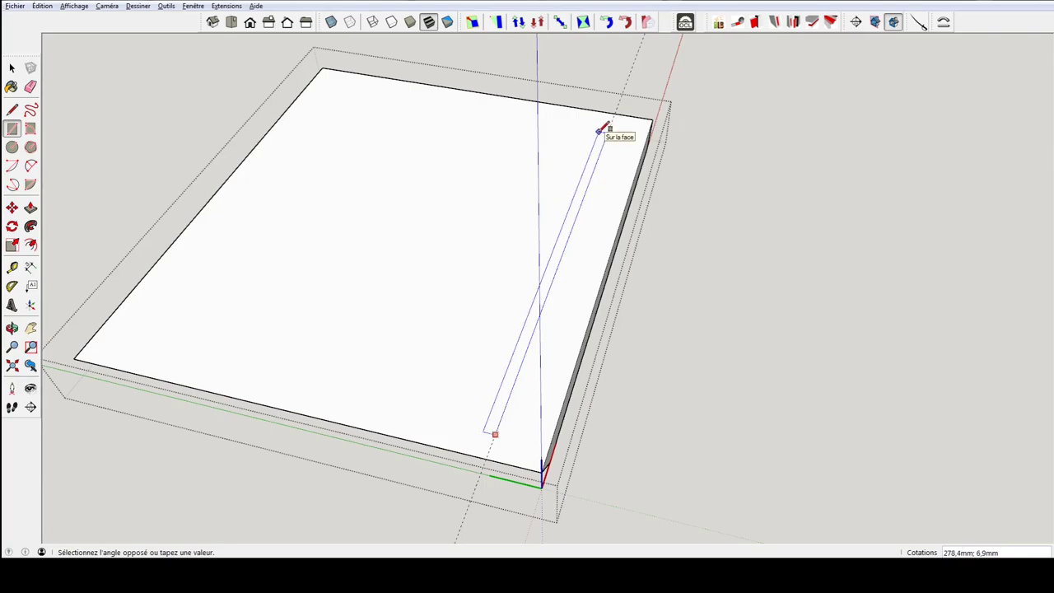
pyautogui.click(601, 130)
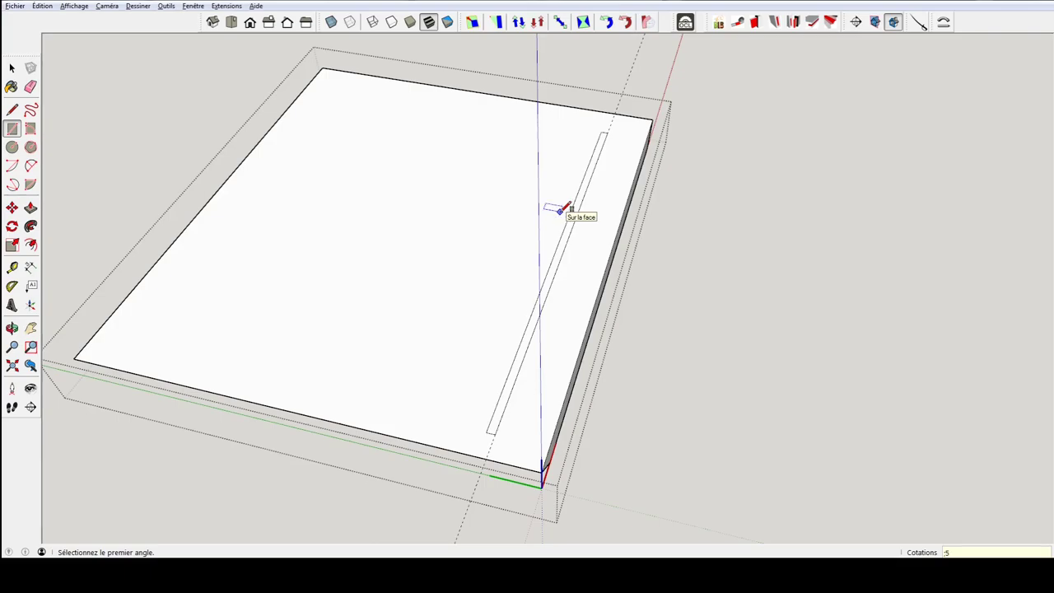
pyautogui.scroll(3, 503, 388)
pyautogui.scroll(2, 499, 388)
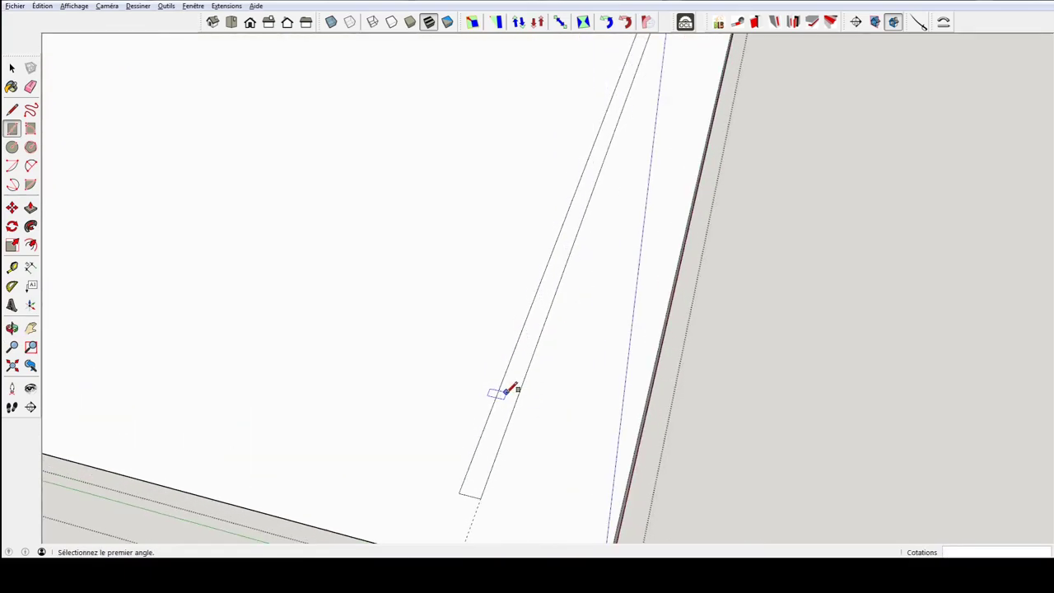
pyautogui.press('space')
pyautogui.click(501, 402)
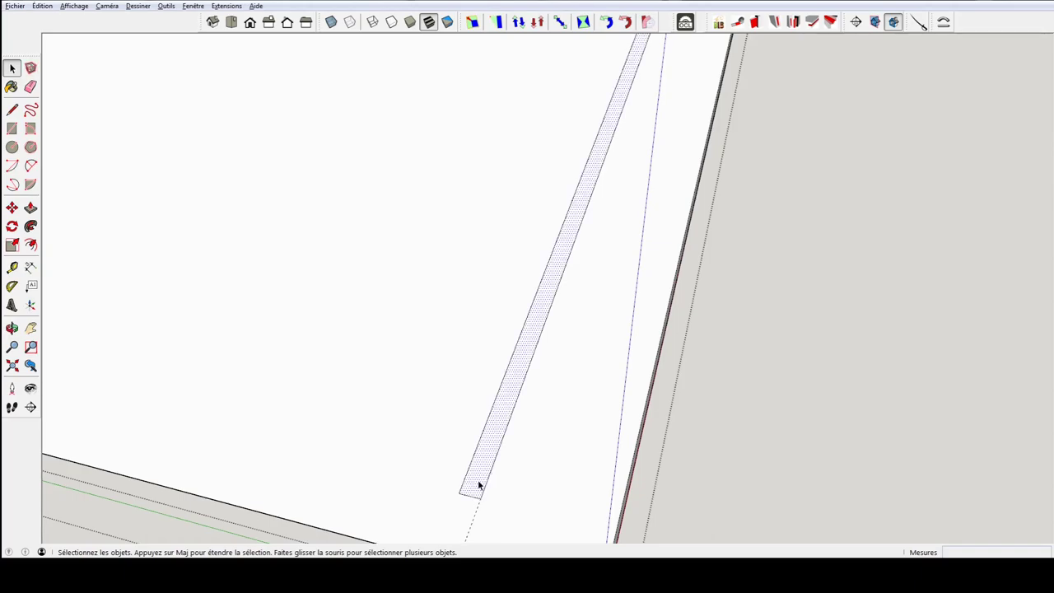
pyautogui.scroll(-3, 478, 486)
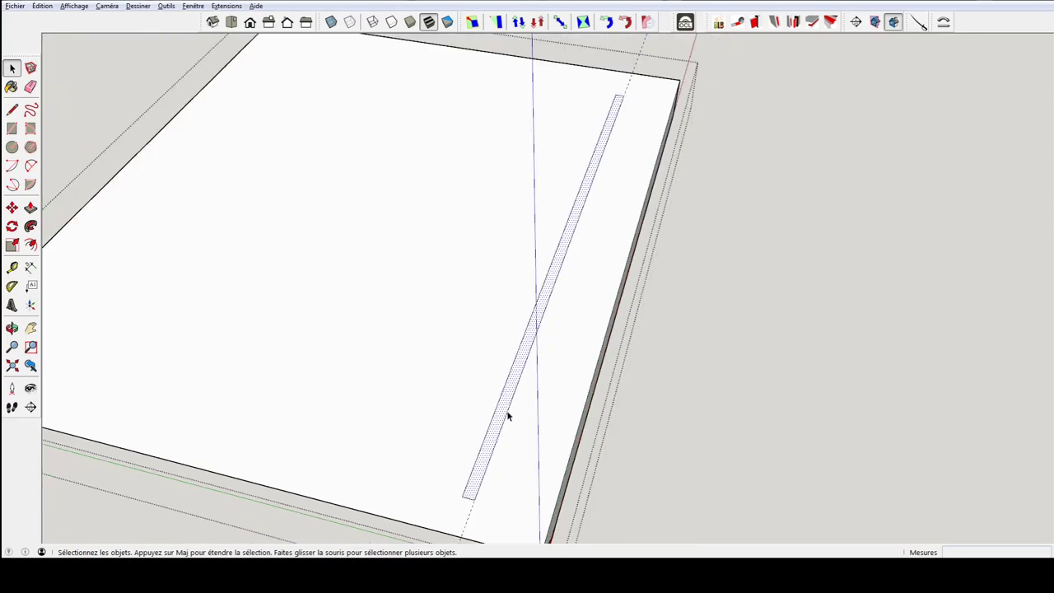
pyautogui.keyDown('shift'); pyautogui.moveTo(471, 494); pyautogui.dragTo(491, 428, button='middle'); pyautogui.keyUp('shift')
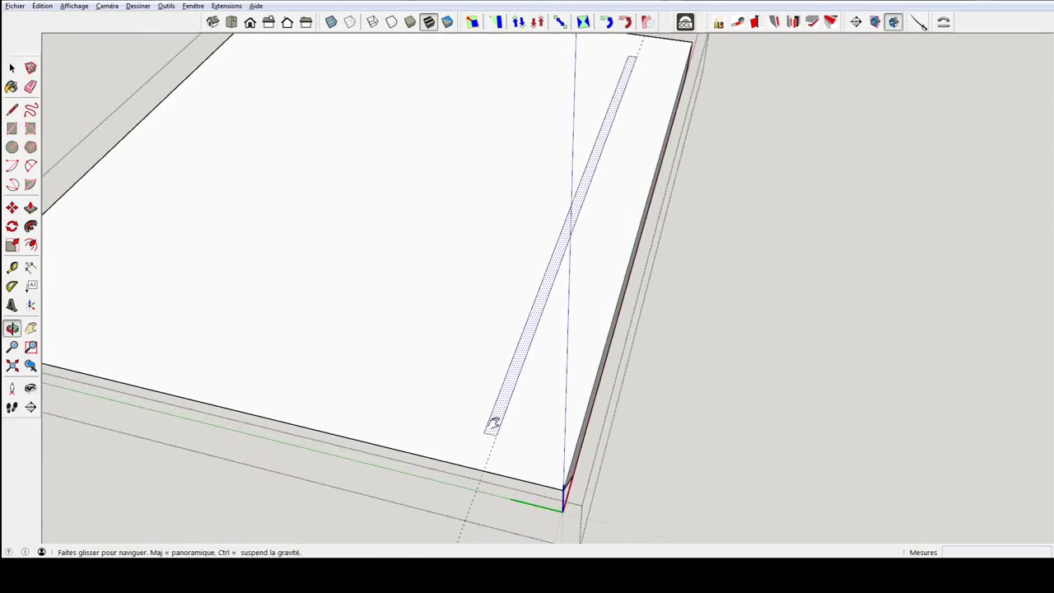
# - Stretch the strip's bottom edge down to the board's front edge
pyautogui.click(495, 428)
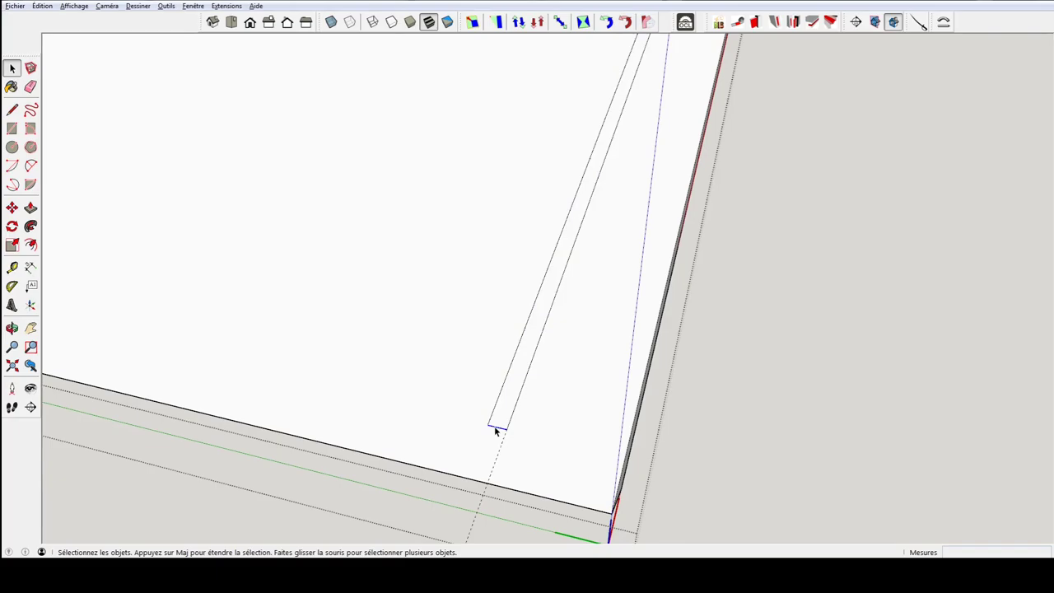
pyautogui.press('m')
pyautogui.moveTo(504, 425); pyautogui.dragTo(487, 482)
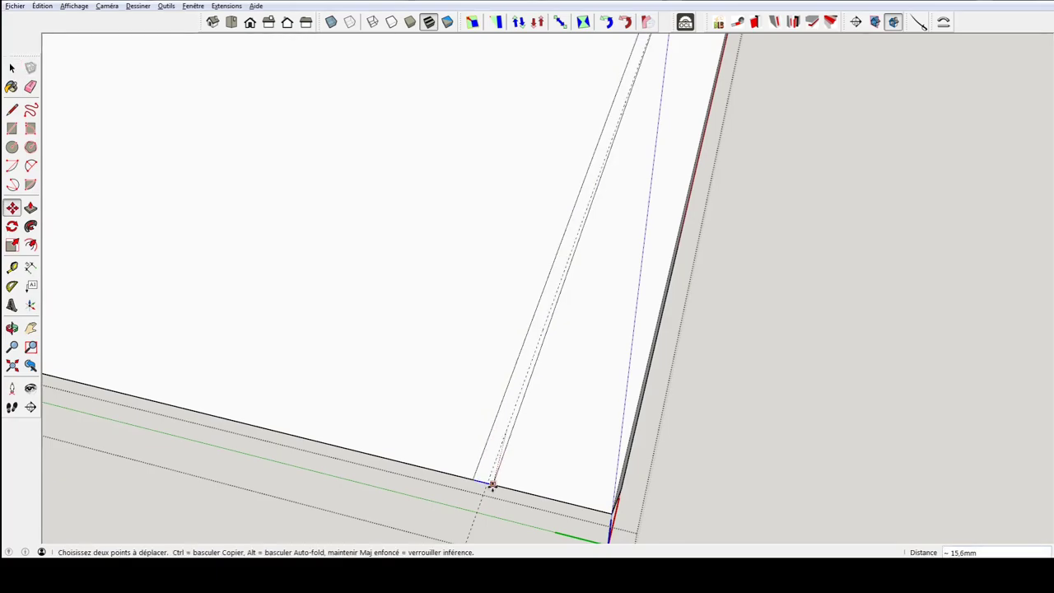
pyautogui.moveTo(522, 379); pyautogui.dragTo(506, 412, button='middle')
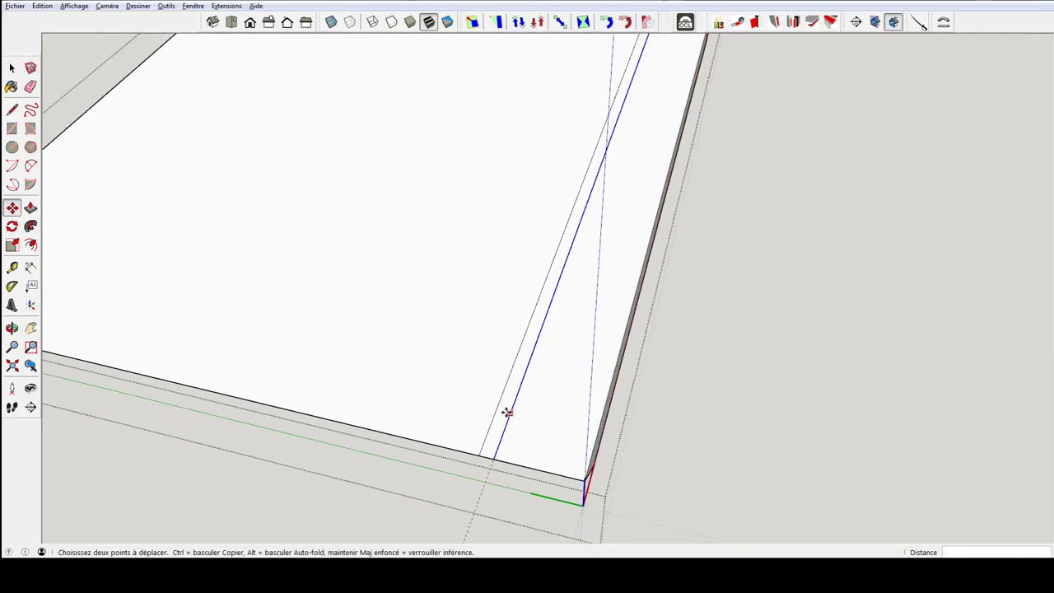
# - Push the strip 2 mm into the top and inspect its end from other angles
pyautogui.press('p')
pyautogui.moveTo(494, 429); pyautogui.dragTo(495, 432)
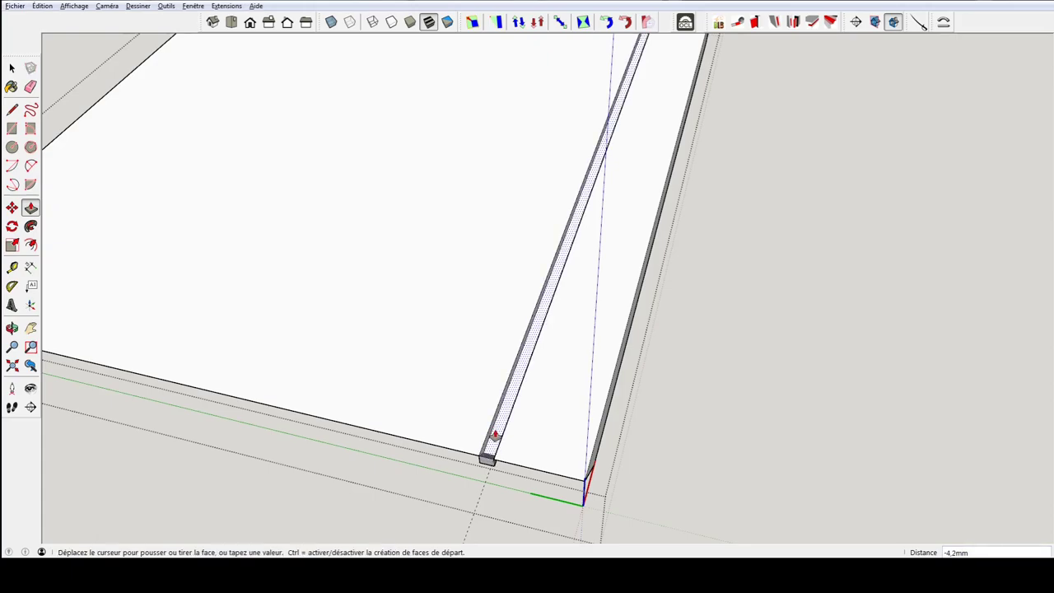
pyautogui.write('2')
pyautogui.press('Return')
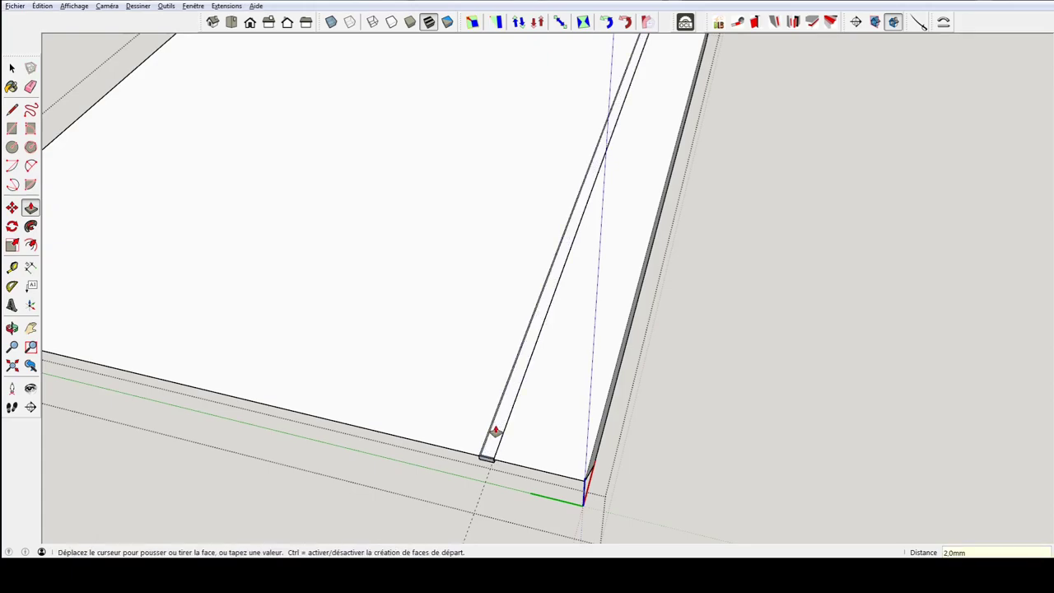
pyautogui.moveTo(494, 430); pyautogui.dragTo(711, 419, button='middle')
pyautogui.scroll(-5, 712, 419)
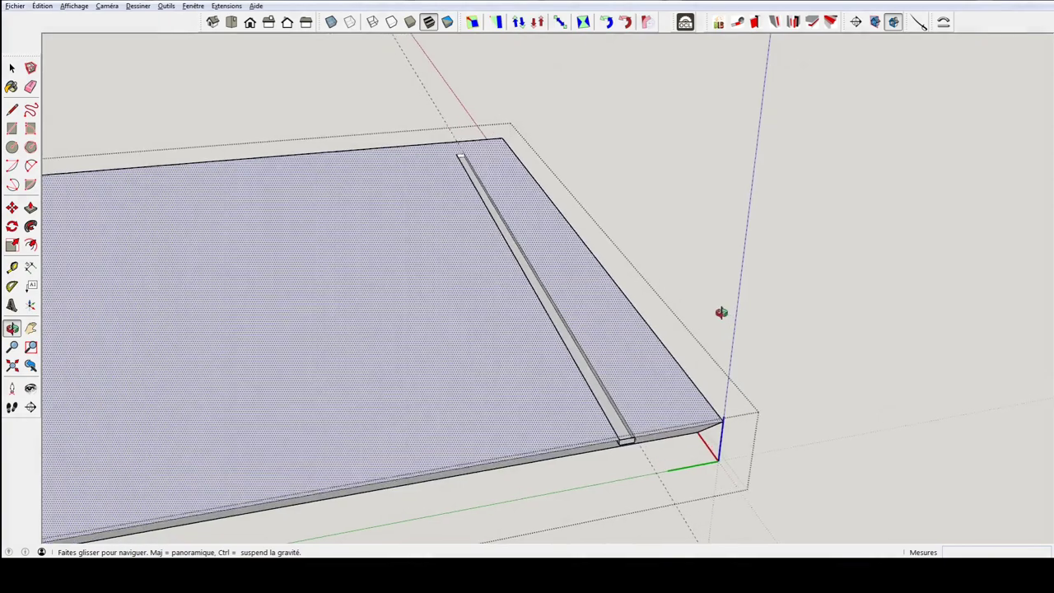
pyautogui.moveTo(700, 310); pyautogui.dragTo(634, 214, button='middle')
pyautogui.scroll(5, 510, 152)
pyautogui.scroll(2, 453, 138)
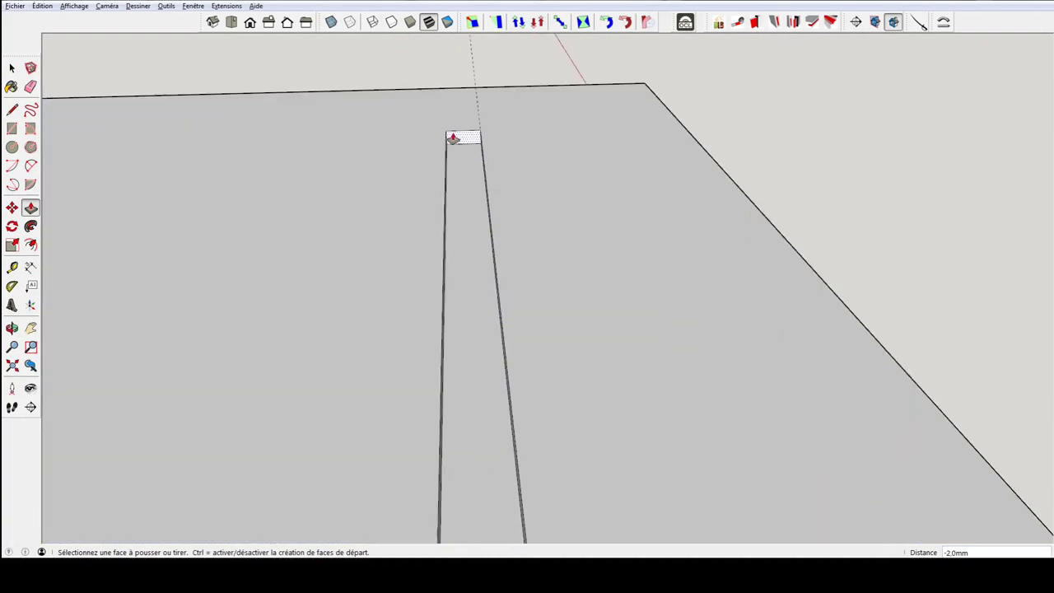
pyautogui.scroll(-4, 468, 146)
pyautogui.moveTo(498, 321)
pyautogui.mouseDown(button='middle')
pyautogui.moveTo(480, 381)
pyautogui.moveTo(466, 320)
pyautogui.moveTo(466, 416)
pyautogui.moveTo(600, 411)
pyautogui.moveTo(362, 437)
pyautogui.moveTo(386, 386)
pyautogui.mouseUp(button='middle')
# - Inspect the groove's end closely from several angles with Push/Pull ready
pyautogui.press('p')
pyautogui.scroll(3, 463, 393)
pyautogui.scroll(-3, 463, 393)
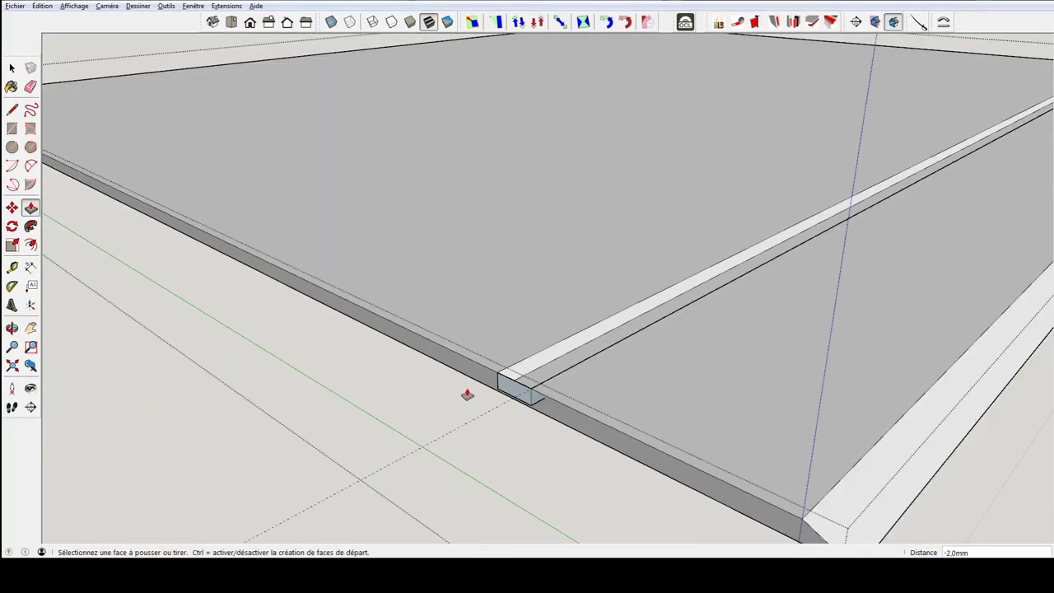
pyautogui.scroll(-2, 550, 395)
pyautogui.scroll(2, 502, 382)
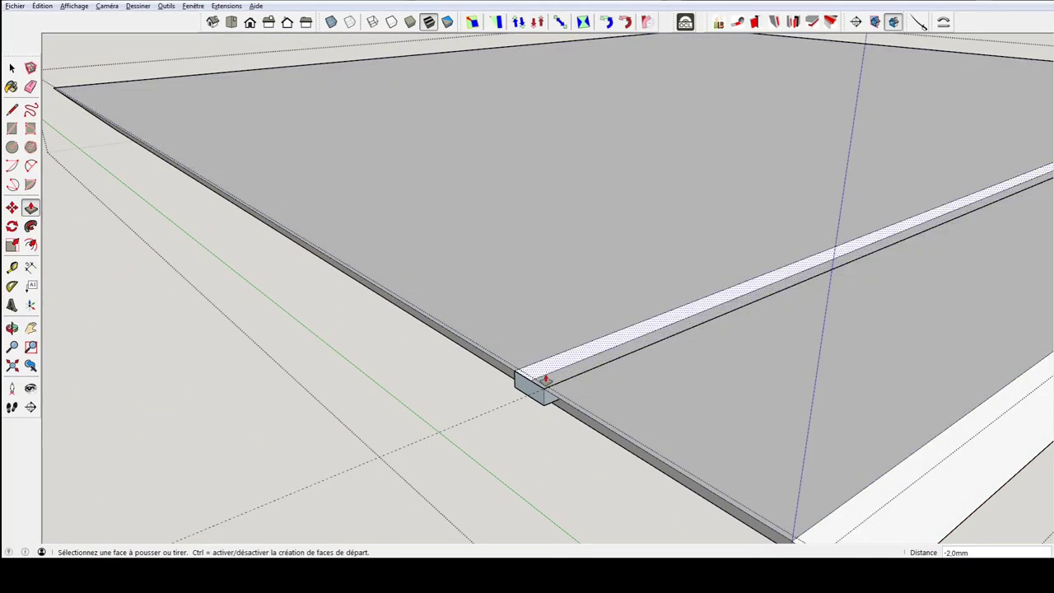
pyautogui.moveTo(555, 376)
pyautogui.mouseDown(button='middle')
pyautogui.moveTo(501, 395)
pyautogui.moveTo(545, 375)
pyautogui.moveTo(552, 392)
pyautogui.mouseUp(button='middle')
pyautogui.scroll(1, 560, 447)
pyautogui.scroll(2, 558, 447)
pyautogui.scroll(2, 505, 395)
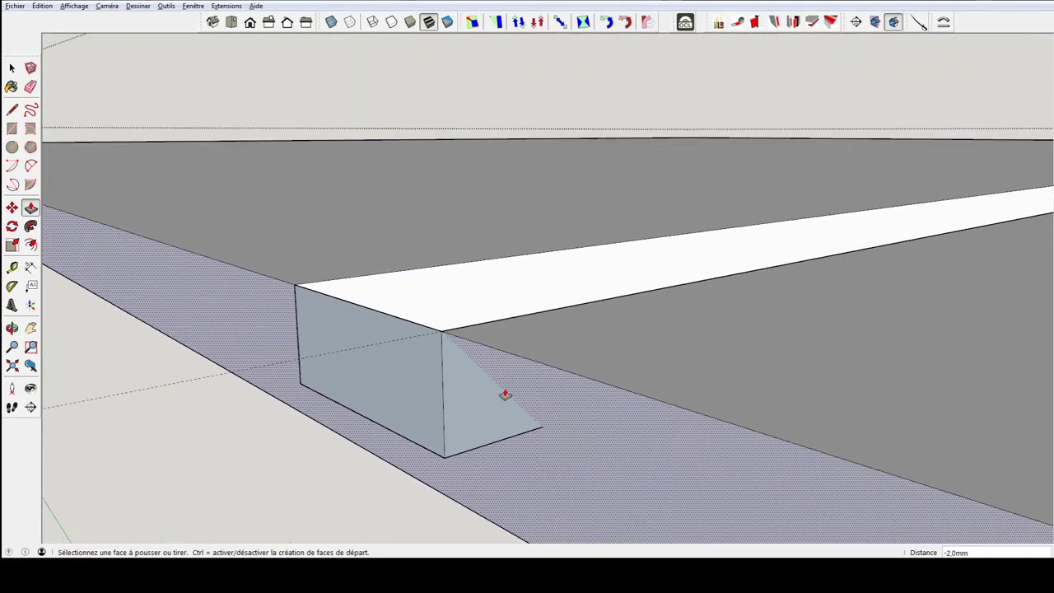
pyautogui.press('space')
# - Select the edges and faces of the triangular piece at the strip's end
pyautogui.moveTo(495, 372)
pyautogui.mouseDown(button='middle')
pyautogui.moveTo(541, 360)
pyautogui.moveTo(470, 361)
pyautogui.mouseUp(button='middle')
pyautogui.click(439, 385)
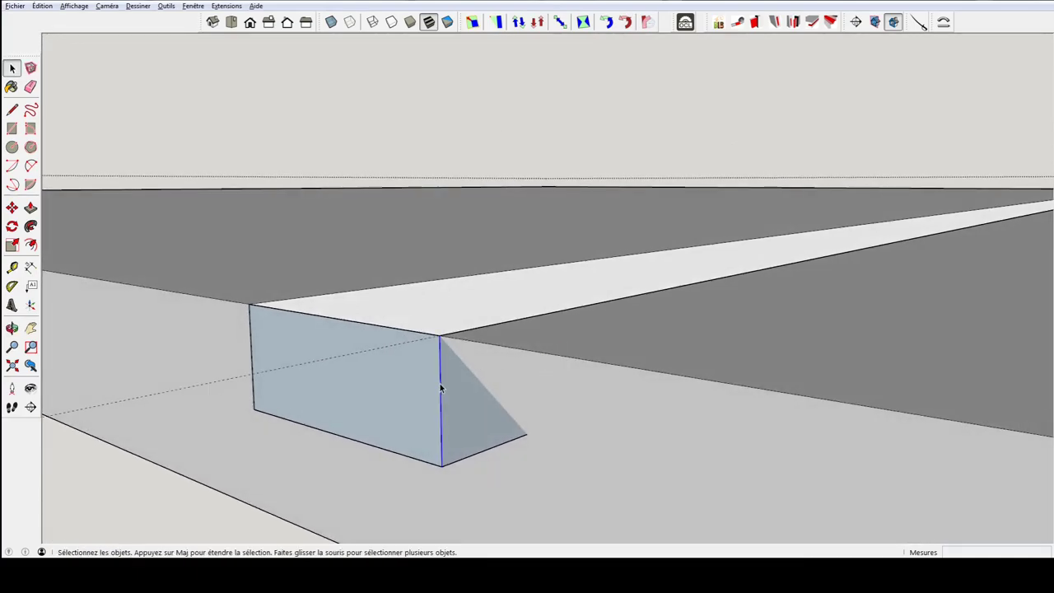
pyautogui.click(499, 347)
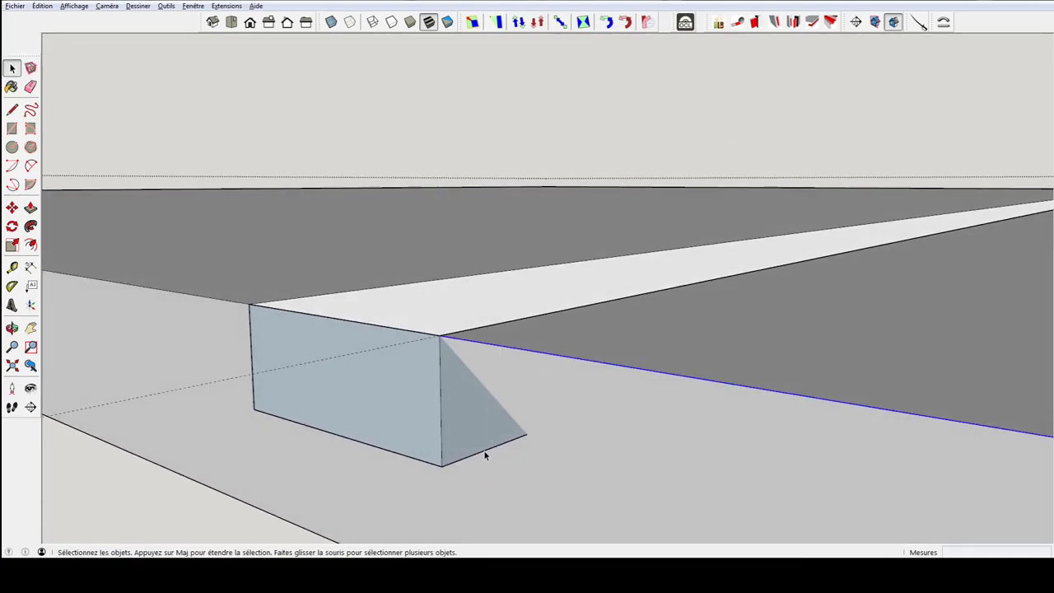
pyautogui.click(484, 455)
pyautogui.click(497, 400)
pyautogui.click(487, 404)
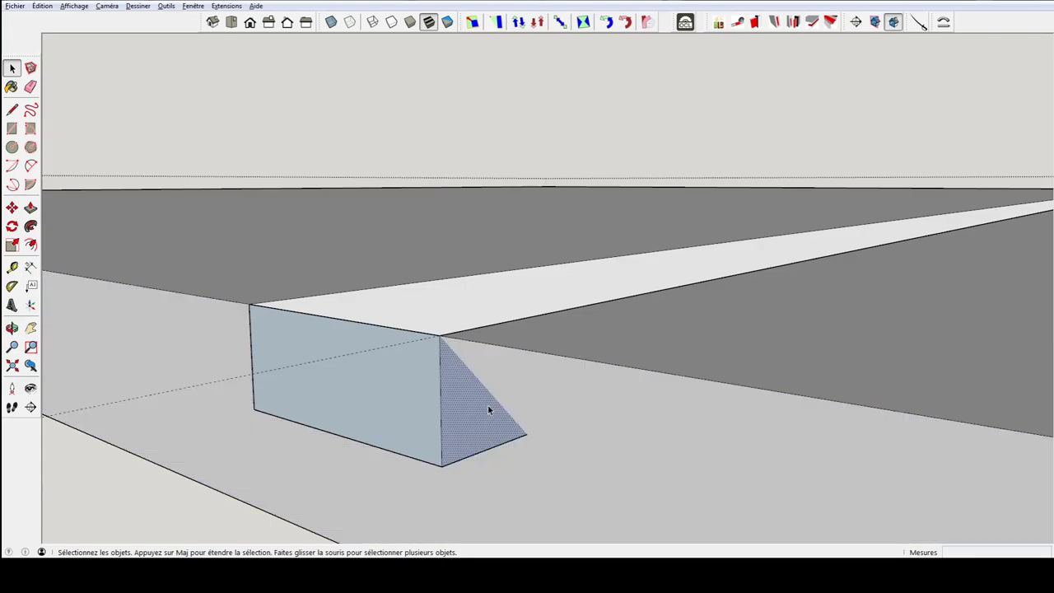
pyautogui.click(511, 400)
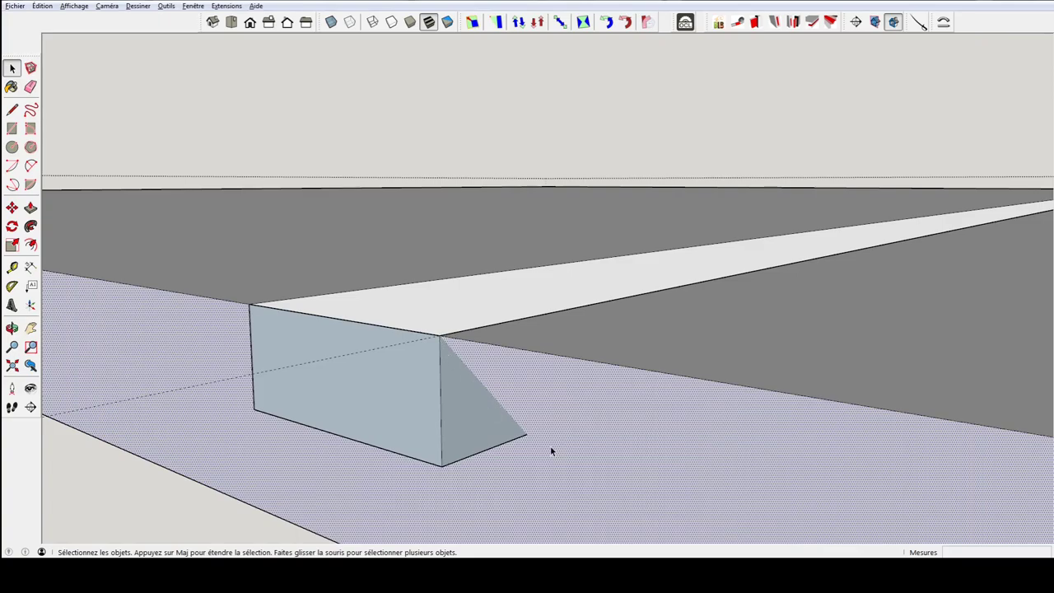
pyautogui.scroll(-2, 477, 409)
pyautogui.scroll(-2, 478, 411)
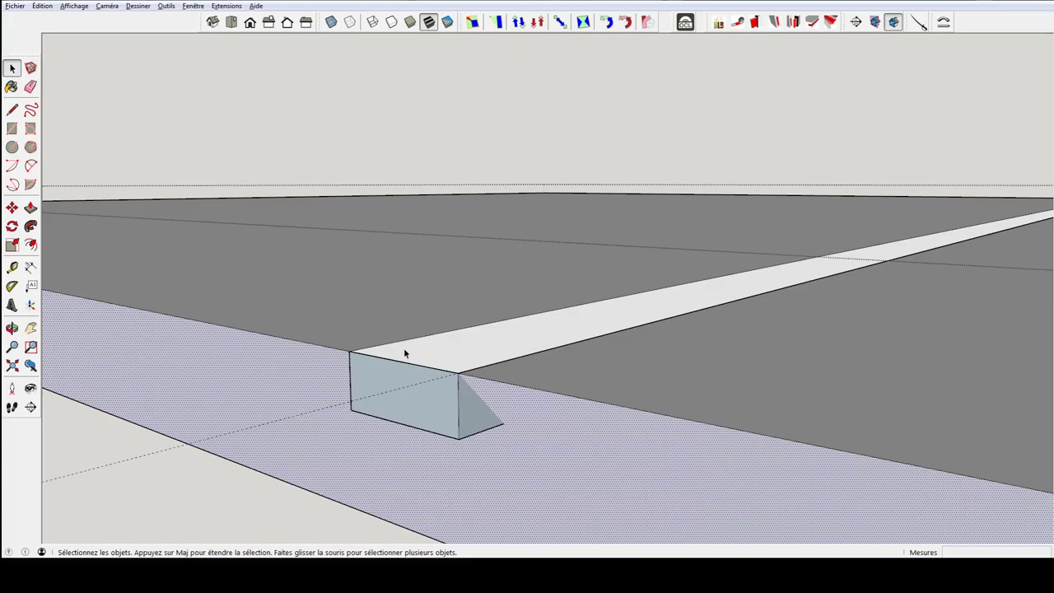
# - From a side view, draw a rectangle on the end face of the groove's end block
pyautogui.moveTo(442, 388)
pyautogui.mouseDown(button='middle')
pyautogui.moveTo(464, 464)
pyautogui.moveTo(501, 403)
pyautogui.moveTo(355, 368)
pyautogui.moveTo(591, 430)
pyautogui.moveTo(673, 489)
pyautogui.moveTo(503, 472)
pyautogui.moveTo(399, 375)
pyautogui.mouseUp(button='middle')
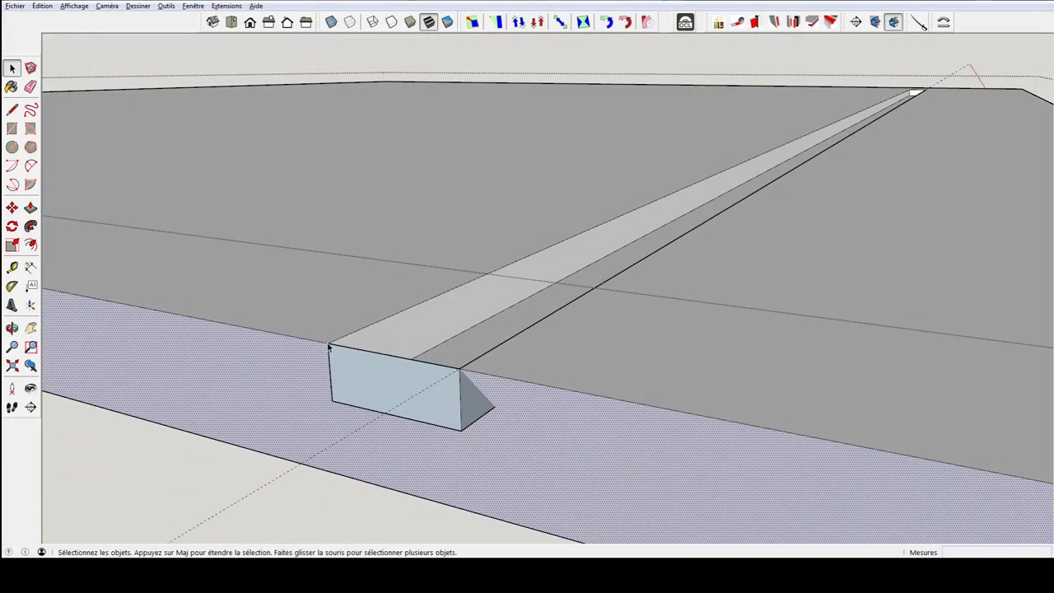
pyautogui.moveTo(328, 347)
pyautogui.mouseDown(button='middle')
pyautogui.moveTo(485, 301)
pyautogui.moveTo(439, 384)
pyautogui.moveTo(568, 337)
pyautogui.mouseUp(button='middle')
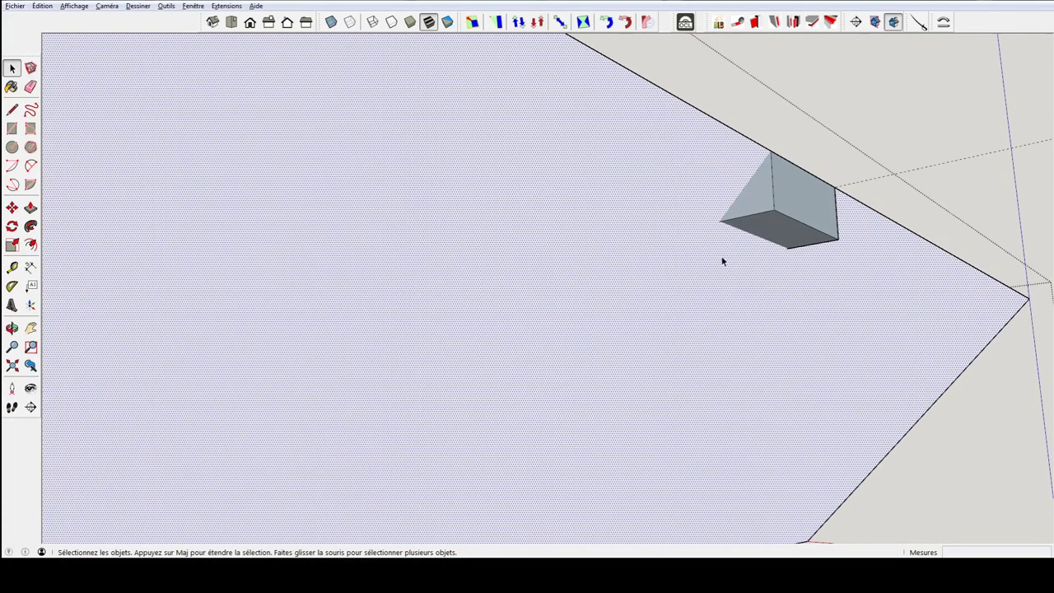
pyautogui.moveTo(780, 212); pyautogui.dragTo(729, 228, button='middle')
pyautogui.moveTo(696, 264)
pyautogui.mouseDown(button='middle')
pyautogui.moveTo(519, 289)
pyautogui.moveTo(677, 253)
pyautogui.moveTo(604, 282)
pyautogui.moveTo(535, 291)
pyautogui.mouseUp(button='middle')
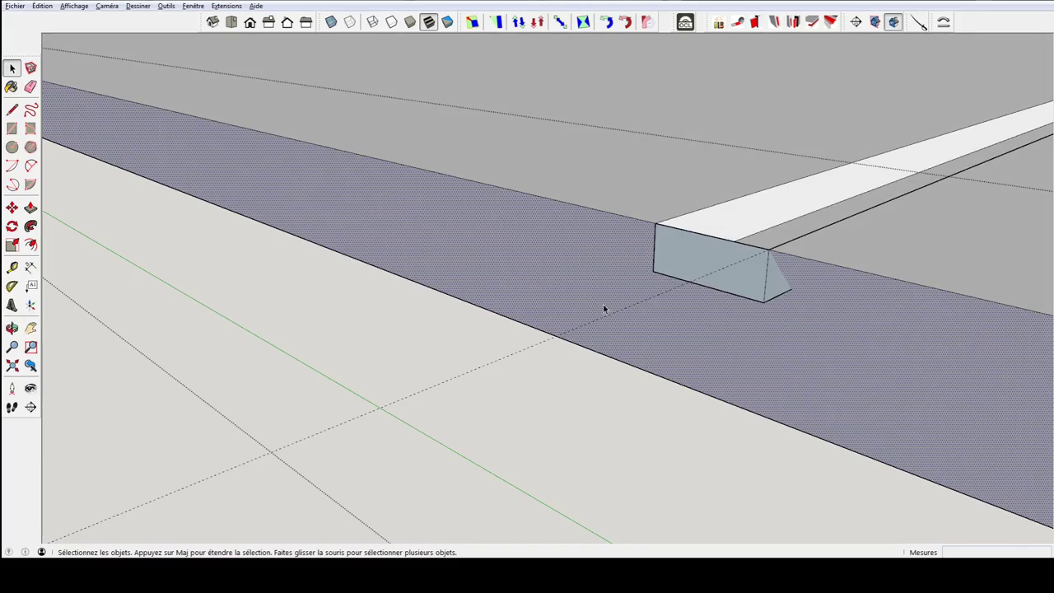
pyautogui.press('r')
pyautogui.click(655, 222)
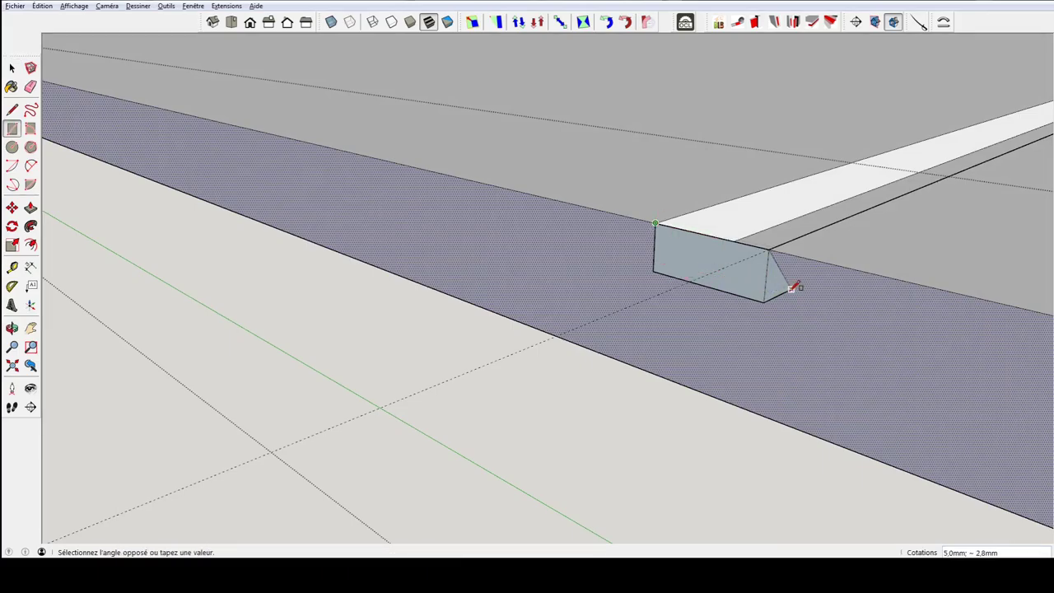
pyautogui.click(794, 287)
# - Orbit to check the block front-on and from below
pyautogui.moveTo(767, 257)
pyautogui.mouseDown(button='middle')
pyautogui.moveTo(717, 141)
pyautogui.moveTo(817, 202)
pyautogui.mouseUp(button='middle')
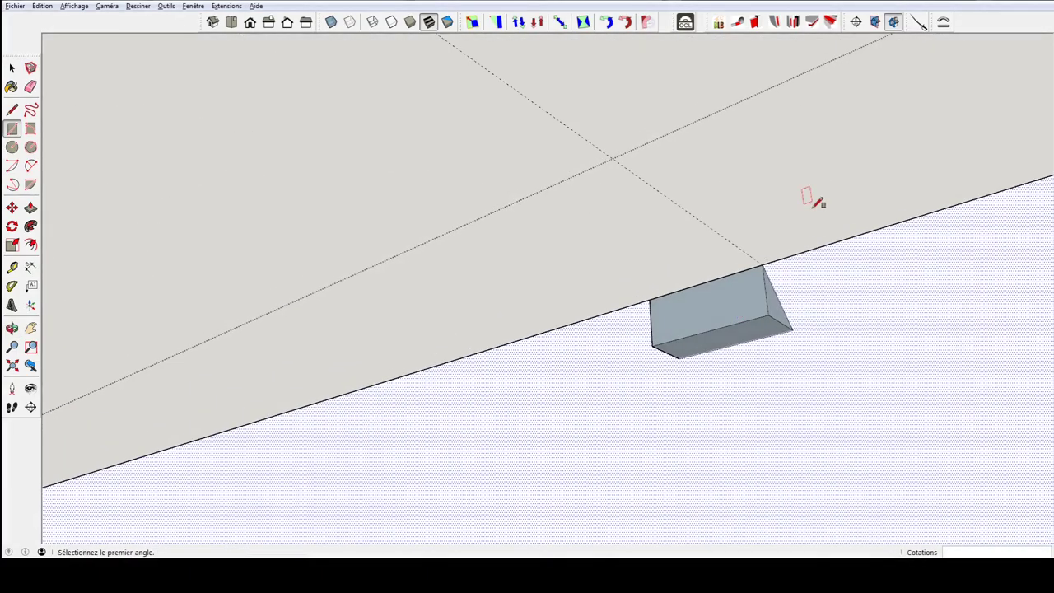
pyautogui.moveTo(700, 348)
pyautogui.mouseDown(button='middle')
pyautogui.moveTo(778, 293)
pyautogui.moveTo(664, 360)
pyautogui.moveTo(619, 404)
pyautogui.mouseUp(button='middle')
pyautogui.scroll(3, 618, 406)
pyautogui.scroll(2, 609, 403)
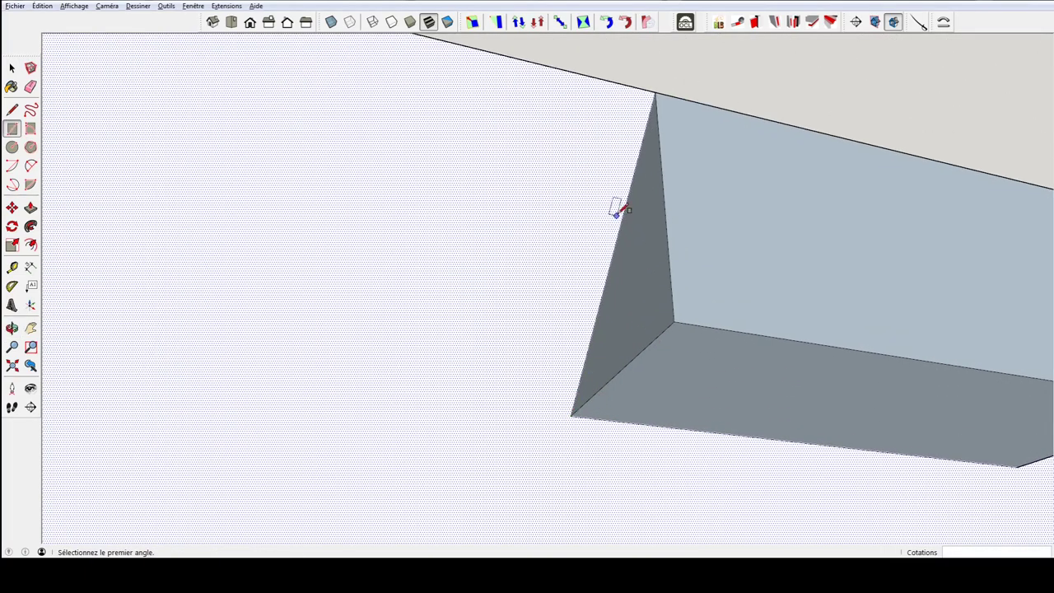
pyautogui.scroll(-4, 654, 345)
pyautogui.moveTo(738, 355)
pyautogui.mouseDown(button='middle')
pyautogui.moveTo(845, 365)
pyautogui.moveTo(532, 335)
pyautogui.moveTo(395, 369)
pyautogui.moveTo(477, 411)
pyautogui.moveTo(527, 370)
pyautogui.moveTo(525, 358)
pyautogui.moveTo(404, 353)
pyautogui.moveTo(423, 345)
pyautogui.mouseUp(button='middle')
# - Erase the small notched corner piece, then undo and redo to restore the end block
pyautogui.press('e')
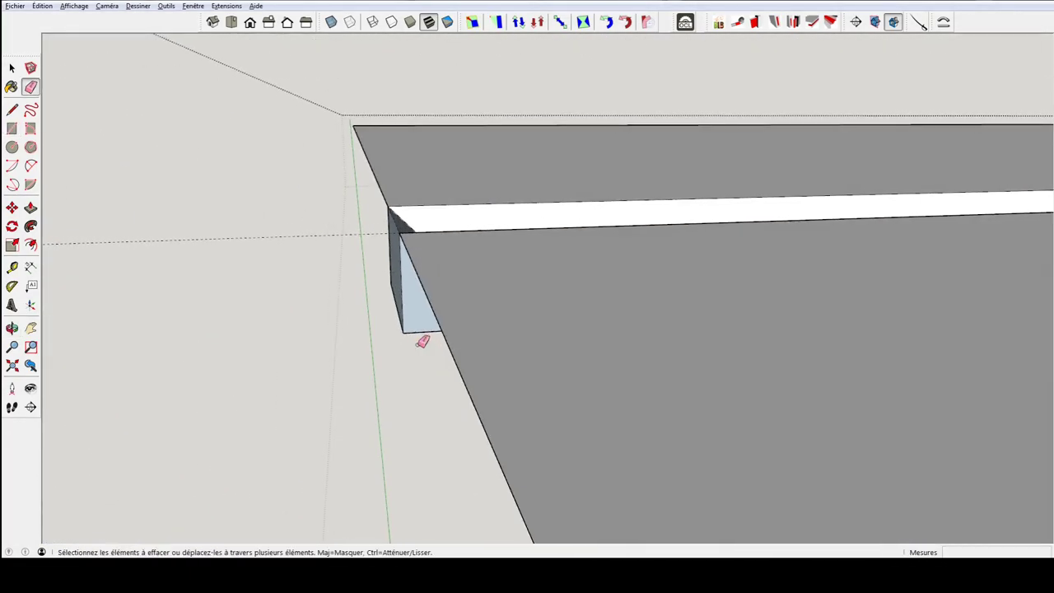
pyautogui.moveTo(423, 341); pyautogui.dragTo(392, 289)
pyautogui.moveTo(401, 275)
pyautogui.mouseDown(button='middle')
pyautogui.moveTo(414, 277)
pyautogui.moveTo(383, 252)
pyautogui.moveTo(477, 265)
pyautogui.mouseUp(button='middle')
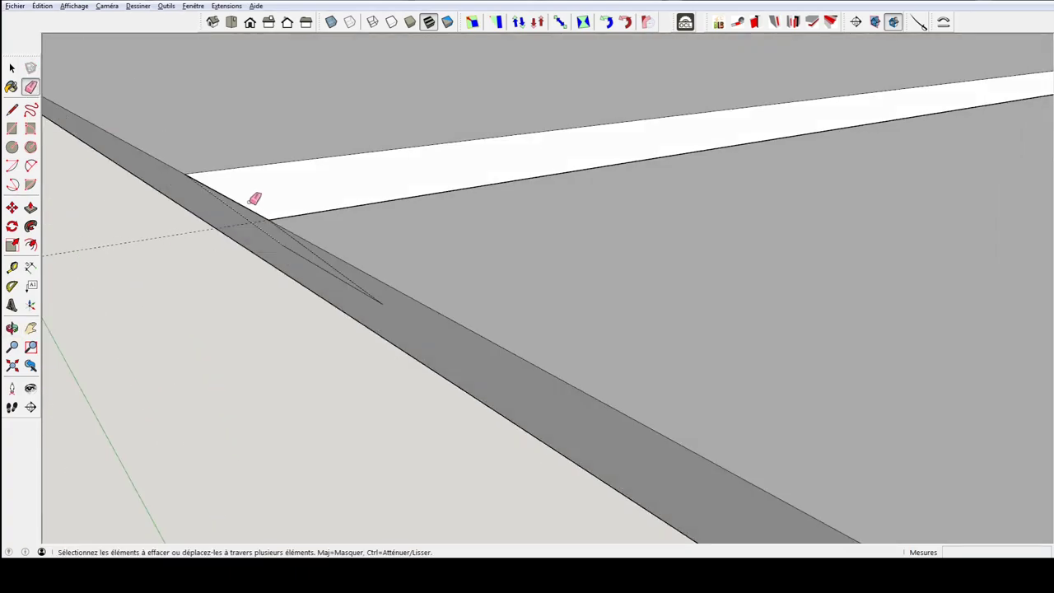
pyautogui.moveTo(277, 205); pyautogui.dragTo(550, 291, button='middle')
pyautogui.moveTo(329, 311); pyautogui.dragTo(486, 269, button='middle')
pyautogui.hotkey('ctrl', 'z')
pyautogui.hotkey('ctrl', 'z')
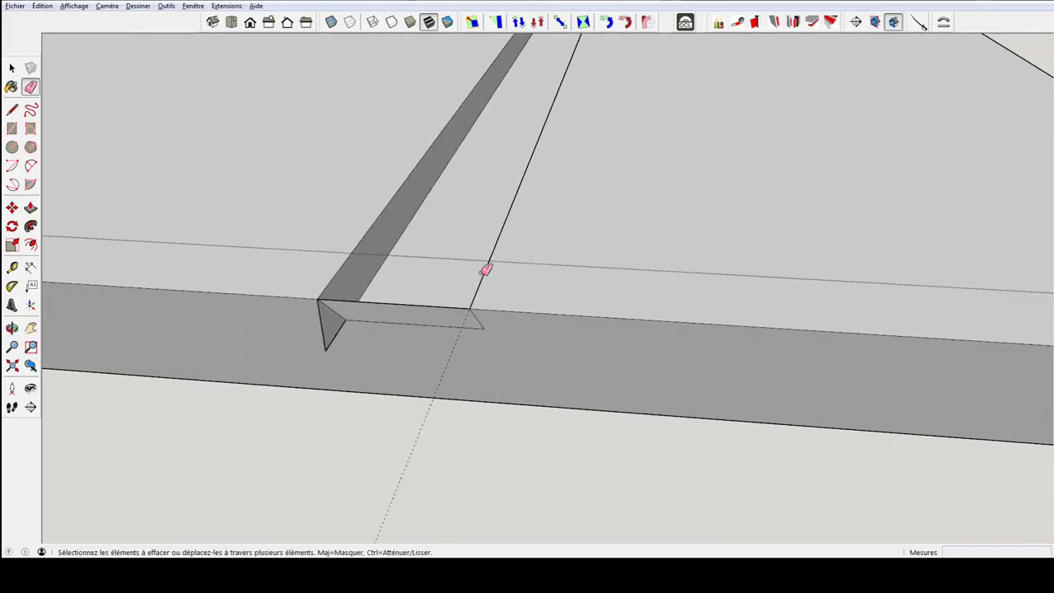
pyautogui.hotkey('ctrl', 'z')
pyautogui.hotkey('ctrl', 'z')
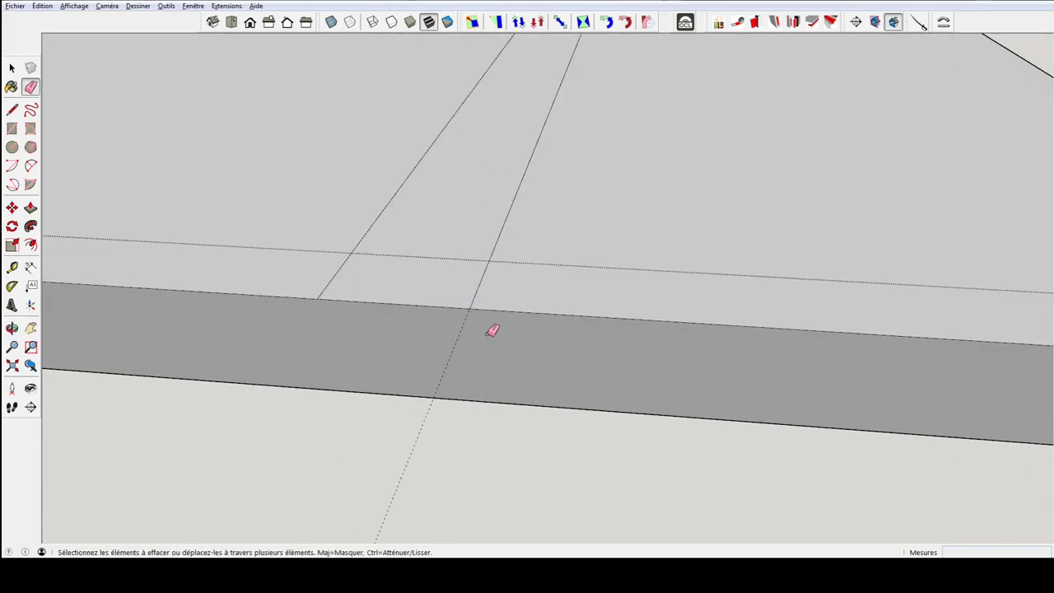
pyautogui.hotkey('ctrl', 'y')
pyautogui.moveTo(484, 330)
pyautogui.mouseDown(button='middle')
pyautogui.moveTo(501, 313)
pyautogui.moveTo(470, 302)
pyautogui.moveTo(489, 317)
pyautogui.moveTo(447, 306)
pyautogui.moveTo(397, 341)
pyautogui.moveTo(285, 354)
pyautogui.moveTo(213, 344)
pyautogui.mouseUp(button='middle')
# - Erase the end block's bottom edge
pyautogui.press('e')
pyautogui.moveTo(395, 384)
pyautogui.mouseDown()
pyautogui.moveTo(358, 384)
pyautogui.moveTo(375, 333)
pyautogui.mouseUp()
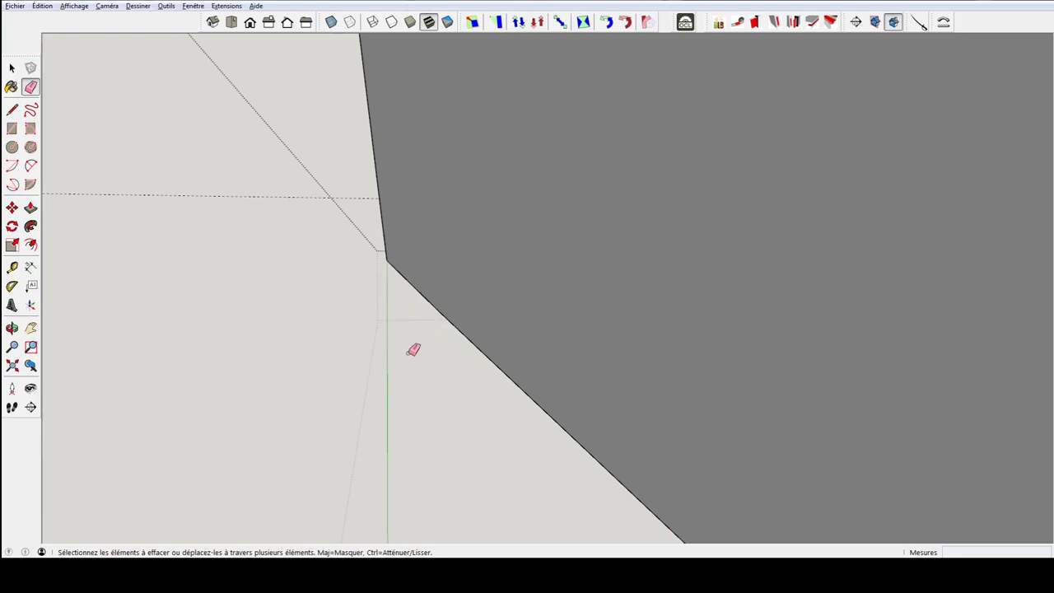
pyautogui.scroll(-5, 414, 348)
pyautogui.moveTo(423, 336)
pyautogui.mouseDown(button='middle')
pyautogui.moveTo(590, 389)
pyautogui.moveTo(426, 354)
pyautogui.moveTo(466, 435)
pyautogui.moveTo(430, 444)
pyautogui.moveTo(486, 389)
pyautogui.mouseUp(button='middle')
pyautogui.scroll(3, 367, 400)
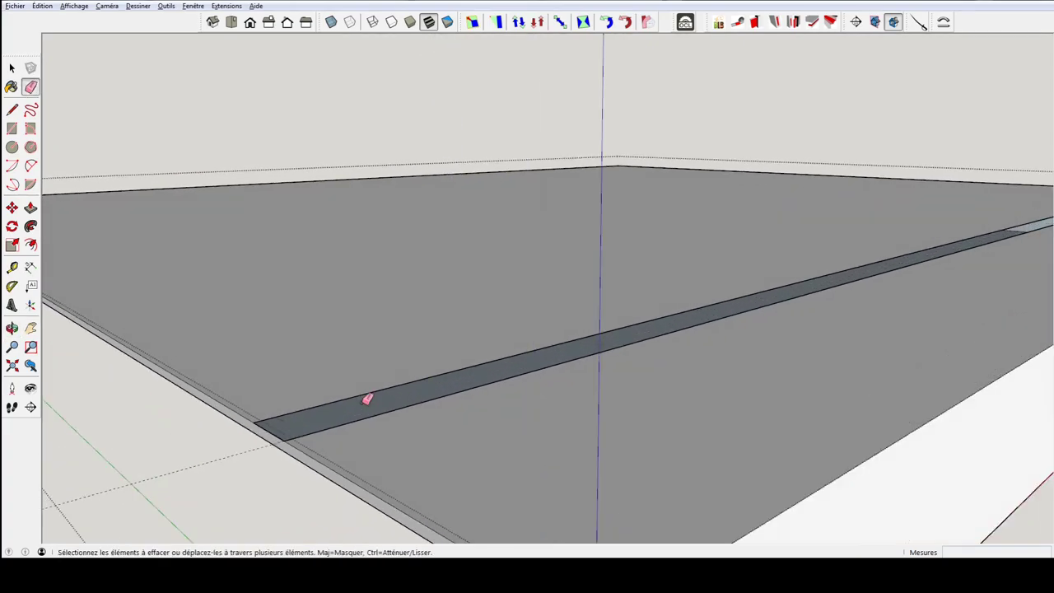
pyautogui.scroll(2, 440, 364)
pyautogui.scroll(4, 512, 345)
pyautogui.scroll(-2, 577, 337)
# - Erase the groove's dark inner faces, leaving the light-blue end block below the slab
pyautogui.press('e')
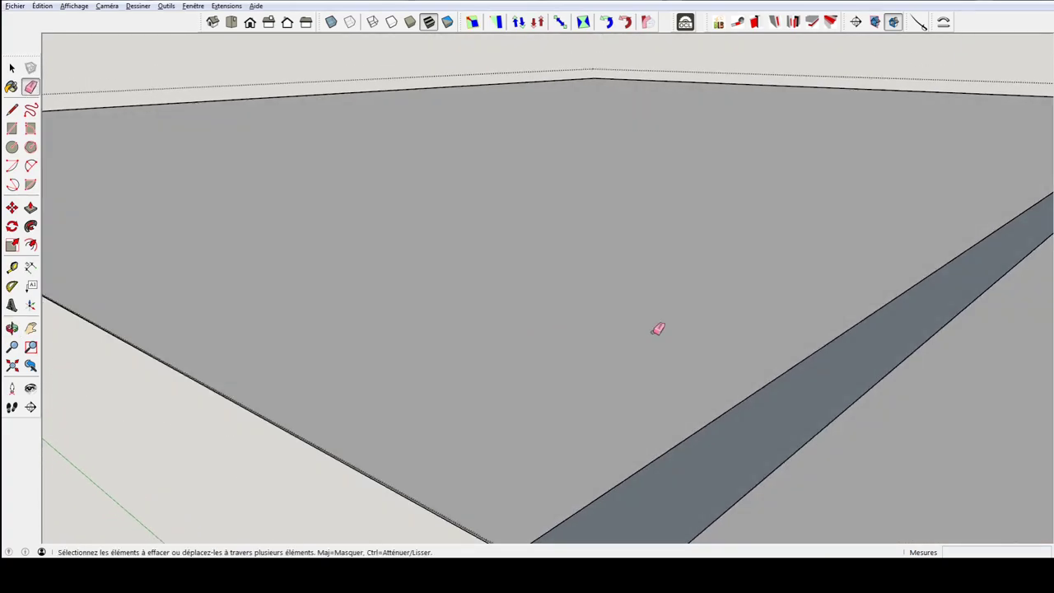
pyautogui.scroll(-3, 741, 341)
pyautogui.moveTo(783, 356)
pyautogui.mouseDown(button='middle')
pyautogui.moveTo(703, 353)
pyautogui.moveTo(810, 359)
pyautogui.moveTo(653, 353)
pyautogui.moveTo(711, 360)
pyautogui.moveTo(588, 404)
pyautogui.mouseUp(button='middle')
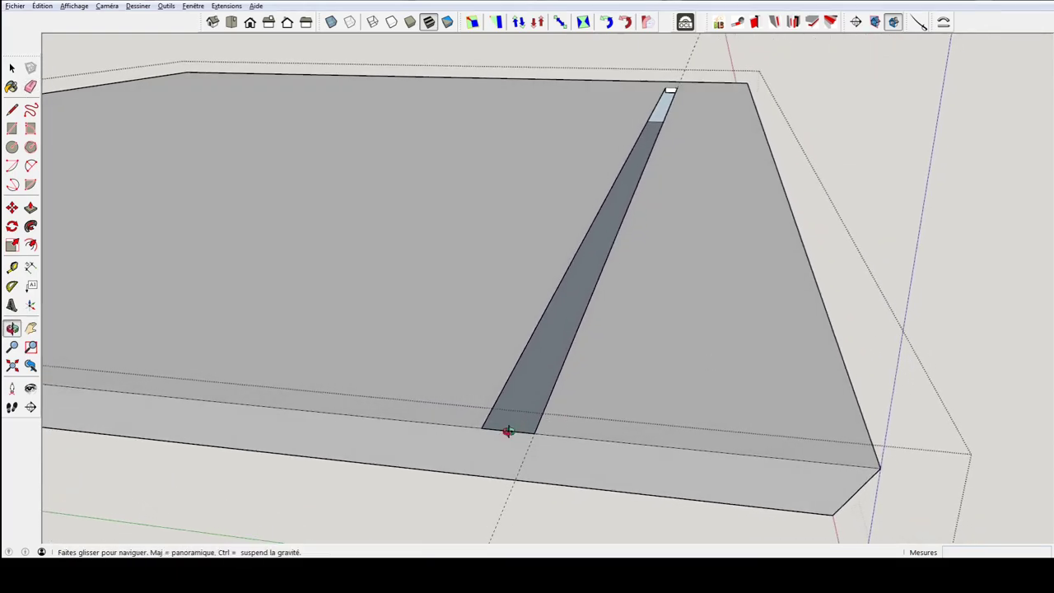
pyautogui.moveTo(505, 428); pyautogui.dragTo(503, 415, button='middle')
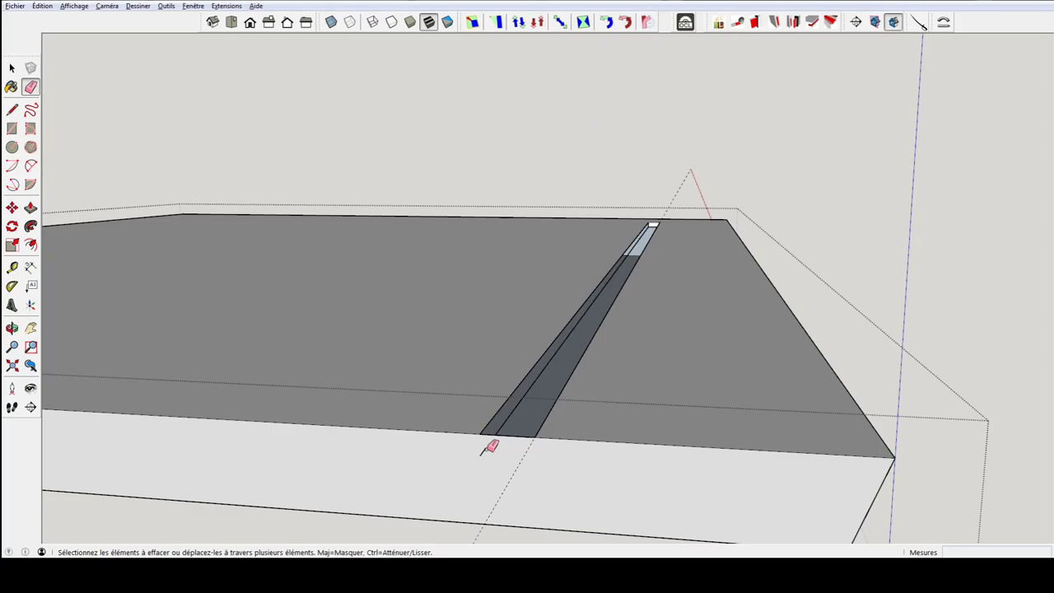
pyautogui.click(491, 445)
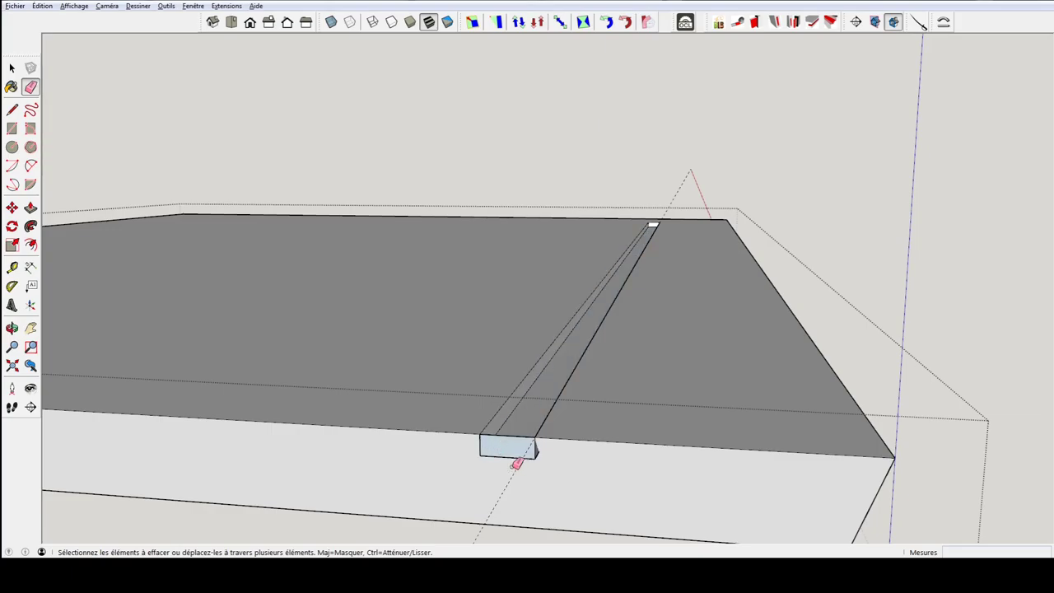
pyautogui.moveTo(516, 464)
pyautogui.mouseDown(button='middle')
pyautogui.moveTo(530, 395)
pyautogui.moveTo(536, 453)
pyautogui.moveTo(506, 375)
pyautogui.moveTo(495, 392)
pyautogui.moveTo(501, 383)
pyautogui.moveTo(458, 390)
pyautogui.moveTo(538, 400)
pyautogui.moveTo(455, 410)
pyautogui.moveTo(527, 400)
pyautogui.mouseUp(button='middle')
pyautogui.scroll(1, 536, 454)
pyautogui.scroll(1, 535, 454)
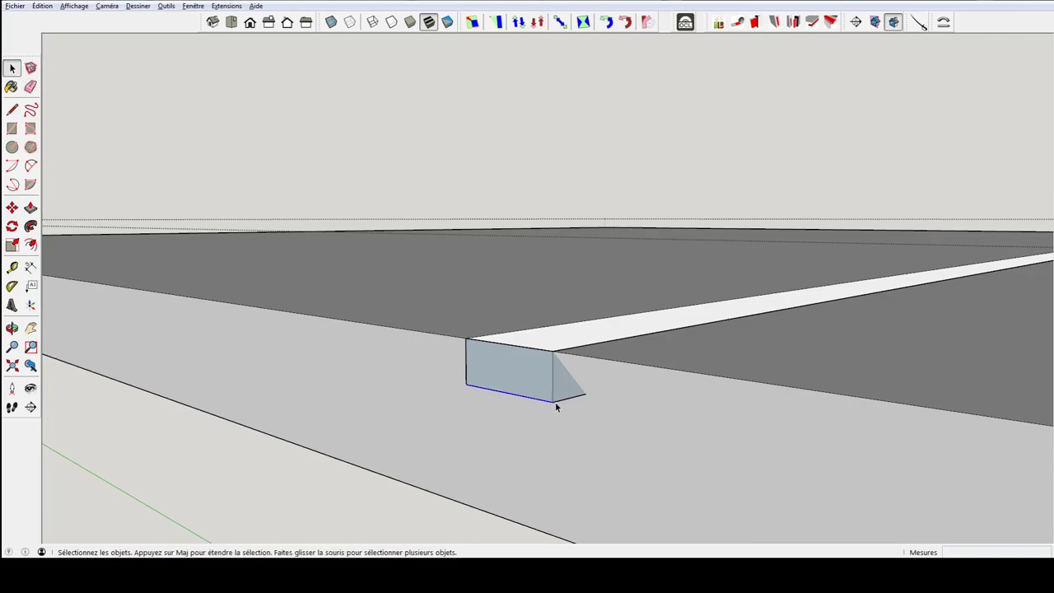
# - Move the end block's bottom edge 2 mm into a slanted position
pyautogui.press('m')
pyautogui.click(553, 402)
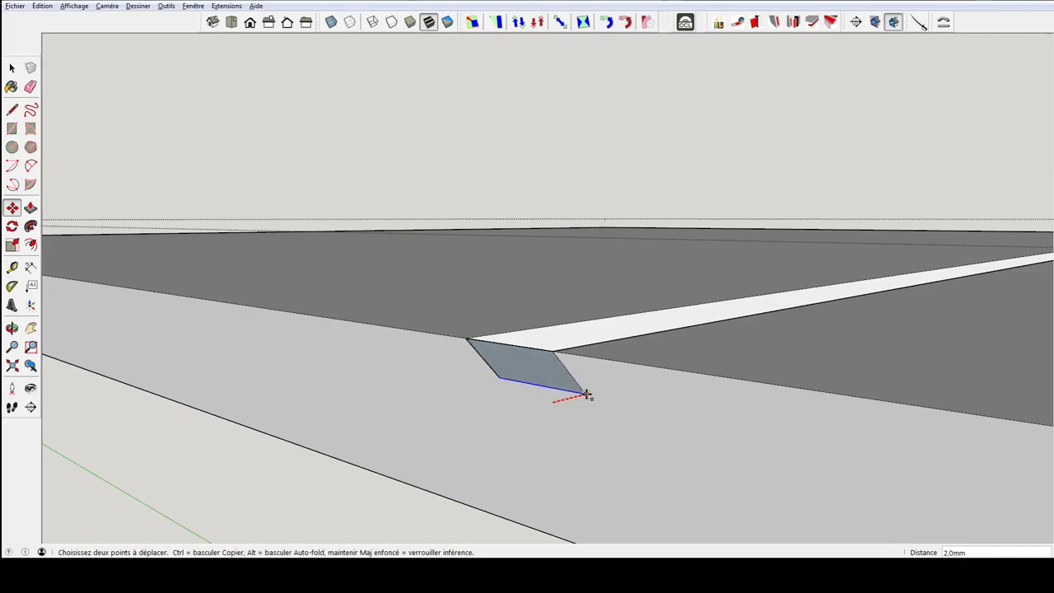
pyautogui.click(585, 395)
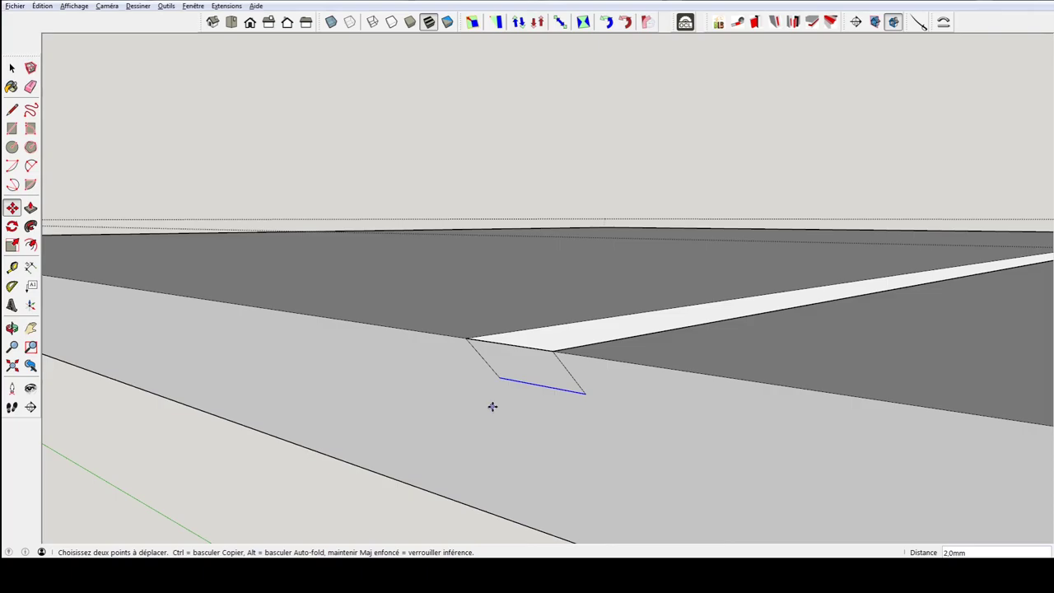
pyautogui.moveTo(492, 406); pyautogui.dragTo(537, 404, button='middle')
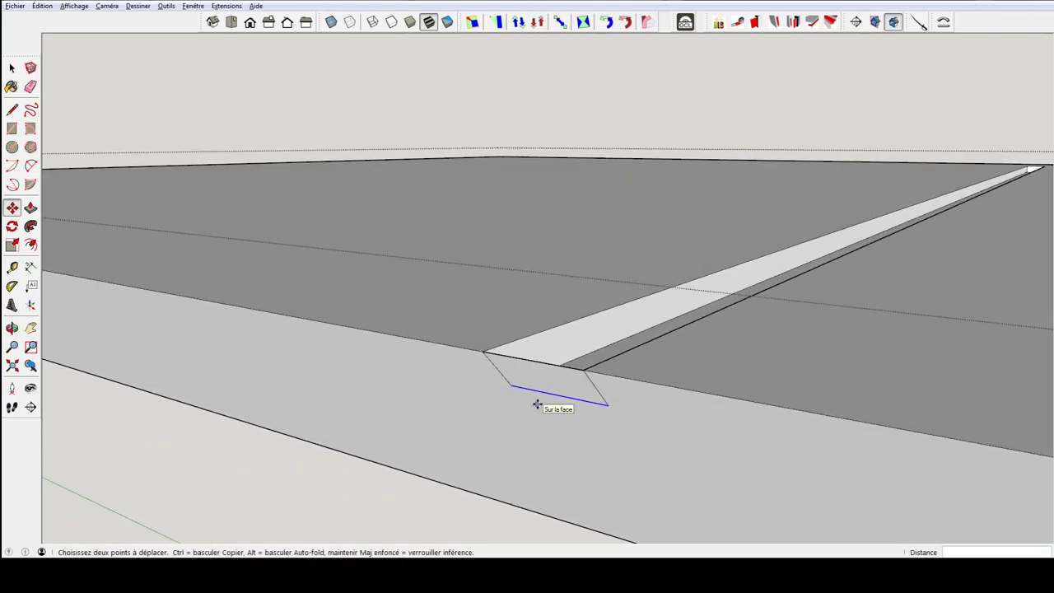
# - Erase the moved edge and its small face so the groove exits cleanly at the edge
pyautogui.press('e')
pyautogui.moveTo(522, 370)
pyautogui.mouseDown(button='middle')
pyautogui.moveTo(588, 398)
pyautogui.moveTo(684, 387)
pyautogui.mouseUp(button='middle')
pyautogui.moveTo(518, 399)
pyautogui.mouseDown(button='middle')
pyautogui.moveTo(741, 414)
pyautogui.moveTo(706, 404)
pyautogui.mouseUp(button='middle')
pyautogui.moveTo(535, 402)
pyautogui.mouseDown(button='middle')
pyautogui.moveTo(675, 404)
pyautogui.moveTo(582, 397)
pyautogui.mouseUp(button='middle')
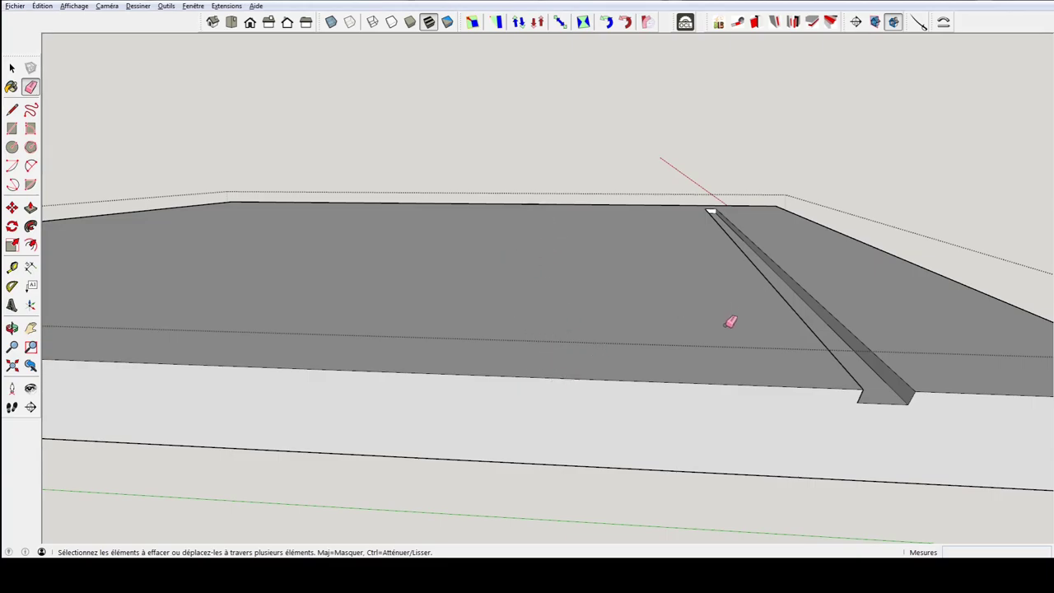
# - Place a guide line 50 from the groove's edge, crossing the slab's front edge
pyautogui.press('t')
pyautogui.click(785, 300)
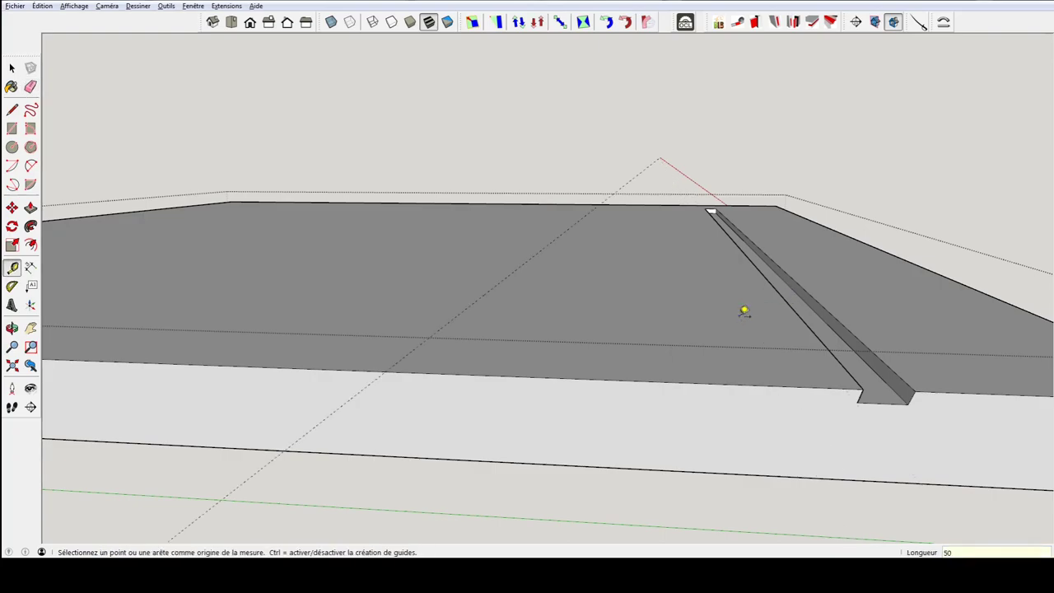
pyautogui.moveTo(474, 396)
pyautogui.mouseDown(button='middle')
pyautogui.moveTo(470, 337)
pyautogui.moveTo(568, 324)
pyautogui.moveTo(475, 337)
pyautogui.moveTo(528, 320)
pyautogui.mouseUp(button='middle')
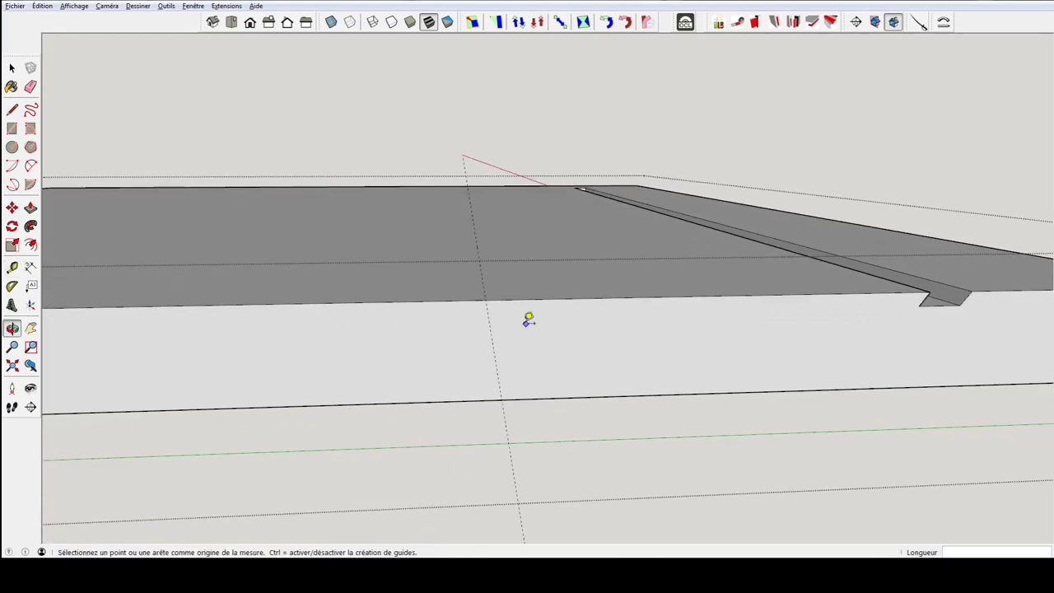
# - Start a rectangle where the guide meets the top board's lower edge
pyautogui.press('r')
pyautogui.click(484, 299)
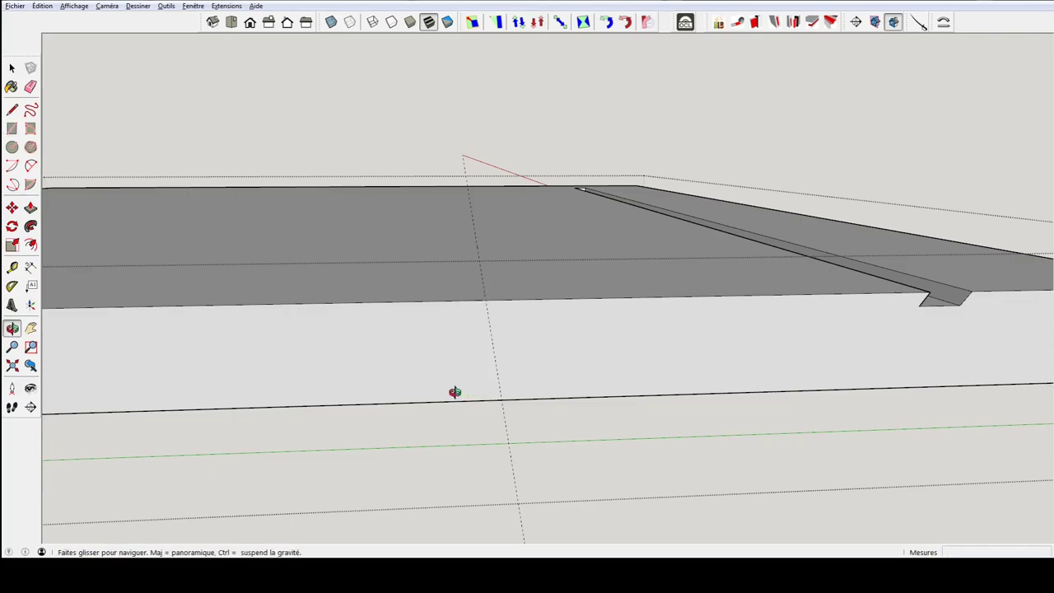
pyautogui.moveTo(454, 390); pyautogui.dragTo(455, 301, button='middle')
pyautogui.moveTo(452, 337)
pyautogui.mouseDown(button='middle')
pyautogui.moveTo(462, 292)
pyautogui.moveTo(454, 385)
pyautogui.moveTo(483, 414)
pyautogui.mouseUp(button='middle')
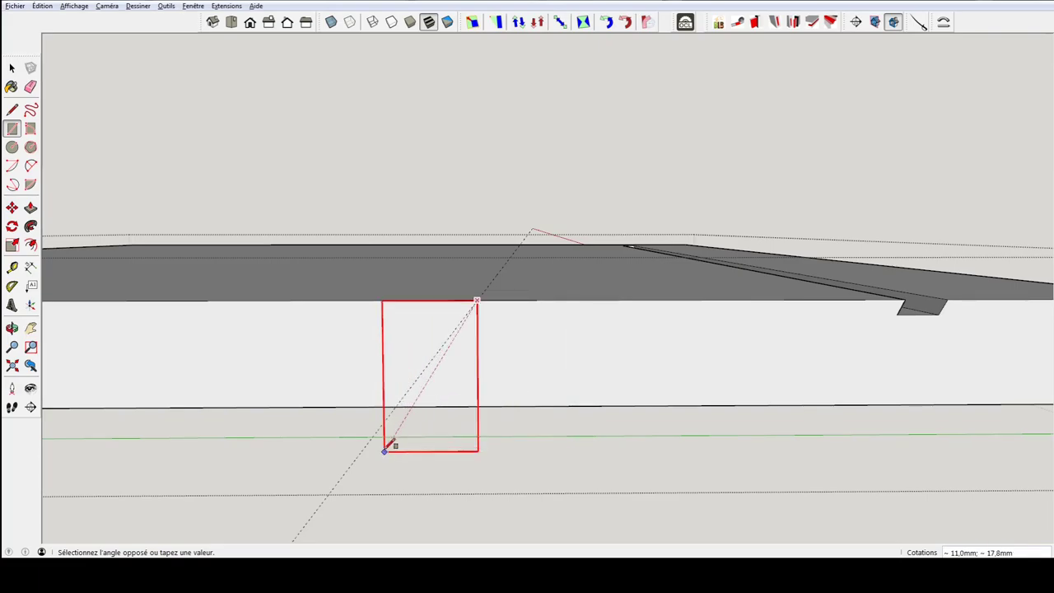
# - Finish the small upright rectangle below the board's top edge beside the guide, then inspect it
pyautogui.moveTo(393, 439); pyautogui.dragTo(486, 463, button='middle')
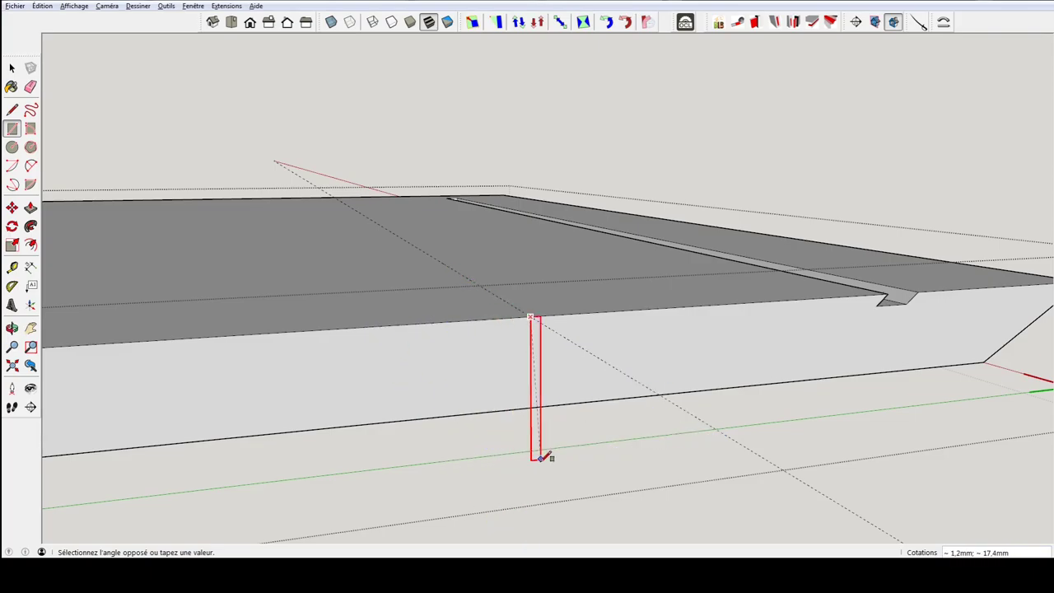
pyautogui.click(466, 464)
pyautogui.moveTo(517, 424)
pyautogui.mouseDown(button='middle')
pyautogui.moveTo(559, 473)
pyautogui.moveTo(442, 400)
pyautogui.mouseUp(button='middle')
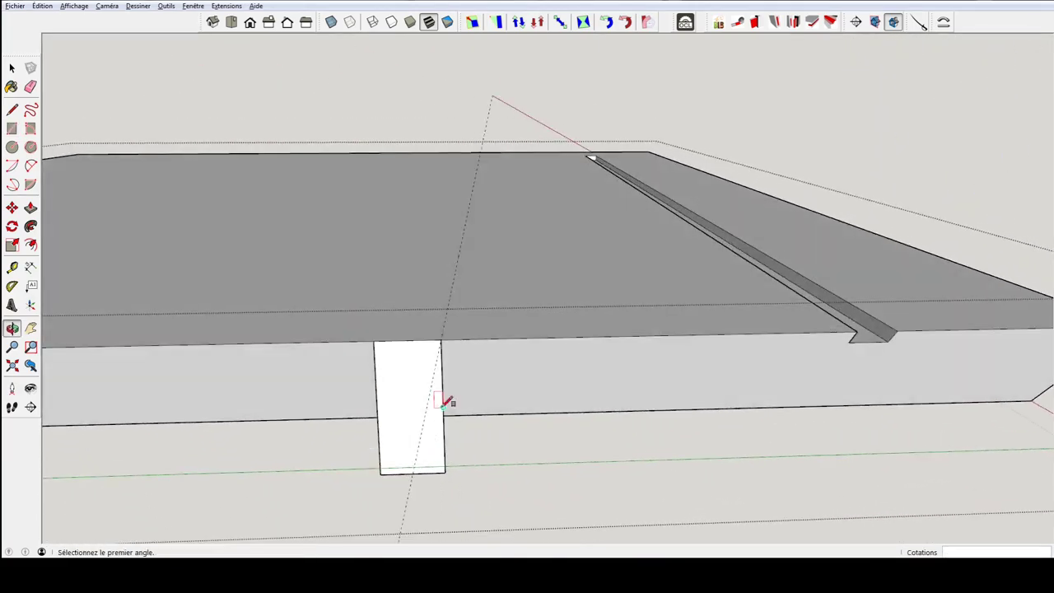
pyautogui.moveTo(442, 339); pyautogui.dragTo(465, 349, button='middle')
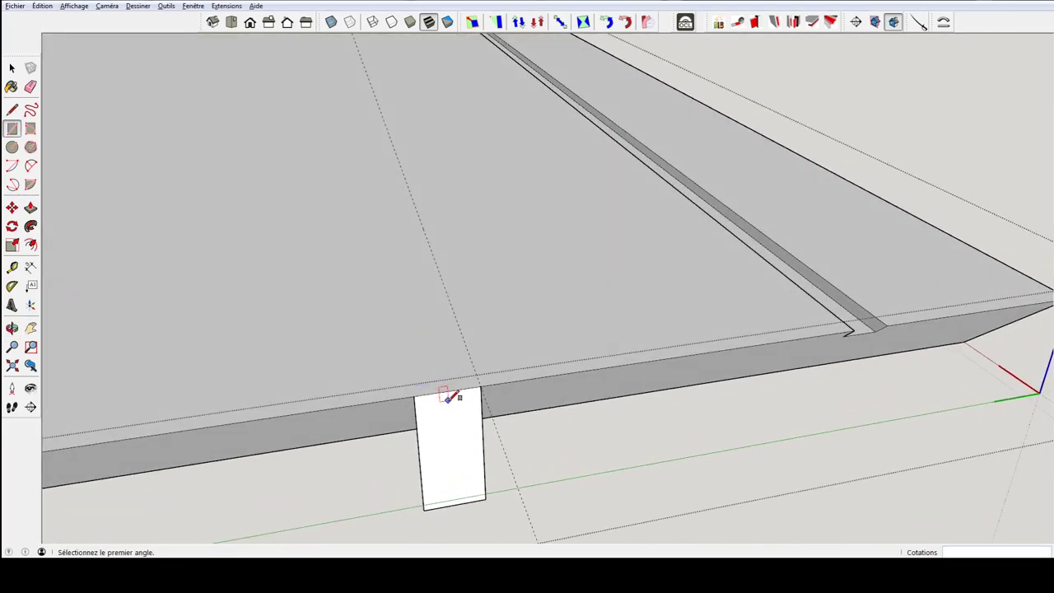
pyautogui.moveTo(447, 397)
pyautogui.mouseDown(button='middle')
pyautogui.moveTo(501, 406)
pyautogui.moveTo(437, 294)
pyautogui.mouseUp(button='middle')
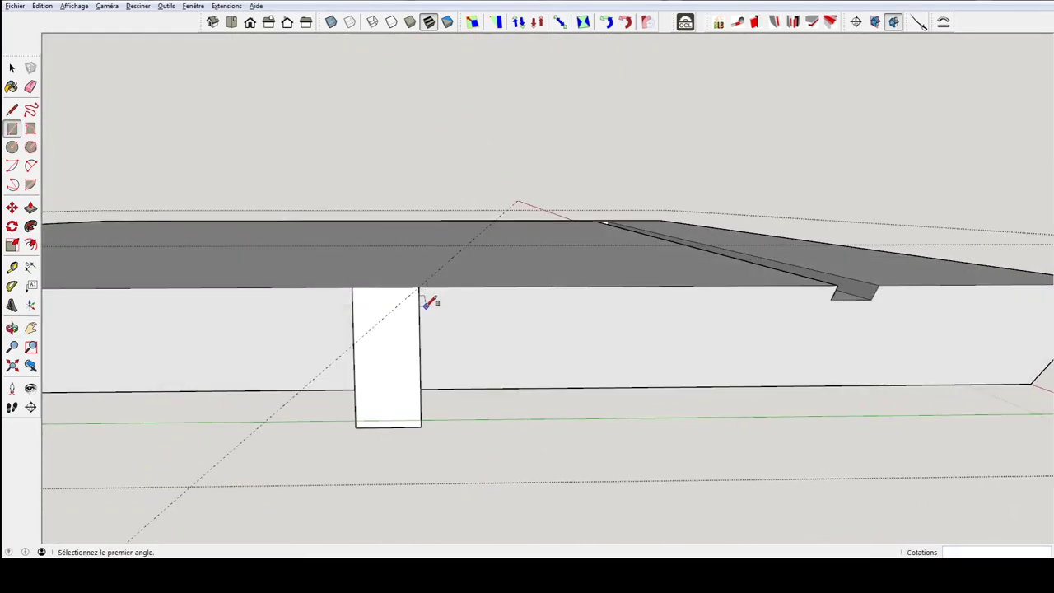
pyautogui.scroll(3, 426, 277)
pyautogui.moveTo(425, 278)
pyautogui.mouseDown(button='middle')
pyautogui.moveTo(454, 292)
pyautogui.moveTo(469, 283)
pyautogui.moveTo(458, 286)
pyautogui.mouseUp(button='middle')
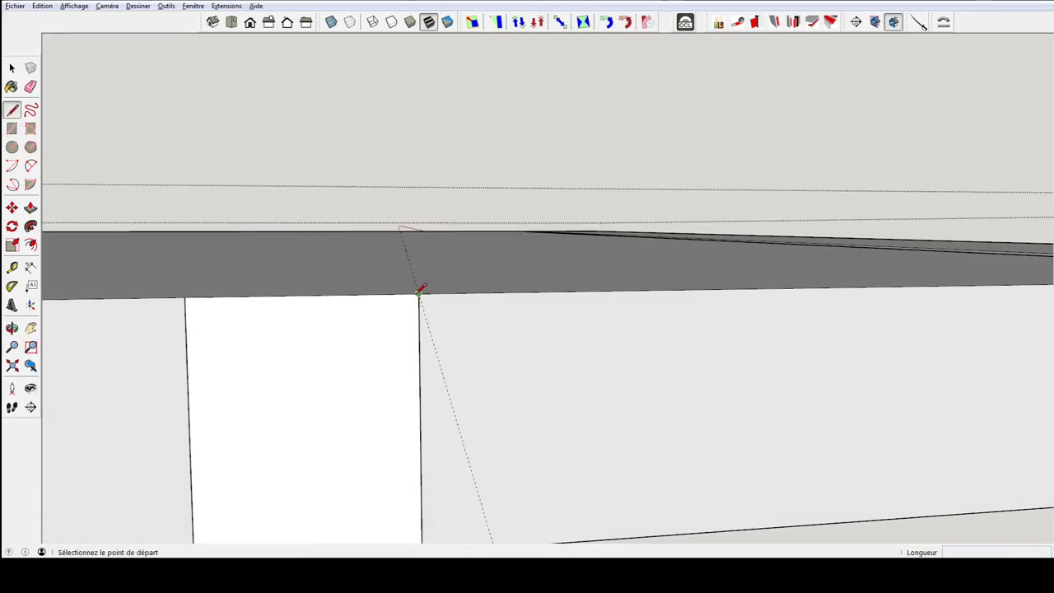
# - Draw a V-shaped notch profile on the white block's face
pyautogui.click(418, 293)
pyautogui.click(357, 400)
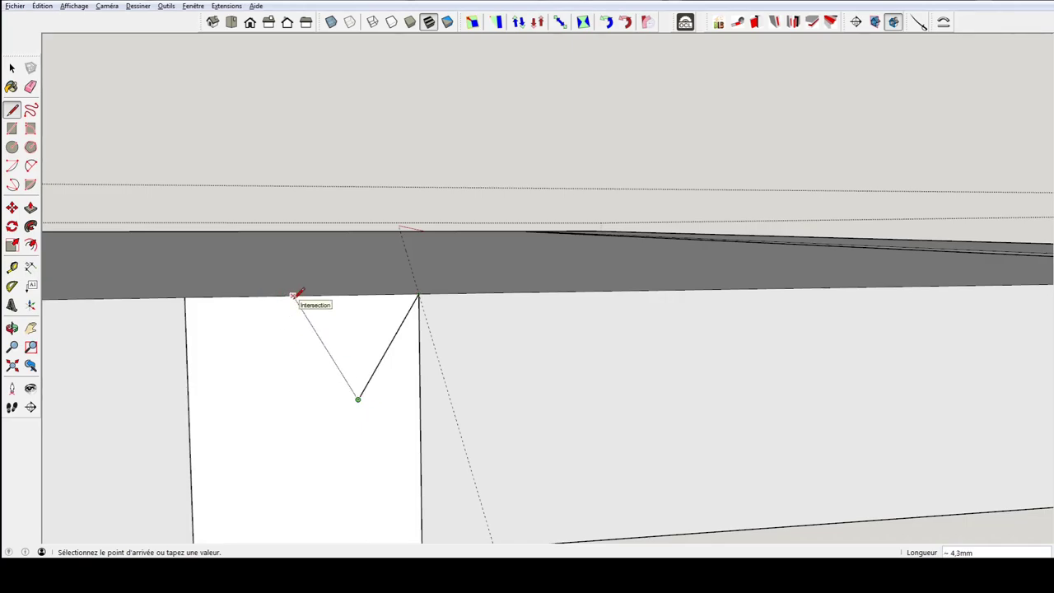
pyautogui.click(294, 297)
pyautogui.moveTo(374, 372)
pyautogui.mouseDown(button='middle')
pyautogui.moveTo(390, 400)
pyautogui.moveTo(388, 365)
pyautogui.mouseUp(button='middle')
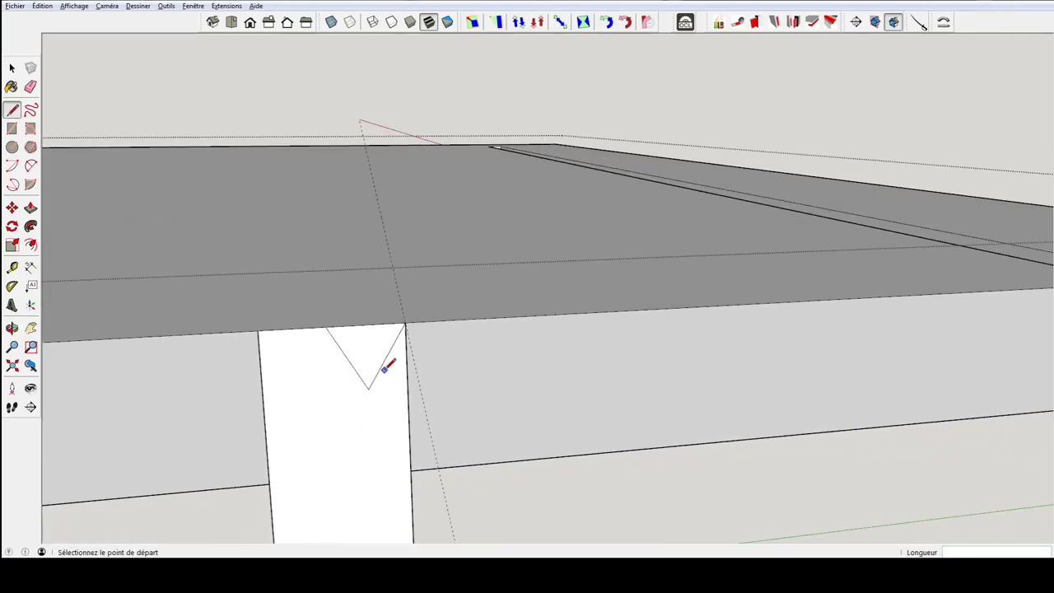
pyautogui.press('space')
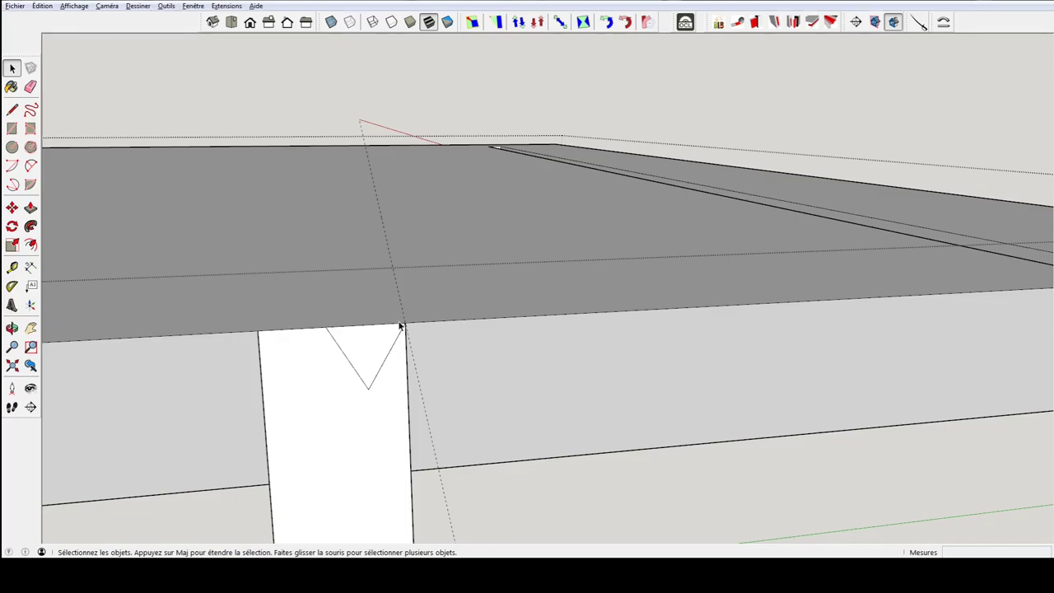
# - Draw a diagonal path line across the slab's top from the notch corner and select it
pyautogui.press('l')
pyautogui.click(404, 322)
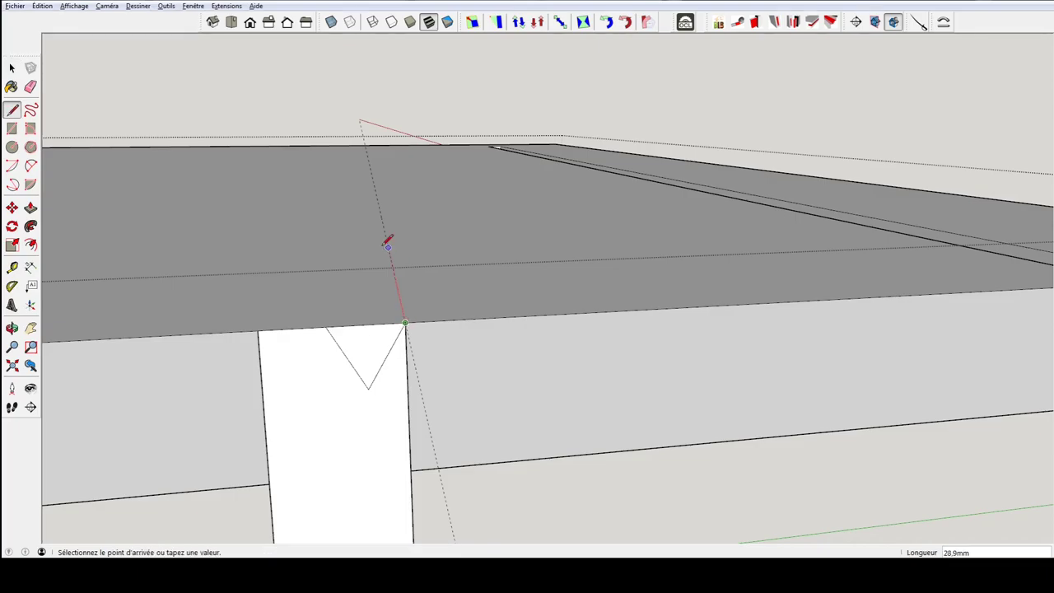
pyautogui.click(375, 192)
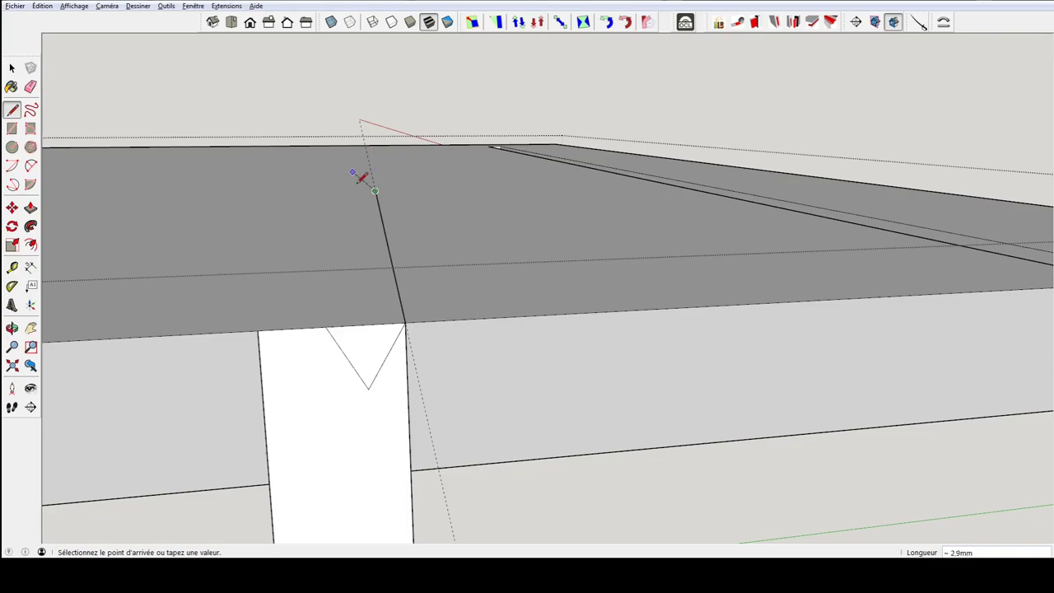
pyautogui.moveTo(417, 247); pyautogui.dragTo(395, 238, button='middle')
pyautogui.press('space')
pyautogui.moveTo(394, 301); pyautogui.dragTo(453, 322, button='middle')
pyautogui.click(391, 257)
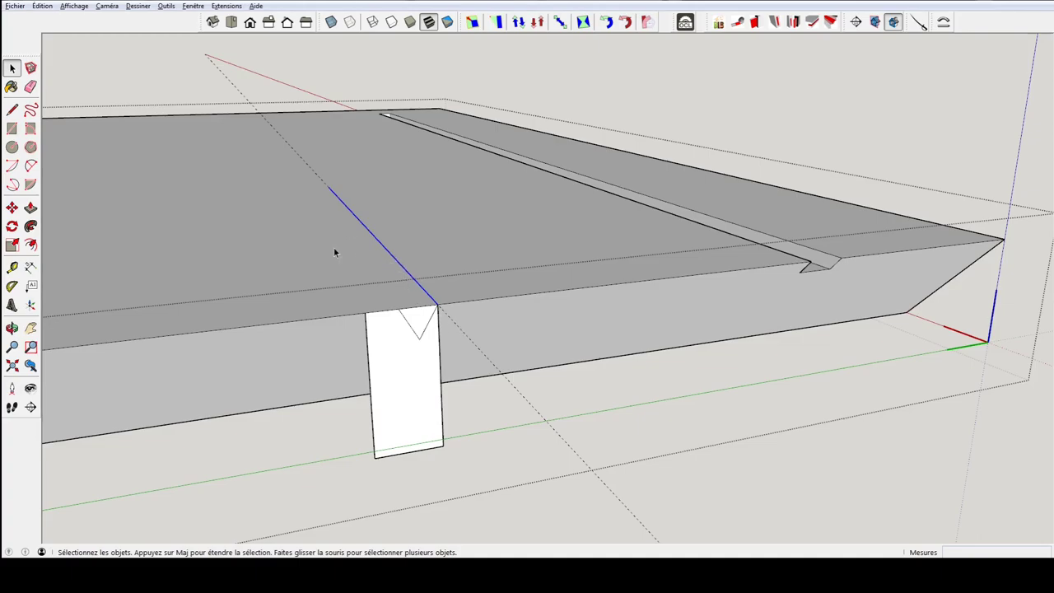
# - Sweep the V profile along the diagonal line with Follow Me to cut a triangular channel
pyautogui.click(30, 227)
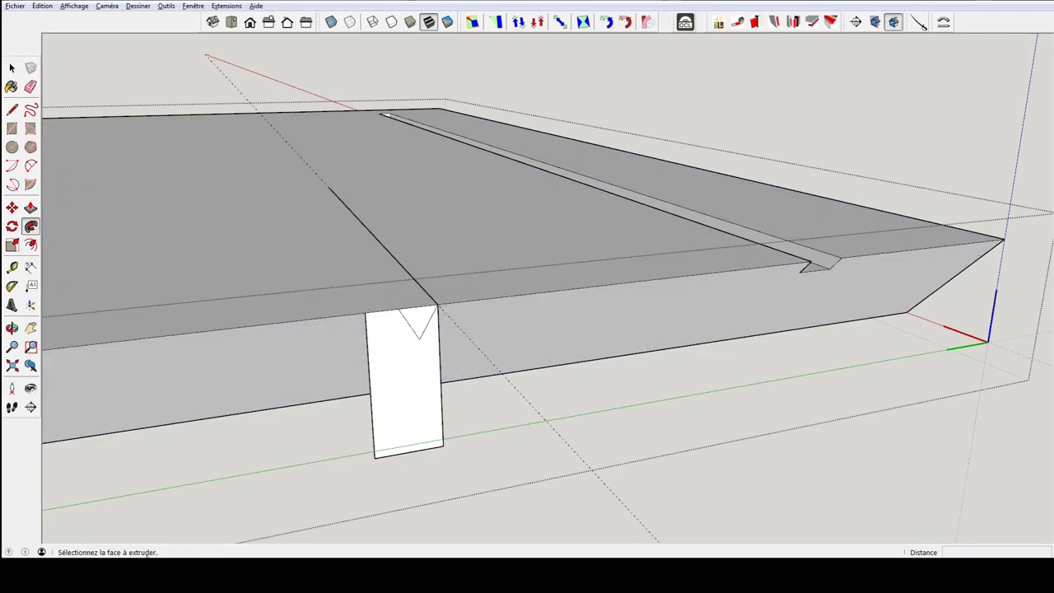
pyautogui.moveTo(423, 322); pyautogui.dragTo(369, 245)
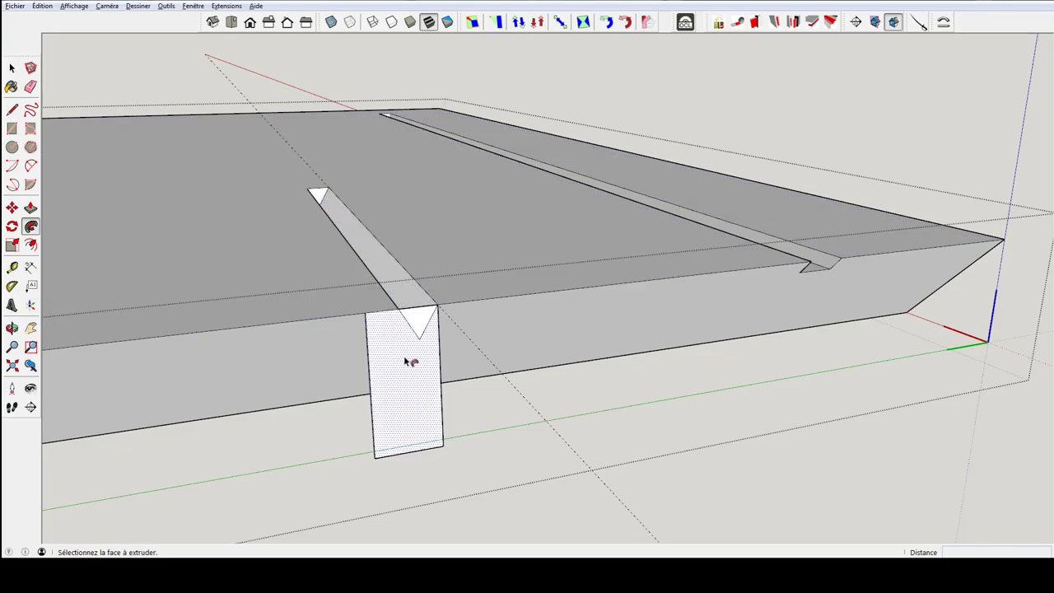
pyautogui.moveTo(371, 301); pyautogui.dragTo(345, 414, button='middle')
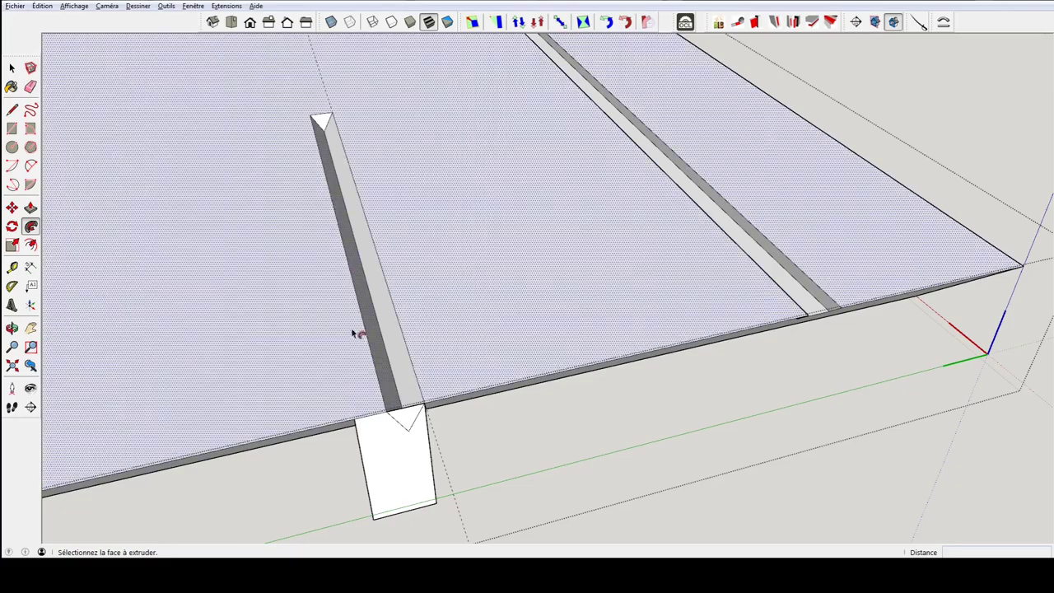
# - Erase the leftover white helper panel below the channel's end
pyautogui.moveTo(357, 334)
pyautogui.mouseDown(button='middle')
pyautogui.moveTo(282, 391)
pyautogui.moveTo(87, 365)
pyautogui.moveTo(305, 289)
pyautogui.moveTo(296, 337)
pyautogui.mouseUp(button='middle')
pyautogui.moveTo(312, 301); pyautogui.dragTo(307, 294, button='middle')
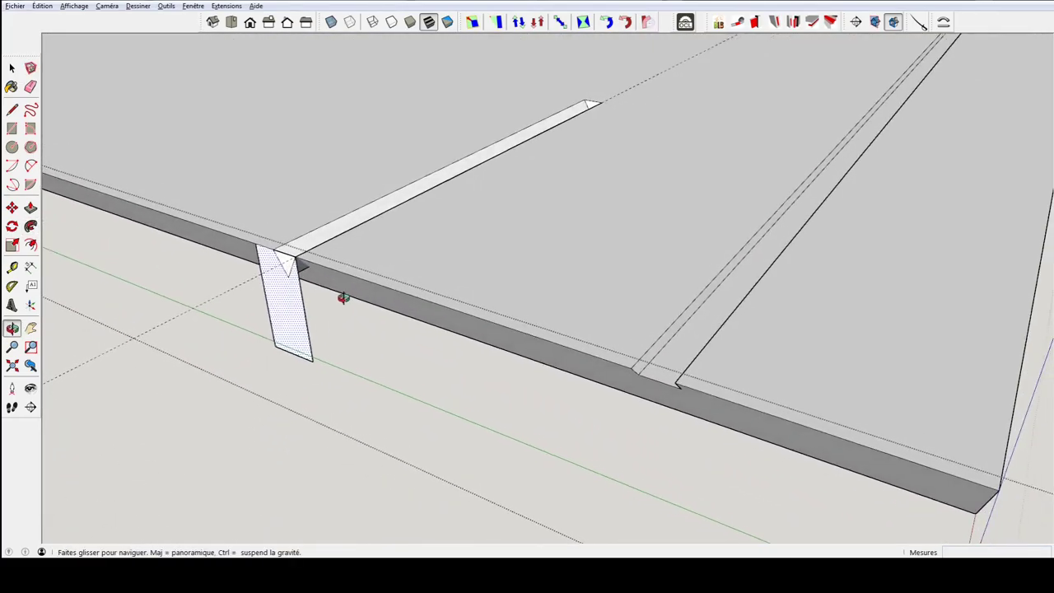
pyautogui.click(279, 304)
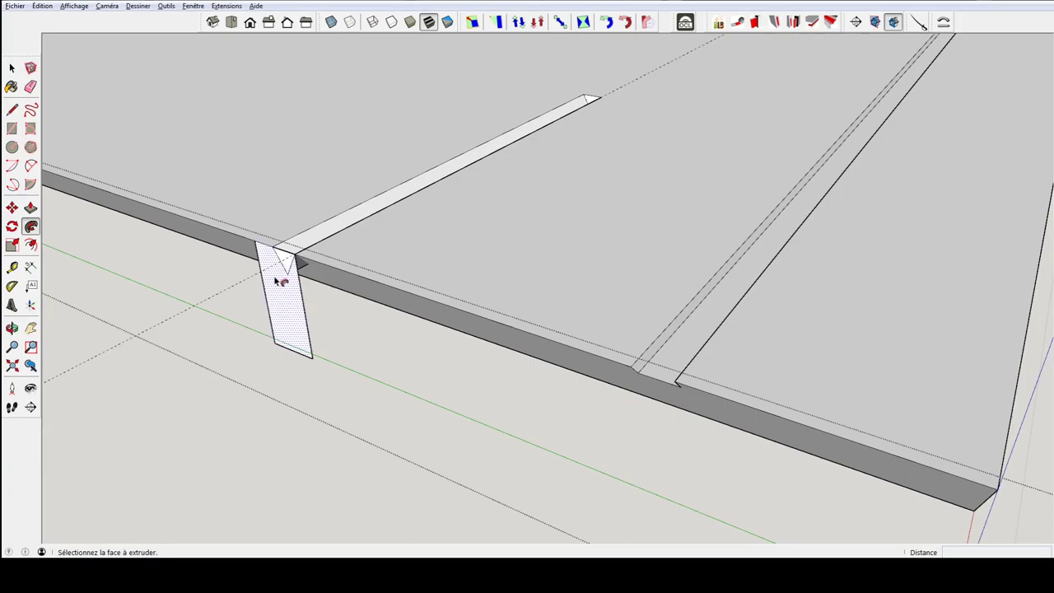
pyautogui.moveTo(284, 282)
pyautogui.mouseDown(button='middle')
pyautogui.moveTo(294, 278)
pyautogui.moveTo(275, 301)
pyautogui.moveTo(313, 280)
pyautogui.mouseUp(button='middle')
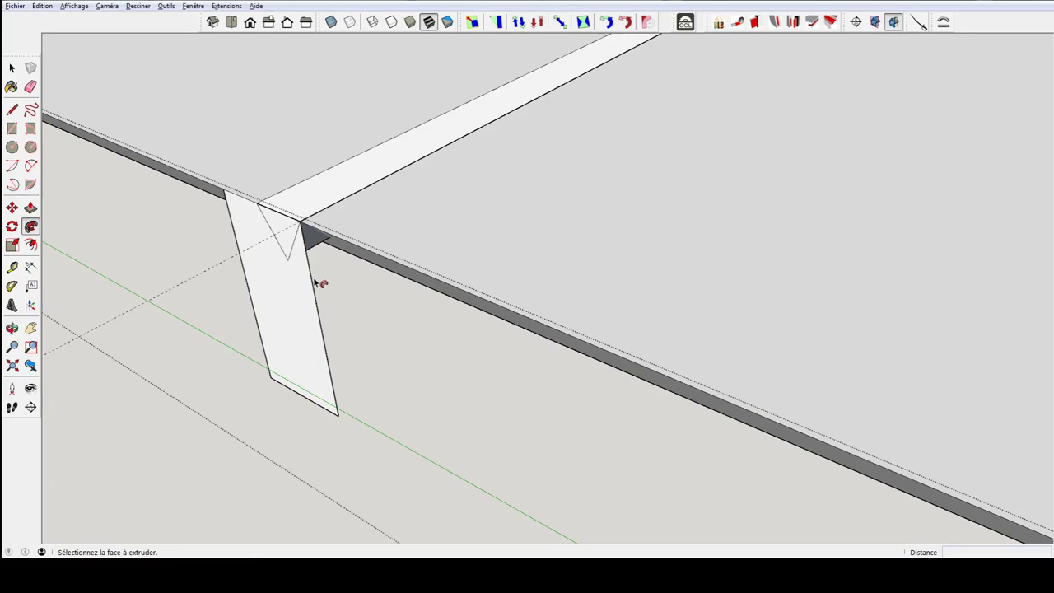
# - Erase the leftover white panel at the channel's end and bring the triangular notch into view
pyautogui.press('e')
pyautogui.moveTo(279, 365); pyautogui.dragTo(266, 361)
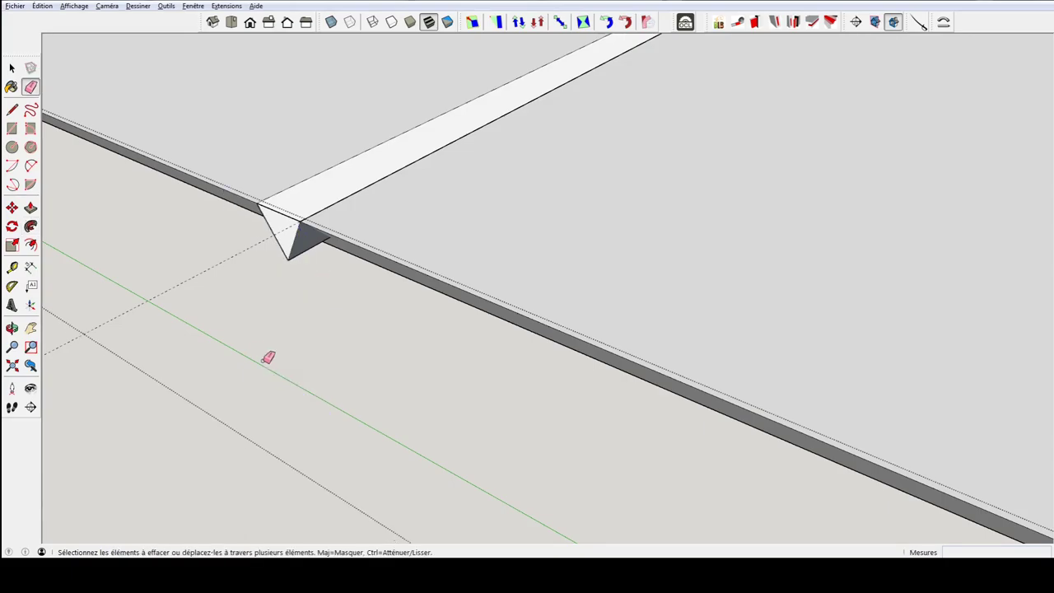
pyautogui.moveTo(265, 321)
pyautogui.mouseDown(button='middle')
pyautogui.moveTo(329, 235)
pyautogui.moveTo(294, 278)
pyautogui.mouseUp(button='middle')
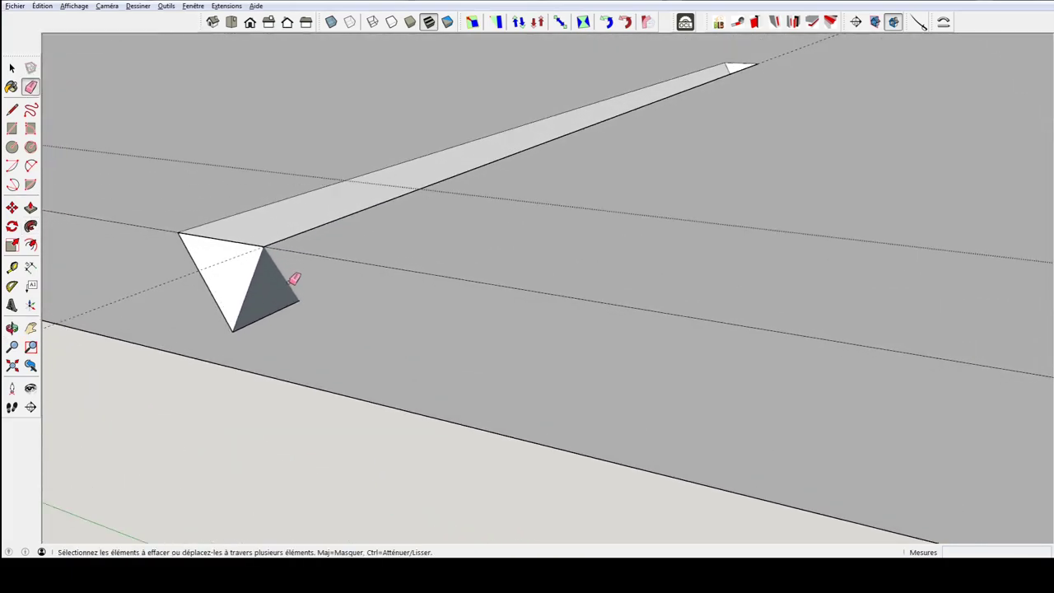
pyautogui.scroll(3, 293, 277)
pyautogui.scroll(1, 290, 288)
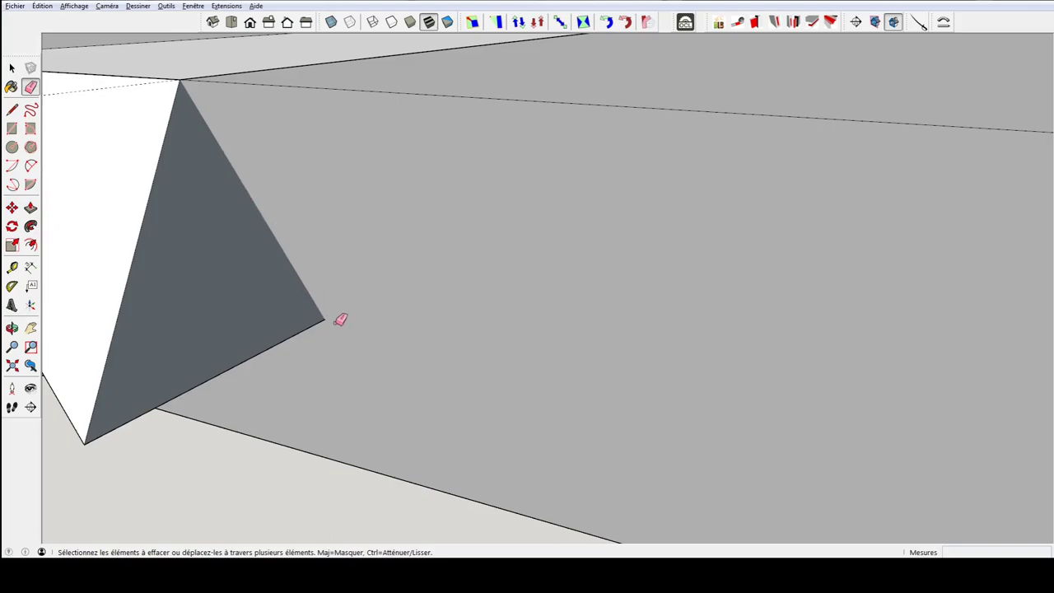
pyautogui.moveTo(313, 316)
pyautogui.mouseDown(button='middle')
pyautogui.moveTo(341, 214)
pyautogui.moveTo(402, 249)
pyautogui.moveTo(518, 285)
pyautogui.moveTo(453, 240)
pyautogui.moveTo(428, 247)
pyautogui.moveTo(513, 219)
pyautogui.moveTo(452, 245)
pyautogui.moveTo(545, 268)
pyautogui.moveTo(501, 426)
pyautogui.moveTo(477, 273)
pyautogui.moveTo(483, 362)
pyautogui.moveTo(381, 155)
pyautogui.moveTo(478, 226)
pyautogui.moveTo(469, 261)
pyautogui.moveTo(442, 229)
pyautogui.mouseUp(button='middle')
# - Redraw the notch's two sloped edges from its top corners down to the bottom point
pyautogui.press('space')
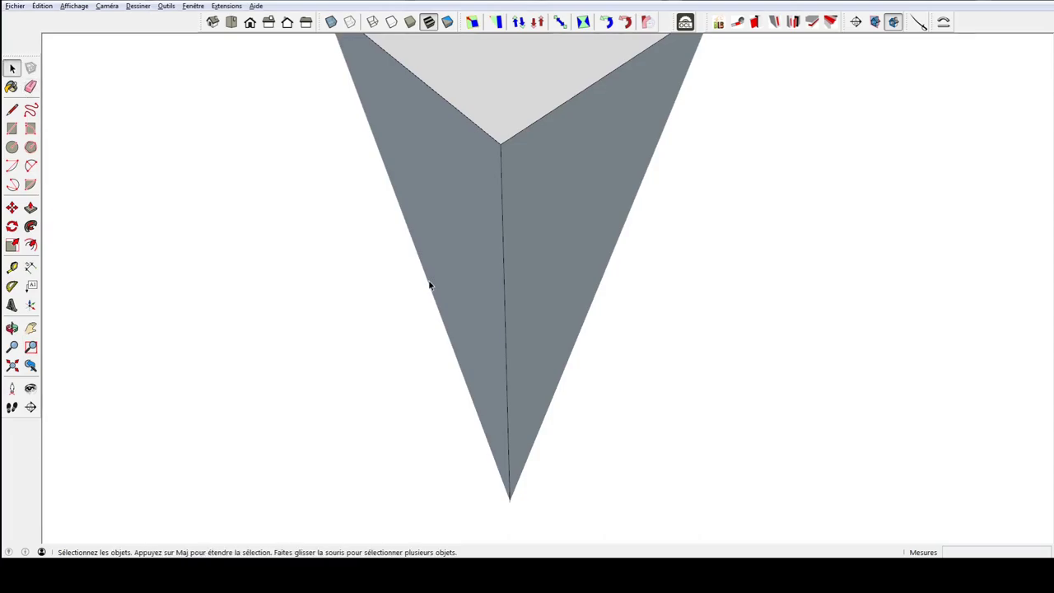
pyautogui.click(428, 287)
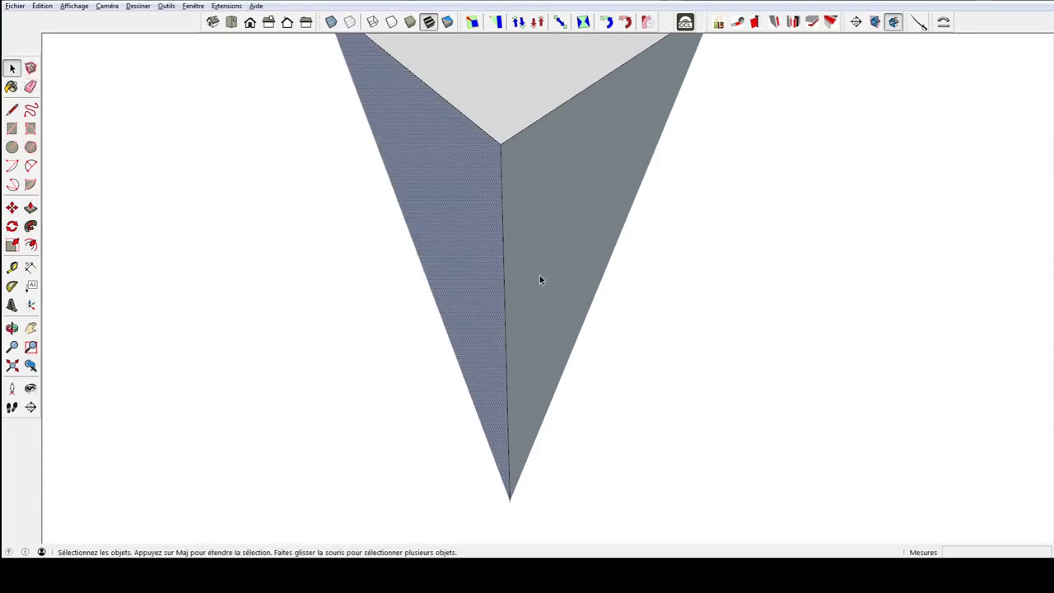
pyautogui.click(568, 276)
pyautogui.click(693, 288)
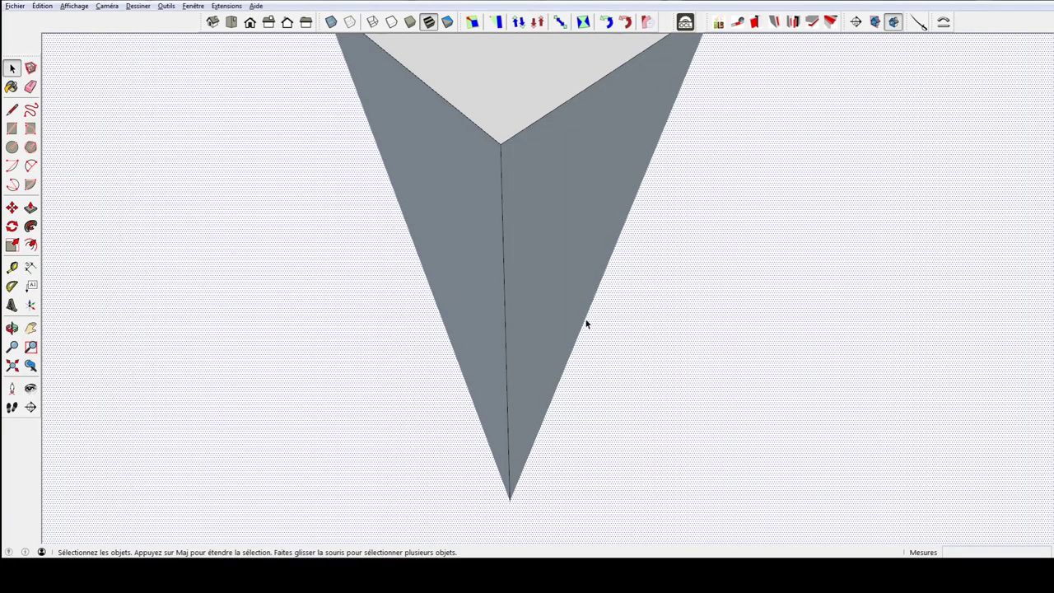
pyautogui.scroll(-1, 586, 323)
pyautogui.scroll(-1, 583, 326)
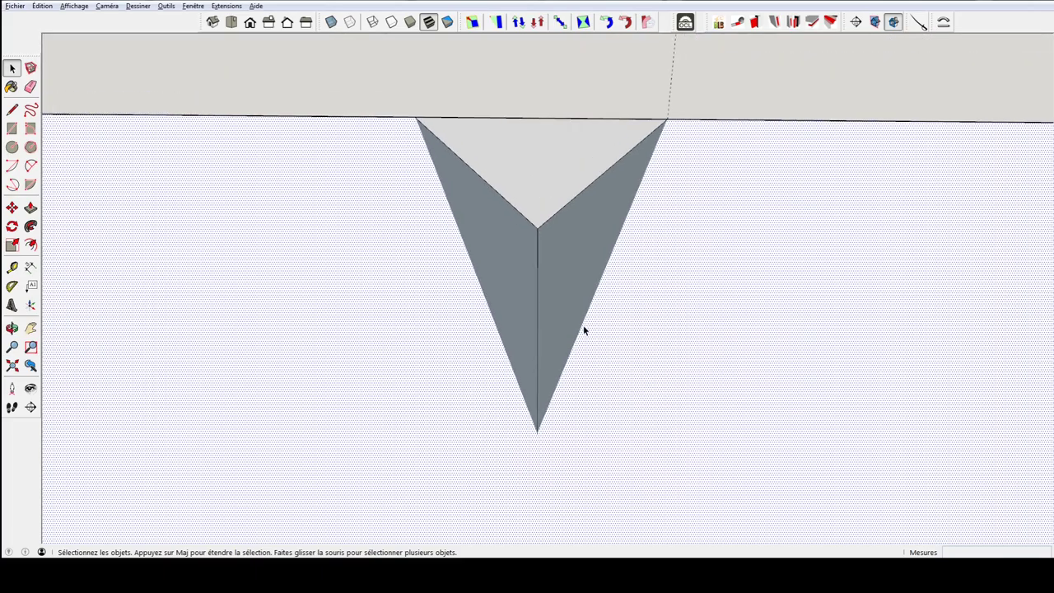
pyautogui.press('l')
pyautogui.click(419, 113)
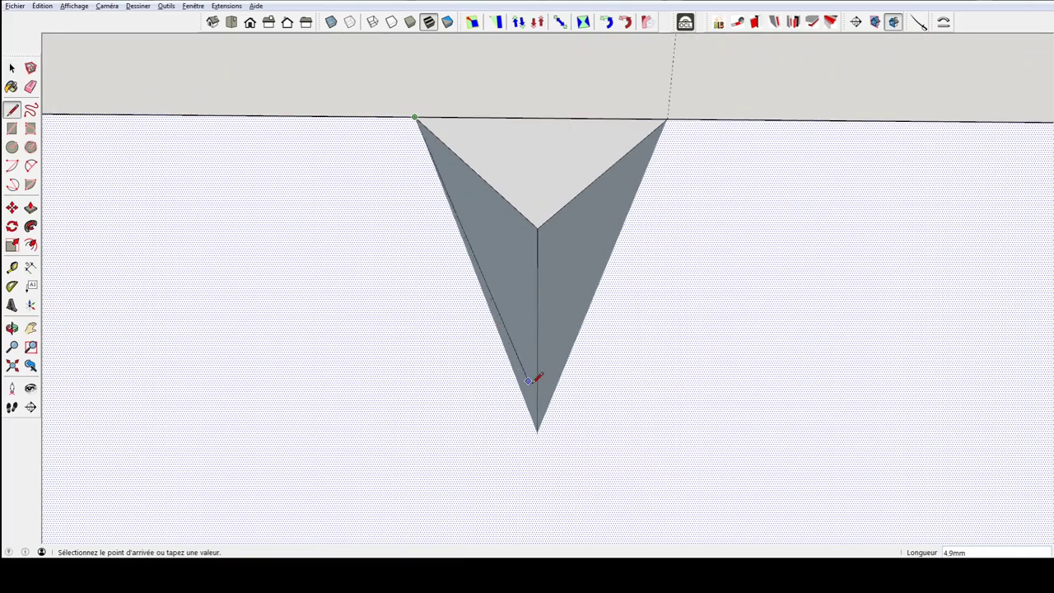
pyautogui.click(536, 429)
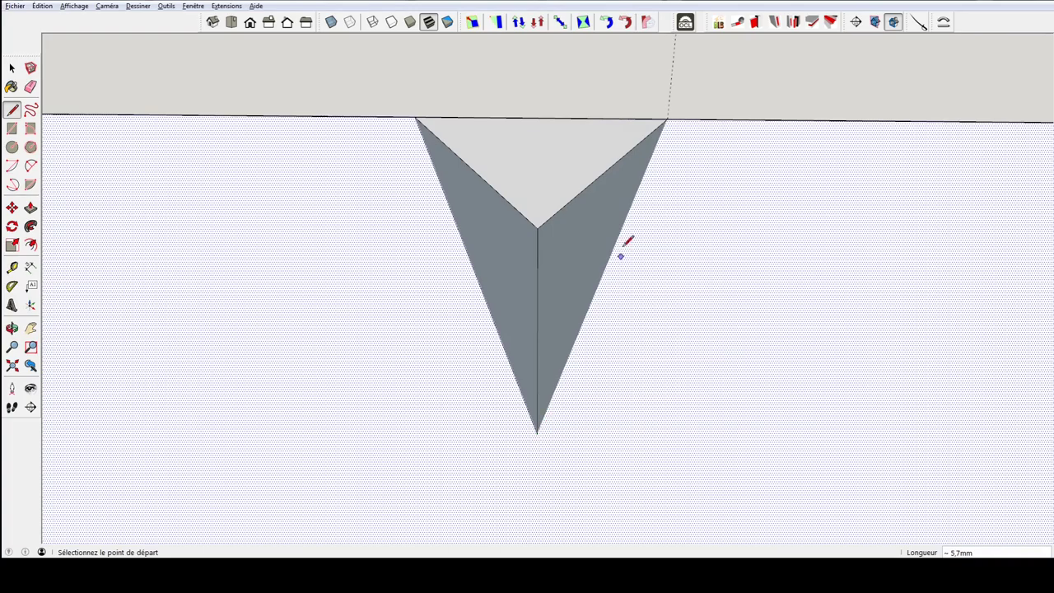
pyautogui.click(668, 119)
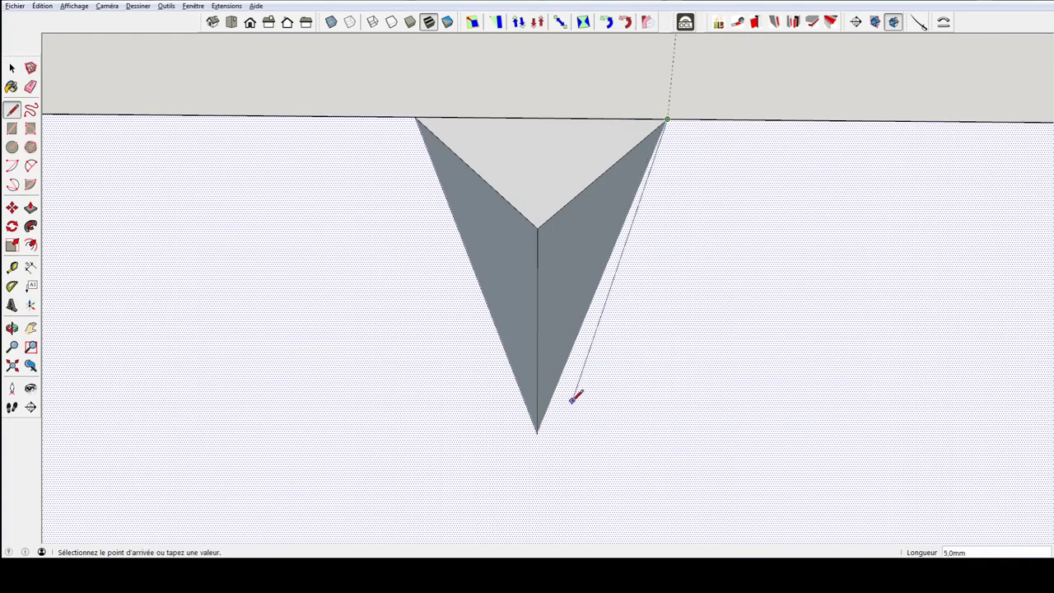
pyautogui.click(537, 431)
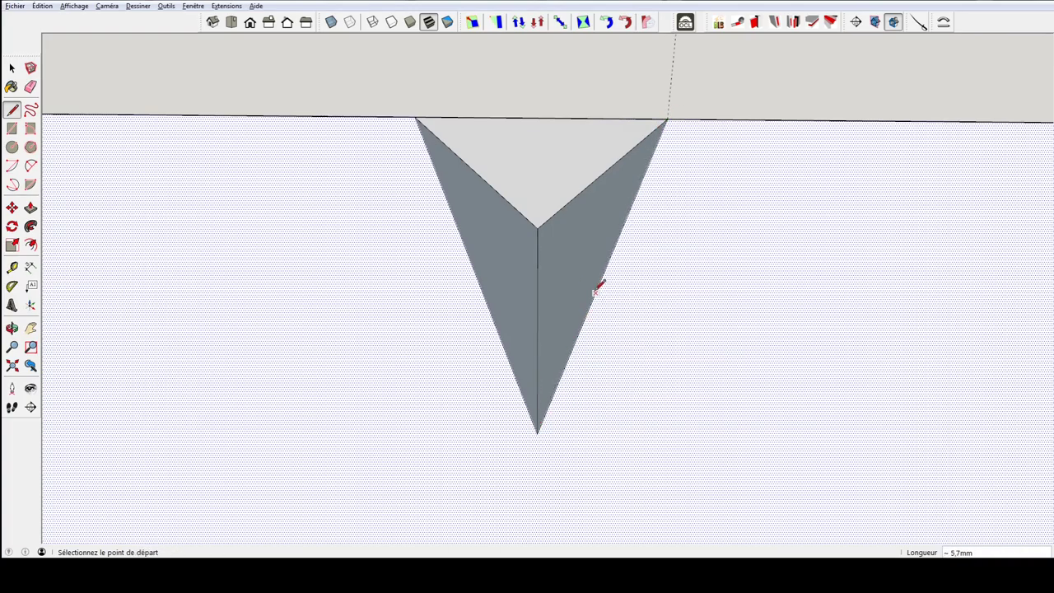
pyautogui.press('space')
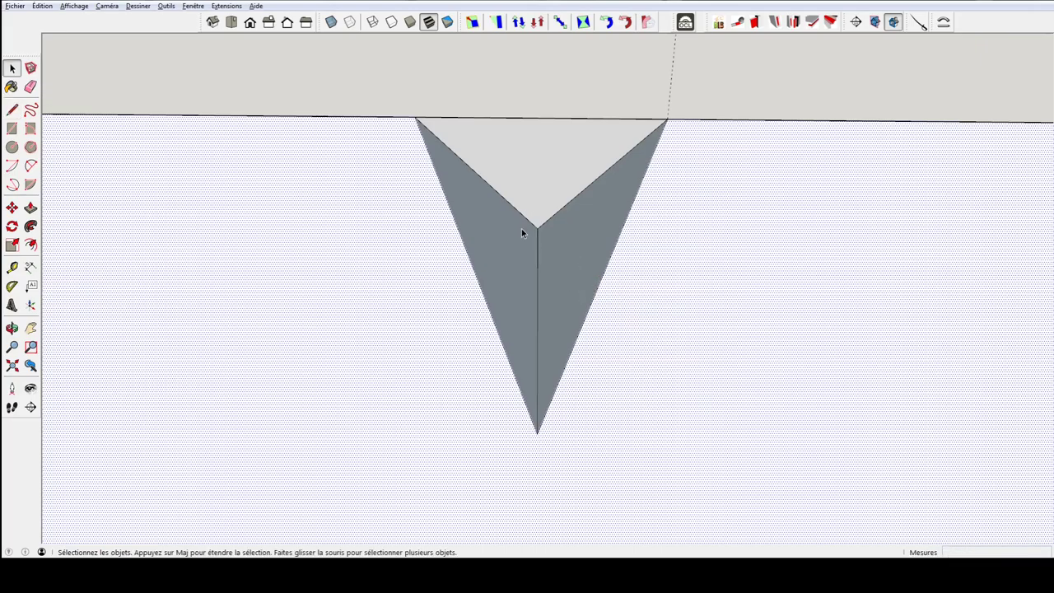
# - Erase the edge across the notch's top and the remaining stray edges so the faces merge
pyautogui.moveTo(519, 226); pyautogui.dragTo(555, 181, button='middle')
pyautogui.press('e')
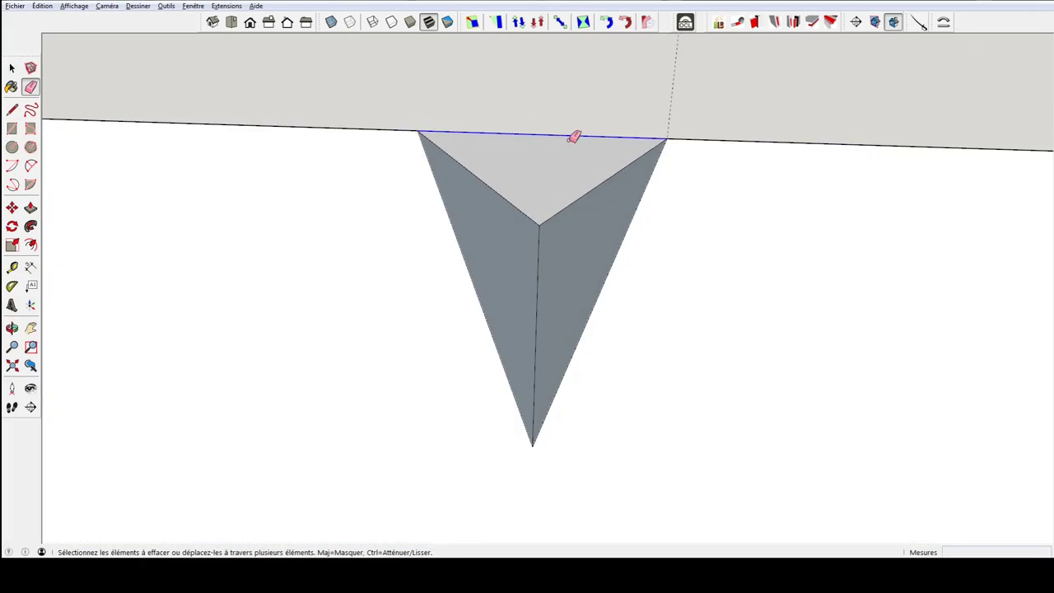
pyautogui.click(571, 138)
pyautogui.moveTo(541, 226); pyautogui.dragTo(566, 223)
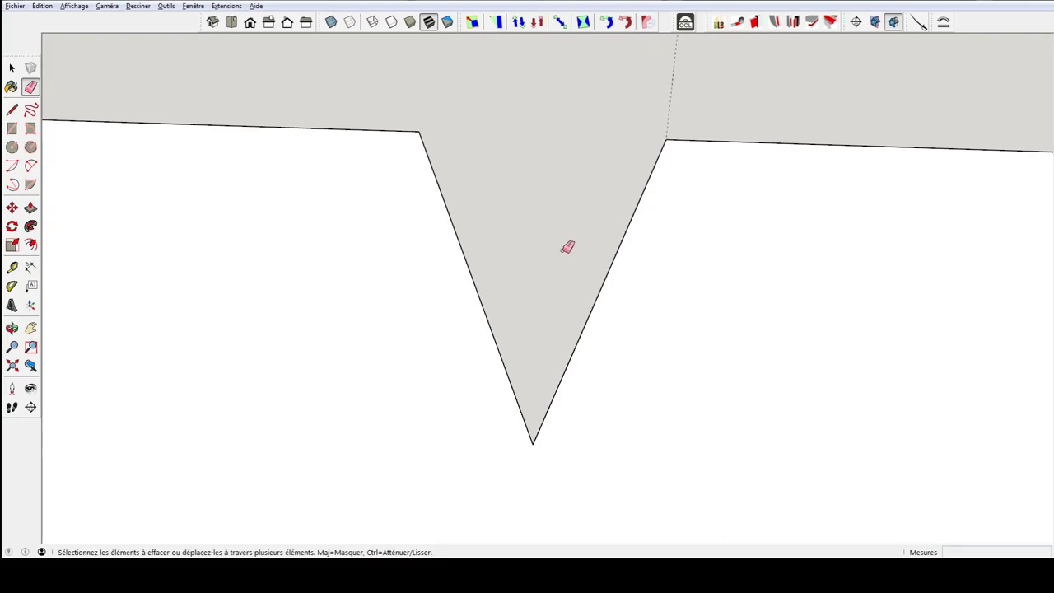
pyautogui.scroll(-2, 358, 280)
pyautogui.scroll(-2, 358, 280)
pyautogui.moveTo(362, 285)
pyautogui.mouseDown(button='middle')
pyautogui.moveTo(497, 220)
pyautogui.moveTo(475, 322)
pyautogui.moveTo(626, 362)
pyautogui.moveTo(430, 384)
pyautogui.moveTo(470, 306)
pyautogui.mouseUp(button='middle')
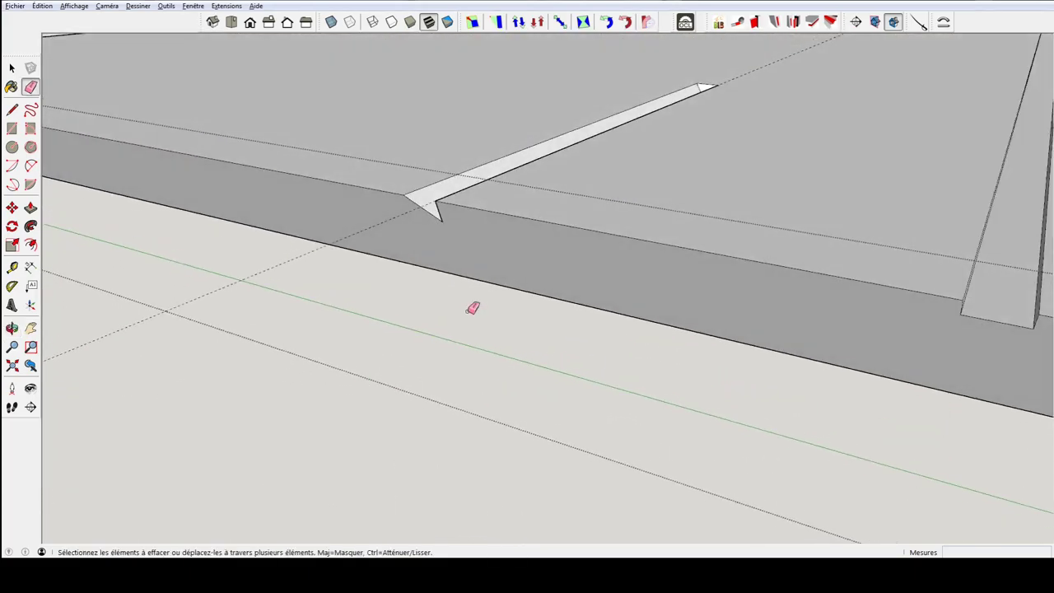
pyautogui.scroll(2, 463, 338)
pyautogui.press('space')
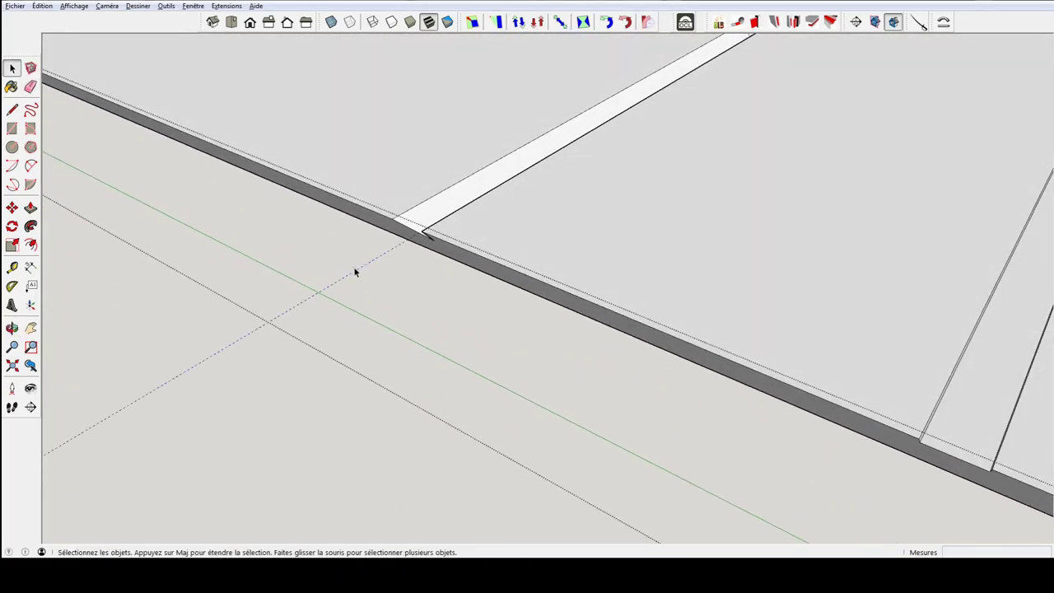
pyautogui.scroll(-5, 354, 264)
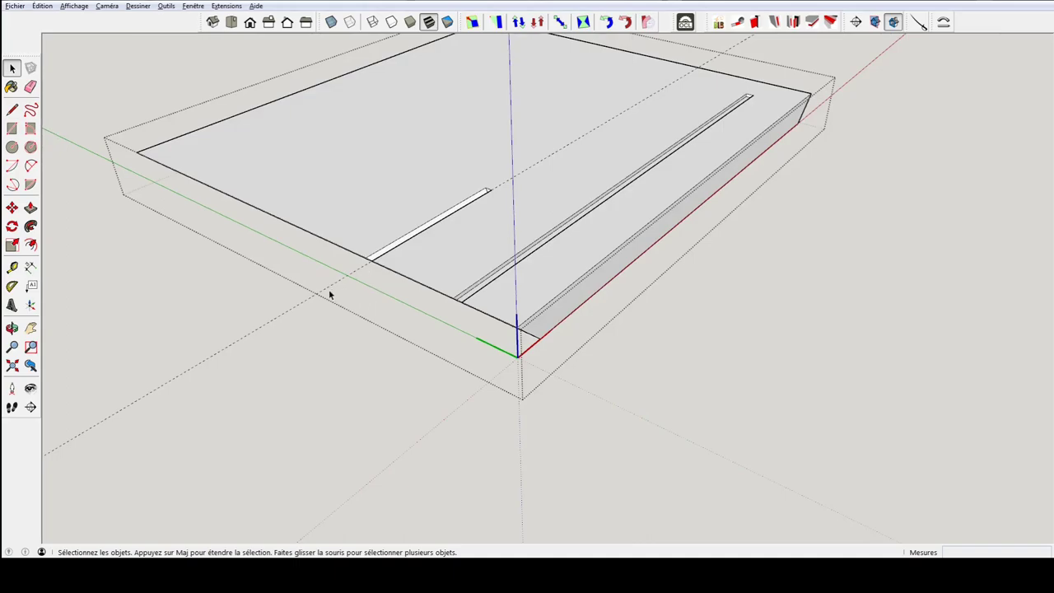
pyautogui.moveTo(351, 268)
pyautogui.mouseDown(button='middle')
pyautogui.moveTo(487, 278)
pyautogui.moveTo(376, 282)
pyautogui.moveTo(357, 168)
pyautogui.mouseUp(button='middle')
pyautogui.scroll(5, 247, 288)
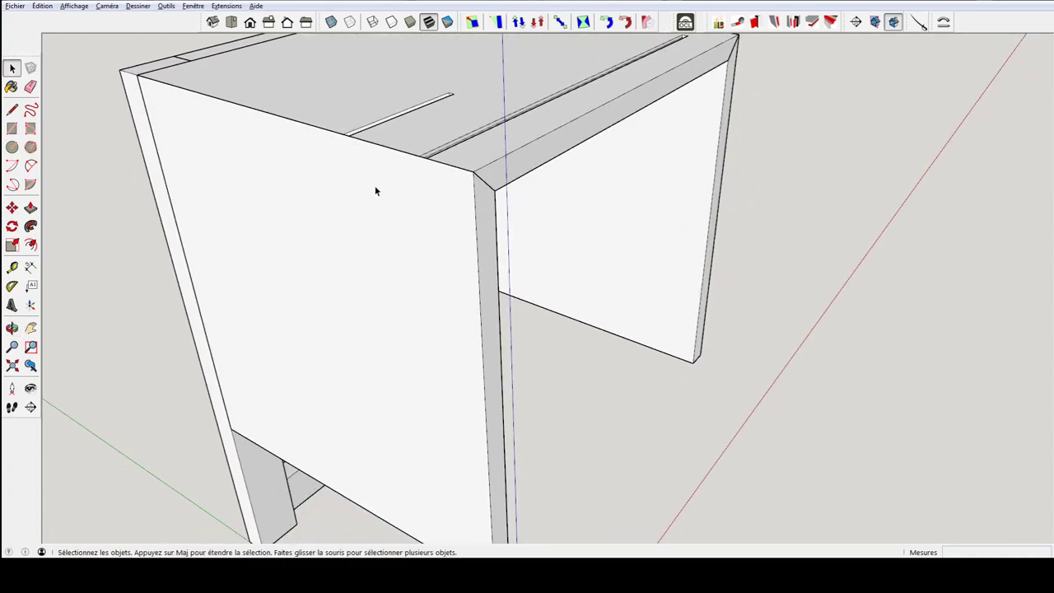
# - Window-select the two groove cross-section outlines on the tabletop's front edge
pyautogui.moveTo(346, 146); pyautogui.dragTo(341, 165, button='middle')
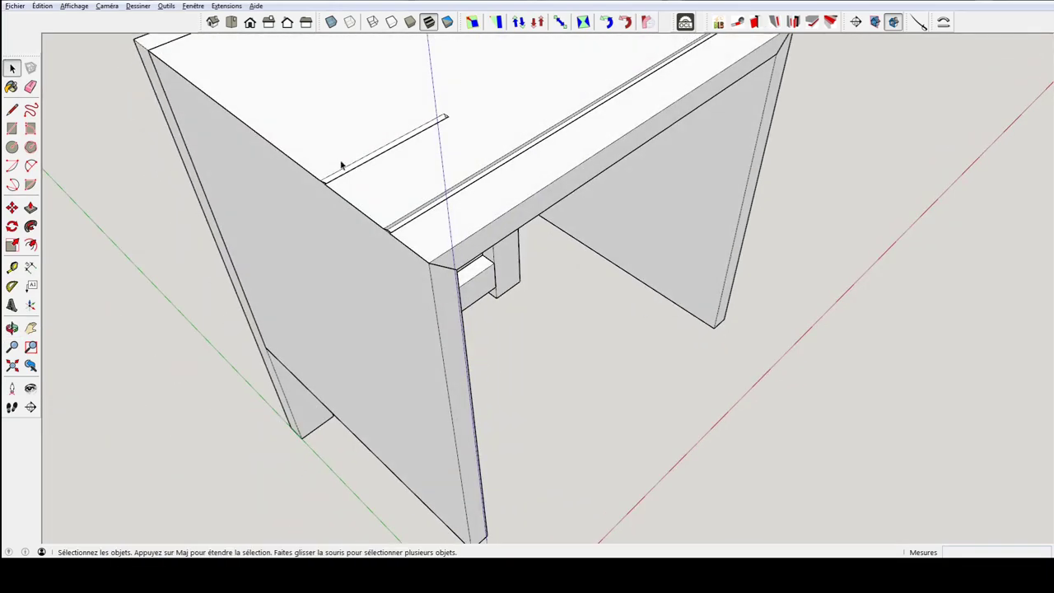
pyautogui.scroll(5, 326, 201)
pyautogui.moveTo(326, 201)
pyautogui.mouseDown(button='middle')
pyautogui.moveTo(322, 209)
pyautogui.moveTo(387, 238)
pyautogui.moveTo(332, 362)
pyautogui.mouseUp(button='middle')
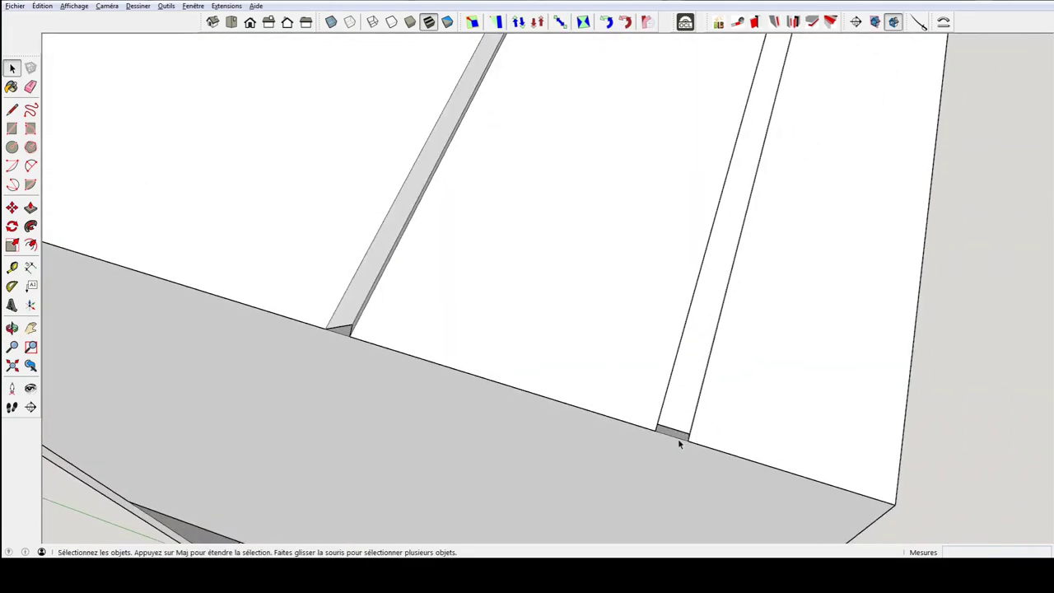
pyautogui.moveTo(683, 425); pyautogui.dragTo(678, 381, button='middle')
pyautogui.scroll(-3, 649, 351)
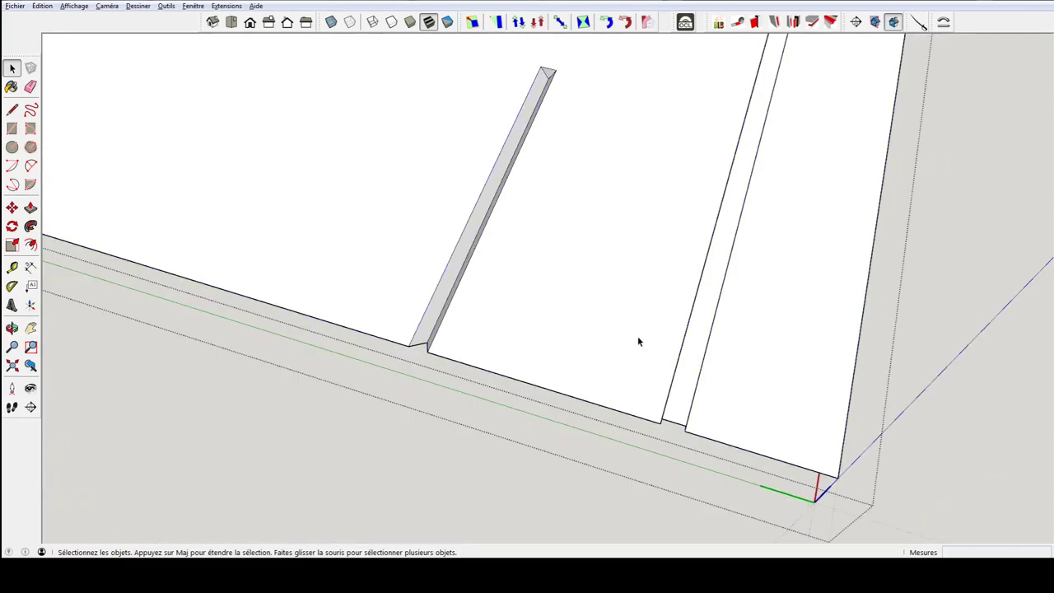
pyautogui.moveTo(635, 340); pyautogui.dragTo(623, 285, button='middle')
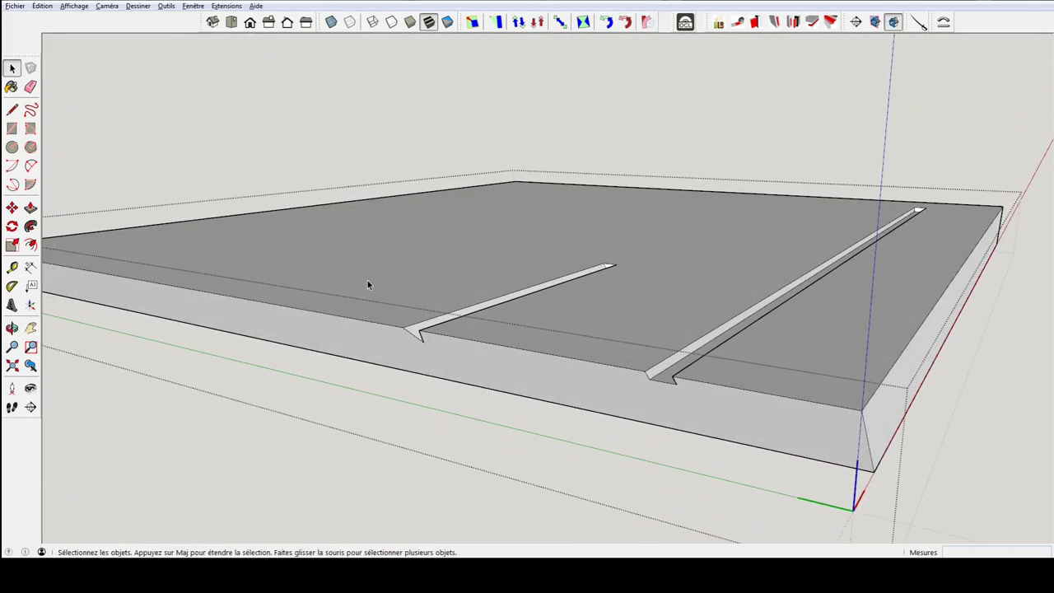
pyautogui.moveTo(356, 301); pyautogui.dragTo(707, 446)
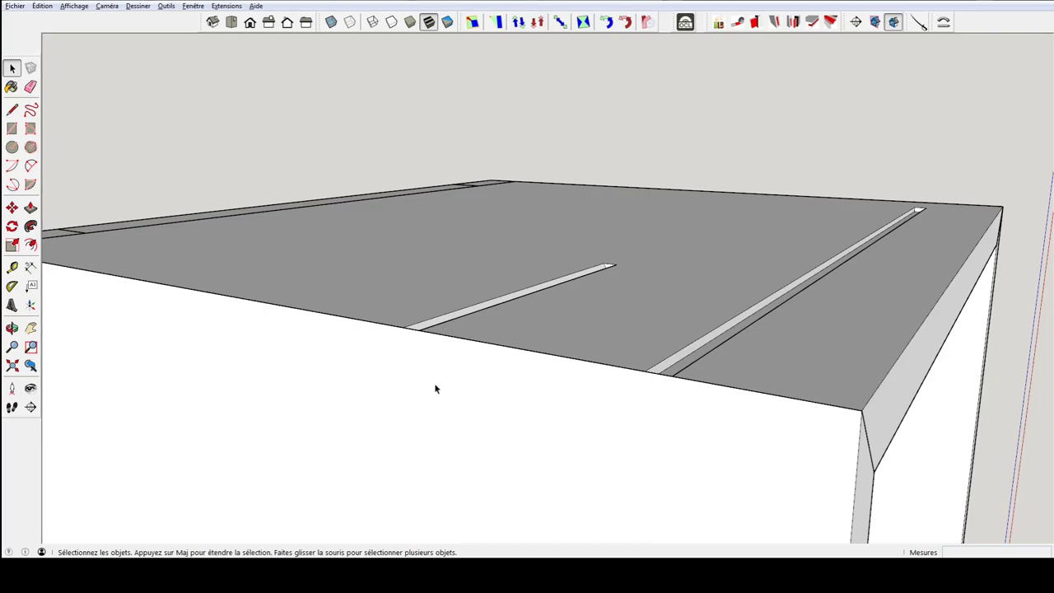
# - Open the side panel and paste the groove profiles in place (Coller sur place) at its top end
pyautogui.moveTo(615, 387)
pyautogui.mouseDown(button='middle')
pyautogui.moveTo(541, 346)
pyautogui.moveTo(440, 333)
pyautogui.mouseUp(button='middle')
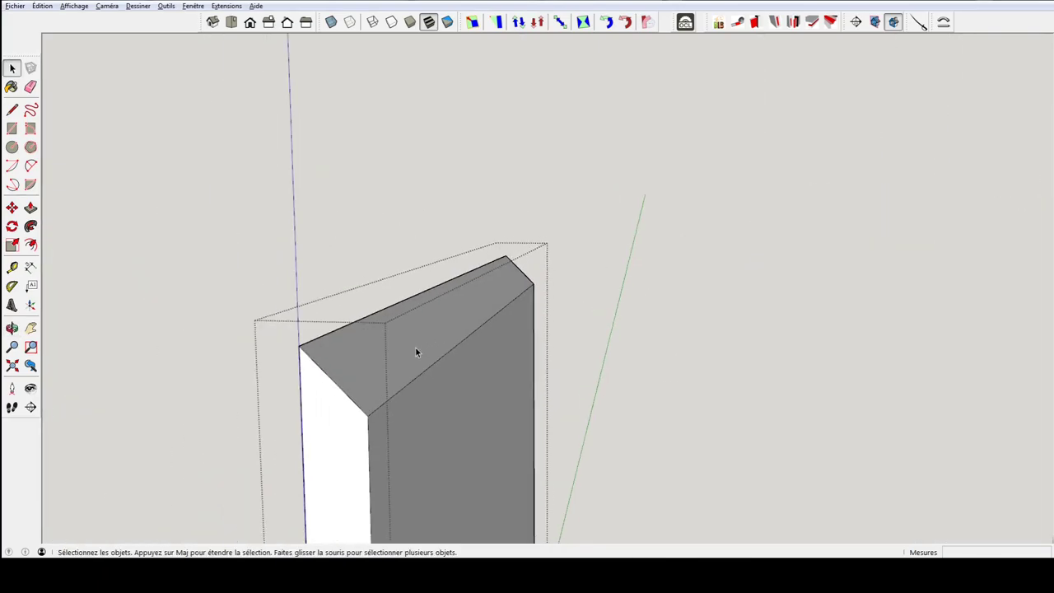
pyautogui.click(374, 354)
pyautogui.click(42, 5)
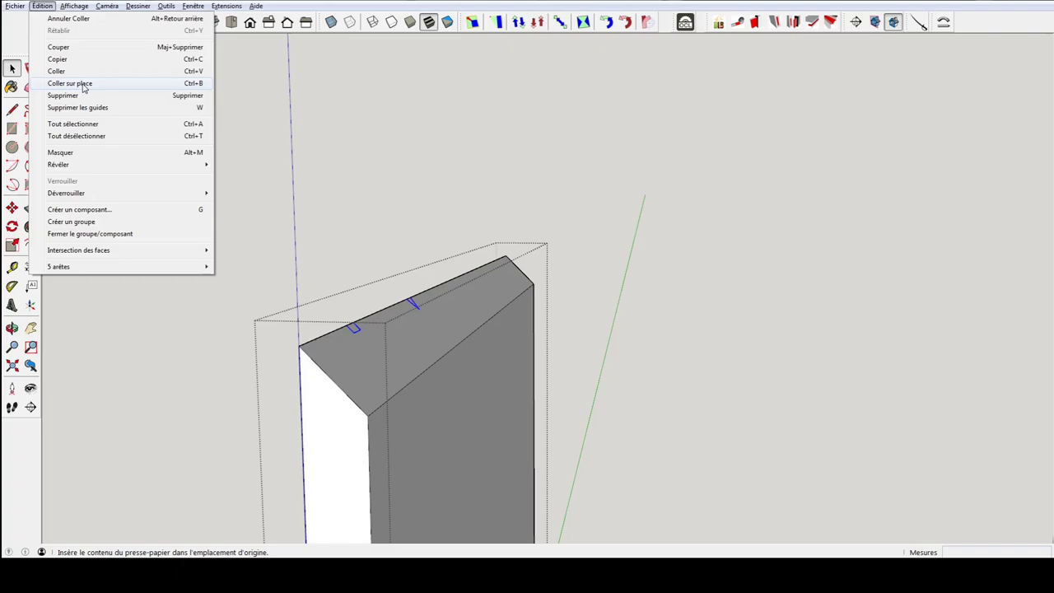
pyautogui.click(409, 341)
pyautogui.moveTo(401, 340)
pyautogui.mouseDown(button='middle')
pyautogui.moveTo(379, 302)
pyautogui.moveTo(450, 313)
pyautogui.moveTo(464, 343)
pyautogui.moveTo(364, 303)
pyautogui.moveTo(472, 197)
pyautogui.moveTo(402, 370)
pyautogui.moveTo(439, 308)
pyautogui.moveTo(443, 321)
pyautogui.moveTo(462, 241)
pyautogui.mouseUp(button='middle')
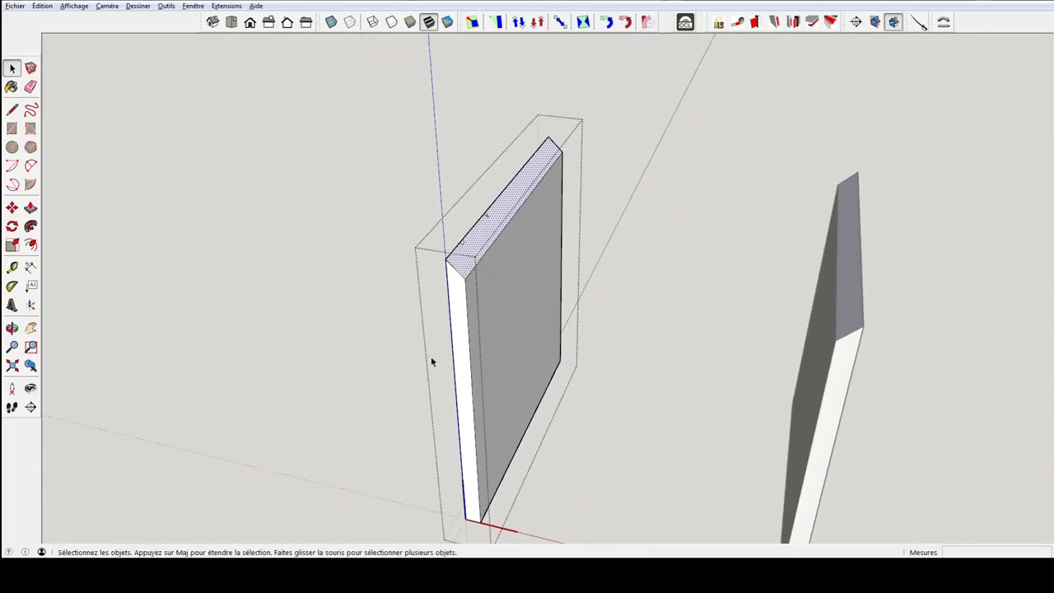
pyautogui.click(454, 365)
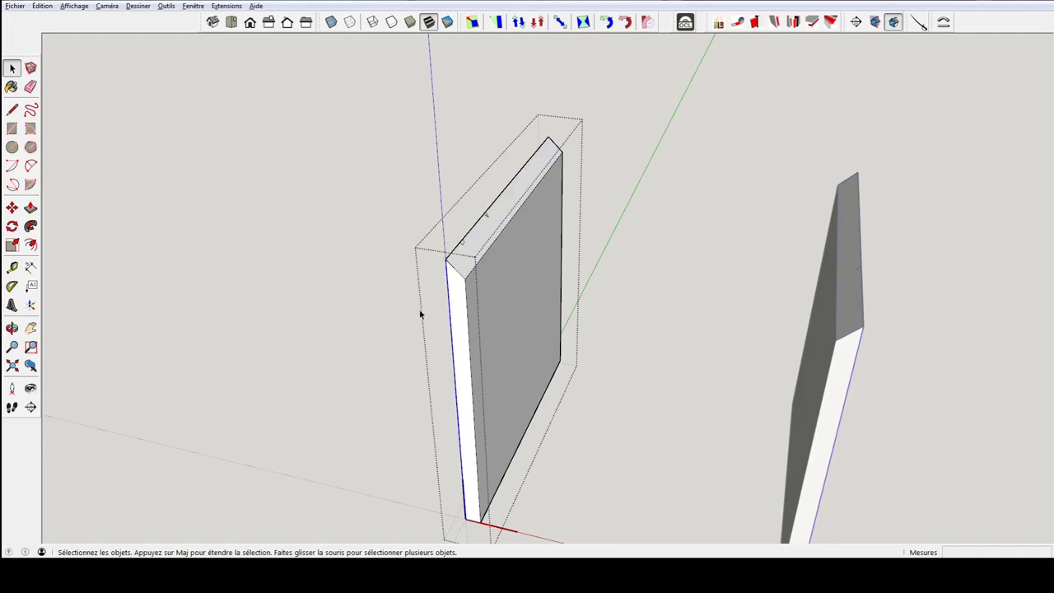
# - Sweep the groove profile with Follow Me along the side panel's long vertical edge
pyautogui.moveTo(420, 314); pyautogui.dragTo(536, 306, button='middle')
pyautogui.click(482, 234)
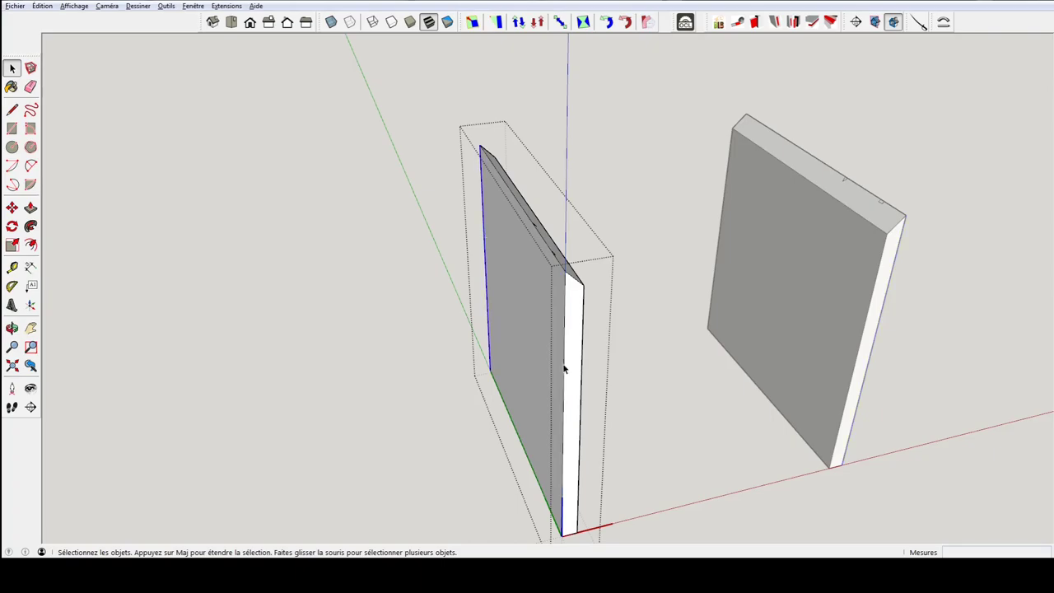
pyautogui.scroll(2, 499, 277)
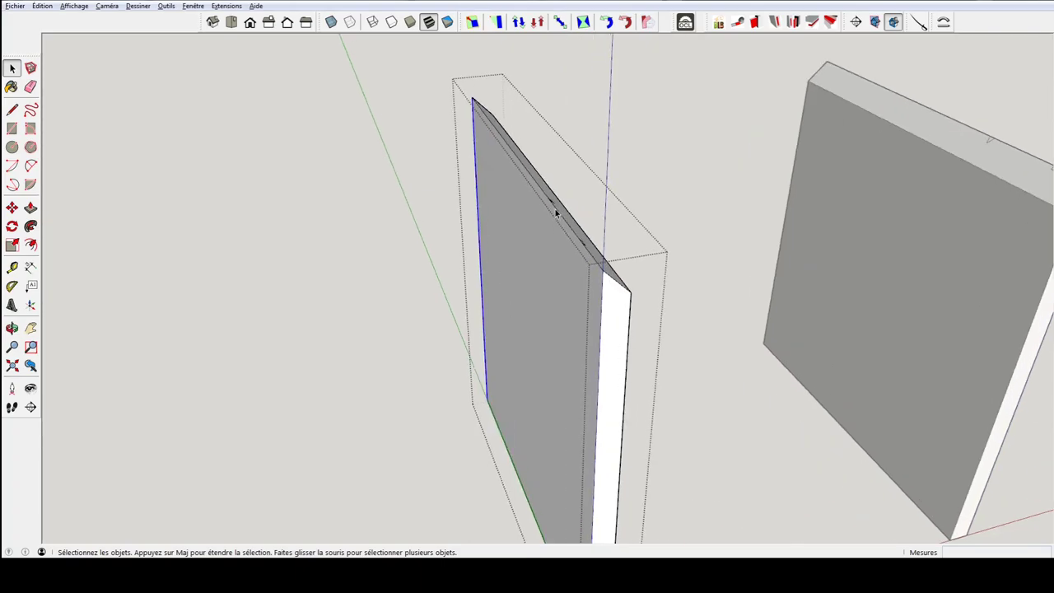
pyautogui.moveTo(555, 209); pyautogui.dragTo(502, 267, button='middle')
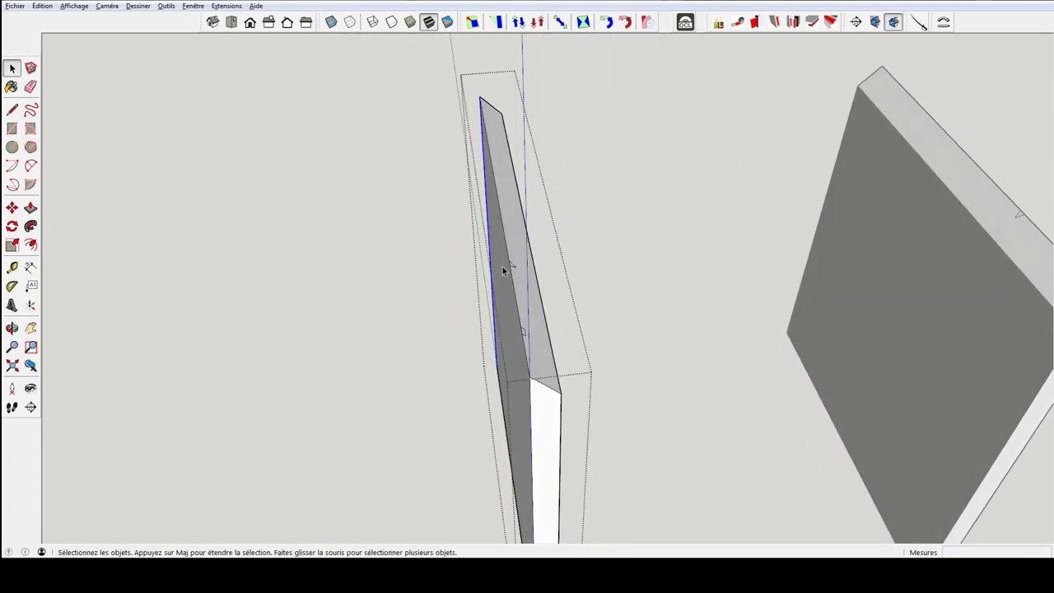
pyautogui.click(30, 227)
pyautogui.scroll(3, 501, 294)
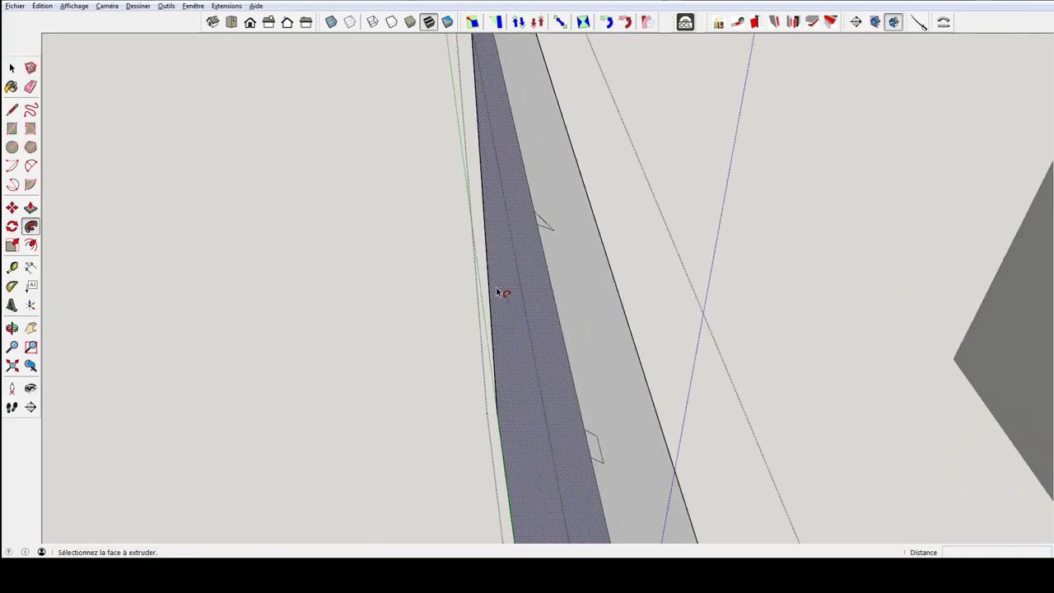
pyautogui.click(595, 453)
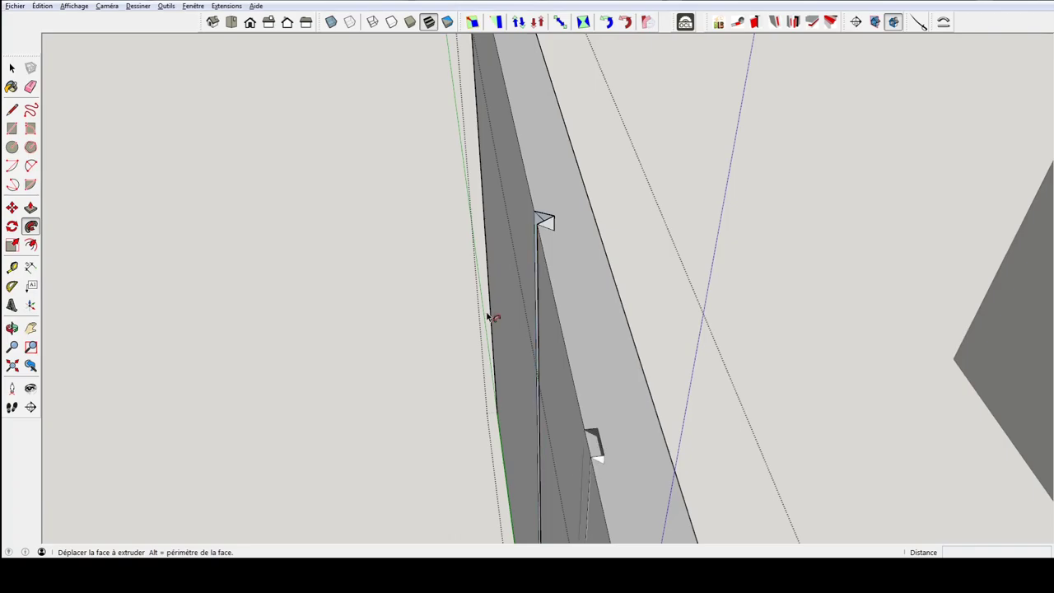
pyautogui.press('space')
pyautogui.click(486, 280)
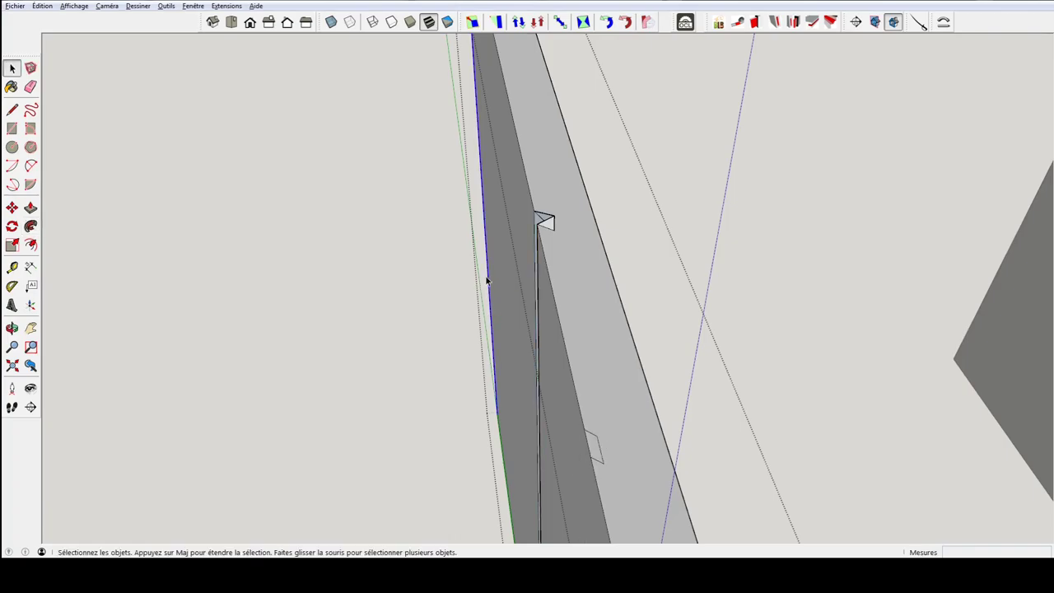
pyautogui.click(30, 227)
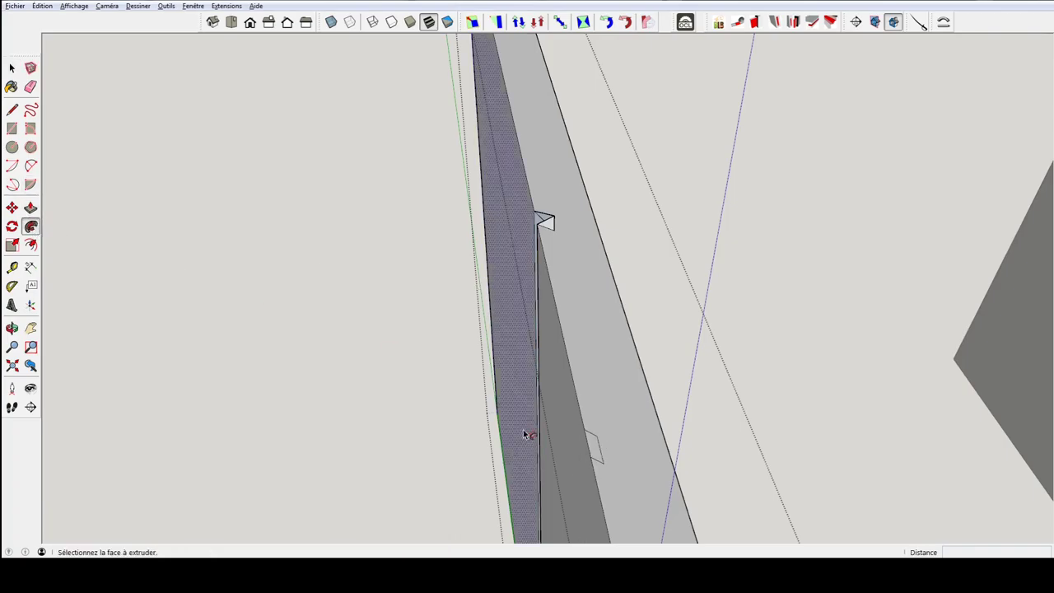
pyautogui.click(595, 447)
# - Orbit around the swept groove to inspect its length and the end block at its top
pyautogui.moveTo(540, 450); pyautogui.dragTo(527, 442, button='middle')
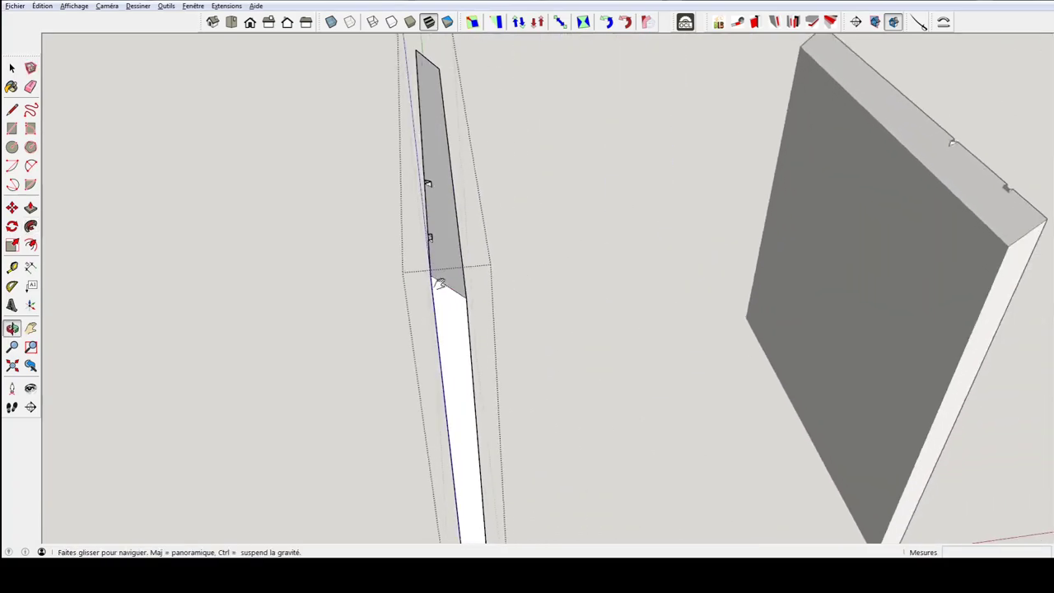
pyautogui.scroll(-3, 576, 329)
pyautogui.moveTo(573, 409)
pyautogui.mouseDown(button='middle')
pyautogui.moveTo(557, 287)
pyautogui.moveTo(562, 302)
pyautogui.mouseUp(button='middle')
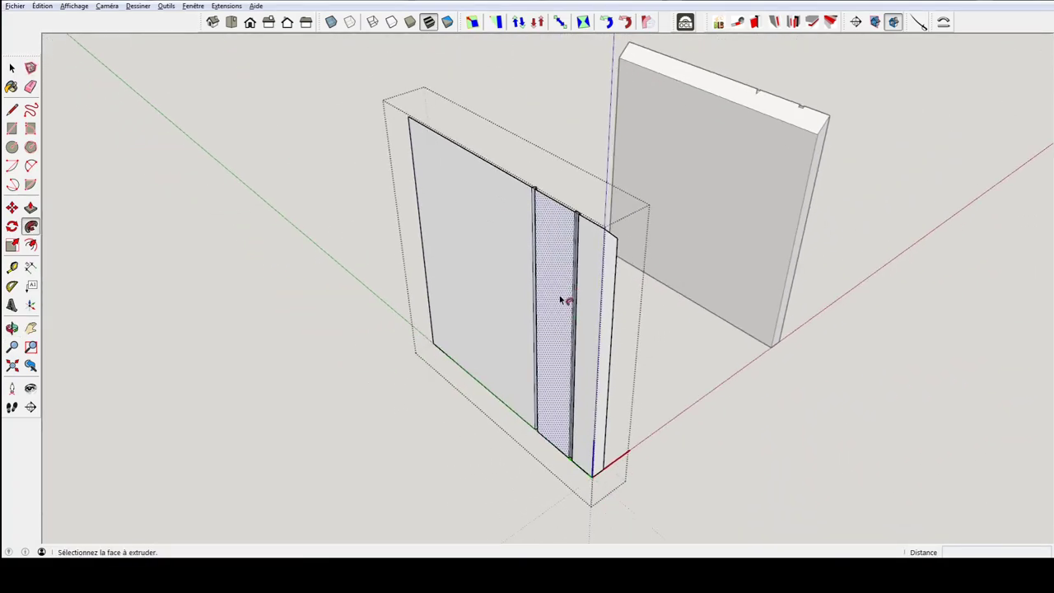
pyautogui.scroll(3, 550, 311)
pyautogui.moveTo(560, 225)
pyautogui.mouseDown(button='middle')
pyautogui.moveTo(433, 287)
pyautogui.moveTo(602, 322)
pyautogui.moveTo(700, 326)
pyautogui.moveTo(713, 304)
pyautogui.moveTo(612, 301)
pyautogui.moveTo(650, 313)
pyautogui.moveTo(715, 308)
pyautogui.moveTo(525, 348)
pyautogui.moveTo(682, 360)
pyautogui.mouseUp(button='middle')
pyautogui.scroll(3, 680, 360)
pyautogui.scroll(2, 651, 359)
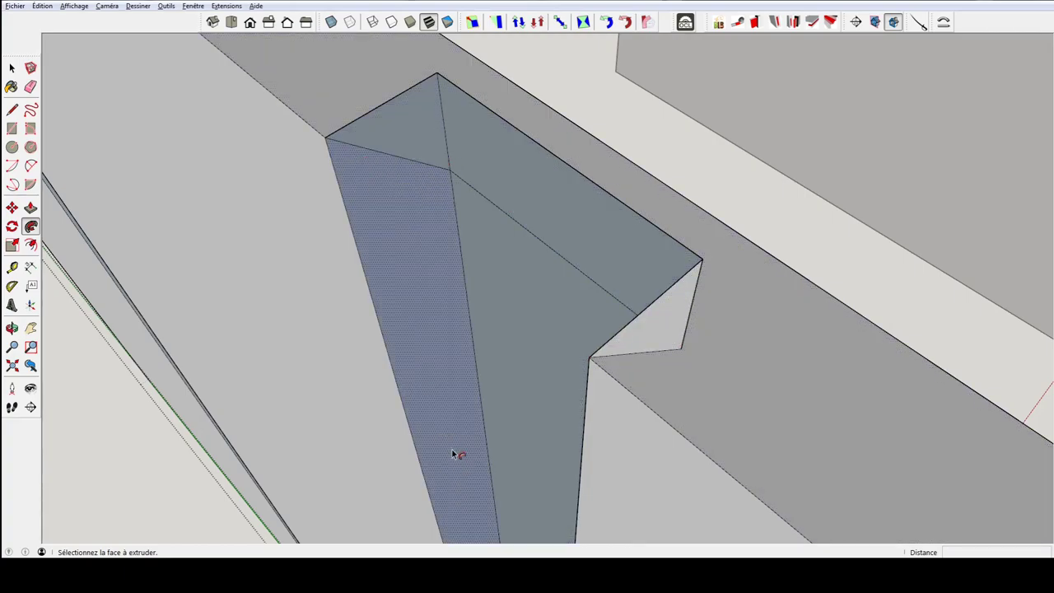
pyautogui.moveTo(452, 454)
pyautogui.mouseDown(button='middle')
pyautogui.moveTo(447, 312)
pyautogui.moveTo(433, 263)
pyautogui.moveTo(463, 439)
pyautogui.moveTo(388, 405)
pyautogui.mouseUp(button='middle')
pyautogui.scroll(-3, 447, 312)
pyautogui.scroll(-2, 445, 308)
pyautogui.moveTo(393, 284); pyautogui.dragTo(430, 379, button='middle')
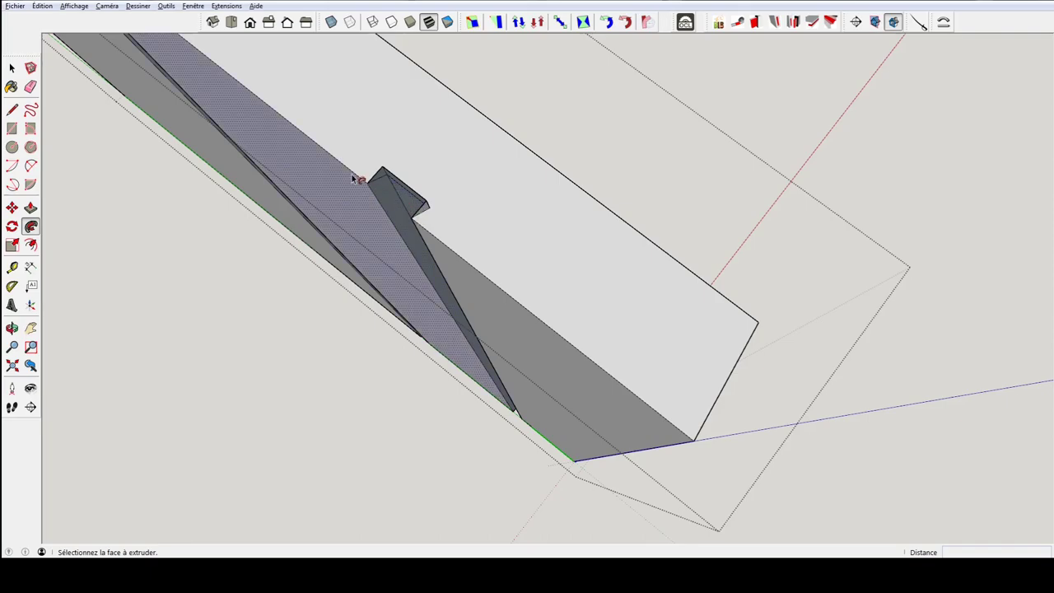
pyautogui.moveTo(428, 222); pyautogui.dragTo(435, 270, button='middle')
pyautogui.scroll(3, 499, 273)
pyautogui.moveTo(499, 273)
pyautogui.mouseDown(button='middle')
pyautogui.moveTo(586, 277)
pyautogui.moveTo(568, 205)
pyautogui.mouseUp(button='middle')
pyautogui.press('space')
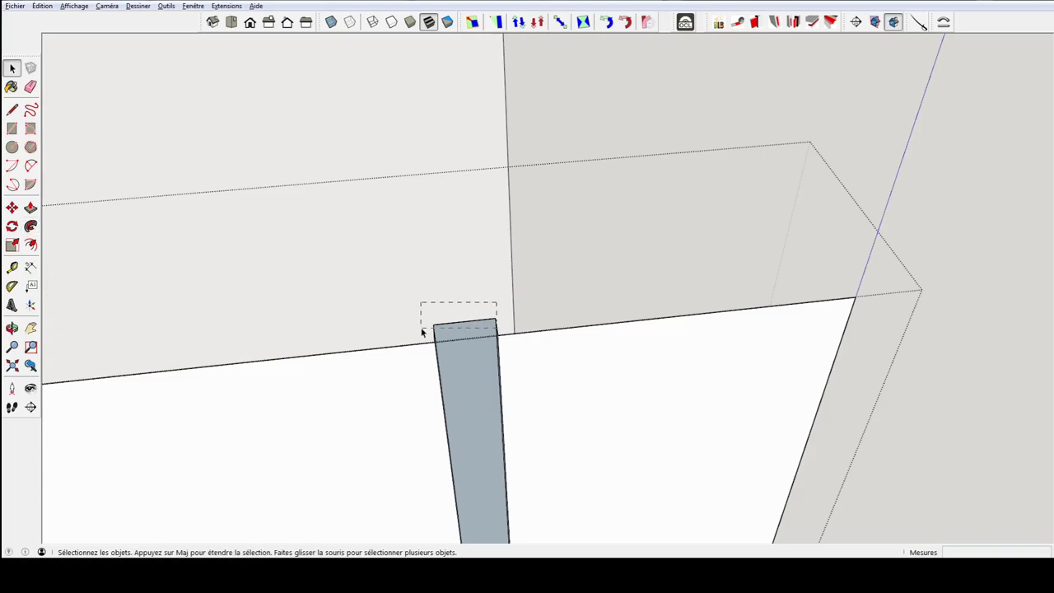
# - Delete the excess top face and triangular tip from the swept groove, then view the whole table
pyautogui.moveTo(422, 331); pyautogui.dragTo(428, 332)
pyautogui.press('Delete')
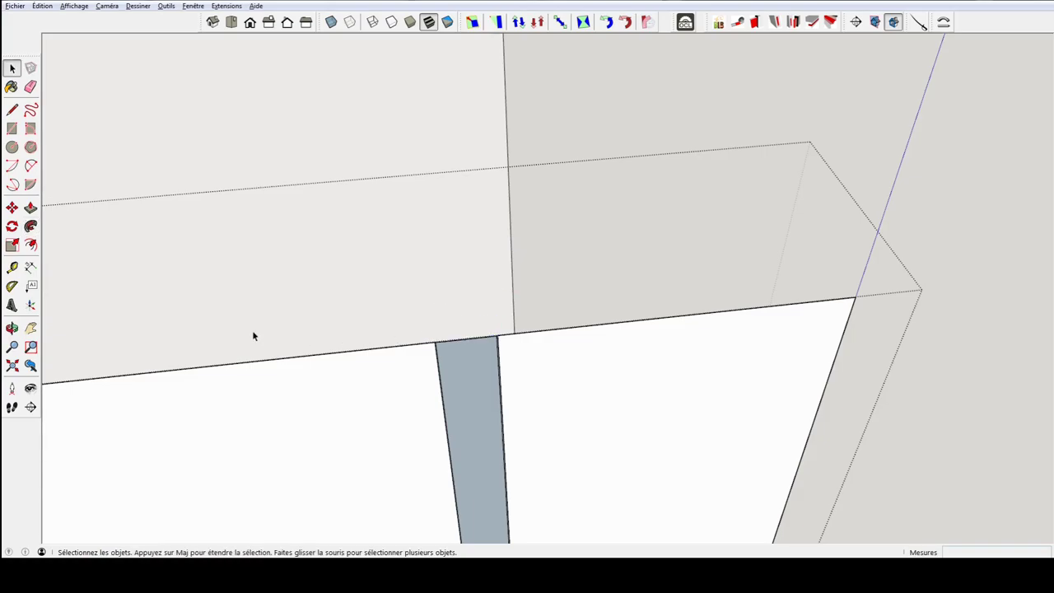
pyautogui.moveTo(252, 330)
pyautogui.mouseDown(button='middle')
pyautogui.moveTo(447, 296)
pyautogui.moveTo(386, 310)
pyautogui.mouseUp(button='middle')
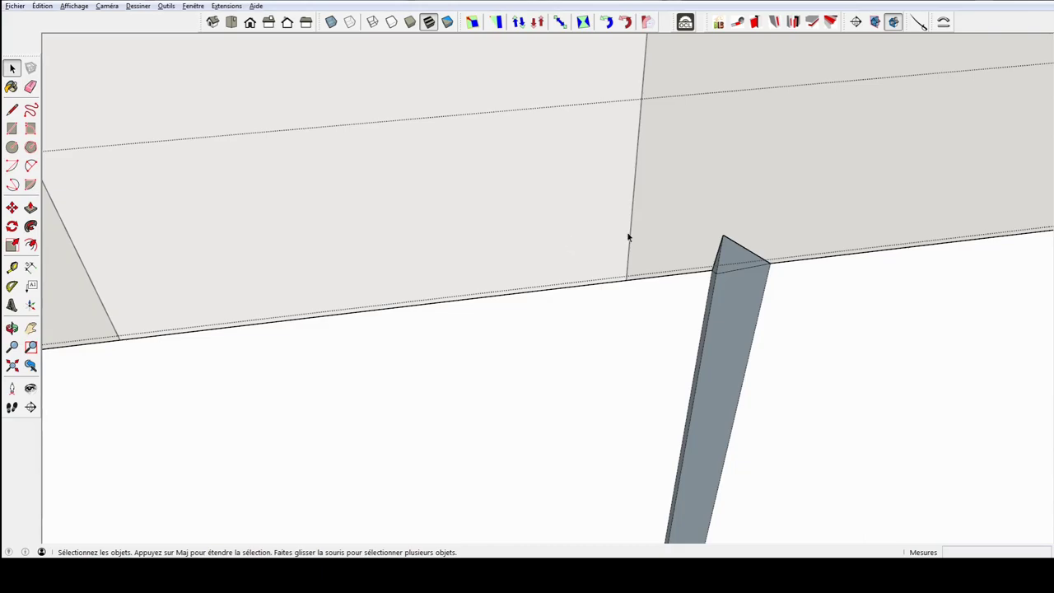
pyautogui.click(708, 252)
pyautogui.press('Delete')
pyautogui.moveTo(739, 283)
pyautogui.mouseDown(button='middle')
pyautogui.moveTo(683, 210)
pyautogui.moveTo(668, 319)
pyautogui.moveTo(776, 332)
pyautogui.moveTo(863, 367)
pyautogui.moveTo(506, 346)
pyautogui.moveTo(685, 350)
pyautogui.moveTo(494, 289)
pyautogui.moveTo(244, 304)
pyautogui.moveTo(305, 278)
pyautogui.moveTo(302, 294)
pyautogui.moveTo(299, 246)
pyautogui.mouseUp(button='middle')
pyautogui.scroll(-5, 493, 289)
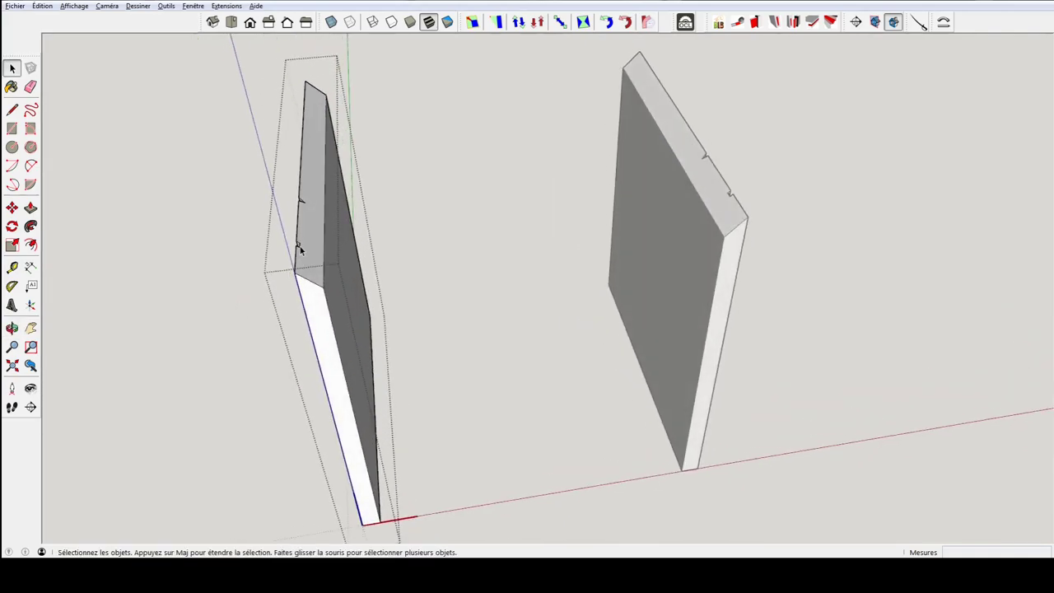
pyautogui.moveTo(698, 277); pyautogui.dragTo(366, 245, button='middle')
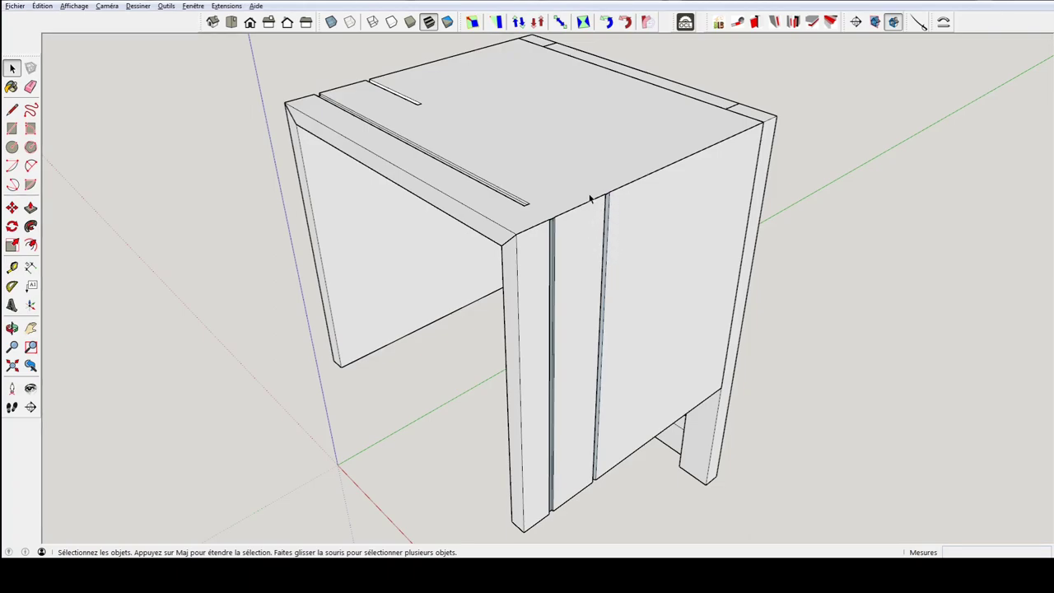
# - Open the tabletop component and select the end of the long groove
pyautogui.doubleClick(517, 207)
pyautogui.moveTo(501, 200); pyautogui.dragTo(618, 243, button='middle')
pyautogui.scroll(2, 640, 249)
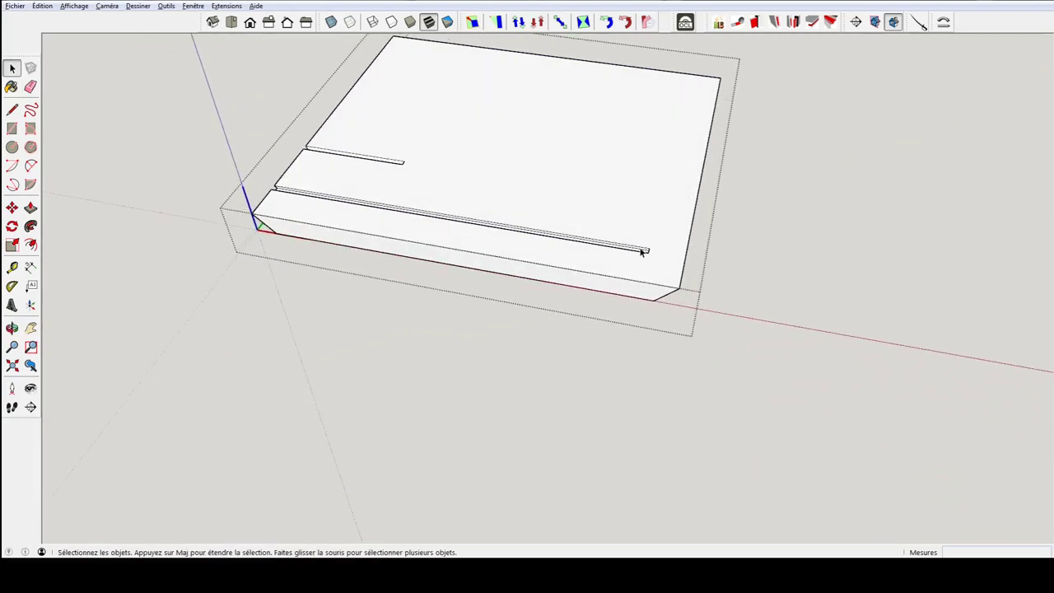
pyautogui.scroll(2, 654, 245)
pyautogui.moveTo(636, 235); pyautogui.dragTo(672, 269)
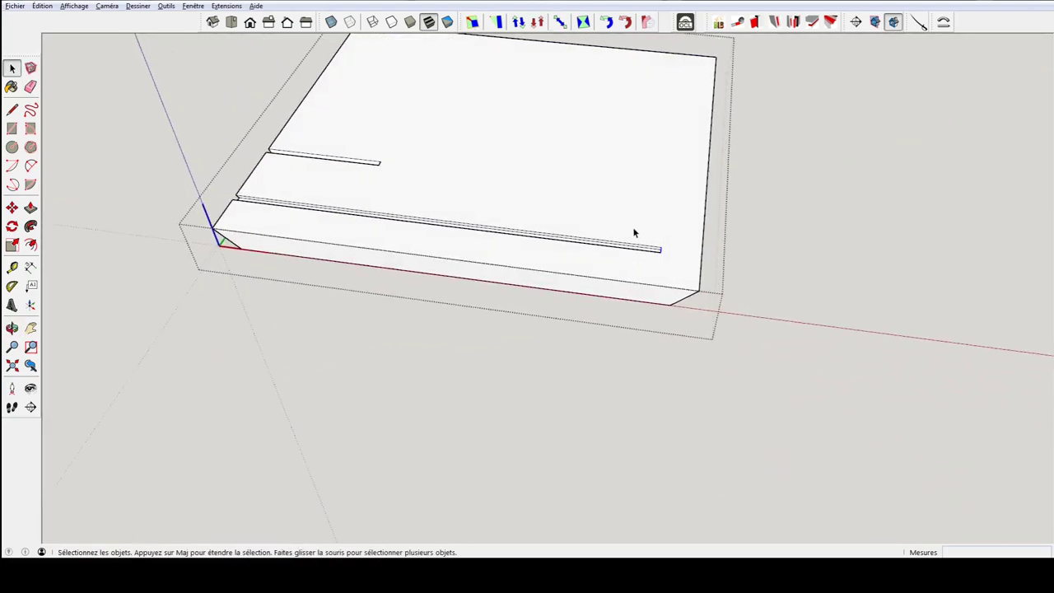
pyautogui.moveTo(634, 233); pyautogui.dragTo(673, 270)
pyautogui.moveTo(667, 275); pyautogui.dragTo(767, 264, button='middle')
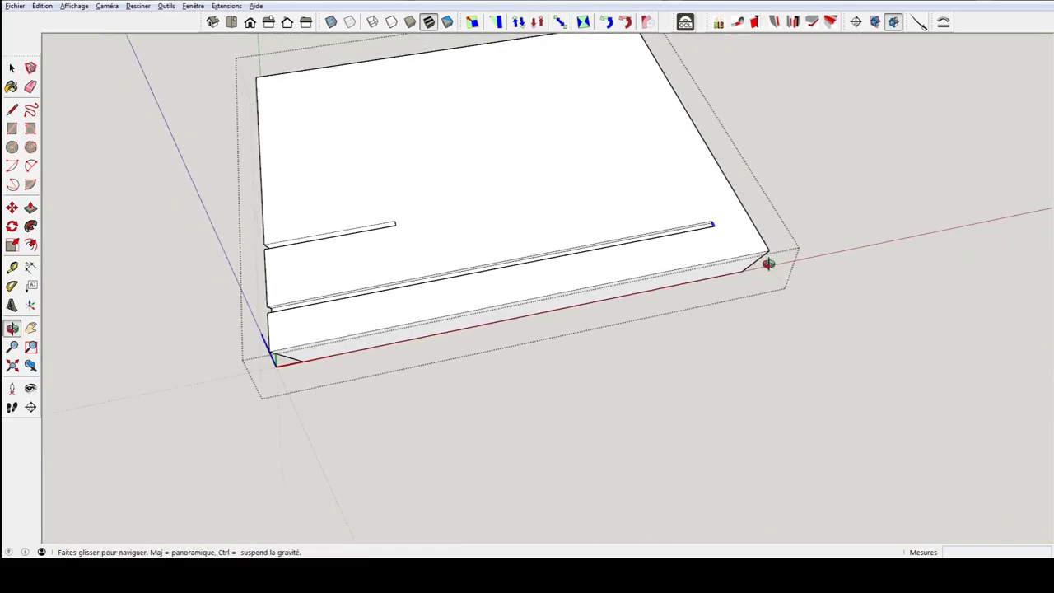
pyautogui.scroll(3, 713, 224)
pyautogui.scroll(-2, 712, 224)
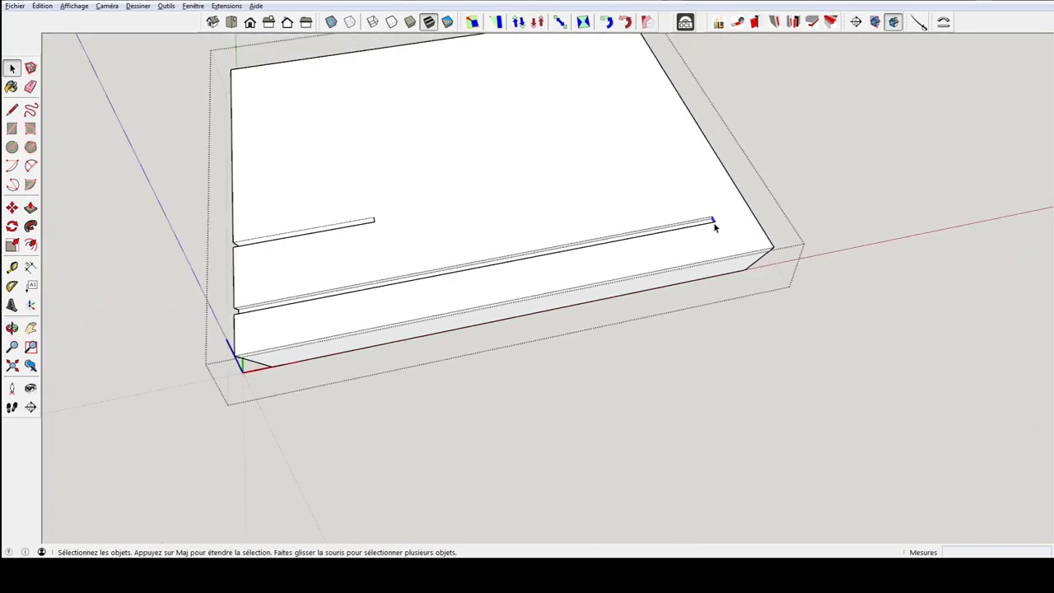
# - Move the groove's end back partway along the board, then close the tabletop
pyautogui.press('m')
pyautogui.click(733, 253)
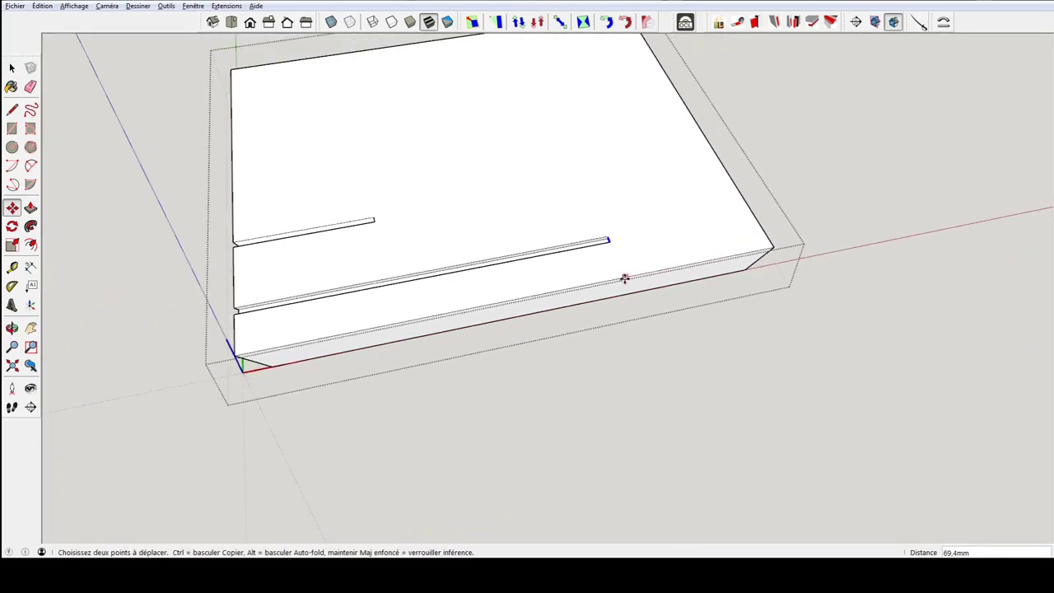
pyautogui.press('space')
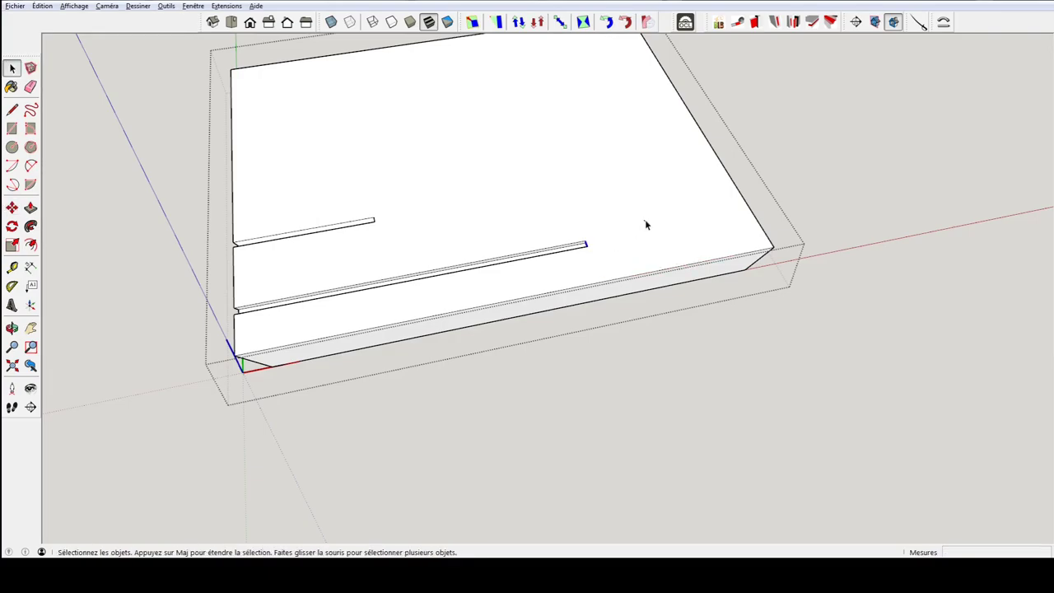
pyautogui.click(644, 219)
pyautogui.moveTo(809, 228)
pyautogui.mouseDown(button='middle')
pyautogui.moveTo(516, 170)
pyautogui.moveTo(649, 279)
pyautogui.moveTo(539, 189)
pyautogui.mouseUp(button='middle')
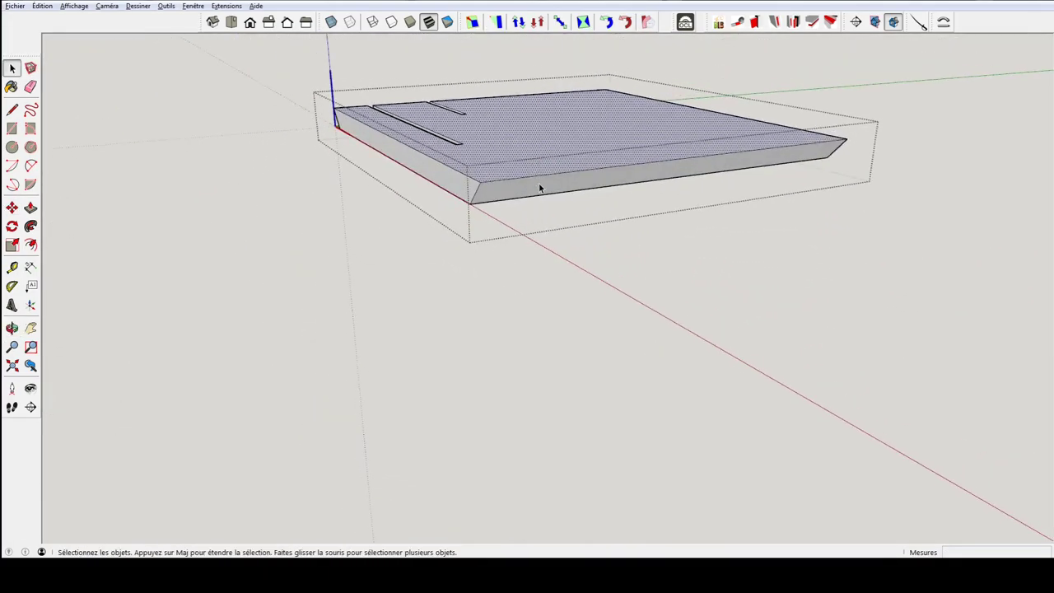
pyautogui.click(405, 275)
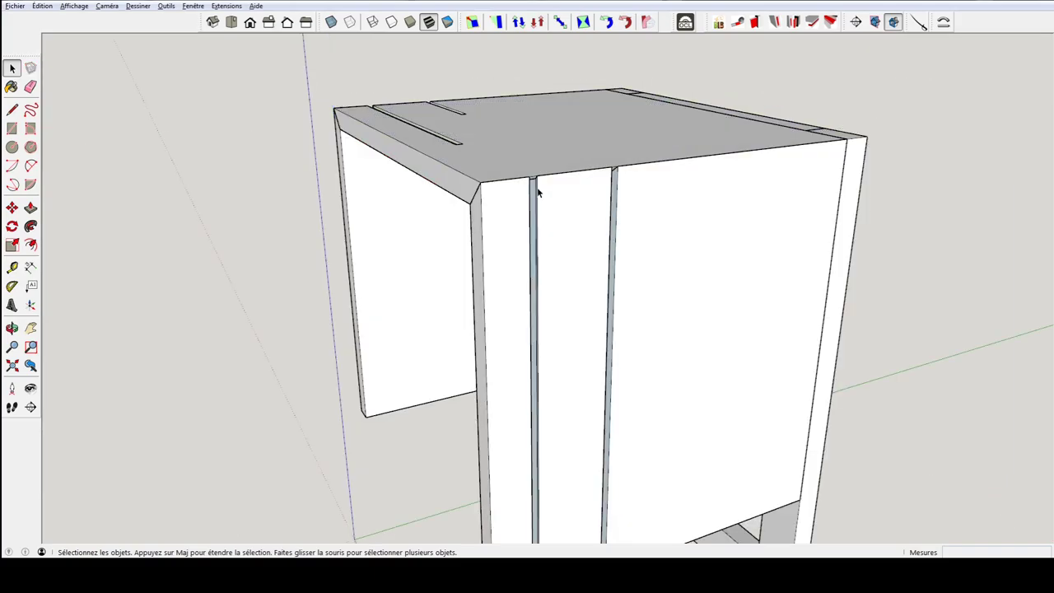
# - Select the cabinet, open the grooved panel and view its top face with the edge profiles
pyautogui.click(528, 213)
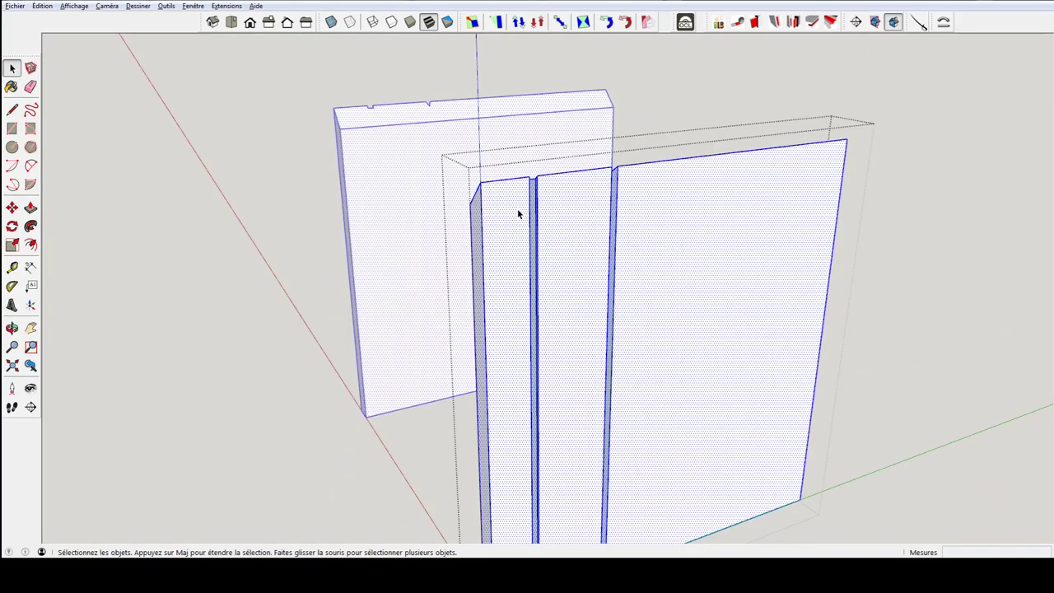
pyautogui.moveTo(517, 208)
pyautogui.mouseDown(button='middle')
pyautogui.moveTo(894, 335)
pyautogui.moveTo(737, 124)
pyautogui.mouseUp(button='middle')
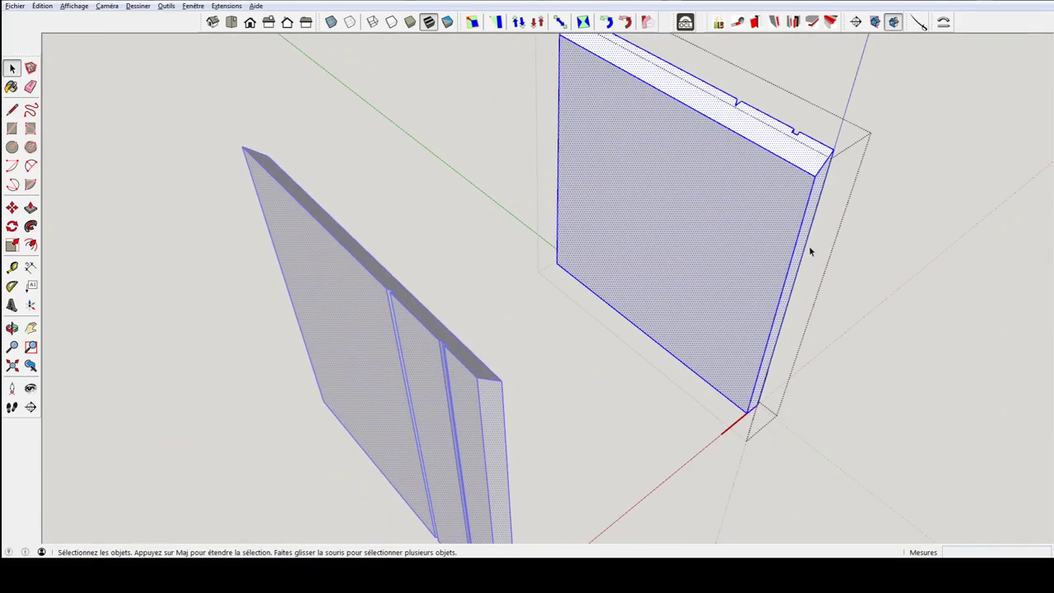
pyautogui.moveTo(682, 57); pyautogui.dragTo(784, 109)
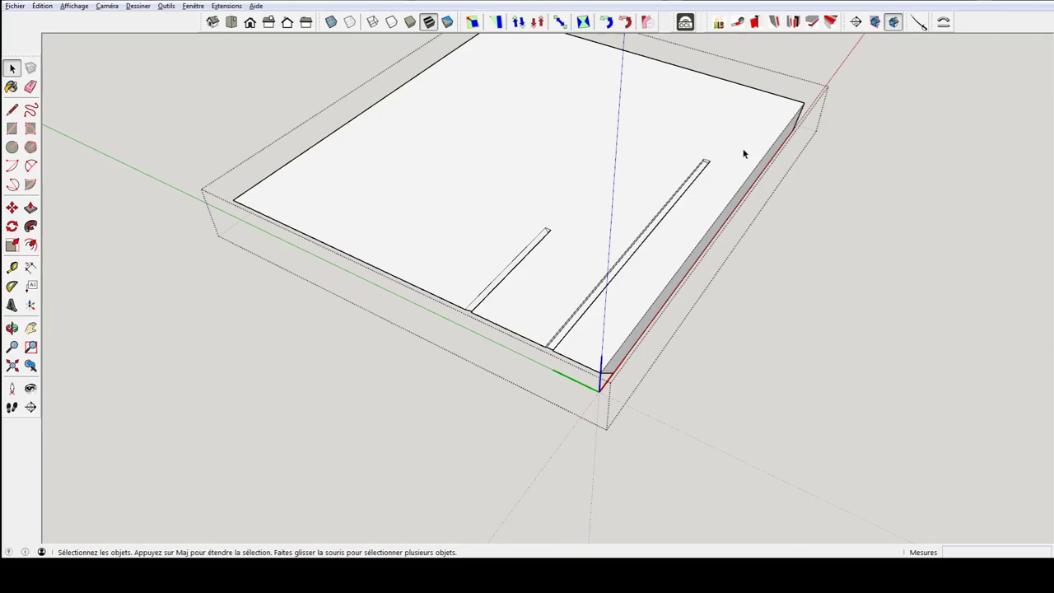
pyautogui.moveTo(743, 154); pyautogui.dragTo(520, 126, button='middle')
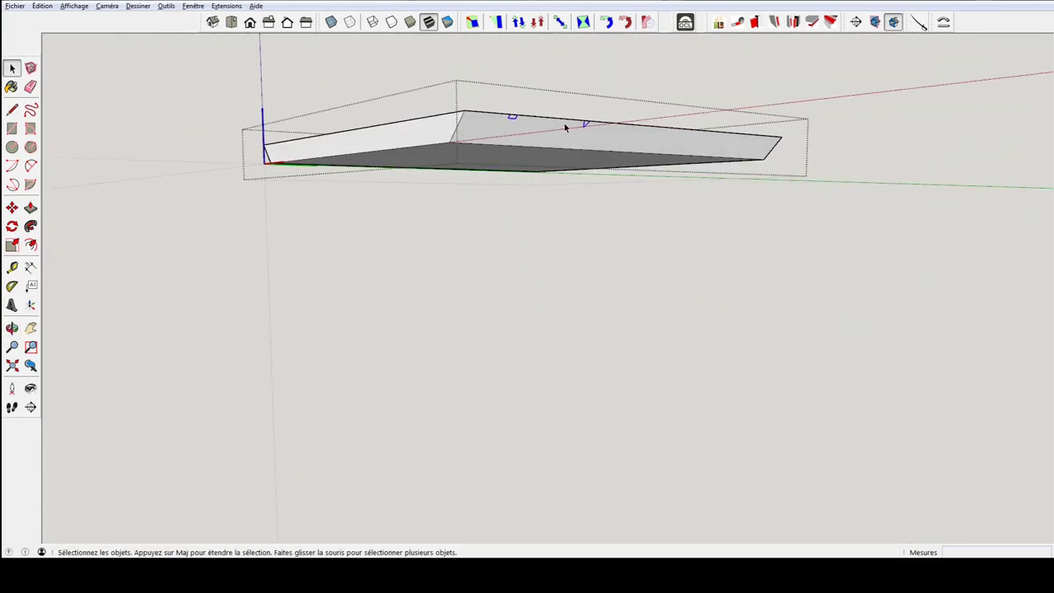
pyautogui.moveTo(524, 116)
pyautogui.mouseDown(button='middle')
pyautogui.moveTo(489, 219)
pyautogui.moveTo(462, 237)
pyautogui.moveTo(453, 261)
pyautogui.mouseUp(button='middle')
# - Draw a short straight path and a long slanted path from the two edge profiles across the top
pyautogui.press('l')
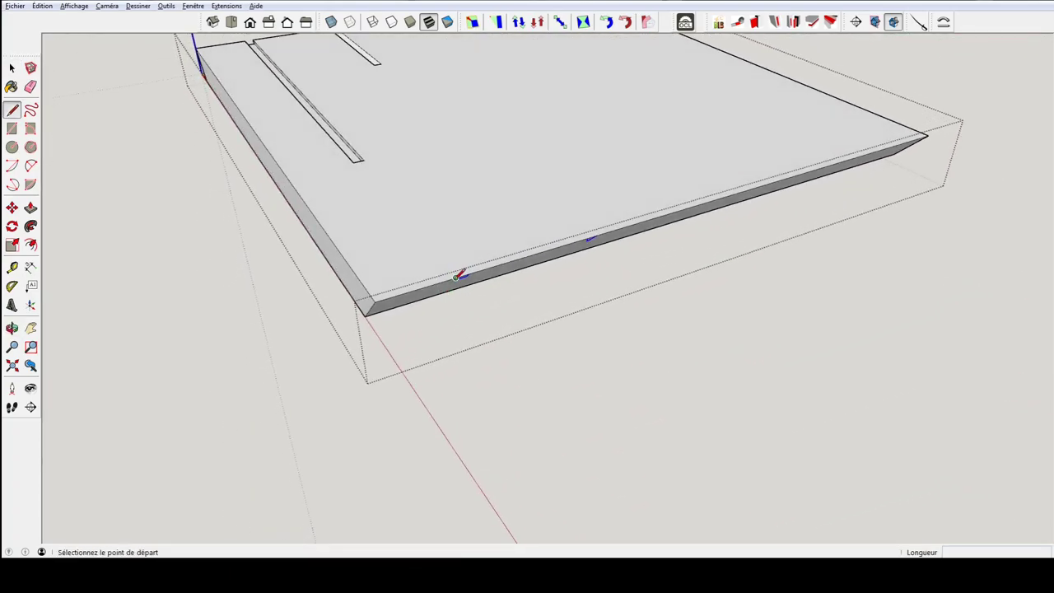
pyautogui.click(455, 277)
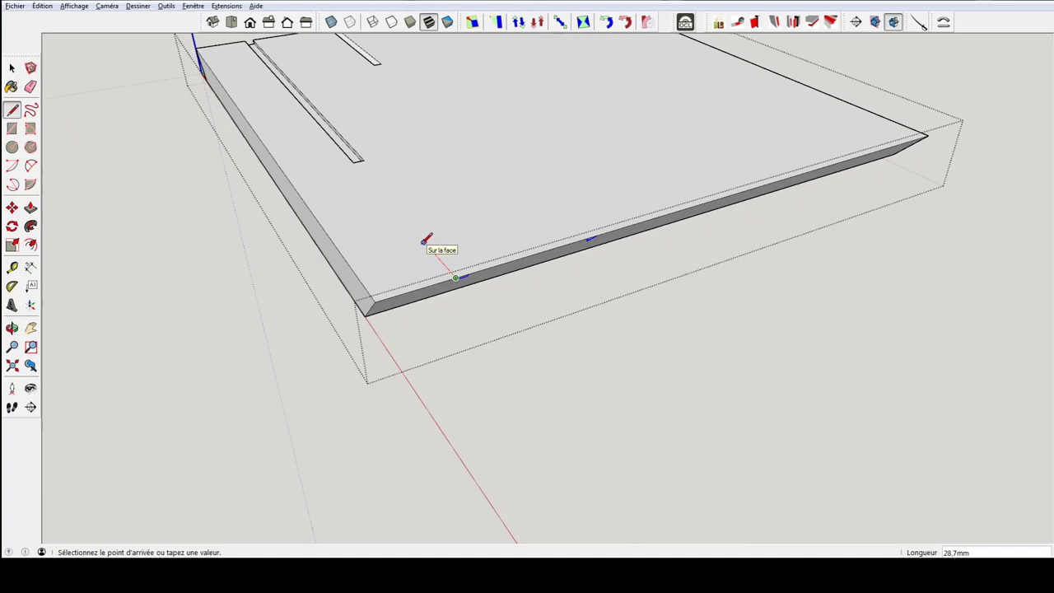
pyautogui.click(424, 240)
pyautogui.write('30')
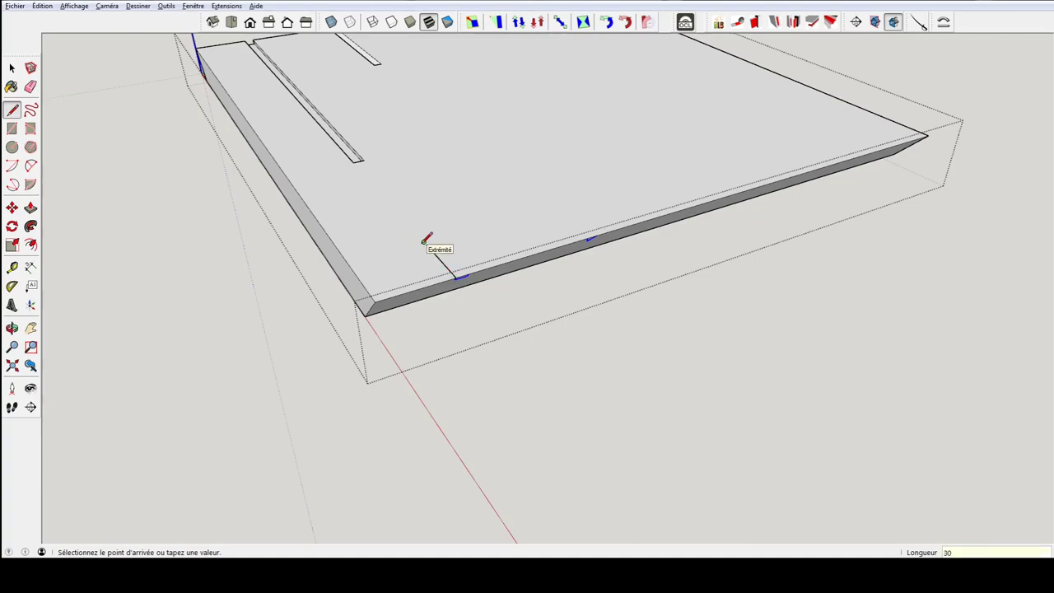
pyautogui.press('Escape')
pyautogui.click(587, 236)
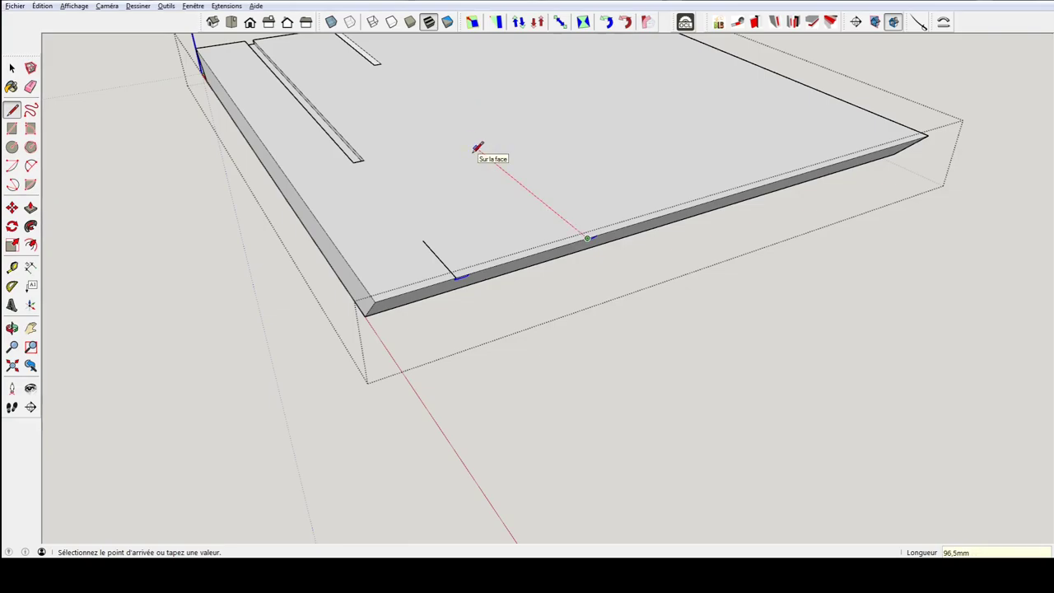
pyautogui.click(430, 111)
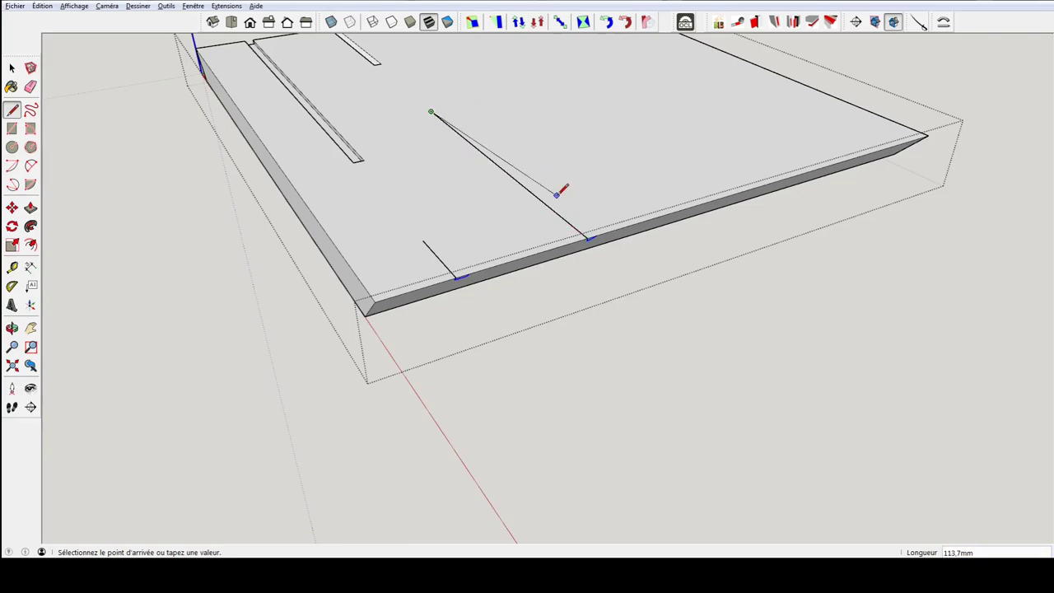
pyautogui.press('space')
pyautogui.moveTo(560, 184); pyautogui.dragTo(332, 202, button='middle')
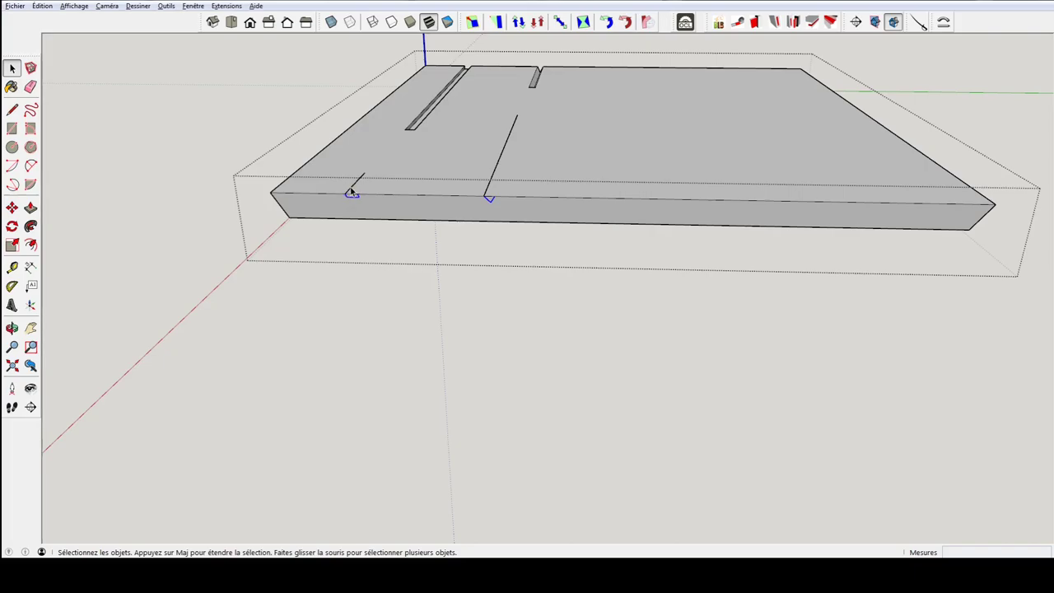
# - Sweep each profile with Follow Me along its path, cutting the short and slanted grooves
pyautogui.click(30, 227)
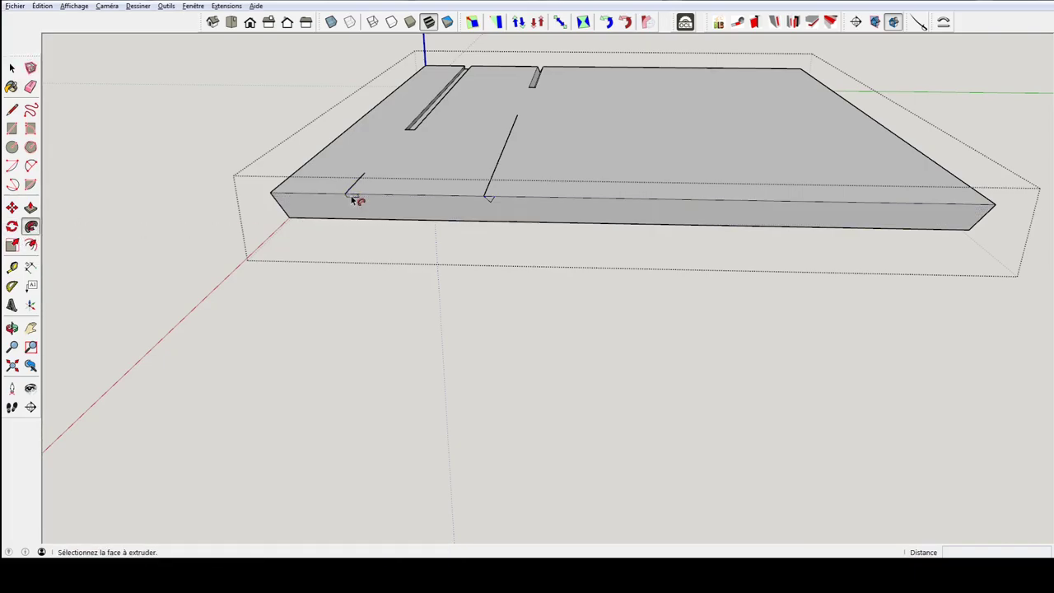
pyautogui.click(354, 199)
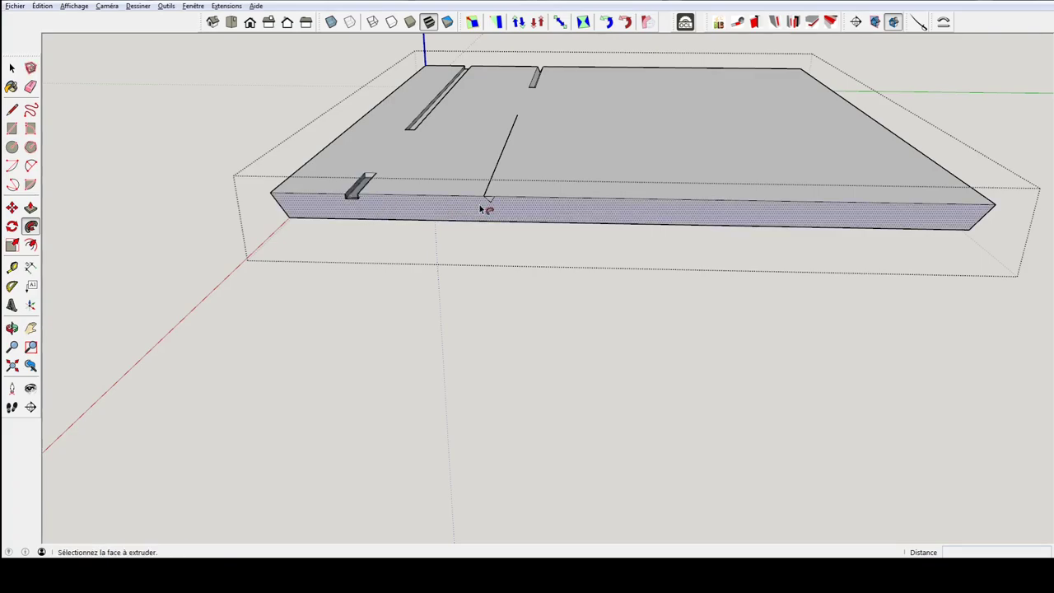
pyautogui.press('space')
pyautogui.click(495, 180)
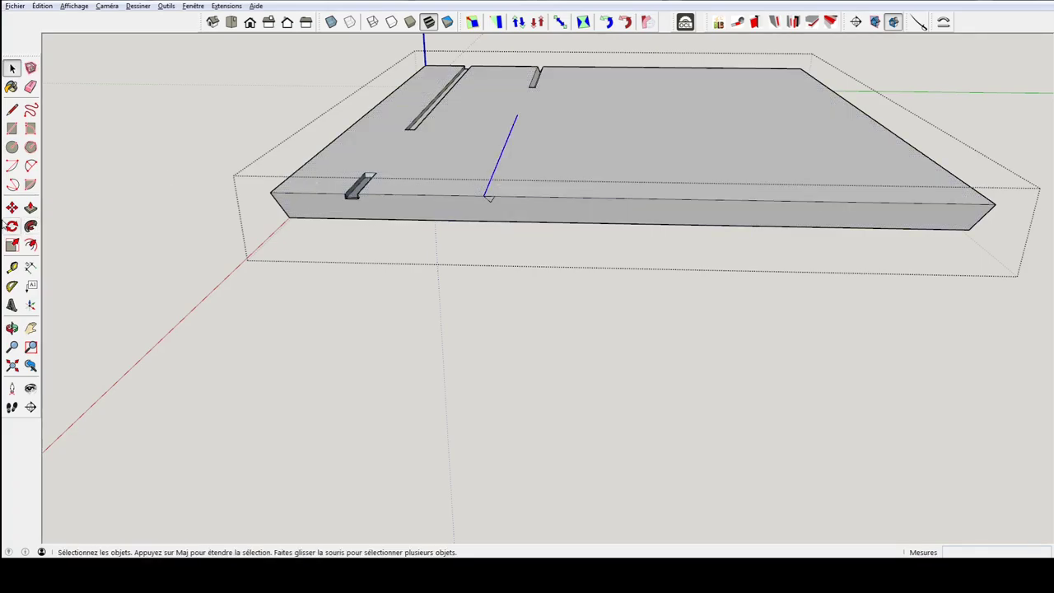
pyautogui.click(30, 228)
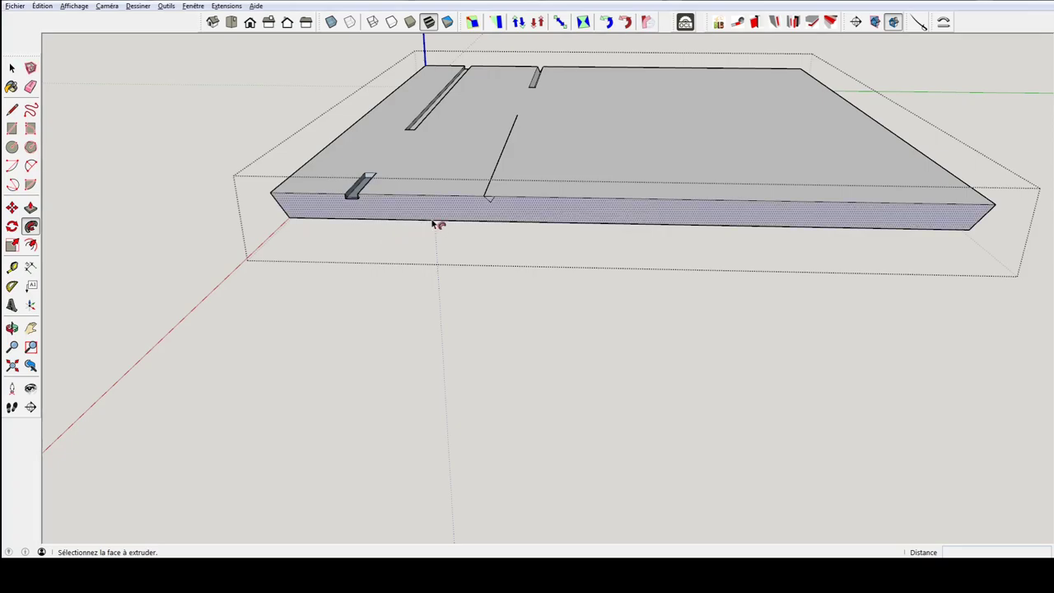
pyautogui.click(492, 202)
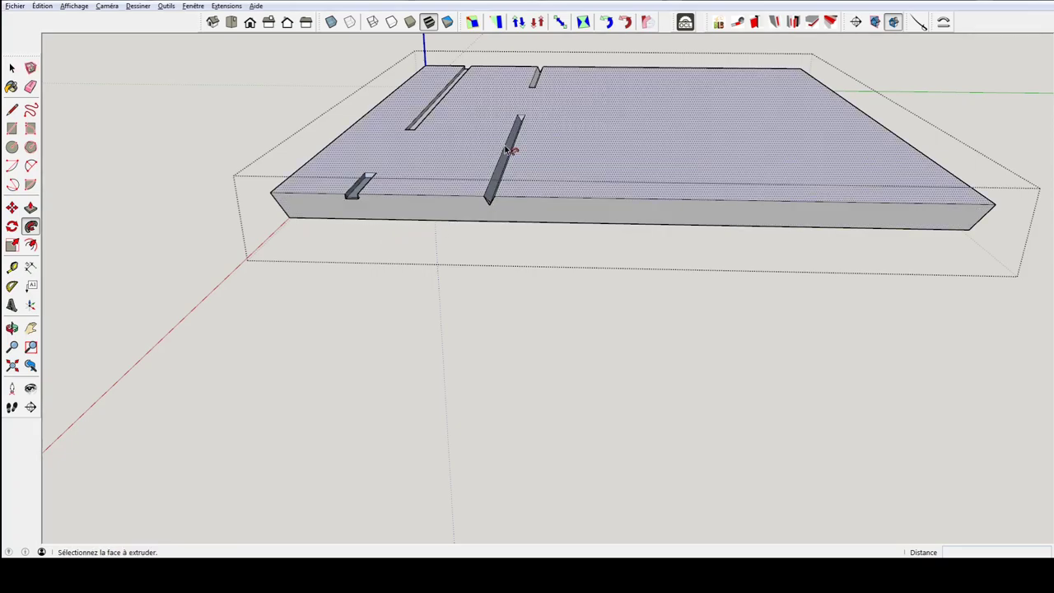
pyautogui.moveTo(500, 202); pyautogui.dragTo(461, 289, button='middle')
pyautogui.scroll(3, 531, 321)
pyautogui.moveTo(533, 354)
pyautogui.mouseDown(button='middle')
pyautogui.moveTo(529, 322)
pyautogui.moveTo(499, 312)
pyautogui.moveTo(494, 335)
pyautogui.moveTo(535, 381)
pyautogui.mouseUp(button='middle')
pyautogui.scroll(5, 535, 380)
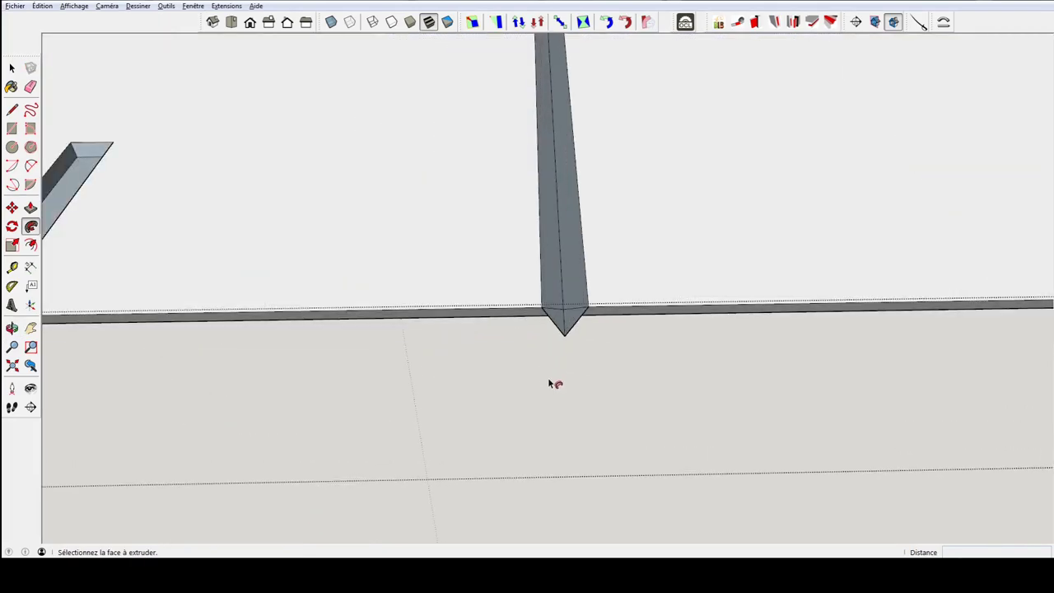
# - Delete the leftover triangle and the groove piece overhanging below the board edge
pyautogui.press('space')
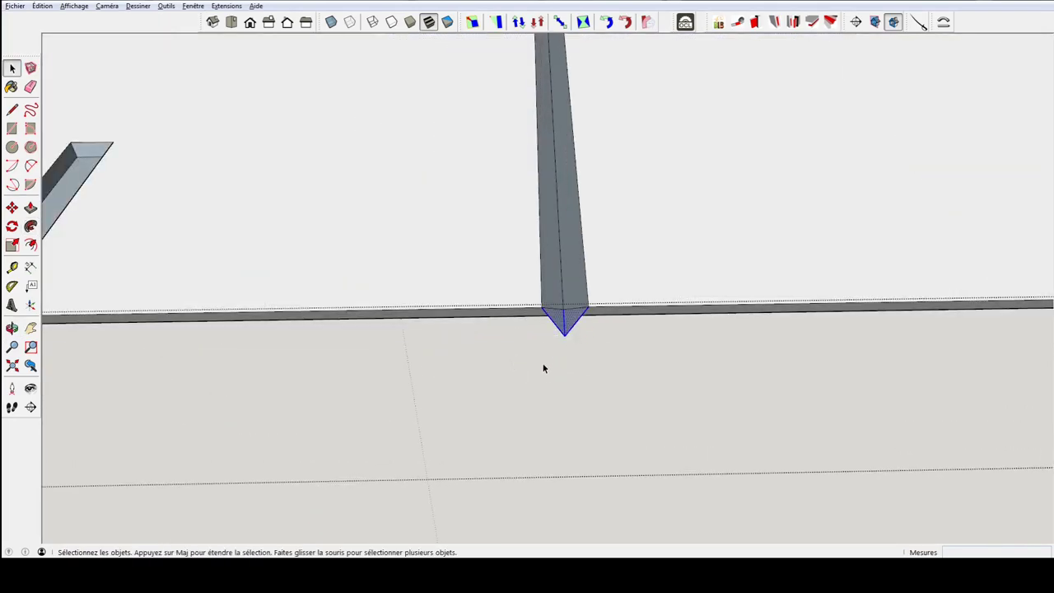
pyautogui.press('Delete')
pyautogui.moveTo(350, 337)
pyautogui.mouseDown(button='middle')
pyautogui.moveTo(445, 313)
pyautogui.moveTo(647, 332)
pyautogui.moveTo(445, 341)
pyautogui.moveTo(448, 350)
pyautogui.mouseUp(button='middle')
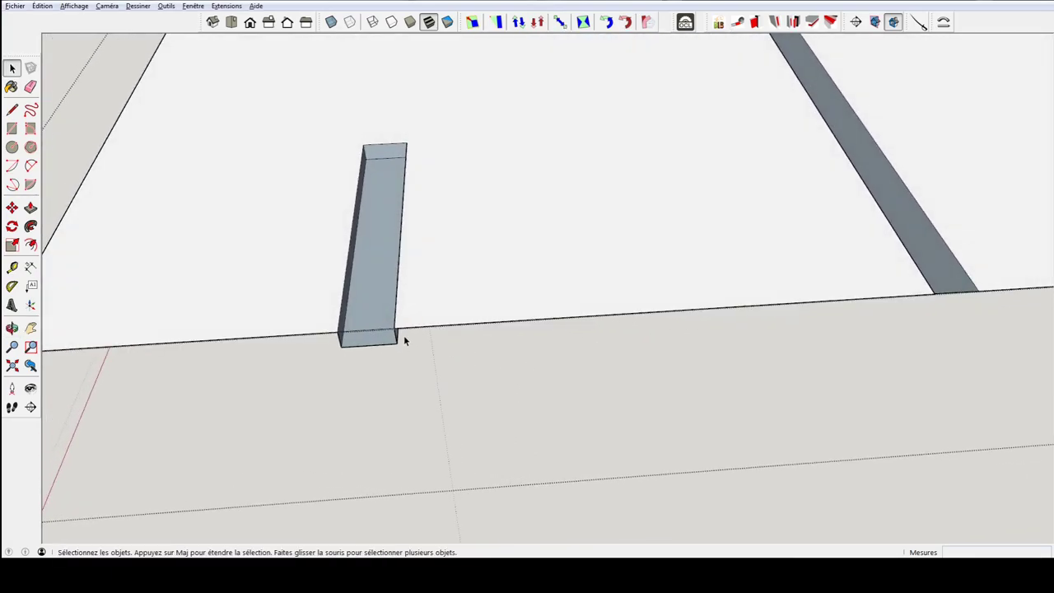
pyautogui.moveTo(348, 362)
pyautogui.mouseDown()
pyautogui.moveTo(338, 370)
pyautogui.moveTo(272, 357)
pyautogui.moveTo(231, 374)
pyautogui.mouseUp()
pyautogui.moveTo(327, 372); pyautogui.dragTo(327, 372)
pyautogui.press('Delete')
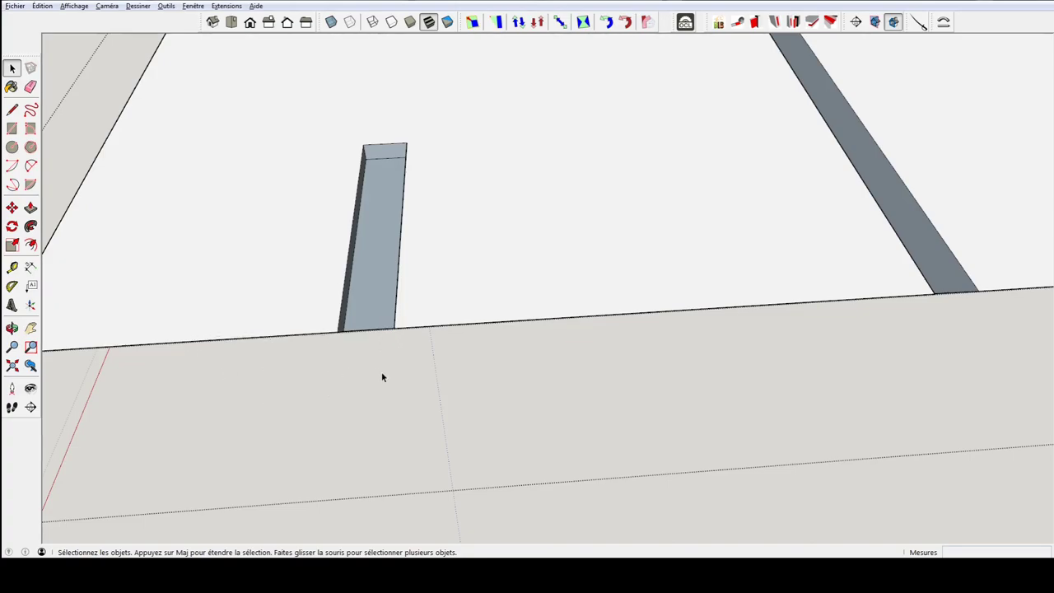
pyautogui.scroll(-5, 381, 377)
pyautogui.moveTo(383, 381)
pyautogui.mouseDown(button='middle')
pyautogui.moveTo(387, 275)
pyautogui.moveTo(532, 288)
pyautogui.moveTo(507, 345)
pyautogui.moveTo(365, 313)
pyautogui.moveTo(381, 302)
pyautogui.mouseUp(button='middle')
pyautogui.scroll(2, 646, 330)
pyautogui.moveTo(646, 330)
pyautogui.mouseDown(button='middle')
pyautogui.moveTo(643, 291)
pyautogui.moveTo(550, 315)
pyautogui.moveTo(531, 400)
pyautogui.moveTo(183, 283)
pyautogui.moveTo(365, 268)
pyautogui.mouseUp(button='middle')
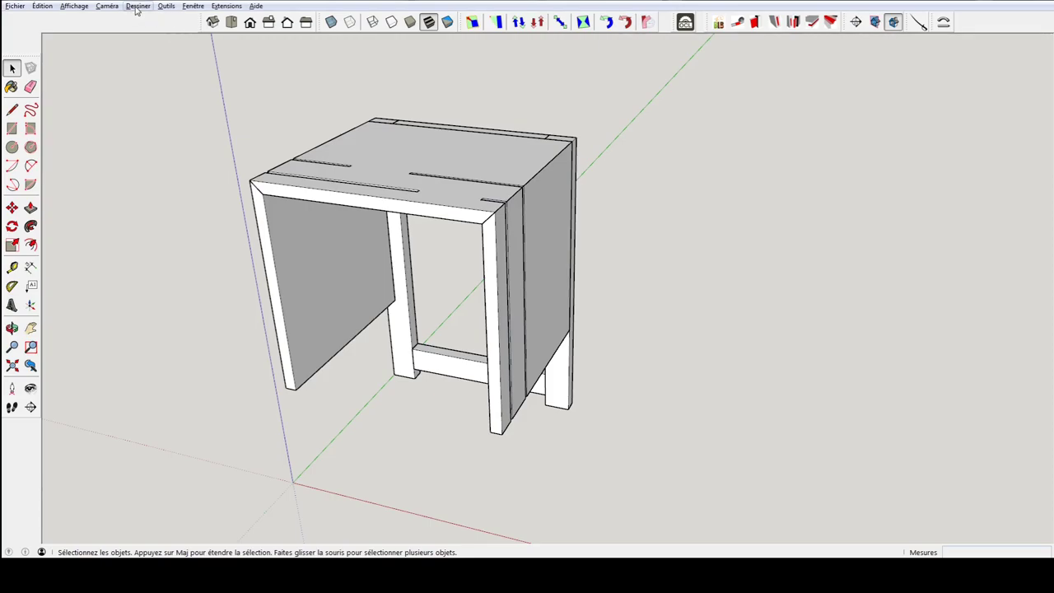
# - Unhide the last hidden parts (Révéler > Dernière) and select the right-side panel
pyautogui.click(42, 6)
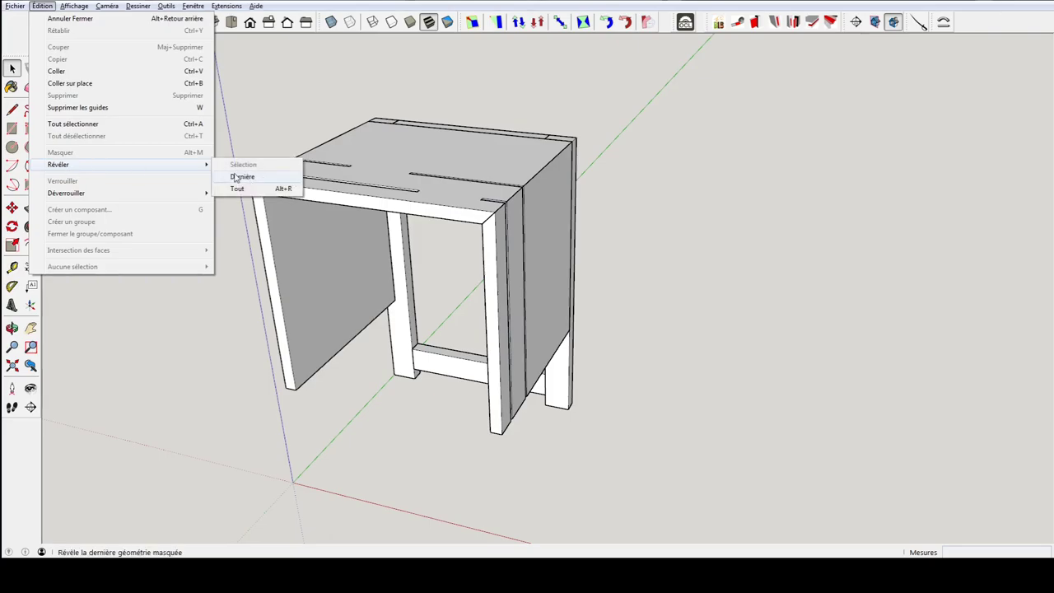
pyautogui.click(238, 188)
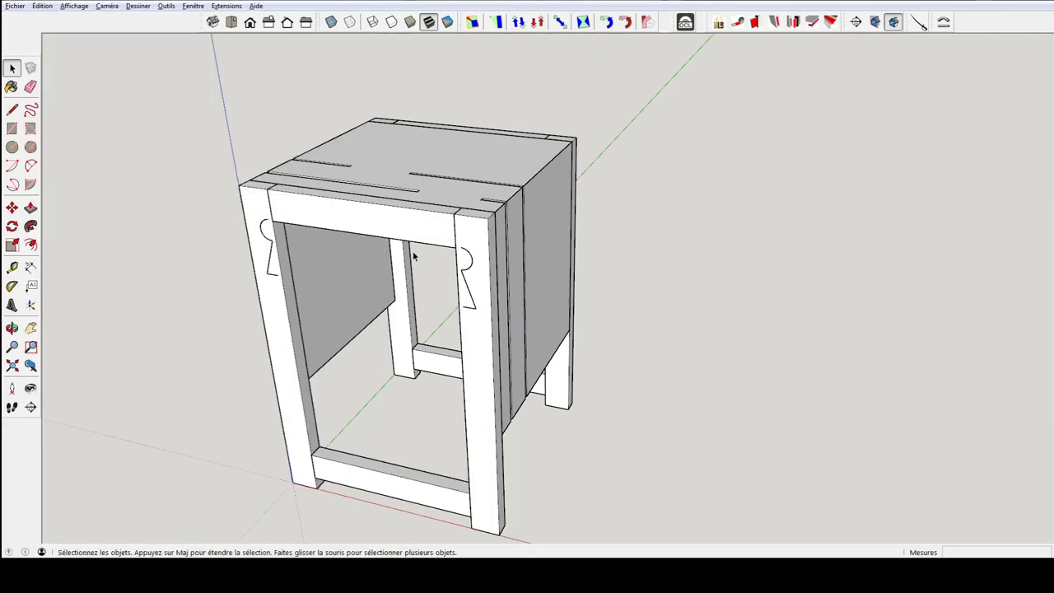
pyautogui.tripleClick(366, 224)
pyautogui.moveTo(366, 224); pyautogui.dragTo(368, 204, button='middle')
pyautogui.click(485, 227)
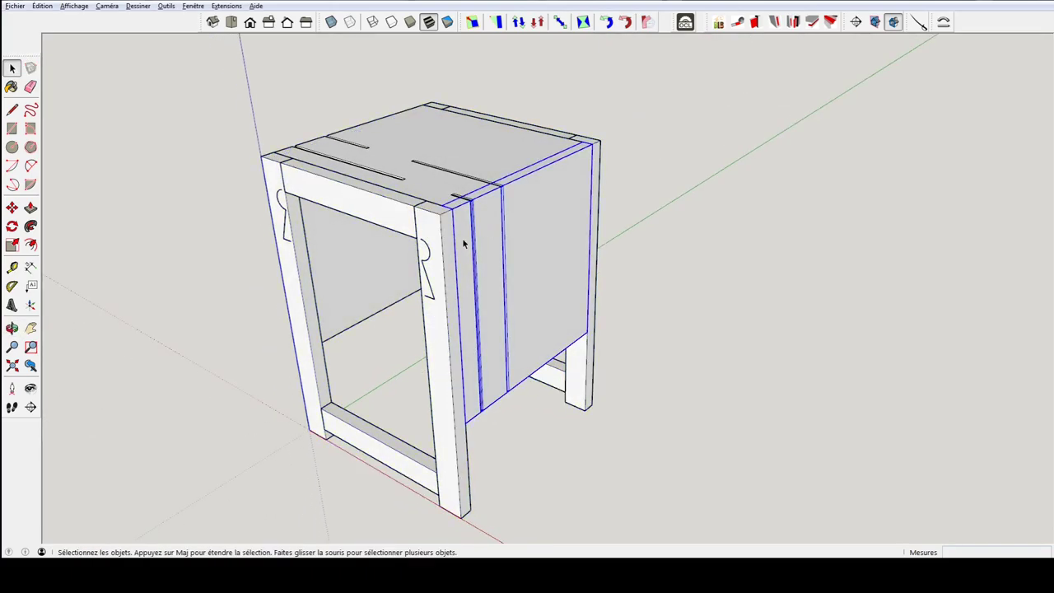
pyautogui.click(137, 6)
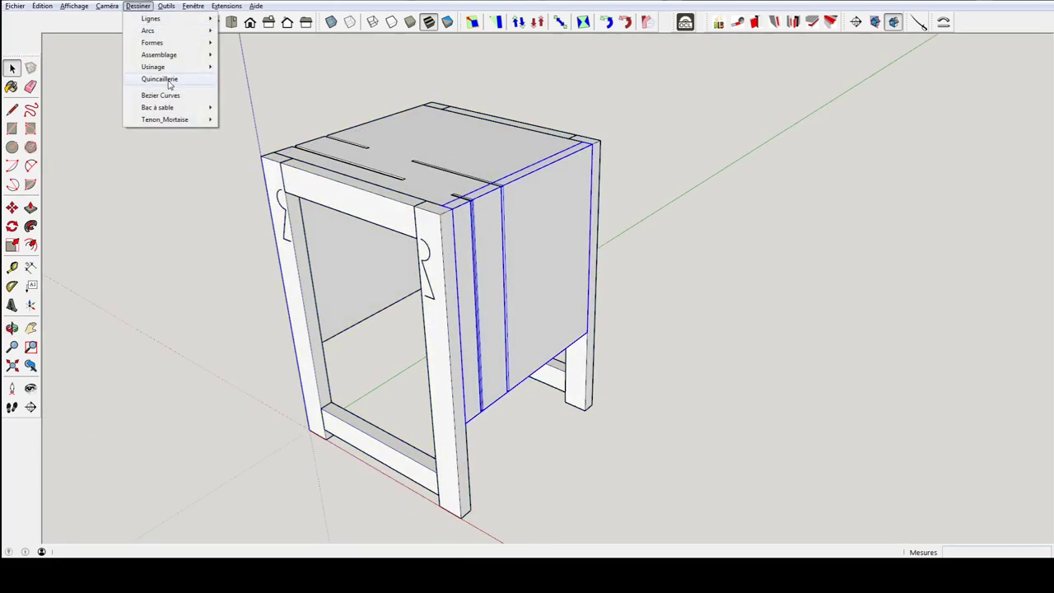
pyautogui.moveTo(159, 54)
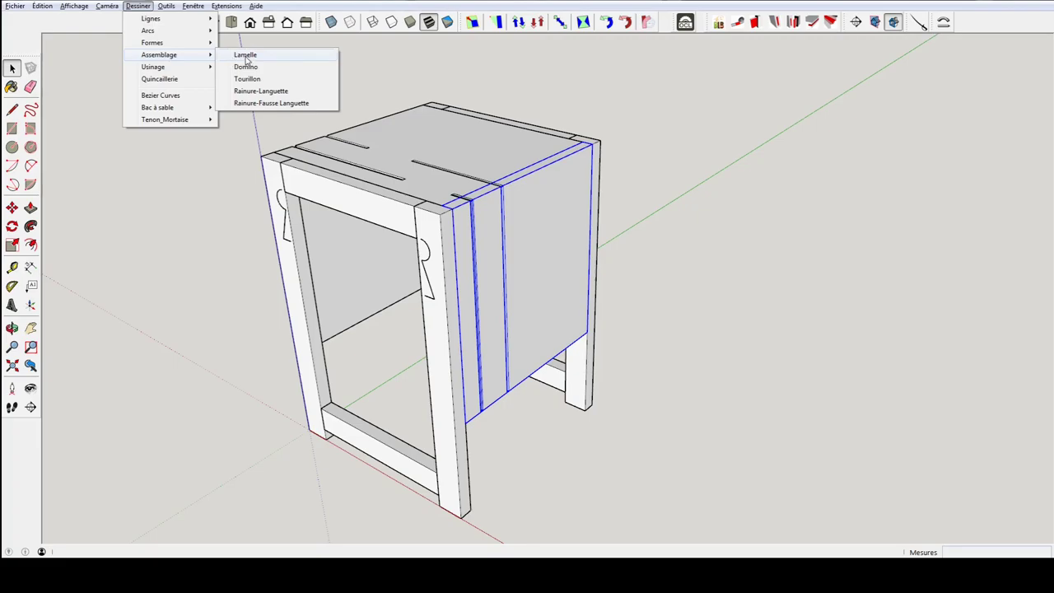
# - Add size 10 biscuits with 8 mm offset, 50 mm in along the panel edge, then enable X-ray
pyautogui.click(245, 56)
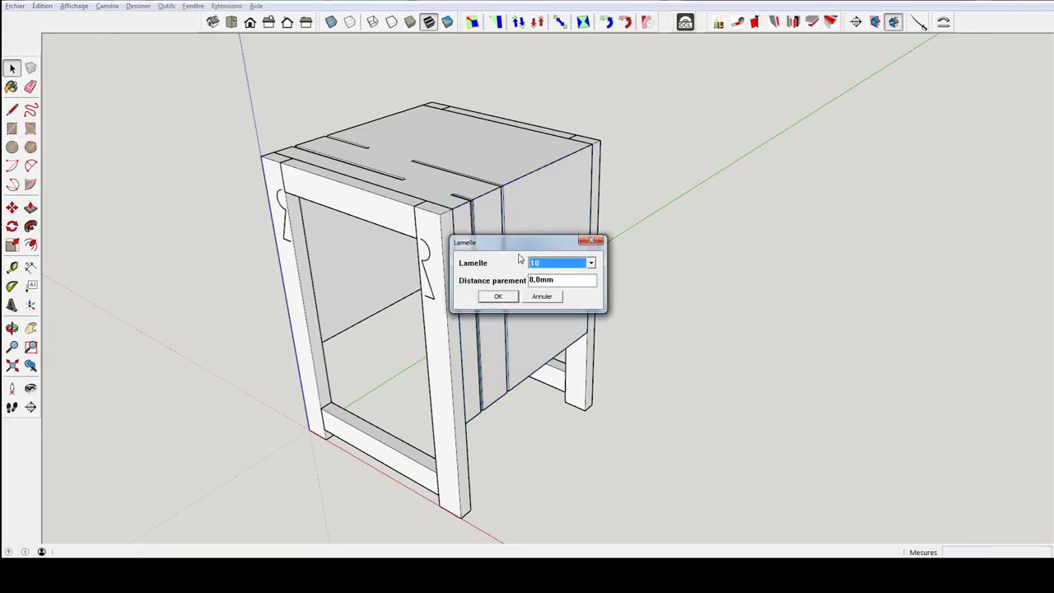
pyautogui.click(501, 297)
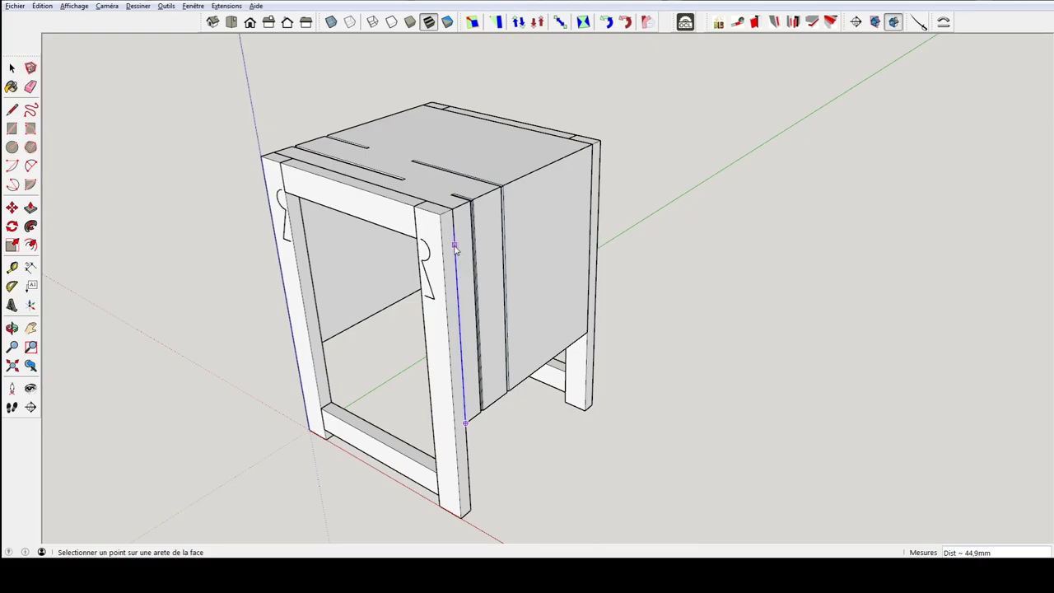
pyautogui.write('50')
pyautogui.click(330, 21)
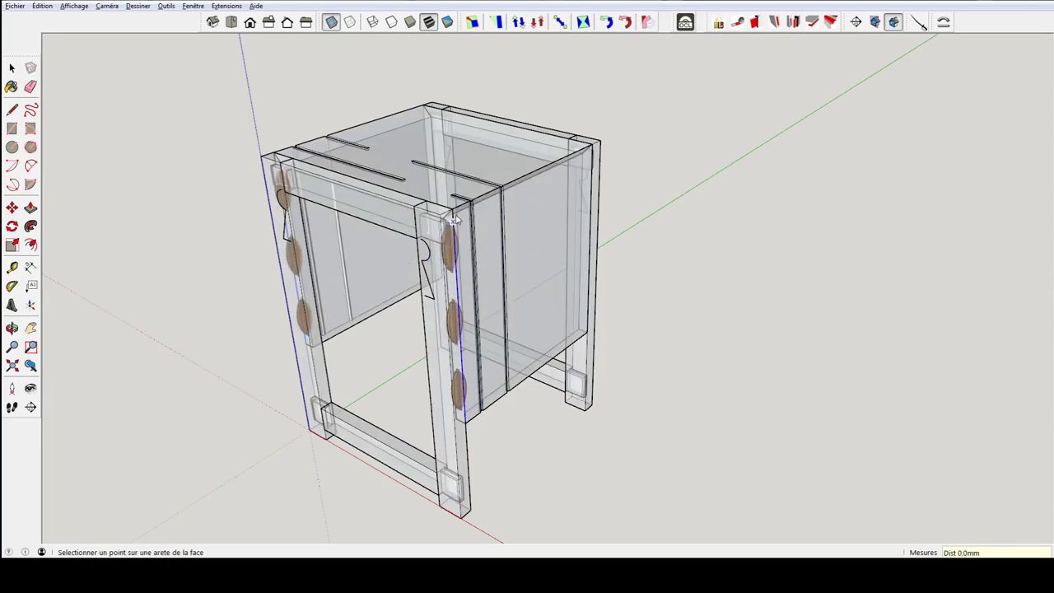
pyautogui.moveTo(457, 214)
pyautogui.mouseDown(button='middle')
pyautogui.moveTo(387, 231)
pyautogui.moveTo(238, 200)
pyautogui.moveTo(527, 277)
pyautogui.moveTo(503, 242)
pyautogui.moveTo(487, 327)
pyautogui.moveTo(348, 219)
pyautogui.moveTo(227, 231)
pyautogui.mouseUp(button='middle')
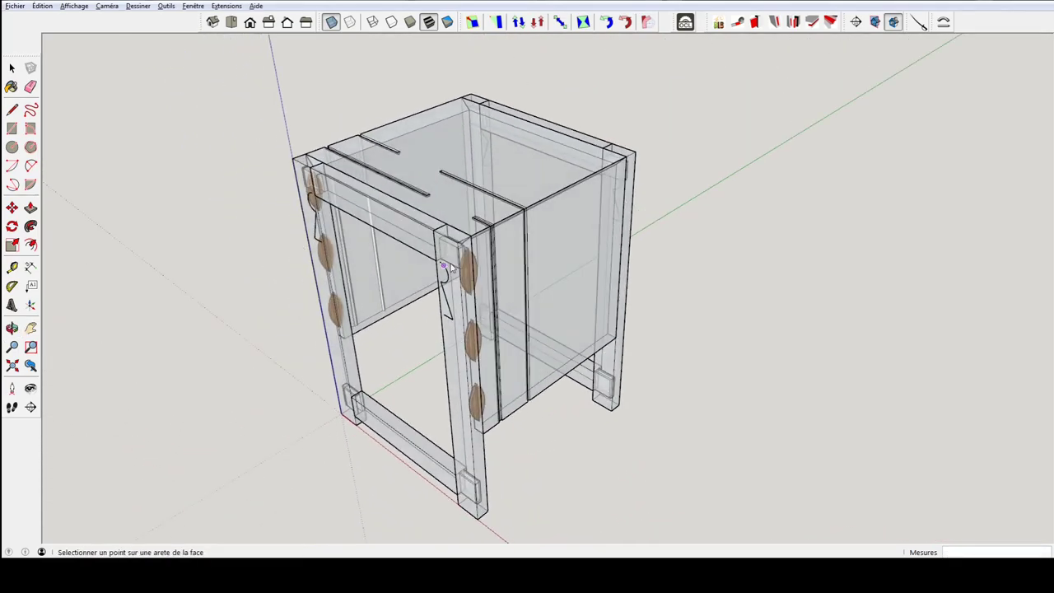
# - Turn off X-ray and inspect the biscuits inside the left leg frame
pyautogui.press('space')
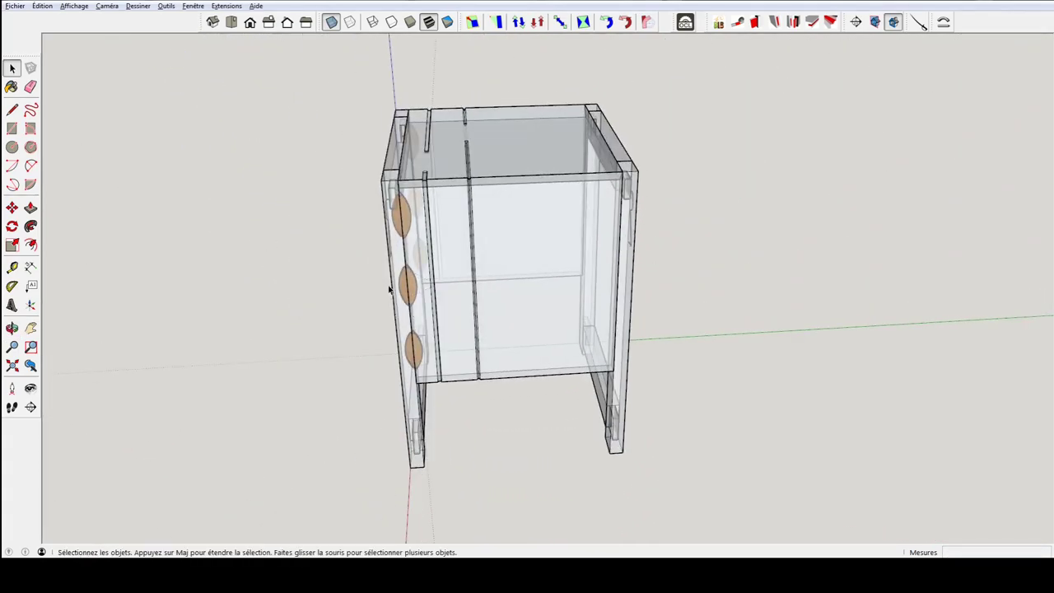
pyautogui.click(394, 272)
pyautogui.moveTo(349, 133)
pyautogui.mouseDown(button='middle')
pyautogui.moveTo(326, 181)
pyautogui.moveTo(334, 117)
pyautogui.mouseUp(button='middle')
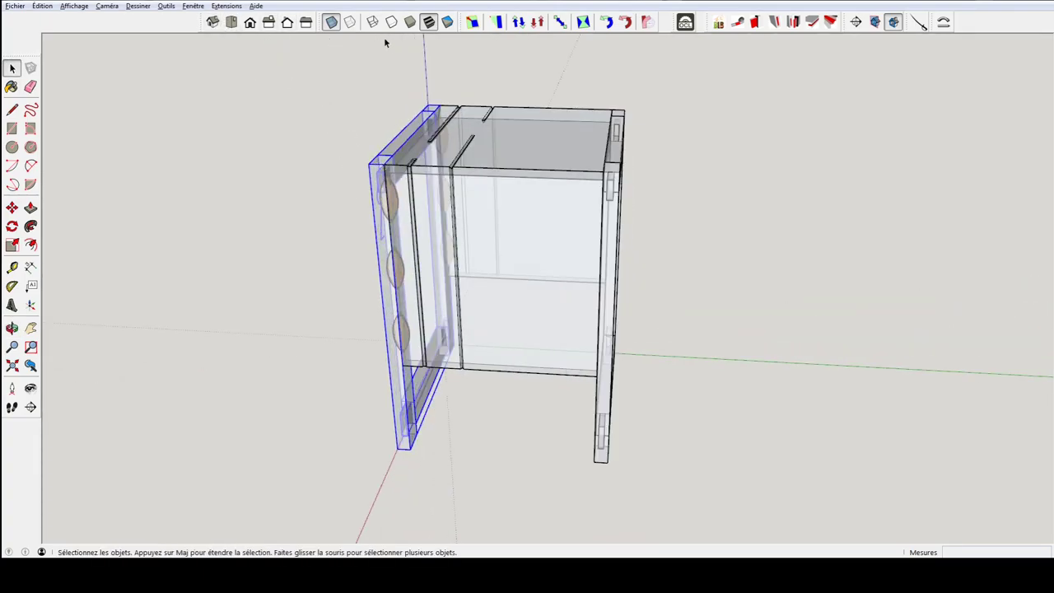
pyautogui.click(331, 21)
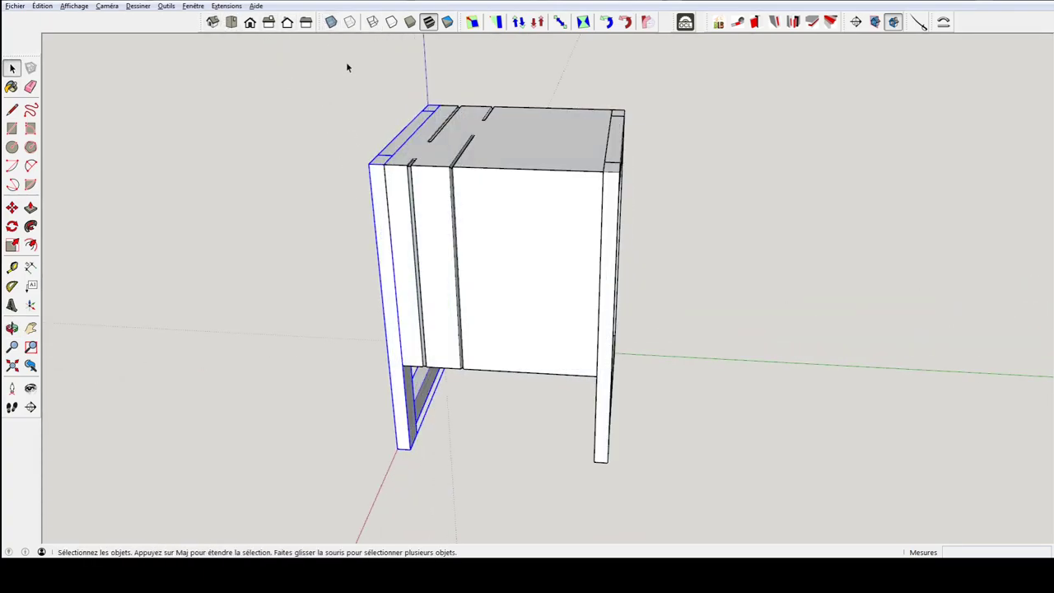
pyautogui.doubleClick(384, 184)
pyautogui.moveTo(383, 181); pyautogui.dragTo(198, 173, button='middle')
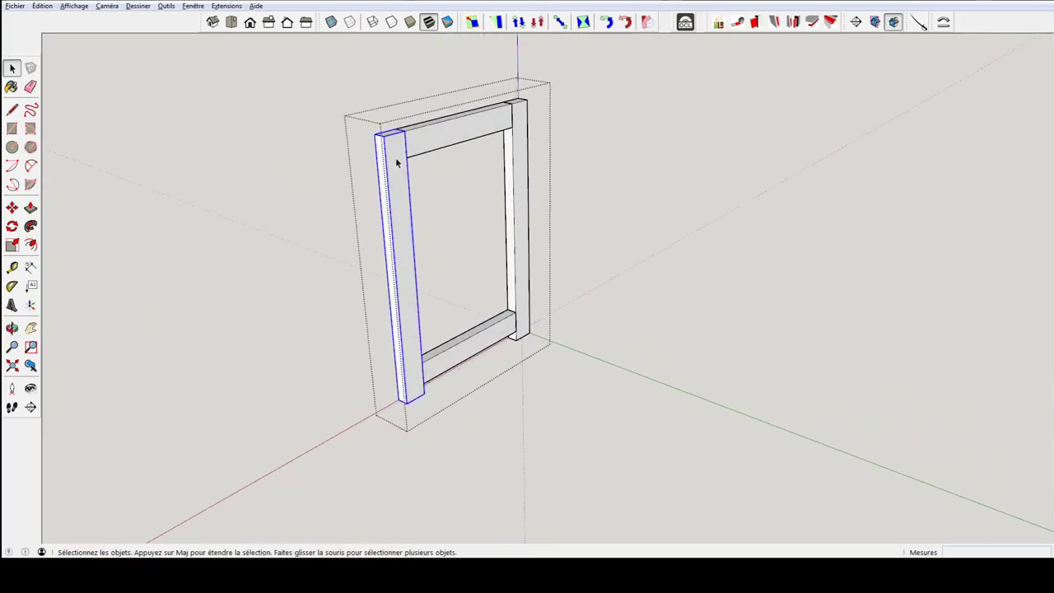
pyautogui.moveTo(398, 163); pyautogui.dragTo(394, 133, button='middle')
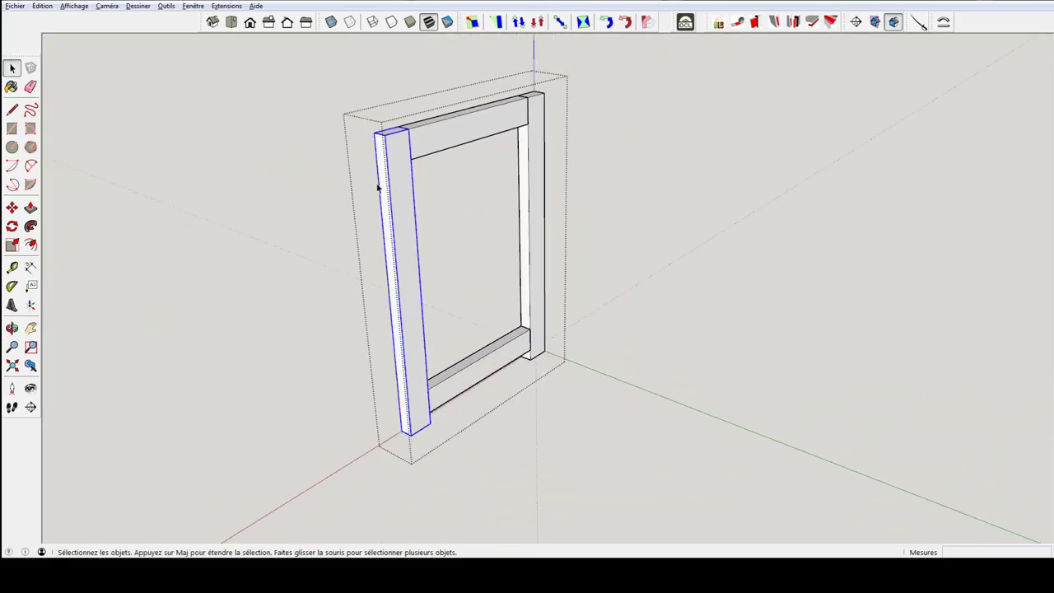
pyautogui.click(235, 161)
# - Inspect the side panel's biscuits, then orbit to show the right side and rear legs
pyautogui.moveTo(234, 161)
pyautogui.mouseDown(button='middle')
pyautogui.moveTo(559, 259)
pyautogui.moveTo(659, 271)
pyautogui.moveTo(542, 247)
pyautogui.mouseUp(button='middle')
pyautogui.click(560, 258)
pyautogui.doubleClick(552, 258)
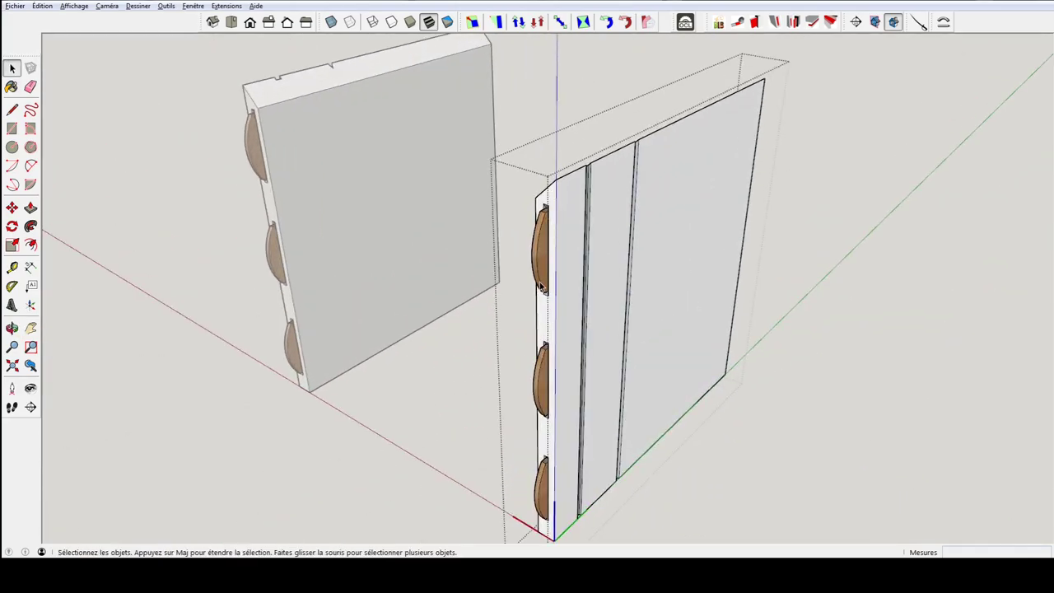
pyautogui.scroll(-3, 541, 286)
pyautogui.scroll(-3, 560, 295)
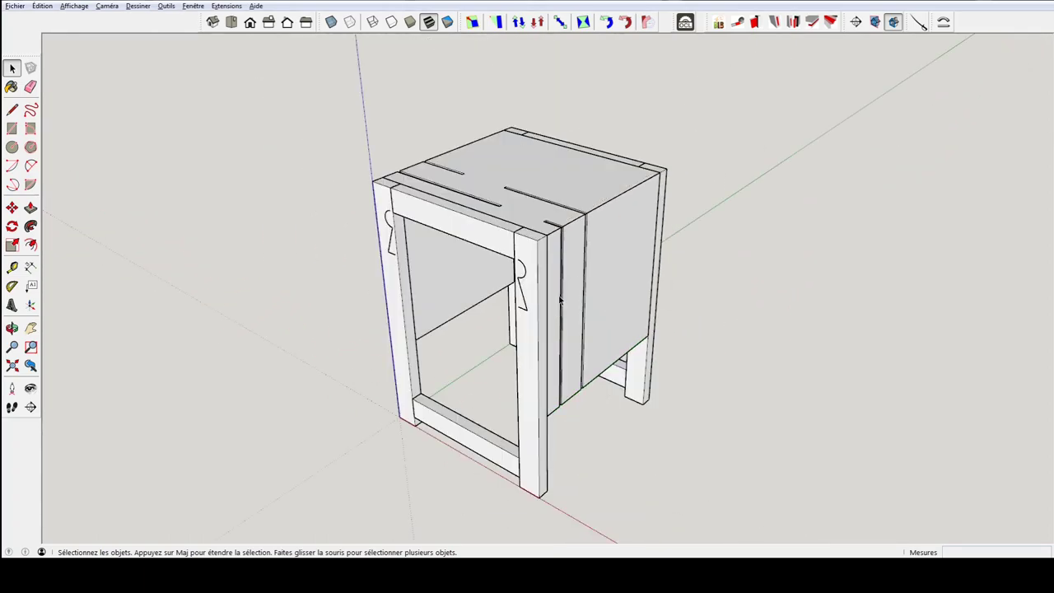
pyautogui.moveTo(559, 300)
pyautogui.mouseDown(button='middle')
pyautogui.moveTo(588, 292)
pyautogui.moveTo(376, 292)
pyautogui.mouseUp(button='middle')
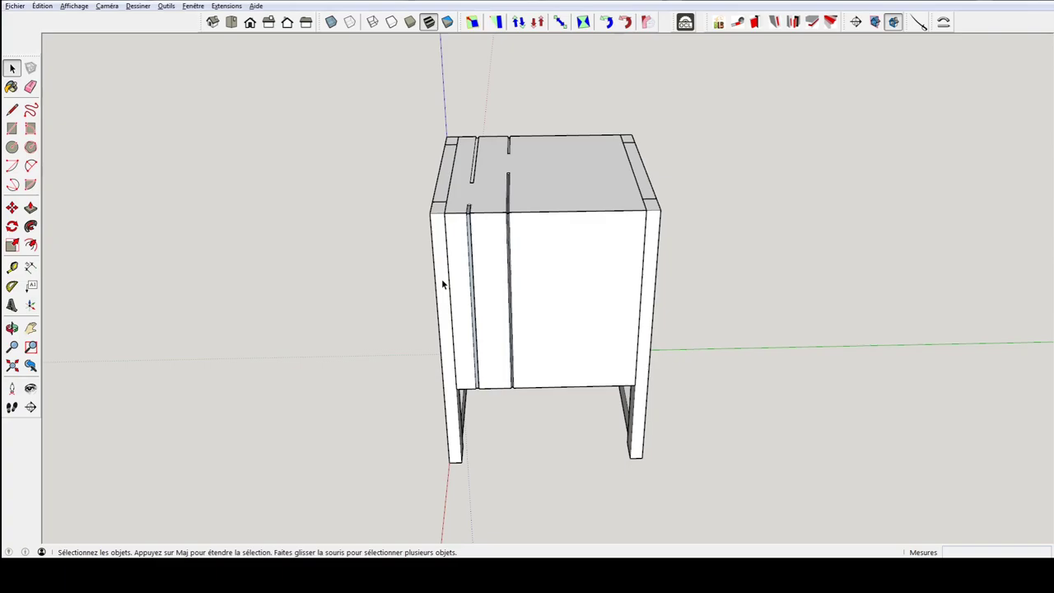
pyautogui.moveTo(442, 278)
pyautogui.mouseDown(button='middle')
pyautogui.moveTo(391, 245)
pyautogui.moveTo(278, 223)
pyautogui.mouseUp(button='middle')
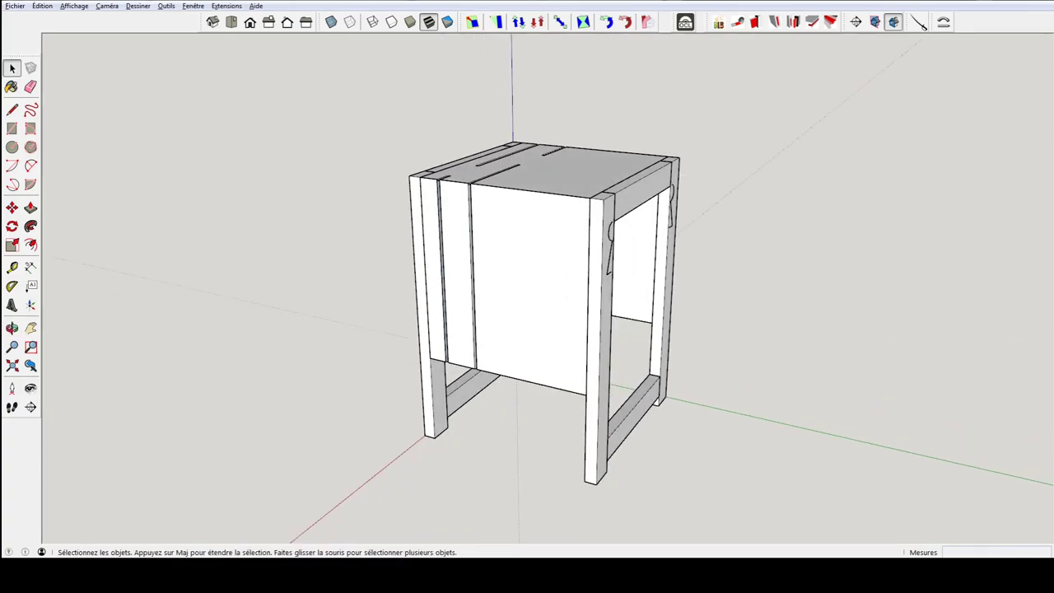
# - Show the default tray with its Matières and Composants panels collapsed
pyautogui.click(193, 6)
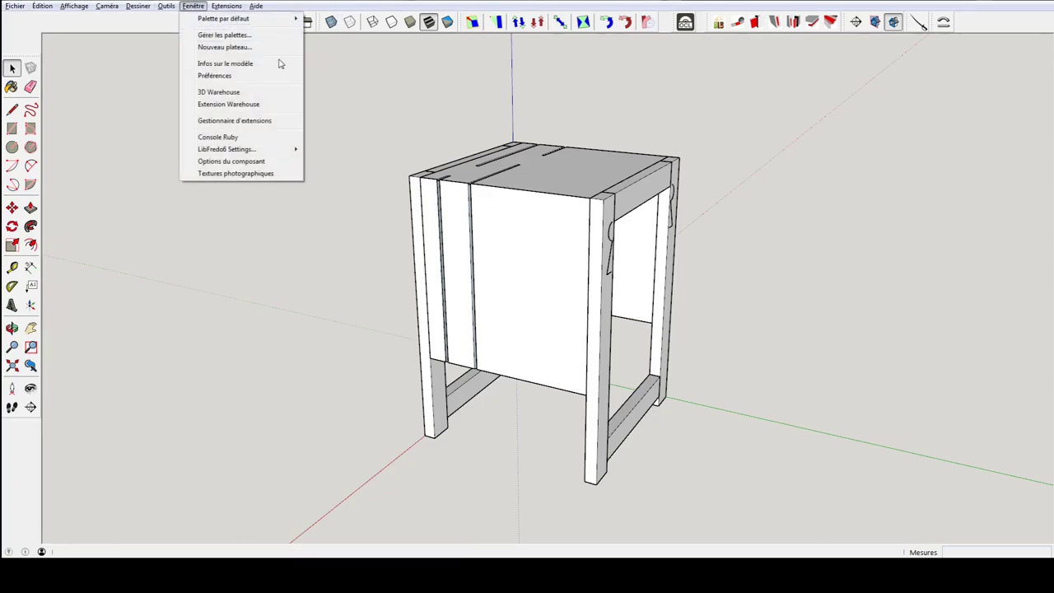
pyautogui.moveTo(224, 18)
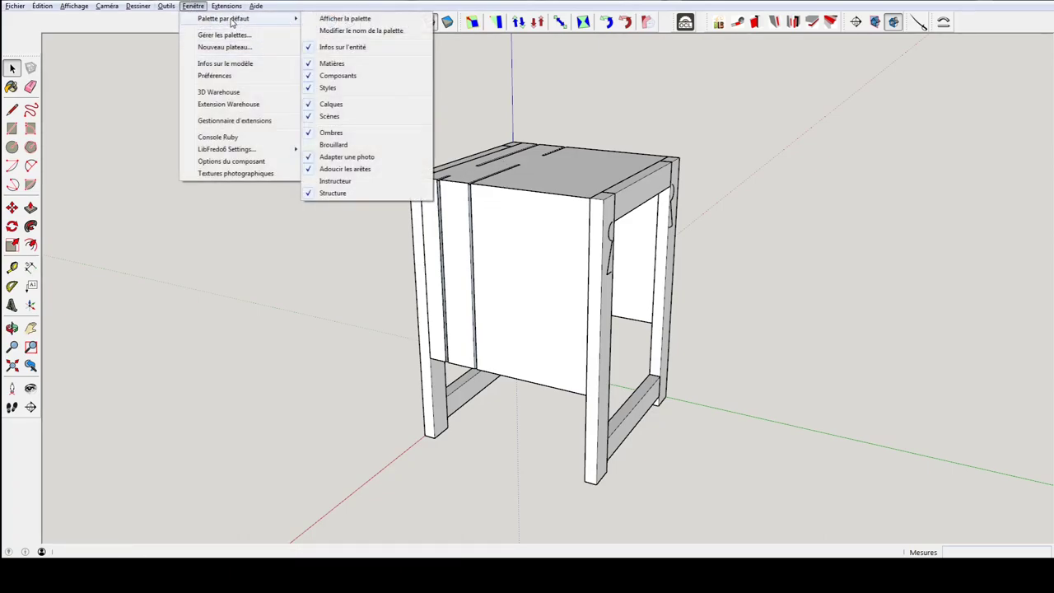
pyautogui.click(807, 193)
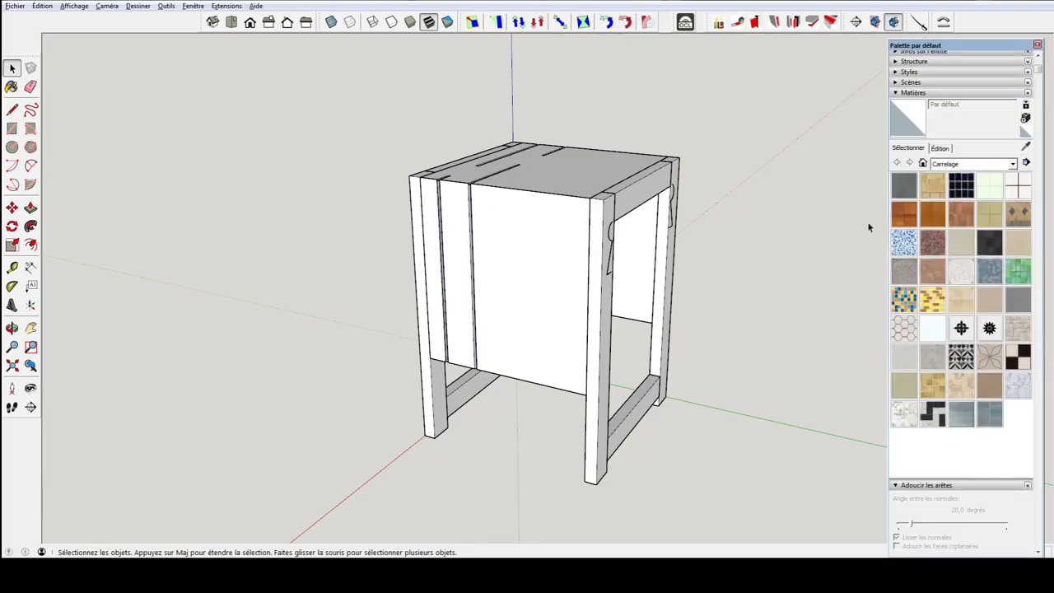
pyautogui.click(896, 93)
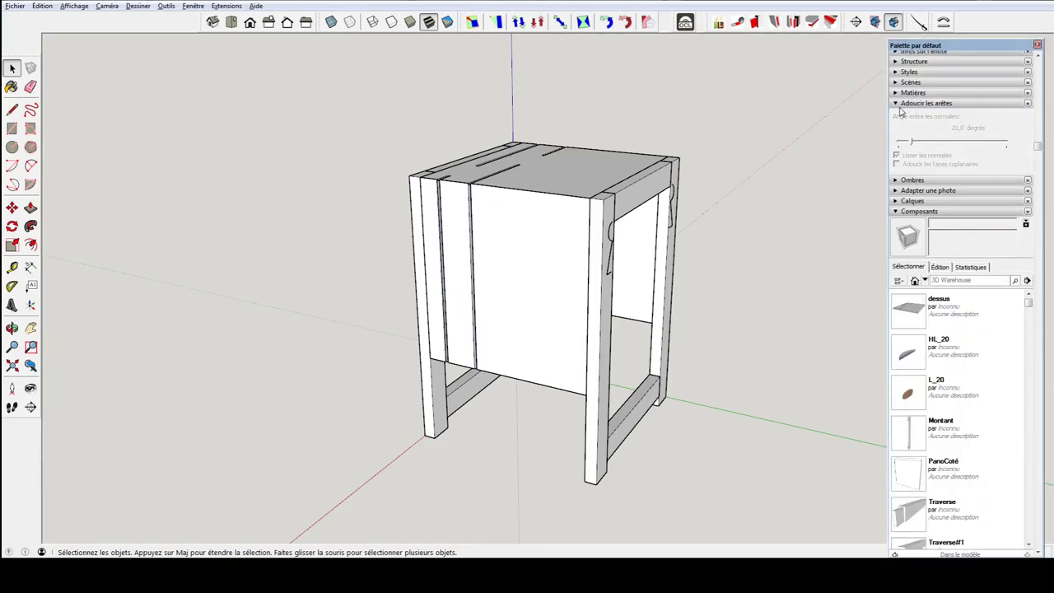
pyautogui.click(896, 149)
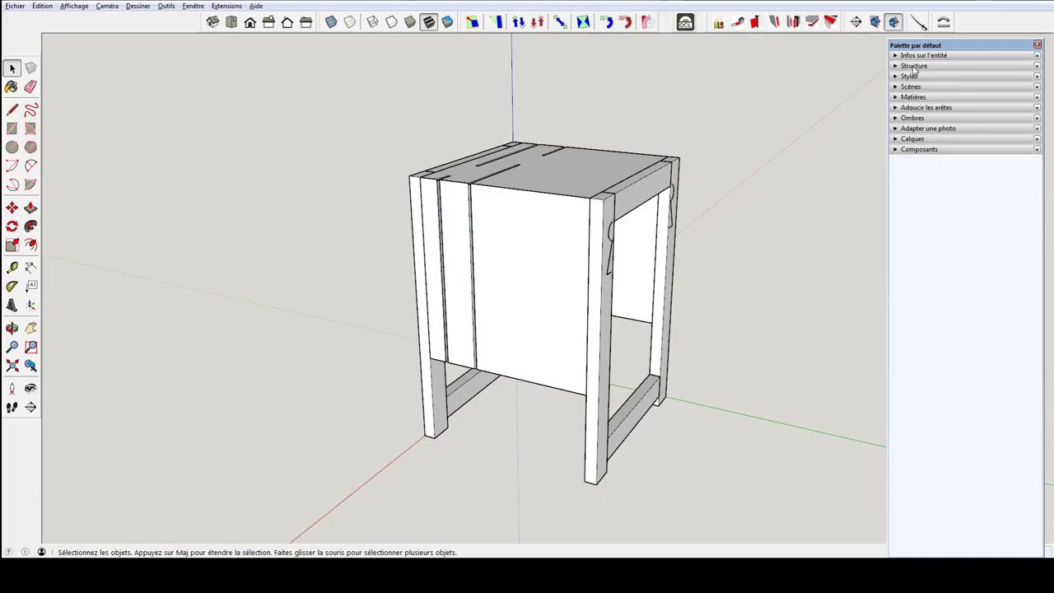
pyautogui.click(193, 6)
pyautogui.moveTo(223, 18)
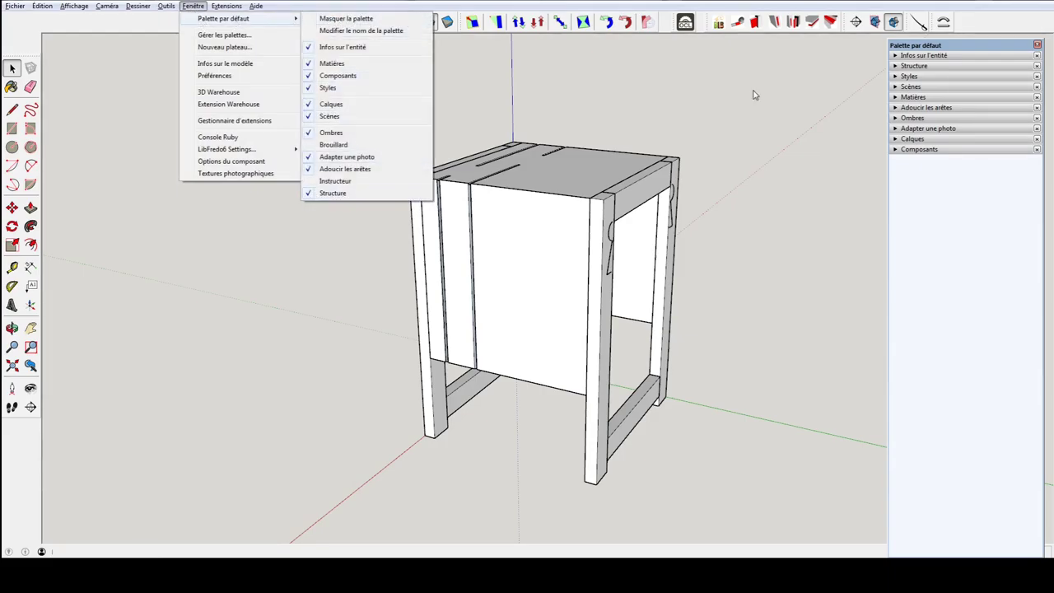
# - Expand the Outliner's two PanoCoté entries and both leg frame groups to show their L_20 biscuits and parts
pyautogui.click(895, 69)
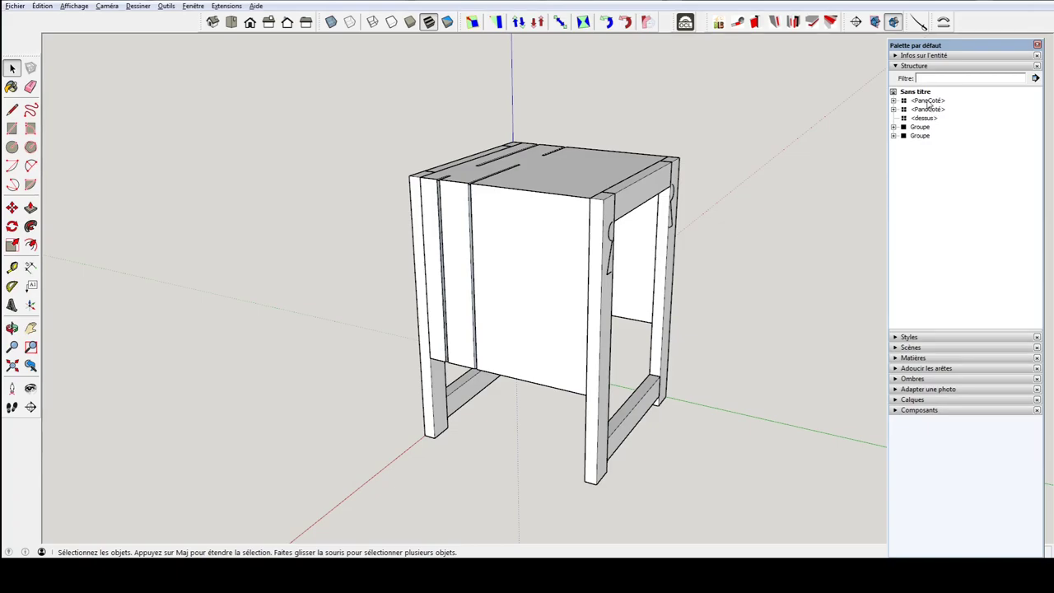
pyautogui.click(928, 101)
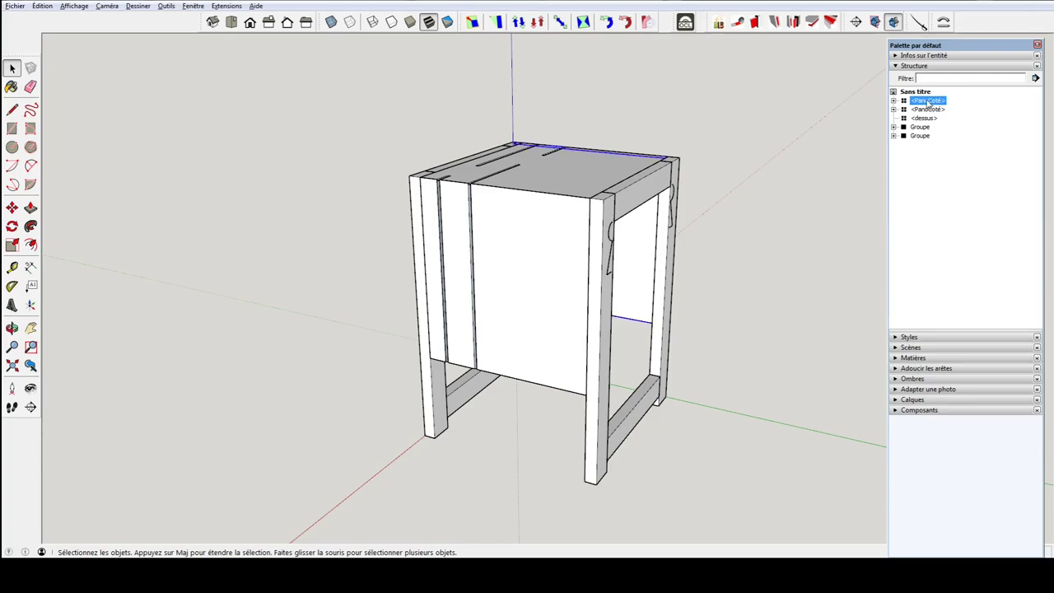
pyautogui.click(893, 100)
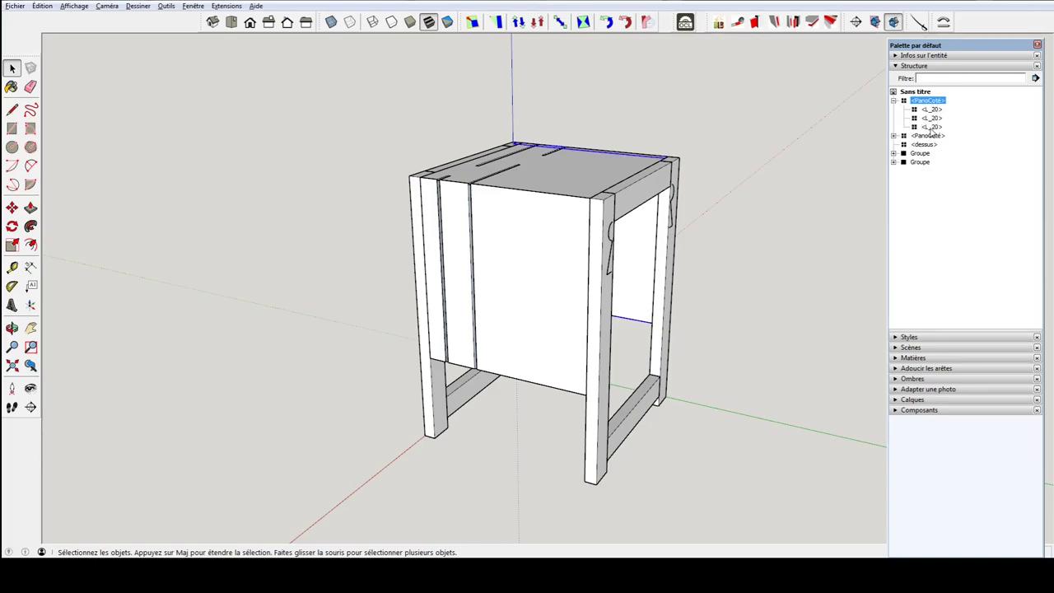
pyautogui.click(893, 135)
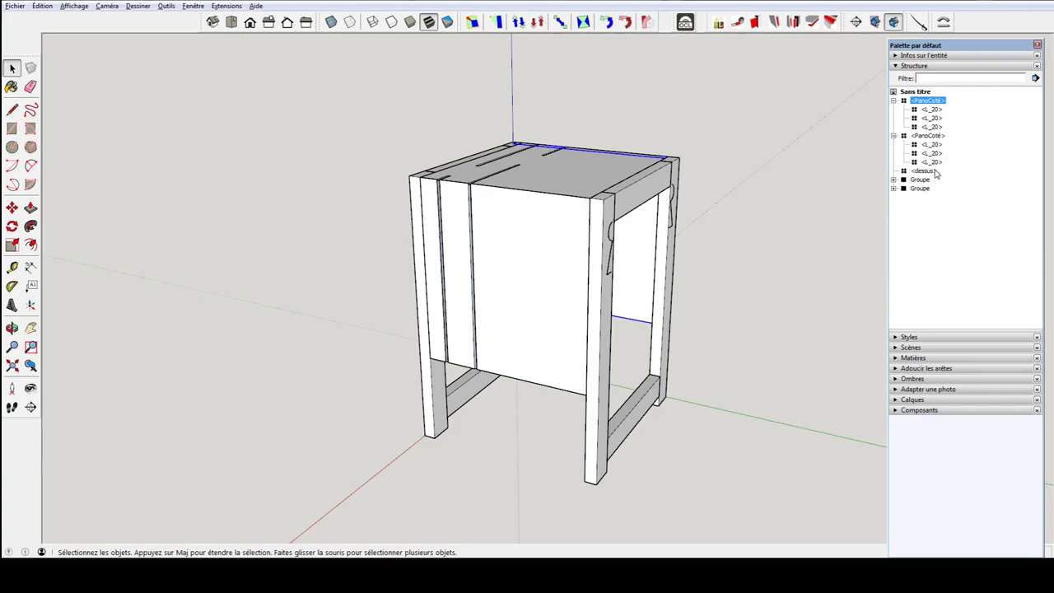
pyautogui.click(919, 171)
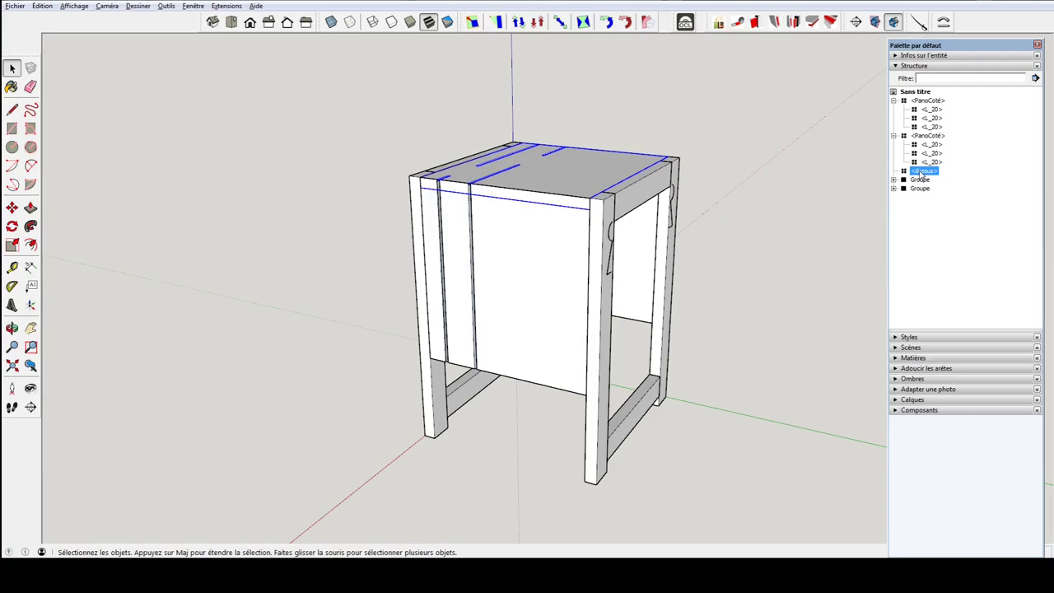
pyautogui.click(893, 180)
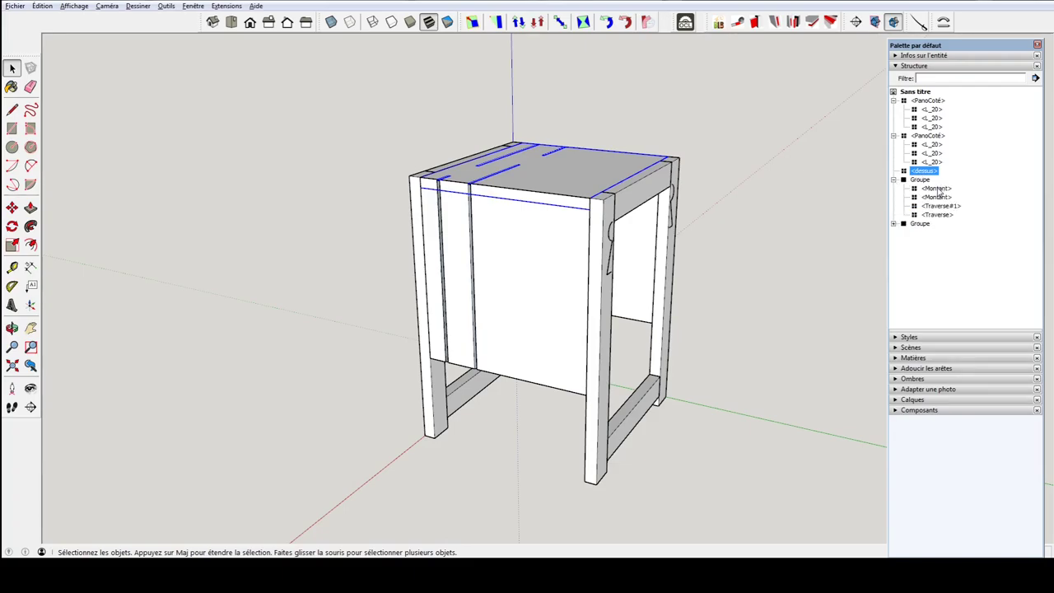
pyautogui.click(894, 225)
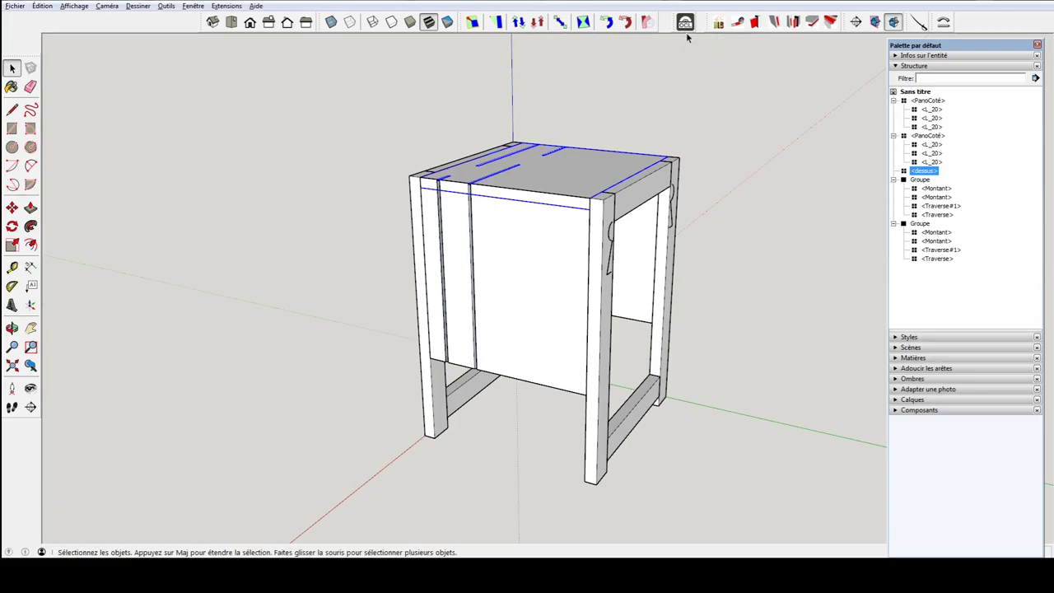
# - Hide the front leg frame to expose the far side of the stool
pyautogui.moveTo(631, 216)
pyautogui.mouseDown(button='middle')
pyautogui.moveTo(506, 219)
pyautogui.moveTo(490, 229)
pyautogui.mouseUp(button='middle')
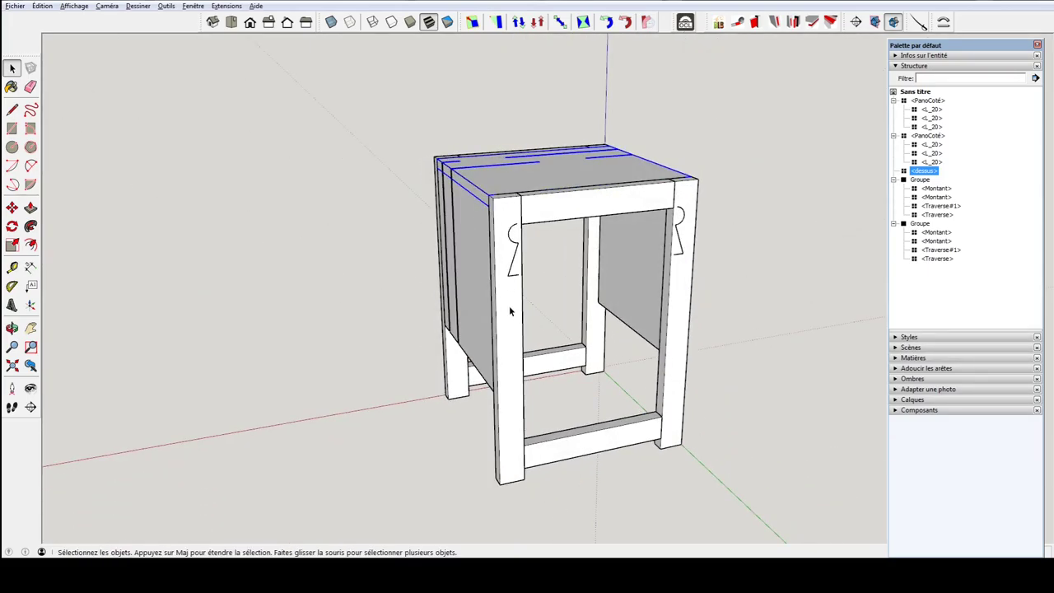
pyautogui.click(678, 280)
pyautogui.rightClick(678, 280)
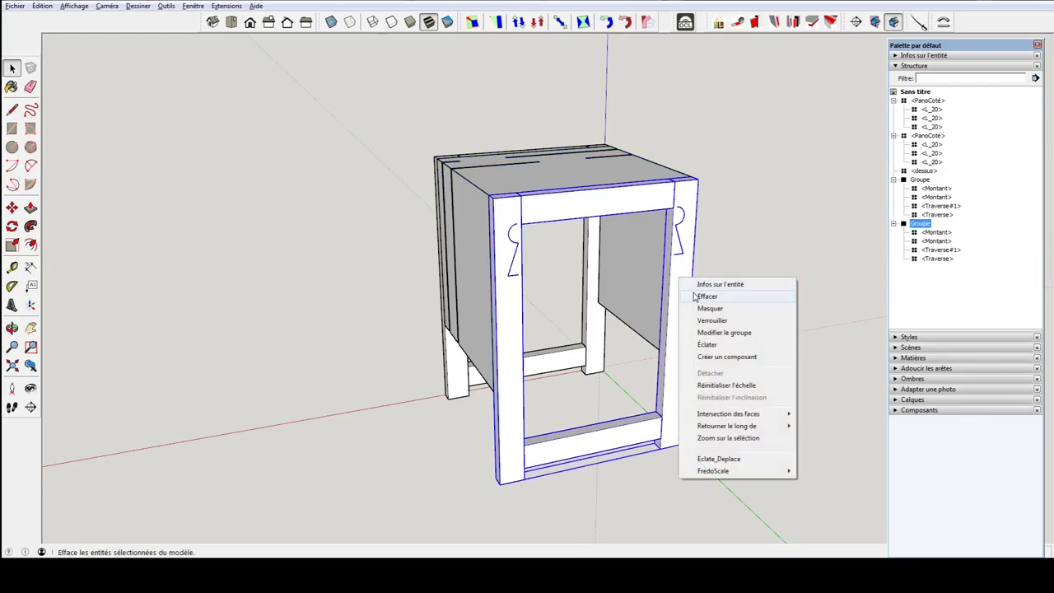
pyautogui.click(705, 308)
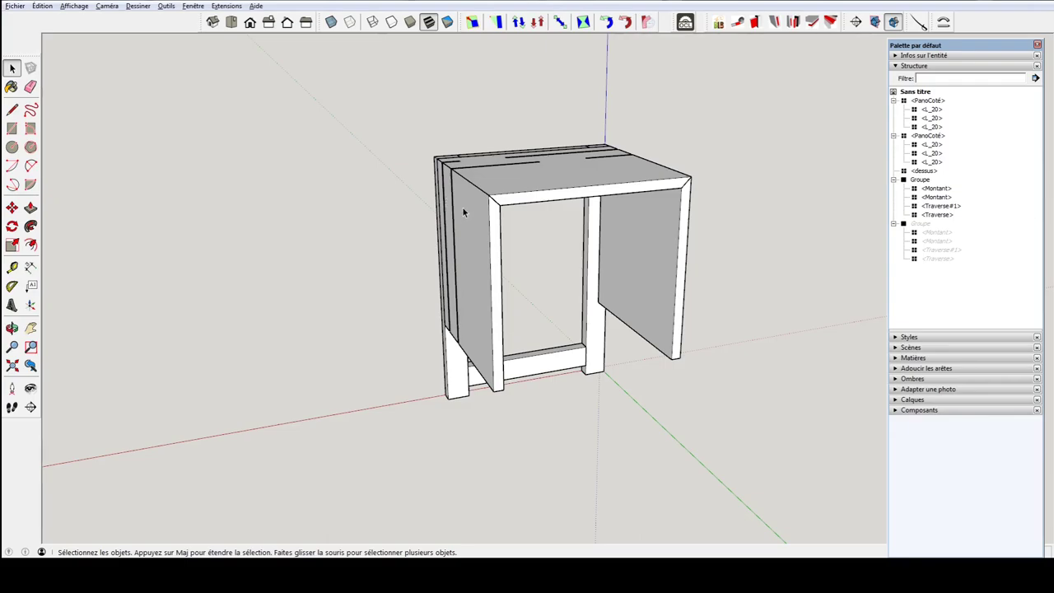
pyautogui.moveTo(470, 207); pyautogui.dragTo(596, 223, button='middle')
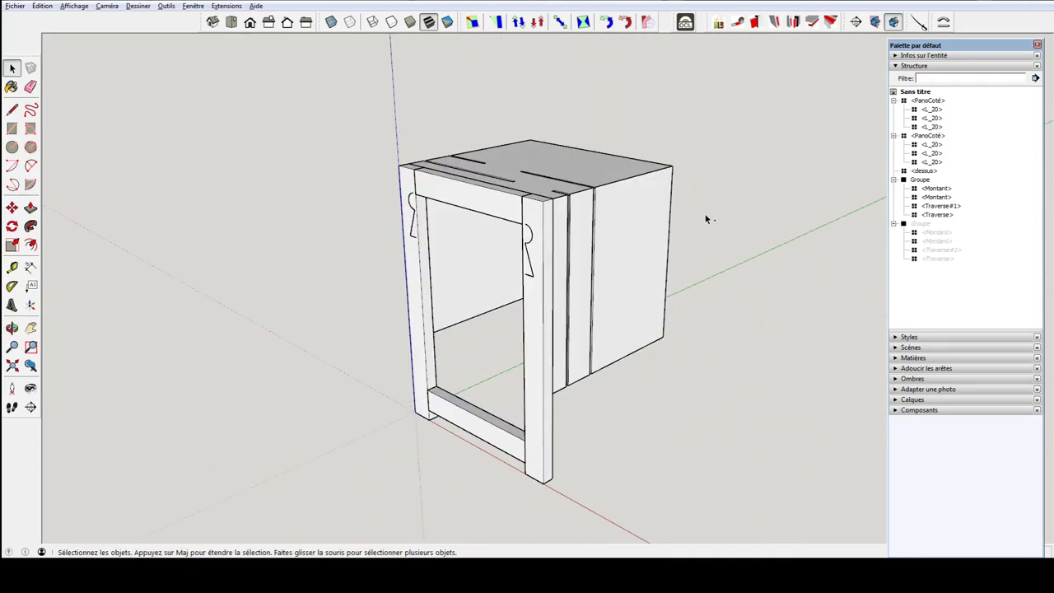
pyautogui.hotkey('ctrl', 'z')
pyautogui.moveTo(694, 223)
pyautogui.mouseDown(button='middle')
pyautogui.moveTo(501, 216)
pyautogui.moveTo(563, 275)
pyautogui.mouseUp(button='middle')
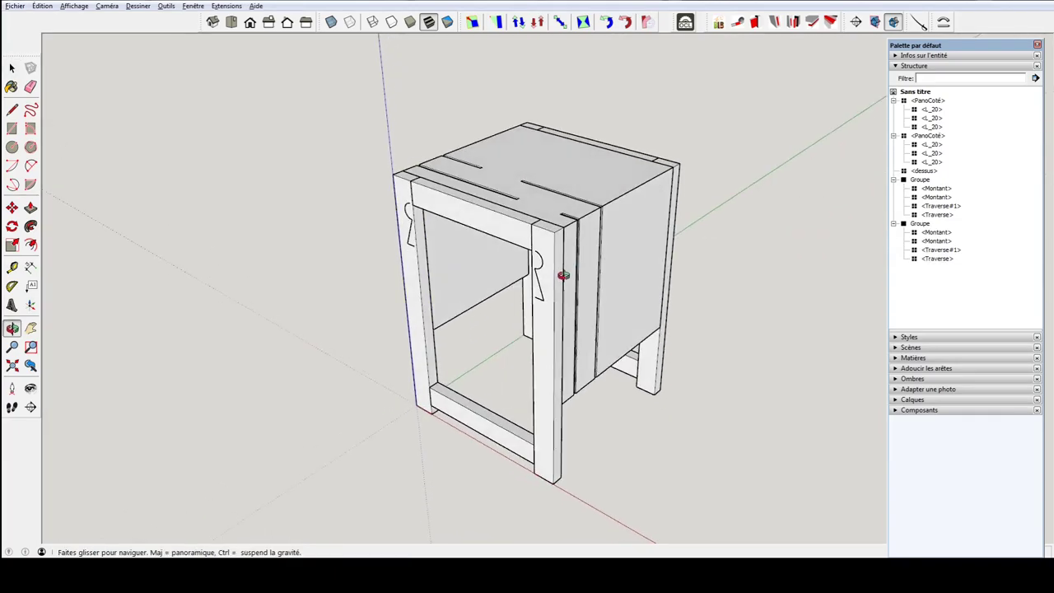
pyautogui.rightClick(566, 245)
pyautogui.click(570, 270)
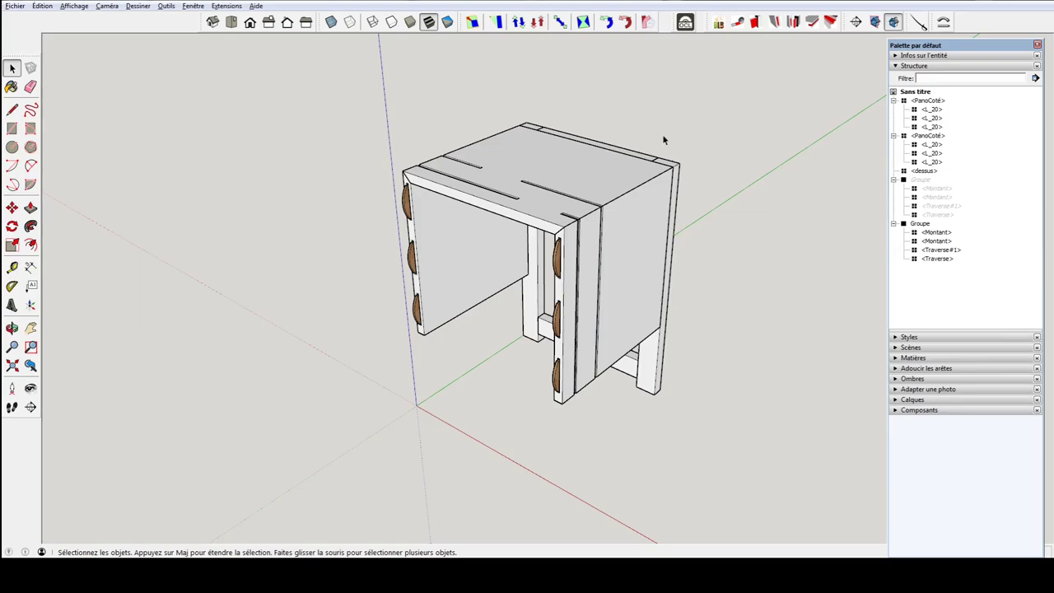
# - Explode the right-hand leg frame group into its separate parts
pyautogui.scroll(-2, 676, 136)
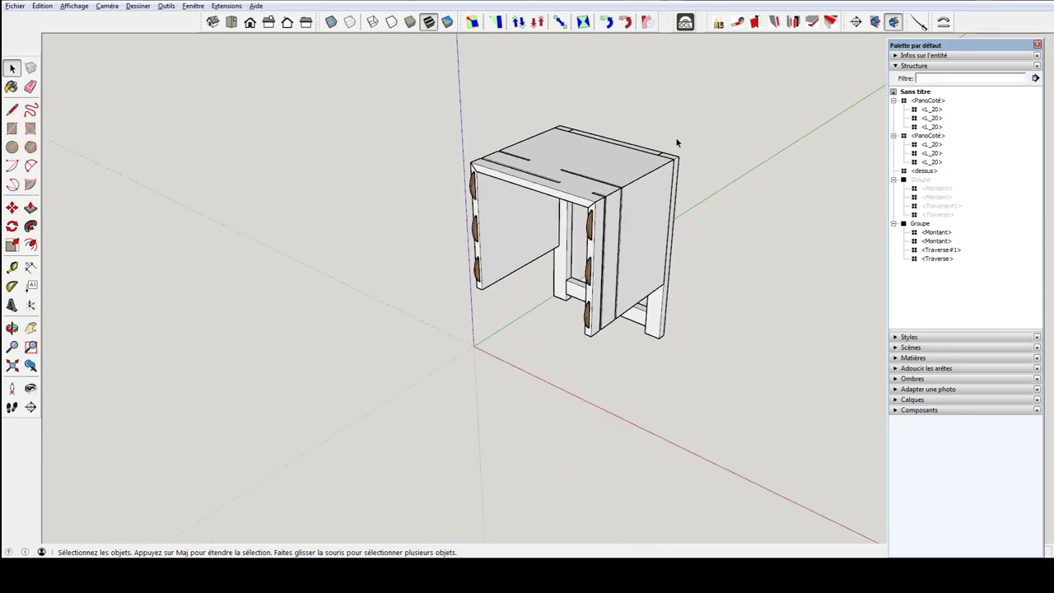
pyautogui.scroll(2, 675, 136)
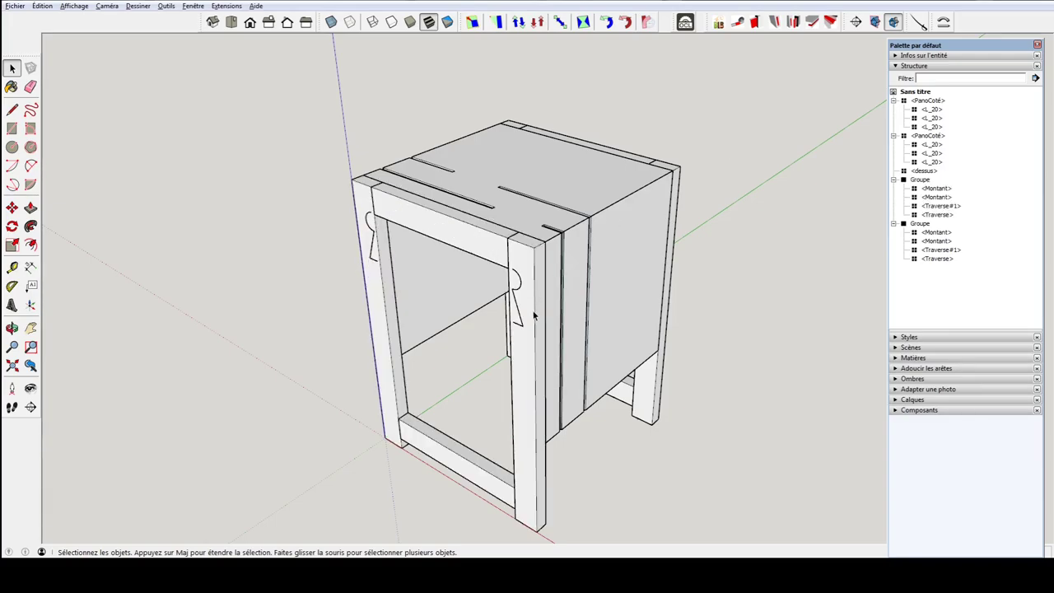
pyautogui.moveTo(529, 290); pyautogui.dragTo(400, 276, button='middle')
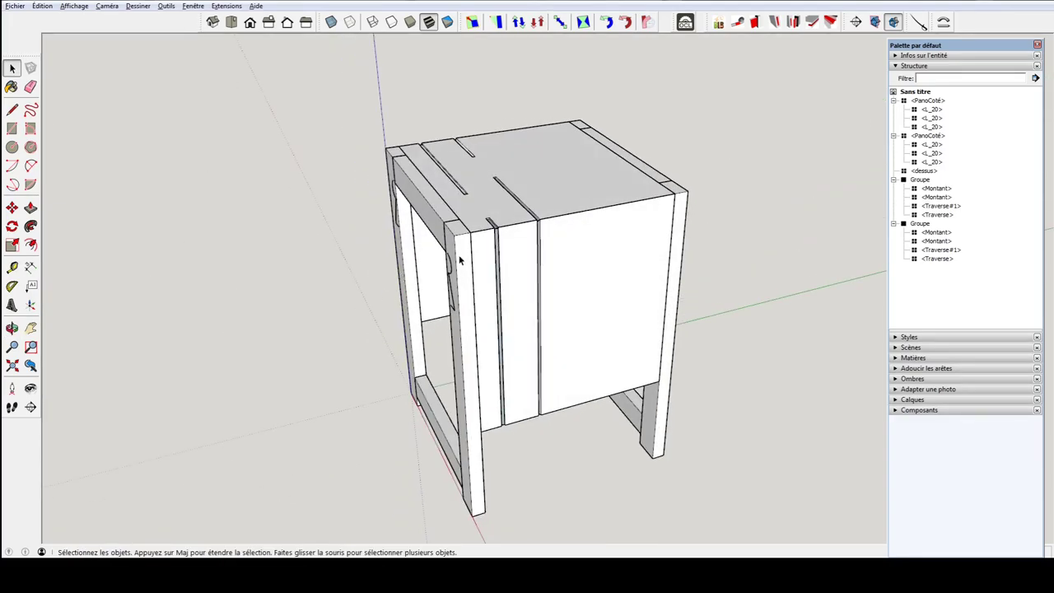
pyautogui.moveTo(686, 225); pyautogui.dragTo(681, 222, button='middle')
pyautogui.click(681, 222)
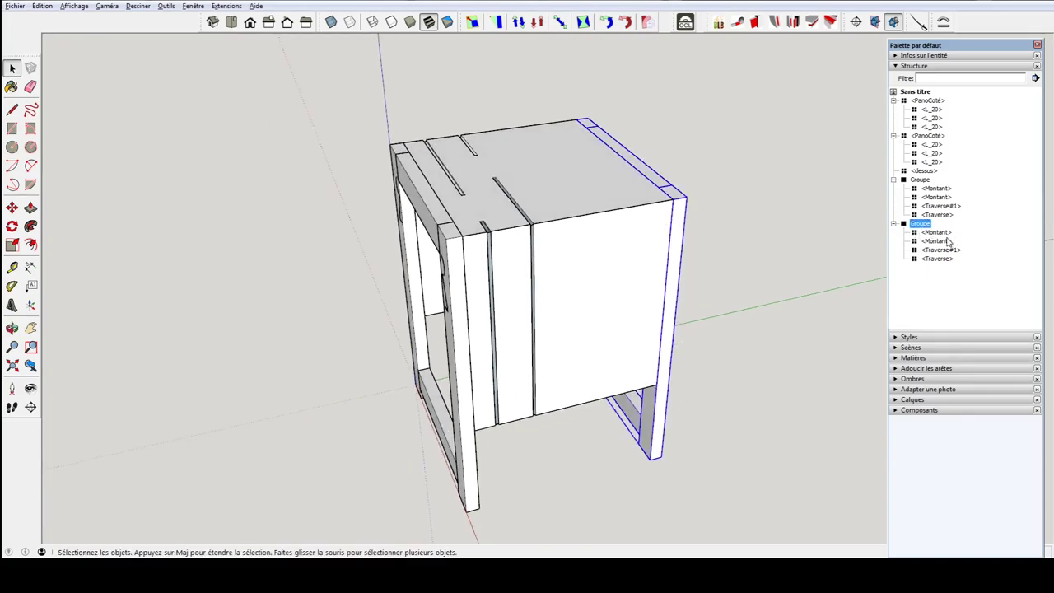
pyautogui.rightClick(673, 208)
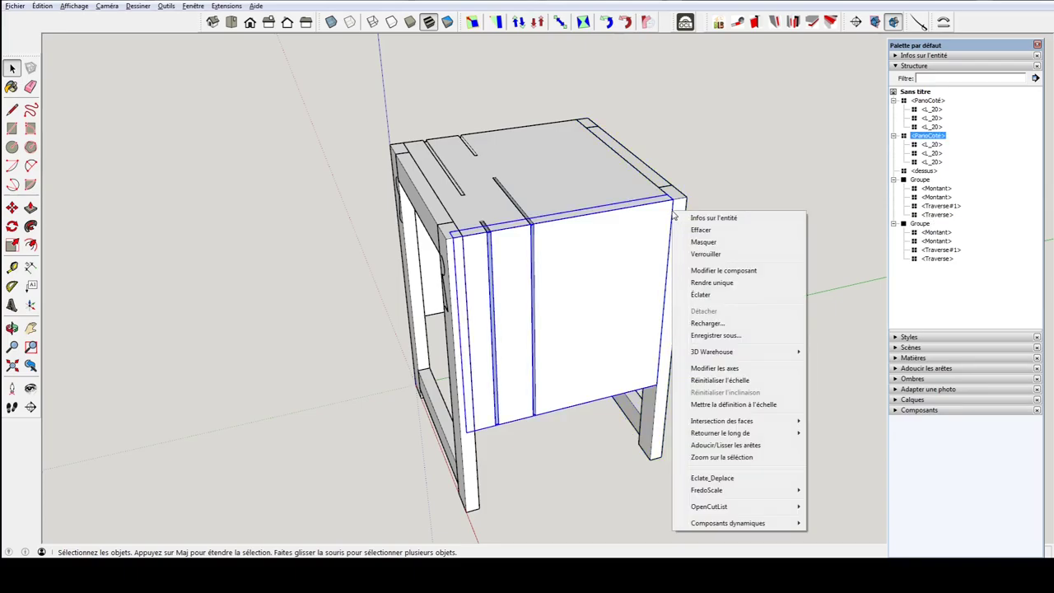
pyautogui.click(682, 212)
pyautogui.rightClick(681, 212)
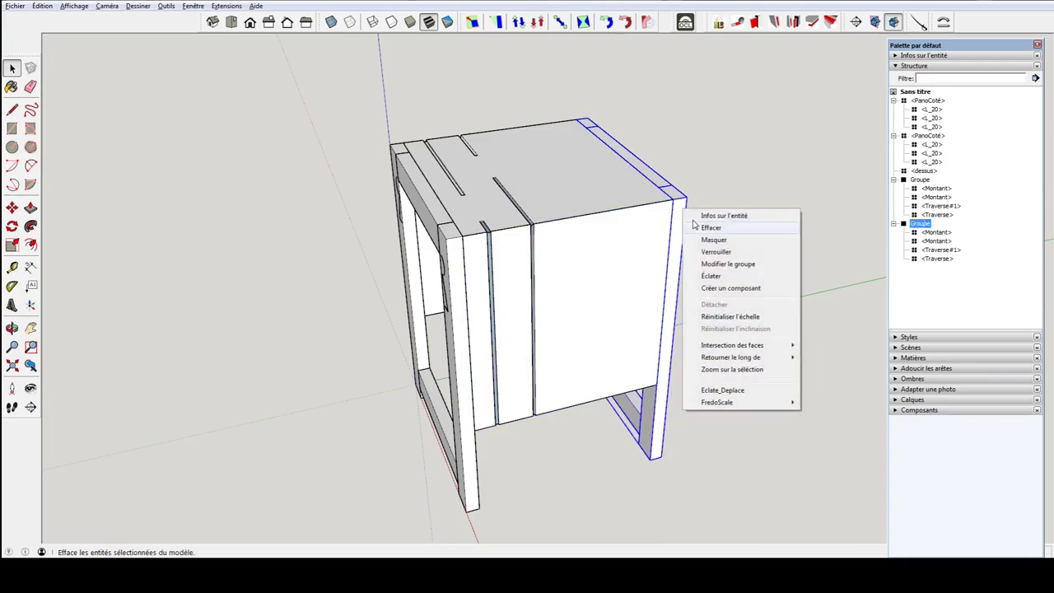
pyautogui.click(708, 275)
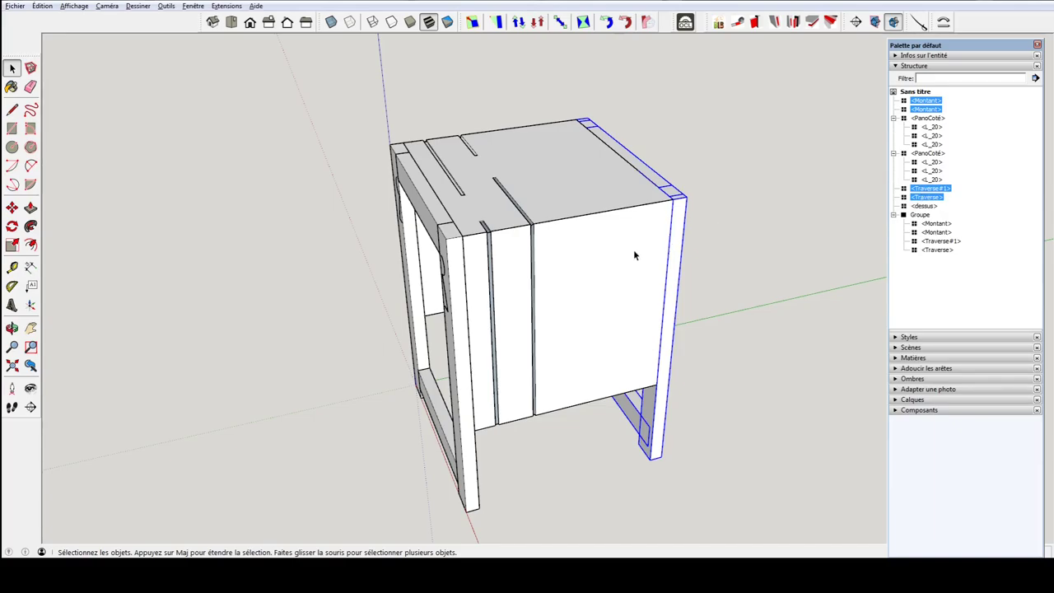
pyautogui.moveTo(634, 255)
pyautogui.mouseDown(button='middle')
pyautogui.moveTo(618, 230)
pyautogui.moveTo(570, 202)
pyautogui.mouseUp(button='middle')
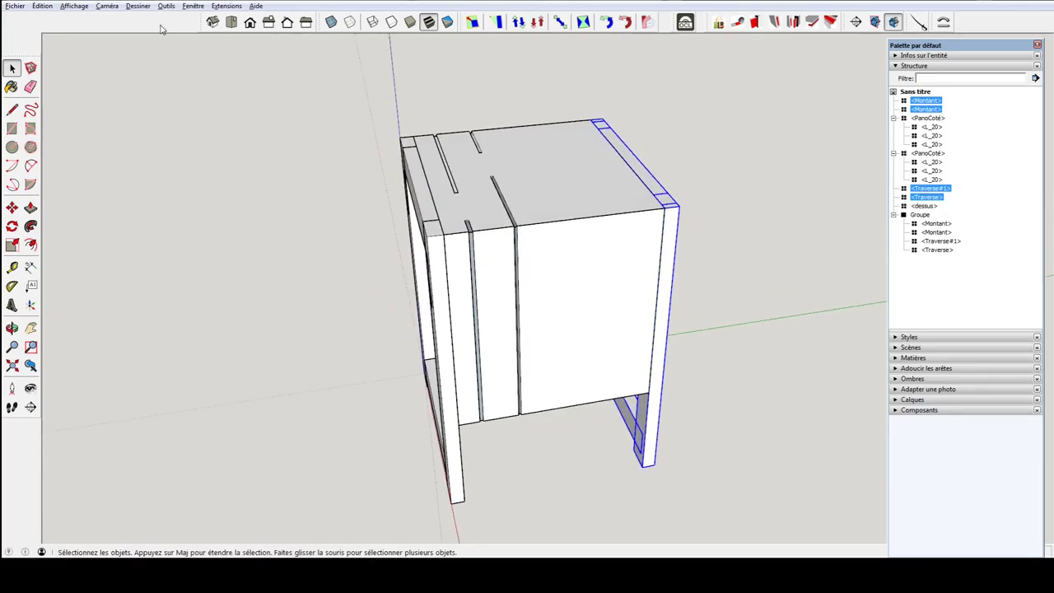
# - Place size-20 biscuits (8,0mm) along the front post edge using X-ray view
pyautogui.click(138, 6)
pyautogui.moveTo(159, 54)
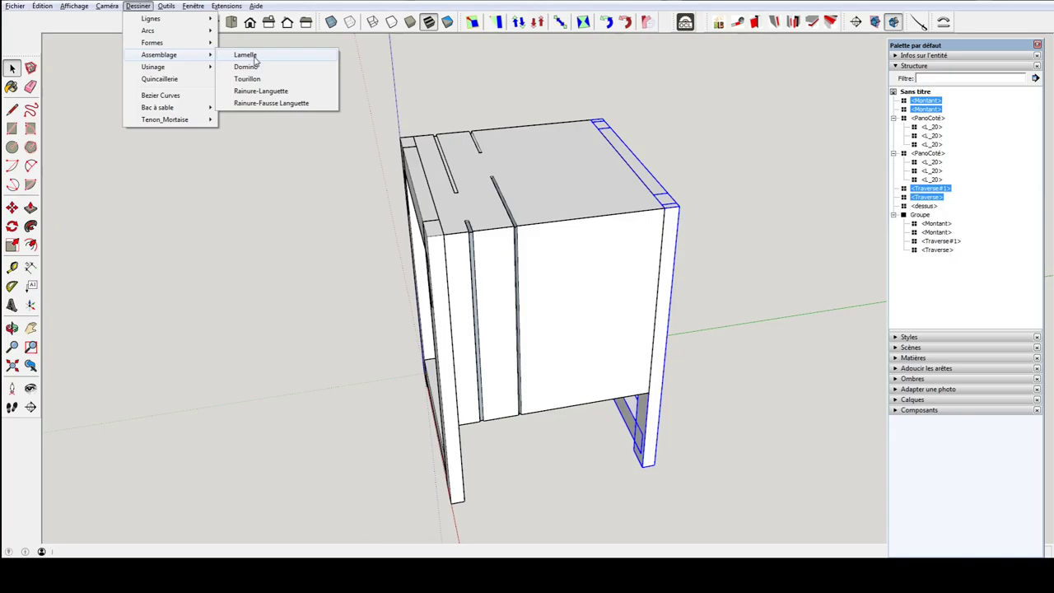
pyautogui.click(247, 56)
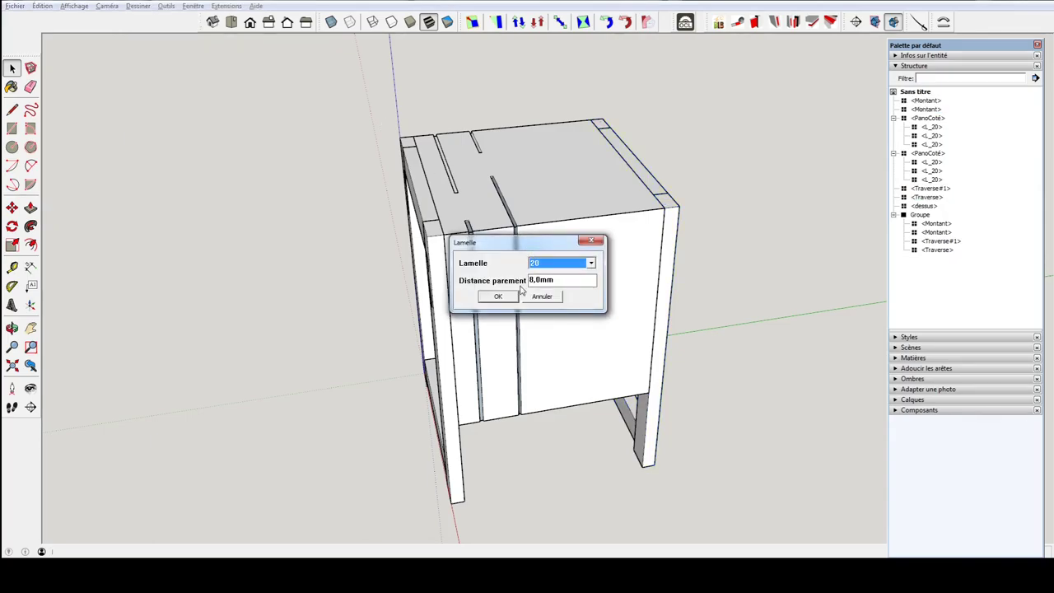
pyautogui.click(498, 296)
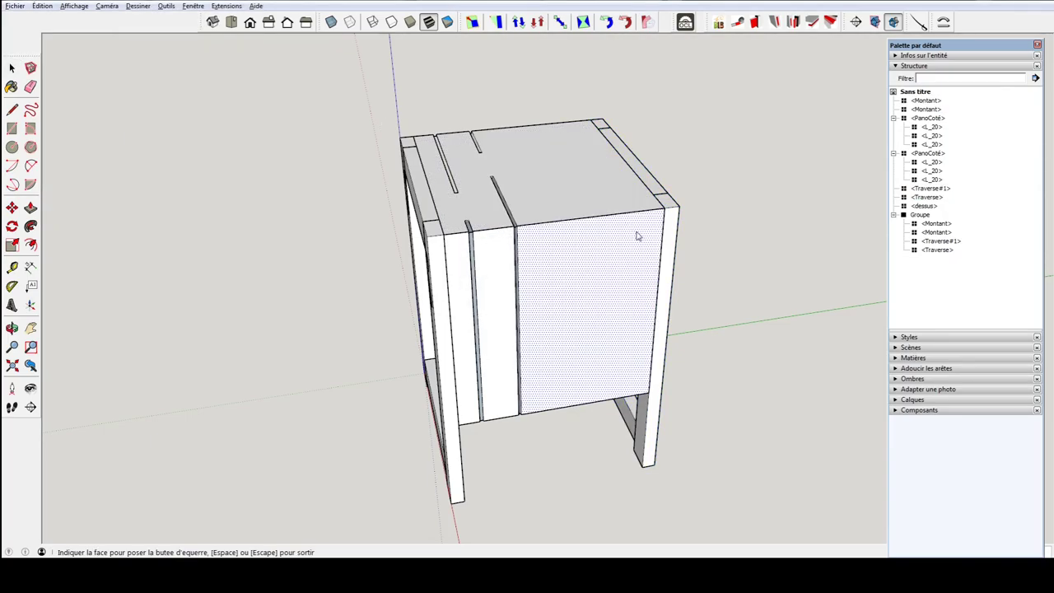
pyautogui.click(330, 21)
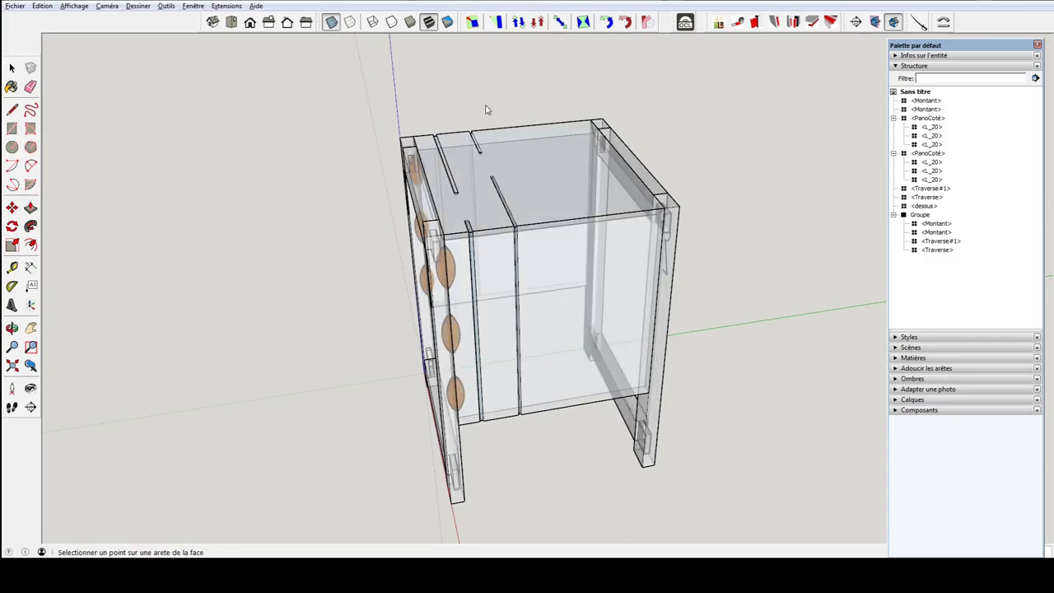
pyautogui.moveTo(631, 229); pyautogui.dragTo(577, 236, button='middle')
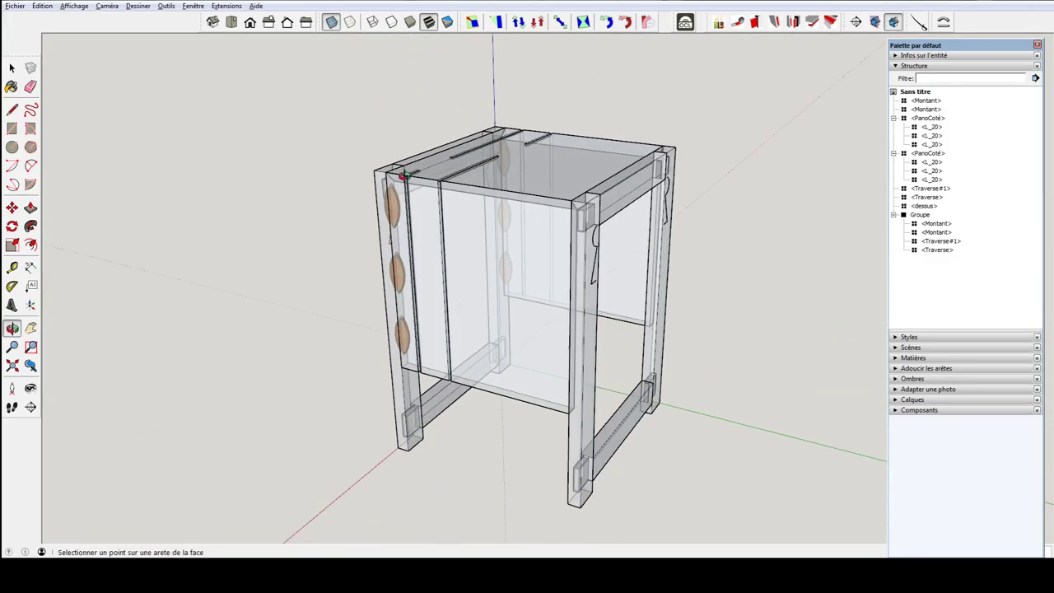
pyautogui.click(570, 220)
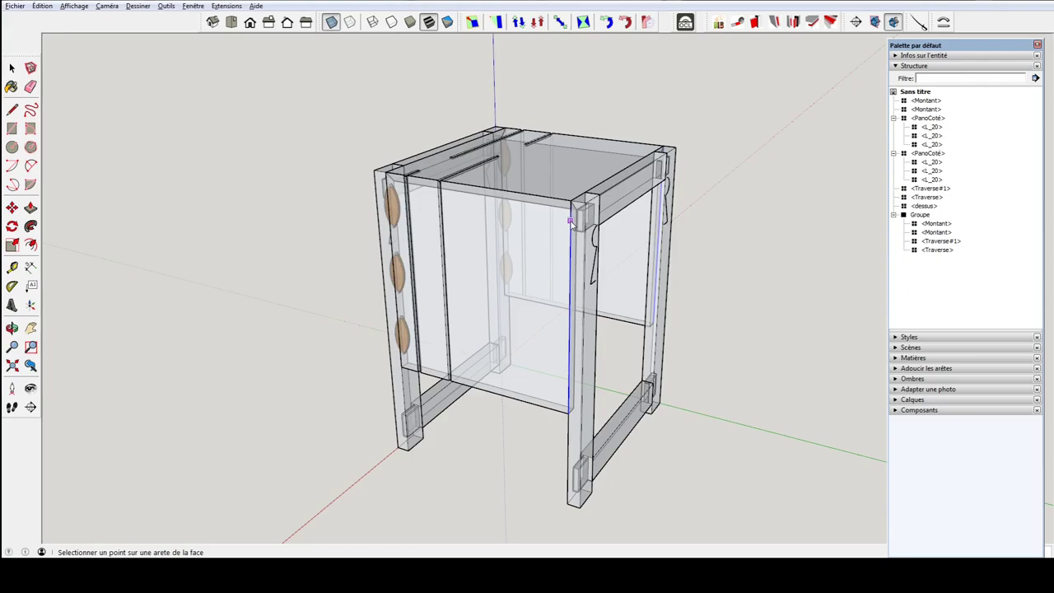
pyautogui.click(570, 221)
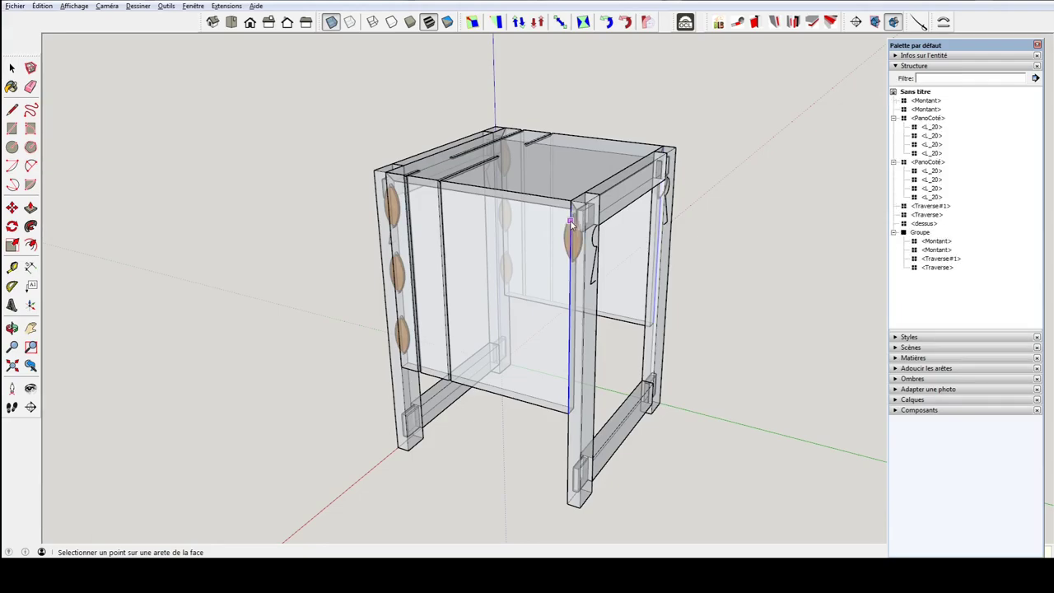
pyautogui.click(571, 226)
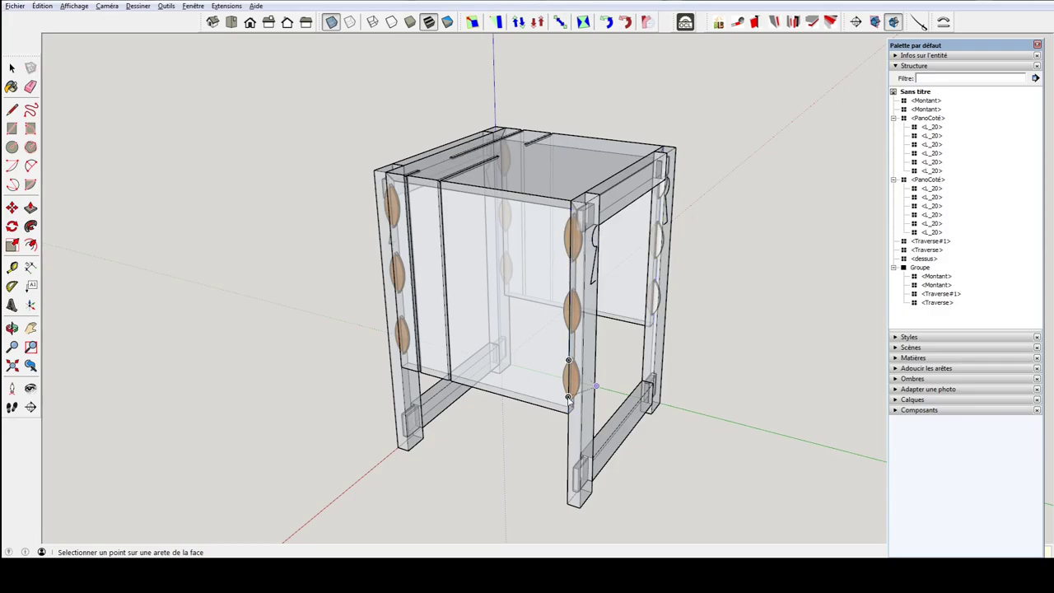
pyautogui.moveTo(568, 399)
pyautogui.mouseDown(button='middle')
pyautogui.moveTo(727, 379)
pyautogui.moveTo(701, 376)
pyautogui.moveTo(695, 257)
pyautogui.mouseUp(button='middle')
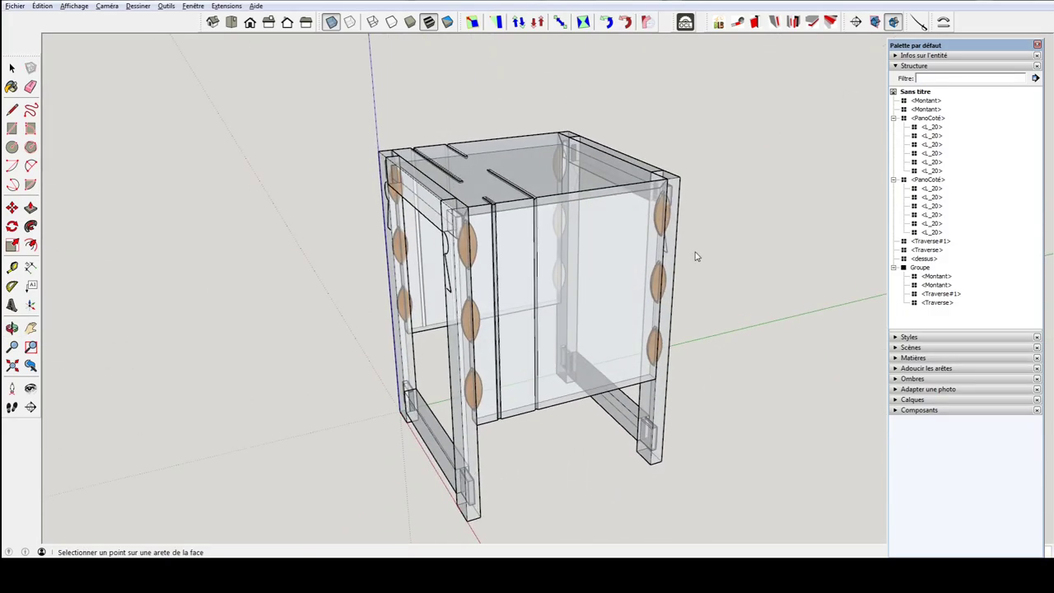
pyautogui.click(330, 23)
# - Orbit and zoom in on the leg posts carrying the keyhole marks
pyautogui.press('space')
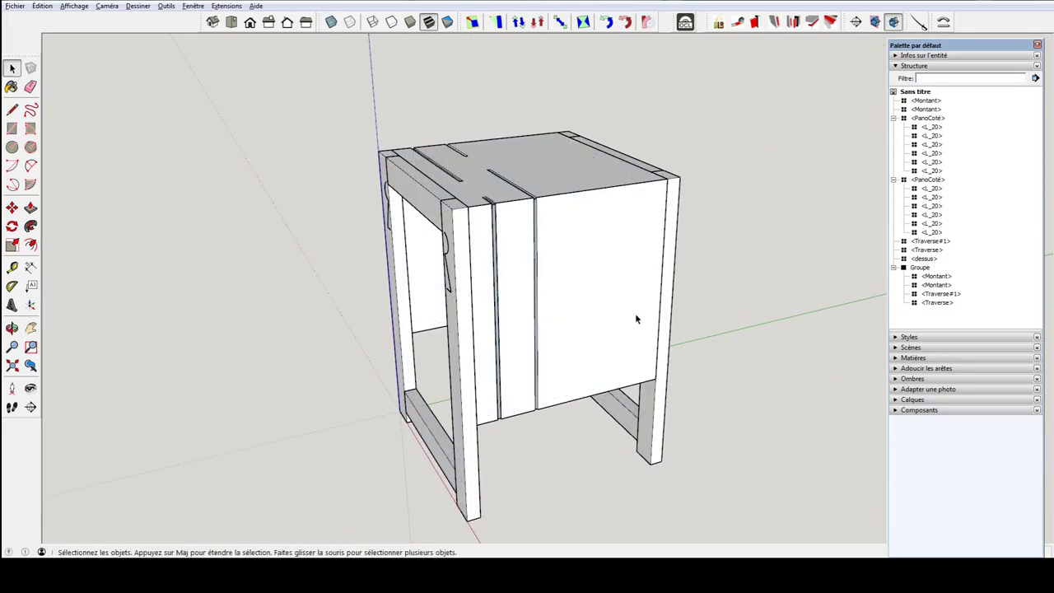
pyautogui.moveTo(659, 219)
pyautogui.mouseDown(button='middle')
pyautogui.moveTo(736, 287)
pyautogui.moveTo(696, 210)
pyautogui.mouseUp(button='middle')
pyautogui.moveTo(676, 286)
pyautogui.mouseDown(button='middle')
pyautogui.moveTo(381, 284)
pyautogui.moveTo(115, 198)
pyautogui.moveTo(700, 287)
pyautogui.moveTo(336, 275)
pyautogui.moveTo(382, 206)
pyautogui.mouseUp(button='middle')
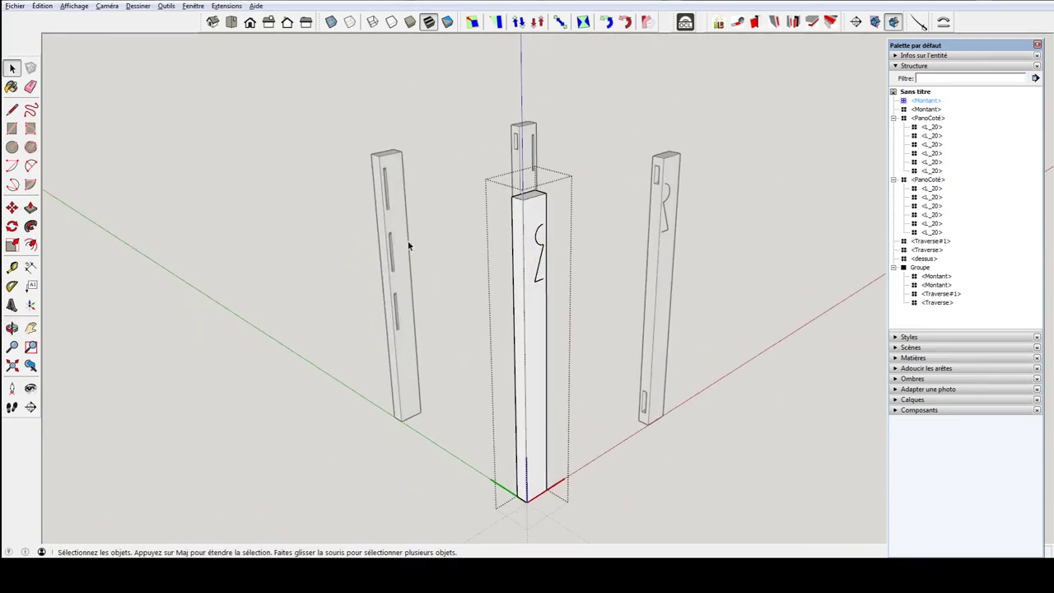
pyautogui.moveTo(408, 244); pyautogui.dragTo(404, 357, button='middle')
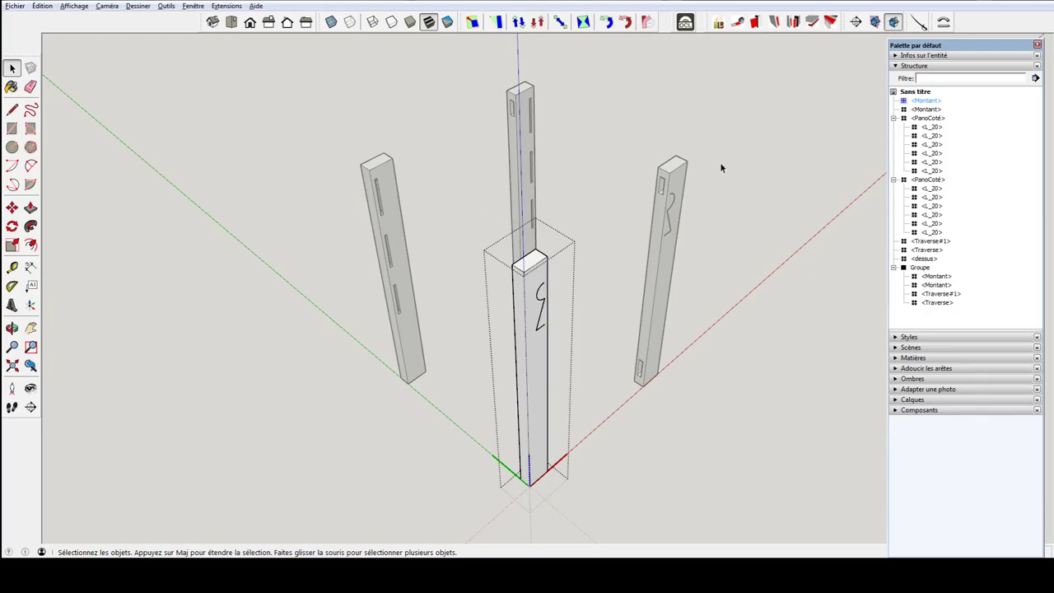
pyautogui.moveTo(708, 208)
pyautogui.mouseDown(button='middle')
pyautogui.moveTo(744, 235)
pyautogui.moveTo(858, 179)
pyautogui.moveTo(530, 195)
pyautogui.moveTo(680, 191)
pyautogui.moveTo(291, 167)
pyautogui.moveTo(653, 205)
pyautogui.moveTo(651, 195)
pyautogui.moveTo(812, 195)
pyautogui.moveTo(400, 188)
pyautogui.moveTo(622, 150)
pyautogui.mouseUp(button='middle')
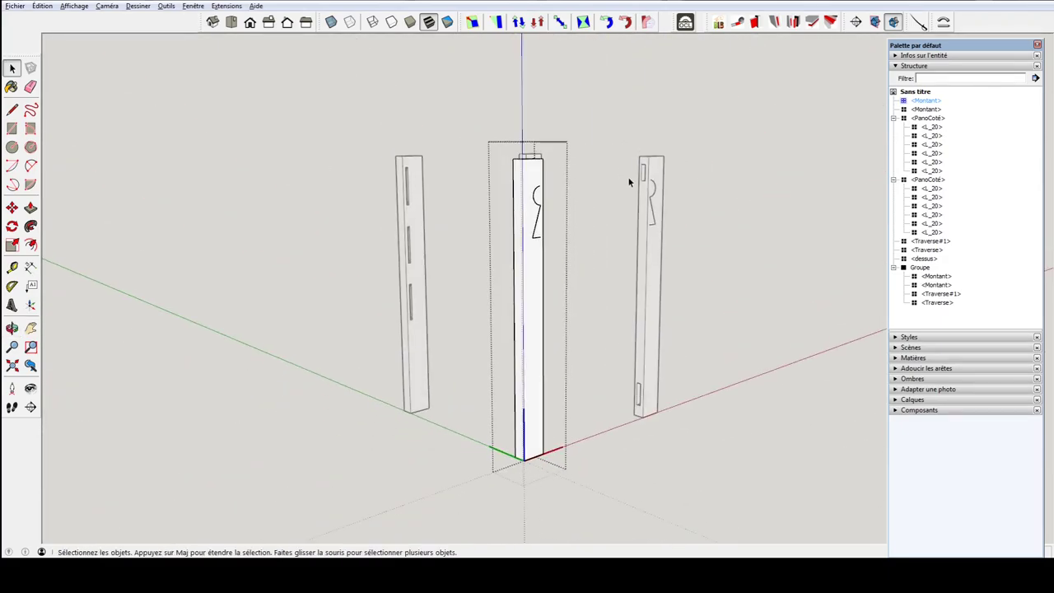
pyautogui.scroll(2, 628, 182)
pyautogui.scroll(2, 557, 197)
pyautogui.scroll(2, 535, 183)
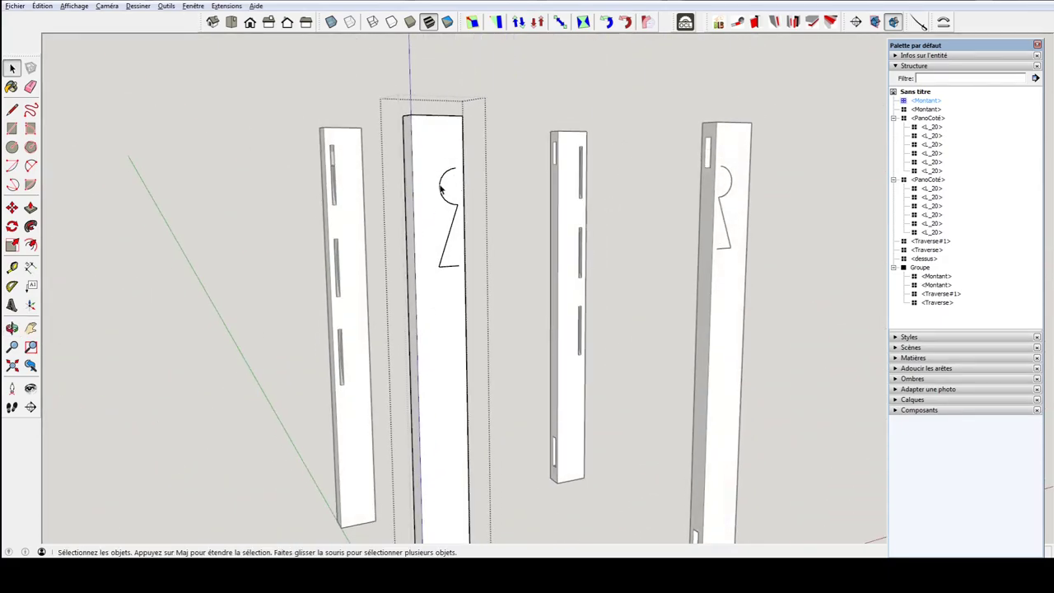
# - Erase the keyhole arc, slanted line and base segment, then exit the post component
pyautogui.press('r')
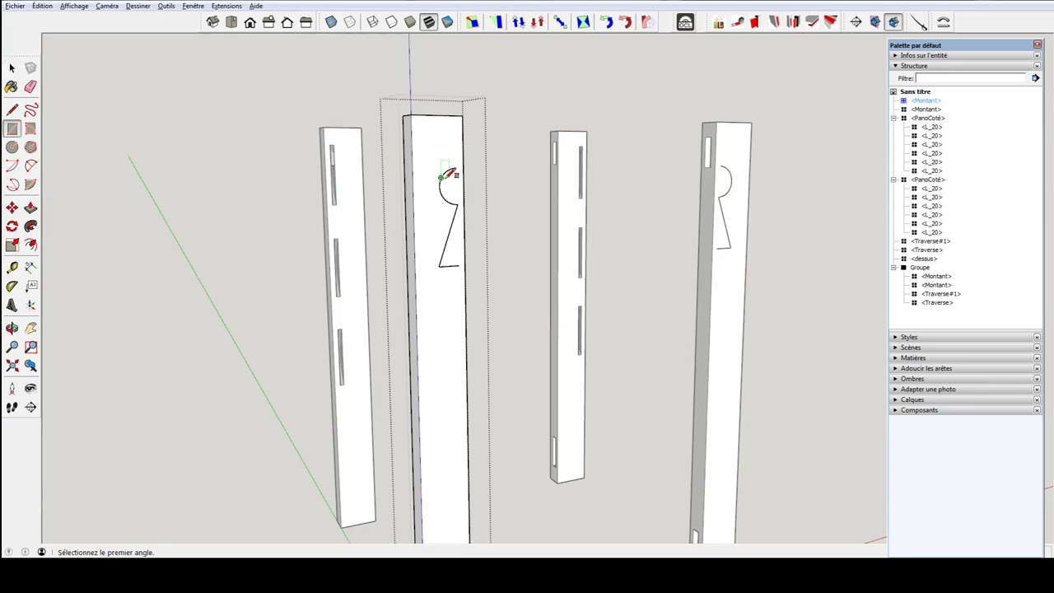
pyautogui.press('e')
pyautogui.click(445, 175)
pyautogui.click(457, 212)
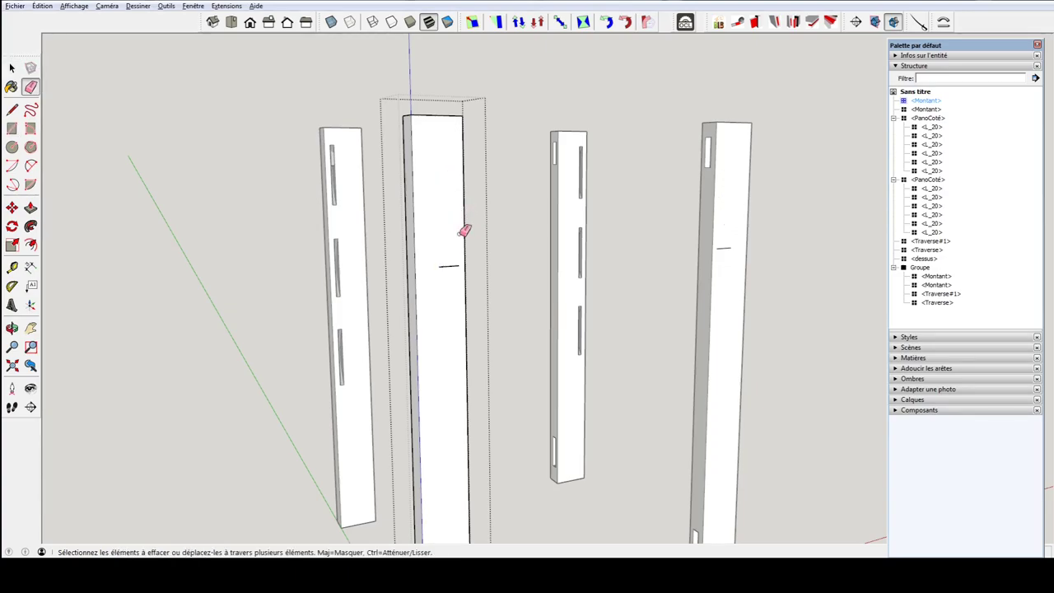
pyautogui.click(448, 265)
pyautogui.press('space')
pyautogui.click(263, 226)
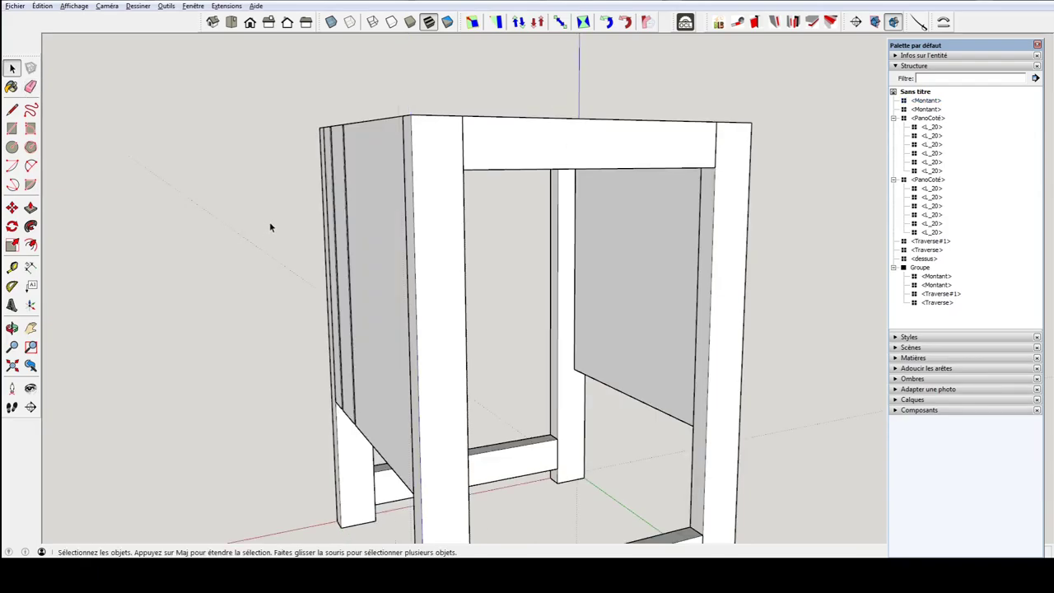
pyautogui.scroll(-5, 269, 221)
# - Show the whole stool and bring up the Couleurs library in the Materials tray
pyautogui.moveTo(269, 222)
pyautogui.mouseDown(button='middle')
pyautogui.moveTo(560, 315)
pyautogui.moveTo(367, 217)
pyautogui.moveTo(763, 216)
pyautogui.mouseUp(button='middle')
pyautogui.click(895, 67)
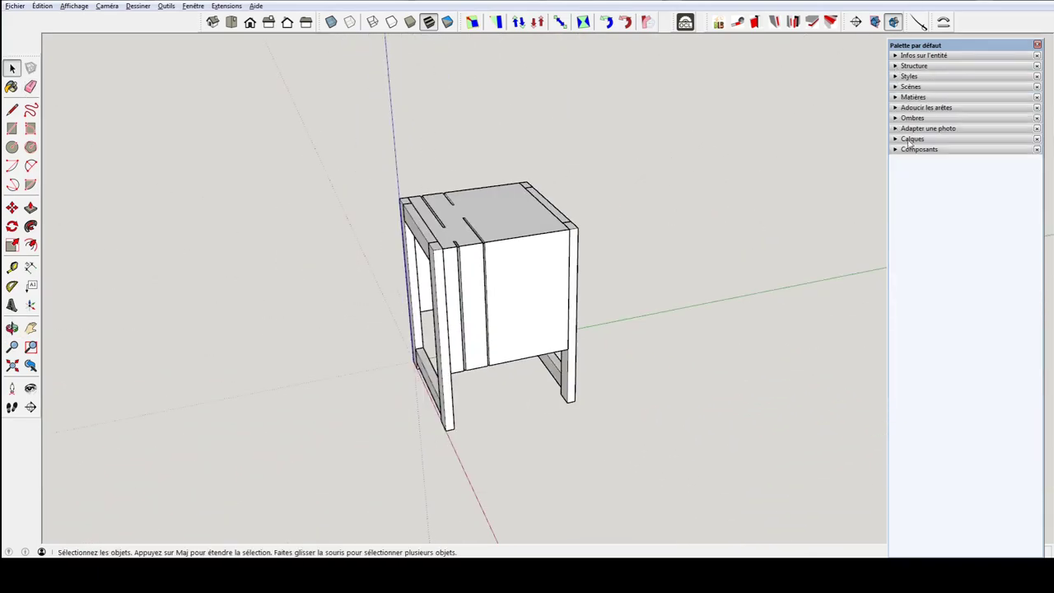
pyautogui.click(896, 98)
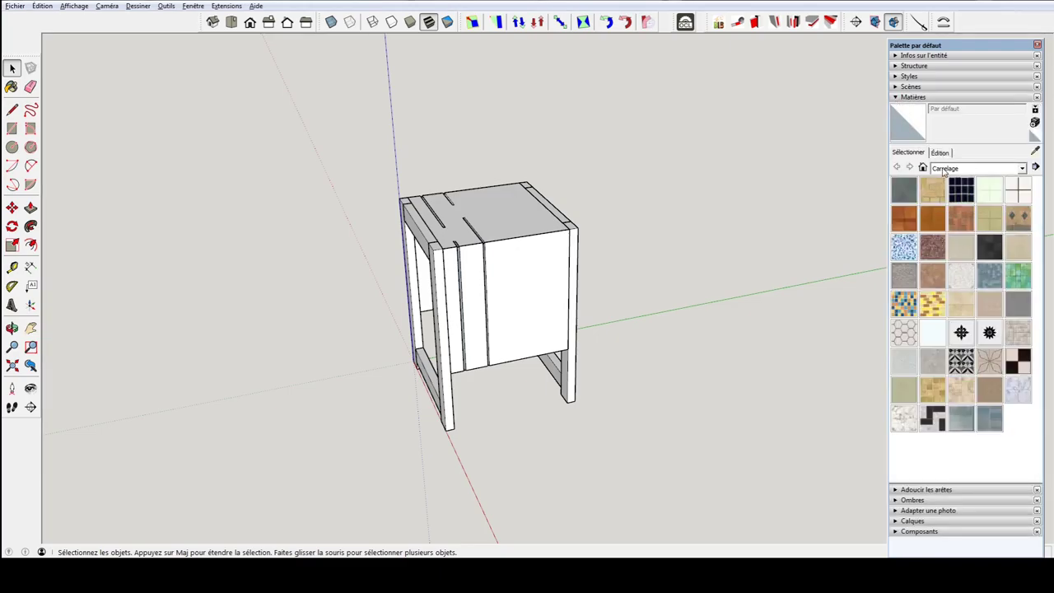
pyautogui.click(945, 169)
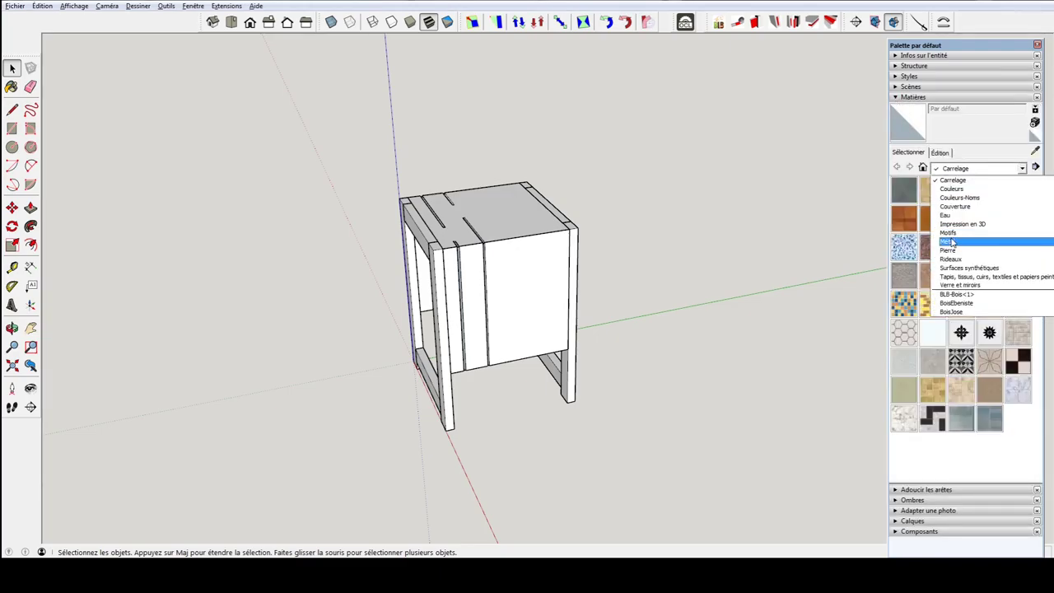
pyautogui.click(950, 189)
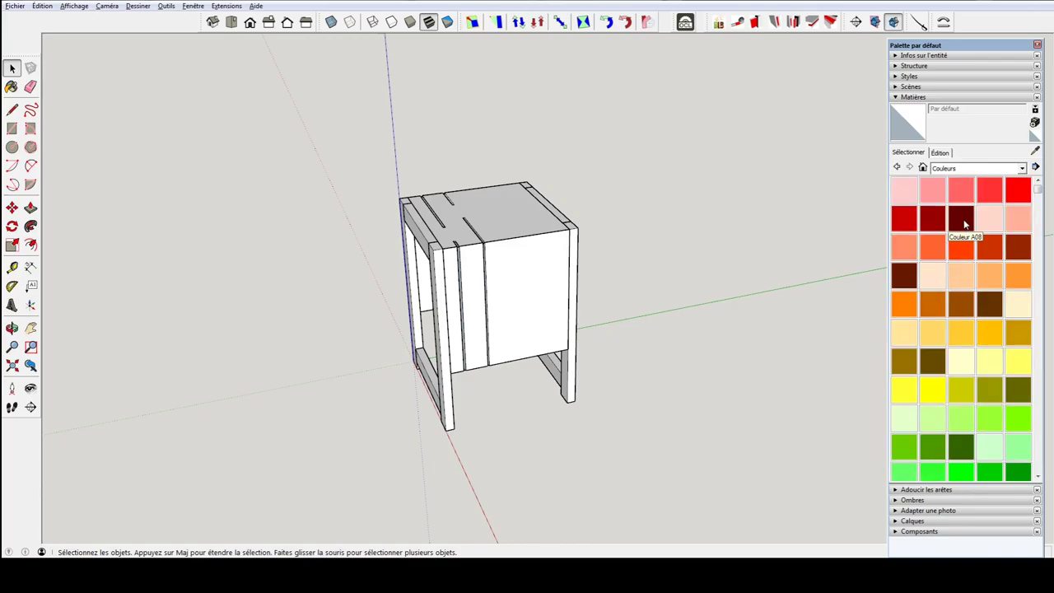
# - Paint the stool's top, front and side panels pink with Couleur A02
pyautogui.click(960, 224)
pyautogui.click(503, 224)
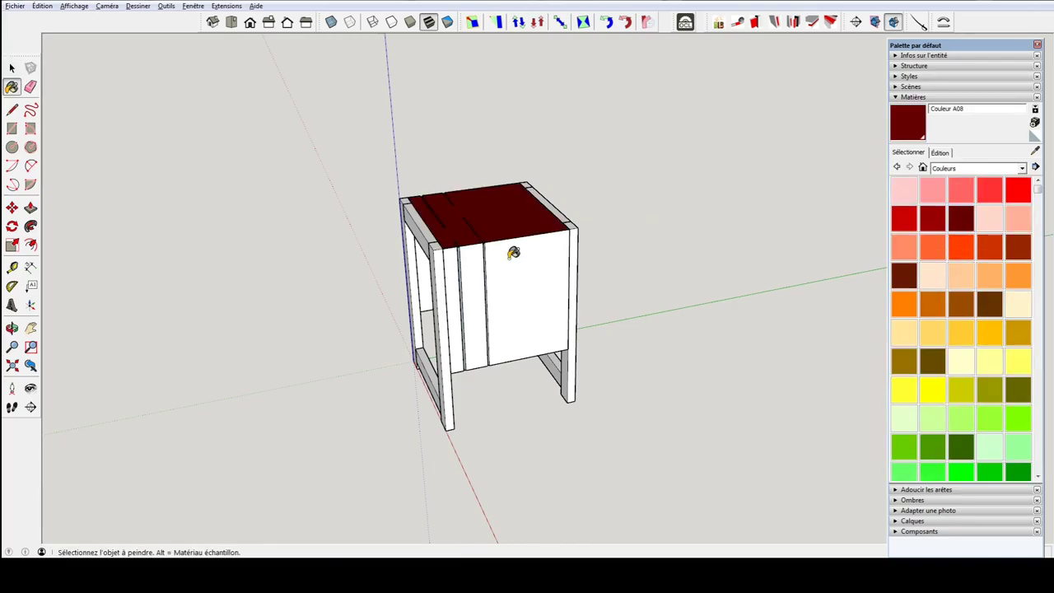
pyautogui.click(512, 252)
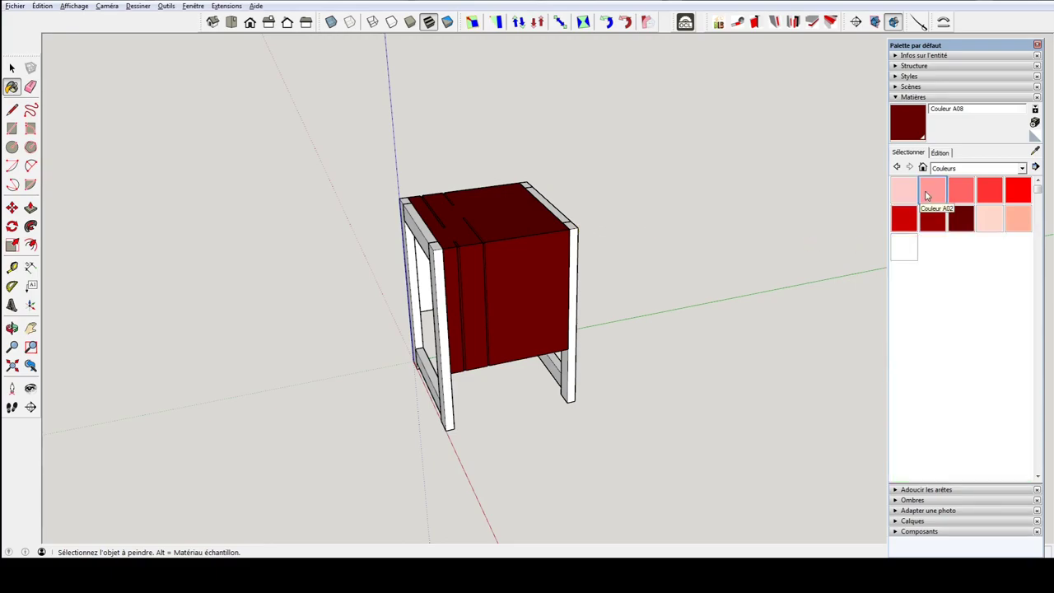
pyautogui.click(932, 190)
pyautogui.click(528, 257)
pyautogui.click(521, 216)
pyautogui.moveTo(526, 218); pyautogui.dragTo(539, 286, button='middle')
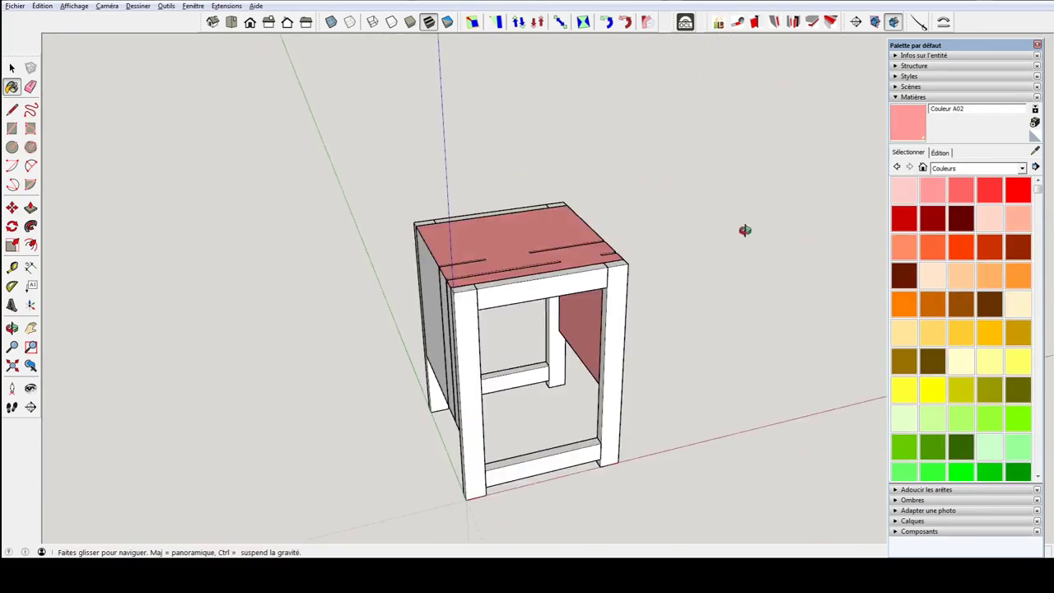
pyautogui.click(452, 298)
pyautogui.moveTo(623, 249); pyautogui.dragTo(539, 224, button='middle')
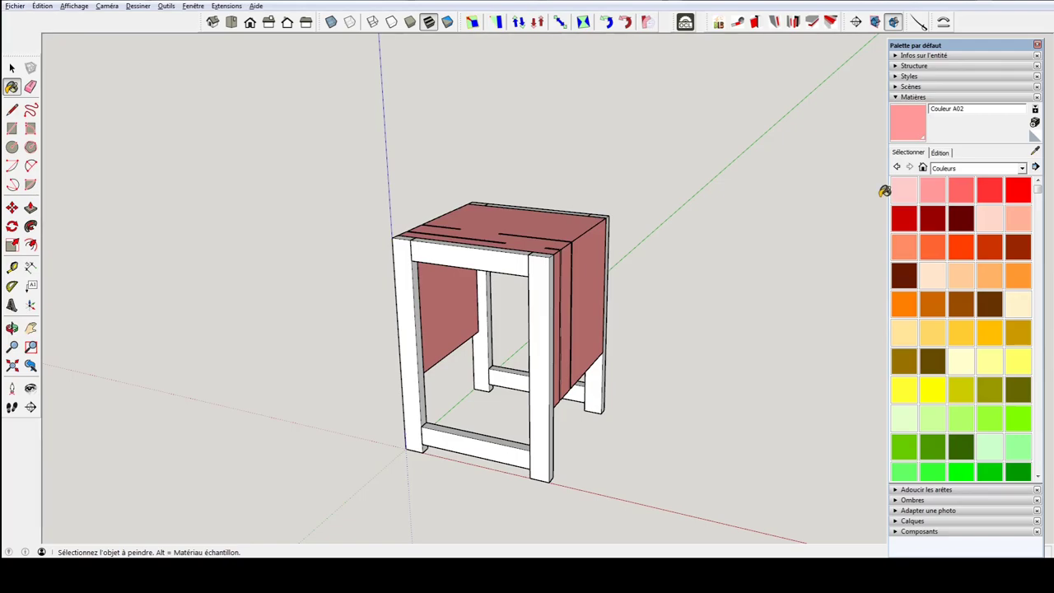
# - Paint the front leg frame with HetreH beech from the BoisJose library
pyautogui.click(980, 169)
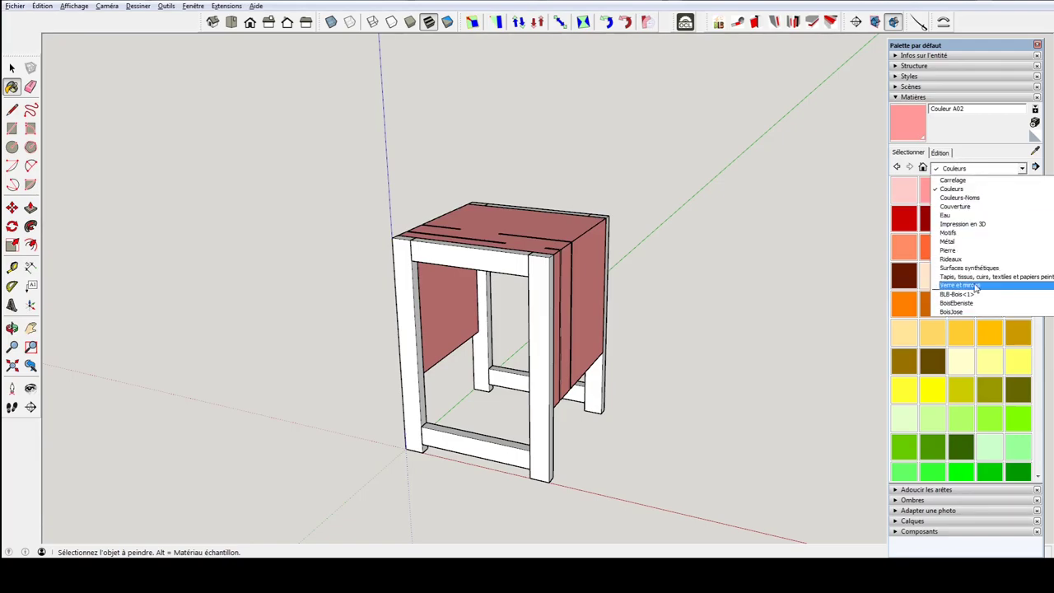
pyautogui.click(961, 313)
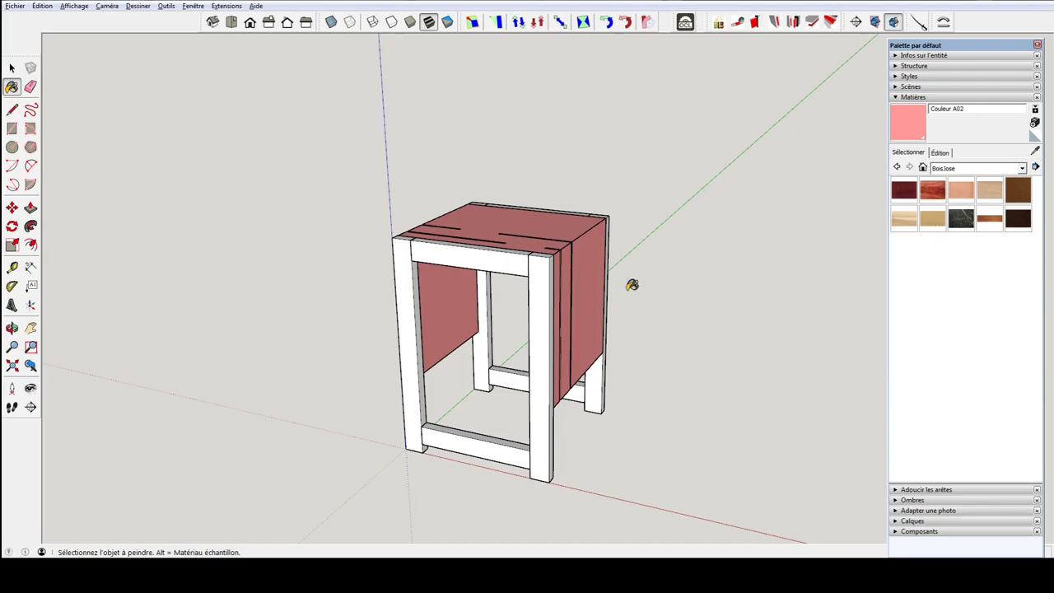
pyautogui.click(521, 260)
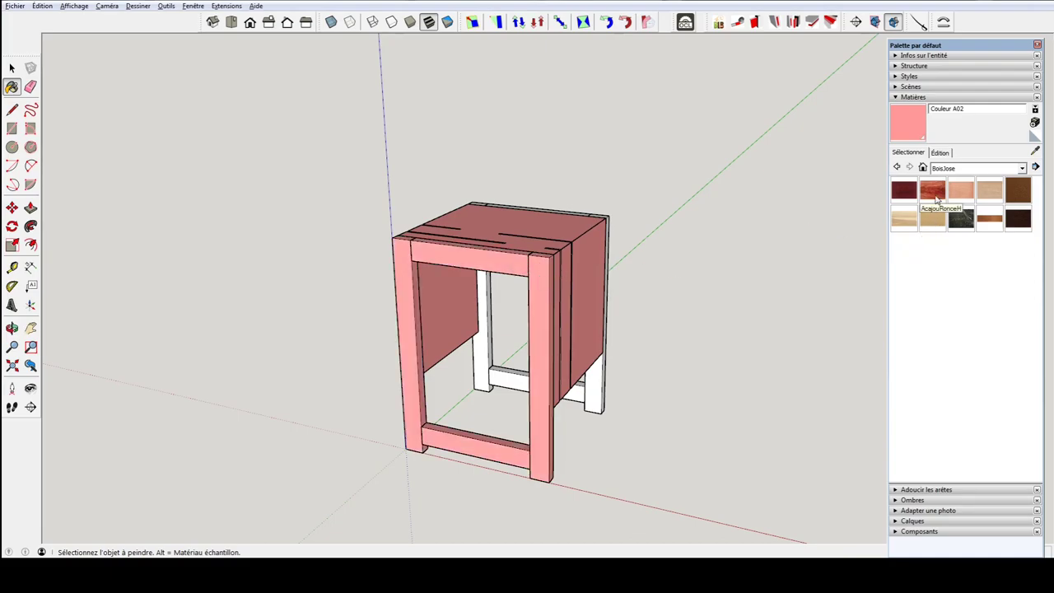
pyautogui.click(932, 217)
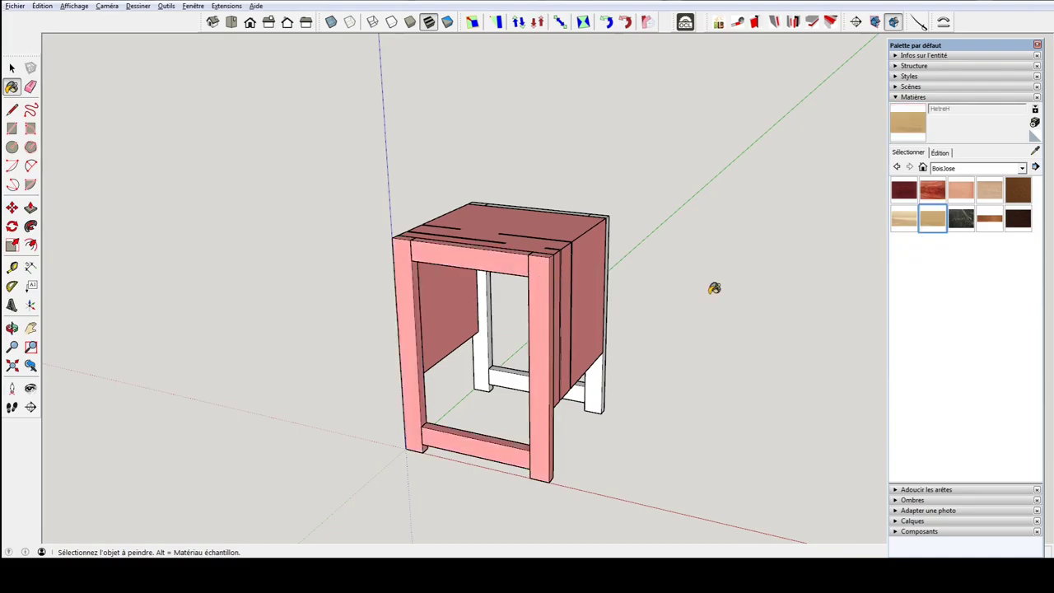
pyautogui.click(535, 292)
# - Paint the top rail, rear leg, lower side rail and front right leg in HetreH
pyautogui.moveTo(535, 292)
pyautogui.mouseDown(button='middle')
pyautogui.moveTo(337, 243)
pyautogui.moveTo(535, 224)
pyautogui.mouseUp(button='middle')
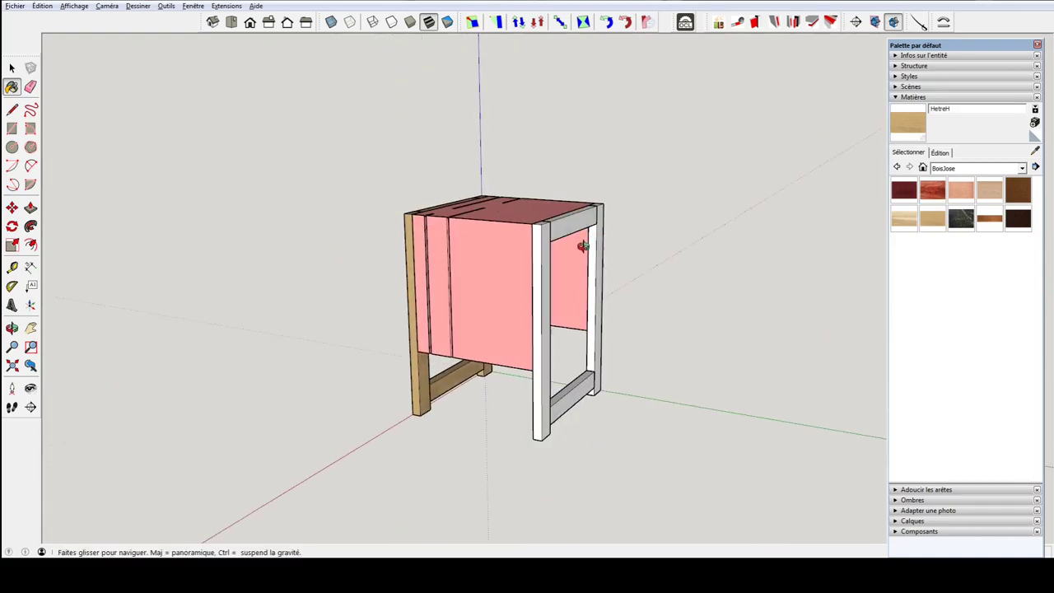
pyautogui.click(544, 224)
pyautogui.click(612, 247)
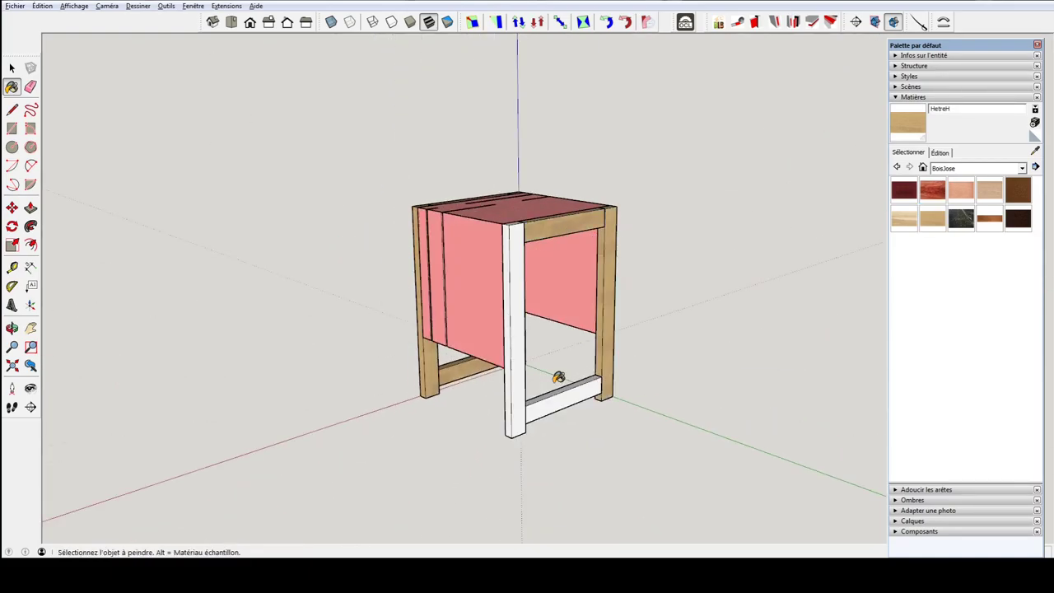
pyautogui.click(560, 390)
pyautogui.click(518, 368)
pyautogui.moveTo(519, 368)
pyautogui.mouseDown(button='middle')
pyautogui.moveTo(565, 313)
pyautogui.moveTo(729, 343)
pyautogui.mouseUp(button='middle')
pyautogui.scroll(3, 615, 308)
pyautogui.scroll(2, 602, 288)
pyautogui.scroll(-2, 602, 290)
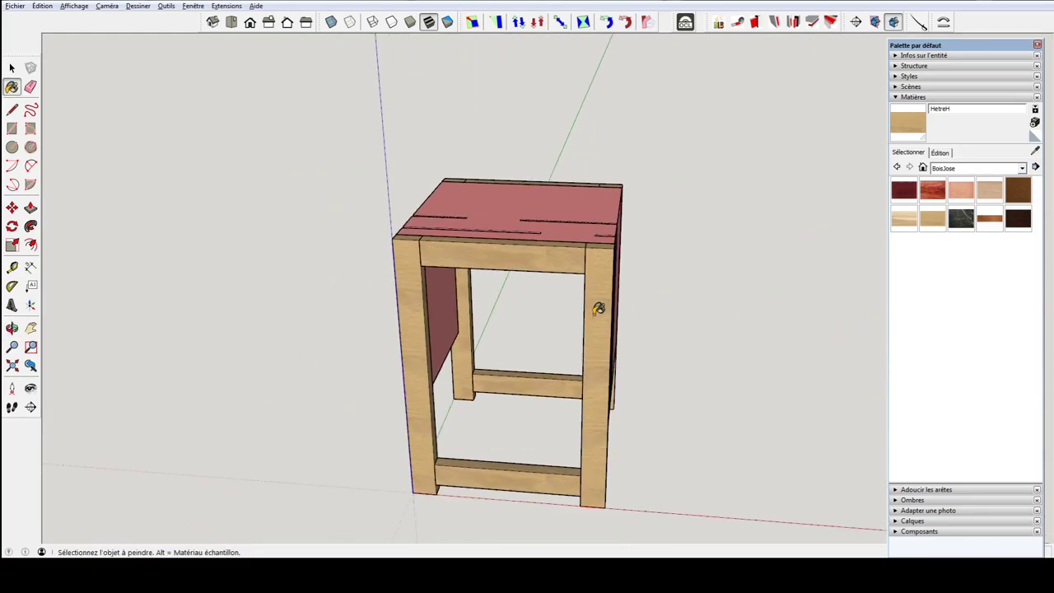
# - In OpenCutList's Matières, rename the Hetre material to lamelle
pyautogui.click(685, 21)
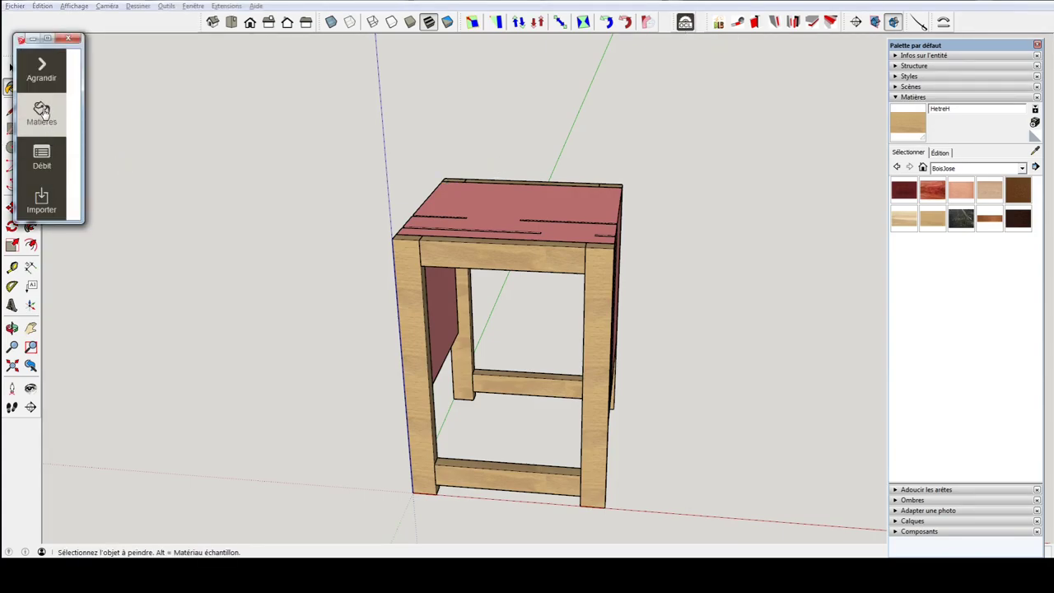
pyautogui.click(42, 113)
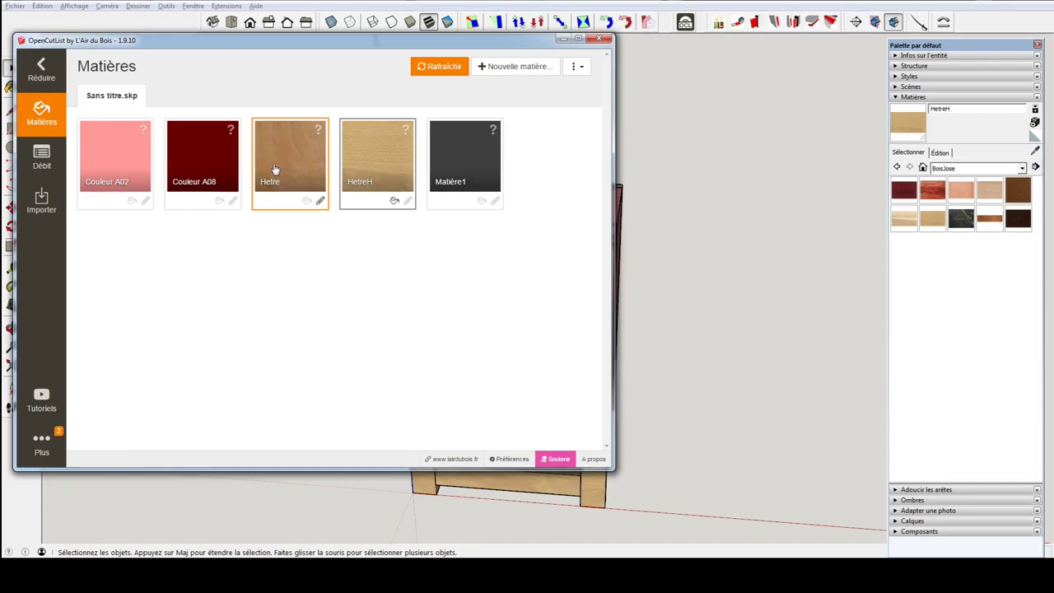
pyautogui.click(306, 204)
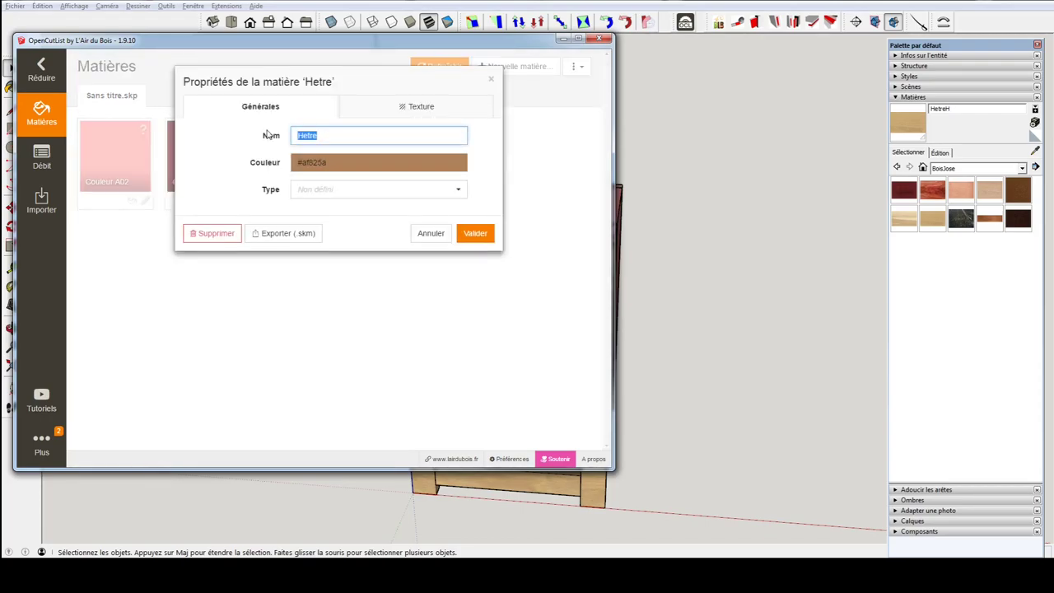
pyautogui.write('lamelle')
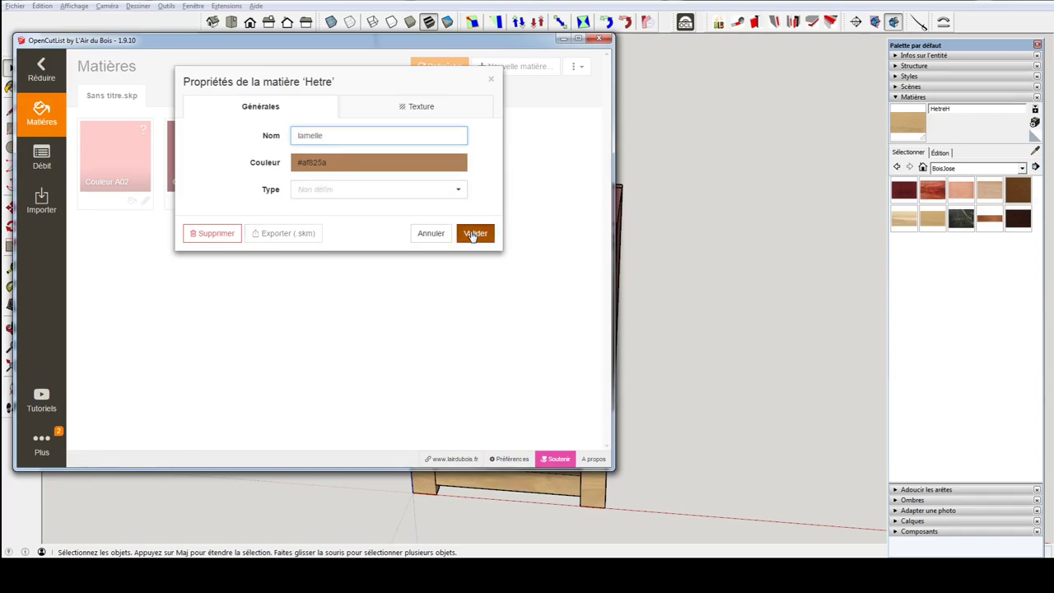
pyautogui.click(475, 233)
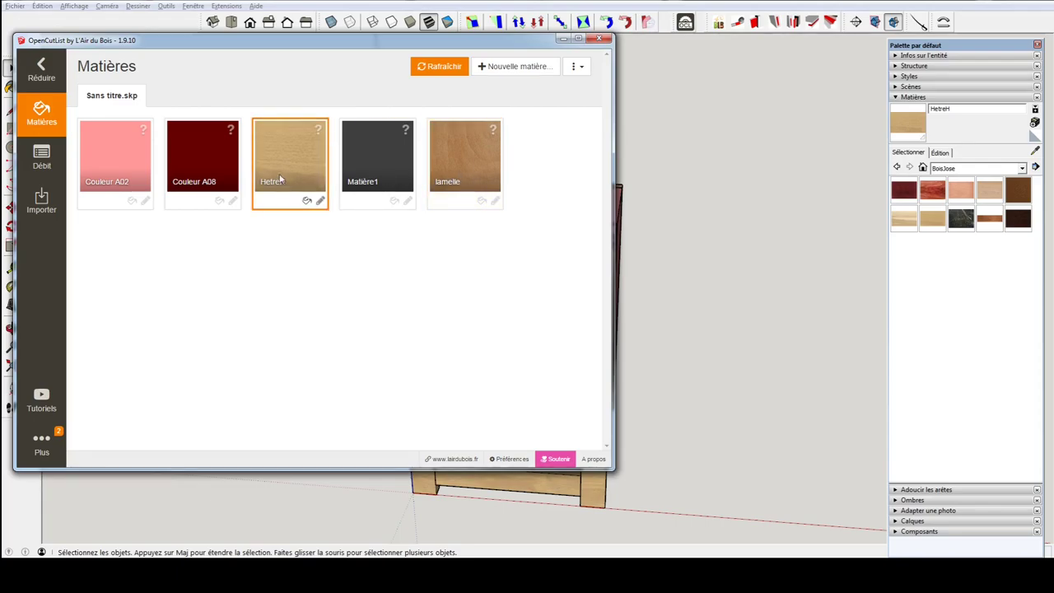
# - Rename HetreH to Hetre Massif and set its type to Bois massif
pyautogui.click(288, 180)
pyautogui.write('Hetre Ma')
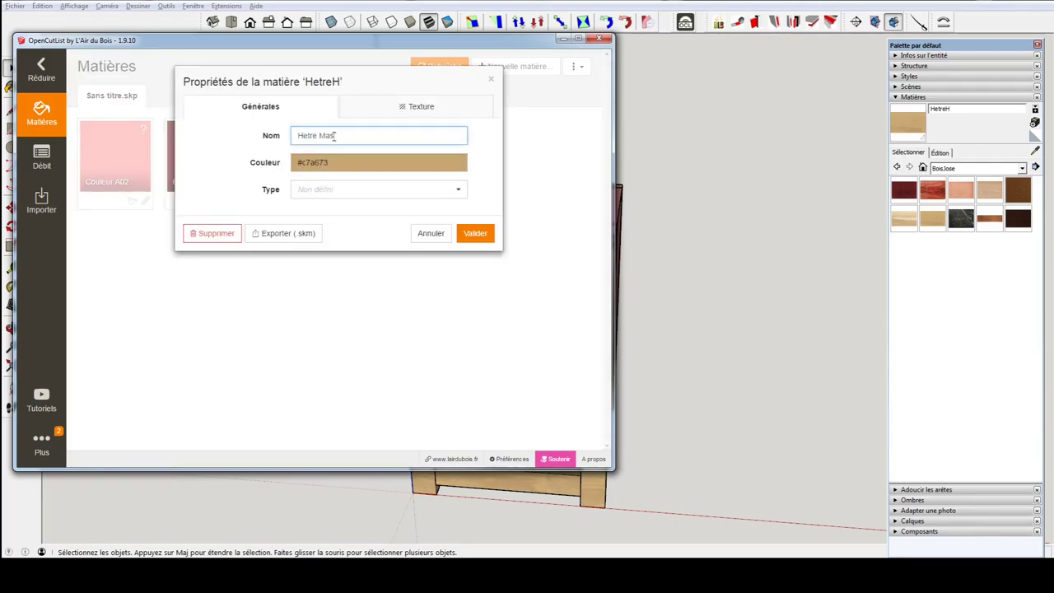
pyautogui.write('ssif')
pyautogui.click(356, 194)
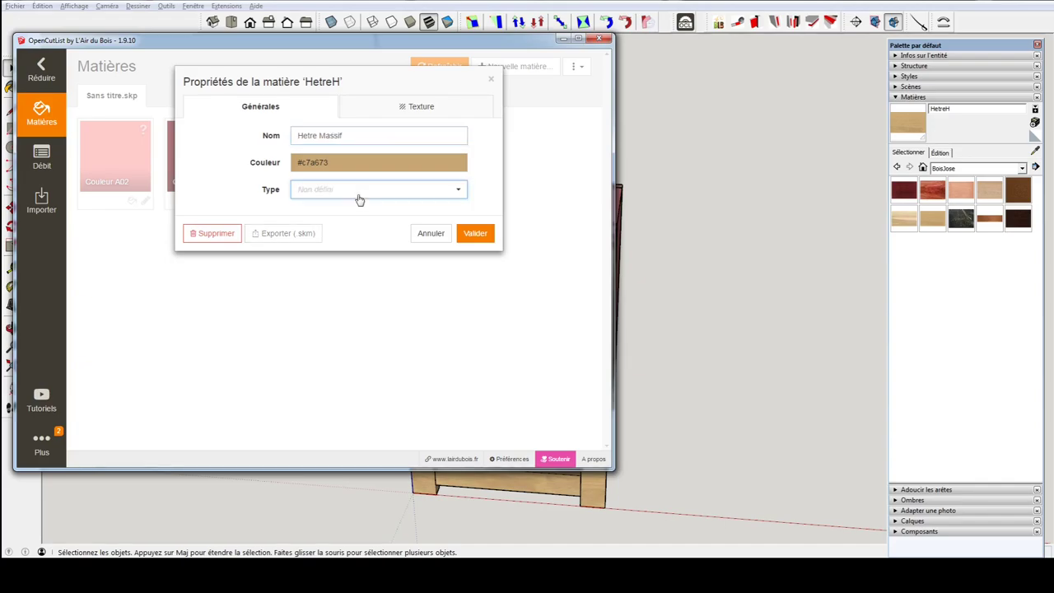
pyautogui.click(339, 227)
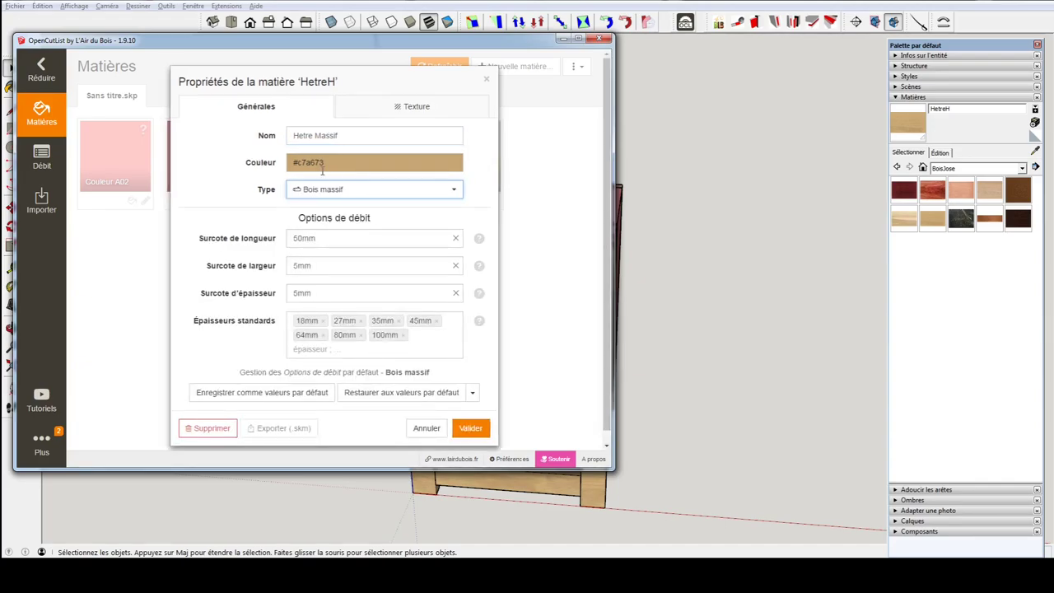
pyautogui.click(411, 106)
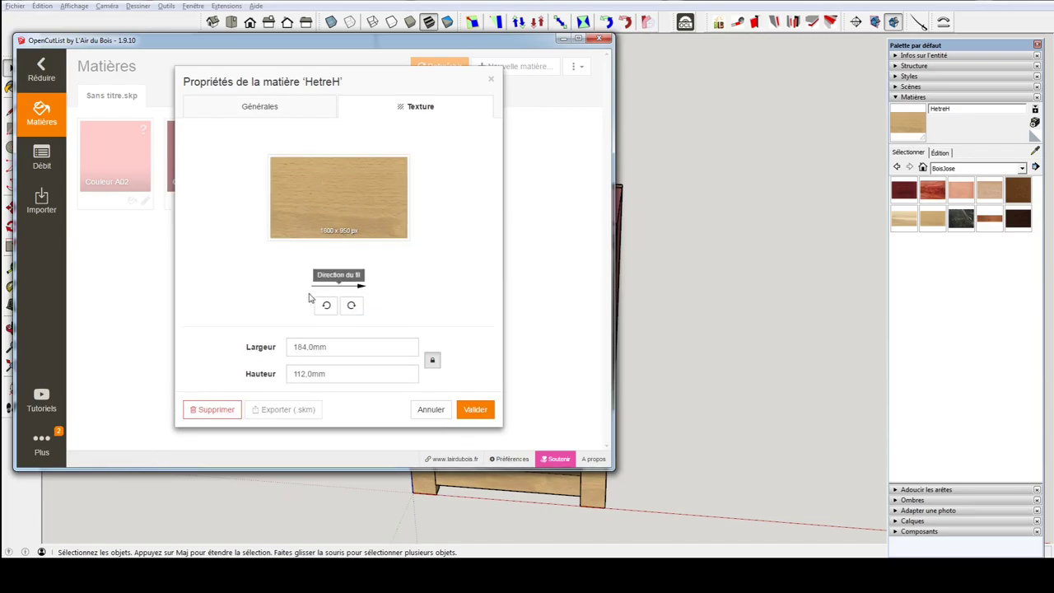
pyautogui.click(477, 409)
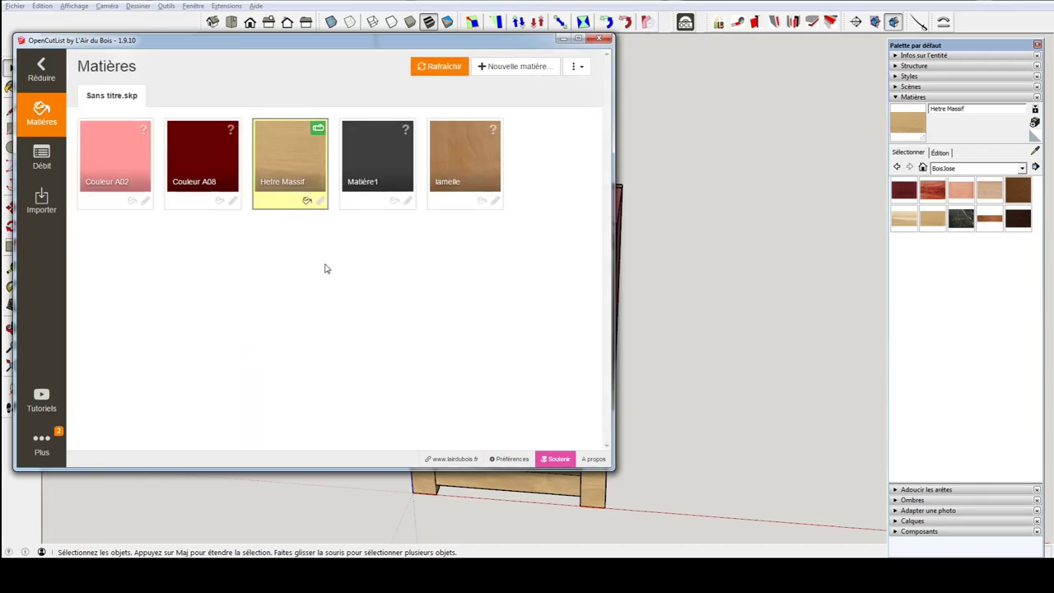
# - Rename Couleur A02 to PanoMdf and set its type to Panneau
pyautogui.click(117, 161)
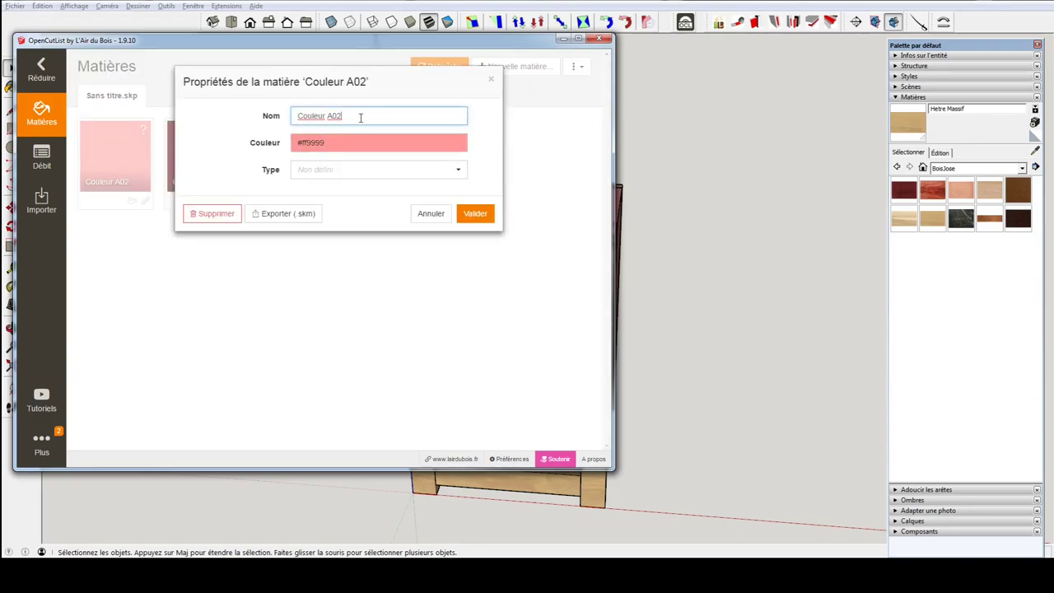
pyautogui.moveTo(360, 118); pyautogui.dragTo(266, 117)
pyautogui.write('PanoMdf')
pyautogui.click(337, 169)
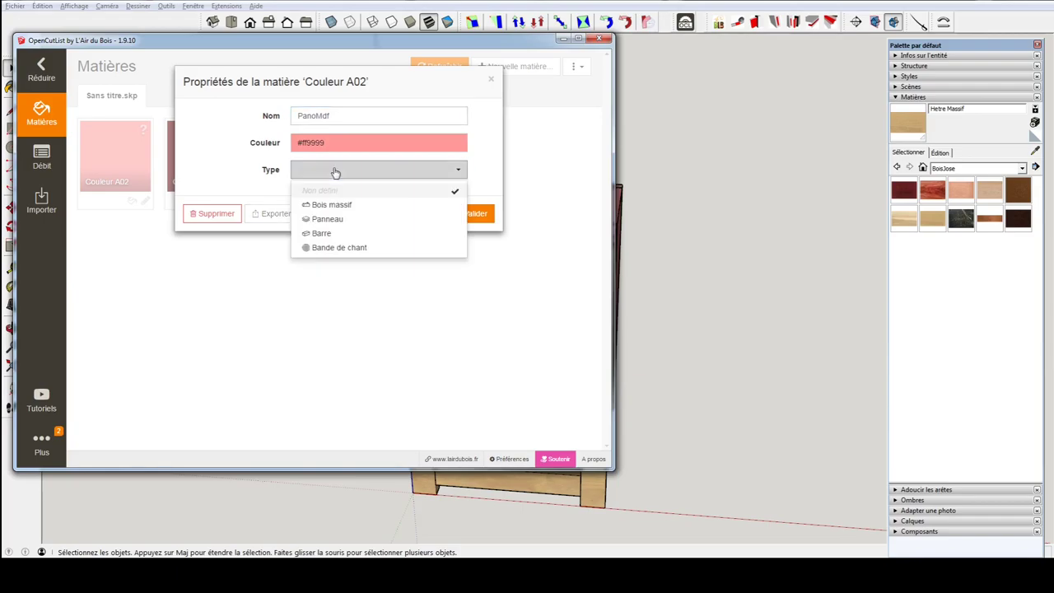
pyautogui.click(338, 227)
pyautogui.scroll(-2, 428, 387)
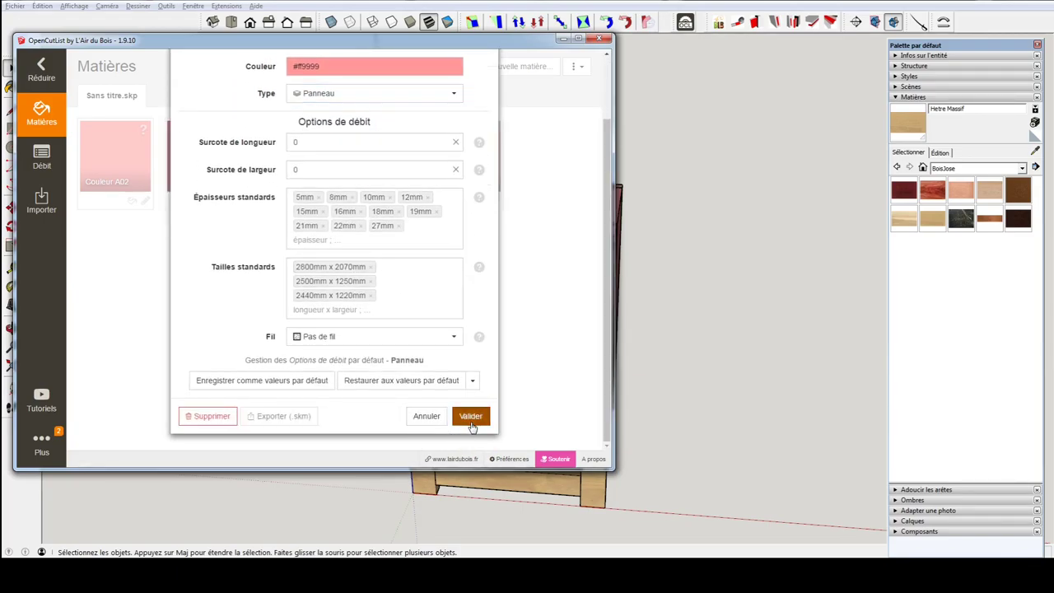
pyautogui.click(471, 417)
pyautogui.click(47, 165)
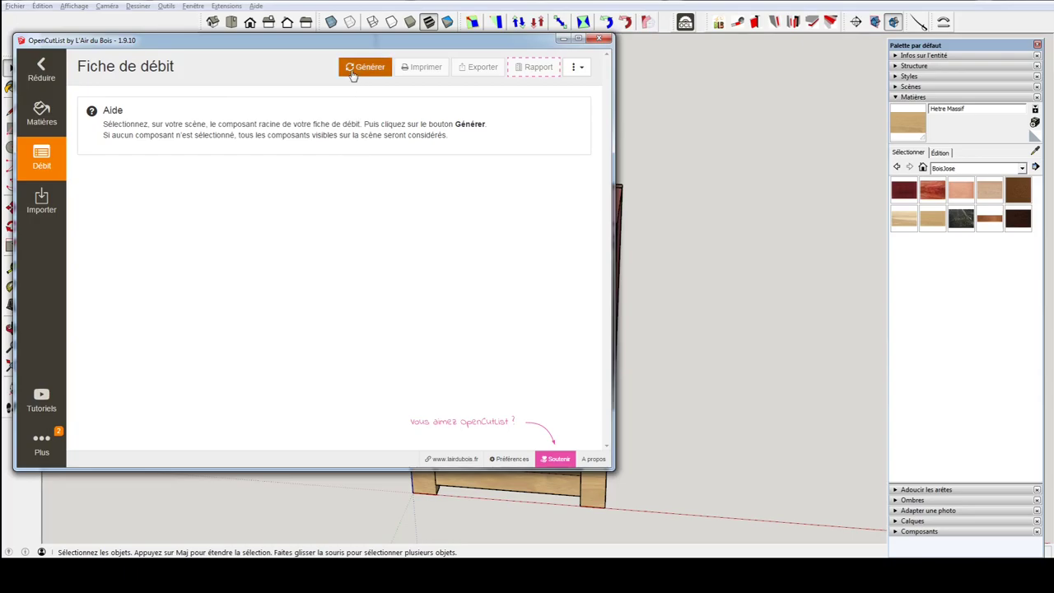
# - Reorient the Montant part so its 450,0mm length lies on the red axis
pyautogui.scroll(-3, 306, 321)
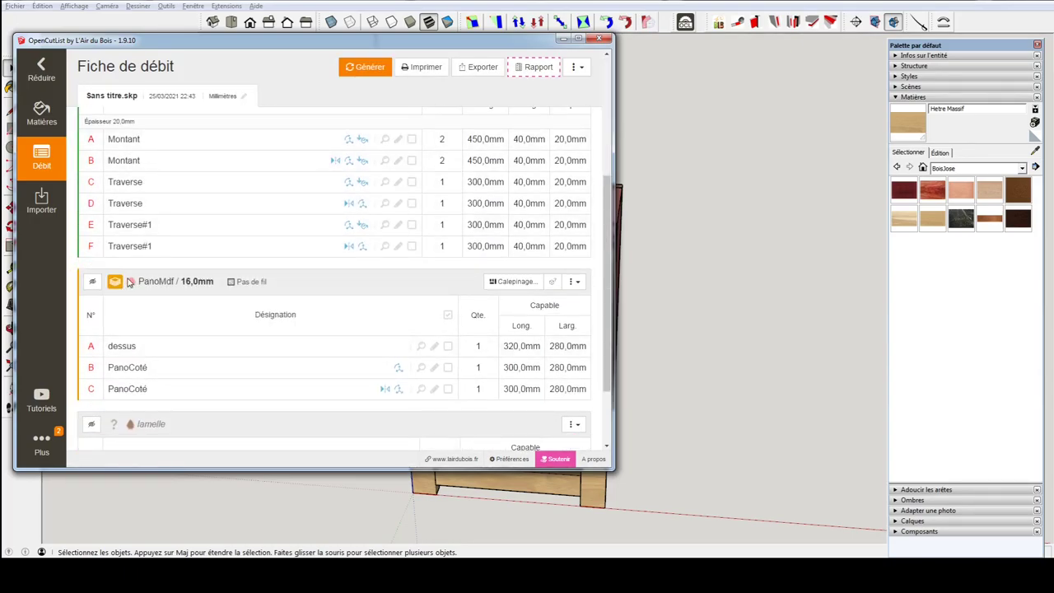
pyautogui.scroll(2, 130, 282)
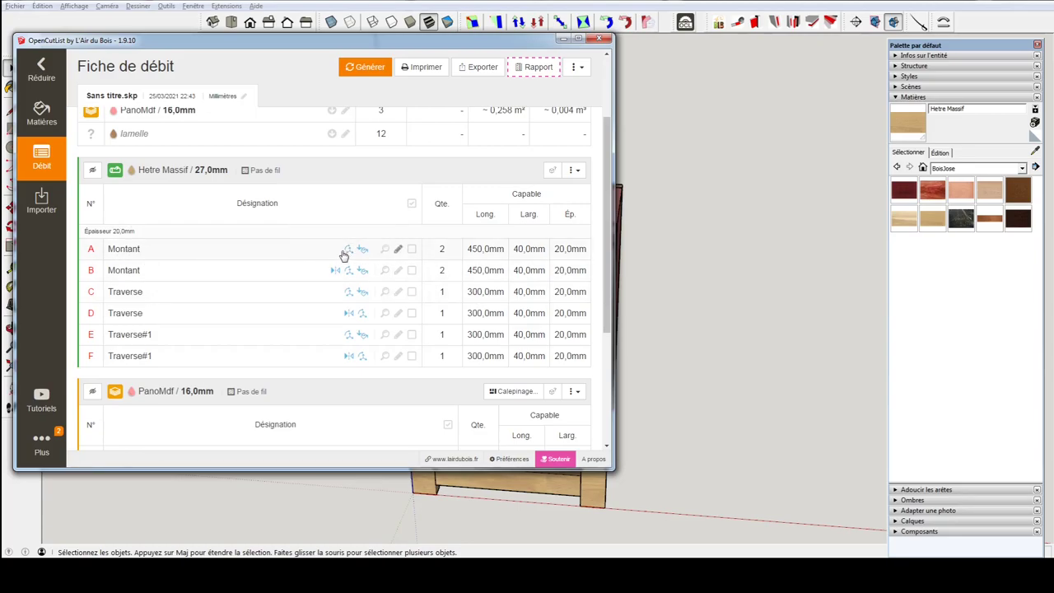
pyautogui.click(342, 251)
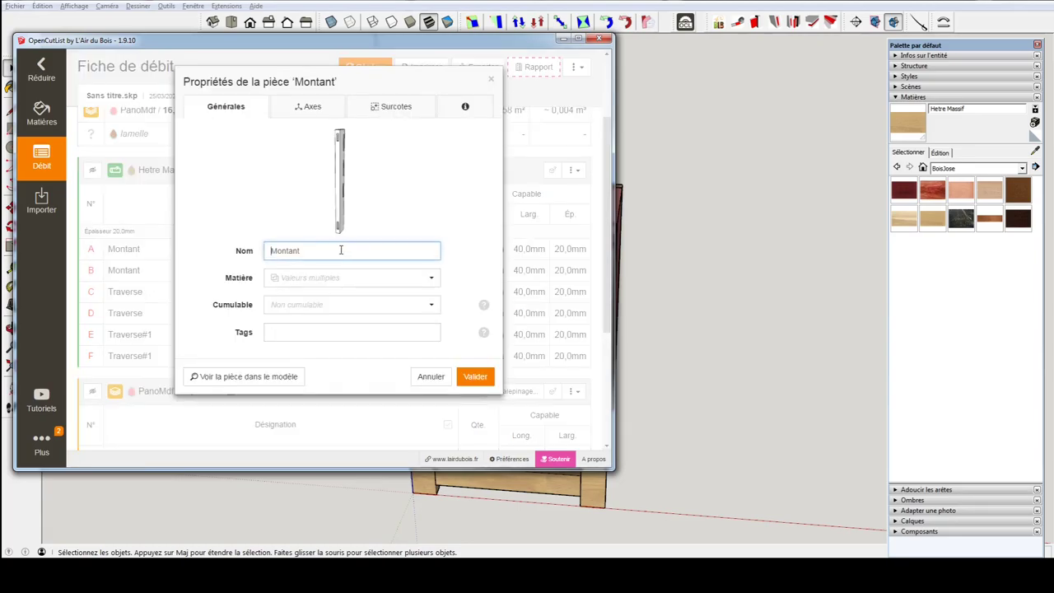
pyautogui.click(309, 106)
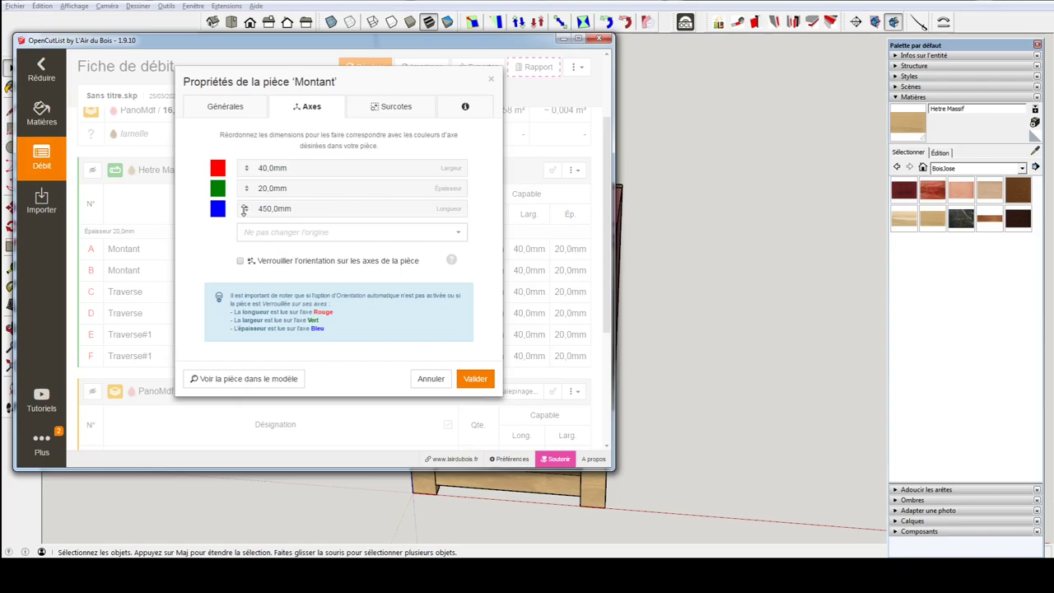
pyautogui.moveTo(244, 209); pyautogui.dragTo(243, 168)
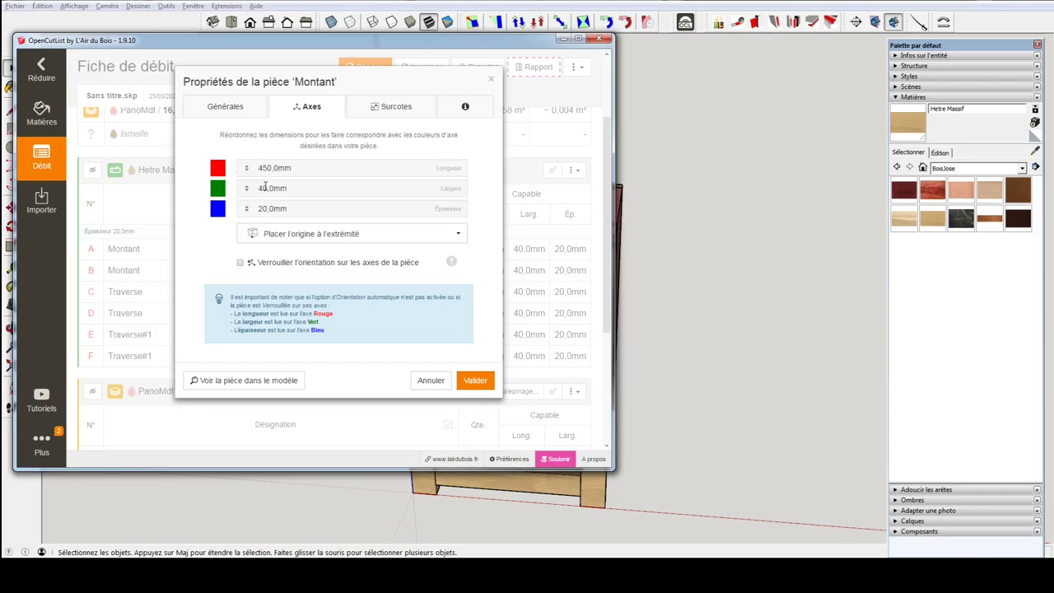
pyautogui.click(475, 380)
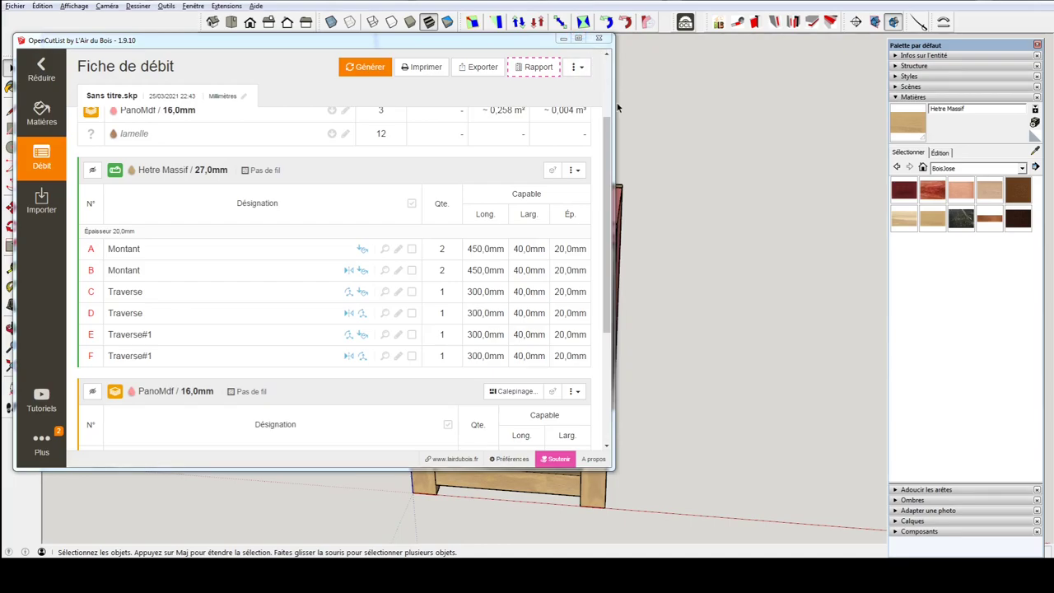
# - Narrow the OpenCutList window, then reopen the Débit page and regenerate the cut list
pyautogui.moveTo(613, 103); pyautogui.dragTo(442, 106)
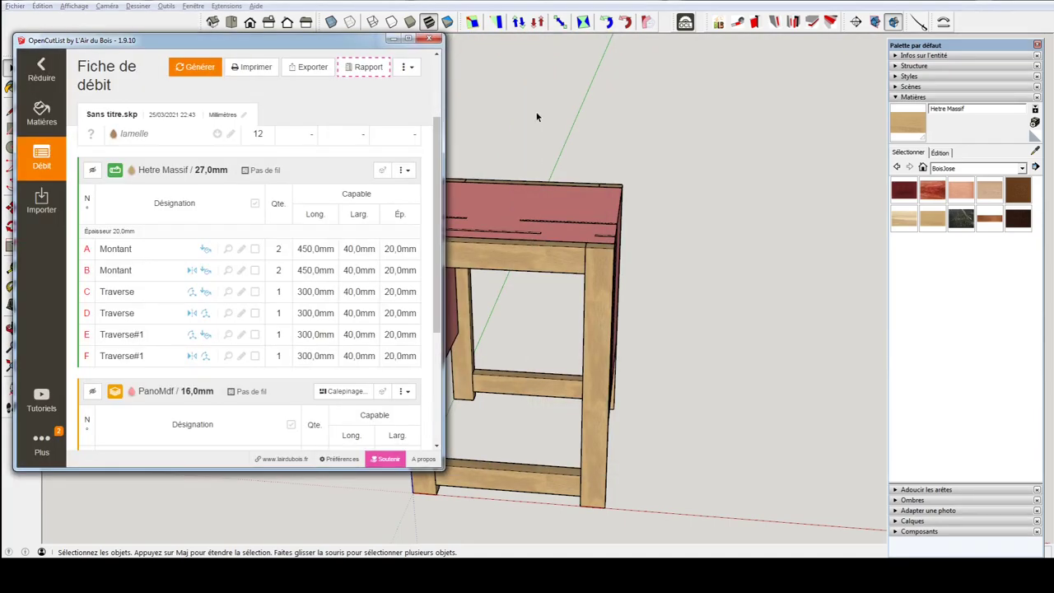
pyautogui.scroll(-3, 512, 280)
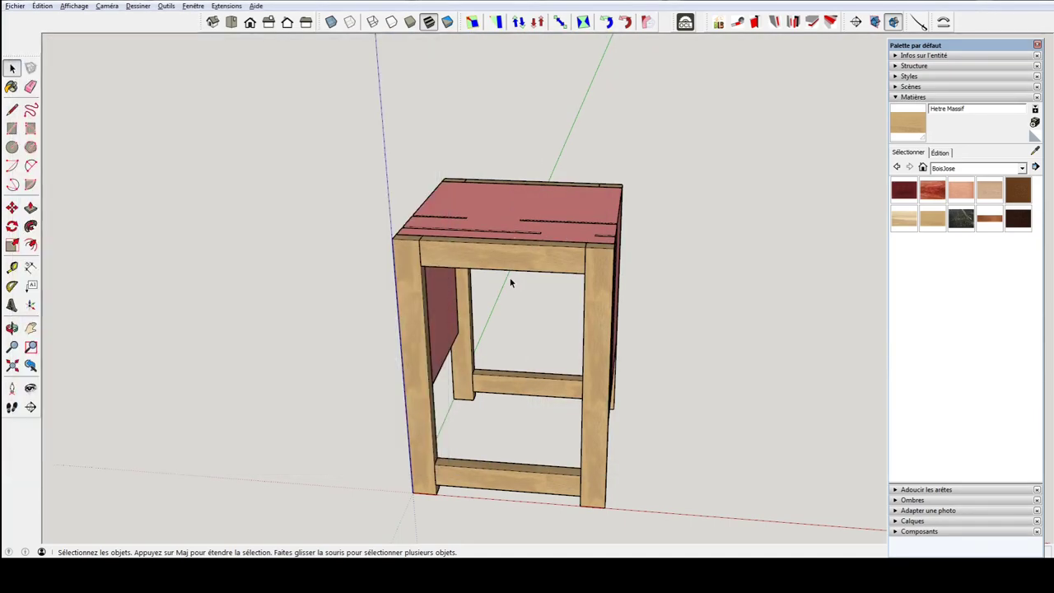
pyautogui.moveTo(512, 280)
pyautogui.mouseDown(button='middle')
pyautogui.moveTo(796, 226)
pyautogui.moveTo(301, 223)
pyautogui.moveTo(562, 289)
pyautogui.moveTo(94, 226)
pyautogui.moveTo(236, 291)
pyautogui.moveTo(719, 325)
pyautogui.mouseUp(button='middle')
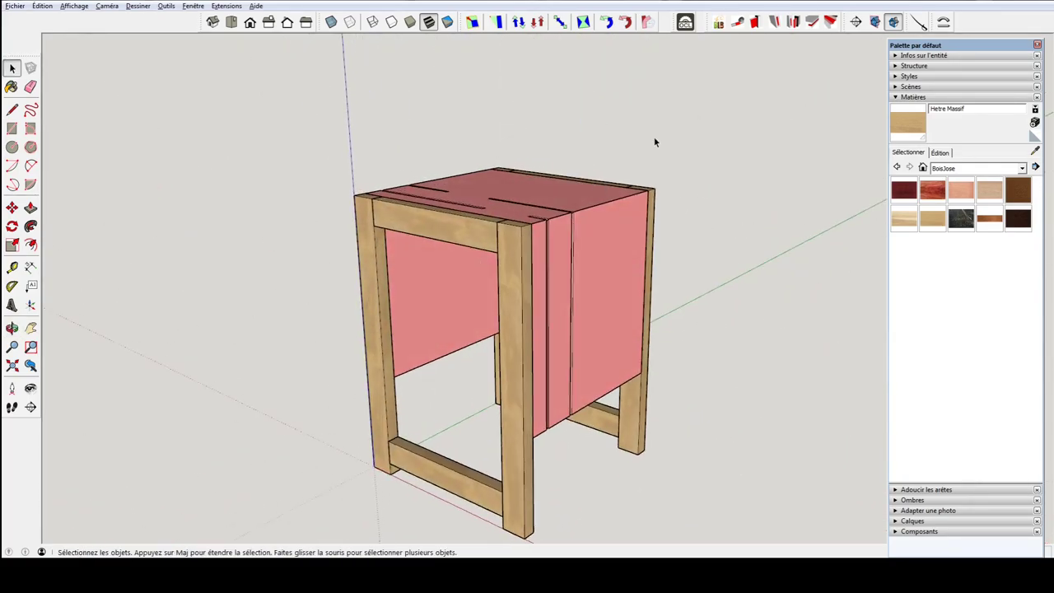
pyautogui.click(685, 23)
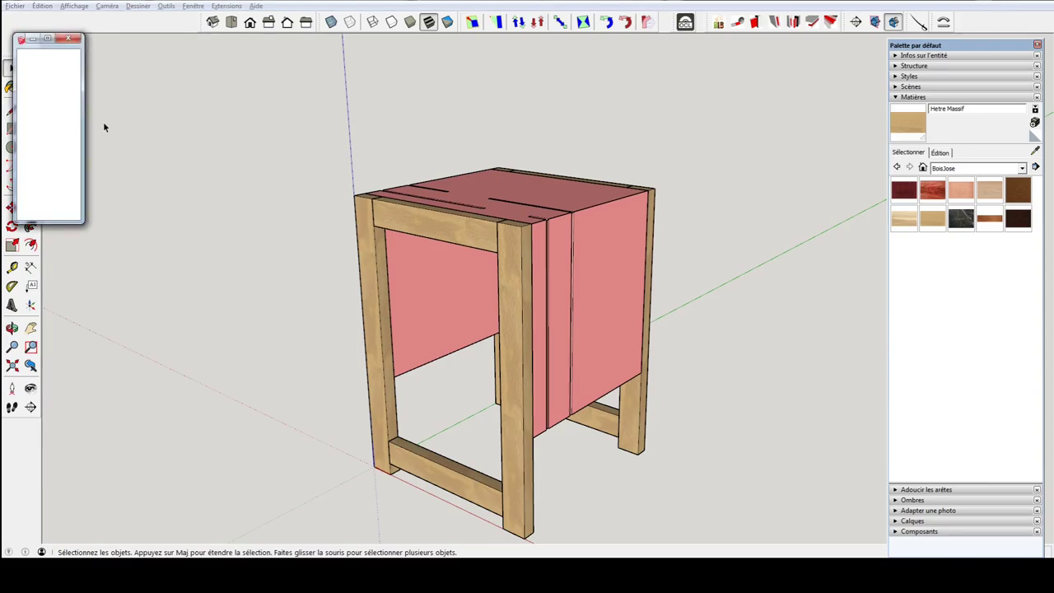
pyautogui.click(45, 161)
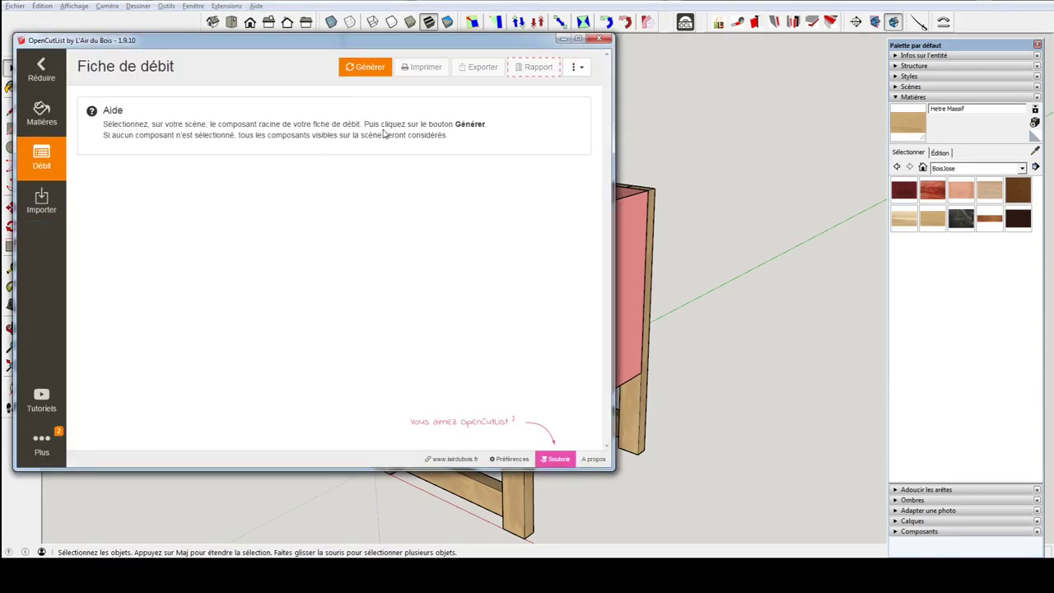
pyautogui.click(364, 67)
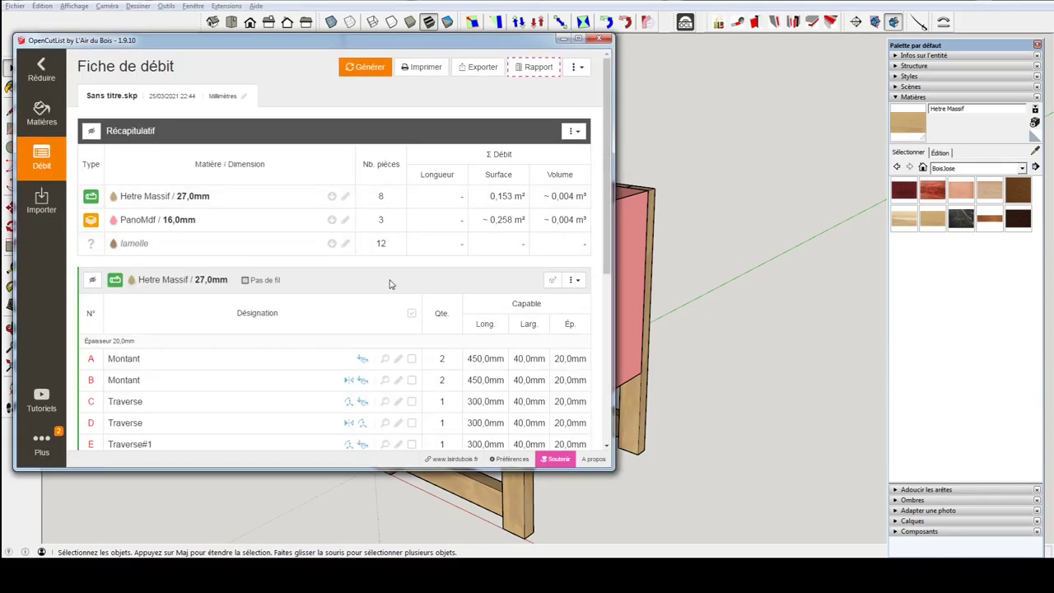
# - Review the list (8 Hetre Massif, 3 PanoMdf, 12 lamelle) and close the window
pyautogui.scroll(-3, 391, 284)
pyautogui.scroll(-1, 170, 264)
pyautogui.scroll(-1, 170, 263)
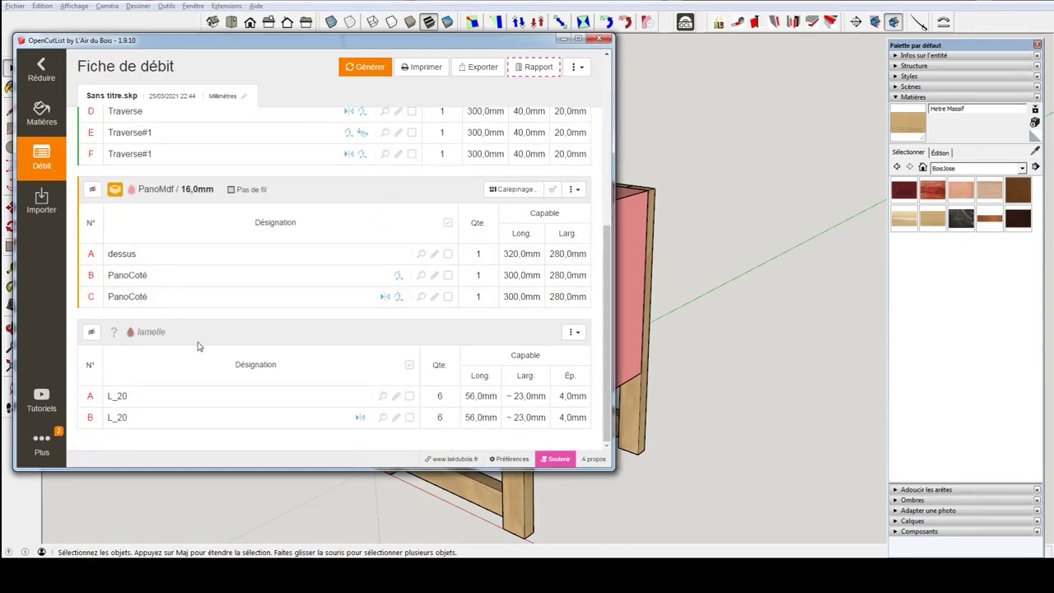
pyautogui.scroll(3, 287, 278)
pyautogui.scroll(2, 272, 280)
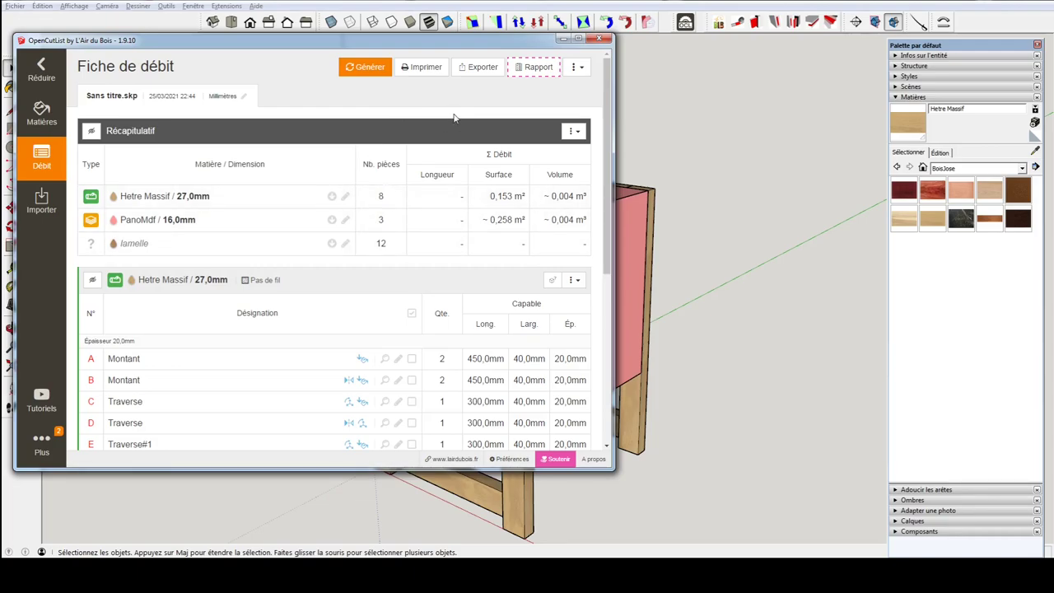
pyautogui.click(598, 39)
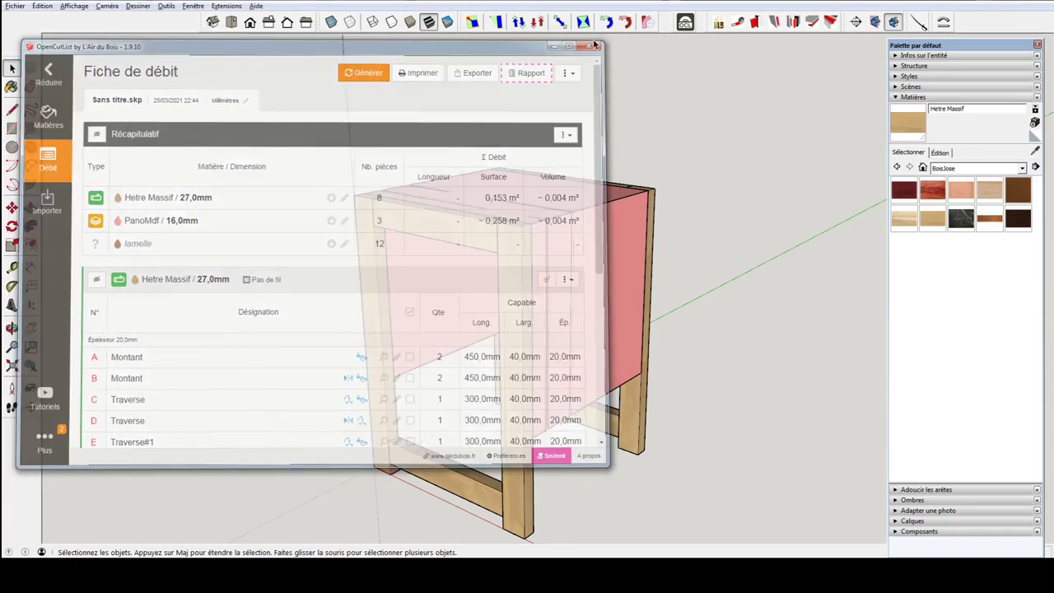
pyautogui.moveTo(490, 255)
pyautogui.mouseDown(button='middle')
pyautogui.moveTo(523, 187)
pyautogui.moveTo(550, 200)
pyautogui.moveTo(522, 165)
pyautogui.moveTo(436, 126)
pyautogui.mouseUp(button='middle')
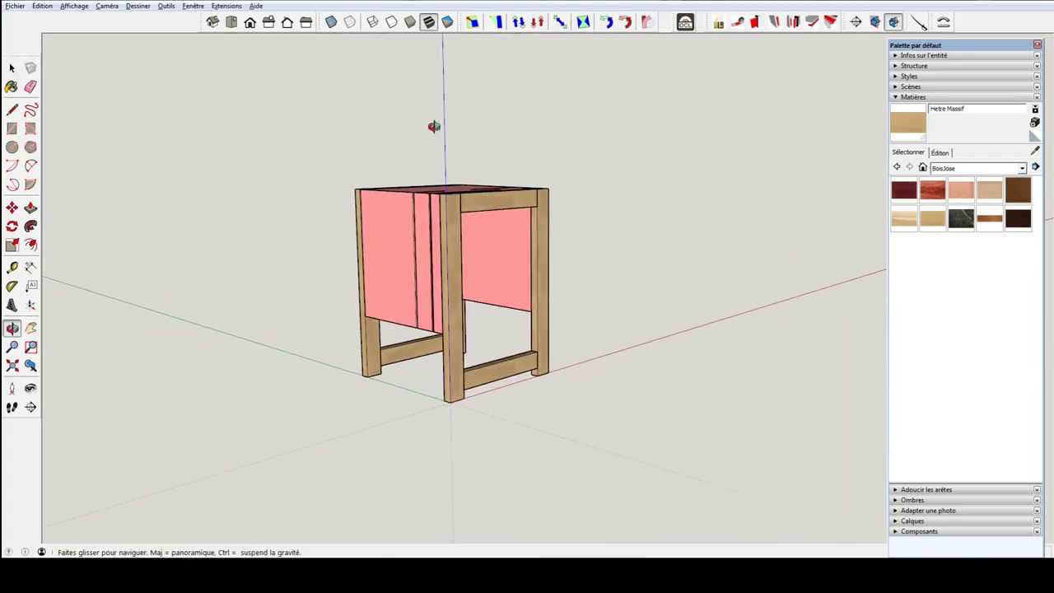
pyautogui.scroll(3, 471, 188)
pyautogui.moveTo(375, 217)
pyautogui.mouseDown(button='middle')
pyautogui.moveTo(483, 263)
pyautogui.moveTo(414, 265)
pyautogui.mouseUp(button='middle')
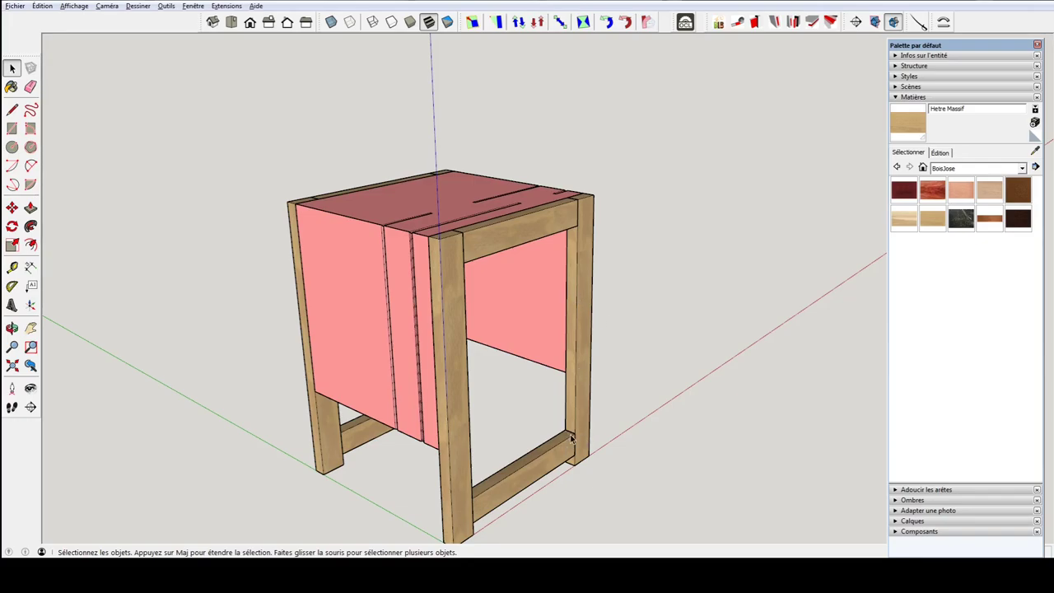
pyautogui.moveTo(571, 438)
pyautogui.mouseDown(button='middle')
pyautogui.moveTo(536, 388)
pyautogui.moveTo(528, 404)
pyautogui.mouseUp(button='middle')
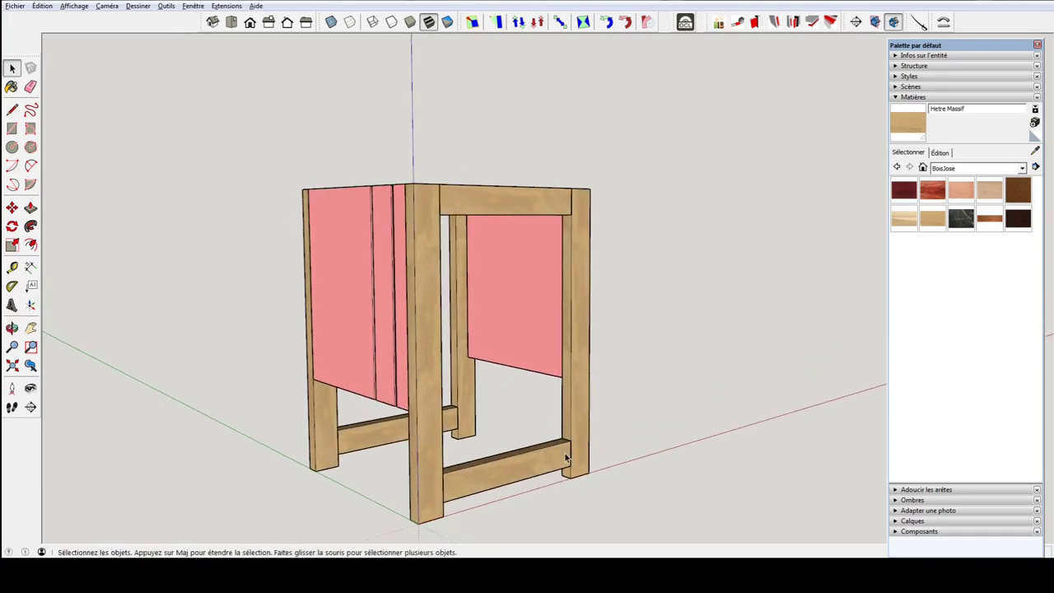
pyautogui.moveTo(566, 458); pyautogui.dragTo(587, 463, button='middle')
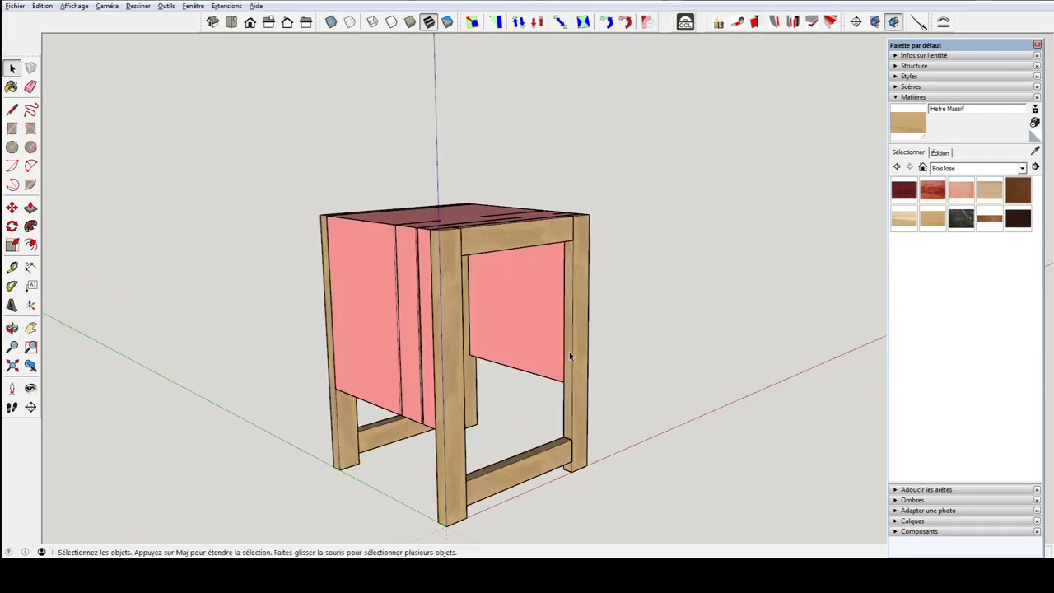
pyautogui.moveTo(577, 347)
pyautogui.mouseDown(button='middle')
pyautogui.moveTo(573, 367)
pyautogui.moveTo(604, 366)
pyautogui.mouseUp(button='middle')
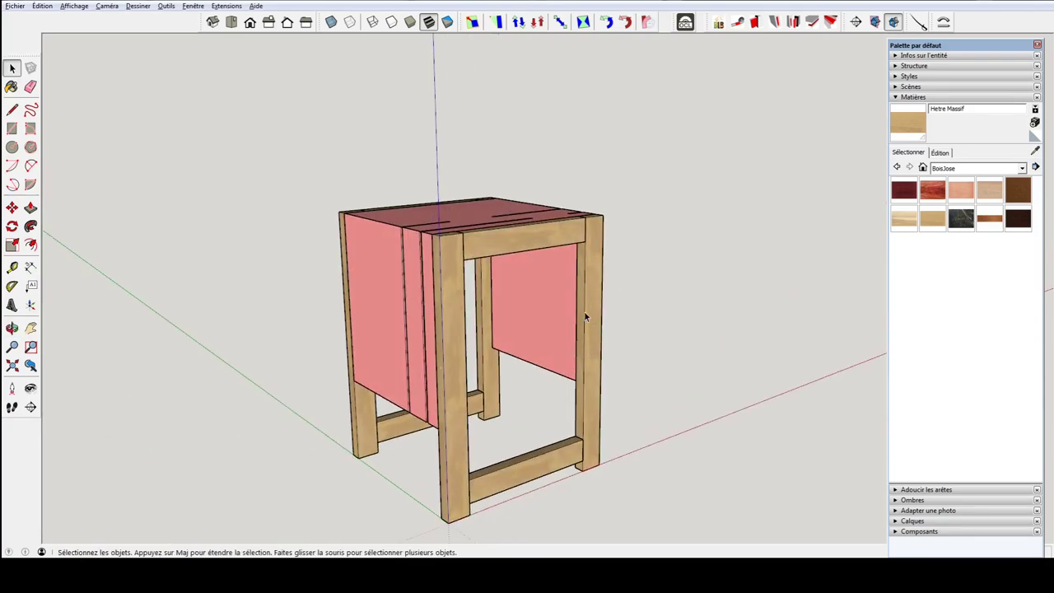
pyautogui.moveTo(585, 312); pyautogui.dragTo(681, 378, button='middle')
pyautogui.scroll(3, 467, 271)
pyautogui.scroll(3, 467, 262)
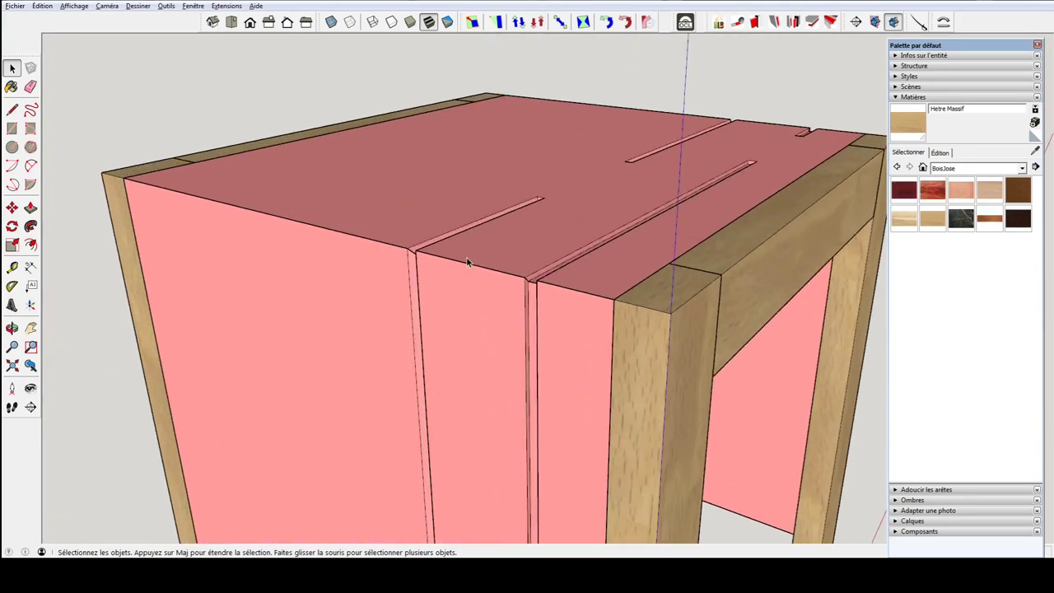
pyautogui.scroll(3, 467, 262)
pyautogui.scroll(3, 440, 275)
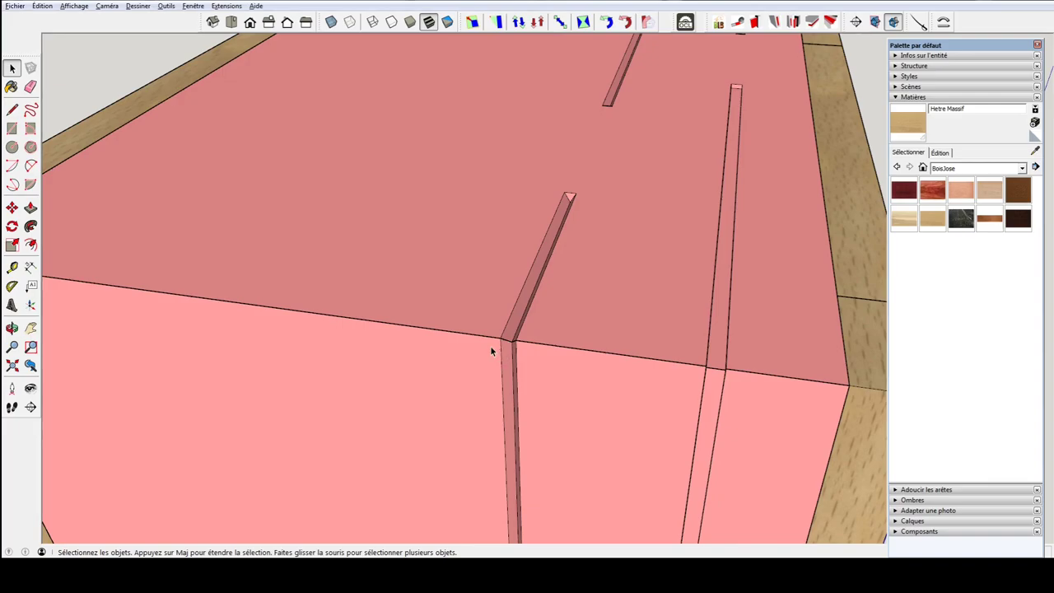
pyautogui.moveTo(503, 316)
pyautogui.mouseDown(button='middle')
pyautogui.moveTo(395, 308)
pyautogui.moveTo(418, 316)
pyautogui.mouseUp(button='middle')
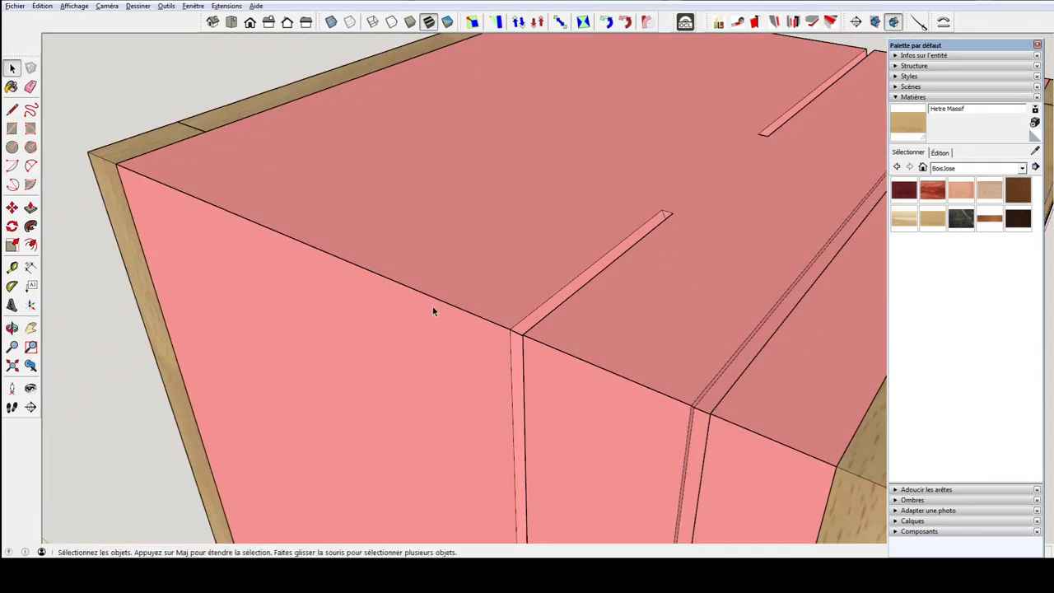
pyautogui.moveTo(568, 325)
pyautogui.mouseDown(button='middle')
pyautogui.moveTo(482, 294)
pyautogui.moveTo(618, 318)
pyautogui.moveTo(598, 303)
pyautogui.mouseUp(button='middle')
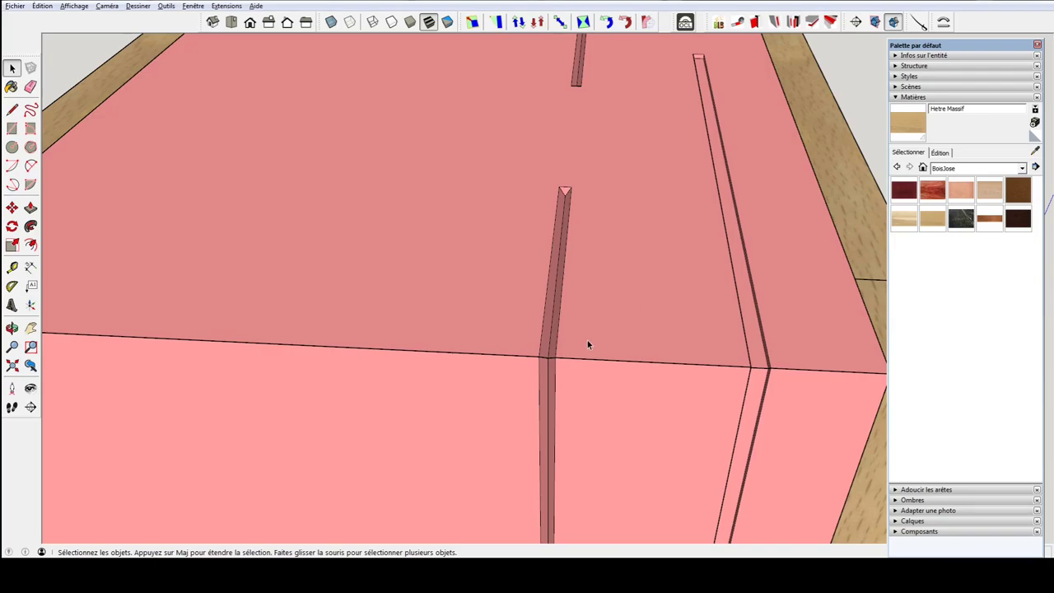
pyautogui.scroll(-5, 587, 344)
pyautogui.scroll(3, 509, 287)
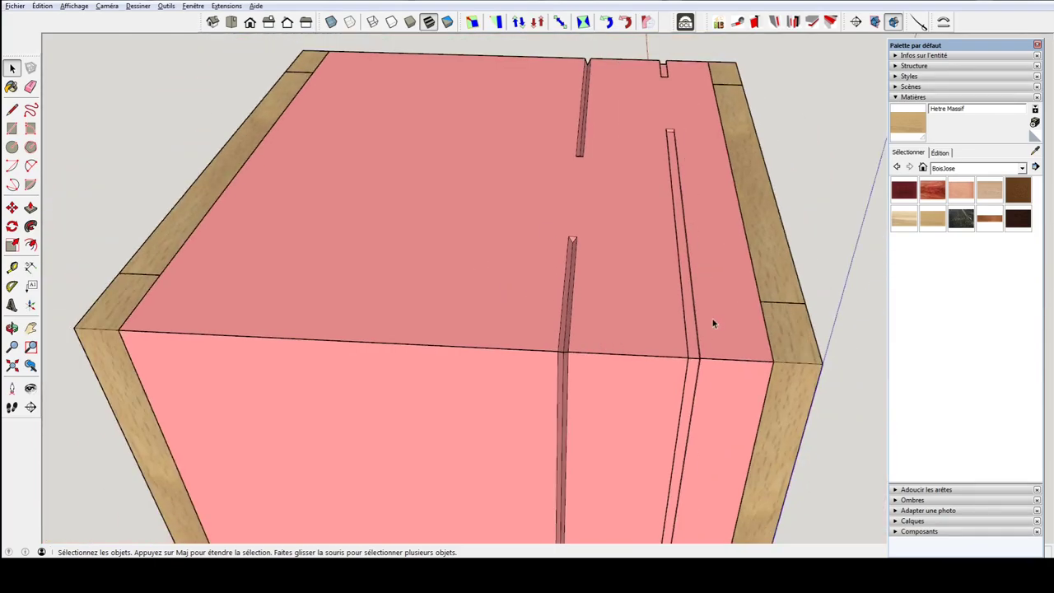
pyautogui.moveTo(621, 306); pyautogui.dragTo(416, 300, button='middle')
pyautogui.scroll(-2, 486, 310)
pyautogui.scroll(-3, 486, 313)
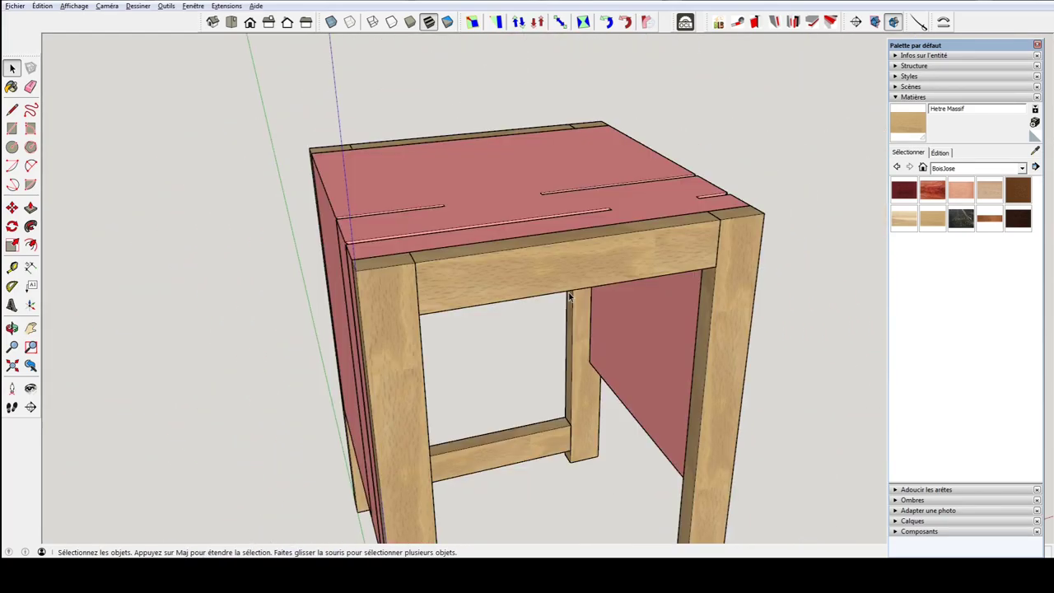
pyautogui.scroll(-3, 653, 302)
pyautogui.moveTo(634, 306)
pyautogui.mouseDown(button='middle')
pyautogui.moveTo(523, 243)
pyautogui.moveTo(616, 278)
pyautogui.moveTo(593, 284)
pyautogui.mouseUp(button='middle')
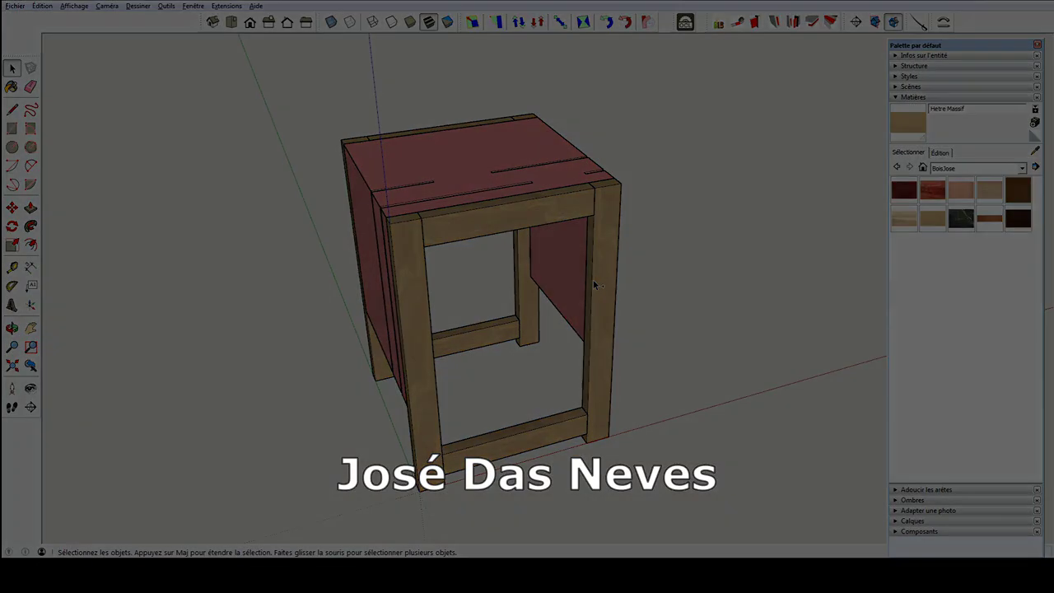